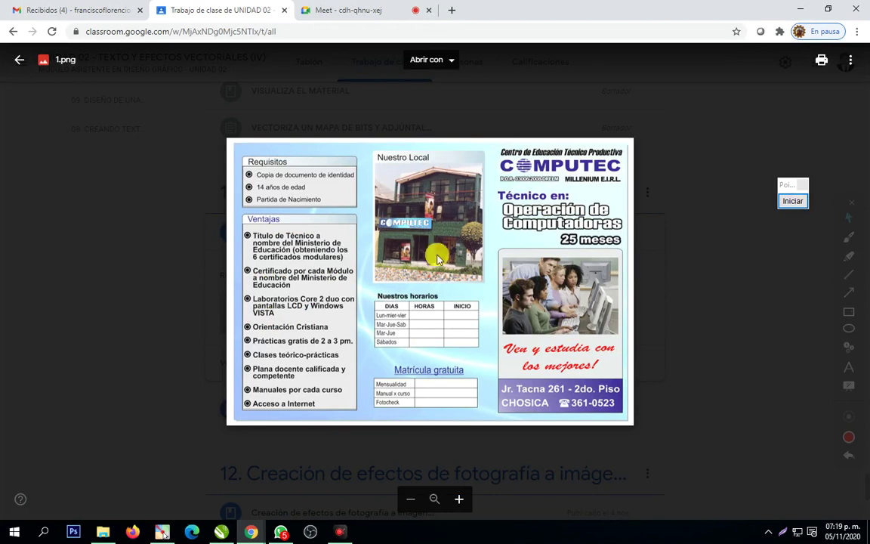
# Save the COMPUTEC brochure image to the Desktop (Escritorio) as a PNG named 1
pyautogui.rightClick(431, 258)
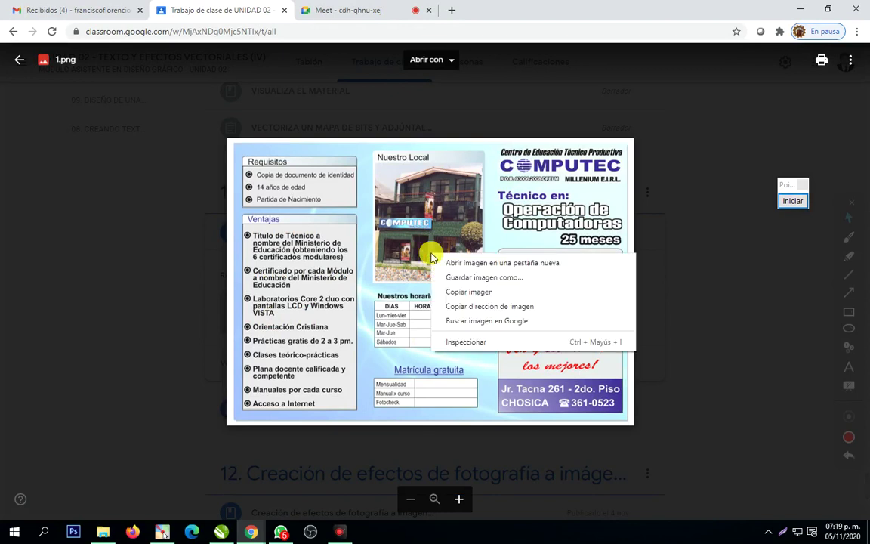
pyautogui.click(474, 291)
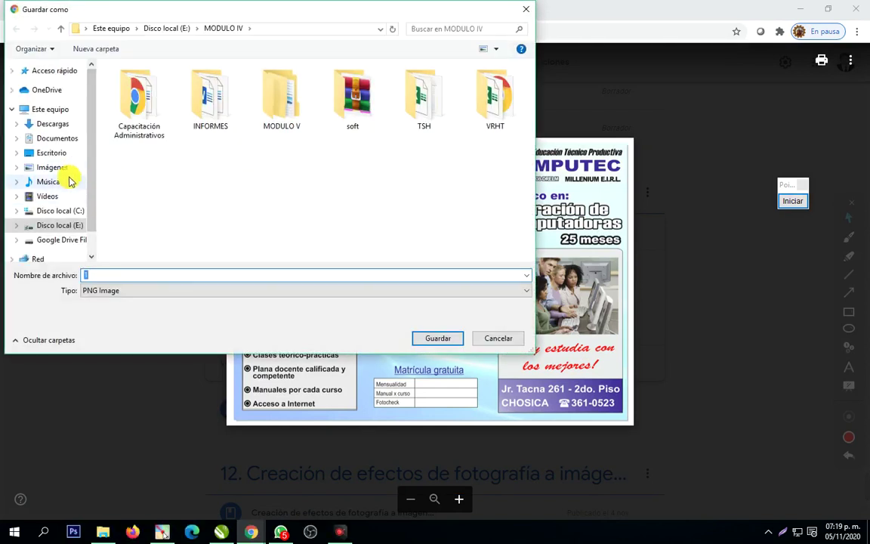
pyautogui.click(63, 155)
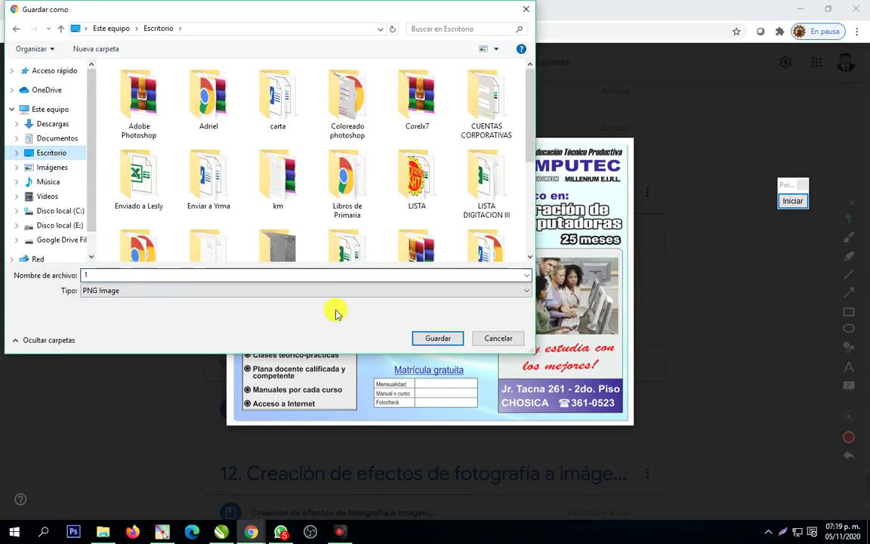
pyautogui.click(438, 338)
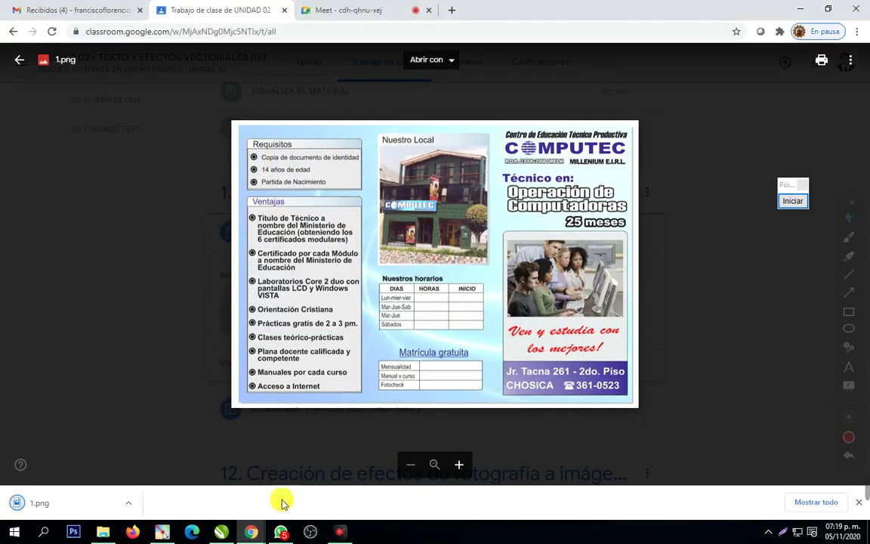
# Switch to WhatsApp and send the image 1 from the Desktop to the graphic design class group chat without a caption
pyautogui.click(281, 532)
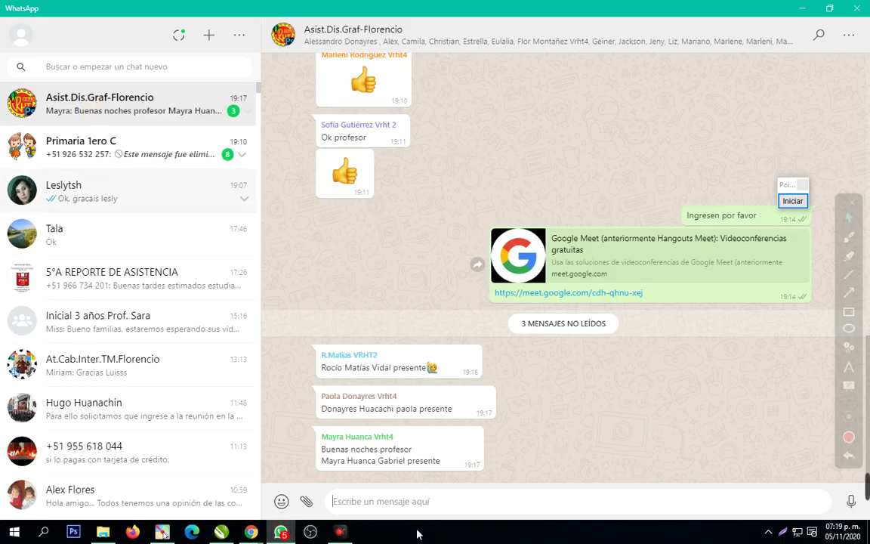
pyautogui.click(307, 503)
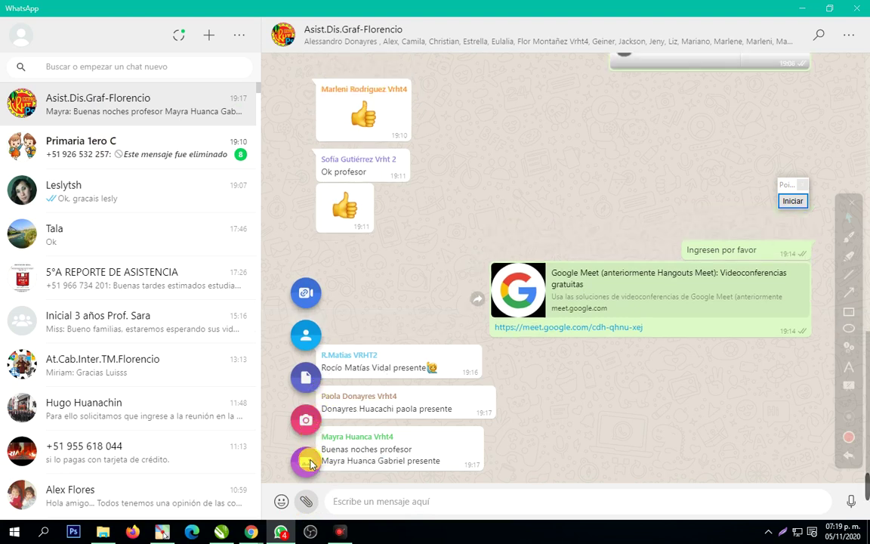
pyautogui.click(305, 461)
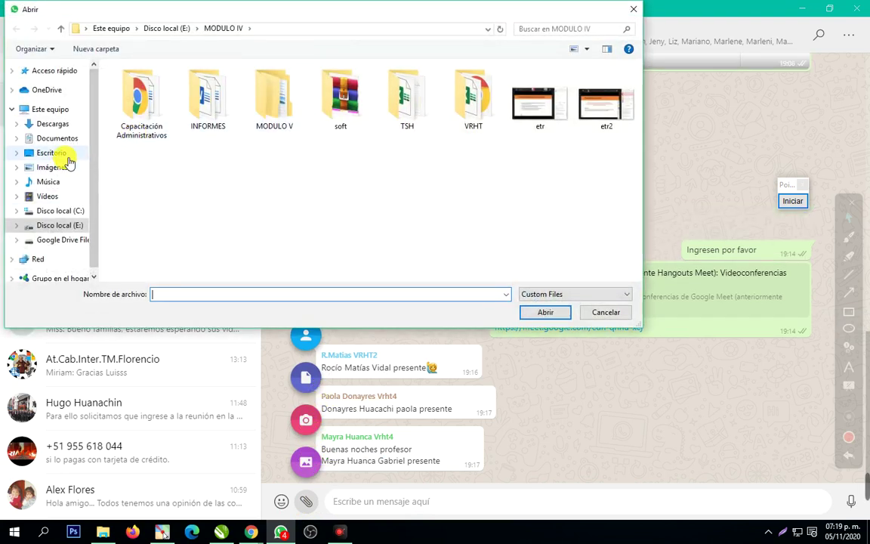
pyautogui.click(60, 154)
pyautogui.scroll(-3, 143, 83)
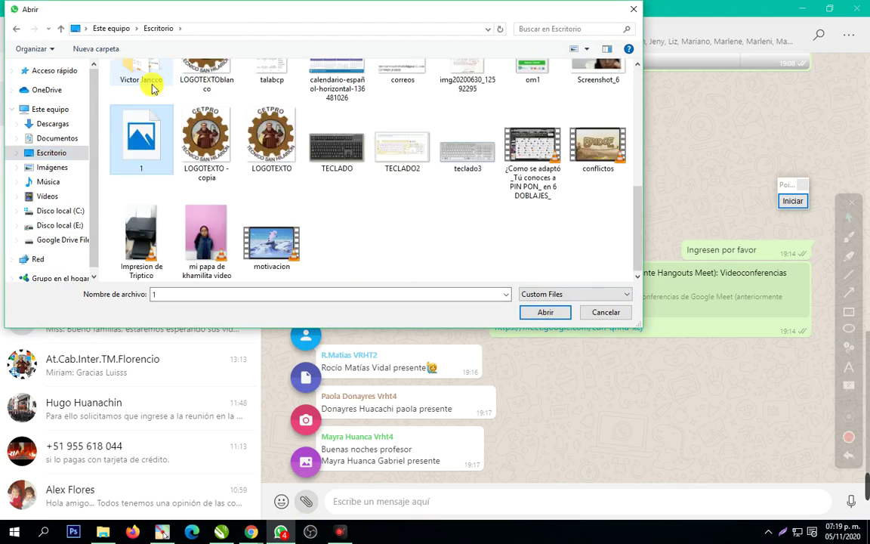
pyautogui.click(143, 136)
pyautogui.doubleClick(147, 141)
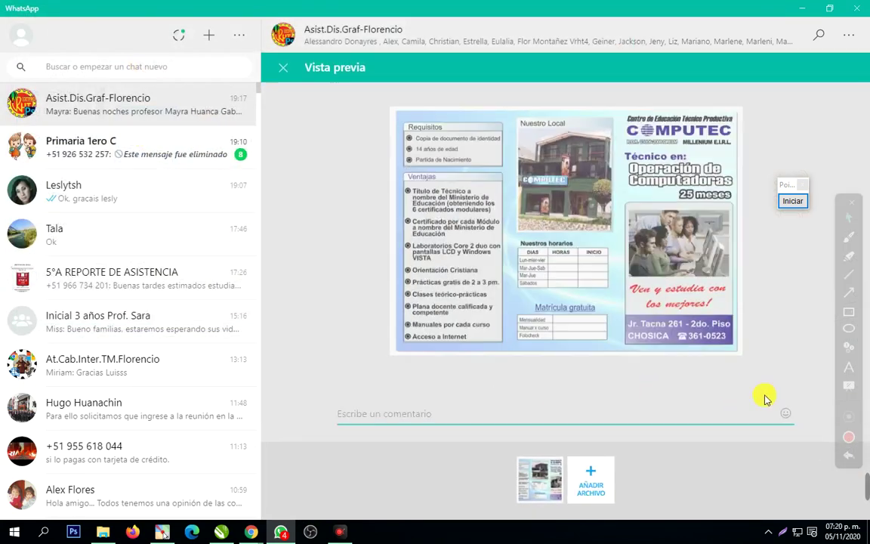
pyautogui.click(834, 442)
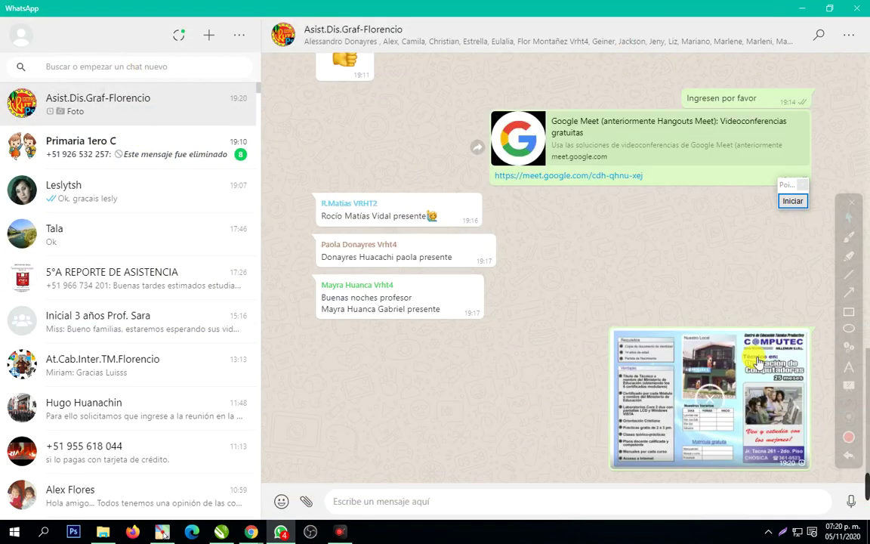
pyautogui.click(801, 7)
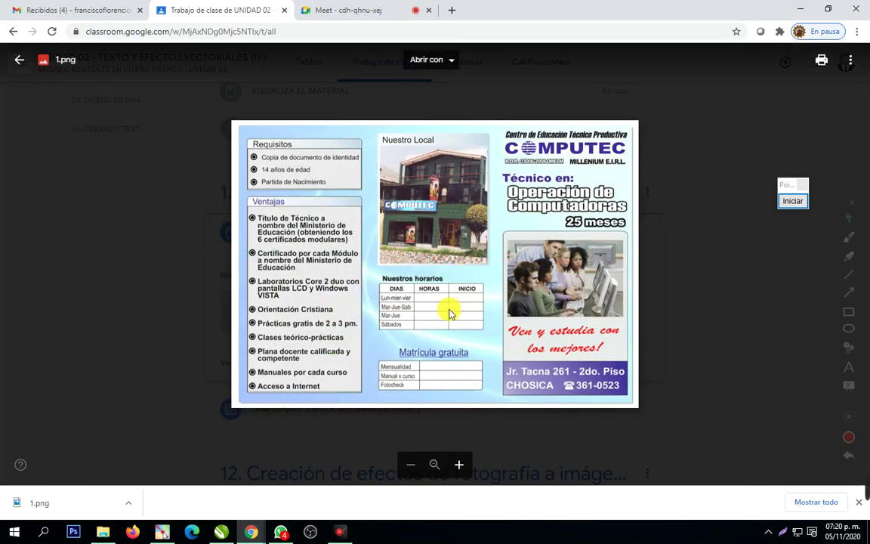
# Switch to CorelDRAW, import 1.png from the Desktop and place it at original size near the page's upper-left corner
pyautogui.moveTo(224, 524)
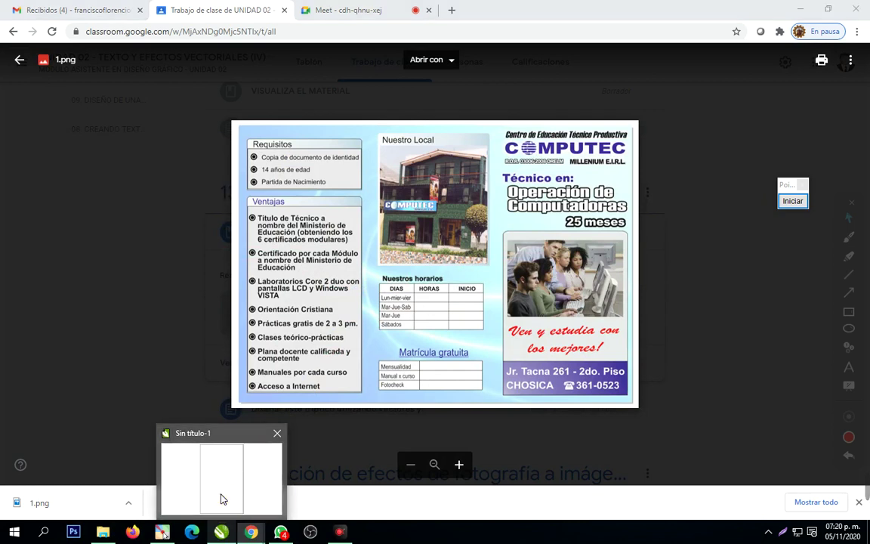
pyautogui.click(223, 500)
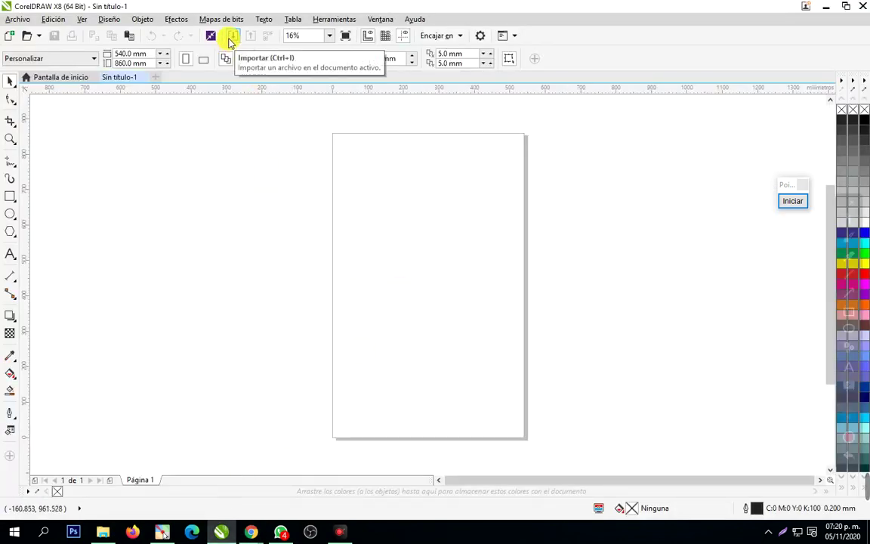
pyautogui.press('super+plus')
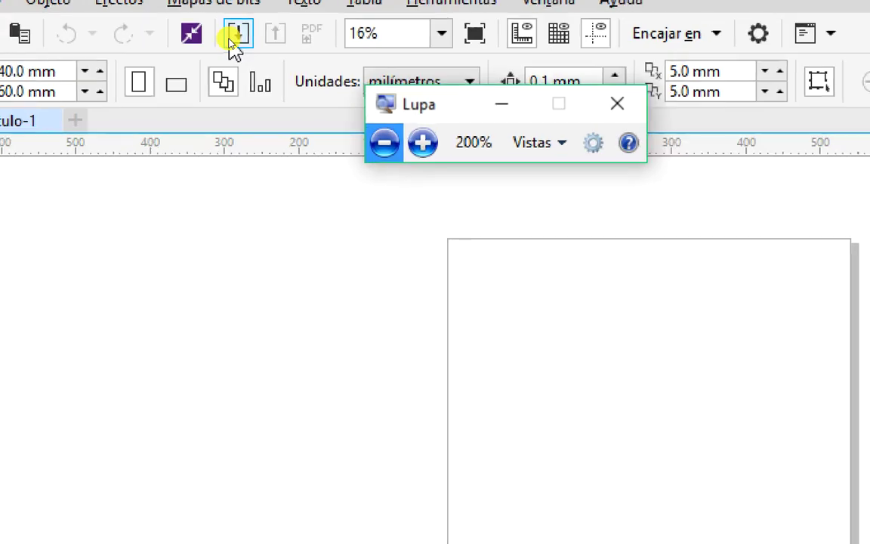
pyautogui.press('super+plus')
pyautogui.click(563, 112)
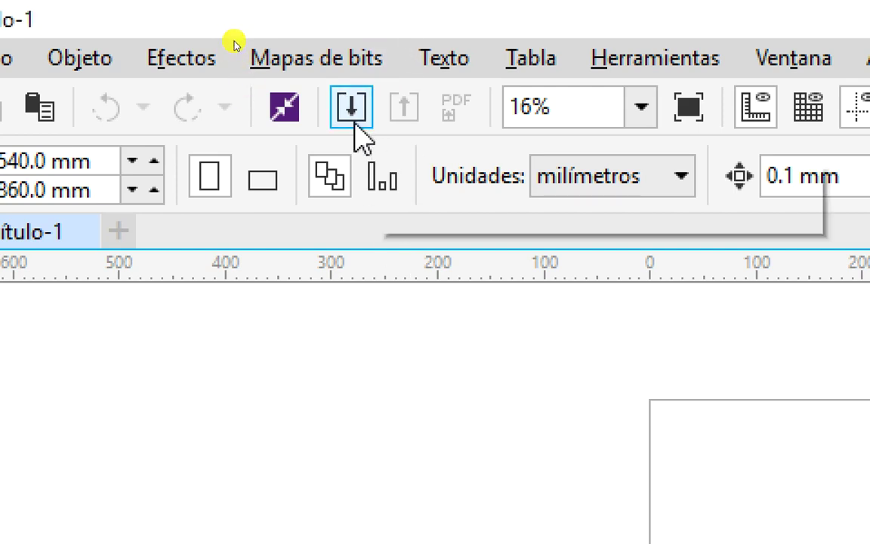
pyautogui.click(355, 125)
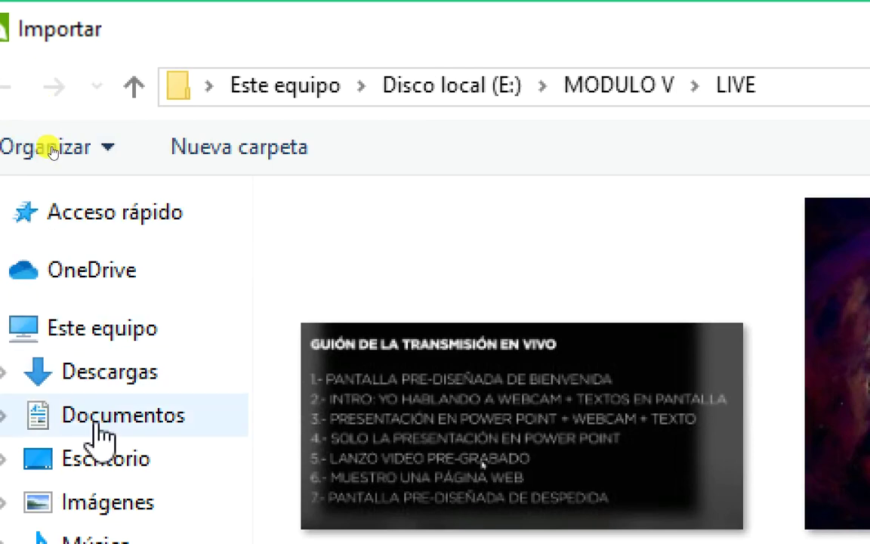
pyautogui.click(106, 472)
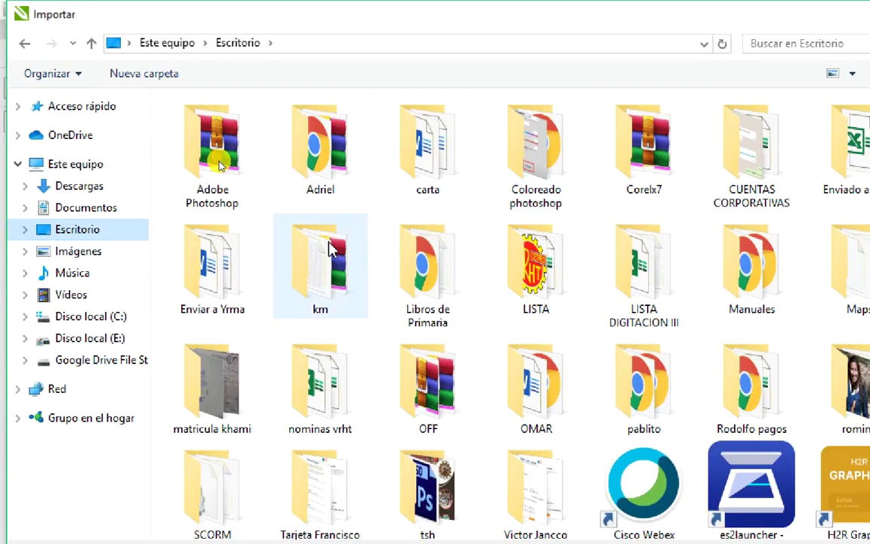
pyautogui.click(320, 268)
pyautogui.press('1')
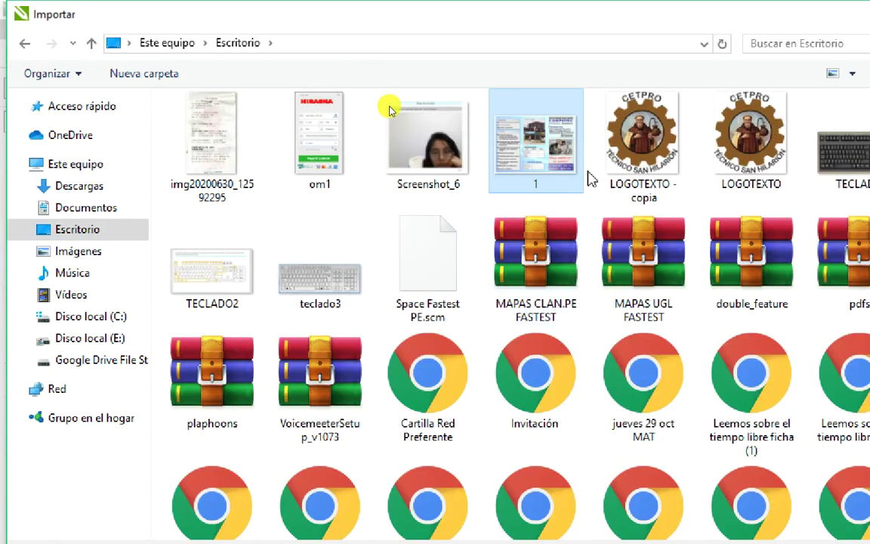
pyautogui.press('Return')
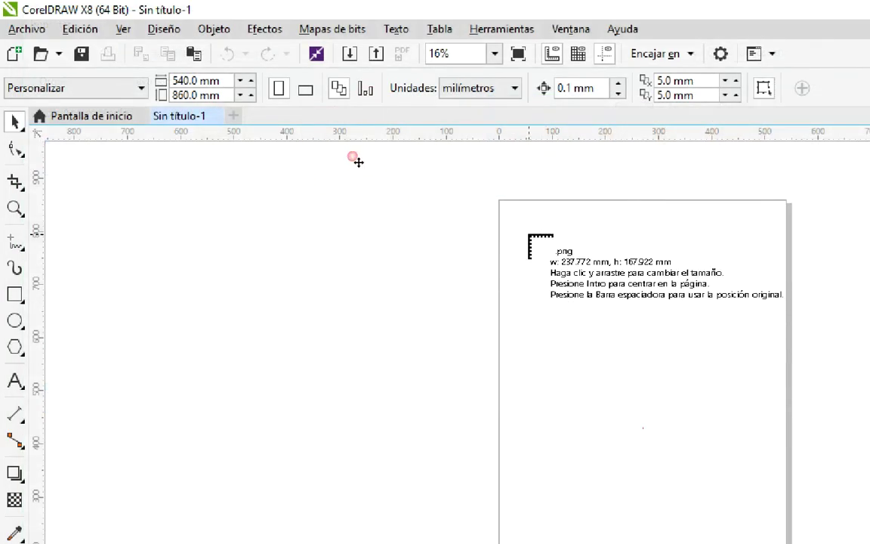
pyautogui.click(529, 236)
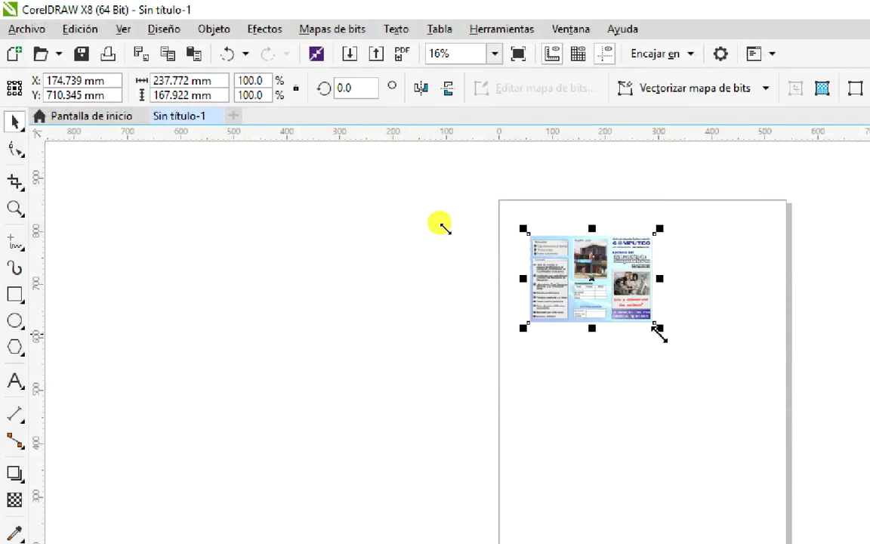
# Enlarge the imported brochure image to about 512 × 362 mm and move it across the page's left edge
pyautogui.moveTo(659, 334); pyautogui.dragTo(794, 422)
pyautogui.click(472, 213)
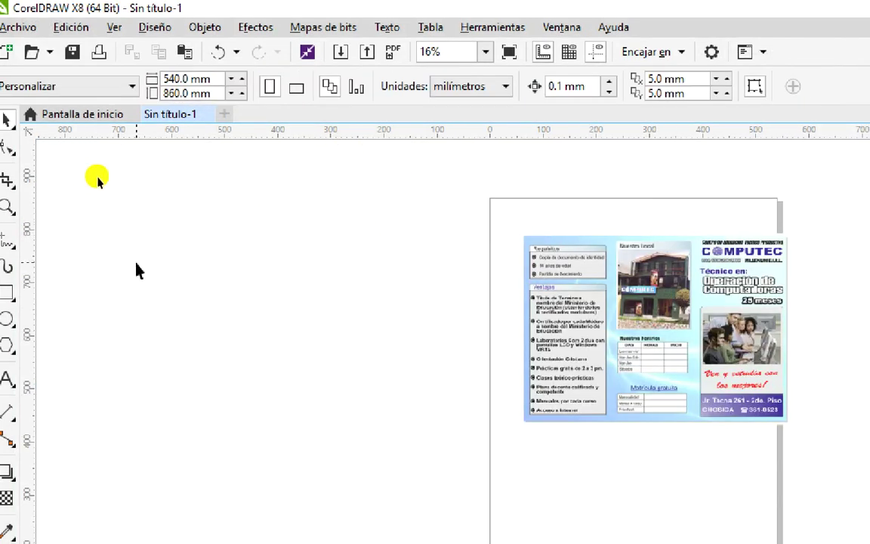
pyautogui.click(7, 205)
pyautogui.click(486, 53)
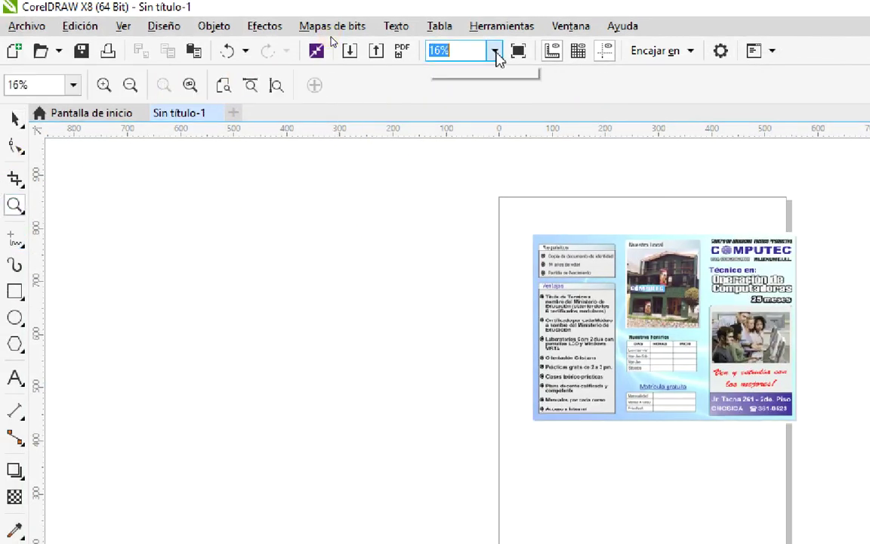
pyautogui.click(478, 76)
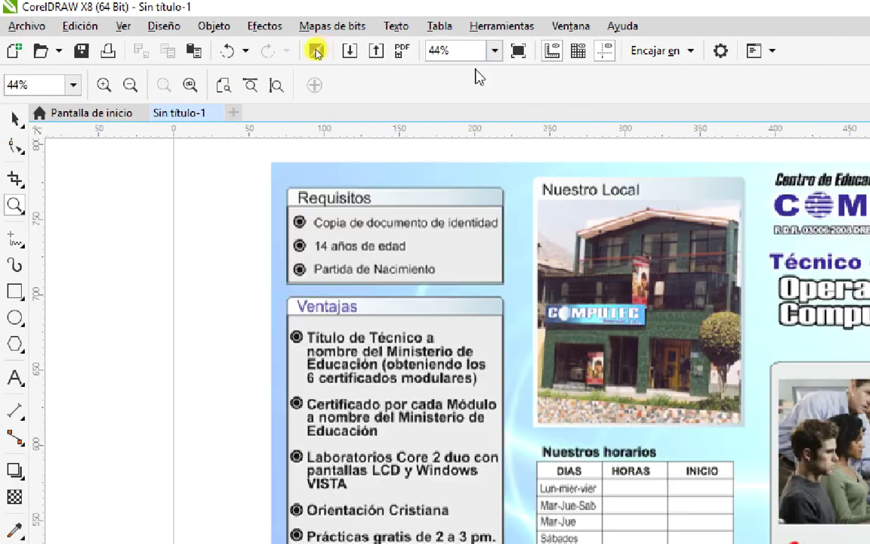
pyautogui.keyDown('shift'); pyautogui.click(443, 246); pyautogui.keyUp('shift')
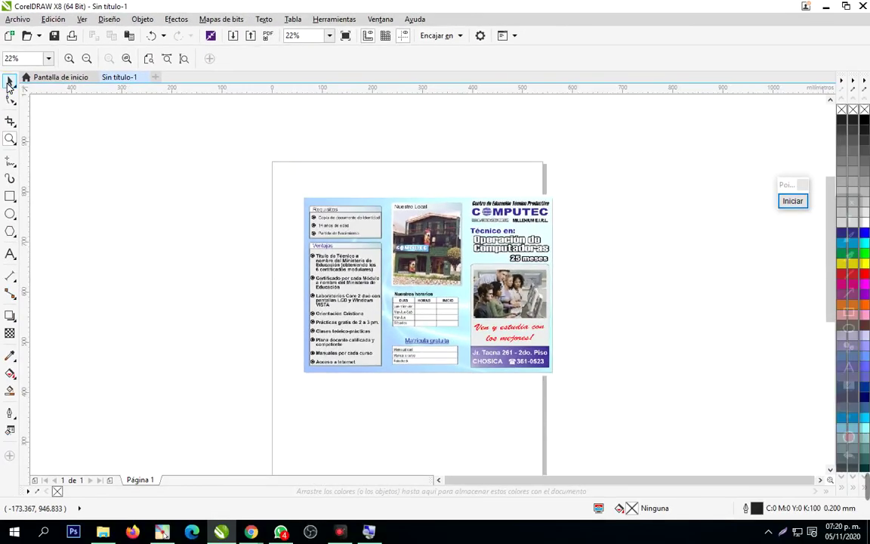
pyautogui.click(10, 83)
pyautogui.moveTo(337, 208); pyautogui.dragTo(148, 210)
pyautogui.click(323, 156)
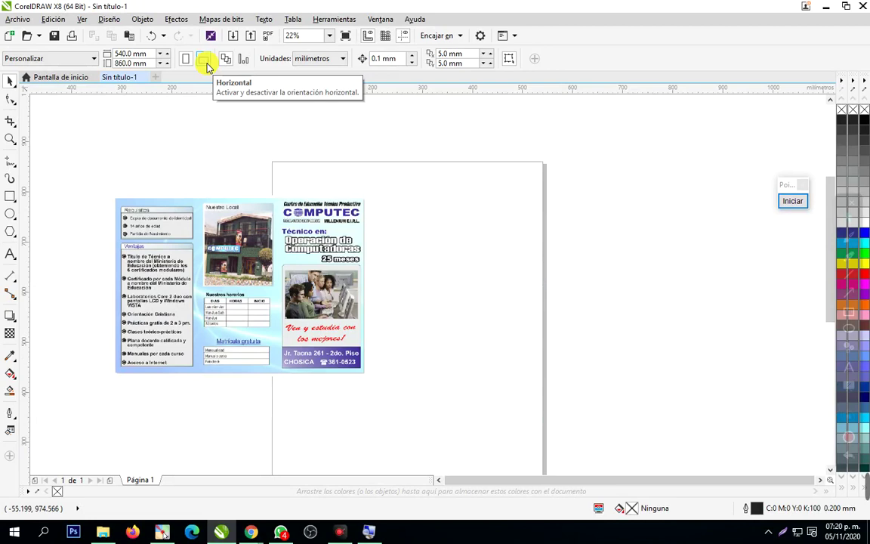
# Switch the page to horizontal orientation, making it 860 × 540 mm
pyautogui.click(204, 62)
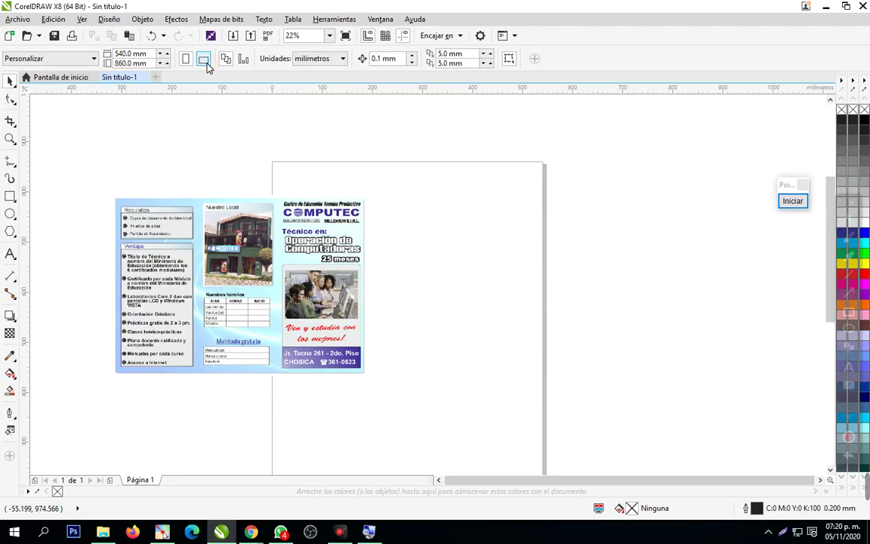
pyautogui.click(829, 457)
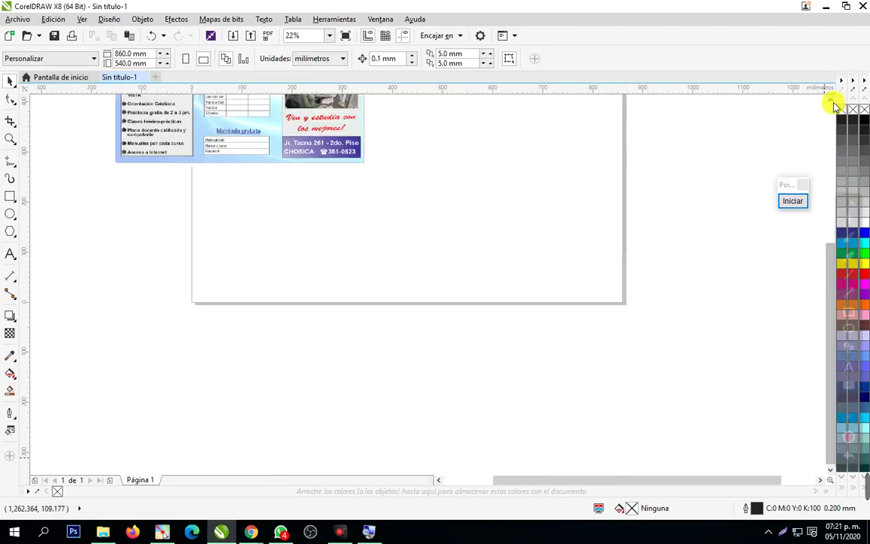
pyautogui.click(831, 105)
# Move the brochure image to the lower right of the page, overlapping the page's right edge
pyautogui.moveTo(270, 189); pyautogui.dragTo(765, 258)
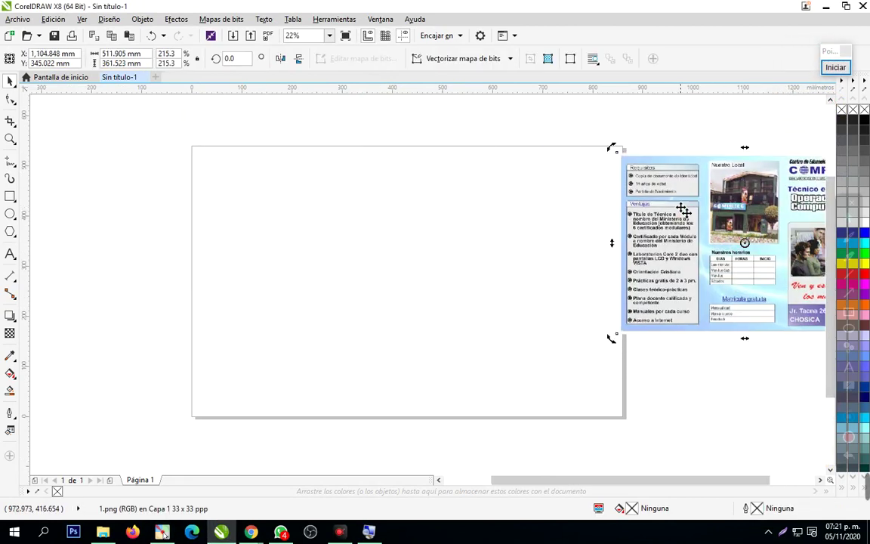
pyautogui.moveTo(673, 225); pyautogui.dragTo(490, 286)
pyautogui.click(707, 291)
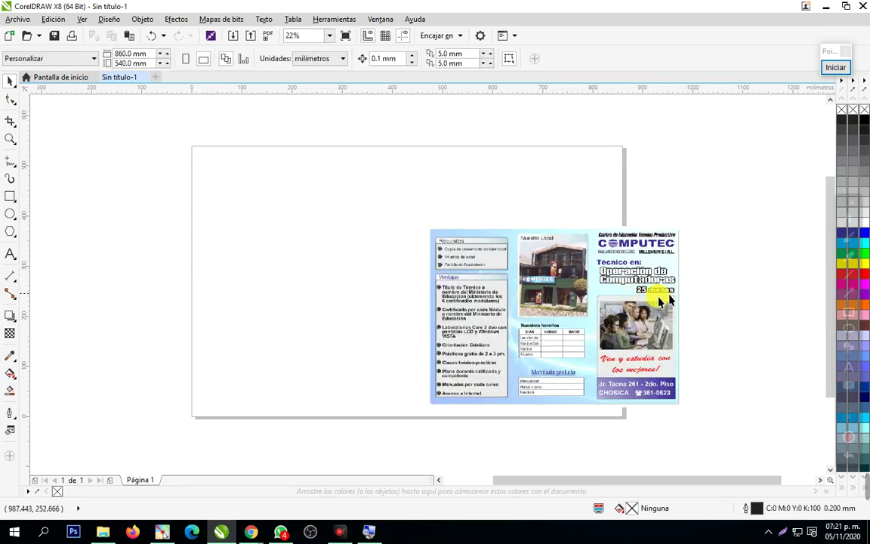
pyautogui.moveTo(611, 306); pyautogui.dragTo(641, 305)
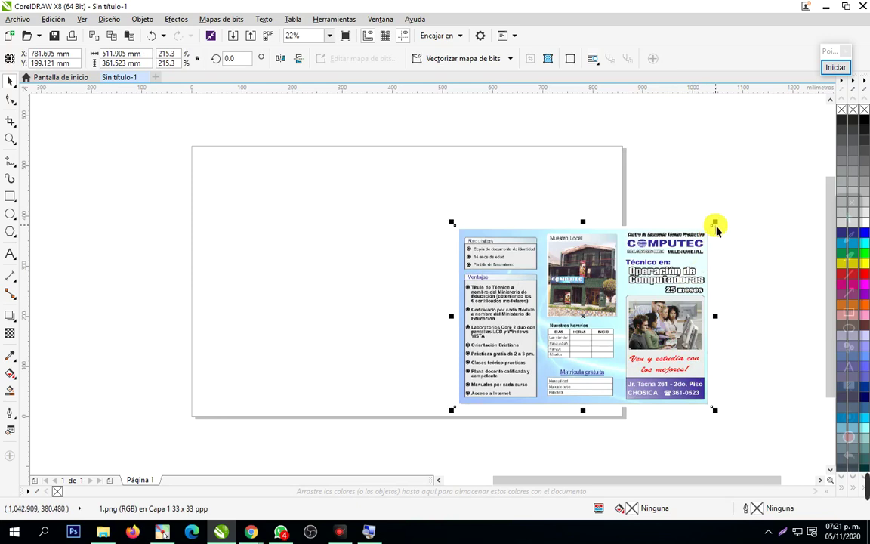
# Enlarge the brochure image to about 787 × 556 mm, aligned with the page's height and covering its right half
pyautogui.moveTo(759, 204); pyautogui.dragTo(789, 128)
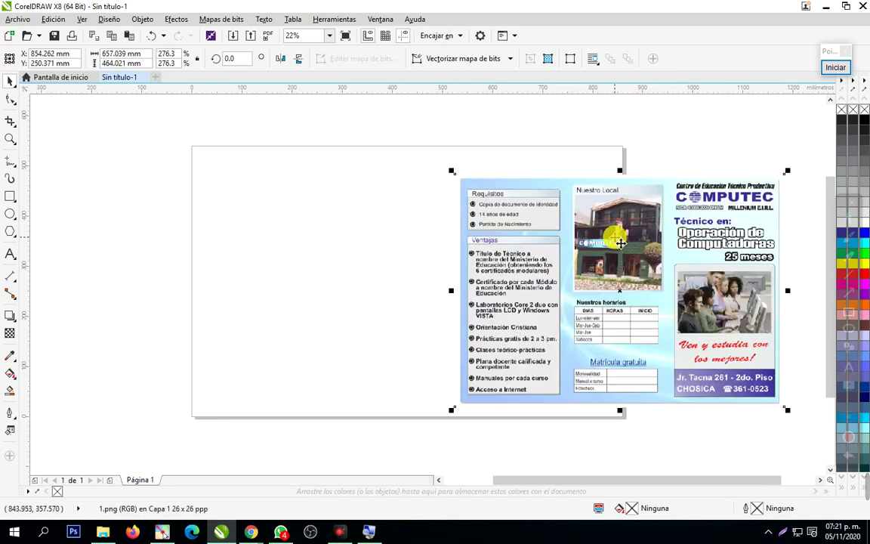
pyautogui.moveTo(619, 242); pyautogui.dragTo(601, 215)
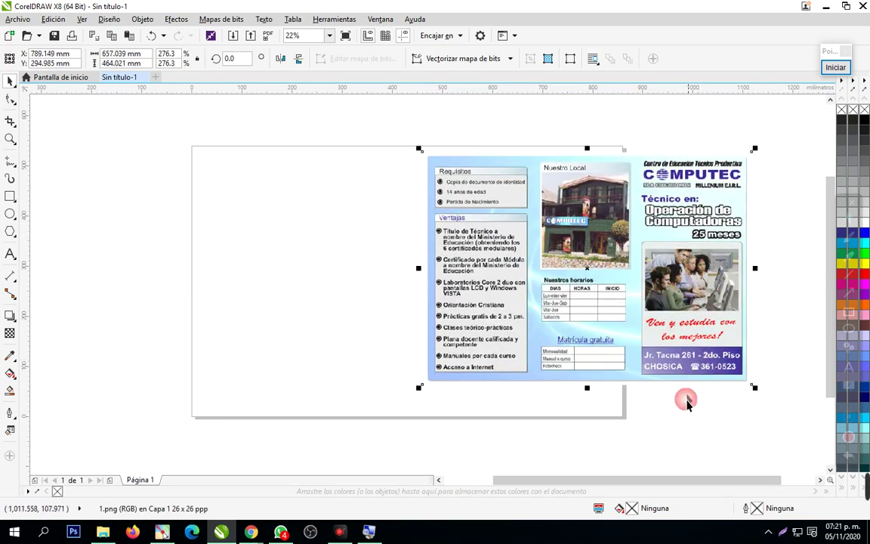
pyautogui.moveTo(755, 388); pyautogui.dragTo(805, 447)
pyautogui.click(624, 132)
pyautogui.click(464, 171)
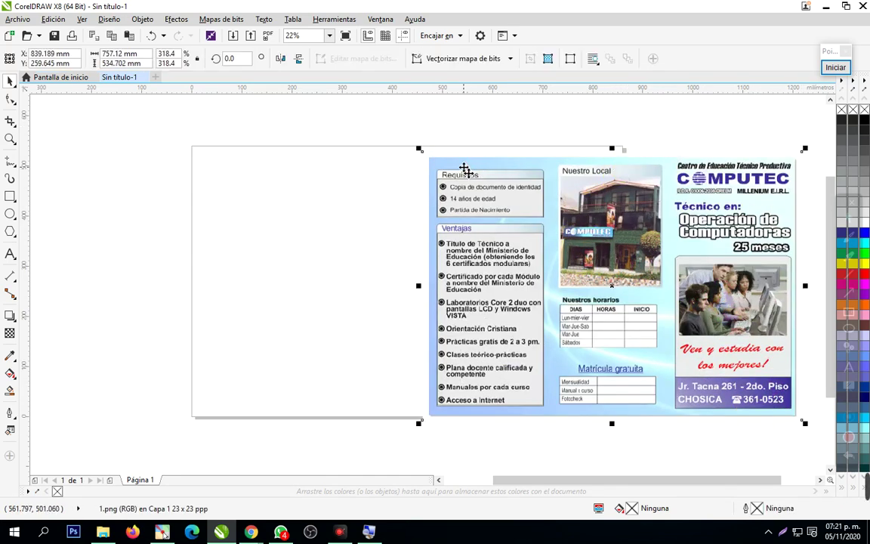
pyautogui.moveTo(420, 149); pyautogui.dragTo(401, 130)
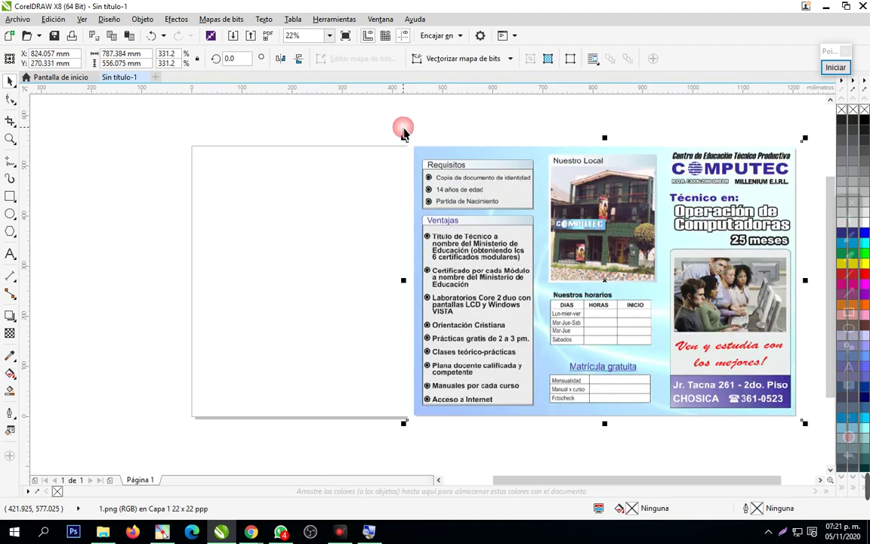
pyautogui.click(547, 125)
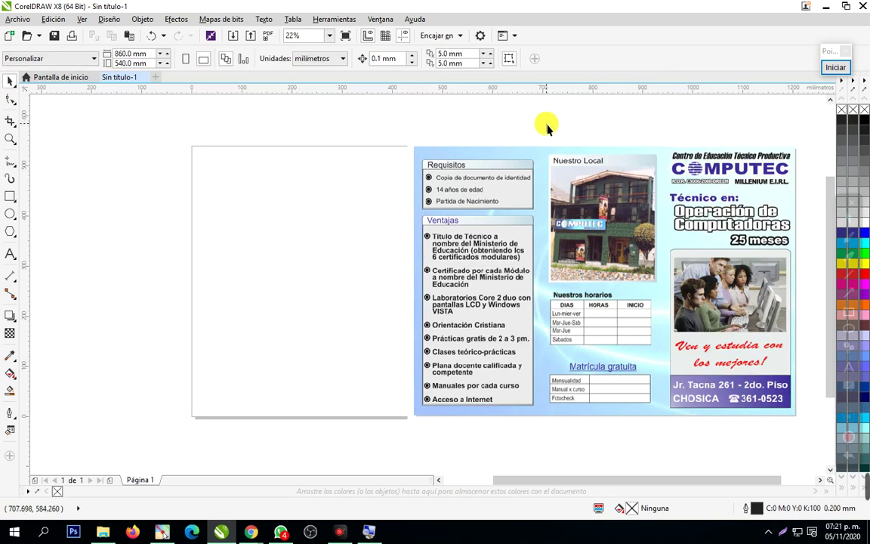
# Switch to Chrome, close the brochure image preview in Classroom and check the Google Meet call
pyautogui.moveTo(867, 505)
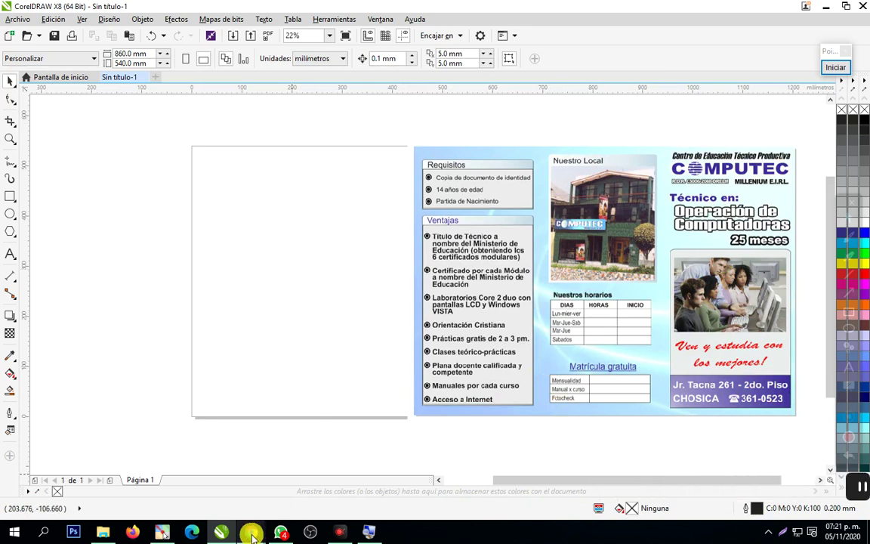
pyautogui.moveTo(257, 530)
pyautogui.click(207, 495)
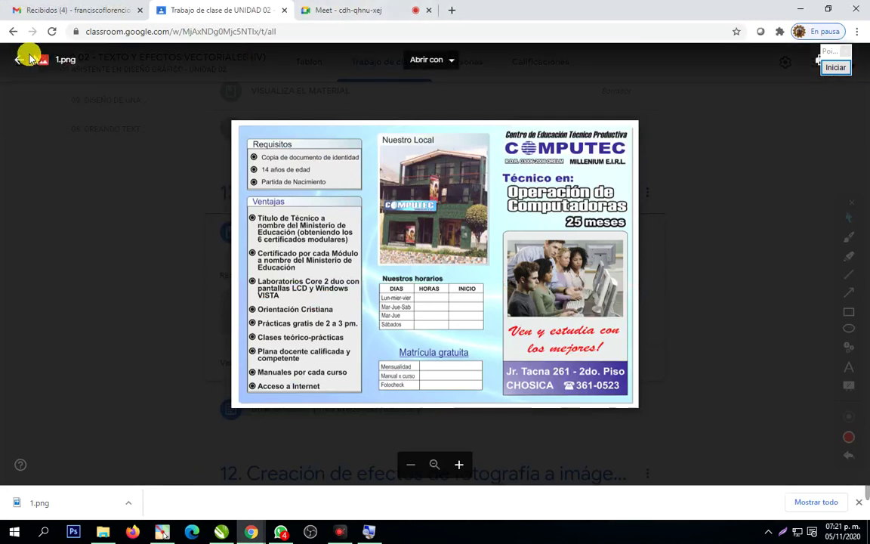
pyautogui.click(21, 56)
pyautogui.click(373, 14)
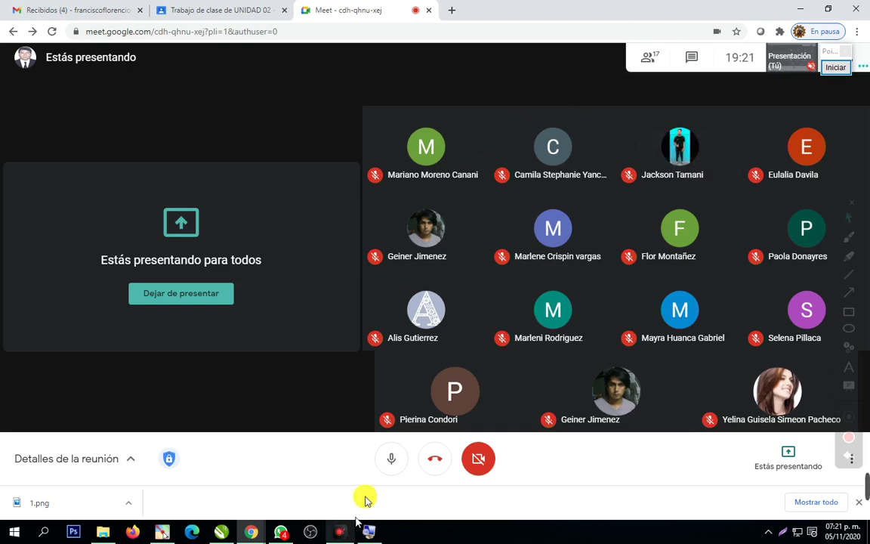
# Switch back to CorelDRAW and move the brochure image off the page, just beyond its right edge
pyautogui.click(224, 531)
pyautogui.click(506, 220)
pyautogui.moveTo(506, 220); pyautogui.dragTo(523, 278)
pyautogui.moveTo(468, 268); pyautogui.dragTo(662, 234)
pyautogui.click(428, 136)
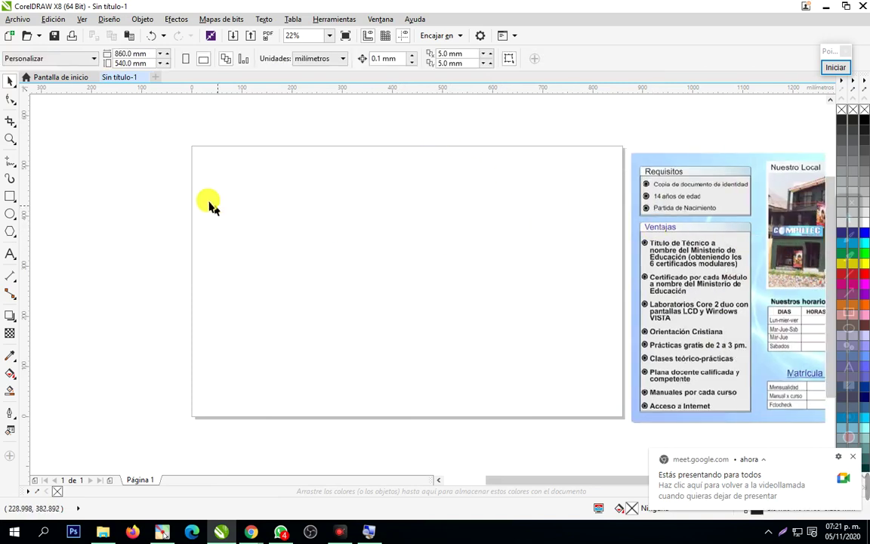
# Set the page size to A4 in landscape orientation, 297 × 210 mm
pyautogui.click(96, 60)
pyautogui.click(127, 136)
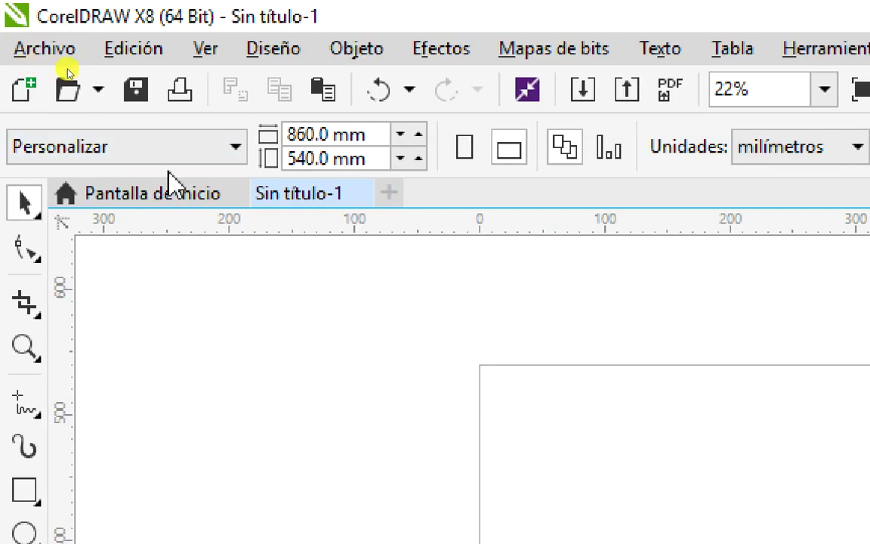
pyautogui.click(237, 149)
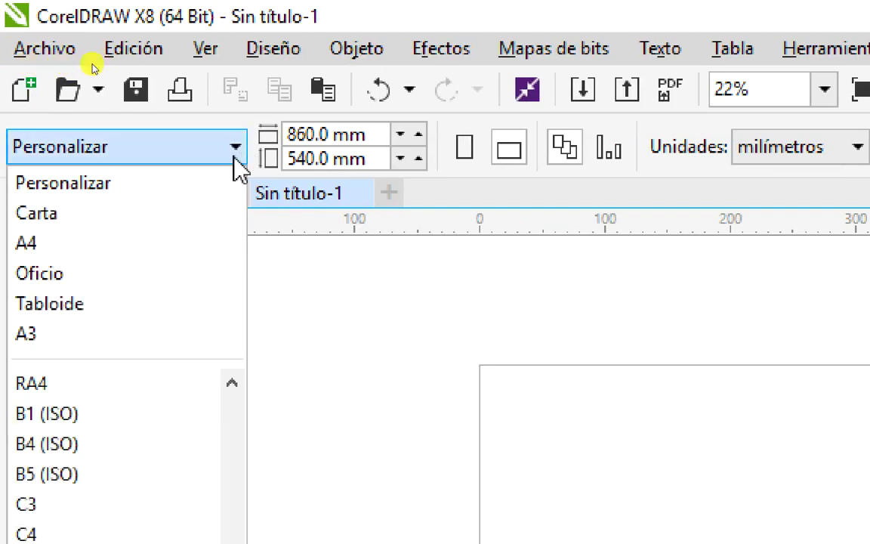
pyautogui.click(59, 245)
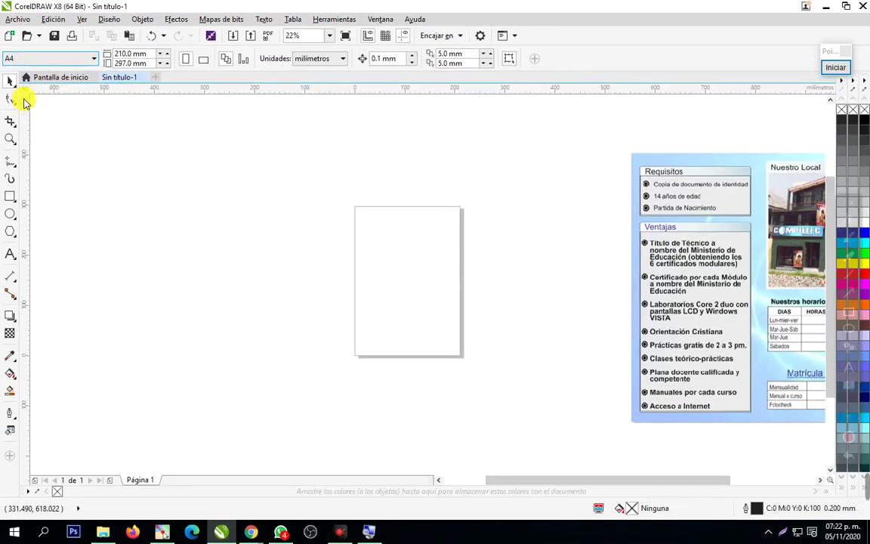
pyautogui.click(203, 62)
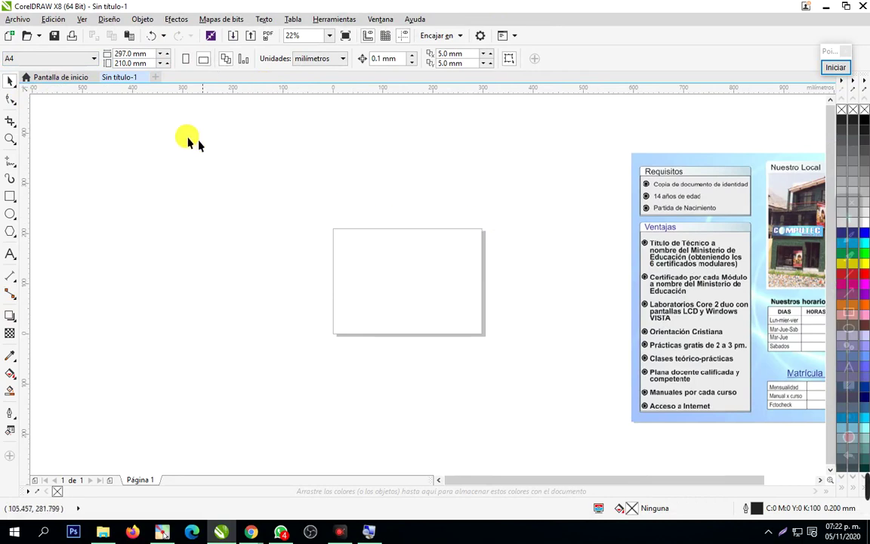
# Shrink the brochure image to about 218 × 154 mm and place it immediately beside the A4 page's right edge
pyautogui.moveTo(662, 221); pyautogui.dragTo(574, 212)
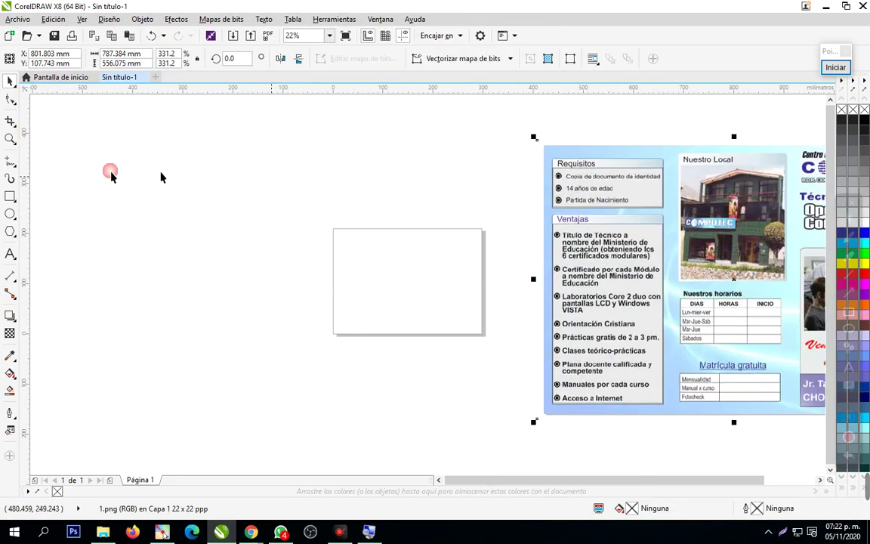
pyautogui.click(10, 138)
pyautogui.moveTo(312, 216); pyautogui.dragTo(482, 340)
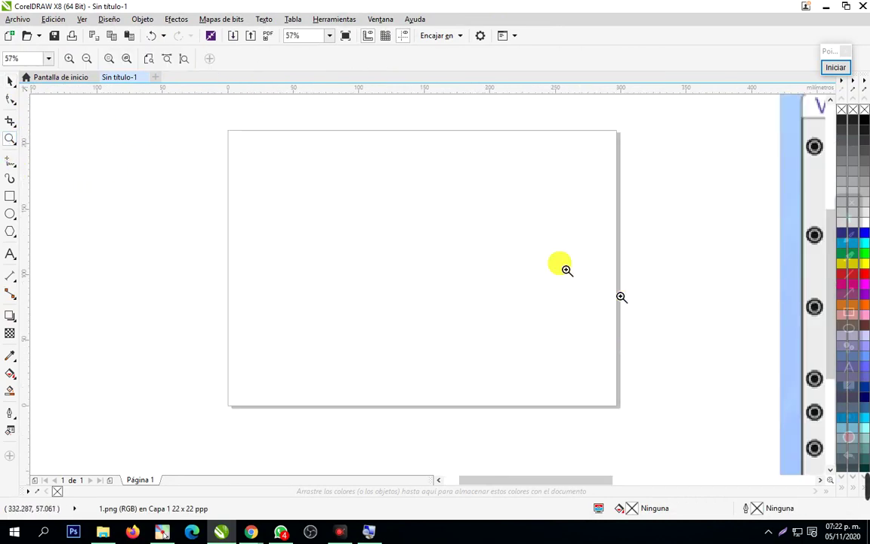
pyautogui.click(10, 83)
pyautogui.click(682, 275)
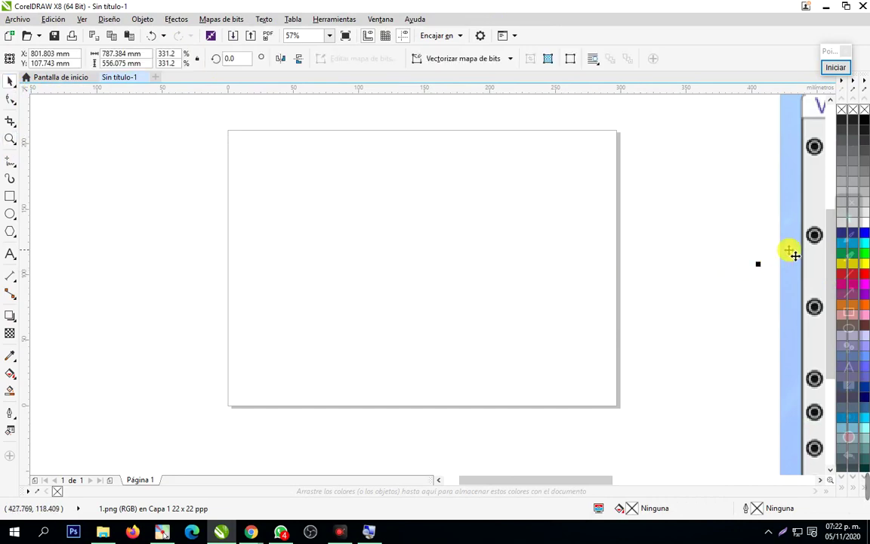
pyautogui.moveTo(791, 254); pyautogui.dragTo(615, 447)
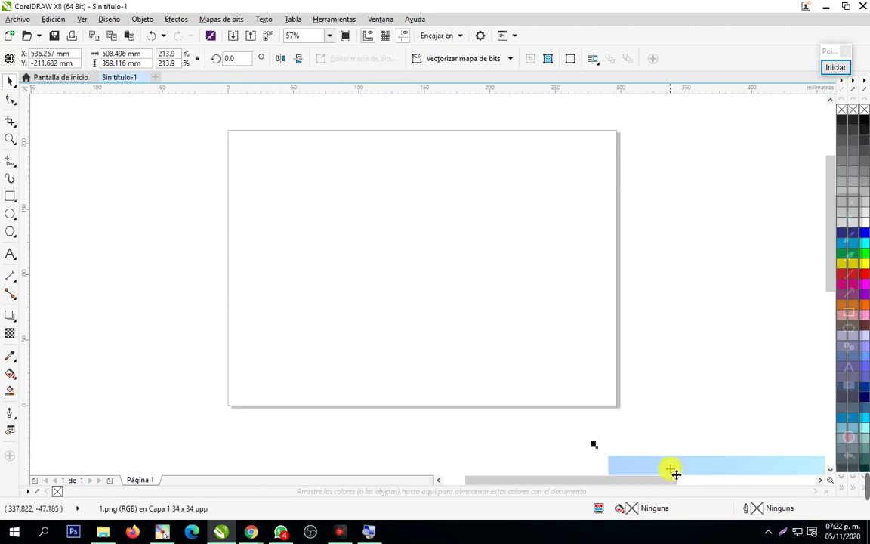
pyautogui.moveTo(674, 472); pyautogui.dragTo(650, 419)
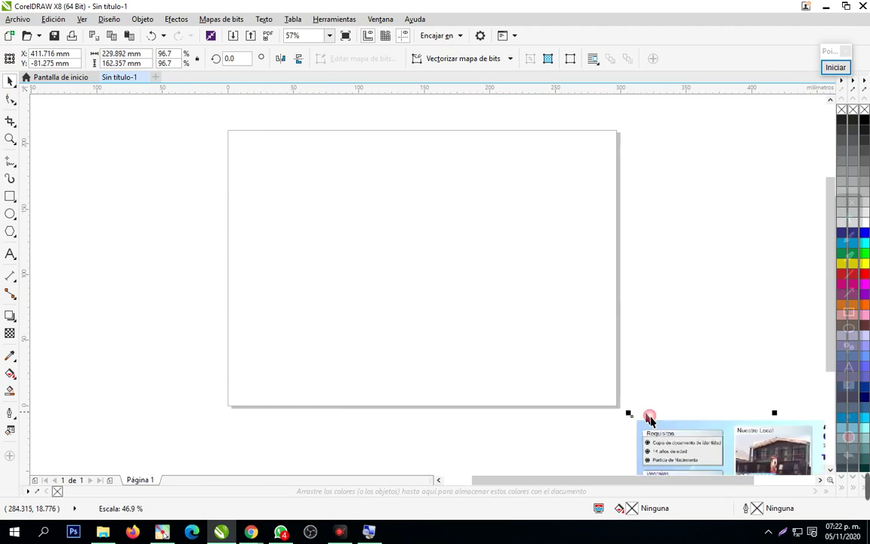
pyautogui.moveTo(695, 451); pyautogui.dragTo(661, 169)
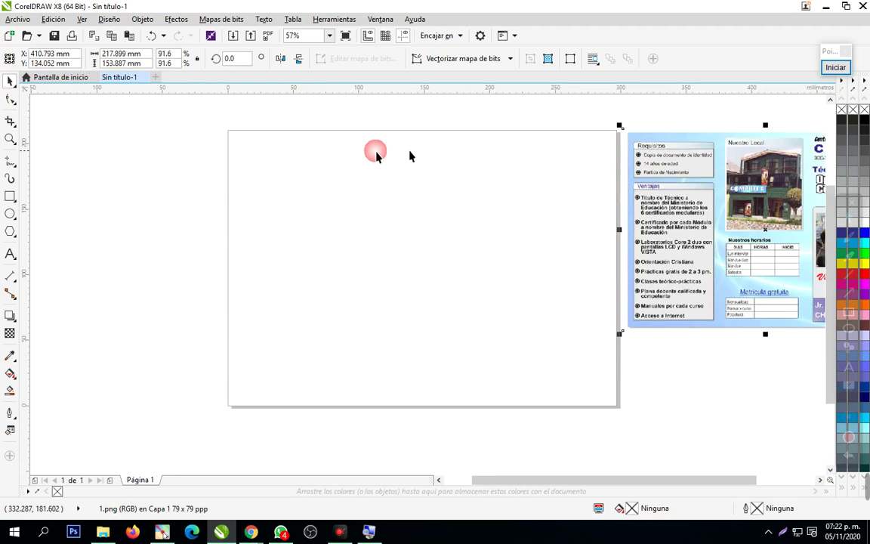
# Shift the brochure image slightly right and down to leave a gap beside the page, and deselect it
pyautogui.click(185, 160)
pyautogui.click(680, 225)
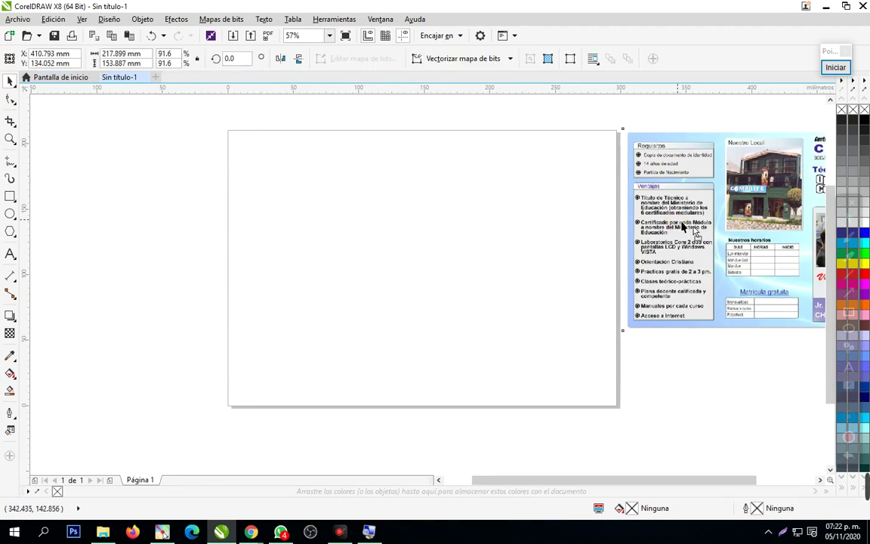
pyautogui.moveTo(682, 225); pyautogui.dragTo(702, 234)
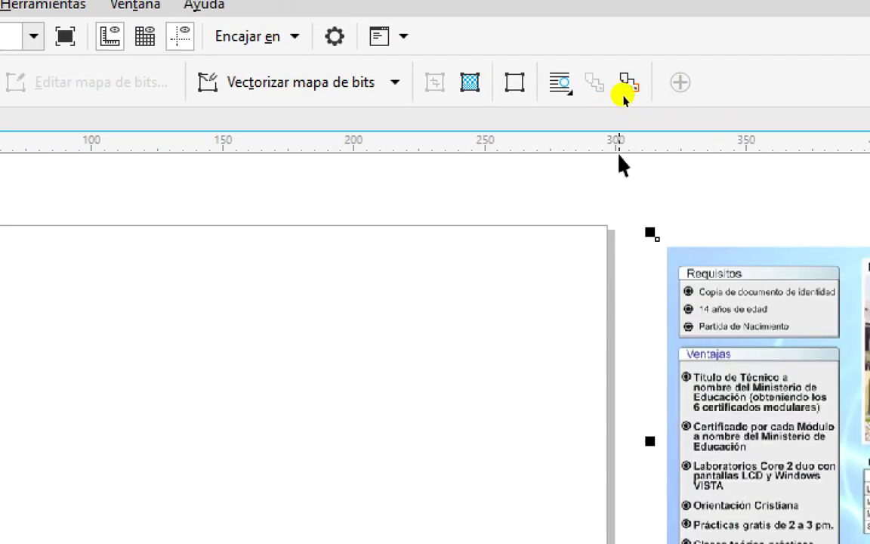
pyautogui.click(651, 208)
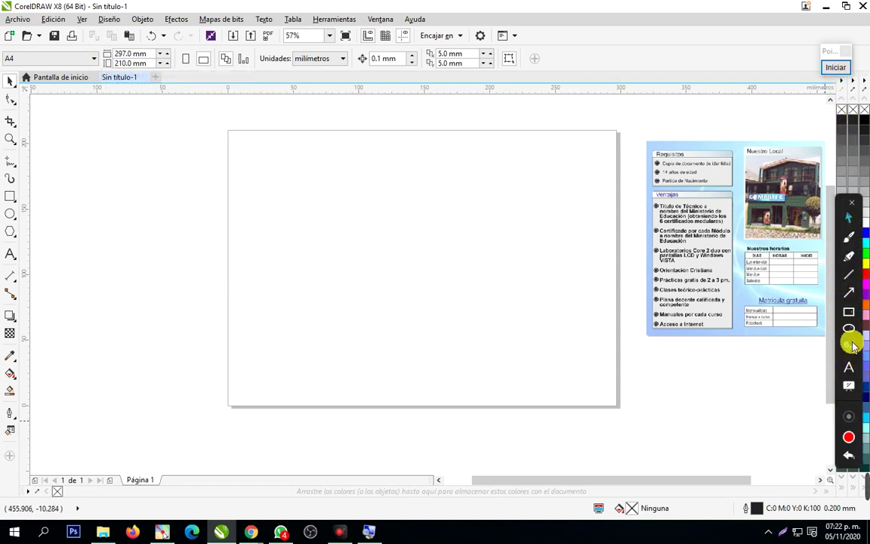
# Annotate the page dimensions with a red frame and a red arrow from the page, and remove both marks
pyautogui.click(849, 312)
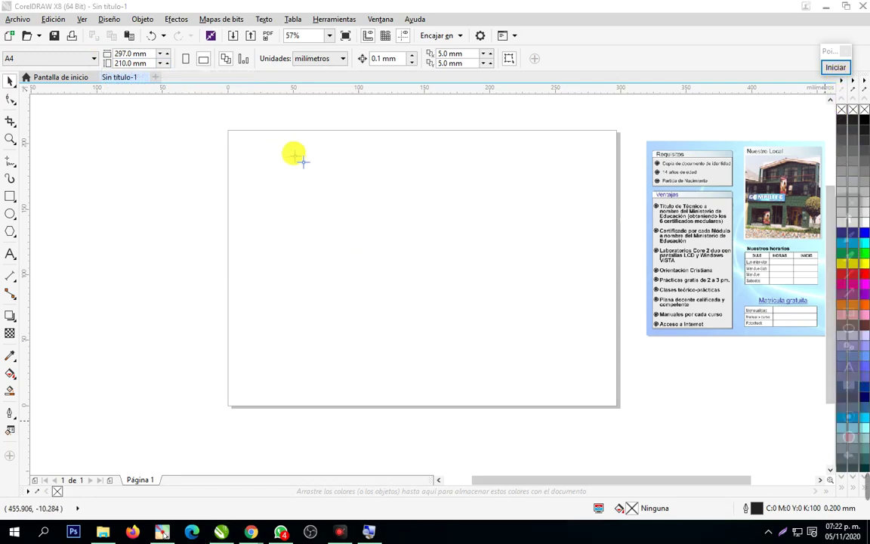
pyautogui.moveTo(79, 36); pyautogui.dragTo(183, 78)
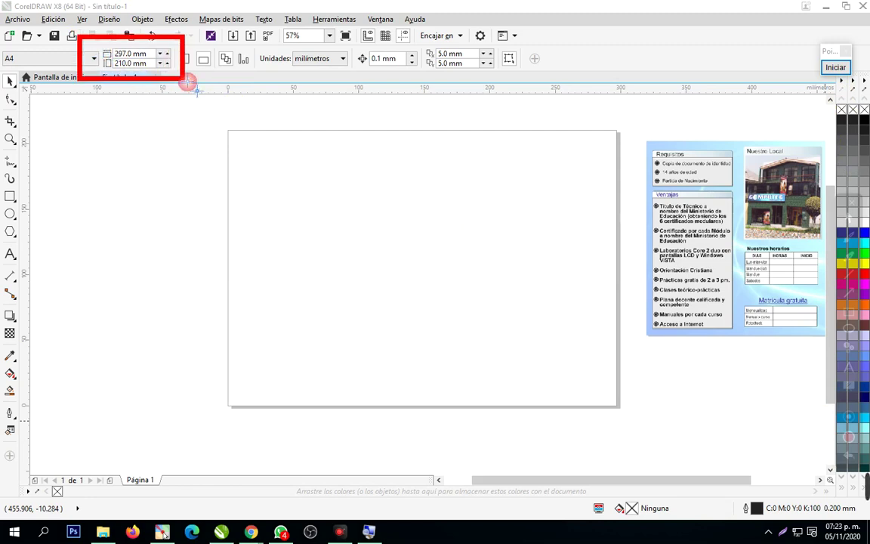
pyautogui.moveTo(854, 273)
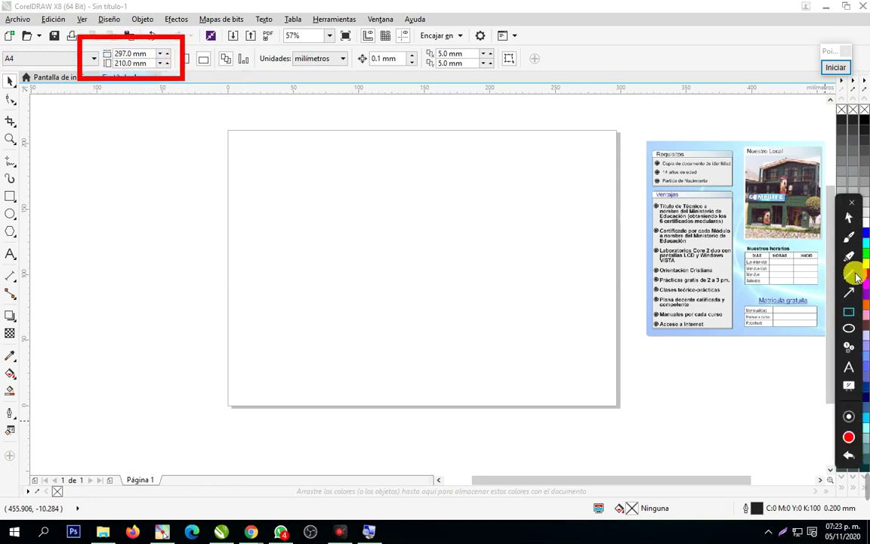
pyautogui.click(851, 294)
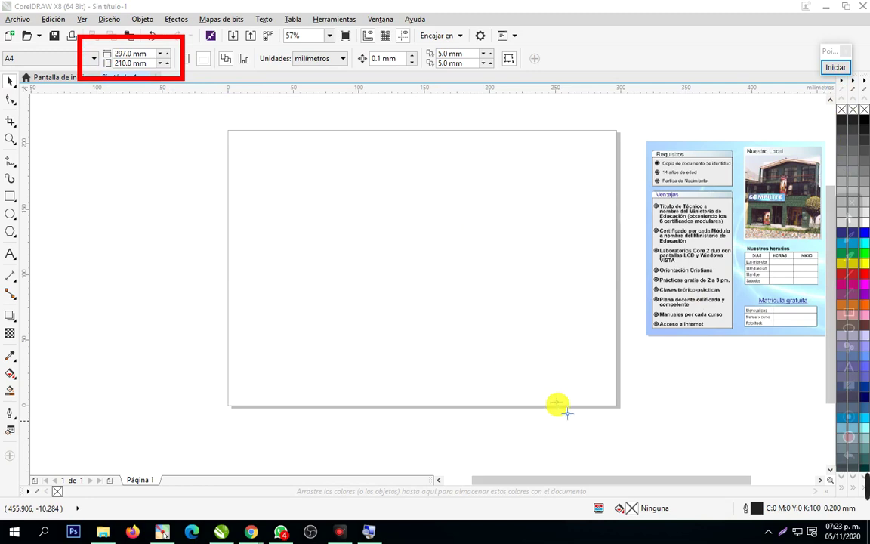
pyautogui.moveTo(555, 401)
pyautogui.mouseDown()
pyautogui.moveTo(122, 114)
pyautogui.moveTo(149, 81)
pyautogui.mouseUp()
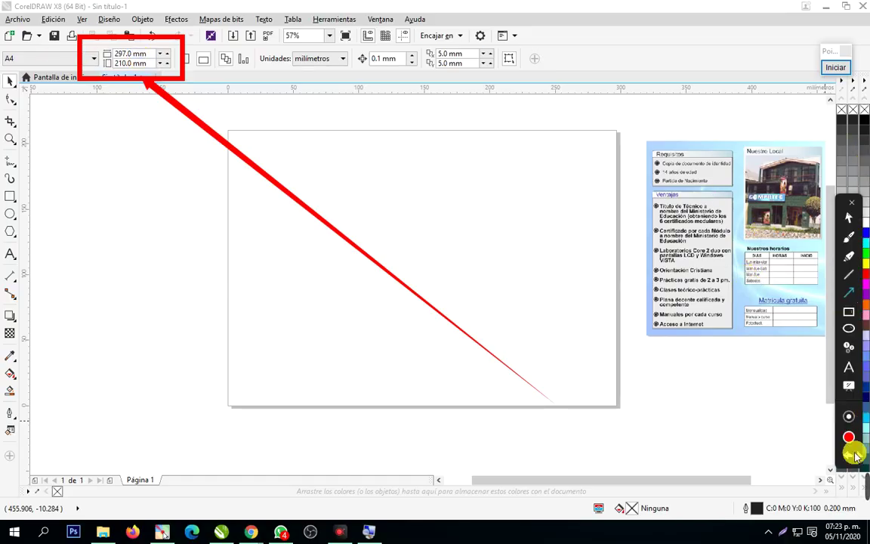
pyautogui.hotkey('ctrl', 'z')
pyautogui.hotkey('ctrl', 'z')
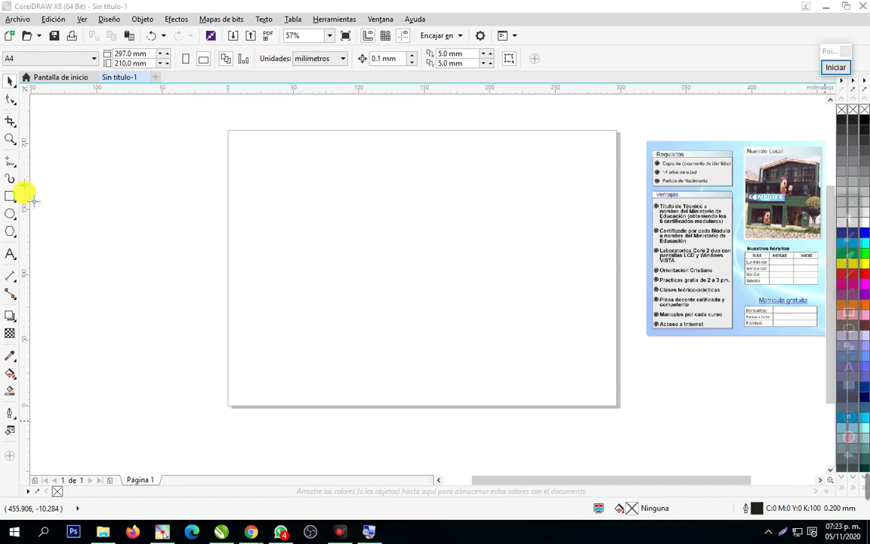
# Annotate the page's width with a red double-headed arrow and its height with a blue double-headed arrow
pyautogui.moveTo(863, 450)
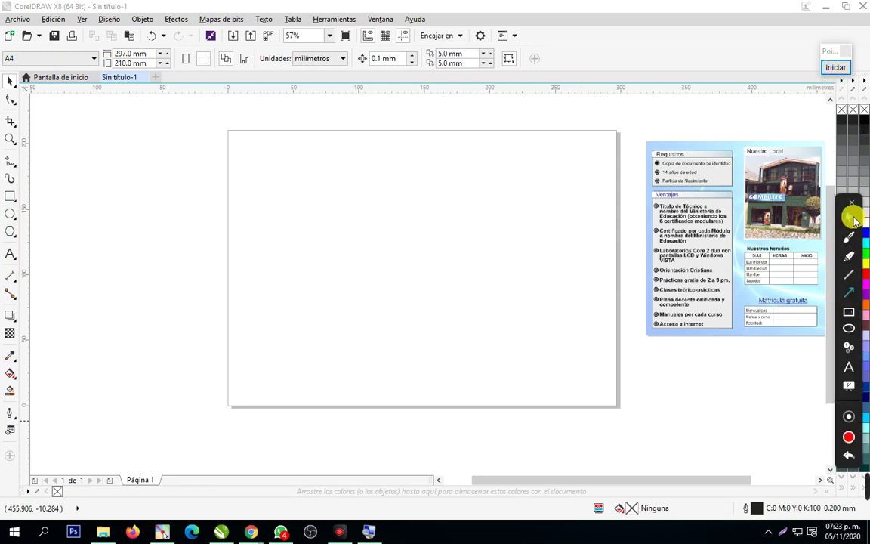
pyautogui.click(825, 70)
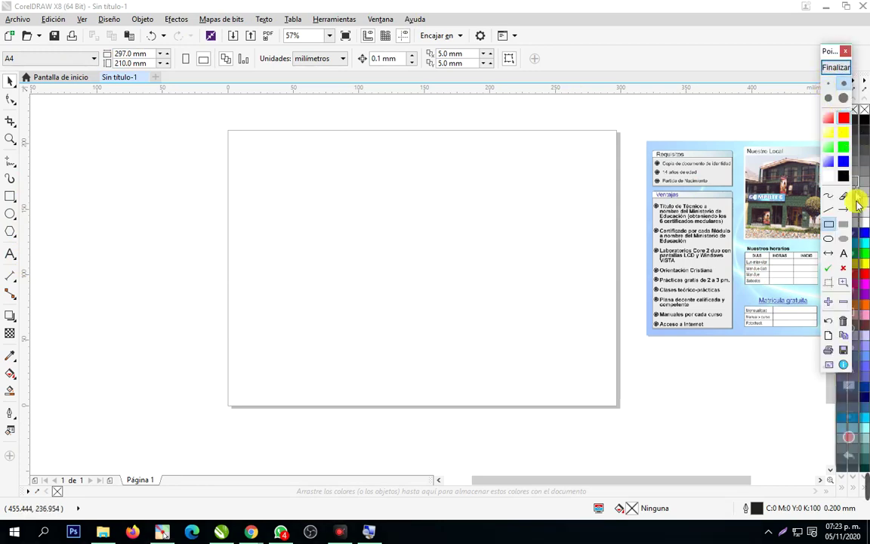
pyautogui.click(828, 253)
pyautogui.moveTo(216, 148); pyautogui.dragTo(632, 154)
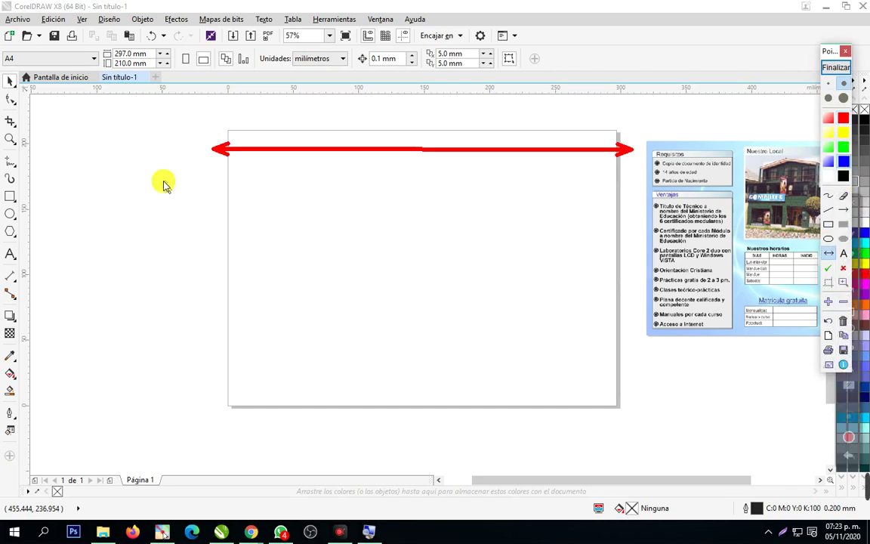
pyautogui.moveTo(185, 136)
pyautogui.mouseDown()
pyautogui.moveTo(182, 430)
pyautogui.moveTo(188, 422)
pyautogui.mouseUp()
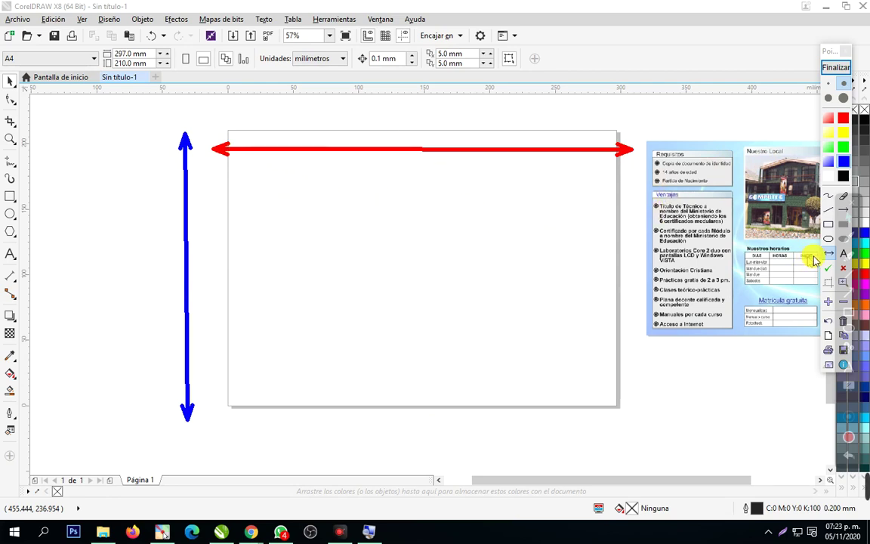
pyautogui.click(829, 209)
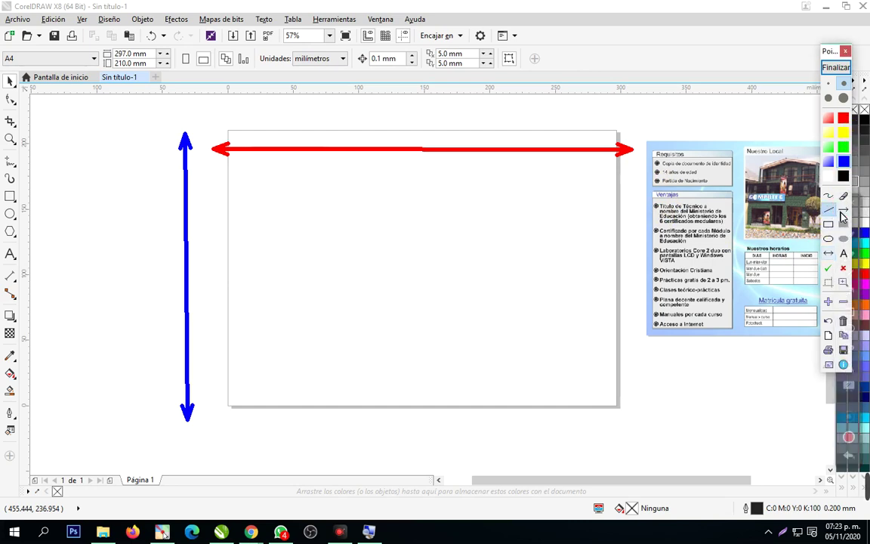
pyautogui.moveTo(443, 145)
pyautogui.mouseDown()
pyautogui.moveTo(310, 68)
pyautogui.moveTo(155, 34)
pyautogui.moveTo(163, 54)
pyautogui.mouseUp()
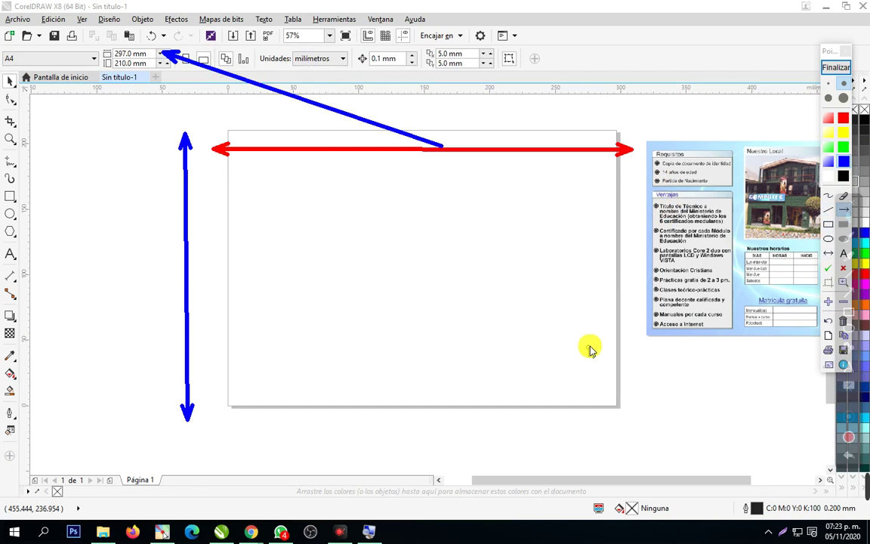
pyautogui.click(829, 323)
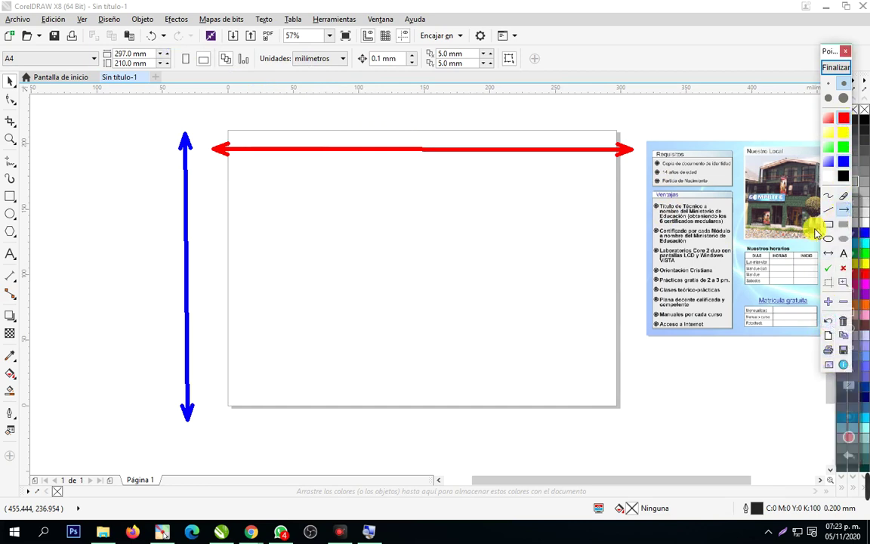
# Draw a red arrow from the width mark to the page width value and a blue one from the height mark to the height value
pyautogui.moveTo(521, 143); pyautogui.dragTo(156, 52)
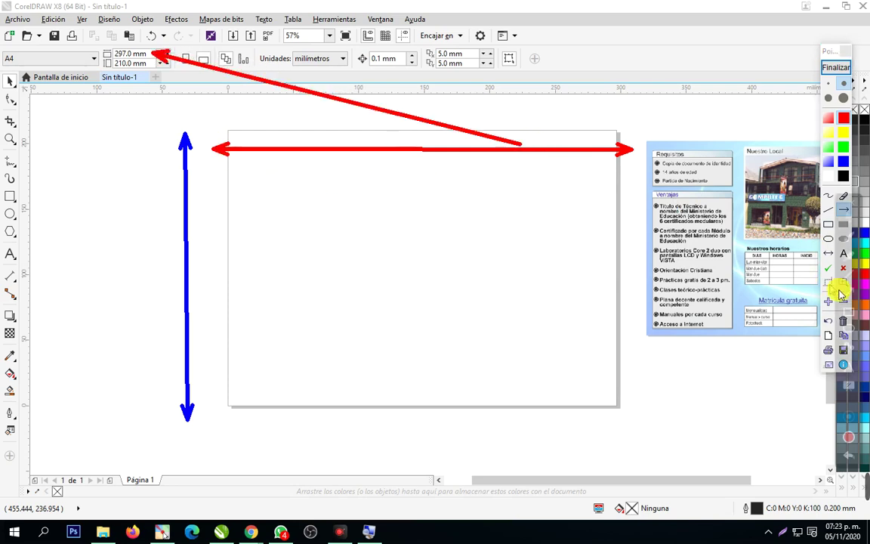
pyautogui.click(845, 161)
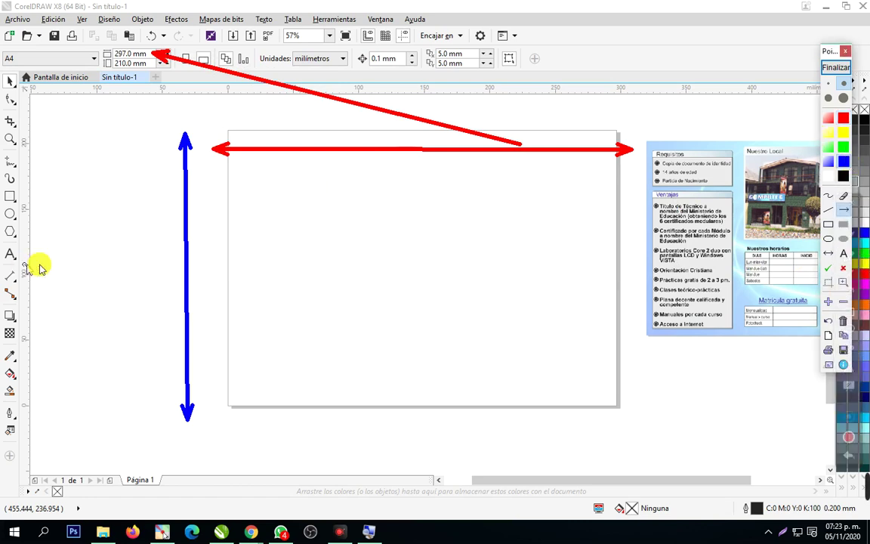
pyautogui.moveTo(181, 300); pyautogui.dragTo(120, 73)
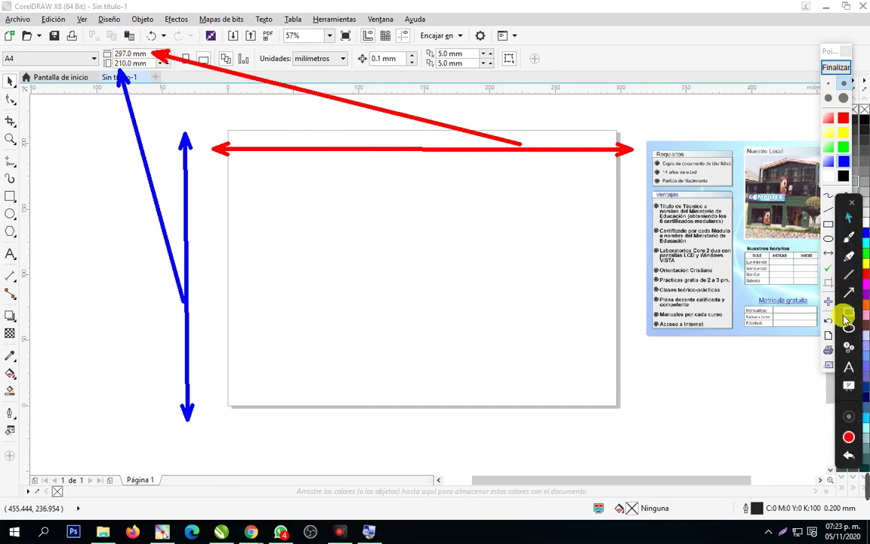
# Place a green check mark annotation on the page width value
pyautogui.click(829, 269)
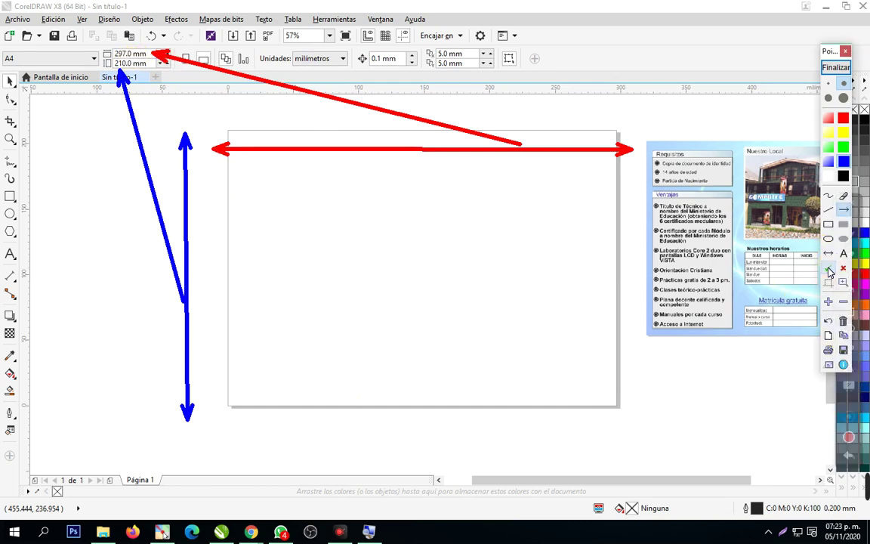
pyautogui.click(152, 53)
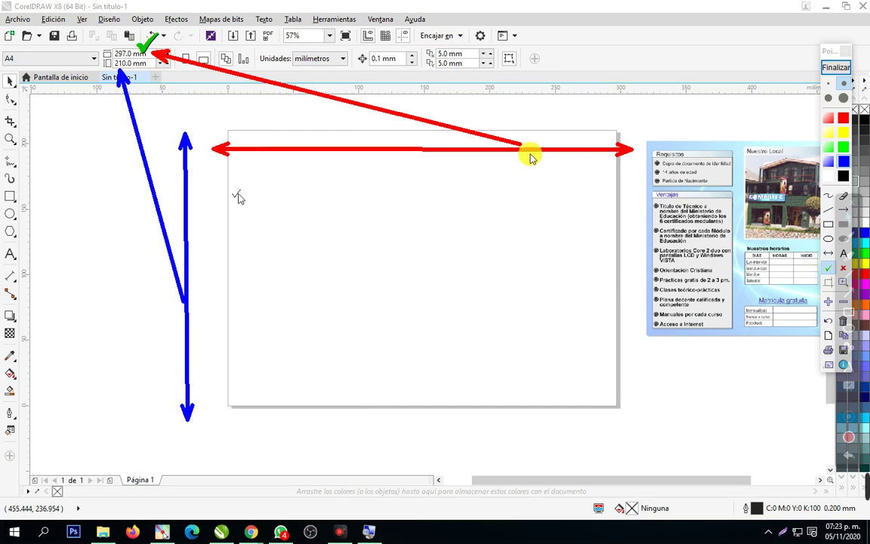
# End the screen annotation and examine the page's upper-left corner up close against the ruler's zero mark
pyautogui.click(844, 68)
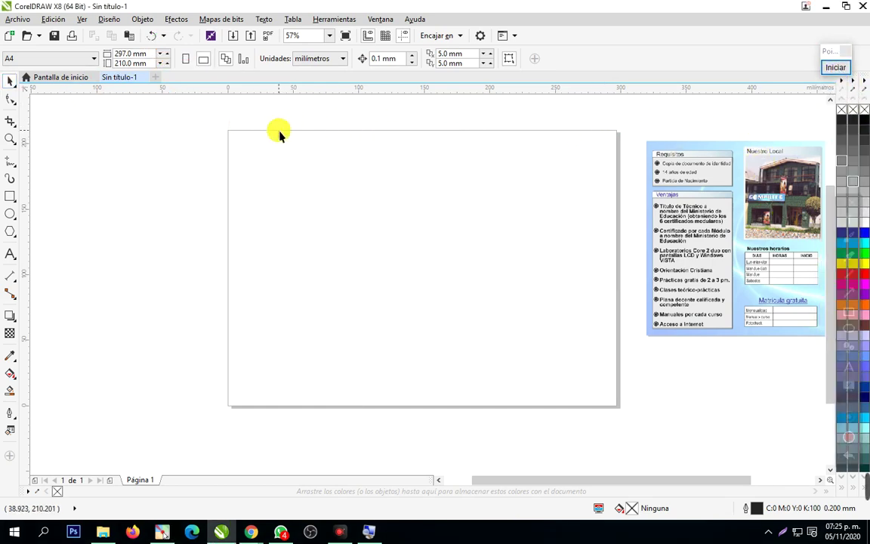
pyautogui.click(11, 138)
pyautogui.moveTo(161, 93); pyautogui.dragTo(329, 212)
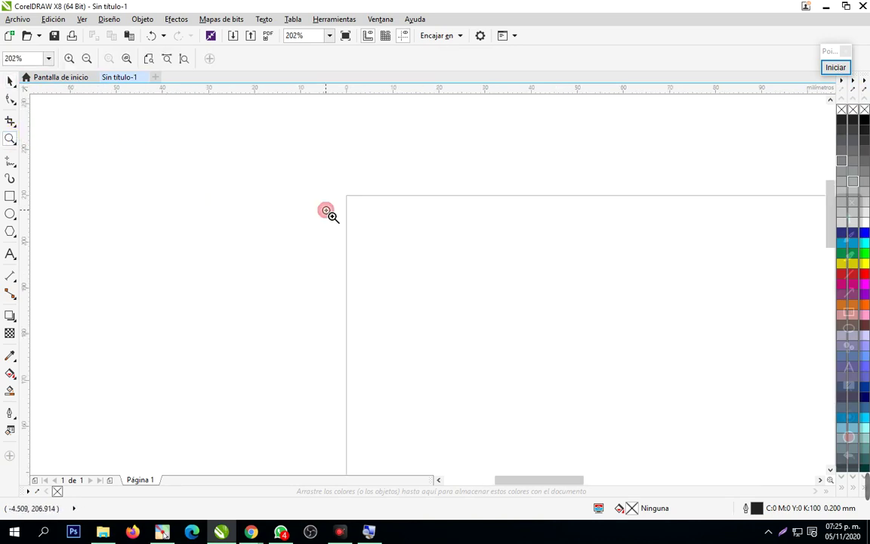
pyautogui.moveTo(334, 172); pyautogui.dragTo(271, 130)
pyautogui.moveTo(362, 206); pyautogui.dragTo(415, 245)
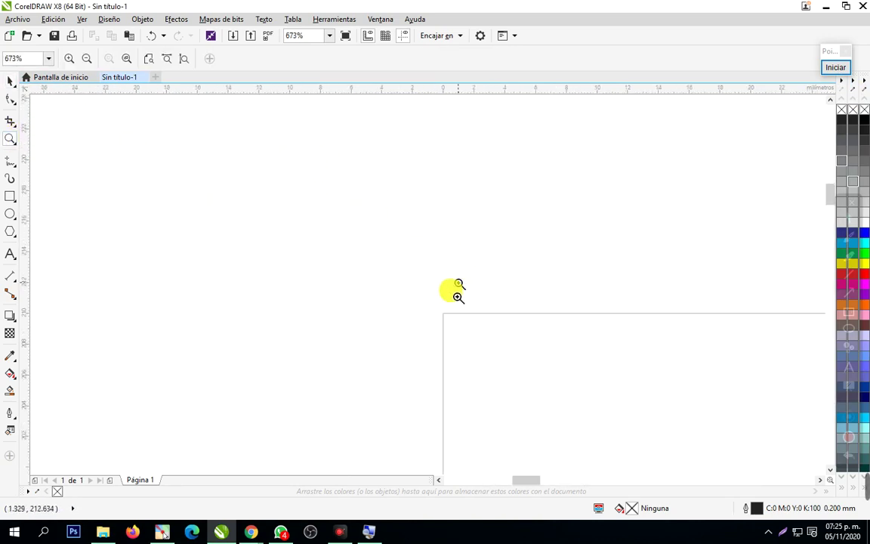
pyautogui.rightClick(412, 291)
pyautogui.rightClick(412, 292)
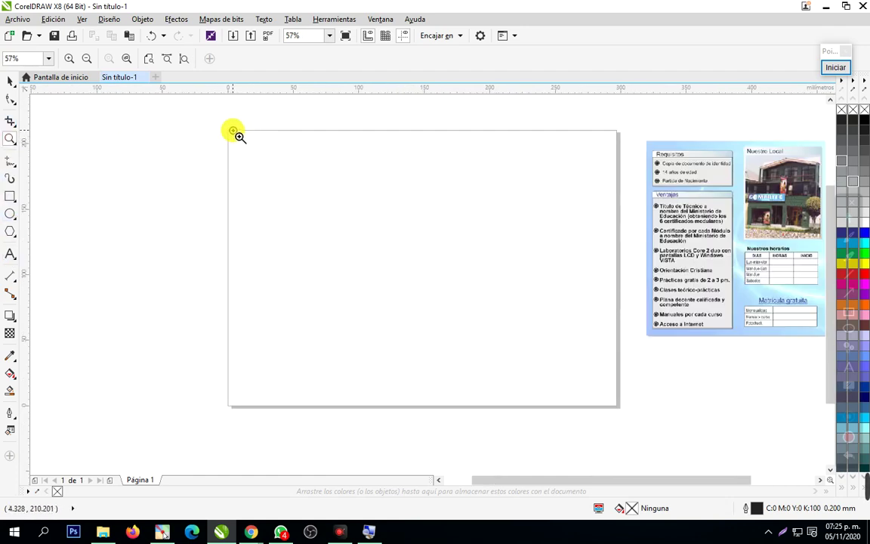
pyautogui.moveTo(198, 113); pyautogui.dragTo(408, 245)
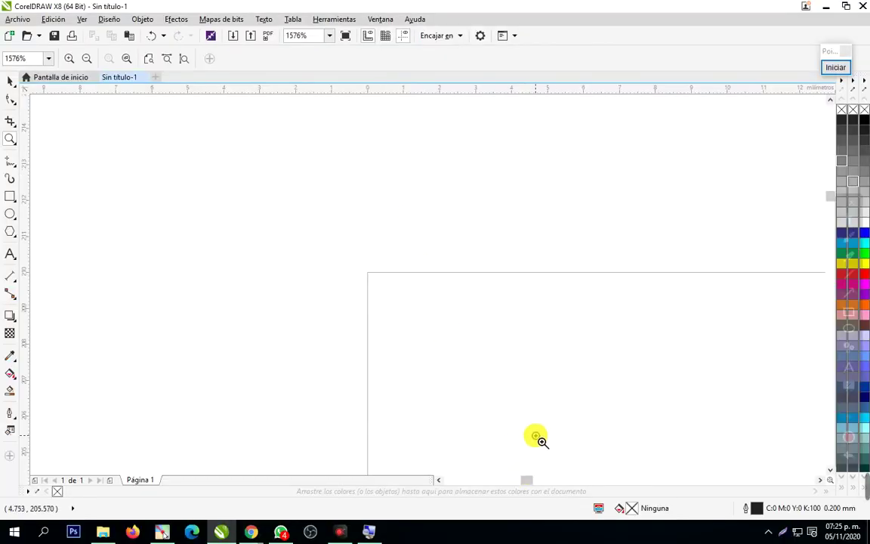
# Follow the page's upper edge to its upper-right corner and check that corner against the 297 mm ruler mark
pyautogui.hscroll(5, 591, 486)
pyautogui.hscroll(10, 592, 487)
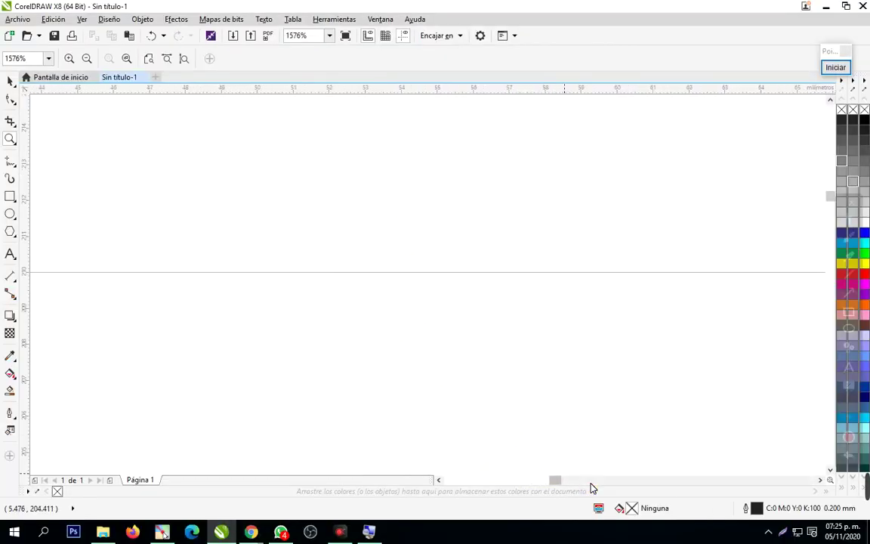
pyautogui.hscroll(14, 636, 484)
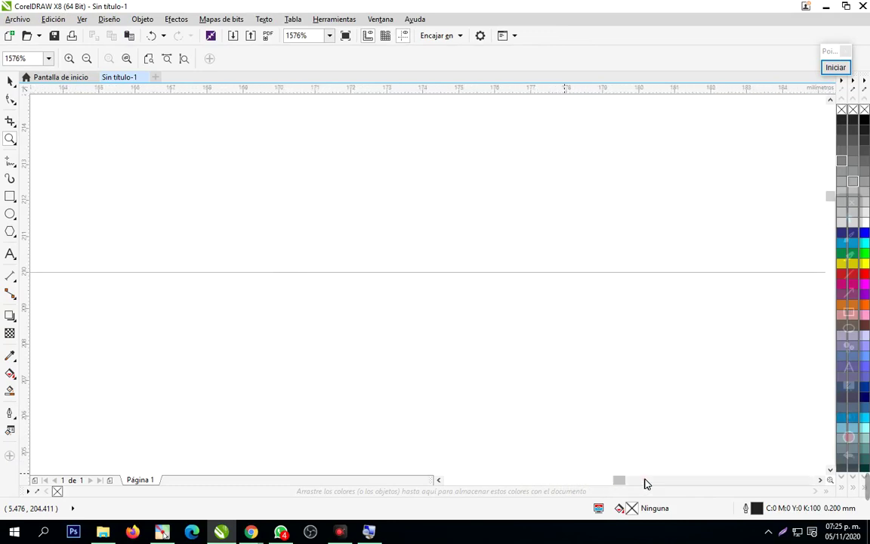
pyautogui.click(740, 479)
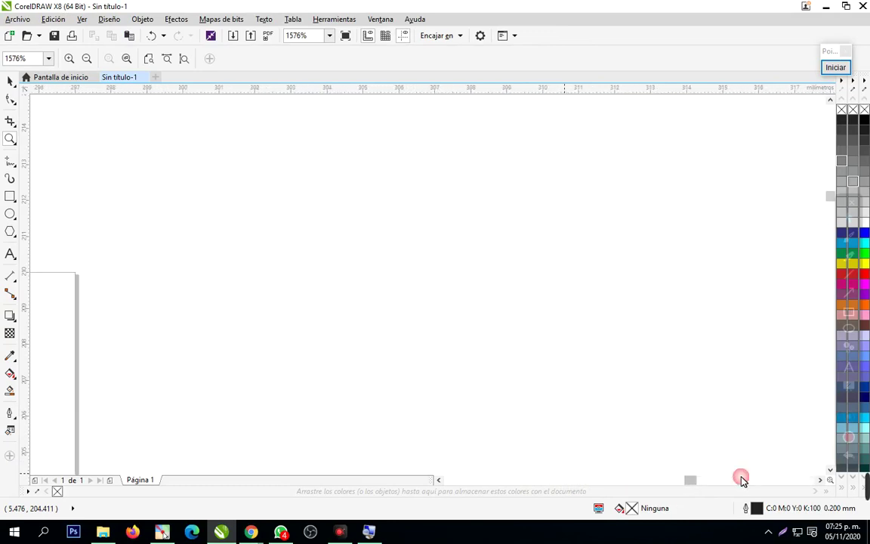
pyautogui.moveTo(683, 479); pyautogui.dragTo(680, 479)
pyautogui.moveTo(501, 224); pyautogui.dragTo(639, 386)
pyautogui.moveTo(337, 150); pyautogui.dragTo(450, 309)
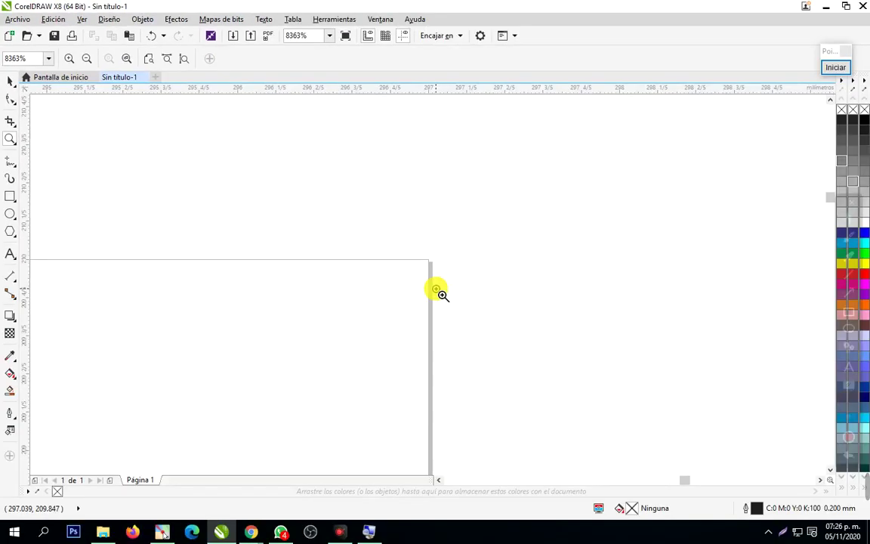
pyautogui.scroll(-3, 436, 289)
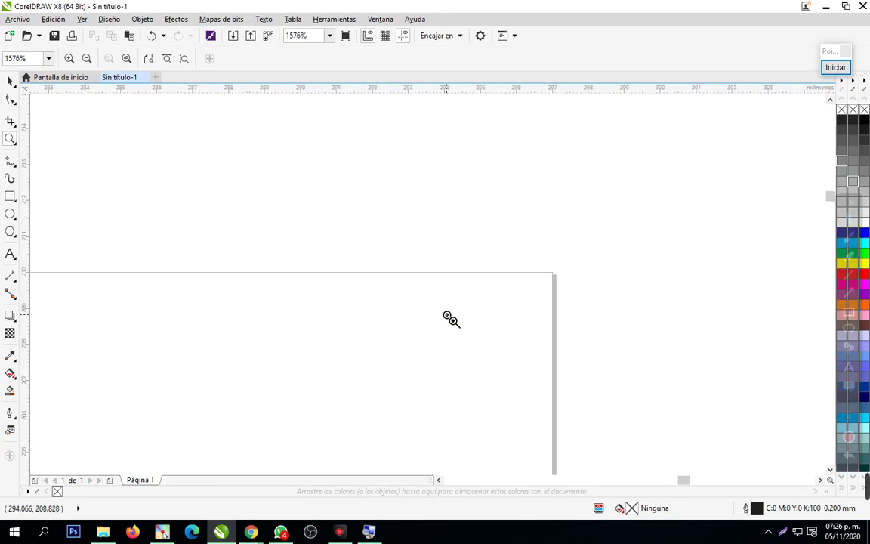
pyautogui.scroll(-10, 445, 309)
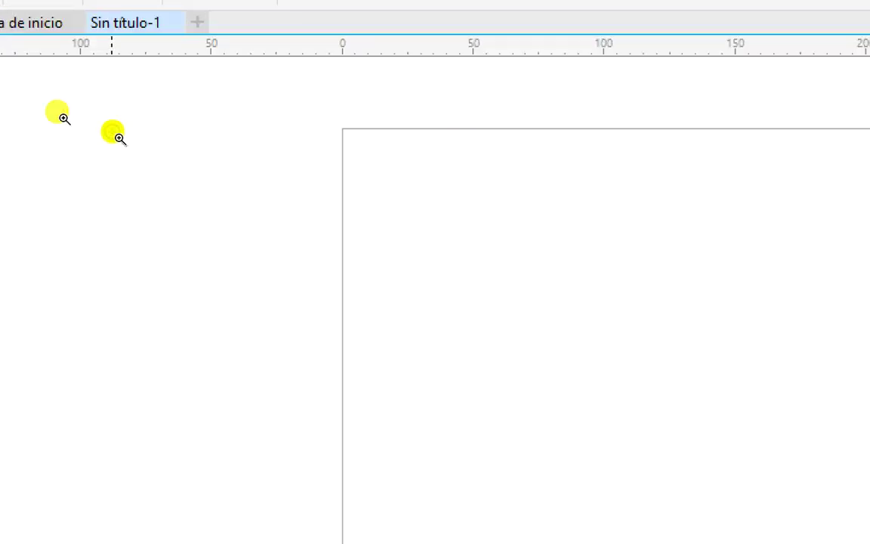
# Place a vertical guide along the page's left edge, at x about 0.6 mm
pyautogui.click(19, 136)
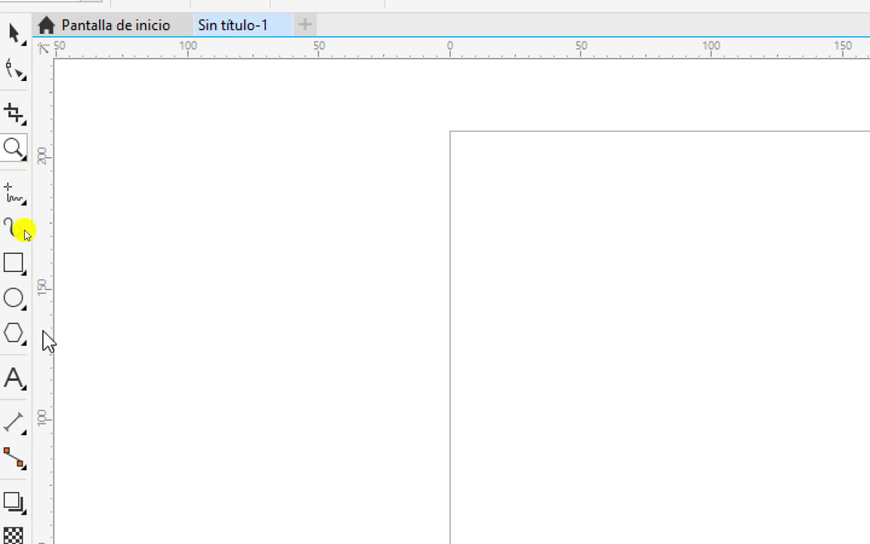
pyautogui.moveTo(49, 326); pyautogui.dragTo(159, 338)
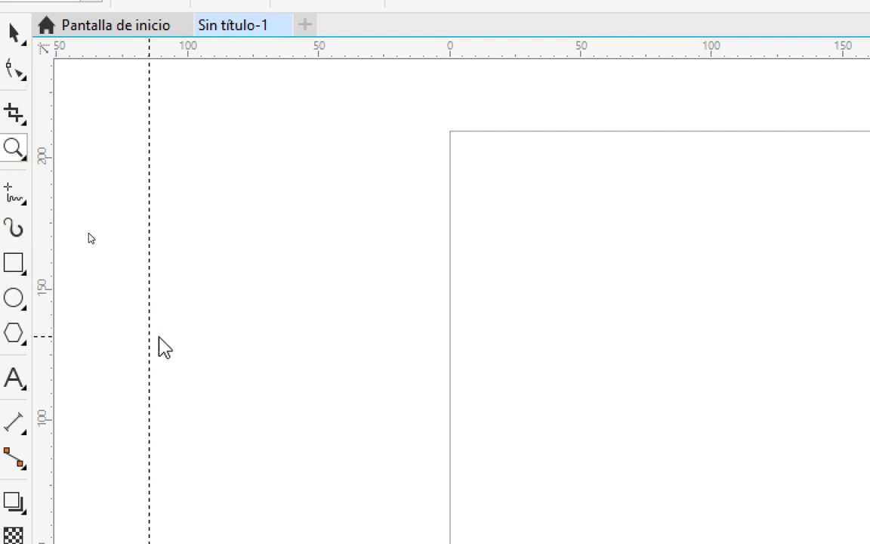
pyautogui.moveTo(320, 350); pyautogui.dragTo(435, 358)
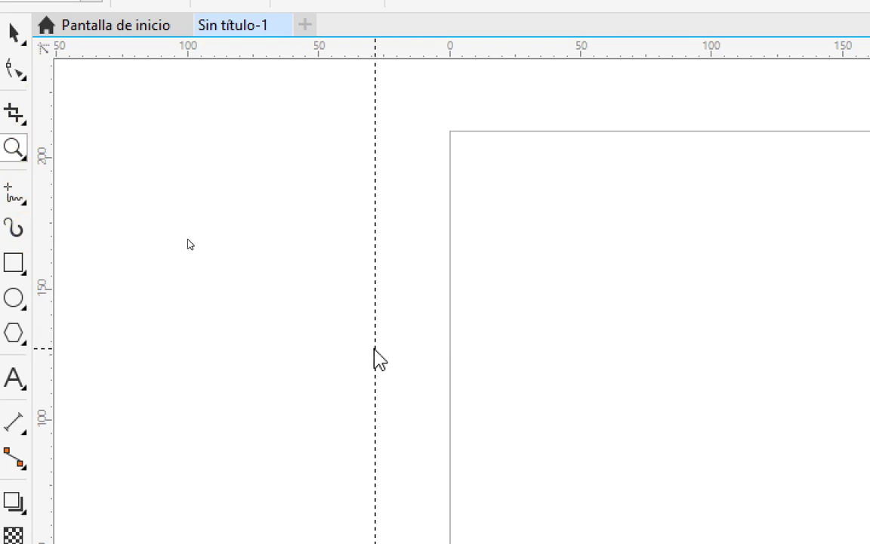
pyautogui.moveTo(249, 341); pyautogui.dragTo(341, 345)
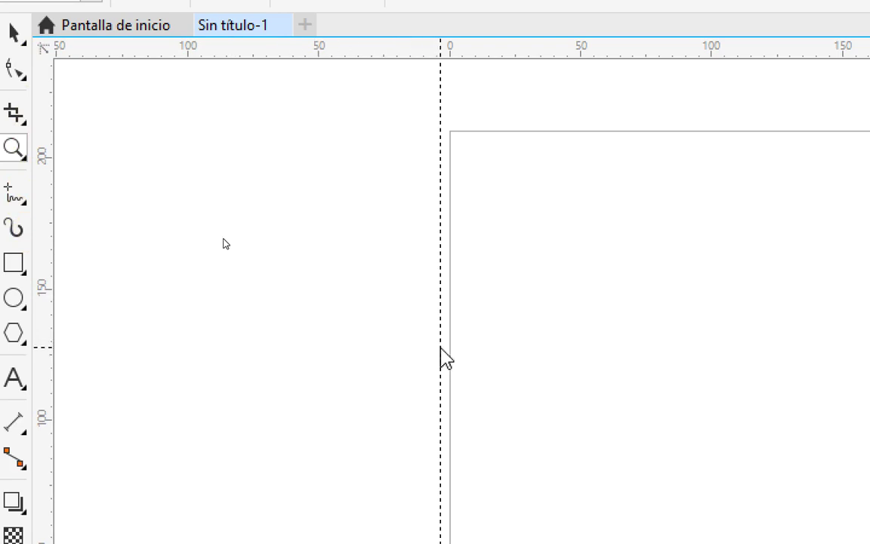
pyautogui.moveTo(446, 350); pyautogui.dragTo(456, 361)
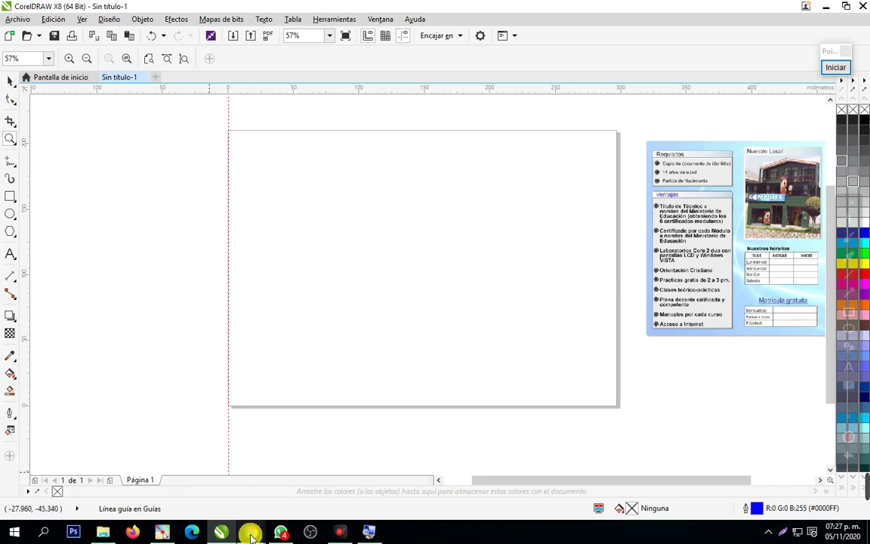
# Switch to Google Meet to read the students' chat messages and return to CorelDRAW
pyautogui.moveTo(250, 533)
pyautogui.click(209, 483)
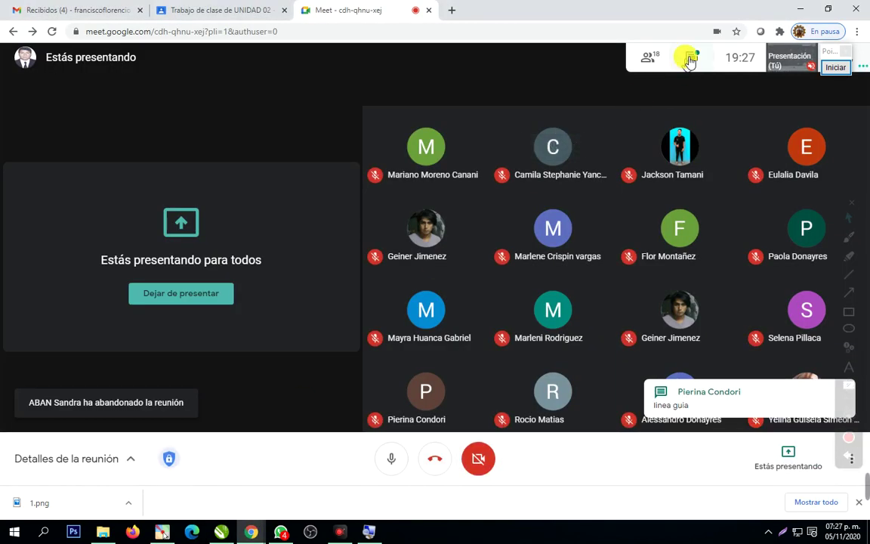
pyautogui.click(687, 60)
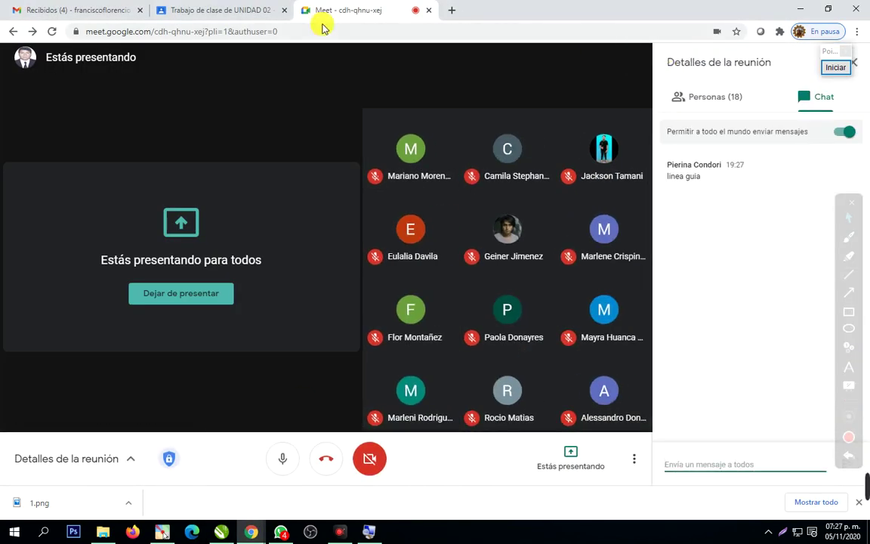
pyautogui.click(221, 532)
# Select the vertical guide by the page's left edge and open its guideline settings
pyautogui.moveTo(198, 111); pyautogui.dragTo(319, 235)
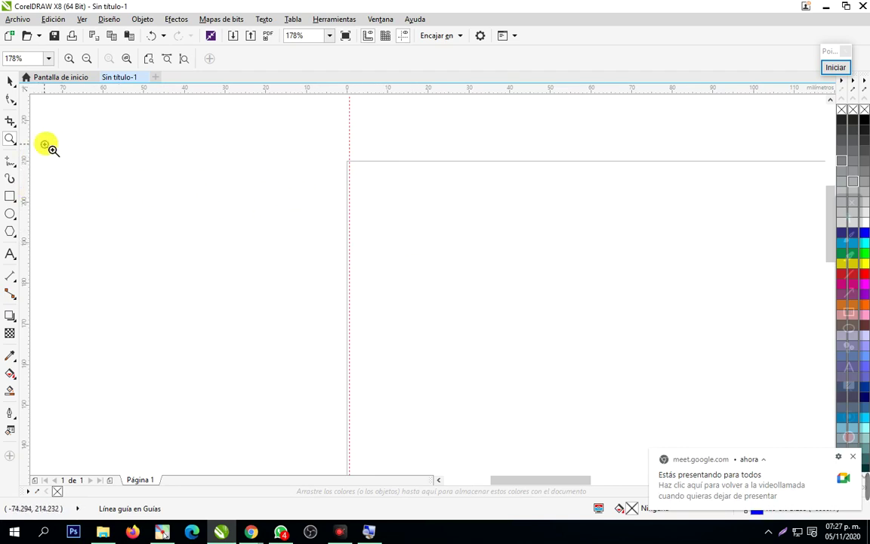
pyautogui.moveTo(290, 129); pyautogui.dragTo(444, 218)
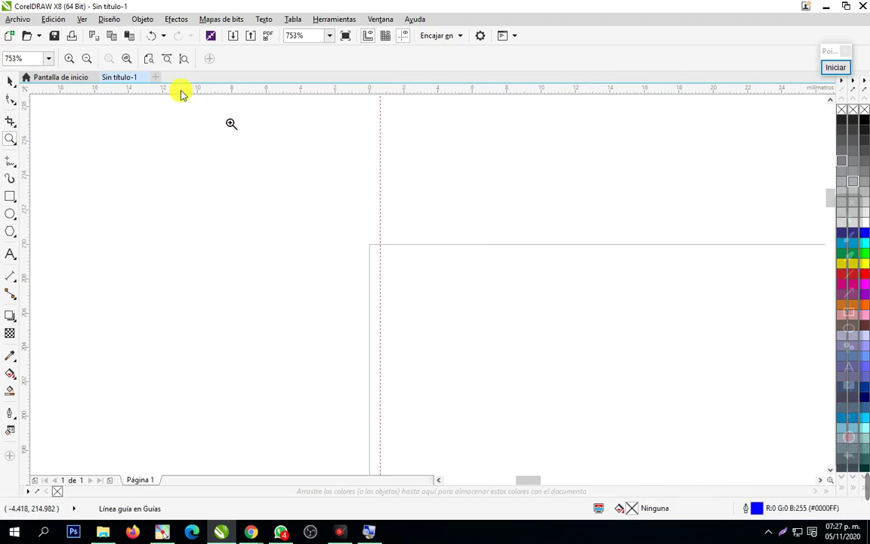
pyautogui.click(10, 80)
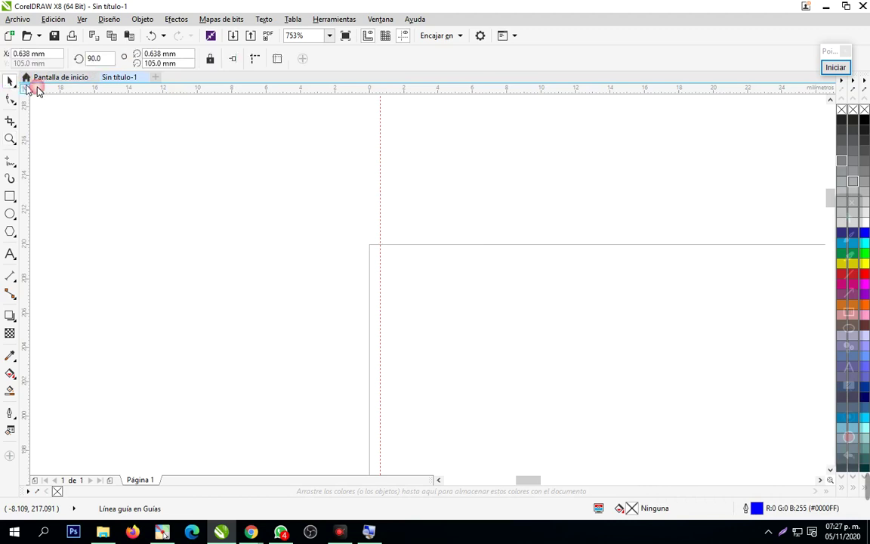
pyautogui.doubleClick(381, 186)
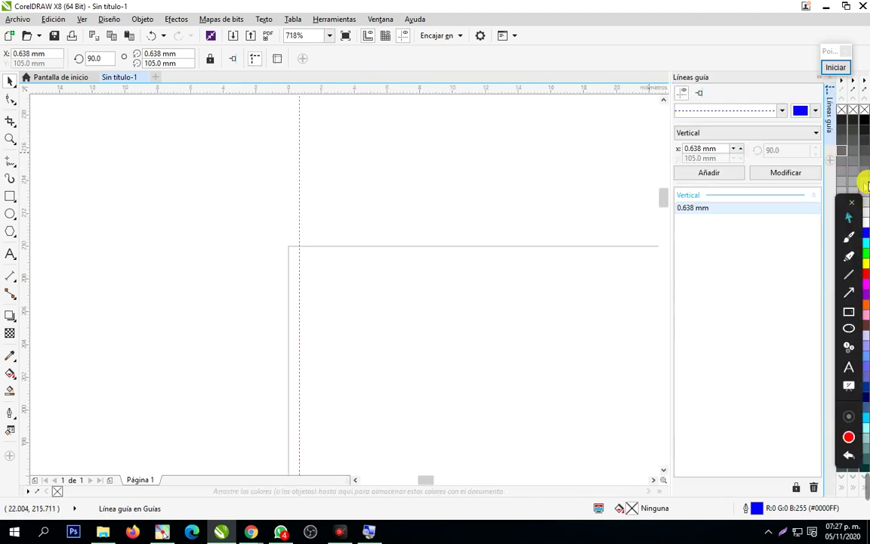
# Annotate the guideline settings with a red rectangular frame and remove the mark
pyautogui.click(848, 311)
pyautogui.moveTo(643, 44)
pyautogui.mouseDown()
pyautogui.moveTo(760, 259)
pyautogui.moveTo(836, 496)
pyautogui.mouseUp()
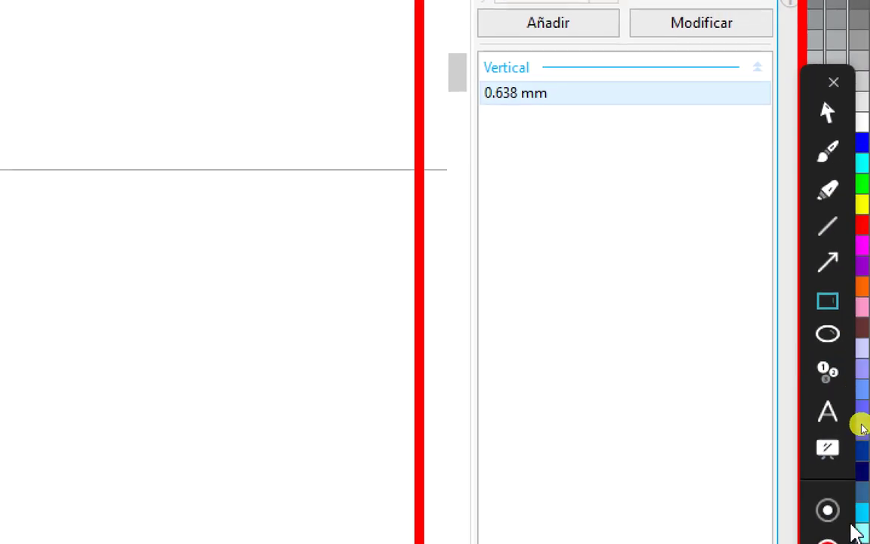
pyautogui.click(843, 499)
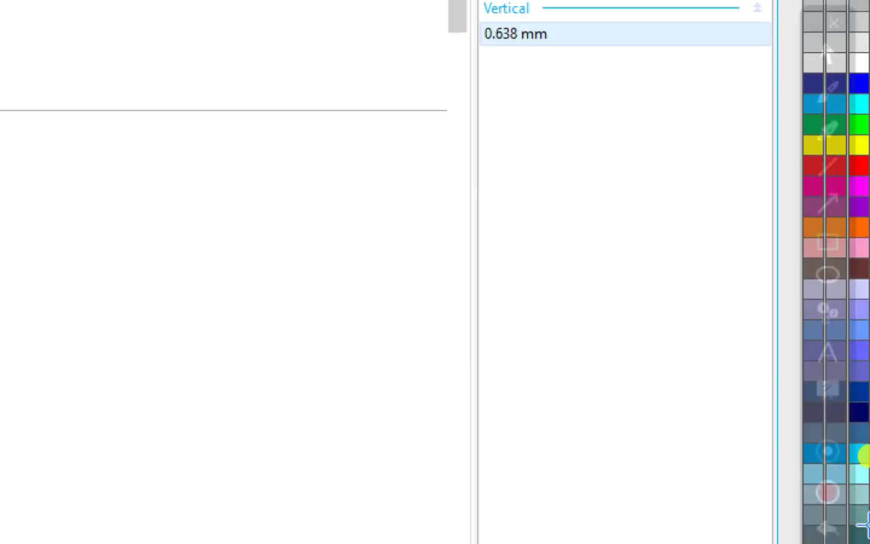
pyautogui.click(783, 428)
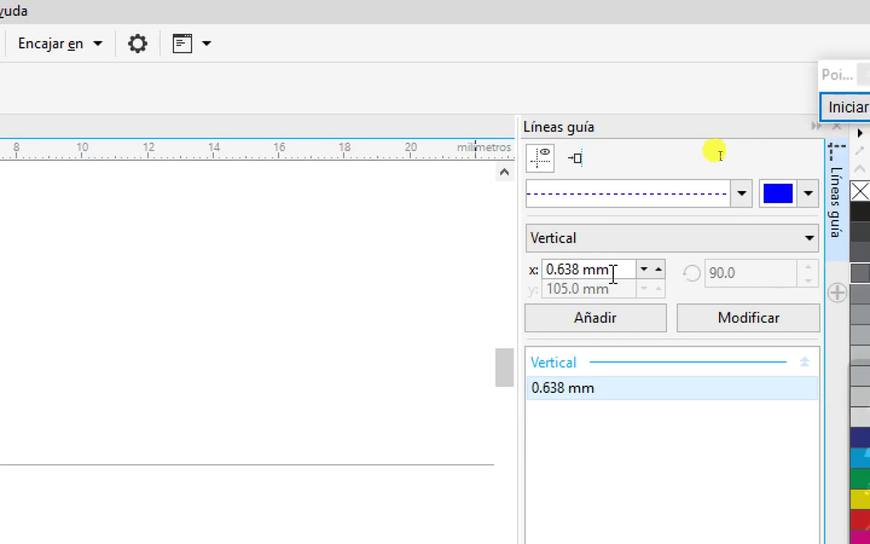
# Try to set the vertical guide's x position to 0 mm
pyautogui.click(557, 115)
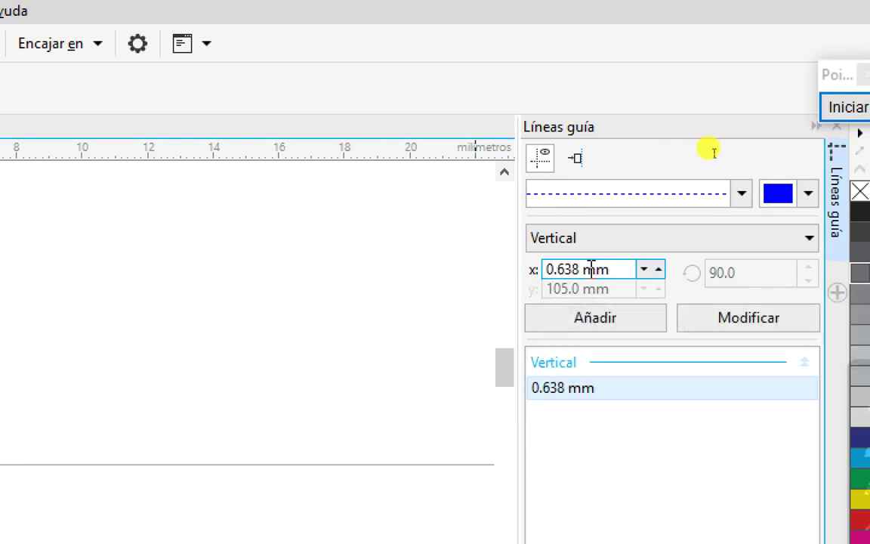
pyautogui.moveTo(618, 266); pyautogui.dragTo(545, 269)
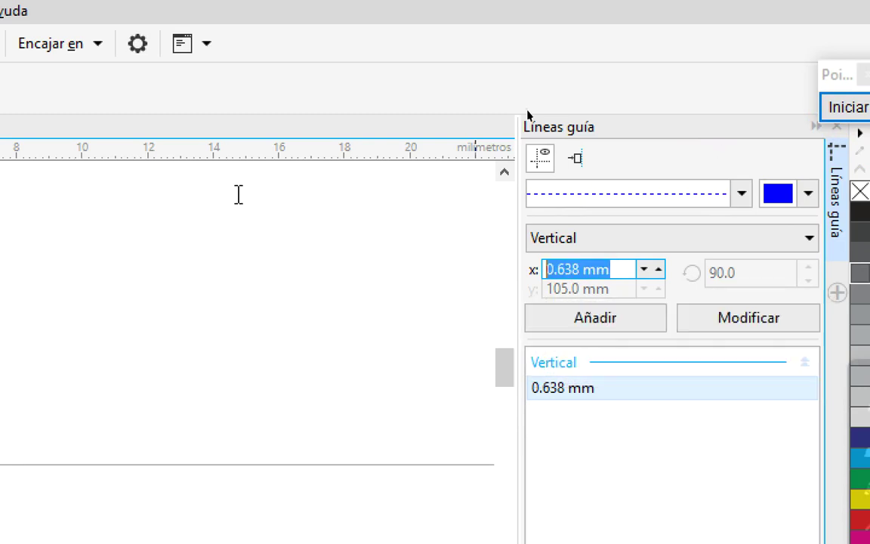
pyautogui.write('0')
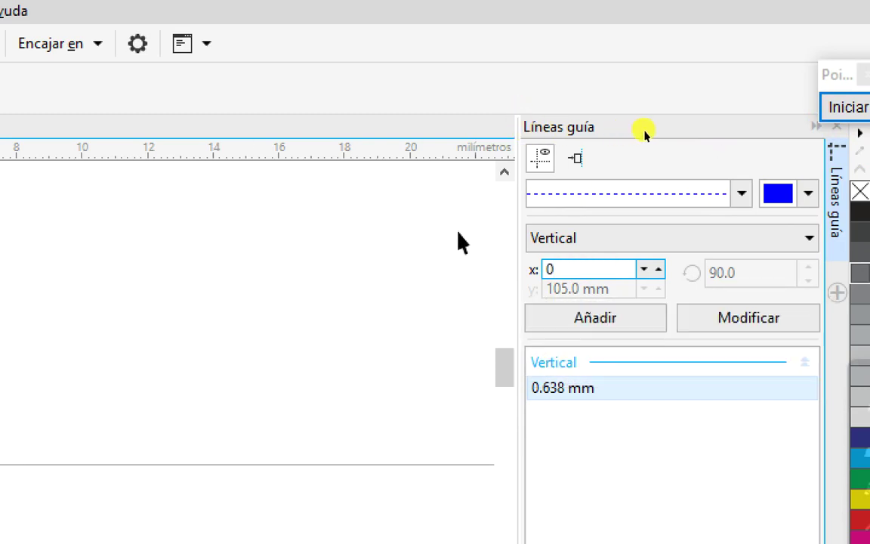
pyautogui.press('Return')
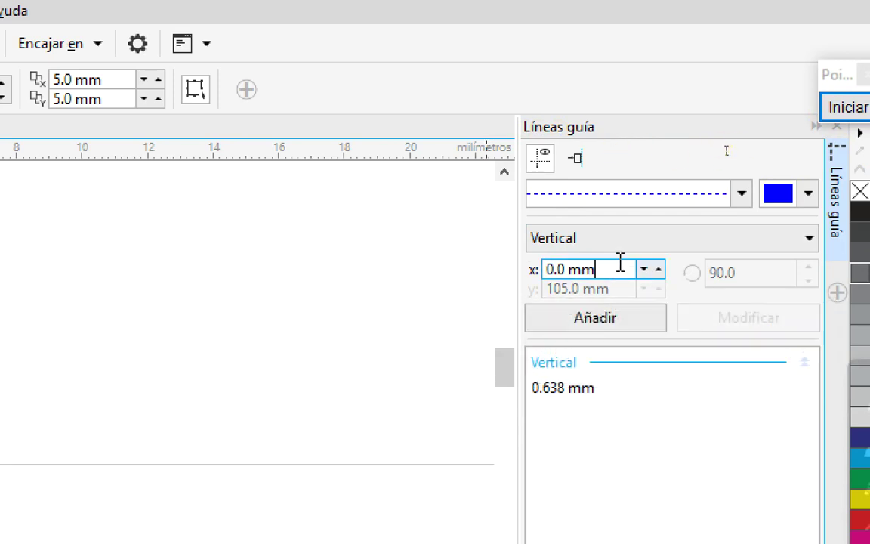
# Reselect the vertical guide in the guideline list and modify its x position to 0 mm
pyautogui.click(578, 400)
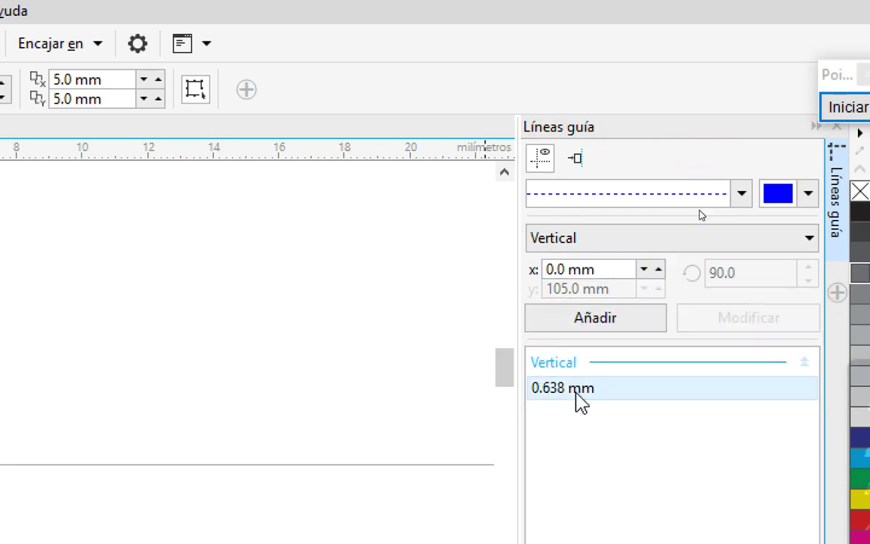
pyautogui.click(599, 276)
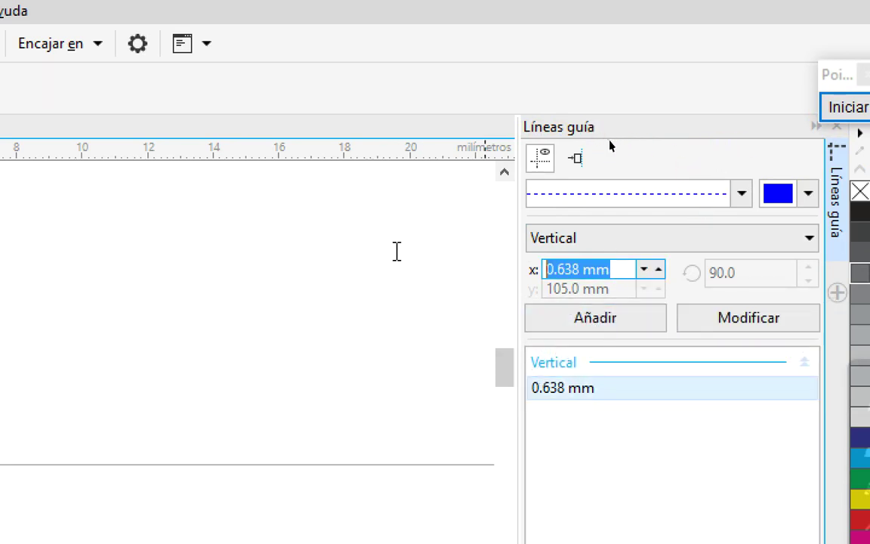
pyautogui.click(602, 397)
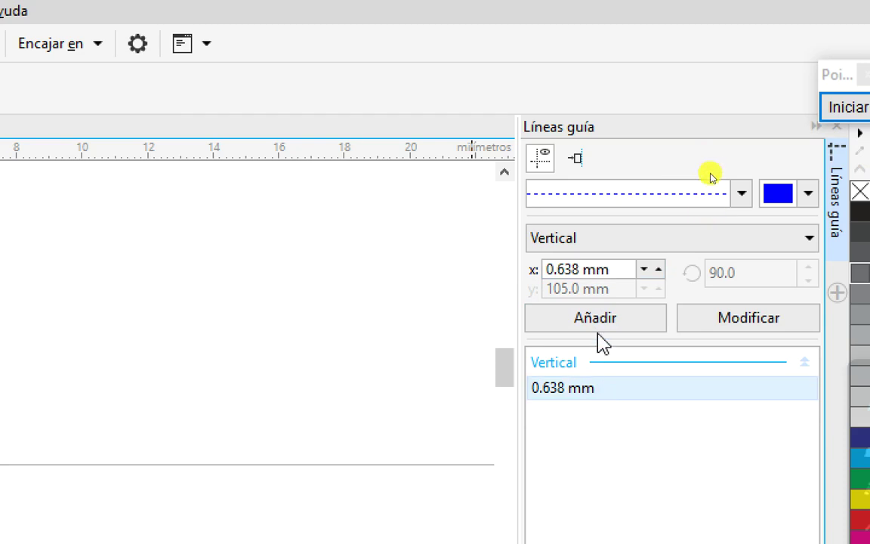
pyautogui.moveTo(627, 270); pyautogui.dragTo(469, 270)
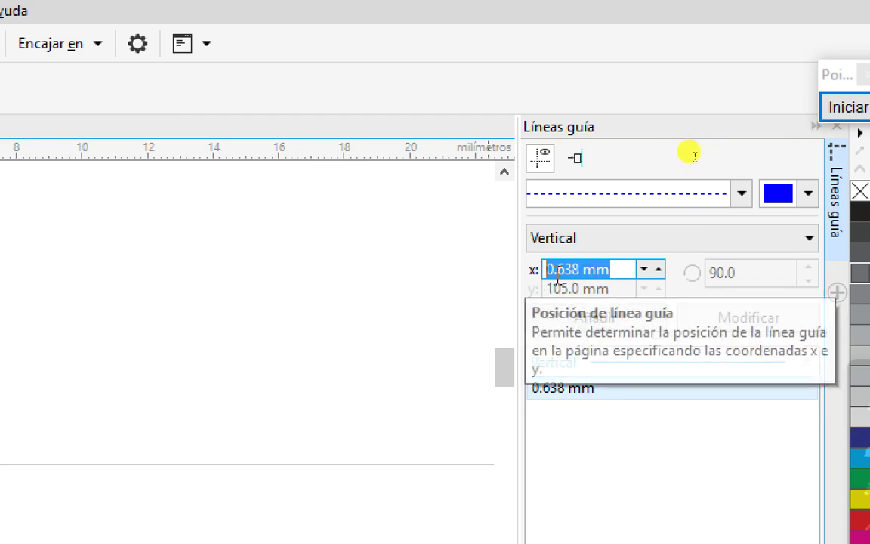
pyautogui.write('0')
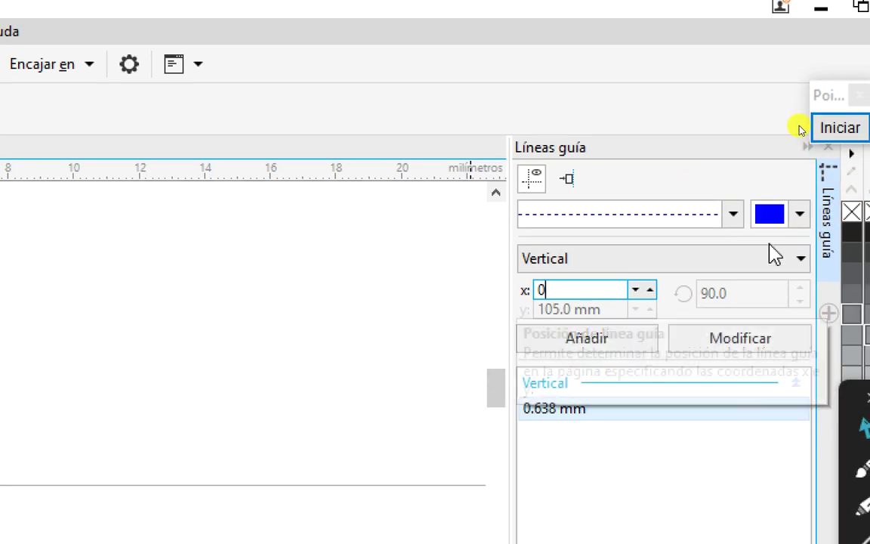
pyautogui.click(756, 345)
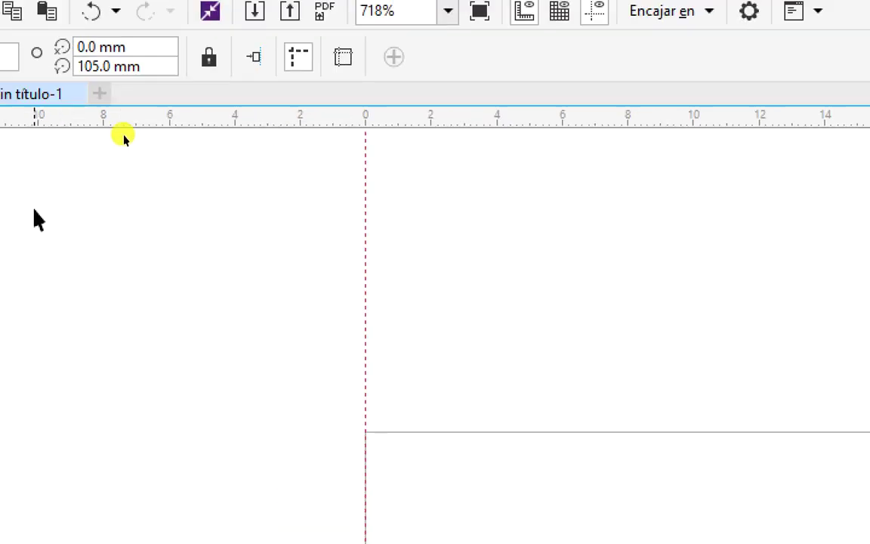
# Move the brochure image slightly closer to the page's right edge and deselect it
pyautogui.click(19, 217)
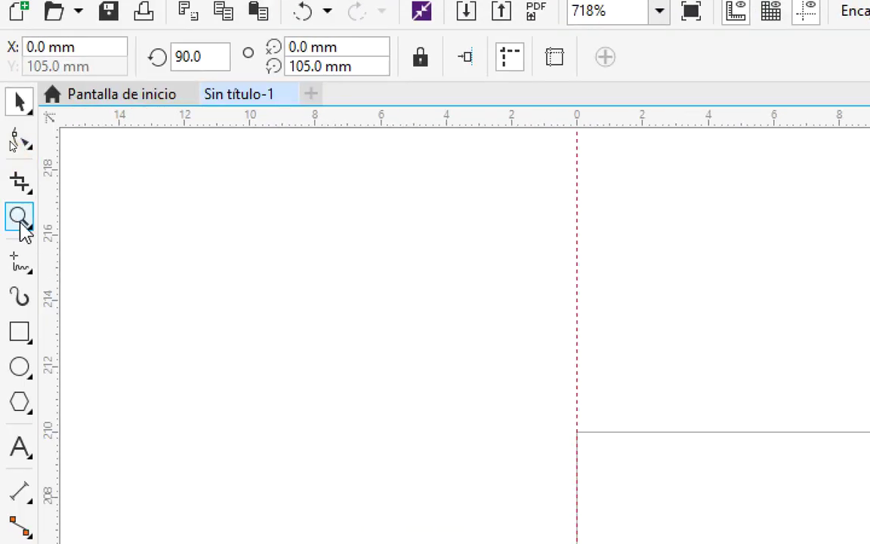
pyautogui.rightClick(466, 249)
pyautogui.rightClick(507, 251)
pyautogui.rightClick(509, 251)
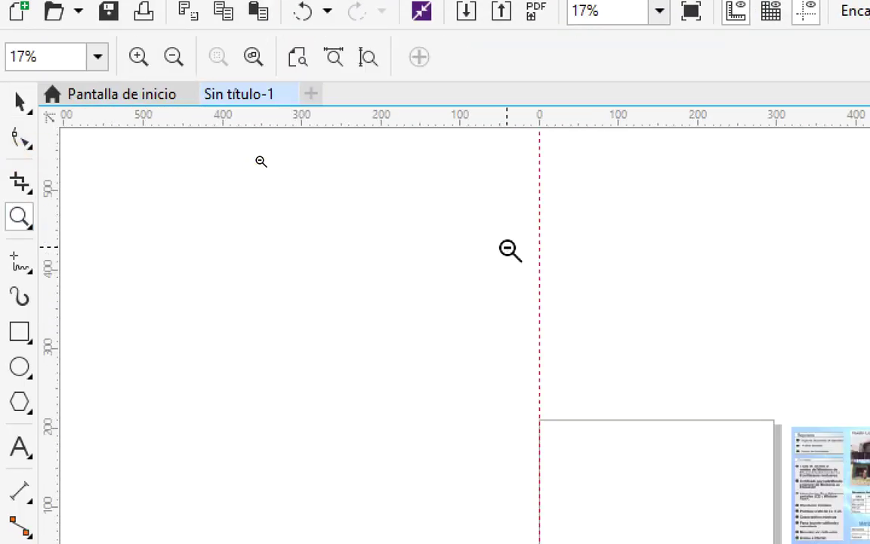
pyautogui.rightClick(510, 251)
pyautogui.click(660, 11)
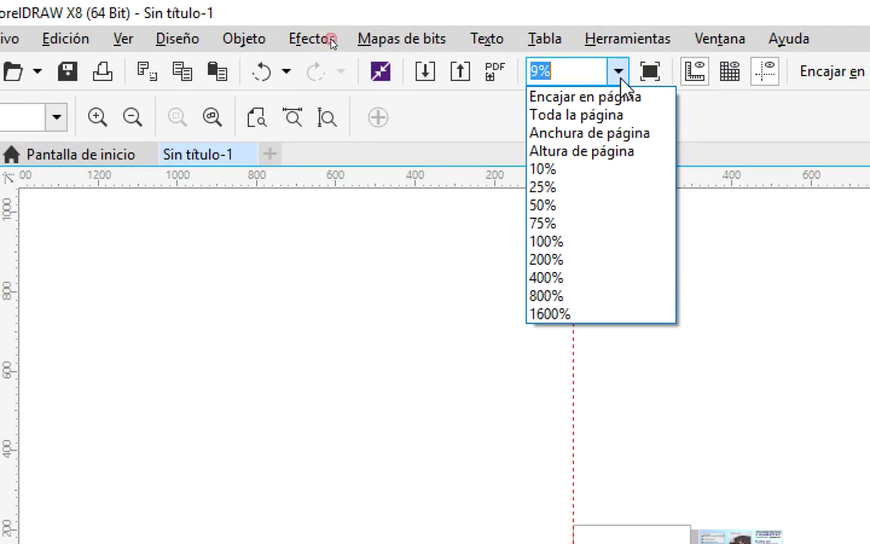
pyautogui.click(638, 36)
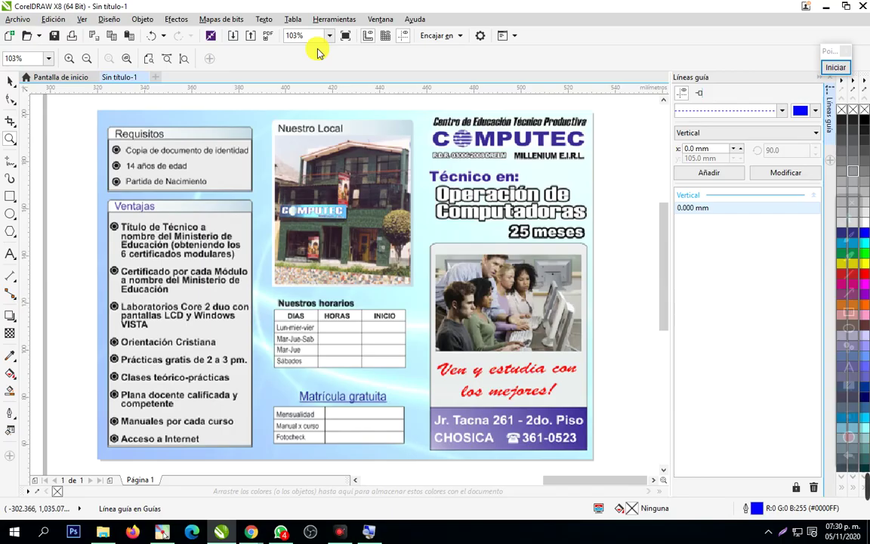
pyautogui.rightClick(259, 154)
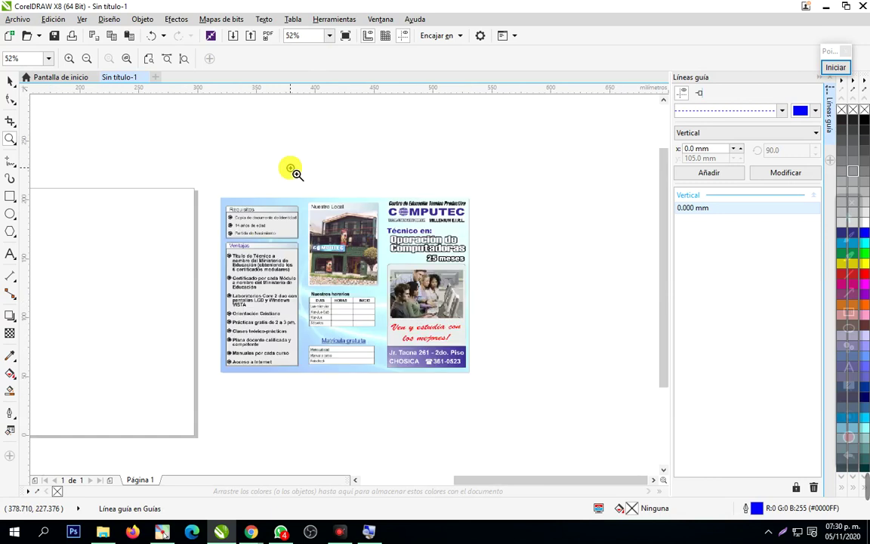
pyautogui.hscroll(-5, 356, 482)
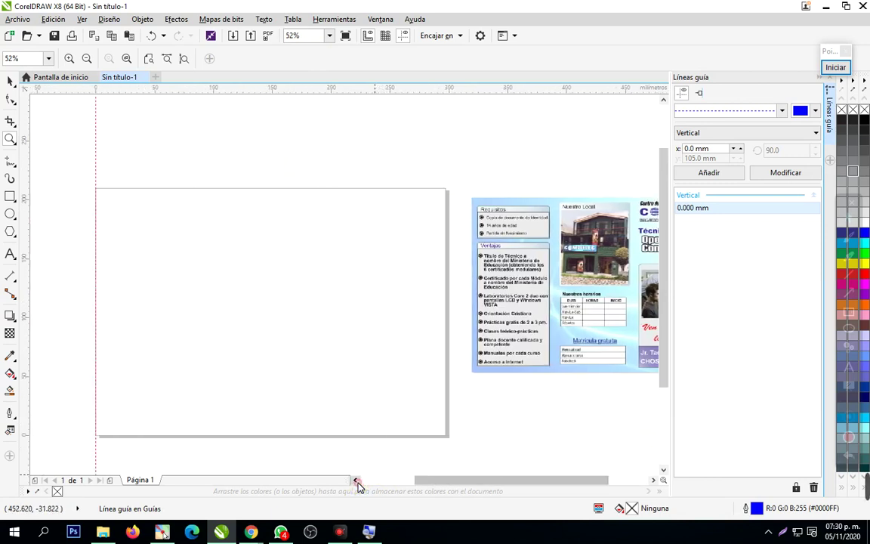
pyautogui.click(10, 82)
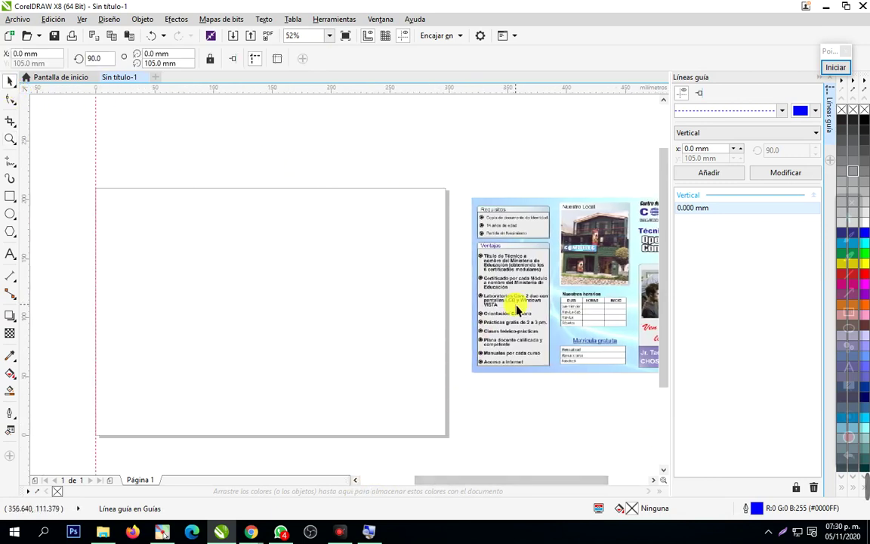
pyautogui.moveTo(514, 305)
pyautogui.mouseDown()
pyautogui.moveTo(457, 317)
pyautogui.moveTo(451, 311)
pyautogui.moveTo(508, 304)
pyautogui.mouseUp()
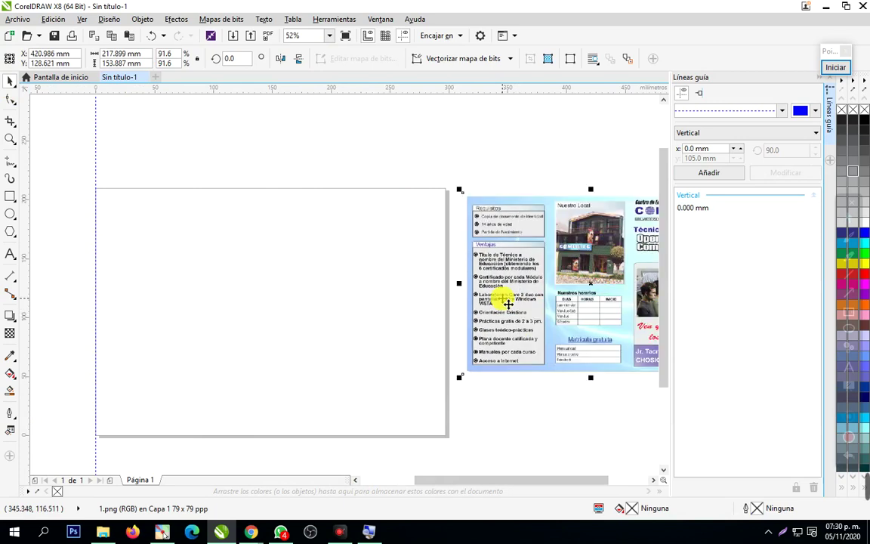
pyautogui.click(431, 171)
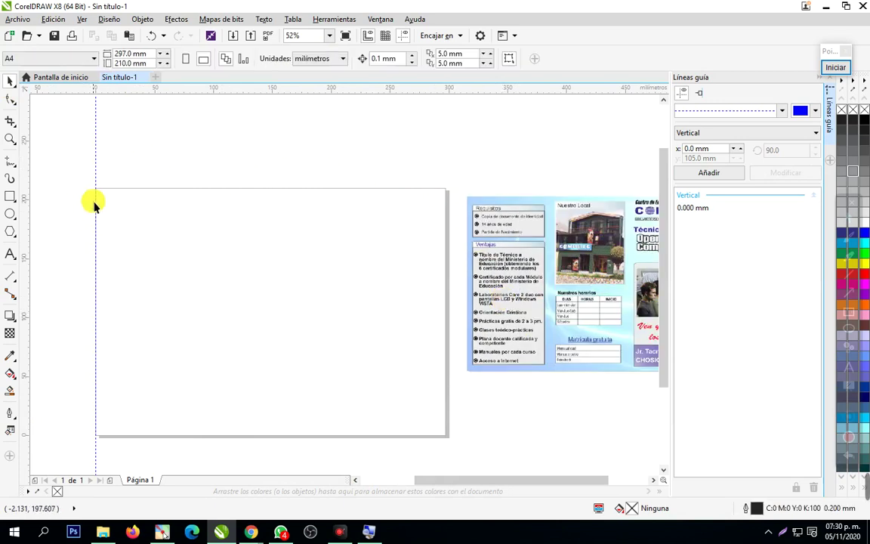
# Place a second vertical guide near the page's right edge, at about 296 mm
pyautogui.click(10, 139)
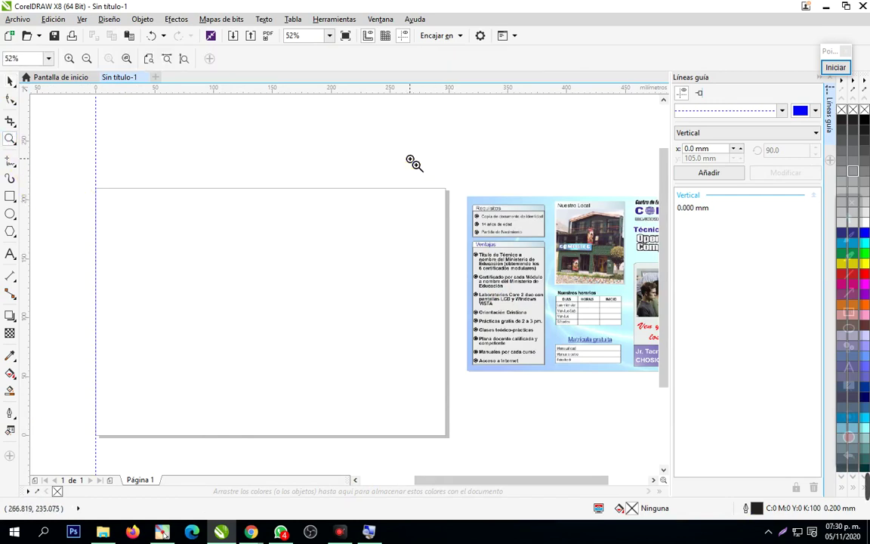
pyautogui.moveTo(410, 159); pyautogui.dragTo(488, 447)
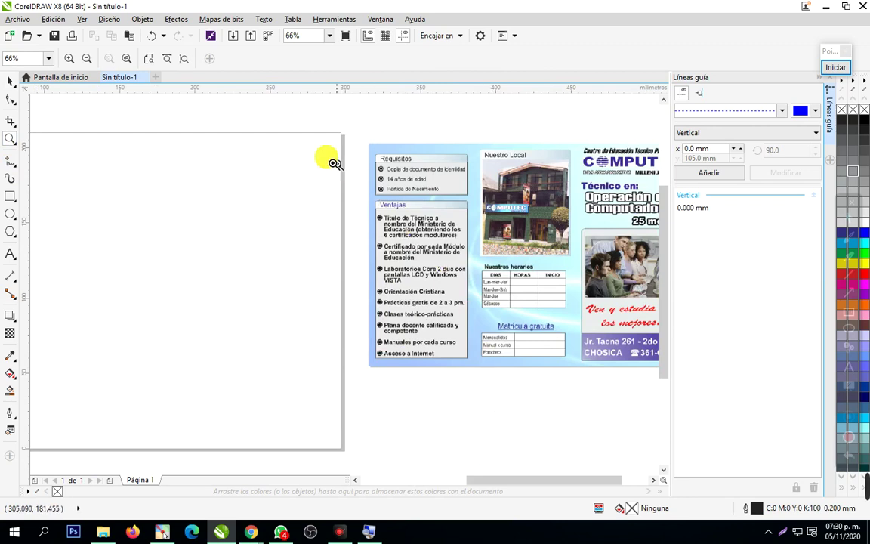
pyautogui.moveTo(277, 110); pyautogui.dragTo(441, 288)
pyautogui.moveTo(247, 111); pyautogui.dragTo(377, 248)
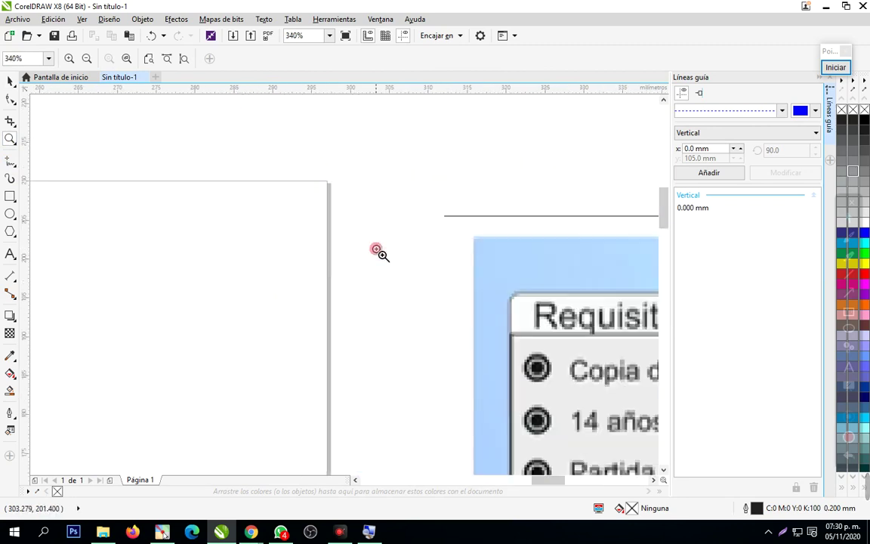
pyautogui.moveTo(293, 138); pyautogui.dragTo(303, 145)
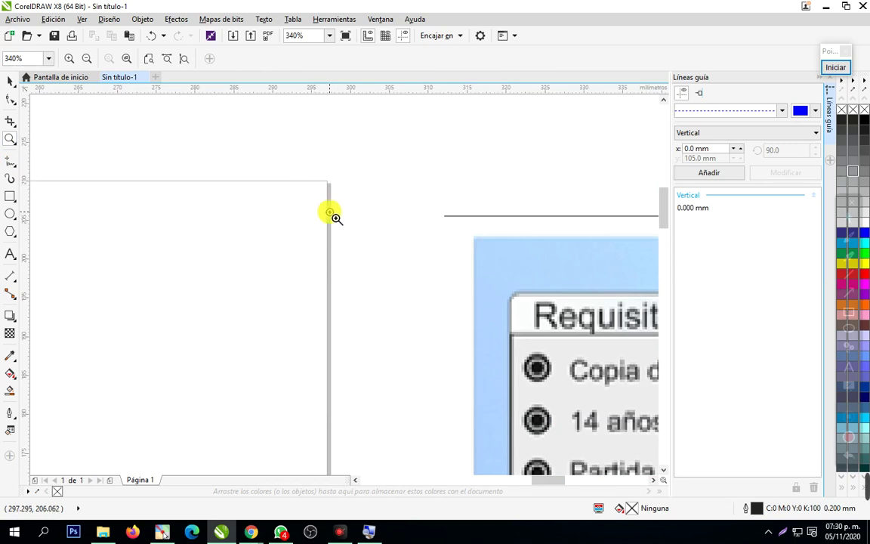
pyautogui.scroll(-5, 330, 214)
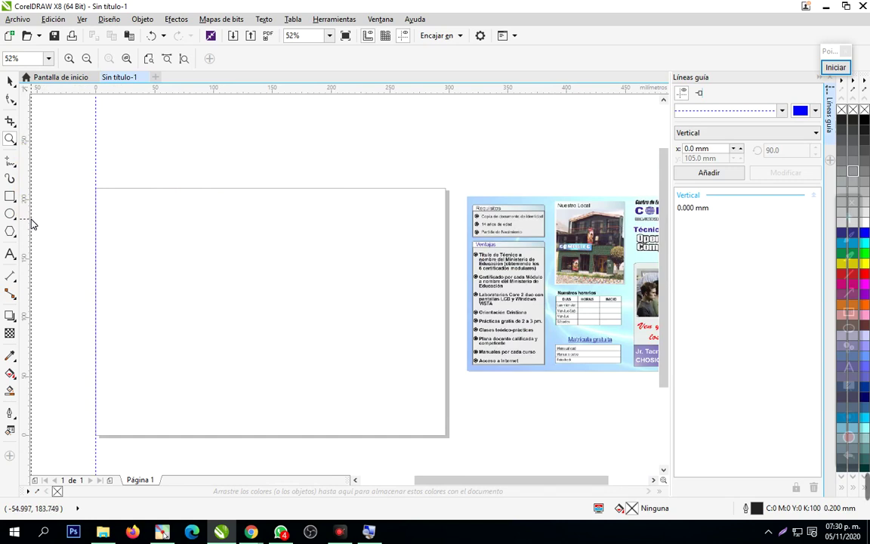
pyautogui.moveTo(290, 246); pyautogui.dragTo(435, 247)
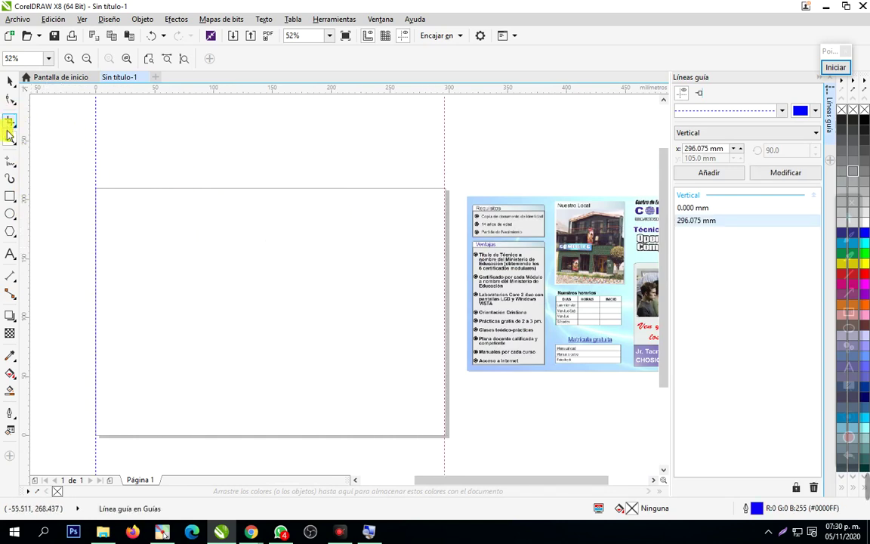
# Modify the x position of the vertical guide near the page's right edge to 297 mm
pyautogui.moveTo(402, 166); pyautogui.dragTo(488, 231)
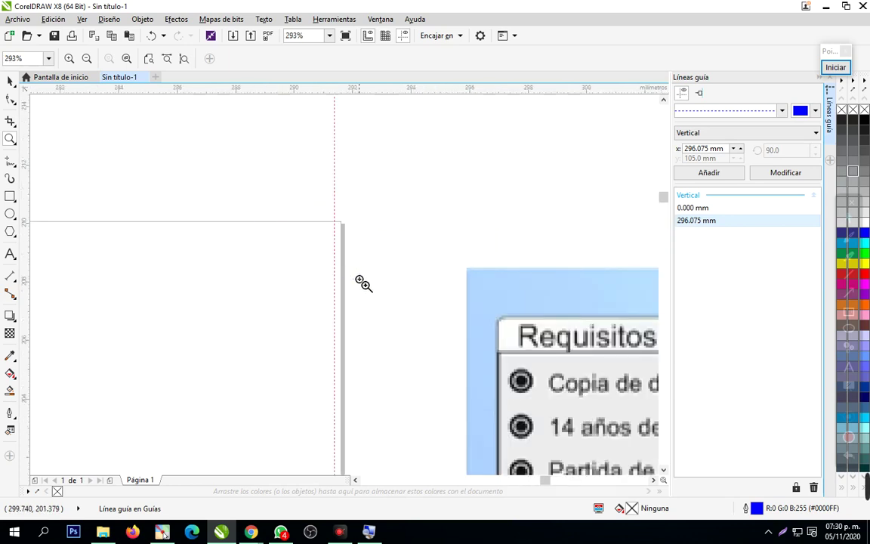
pyautogui.click(336, 254)
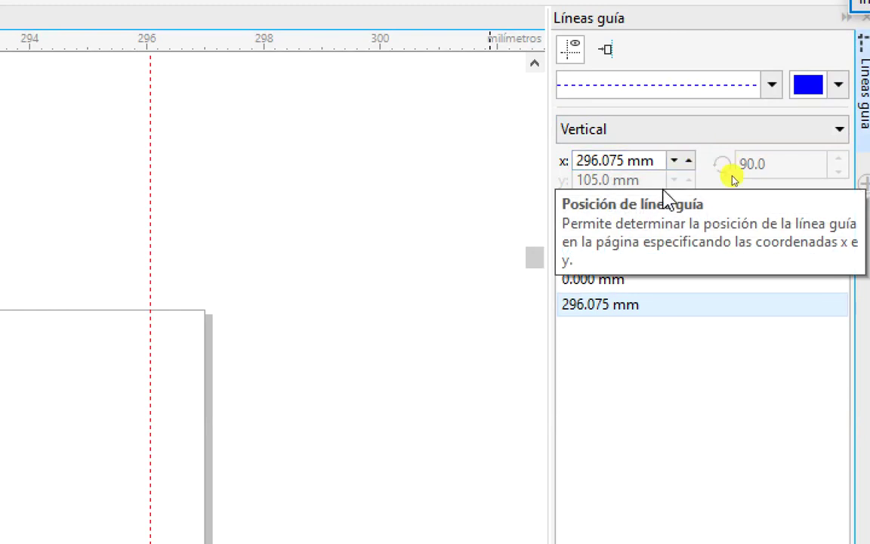
pyautogui.click(631, 311)
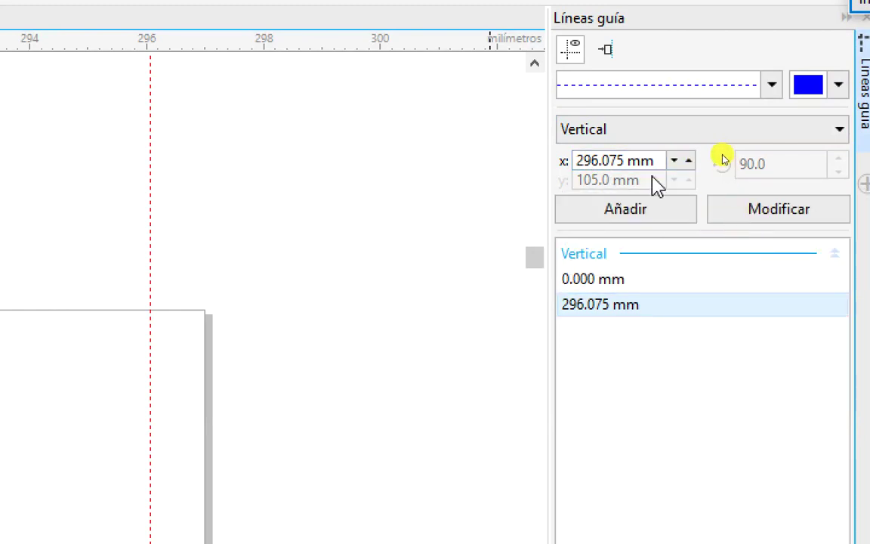
pyautogui.click(632, 157)
pyautogui.write('297')
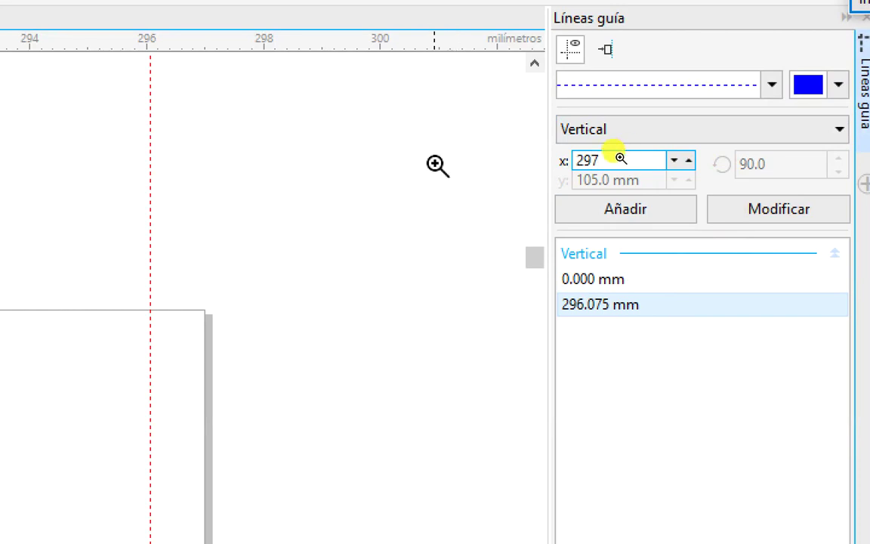
pyautogui.click(771, 217)
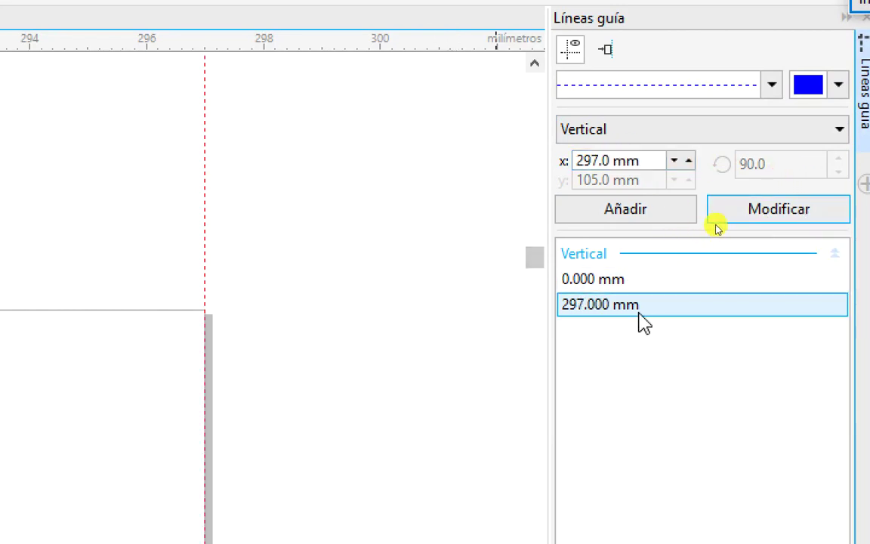
# Select the guides on the page's left and right edges in turn to compare their positions
pyautogui.press('z')
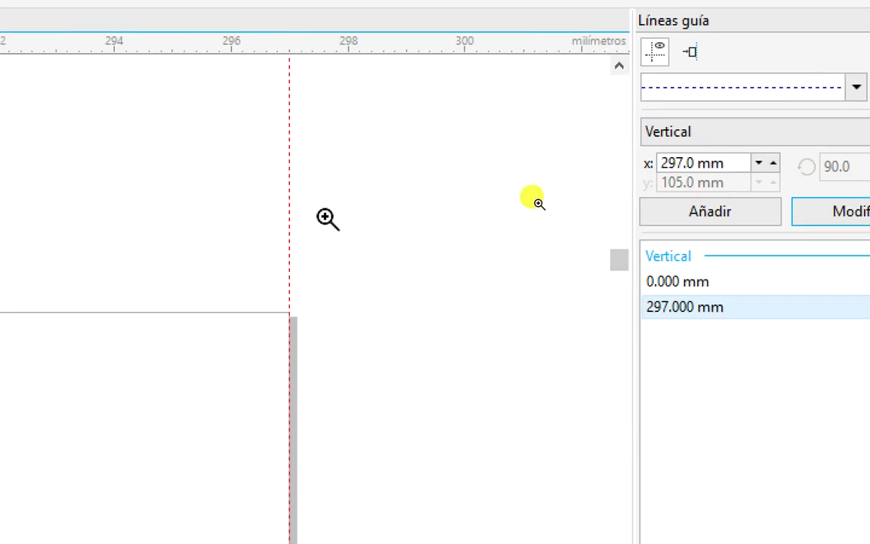
pyautogui.click(657, 285)
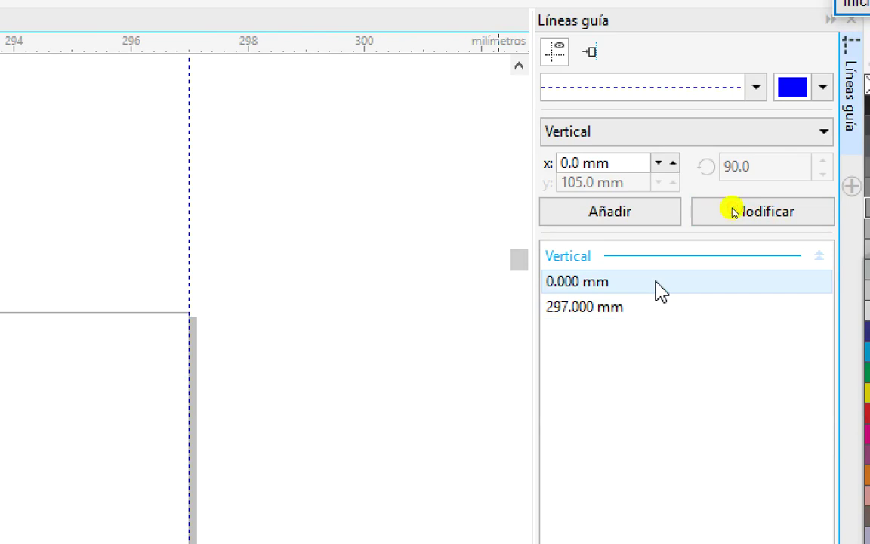
pyautogui.click(641, 310)
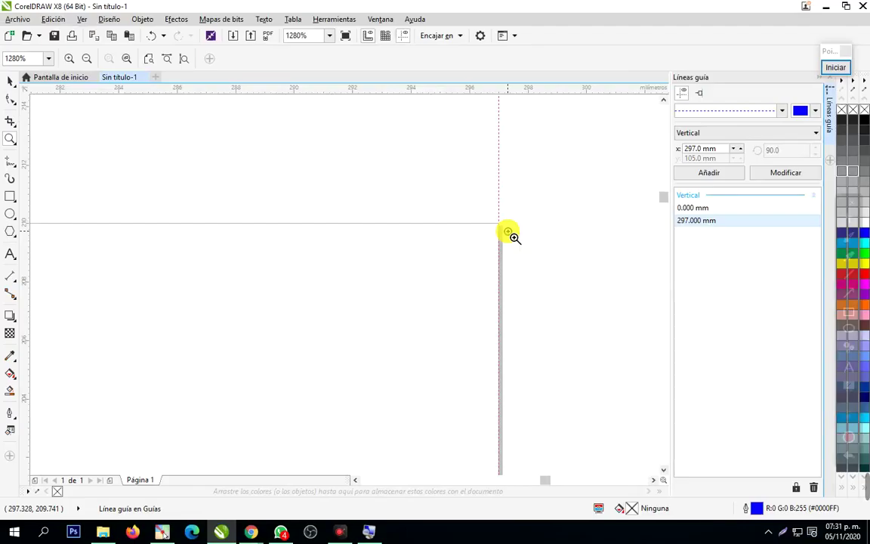
# Place a third vertical guide near the middle of the page, at about 150 mm
pyautogui.scroll(-3, 507, 245)
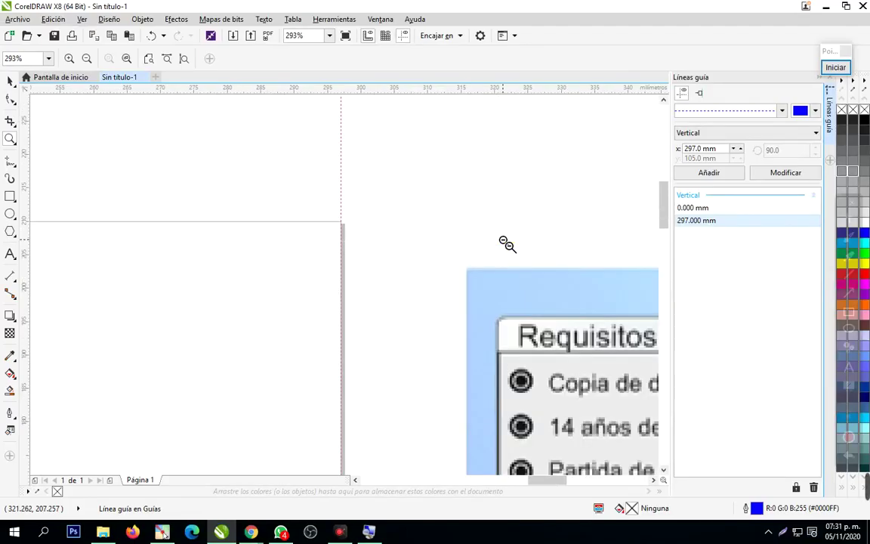
pyautogui.scroll(-3, 394, 104)
pyautogui.click(329, 36)
pyautogui.click(323, 53)
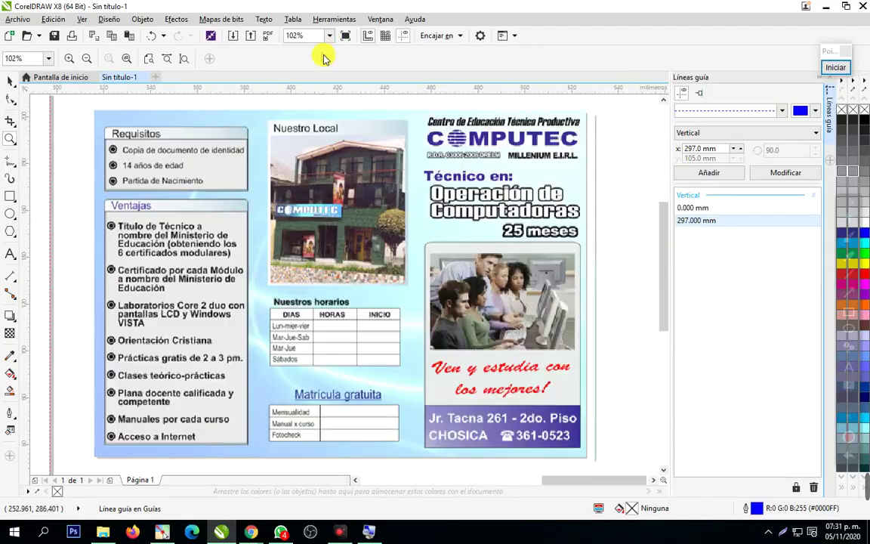
pyautogui.press('F3')
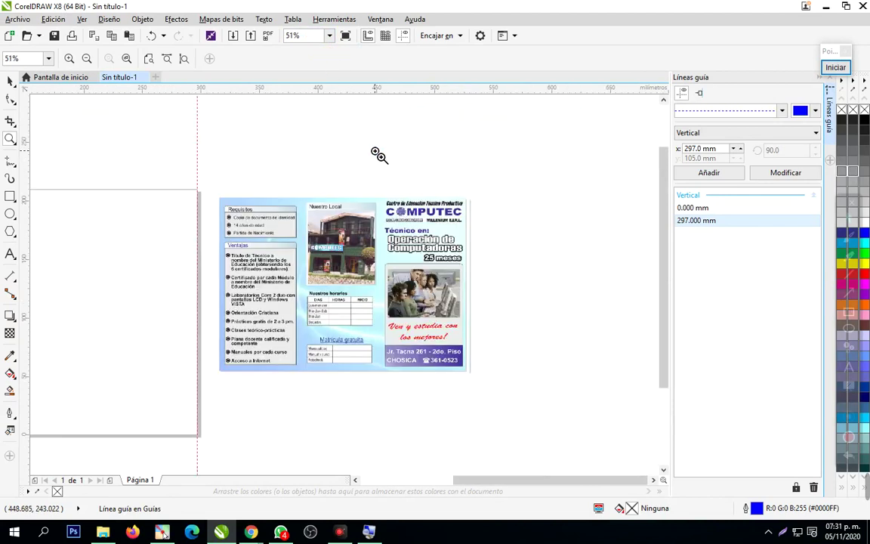
pyautogui.click(355, 480)
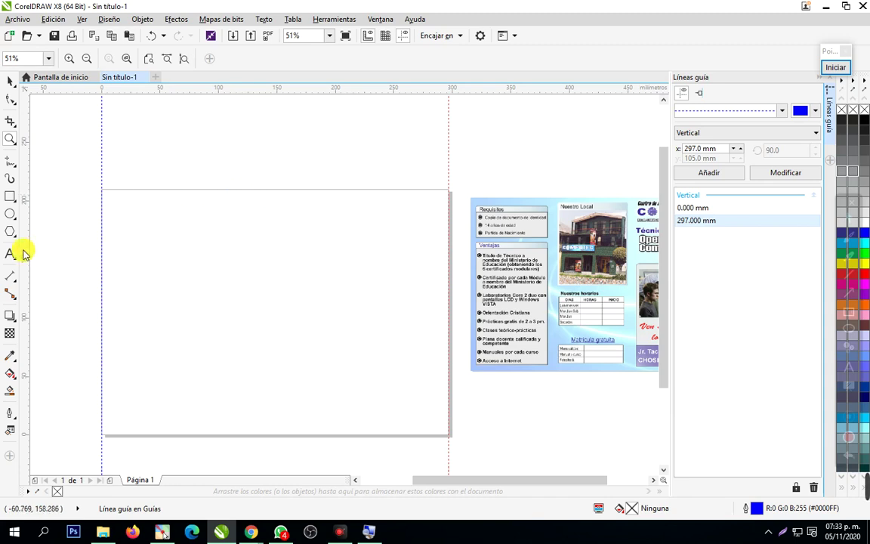
pyautogui.moveTo(23, 253); pyautogui.dragTo(277, 256)
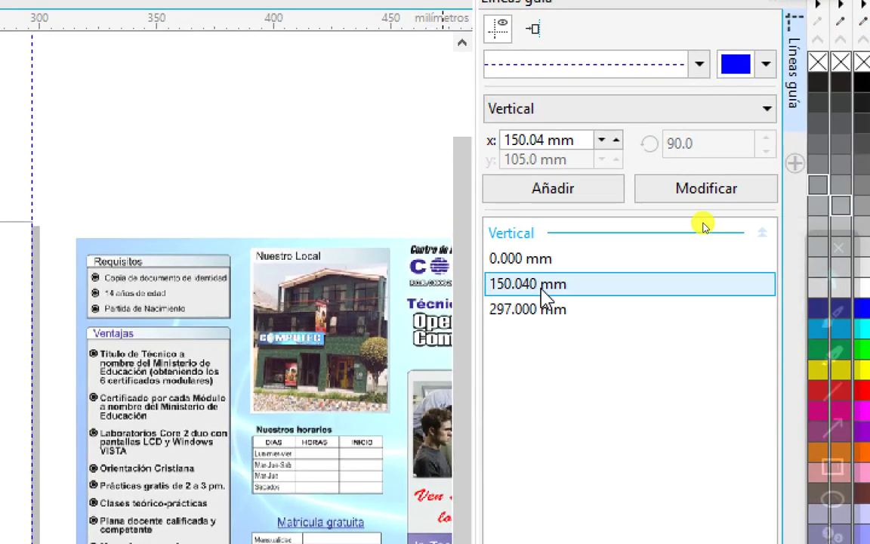
# Modify the middle vertical guide's x position to 148.5 mm
pyautogui.moveTo(581, 141); pyautogui.dragTo(523, 127)
pyautogui.hotkey('ctrl', 'a')
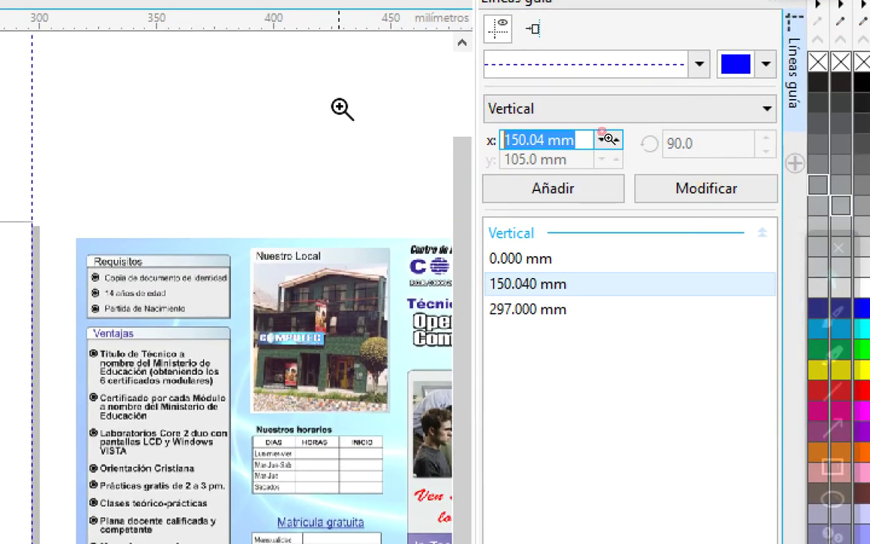
pyautogui.write('21')
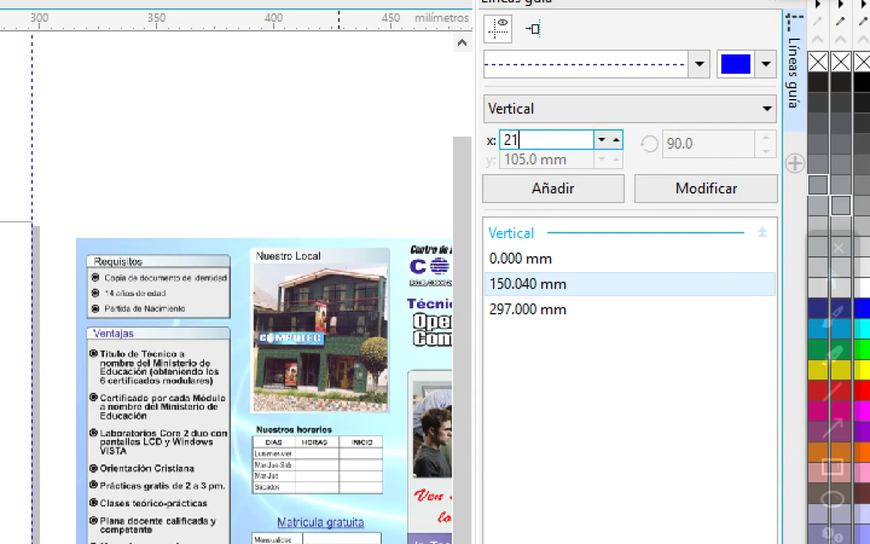
pyautogui.press('BackSpace')
pyautogui.press('BackSpace')
pyautogui.write('148.5')
pyautogui.click(675, 197)
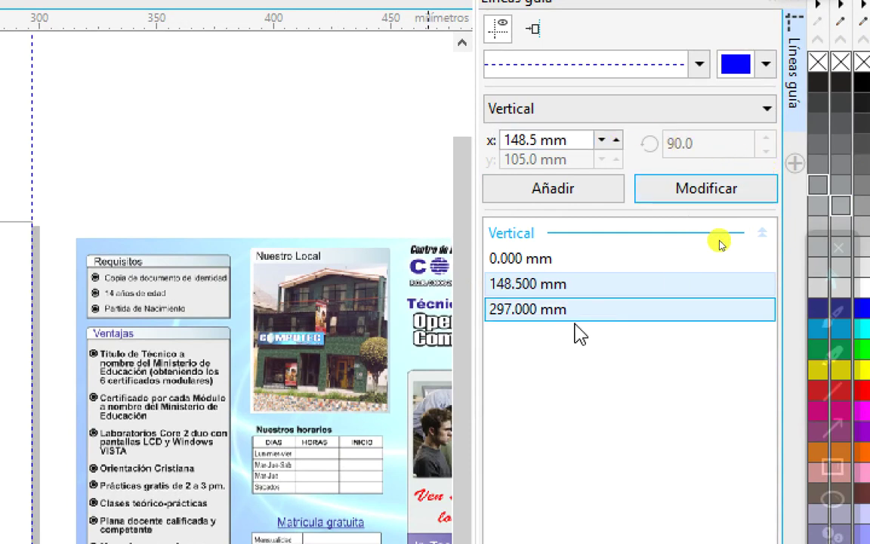
# Select the left, middle and right vertical guides in turn to review their positions, and return to the Pick tool
pyautogui.click(522, 263)
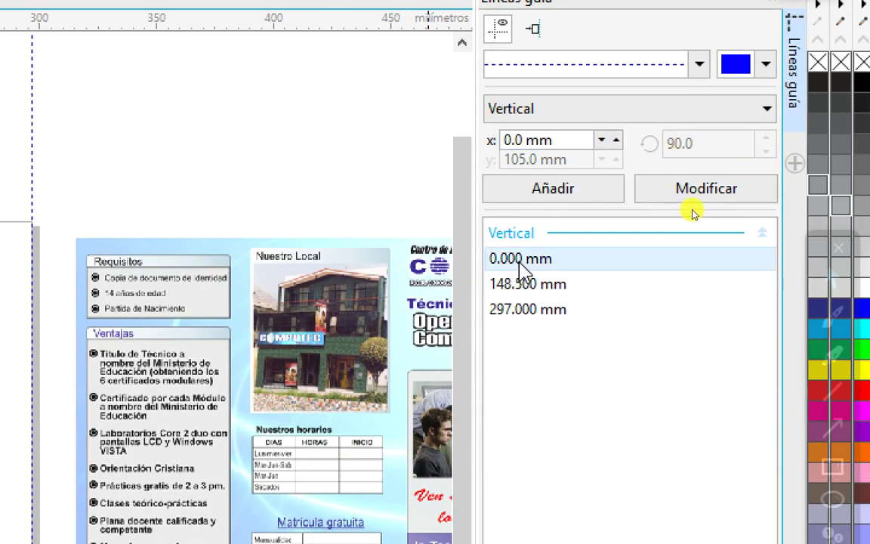
pyautogui.click(521, 284)
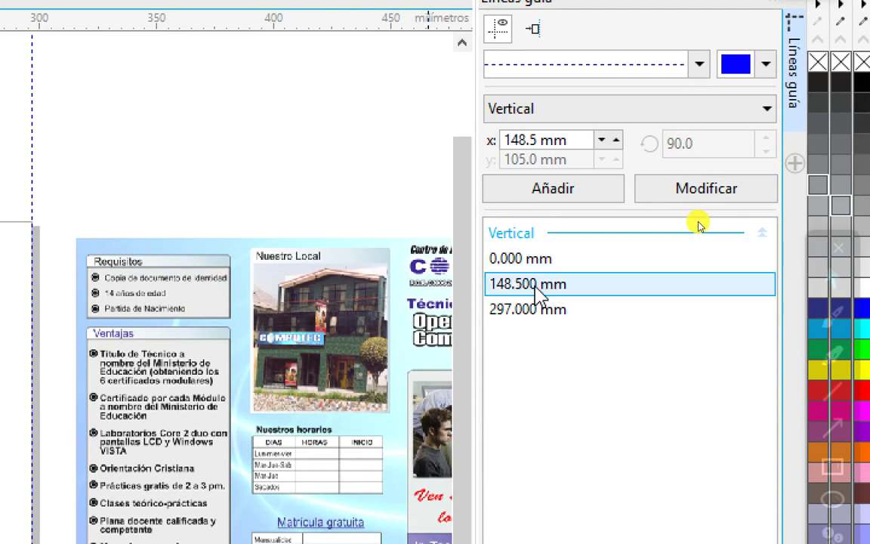
pyautogui.click(532, 311)
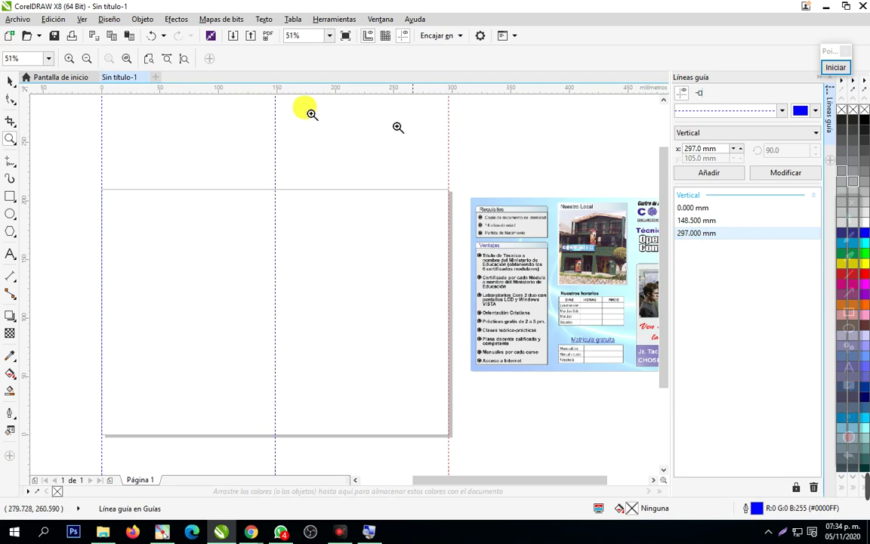
pyautogui.click(11, 88)
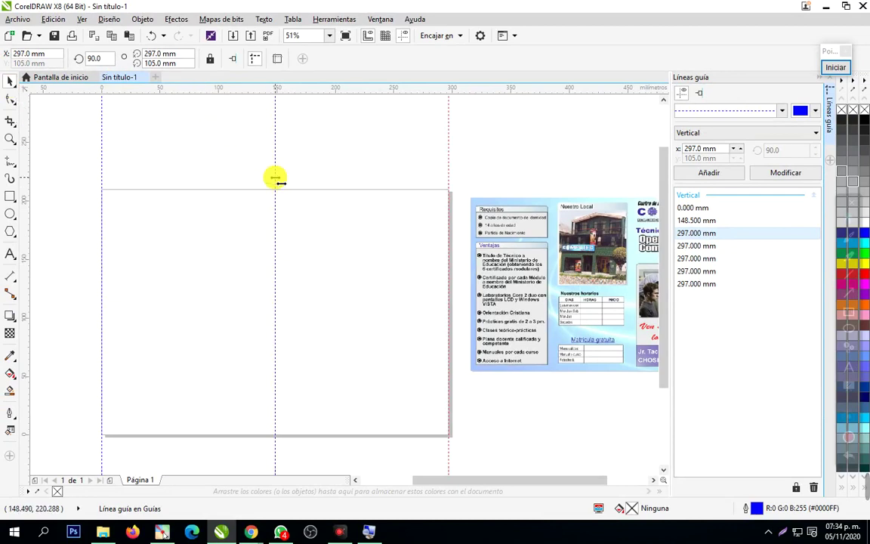
# Delete the vertical guide at the centre of the page
pyautogui.click(276, 179)
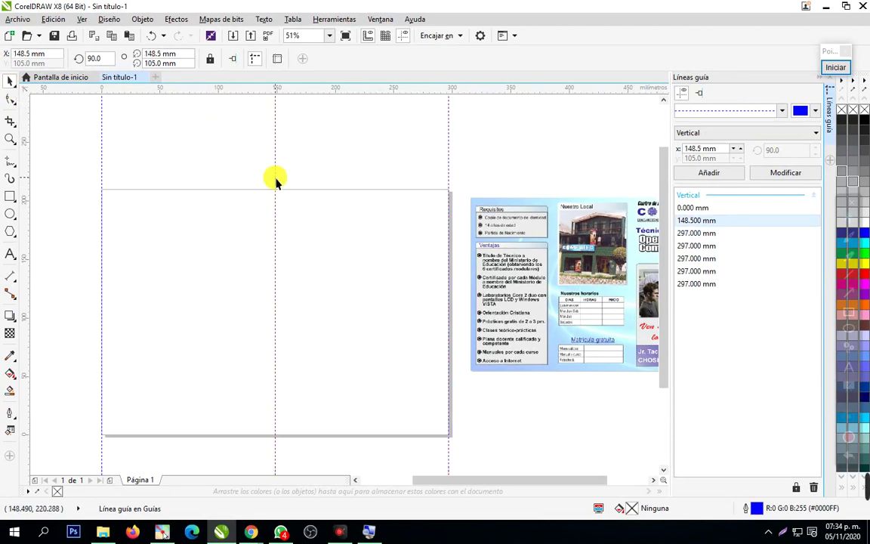
pyautogui.press('Delete')
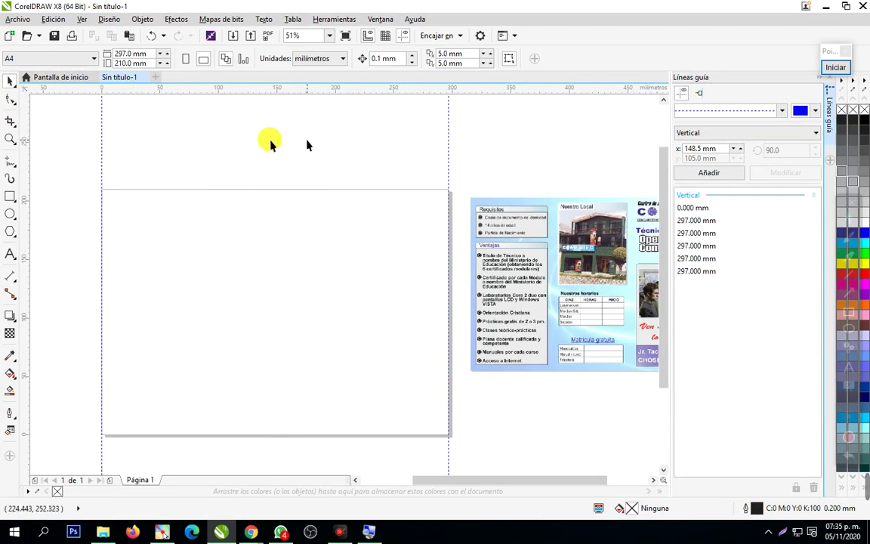
# Examine the upper part of the page up close with both edge guides in view, then return to the Pick tool
pyautogui.click(9, 139)
pyautogui.rightClick(245, 182)
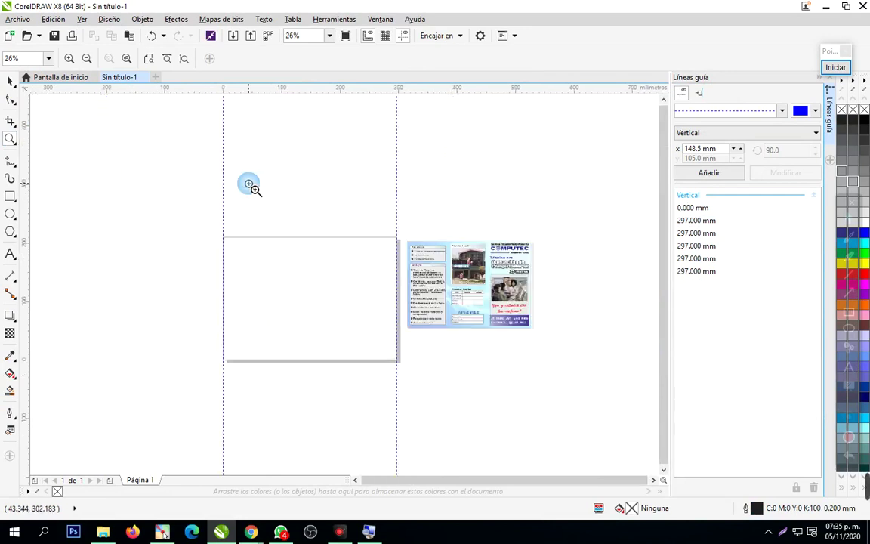
pyautogui.rightClick(306, 198)
pyautogui.click(361, 313)
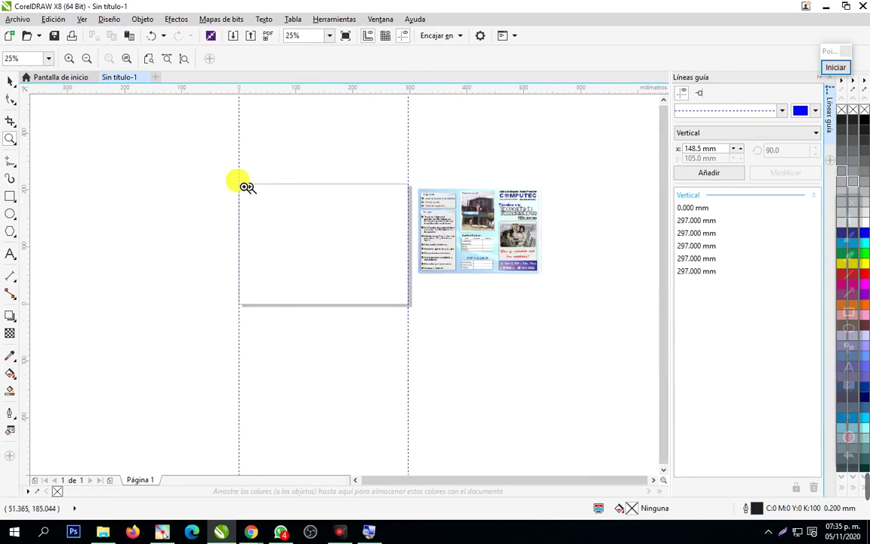
pyautogui.moveTo(211, 159); pyautogui.dragTo(423, 345)
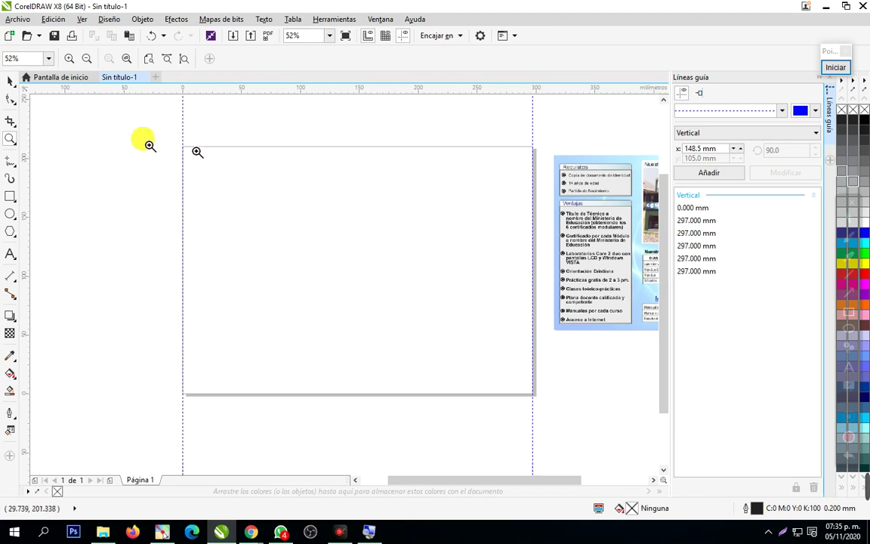
pyautogui.click(9, 81)
pyautogui.click(339, 141)
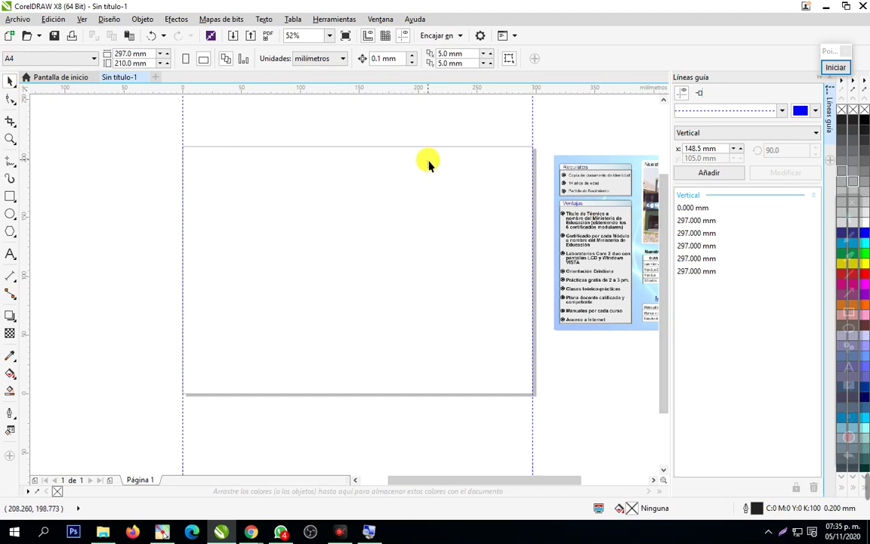
pyautogui.click(10, 139)
pyautogui.moveTo(151, 114); pyautogui.dragTo(565, 265)
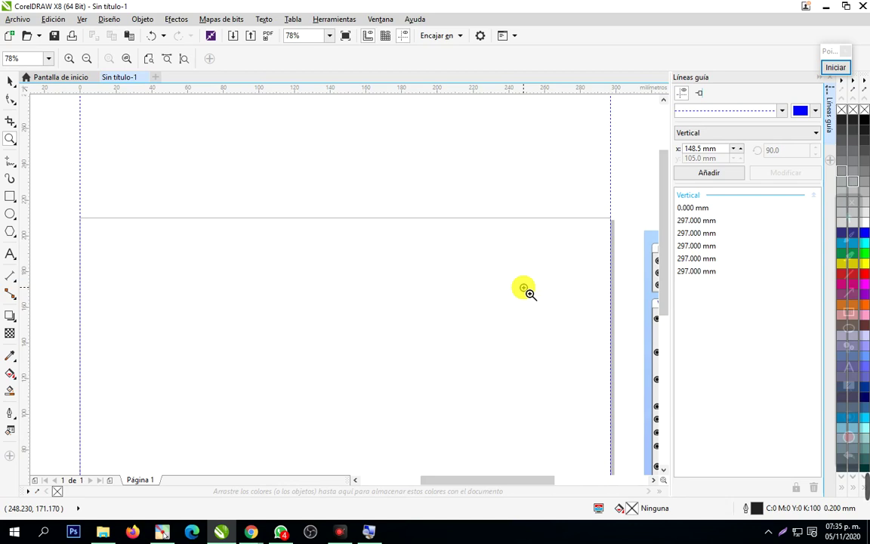
pyautogui.click(10, 81)
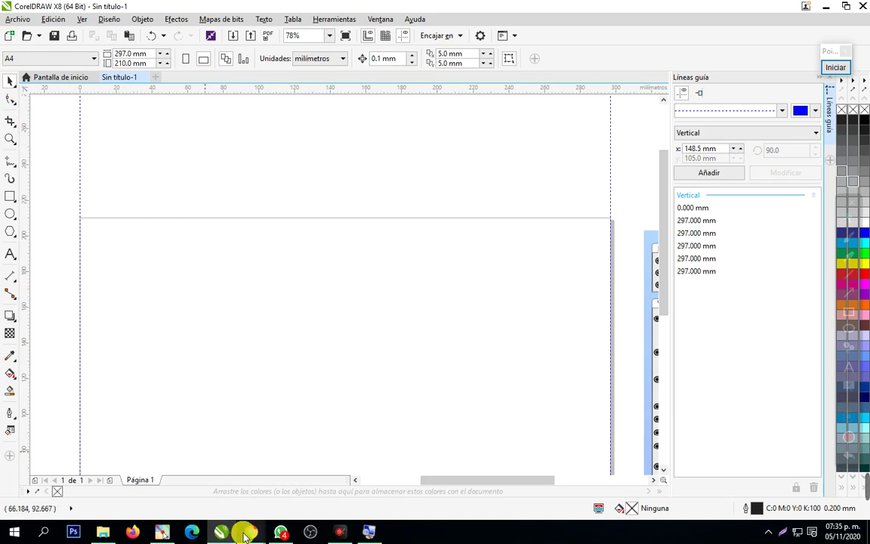
# Switch to the Google Meet call, admit the person waiting to join, and return to CorelDRAW
pyautogui.moveTo(245, 528)
pyautogui.click(215, 464)
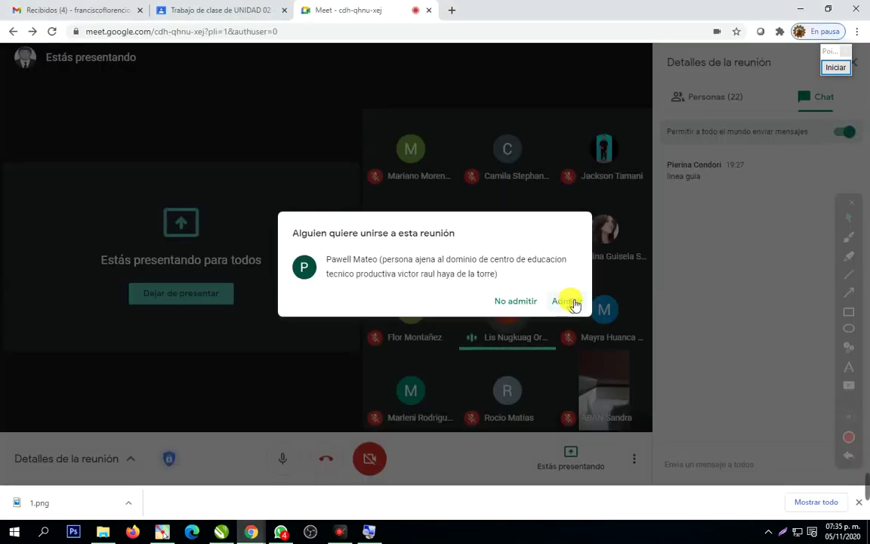
pyautogui.click(571, 302)
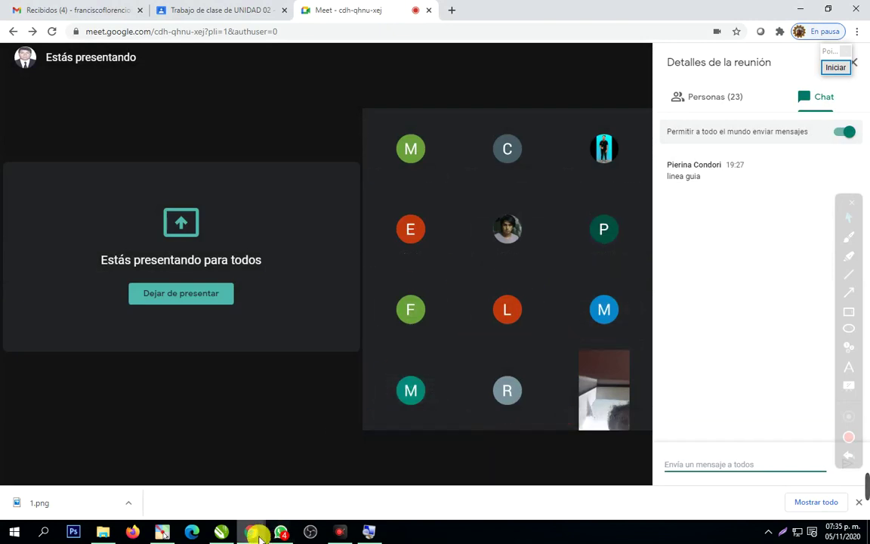
pyautogui.moveTo(258, 534)
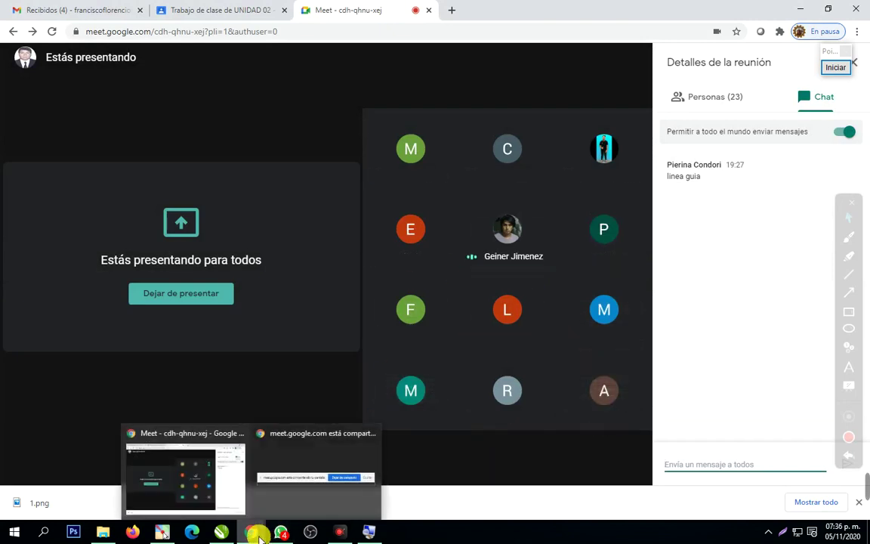
pyautogui.click(221, 491)
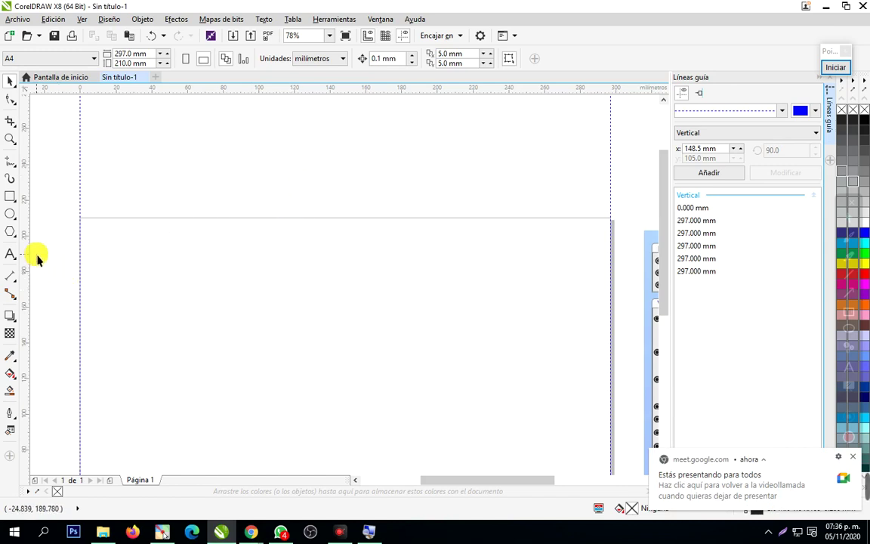
# Place a vertical guide a third of the way across the page, at about 99.3 mm, and add two copies at the same position
pyautogui.moveTo(23, 248); pyautogui.dragTo(258, 257)
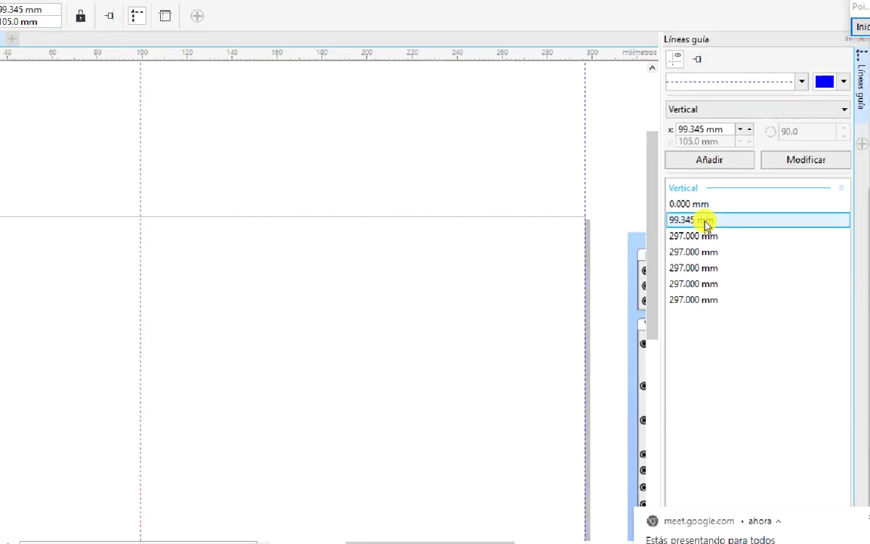
pyautogui.hotkey('ctrl', 'v')
pyautogui.hotkey('ctrl', 'v')
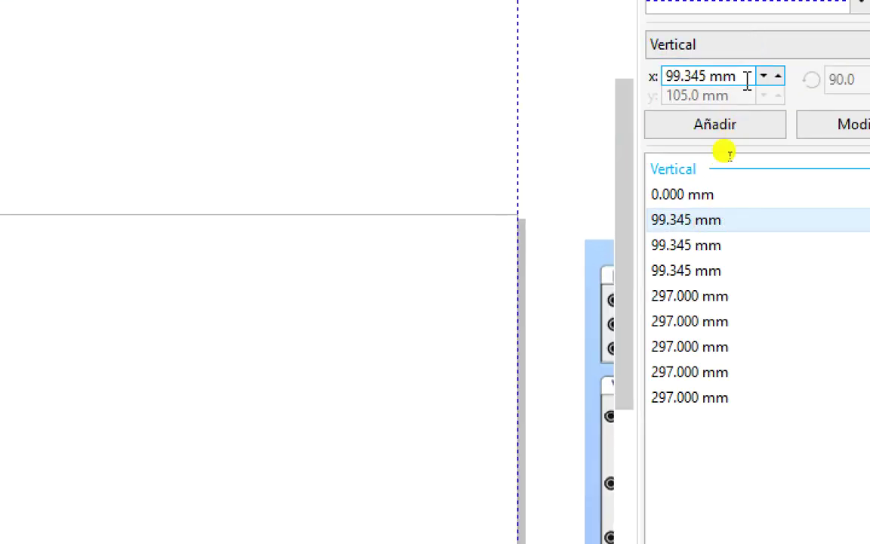
# Modify the x position of the selected guide near the first third of the page to 99 mm, and deselect it
pyautogui.moveTo(746, 79); pyautogui.dragTo(567, 72)
pyautogui.write('99')
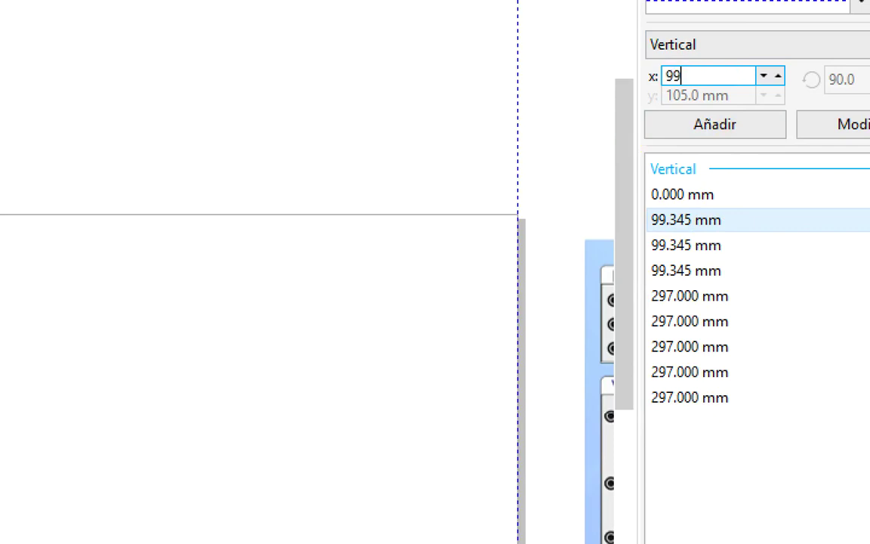
pyautogui.click(843, 125)
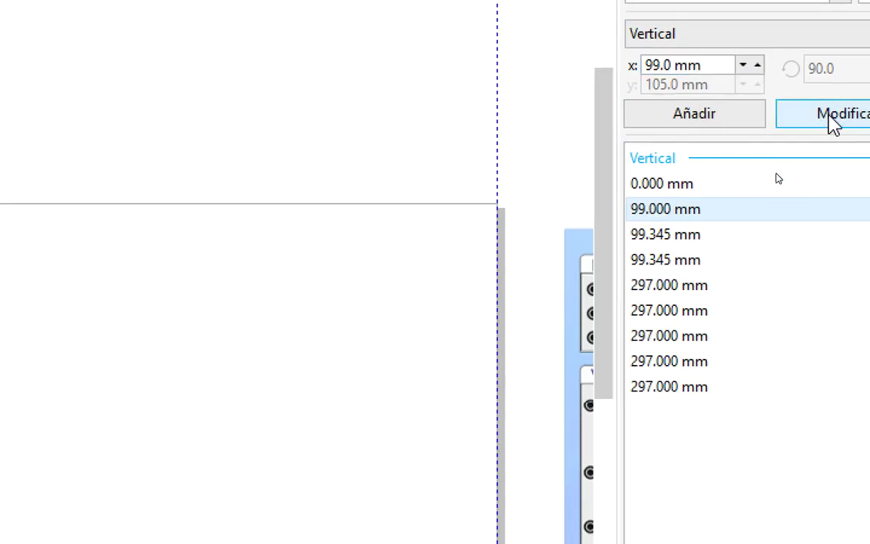
pyautogui.click(670, 222)
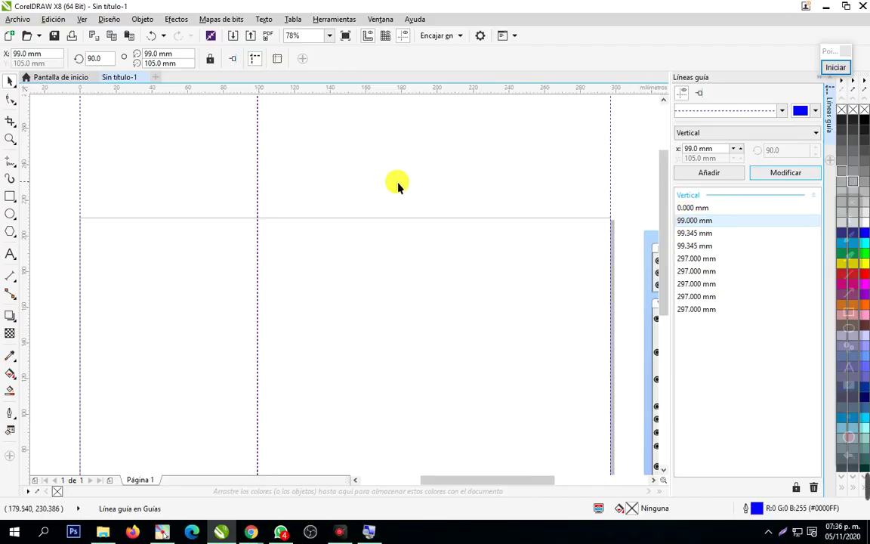
pyautogui.click(291, 208)
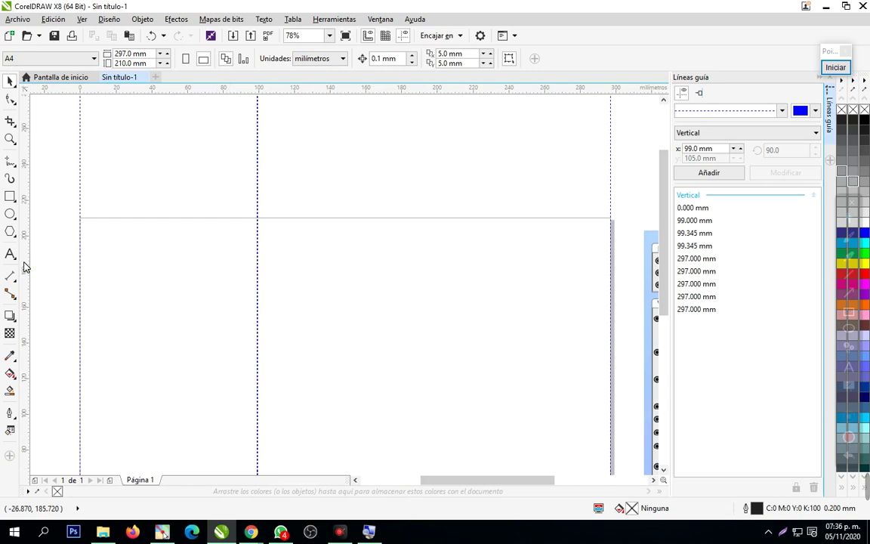
# Place a vertical guide two thirds of the way across the page, at about 198.8 mm, and duplicate it three times in place
pyautogui.moveTo(23, 266)
pyautogui.mouseDown()
pyautogui.moveTo(268, 296)
pyautogui.moveTo(437, 294)
pyautogui.mouseUp()
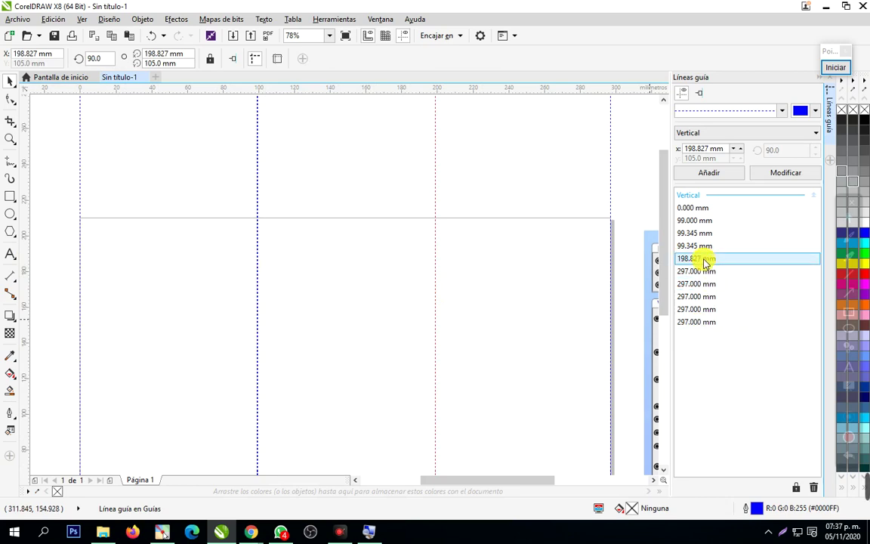
pyautogui.hotkey('ctrl', 'd')
pyautogui.hotkey('ctrl', 'd')
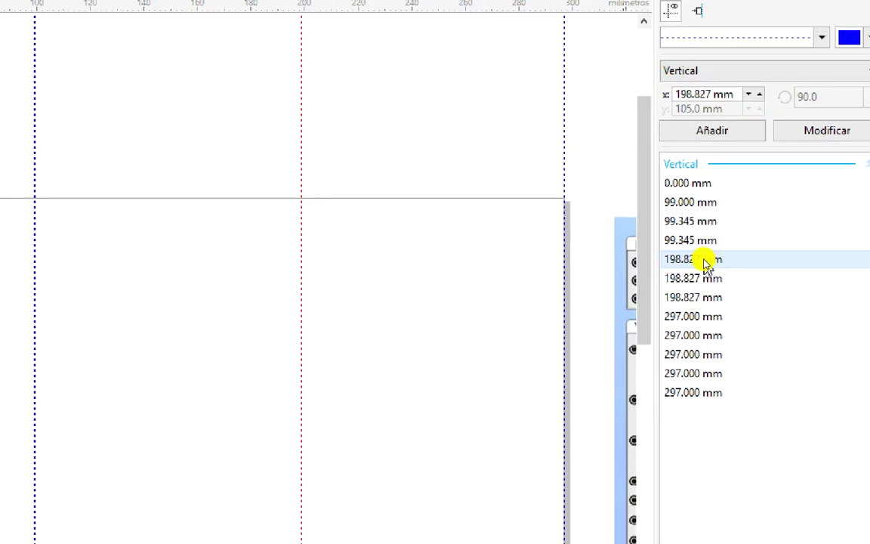
pyautogui.hotkey('ctrl', 'd')
# Modify the x position of one of the stacked guides at the second third of the page to 198 mm
pyautogui.click(706, 261)
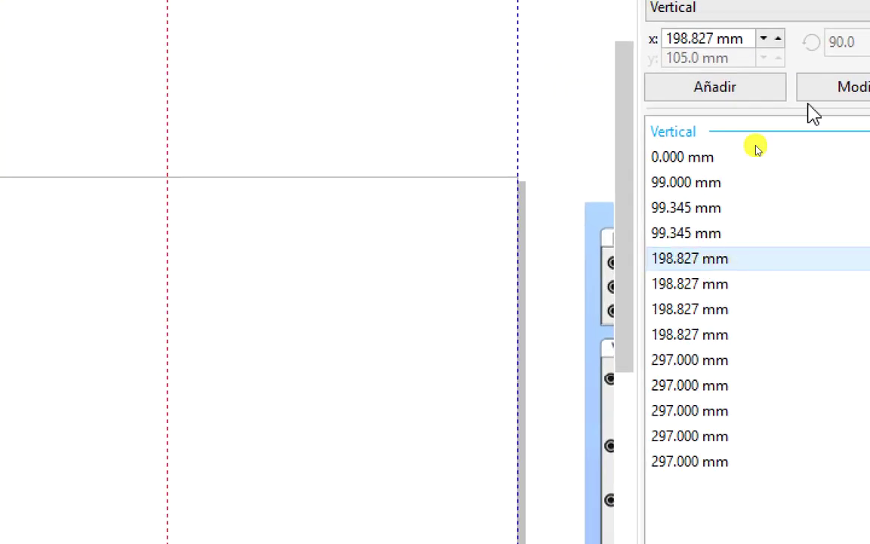
pyautogui.moveTo(743, 46); pyautogui.dragTo(657, 31)
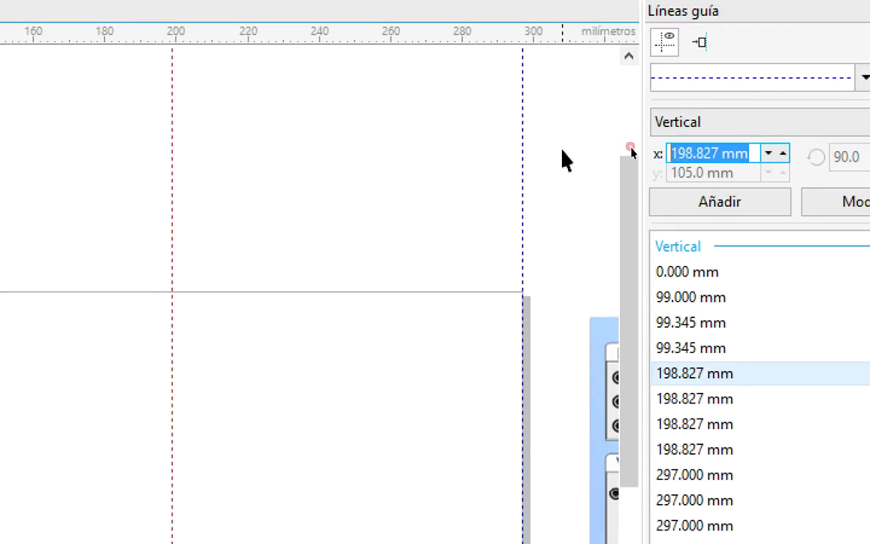
pyautogui.write('198')
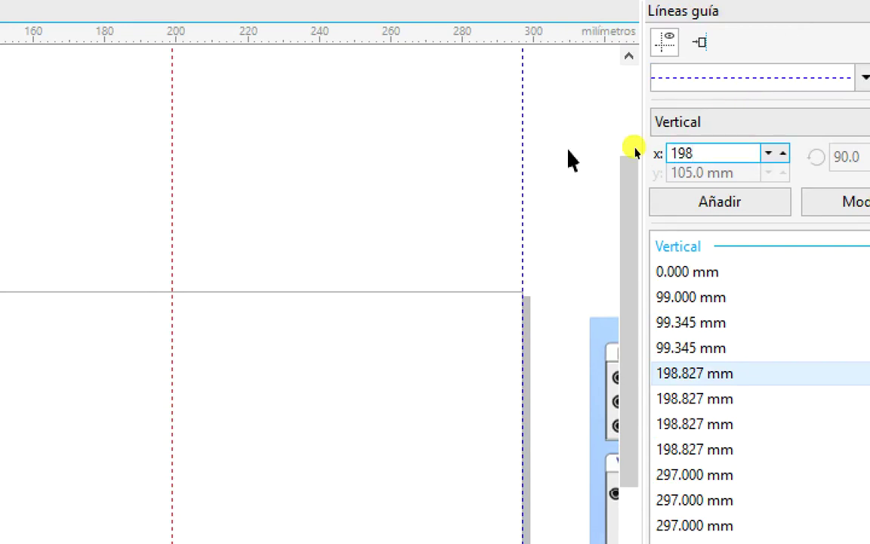
pyautogui.click(859, 202)
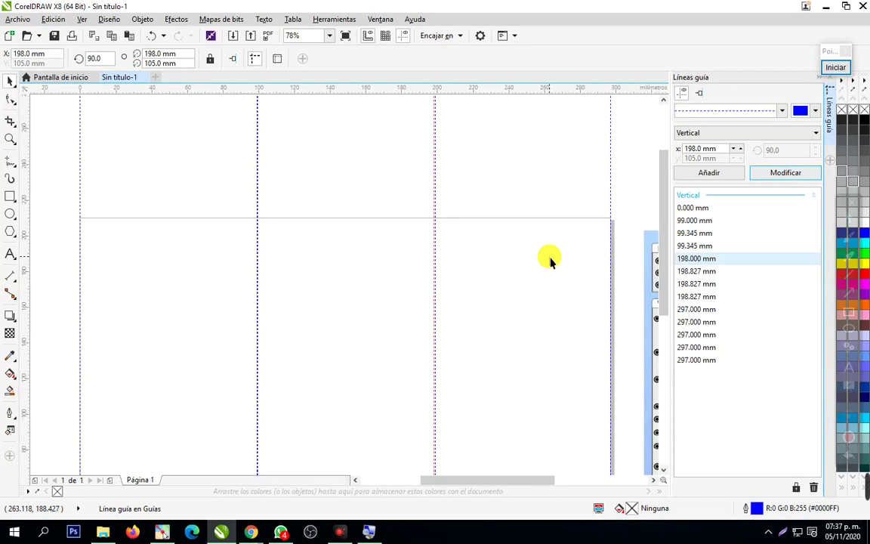
# Delete the 198 mm vertical guide beside the stacked guides at the second third of the page
pyautogui.click(10, 138)
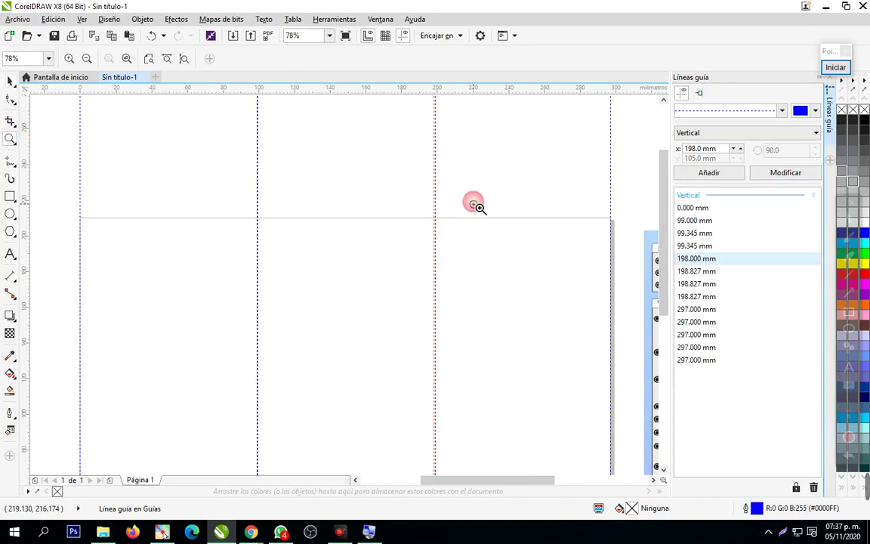
pyautogui.moveTo(391, 153); pyautogui.dragTo(482, 276)
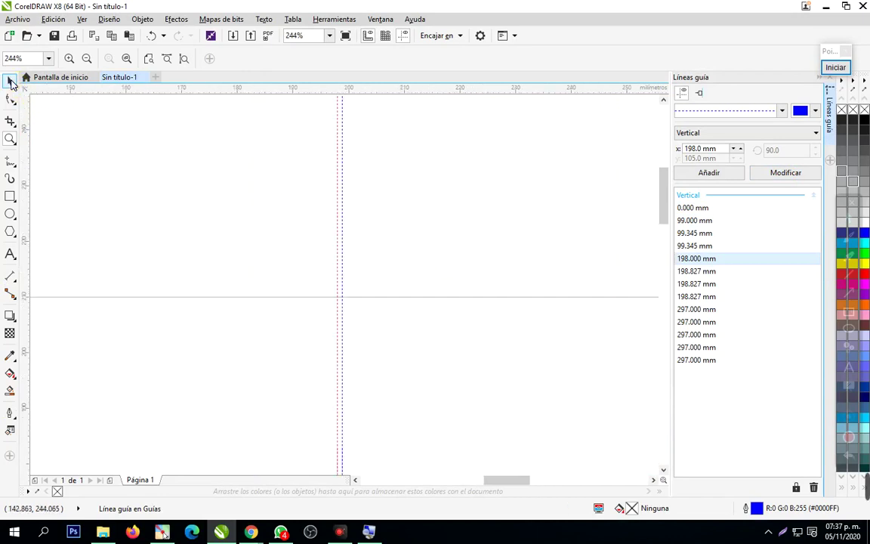
pyautogui.click(10, 81)
pyautogui.click(339, 210)
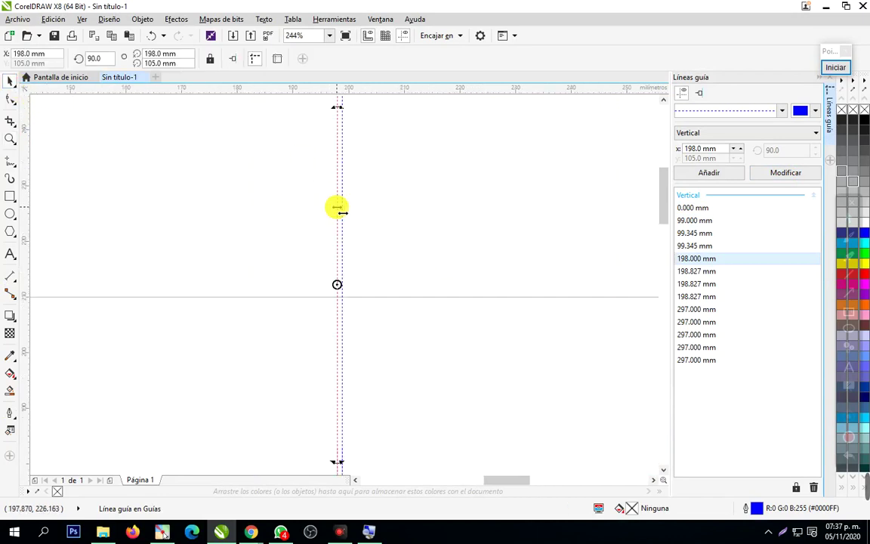
pyautogui.press('Delete')
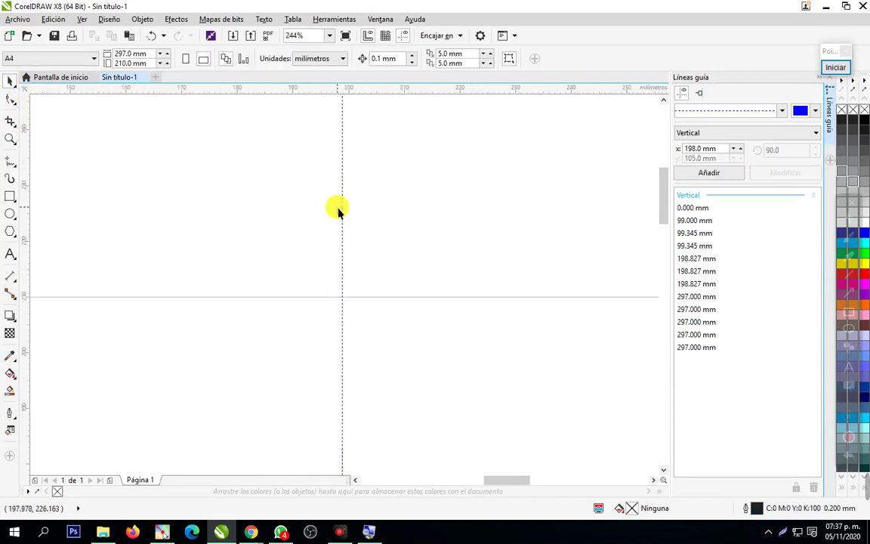
# Delete the three stacked vertical guides at 198.827 mm one after another from the guide list
pyautogui.click(10, 138)
pyautogui.rightClick(207, 231)
pyautogui.moveTo(194, 184); pyautogui.dragTo(287, 246)
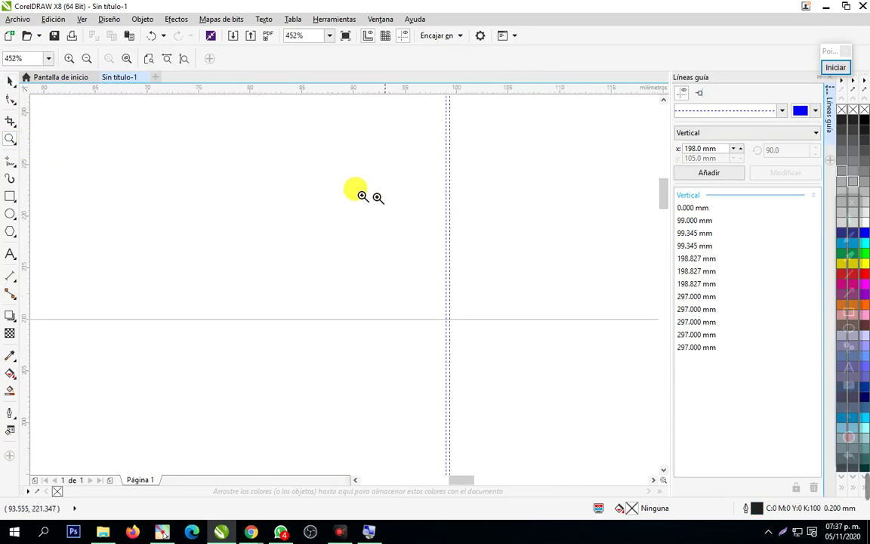
pyautogui.click(10, 81)
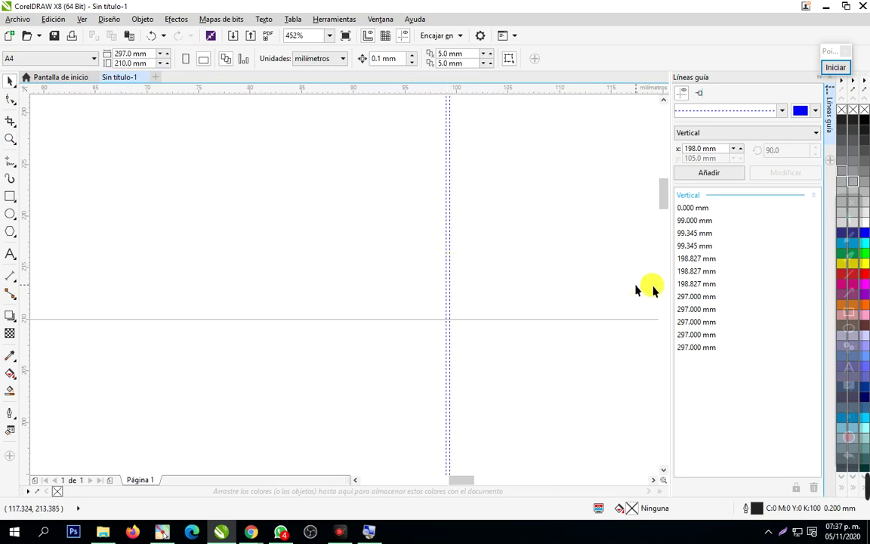
pyautogui.click(702, 257)
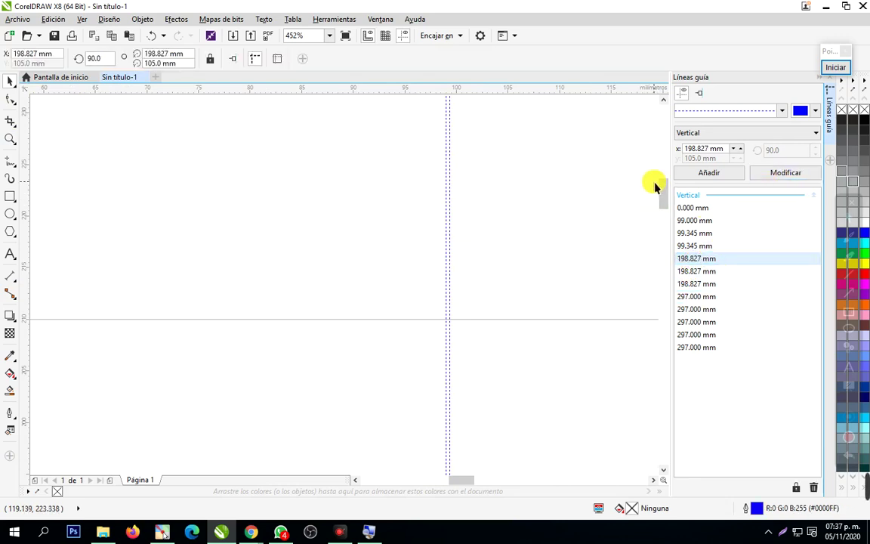
pyautogui.click(713, 271)
pyautogui.press('Delete')
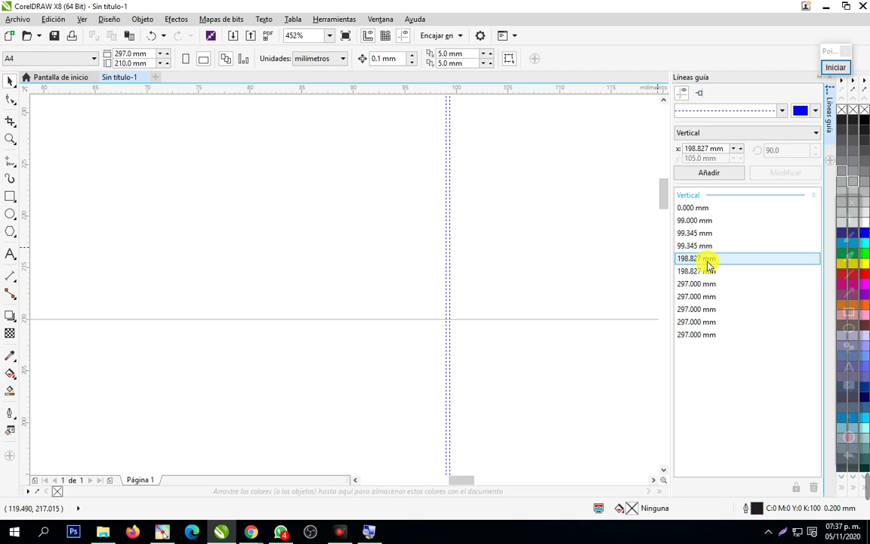
pyautogui.click(708, 261)
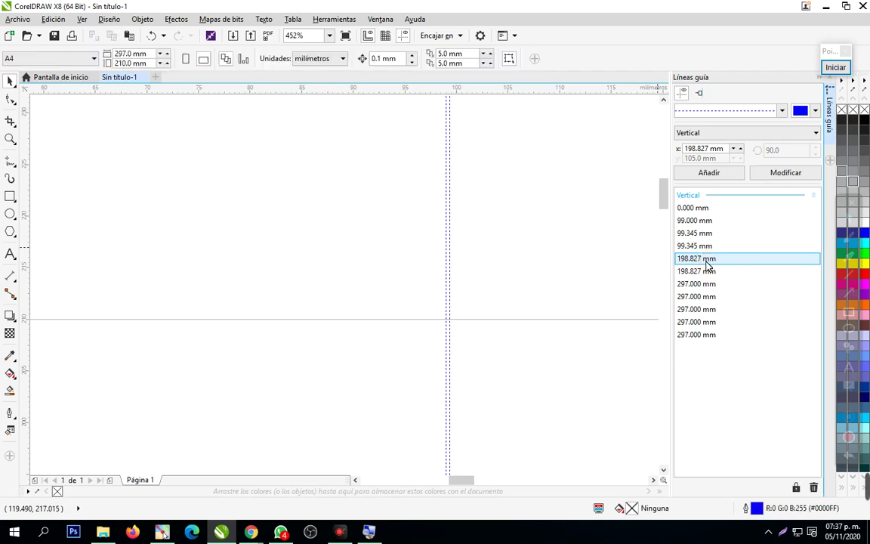
pyautogui.press('Delete')
pyautogui.click(708, 263)
pyautogui.press('Delete')
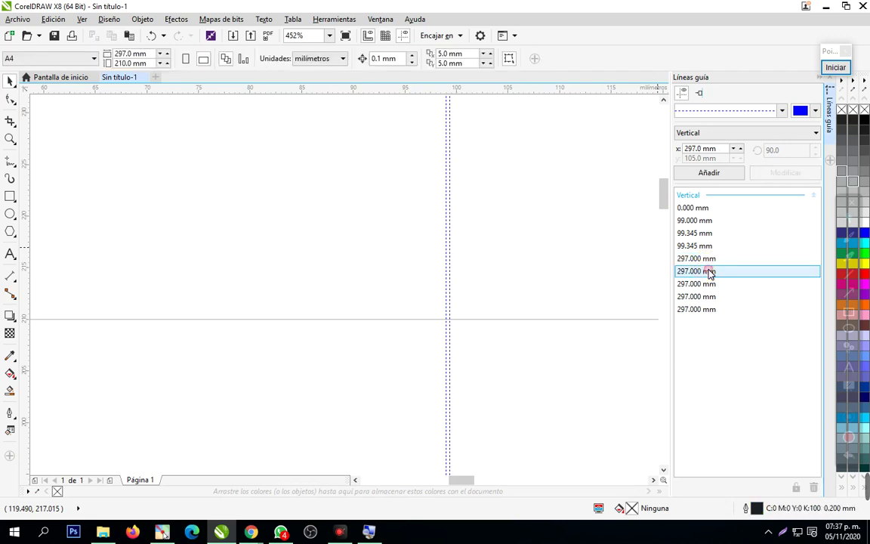
# Delete four of the five duplicate vertical guides at 297 mm from the guide list, one after another
pyautogui.click(708, 273)
pyautogui.press('Delete')
pyautogui.click(706, 275)
pyautogui.press('Delete')
pyautogui.click(701, 273)
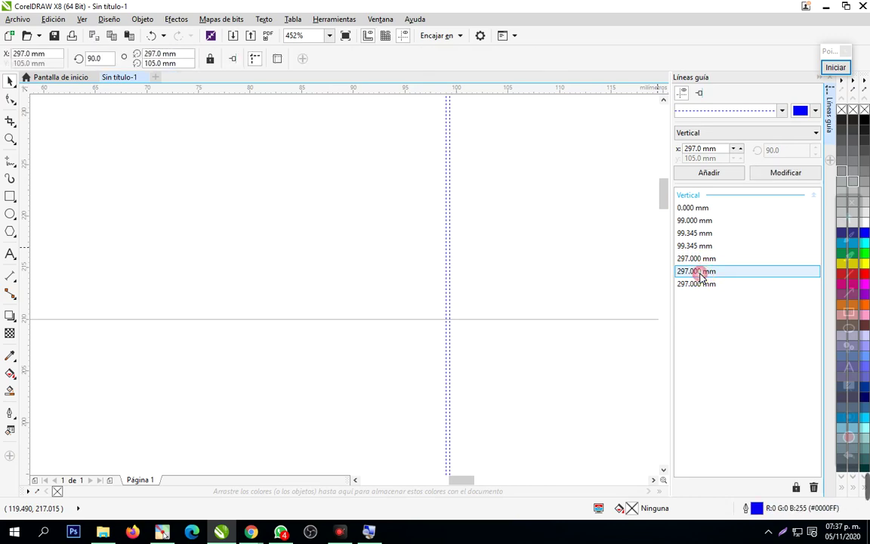
pyautogui.press('Delete')
pyautogui.click(699, 273)
pyautogui.press('Delete')
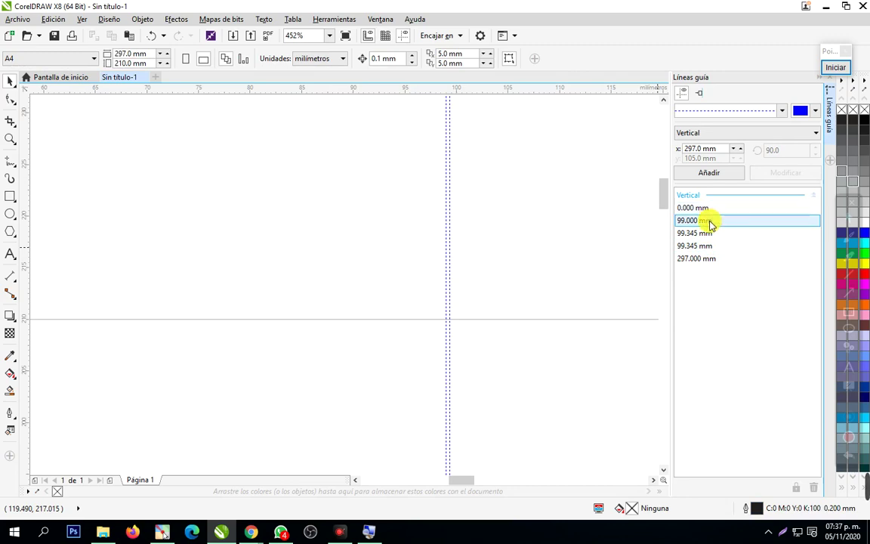
# Delete both vertical guides at 99.345 mm from the guide list
pyautogui.click(705, 234)
pyautogui.press('Delete')
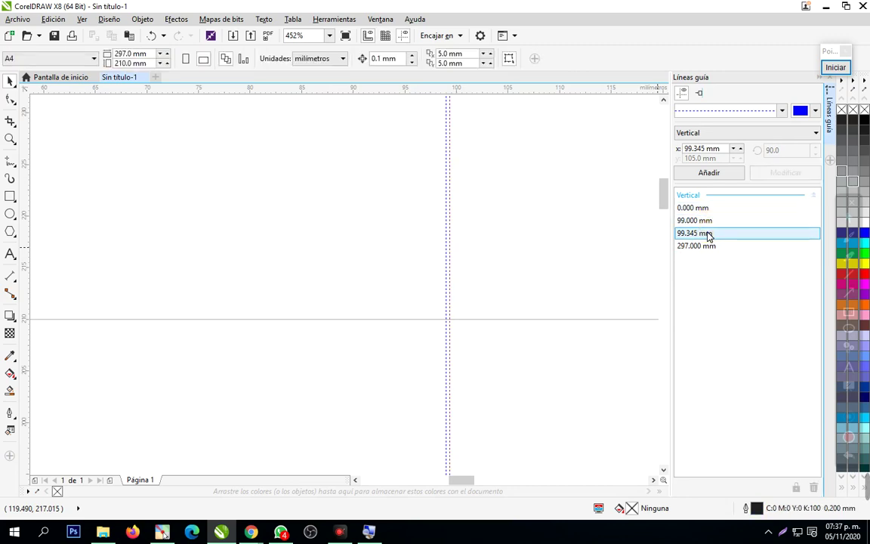
pyautogui.click(707, 235)
pyautogui.press('Delete')
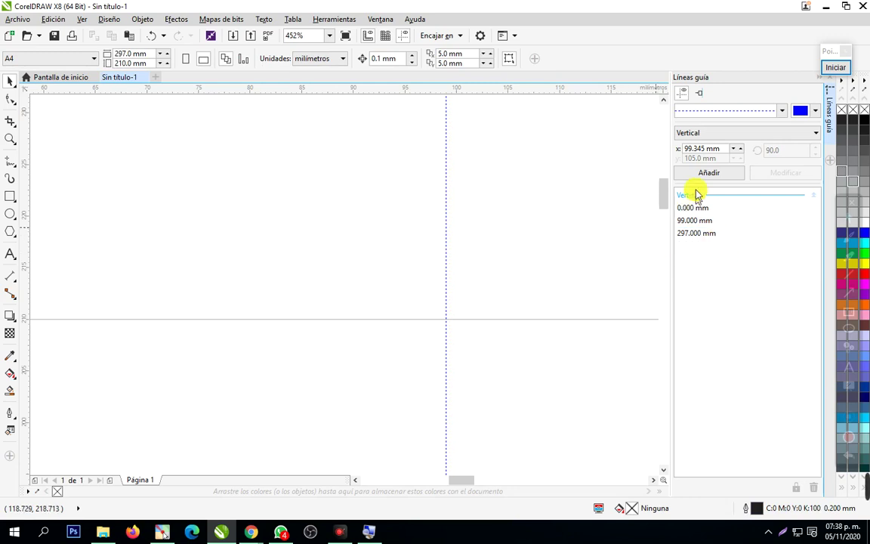
# Place a vertical guide at 198 mm, on the page's second third division
pyautogui.moveTo(725, 151); pyautogui.dragTo(588, 145)
pyautogui.write('198')
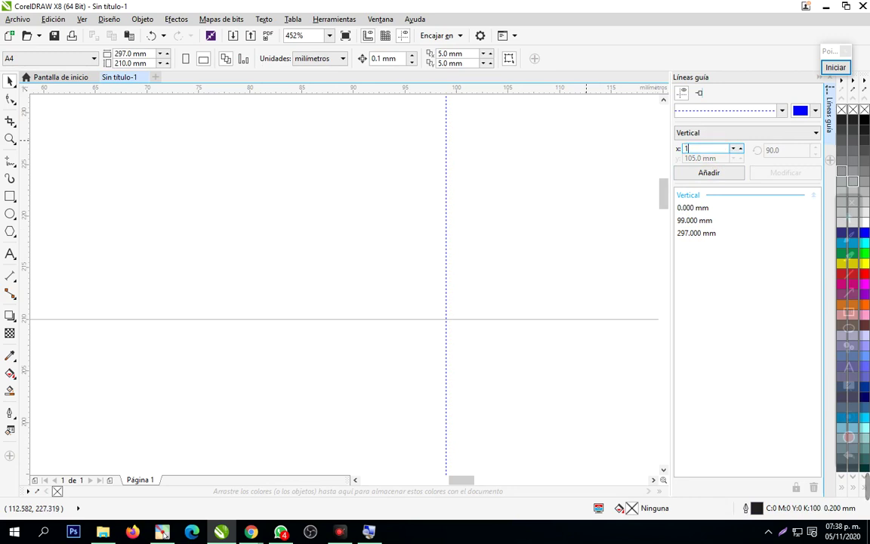
pyautogui.doubleClick(710, 149)
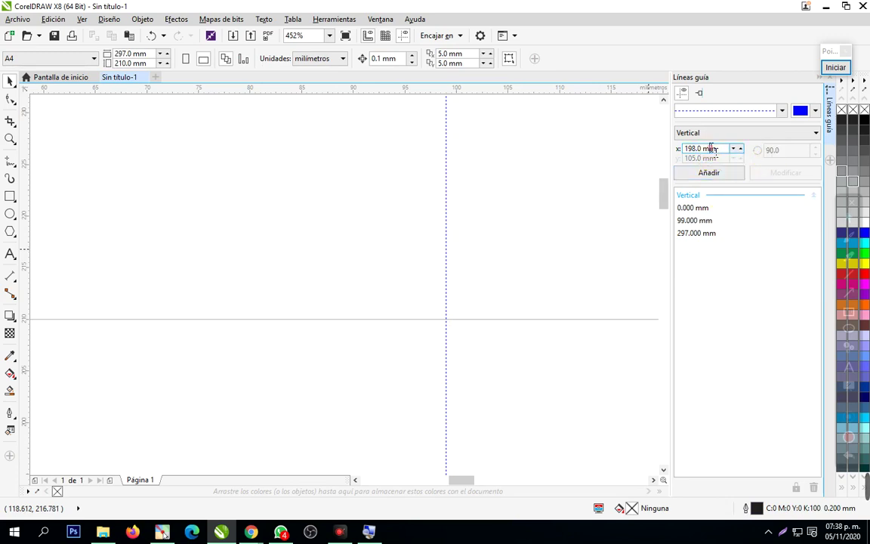
pyautogui.doubleClick(710, 148)
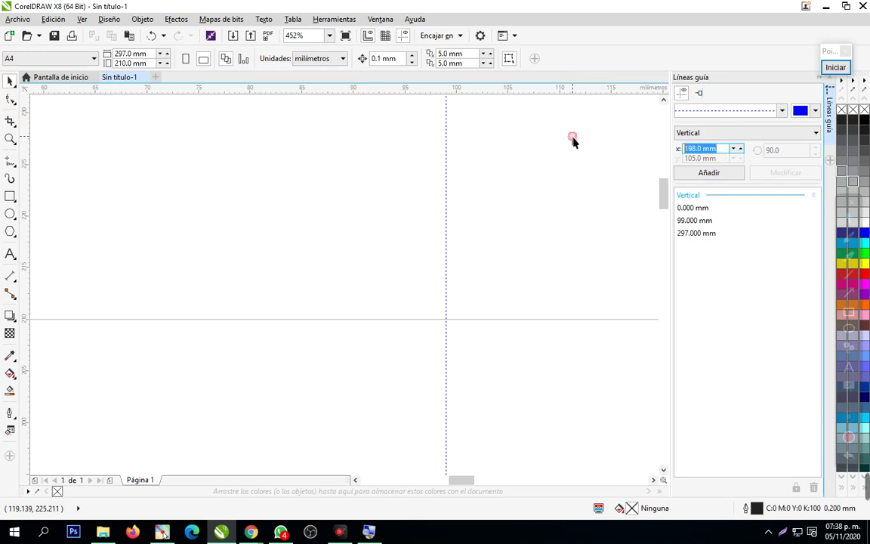
pyautogui.click(534, 227)
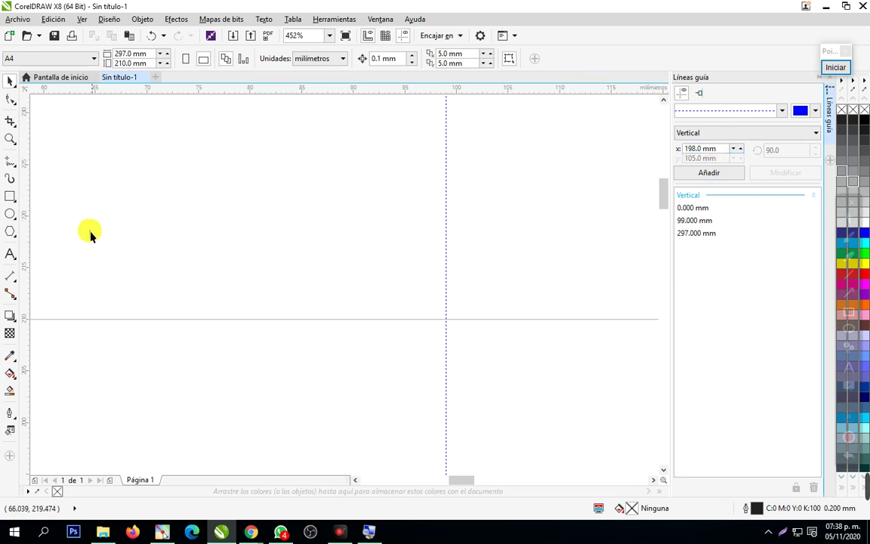
pyautogui.click(11, 138)
pyautogui.scroll(-5, 241, 243)
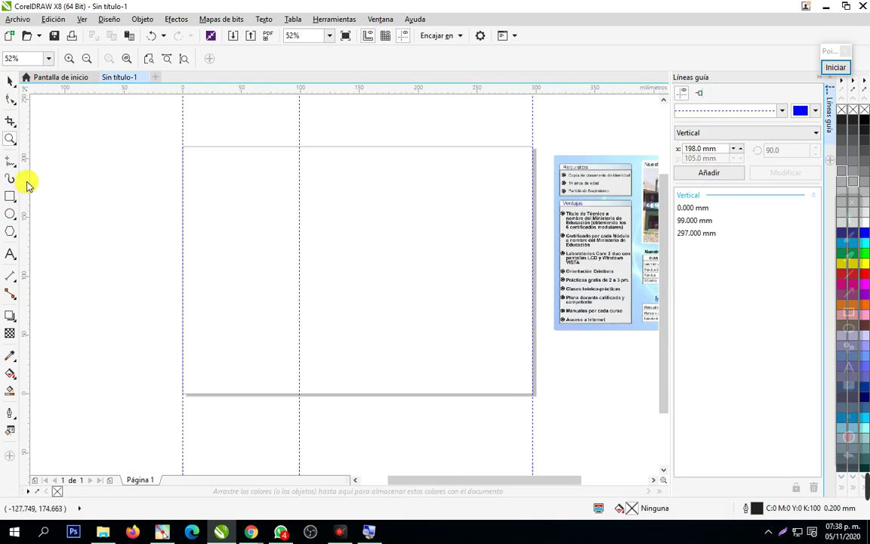
pyautogui.moveTo(26, 185); pyautogui.dragTo(417, 185)
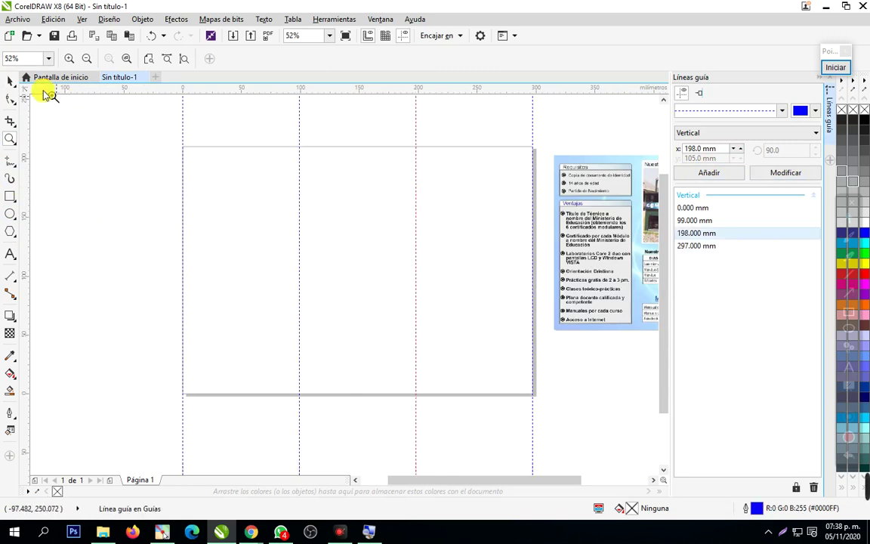
pyautogui.click(10, 80)
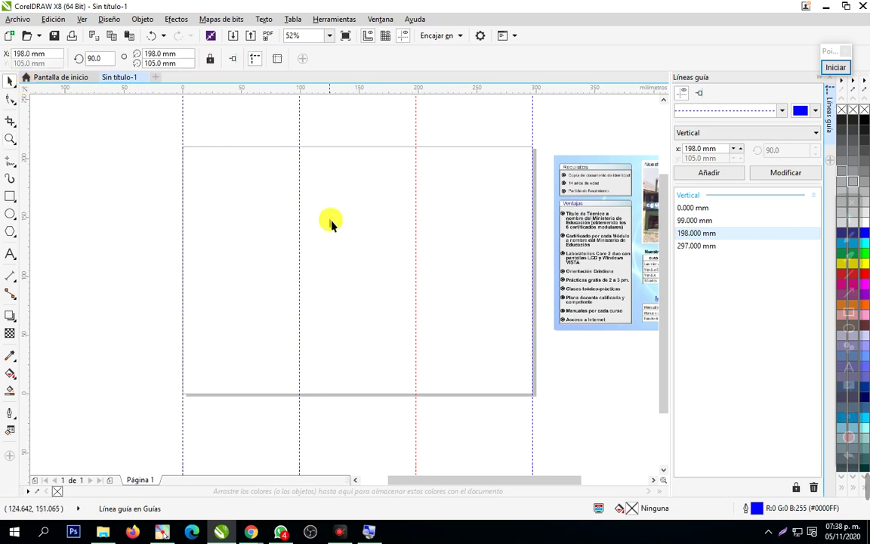
# Mark the three panel widths above the page's upper edge with blue double-headed arrows using the screen annotation tool, and end the annotation
pyautogui.click(10, 139)
pyautogui.moveTo(184, 124); pyautogui.dragTo(550, 214)
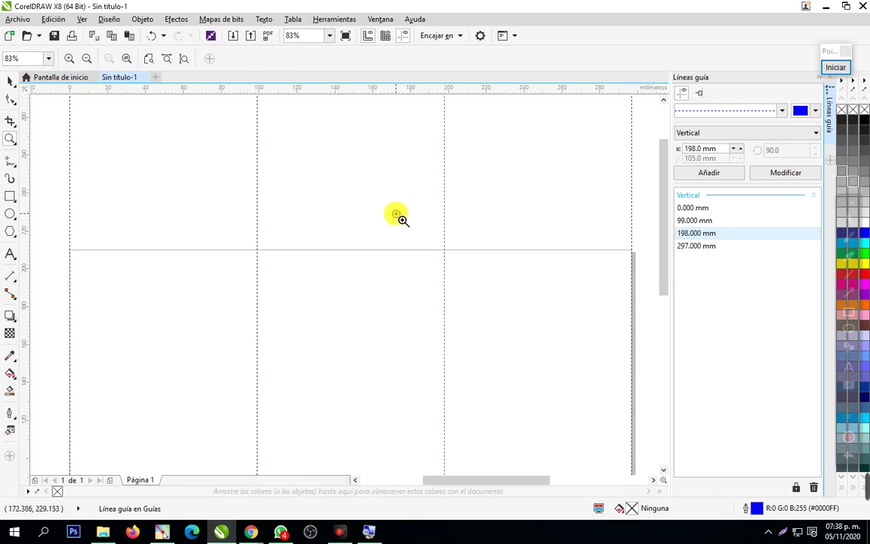
pyautogui.click(10, 80)
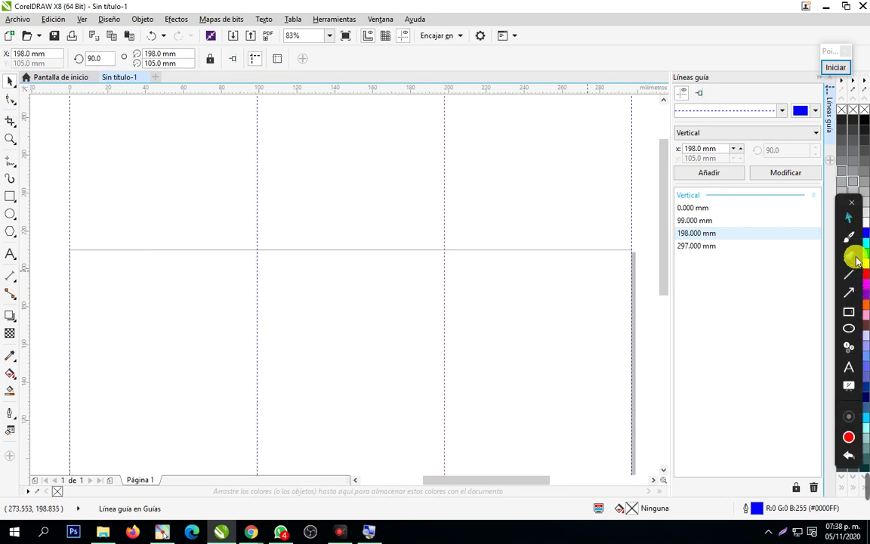
pyautogui.click(837, 70)
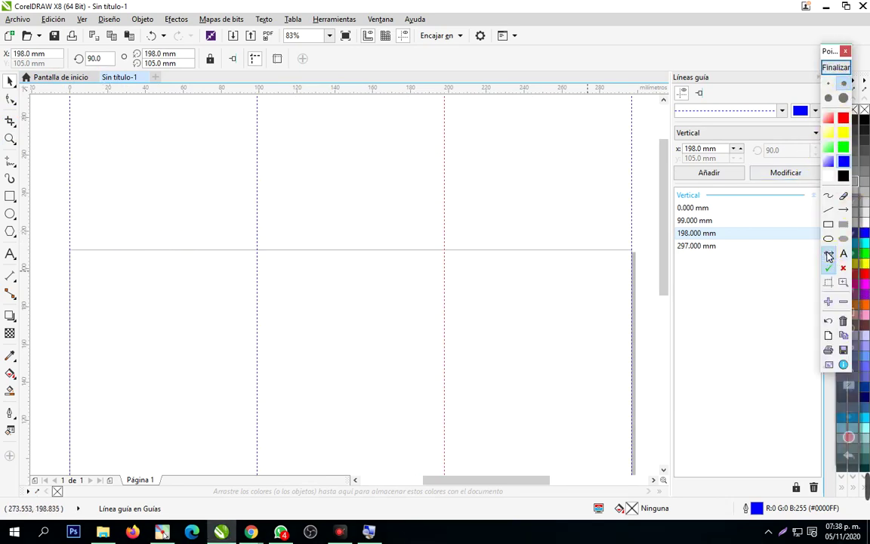
pyautogui.click(828, 255)
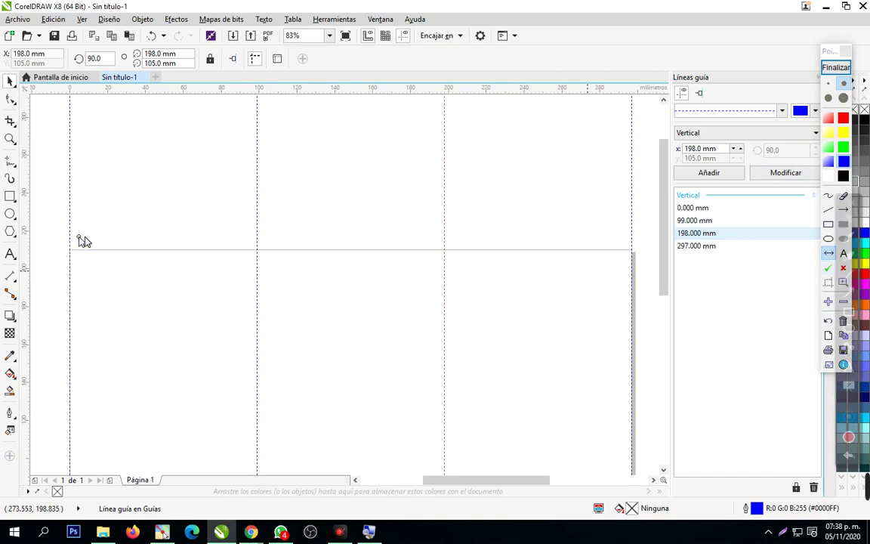
pyautogui.moveTo(79, 236)
pyautogui.mouseDown()
pyautogui.moveTo(431, 242)
pyautogui.moveTo(620, 232)
pyautogui.mouseUp()
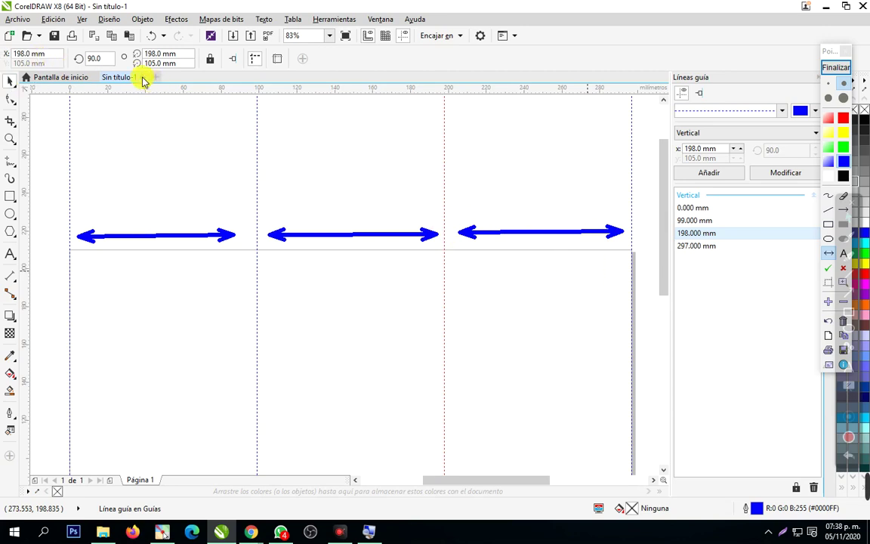
pyautogui.click(835, 68)
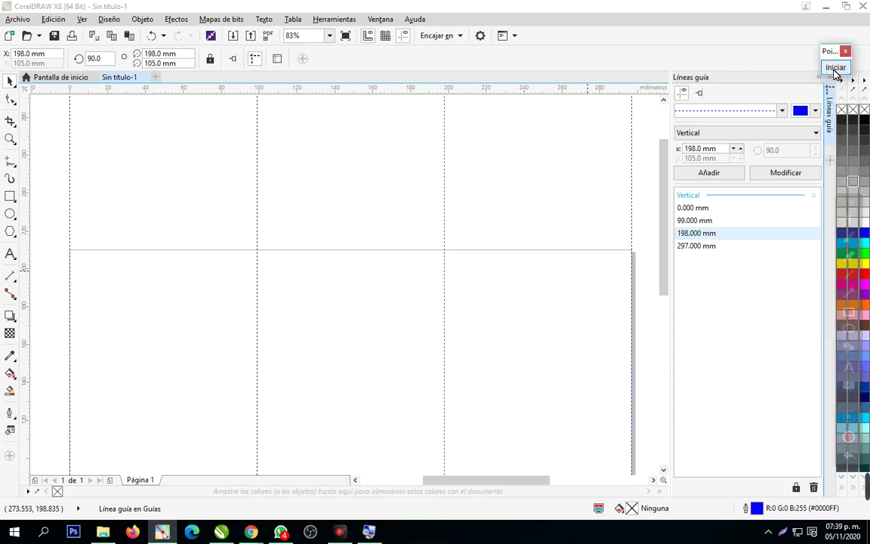
# Duplicate the COMPUTEC brochure image onto the first two panels of the page and raise the copy toward the upper edge
pyautogui.click(11, 138)
pyautogui.keyDown('shift'); pyautogui.click(204, 194); pyautogui.keyUp('shift')
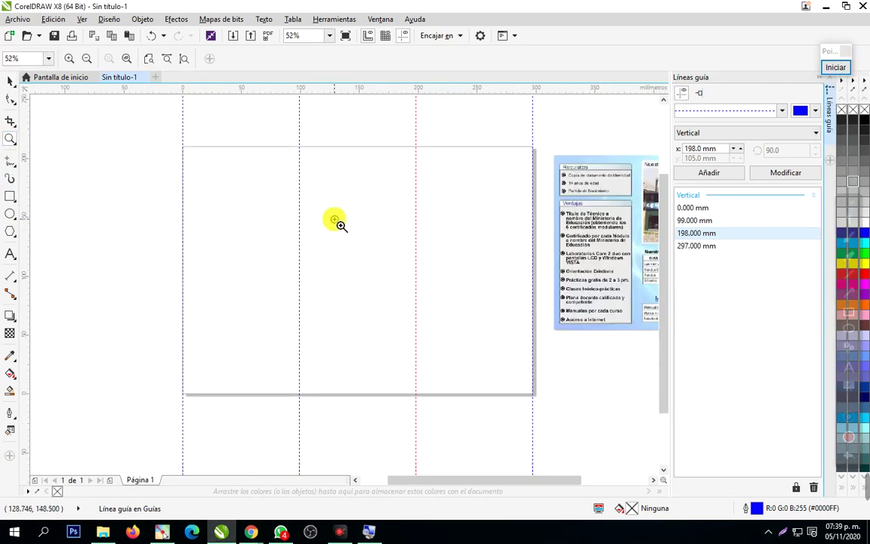
pyautogui.moveTo(126, 120); pyautogui.dragTo(557, 429)
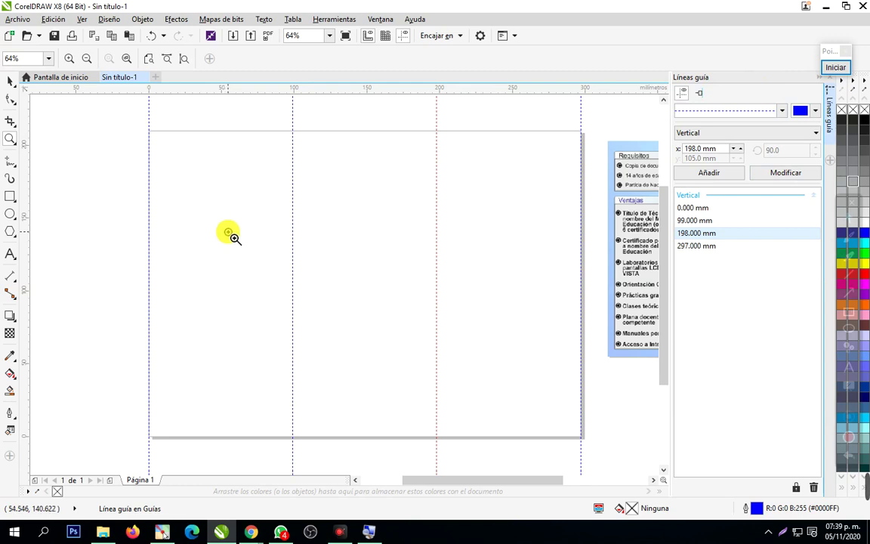
pyautogui.click(10, 81)
pyautogui.click(117, 139)
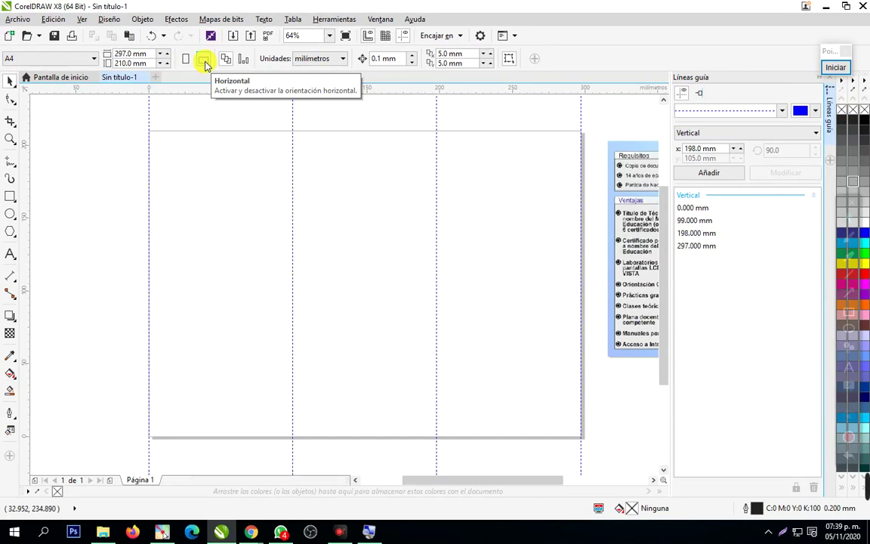
pyautogui.moveTo(638, 253); pyautogui.dragTo(169, 315)
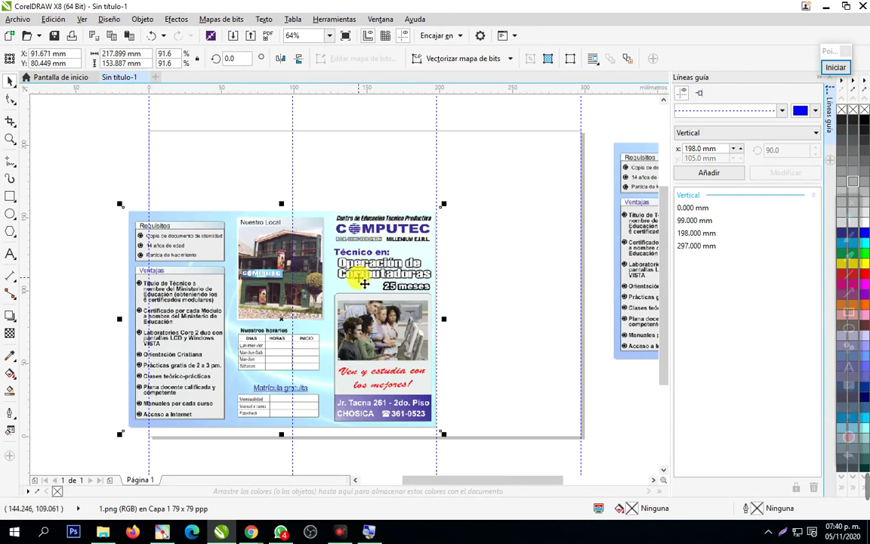
pyautogui.moveTo(364, 283); pyautogui.dragTo(352, 212)
pyautogui.click(50, 171)
# Enlarge the brochure copy proportionally and move it so its cover panel sits just beside the page's empty third panel
pyautogui.click(10, 138)
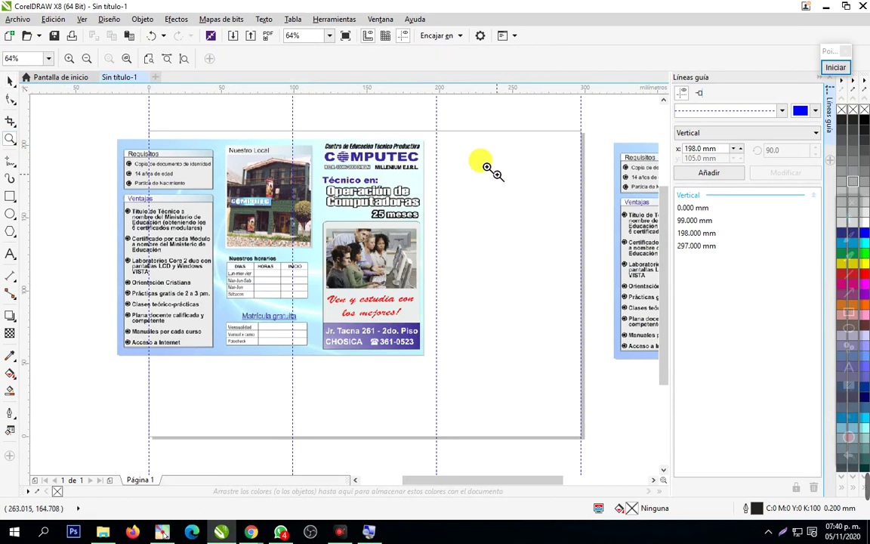
pyautogui.moveTo(411, 91); pyautogui.dragTo(606, 454)
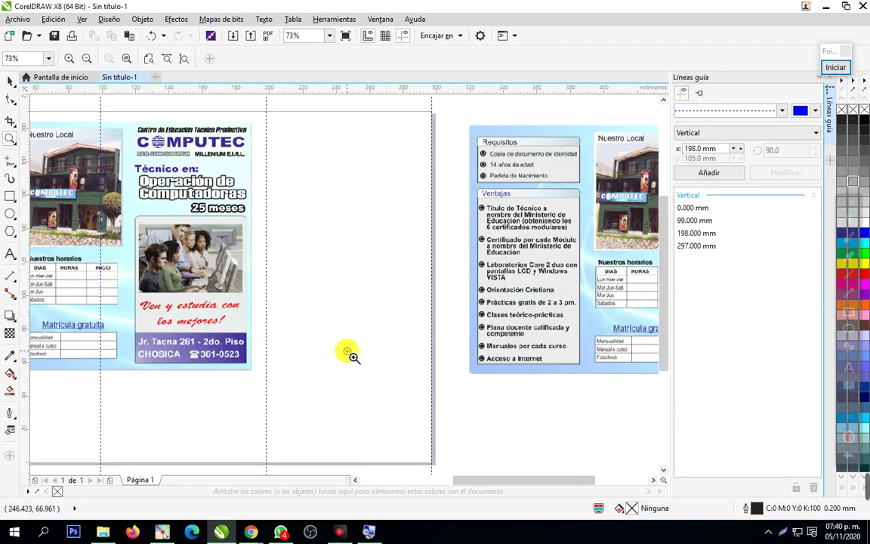
pyautogui.click(10, 81)
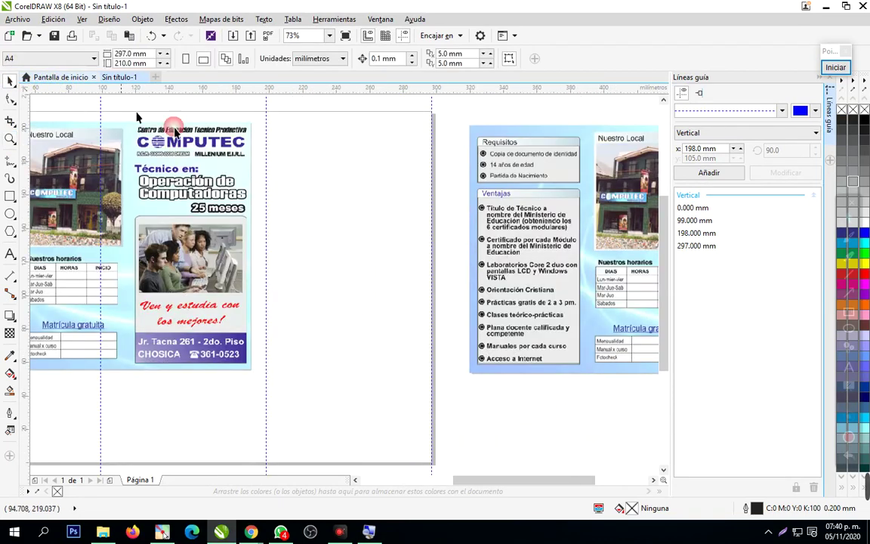
pyautogui.click(203, 234)
pyautogui.moveTo(256, 373); pyautogui.dragTo(377, 459)
pyautogui.moveTo(338, 338); pyautogui.dragTo(217, 320)
# Delete the original brochure image outside the page and lower the enlarged copy slightly below the page's upper edge
pyautogui.click(492, 313)
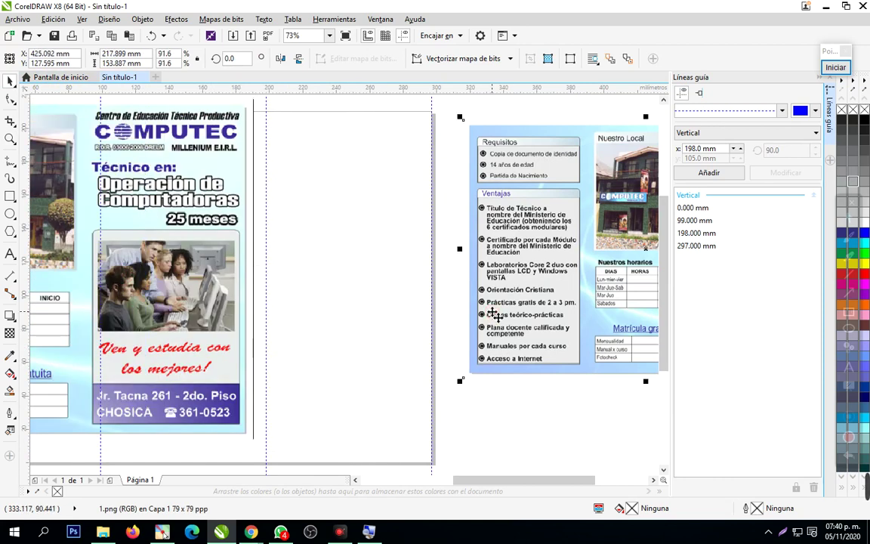
pyautogui.press('Delete')
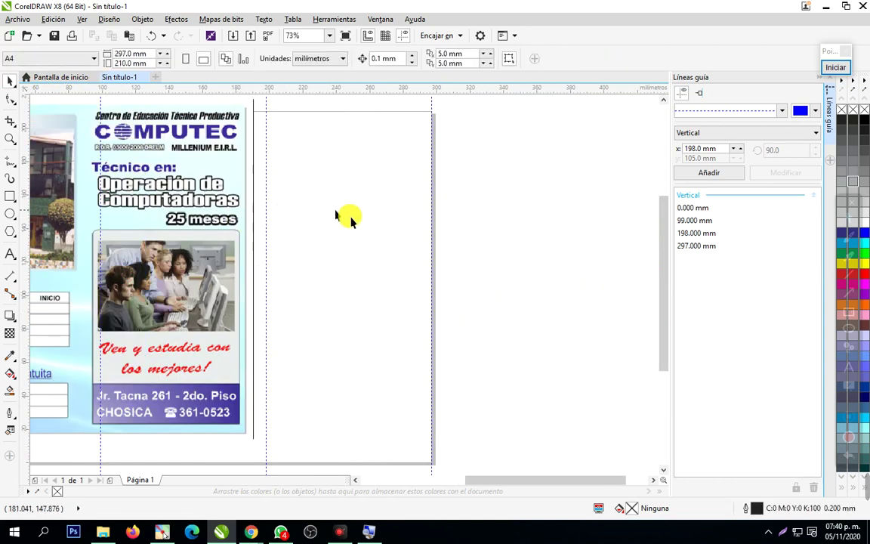
pyautogui.click(11, 138)
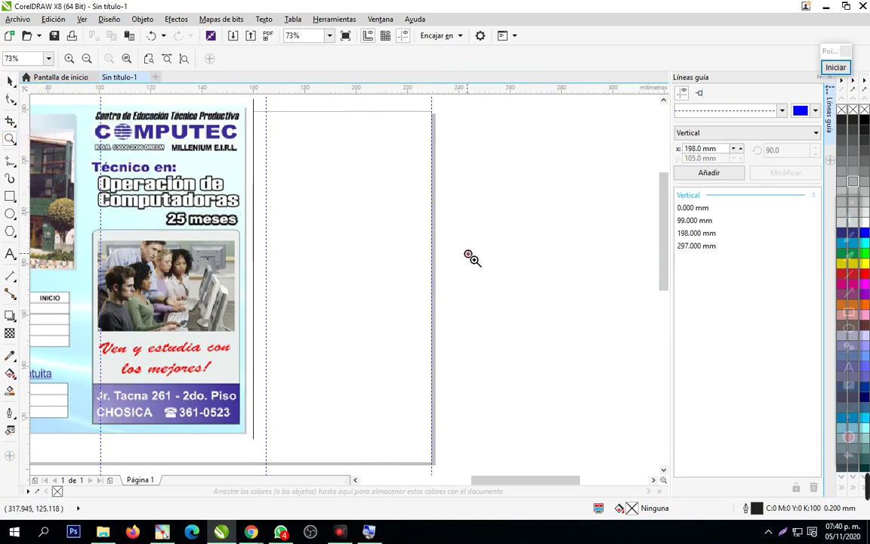
pyautogui.click(470, 254)
pyautogui.click(11, 81)
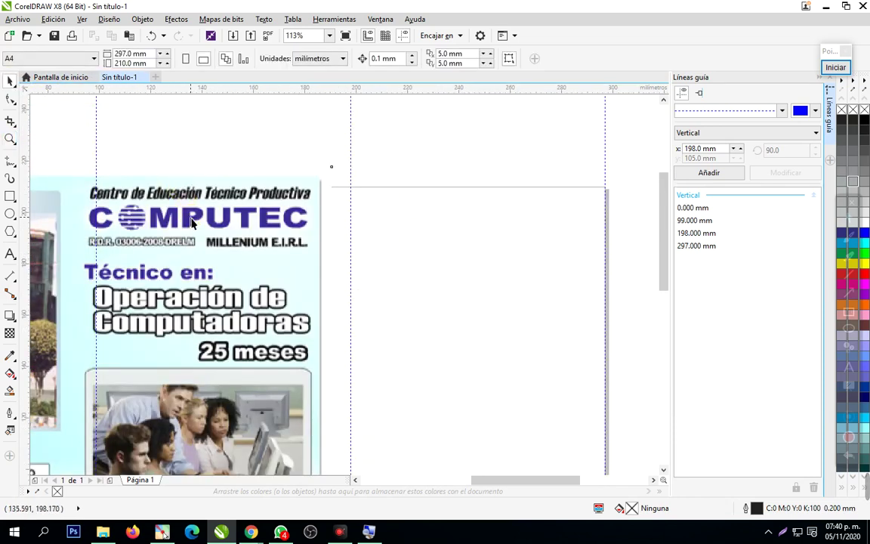
pyautogui.click(236, 237)
pyautogui.moveTo(237, 237); pyautogui.dragTo(247, 263)
pyautogui.click(273, 148)
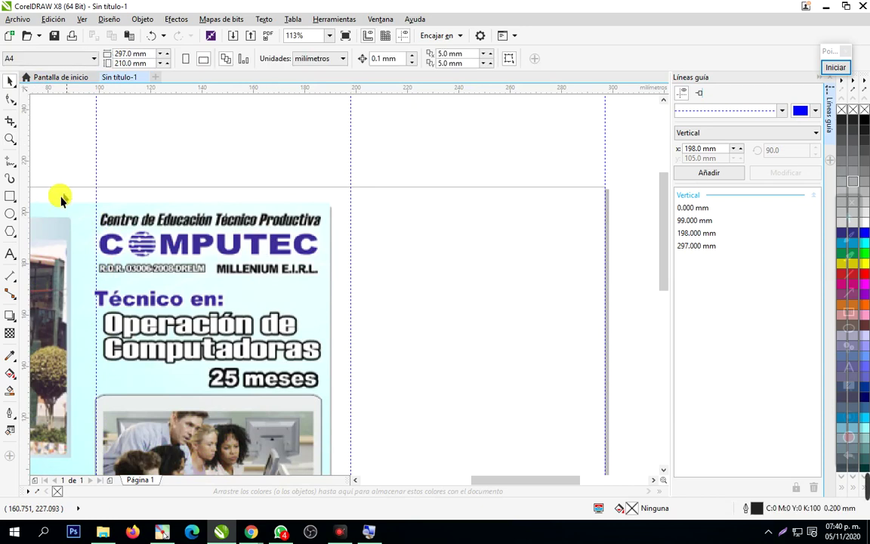
# Add the artistic text "Centro de Educación Técnico Productiva" in 15 pt Arial near the upper edge of the third panel
pyautogui.click(9, 255)
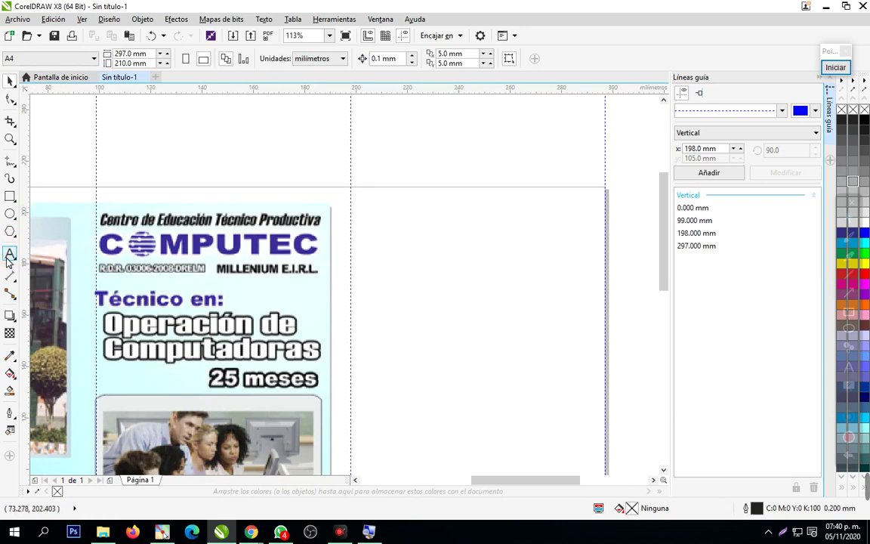
pyautogui.click(364, 209)
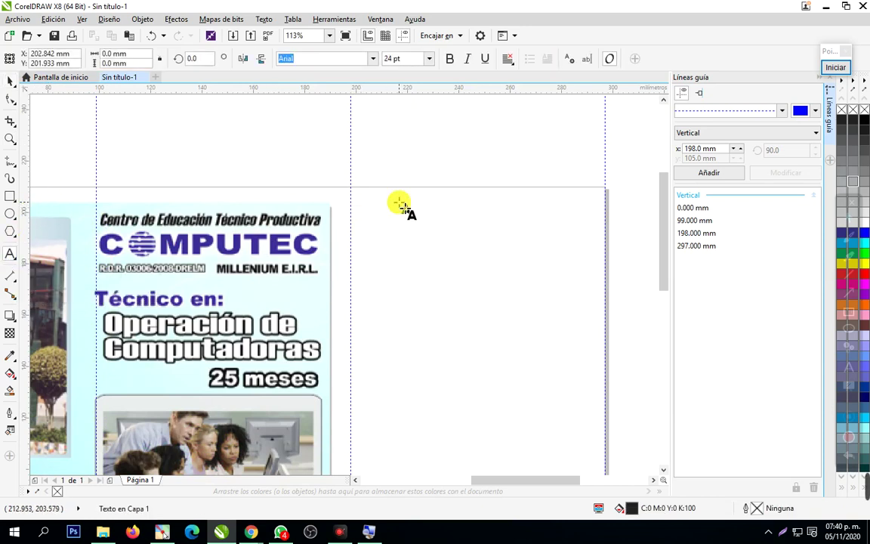
pyautogui.write('C ')
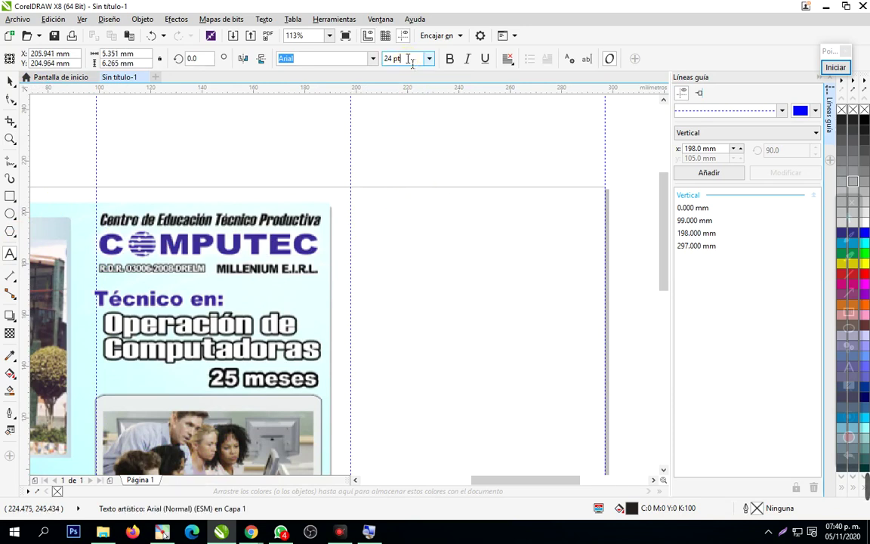
pyautogui.write('15')
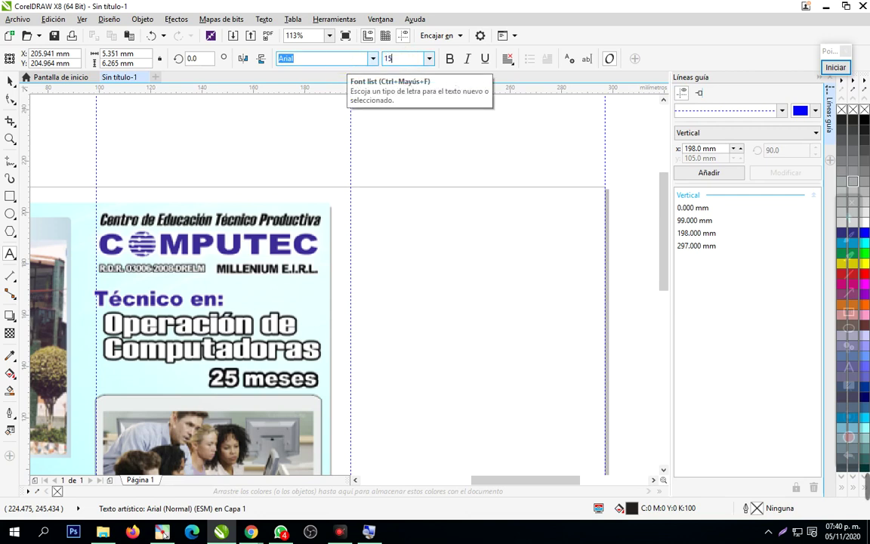
pyautogui.press('Return')
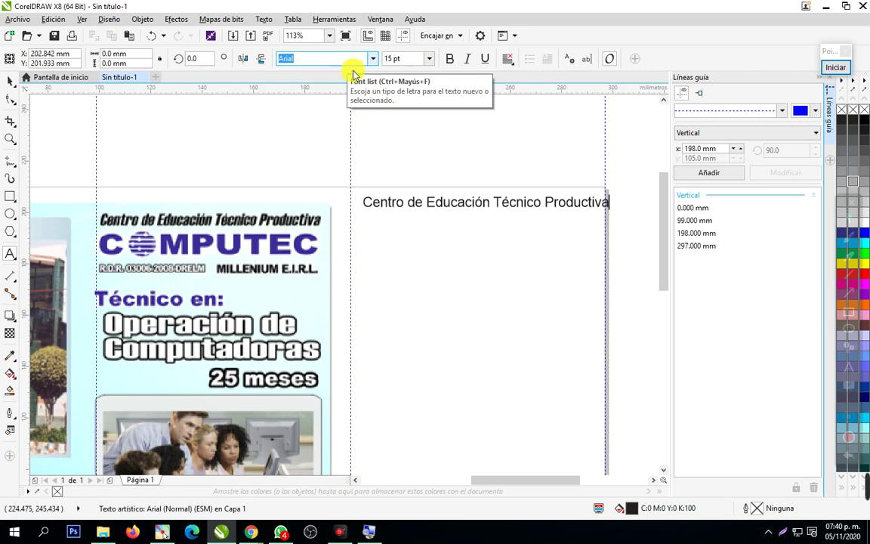
pyautogui.click(432, 202)
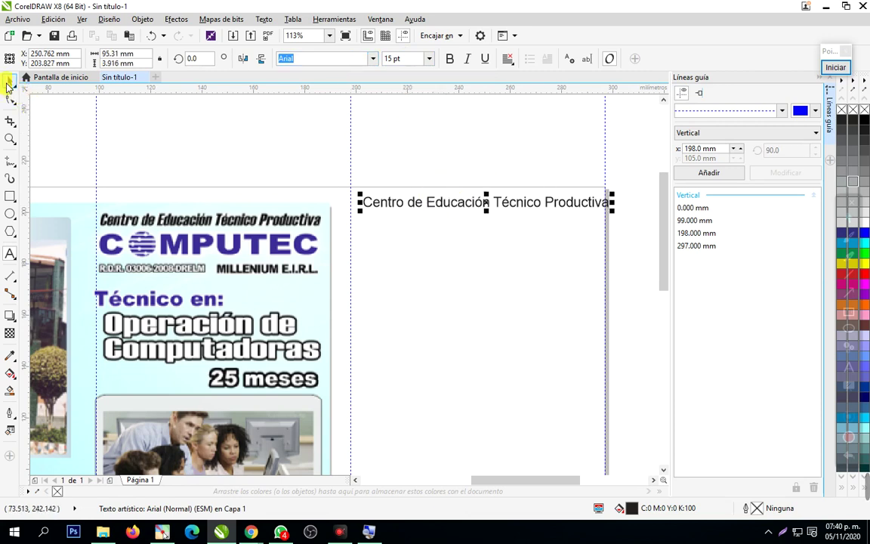
# Shift the heading text sideways so it fits between the third panel's two guides
pyautogui.moveTo(497, 206); pyautogui.dragTo(487, 202)
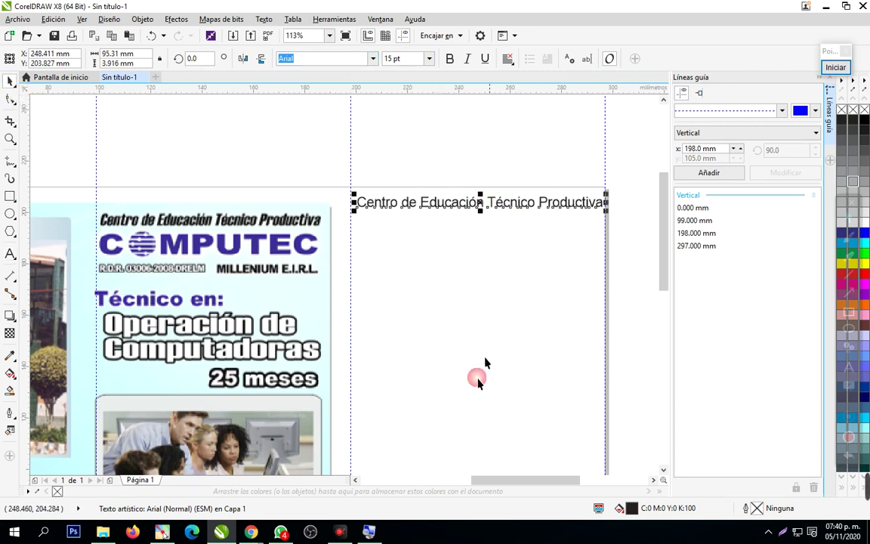
pyautogui.moveTo(866, 476)
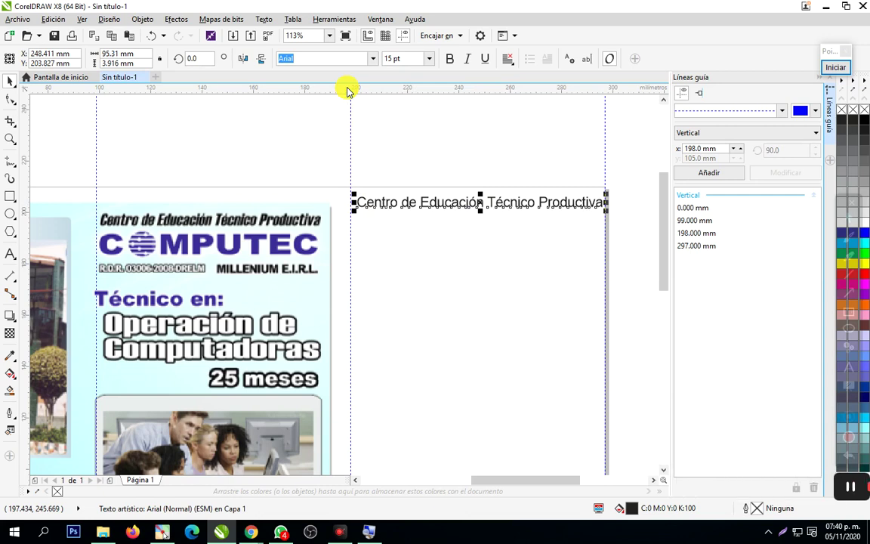
pyautogui.hotkey('ctrl', 'z')
pyautogui.press('a')
pyautogui.hotkey('ctrl', 'z')
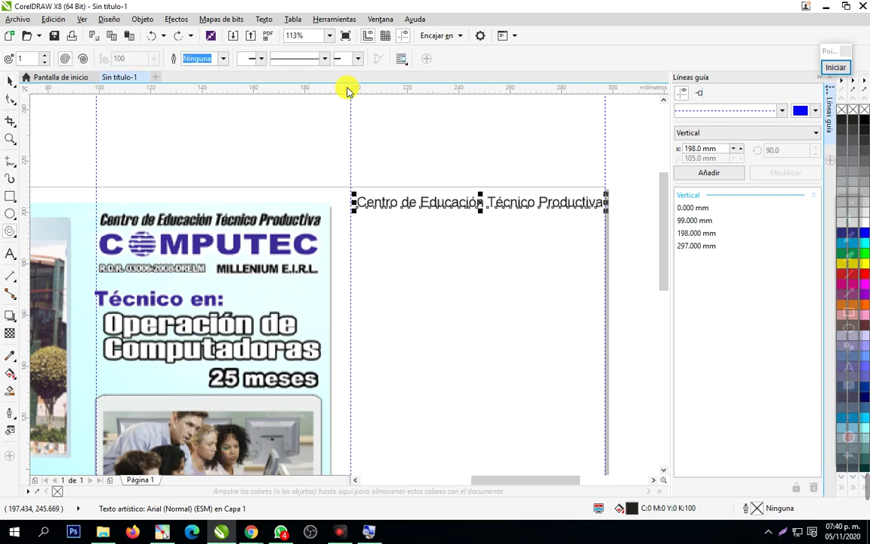
pyautogui.click(528, 270)
pyautogui.press('space')
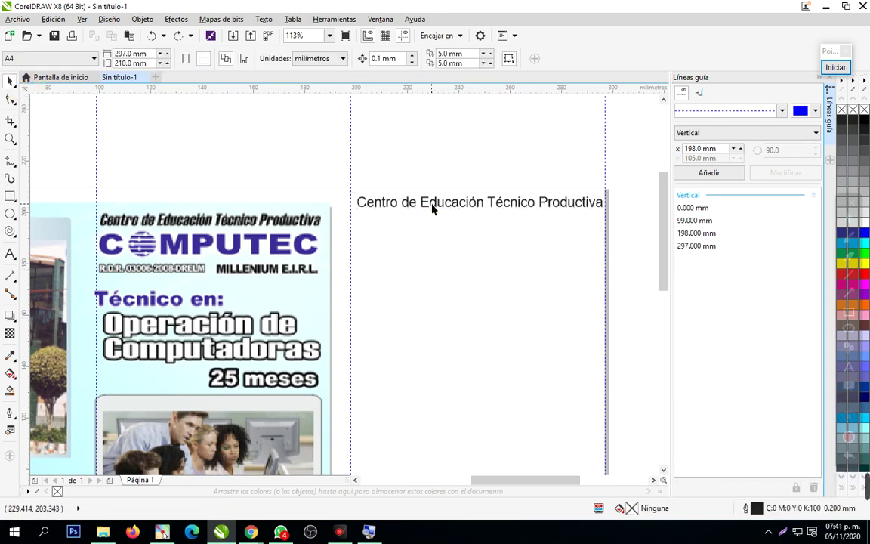
# Set the heading's font to Impact and enlarge it proportionally to about 15.5 pt
pyautogui.click(431, 205)
pyautogui.click(308, 59)
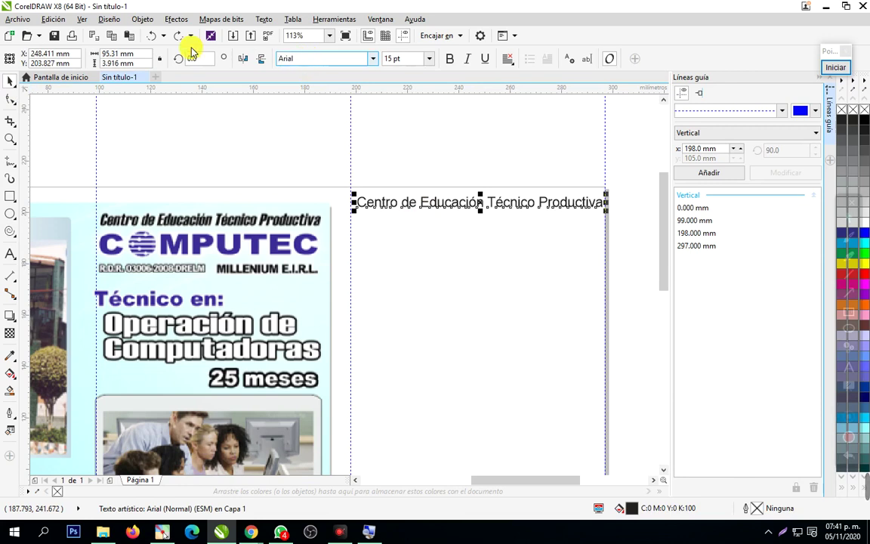
pyautogui.click(325, 58)
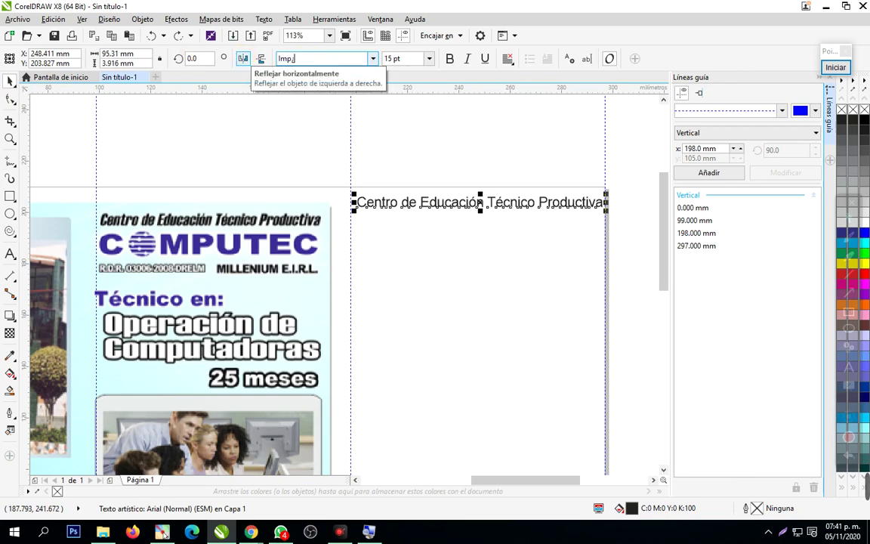
pyautogui.press('Return')
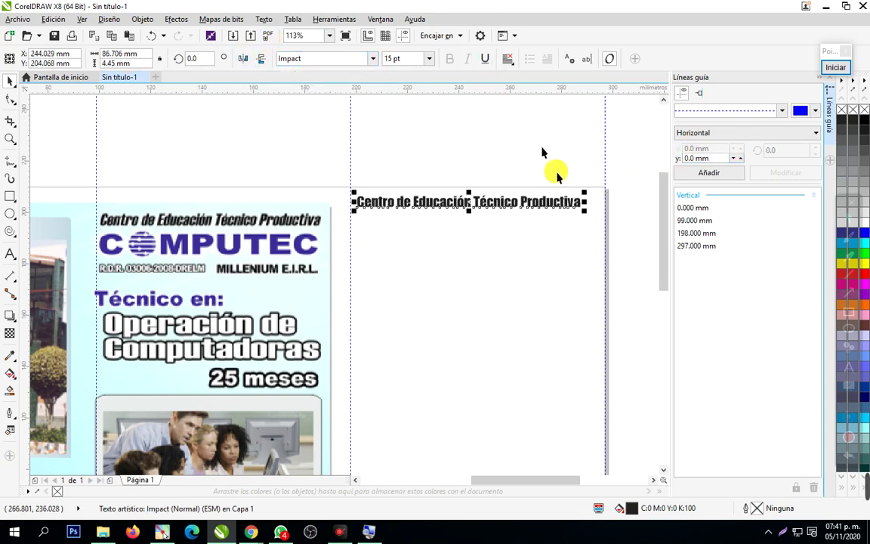
pyautogui.moveTo(583, 218)
pyautogui.mouseDown()
pyautogui.moveTo(597, 221)
pyautogui.moveTo(582, 210)
pyautogui.mouseUp()
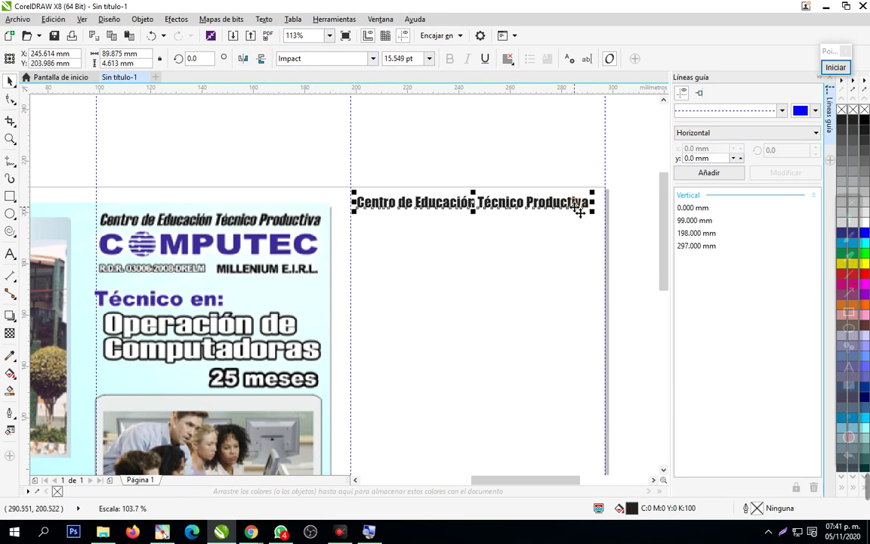
pyautogui.click(495, 197)
pyautogui.moveTo(474, 191); pyautogui.dragTo(483, 193)
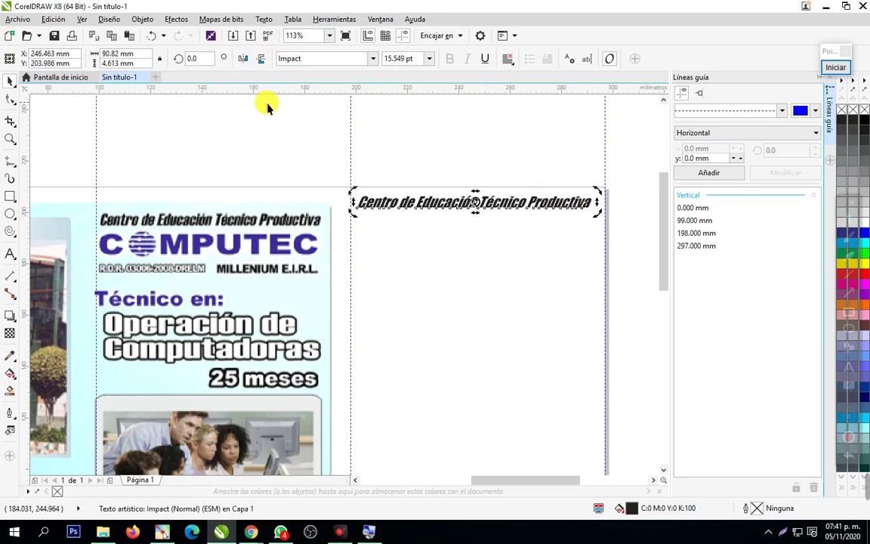
pyautogui.hotkey('ctrl', 'z')
pyautogui.click(326, 196)
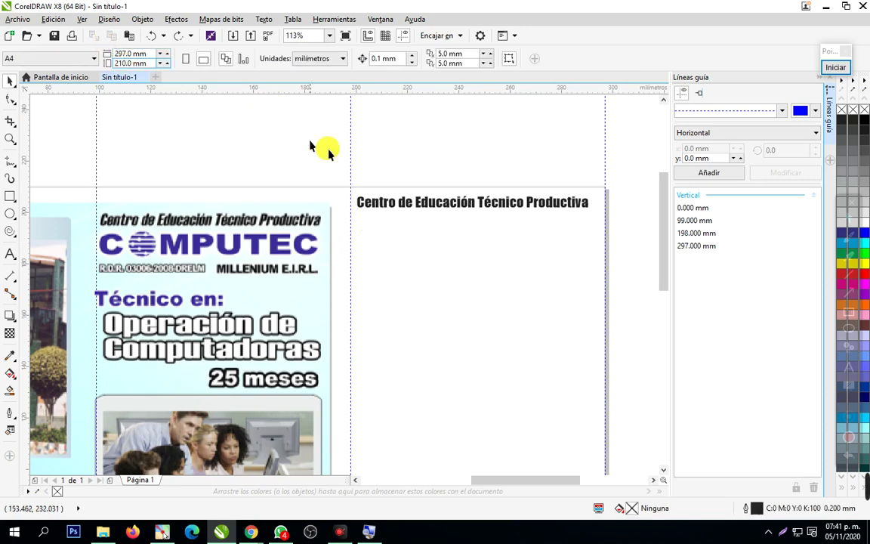
# Enlarge the Impact heading proportionally to about 16 pt so it nearly fills the third panel's width
pyautogui.click(526, 215)
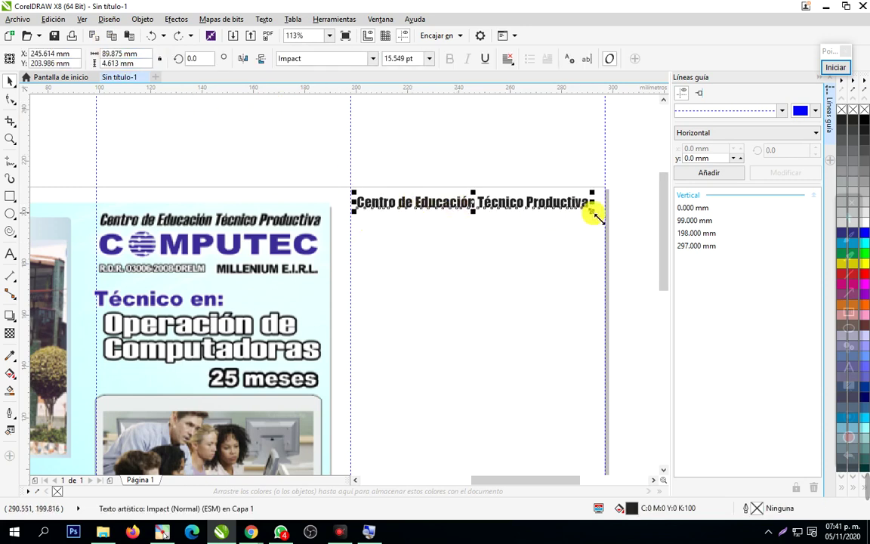
pyautogui.moveTo(596, 215); pyautogui.dragTo(608, 218)
pyautogui.click(429, 144)
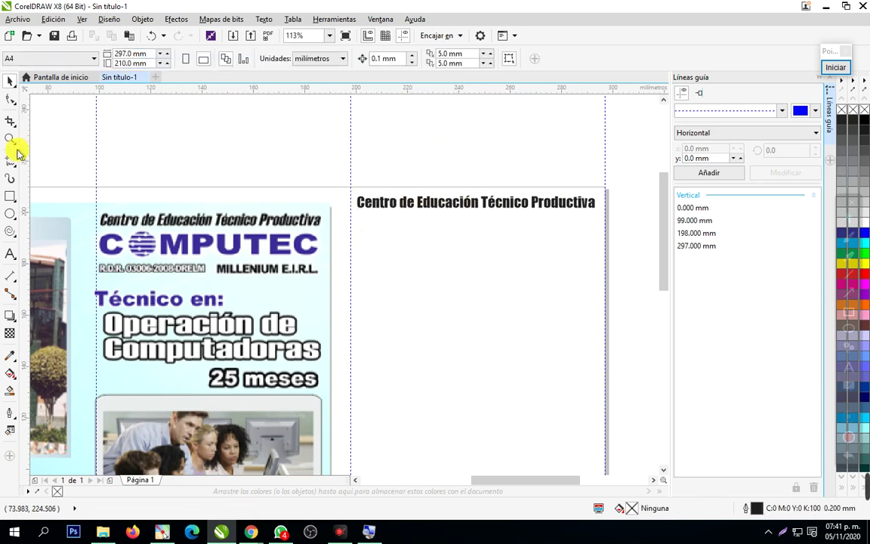
# Skew a copy of the heading so its letters lean right, and place the slanted copy below the upright original
pyautogui.click(10, 138)
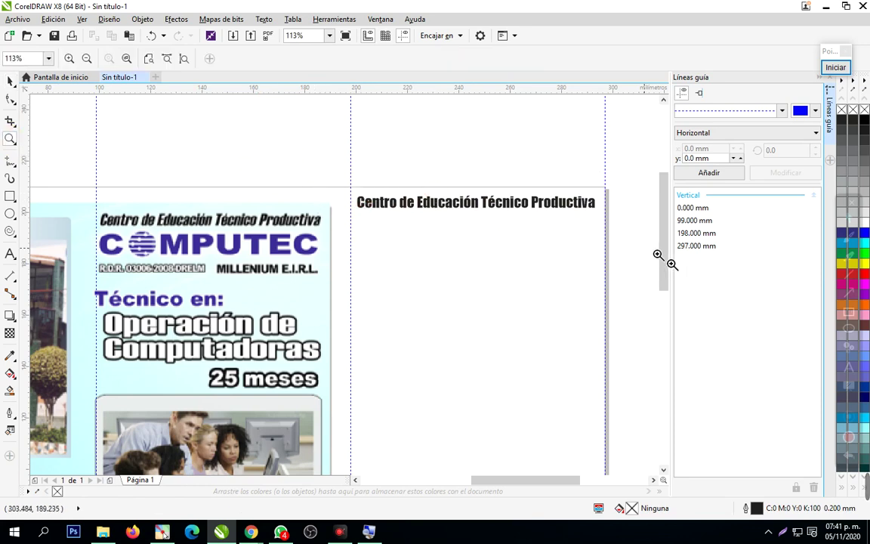
pyautogui.click(445, 213)
pyautogui.click(10, 81)
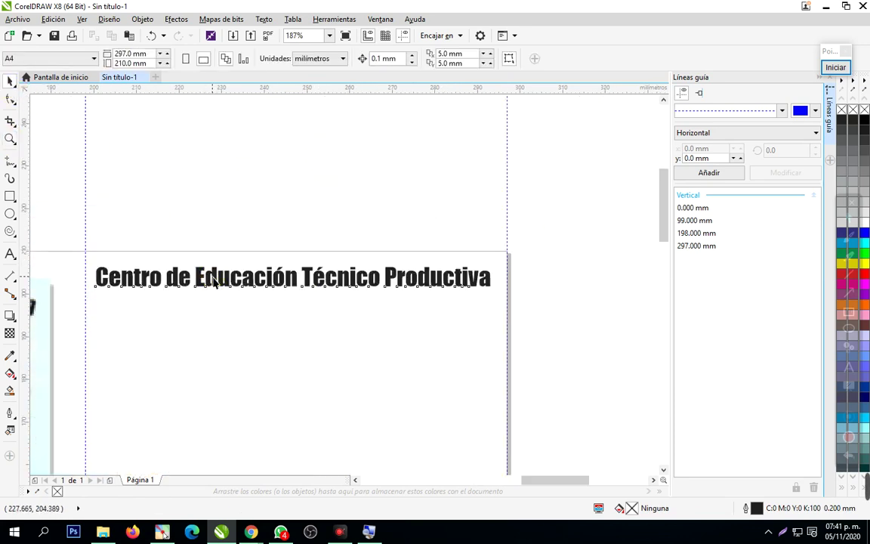
pyautogui.click(314, 278)
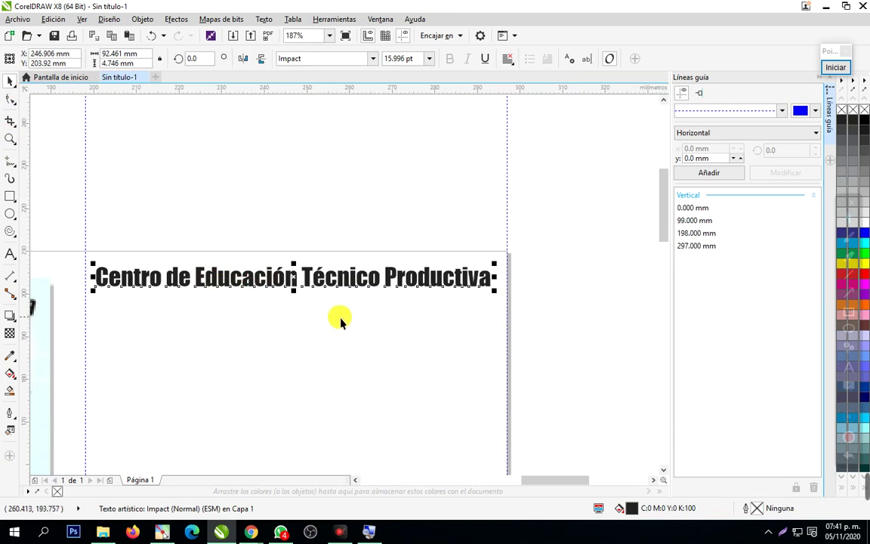
pyautogui.click(291, 279)
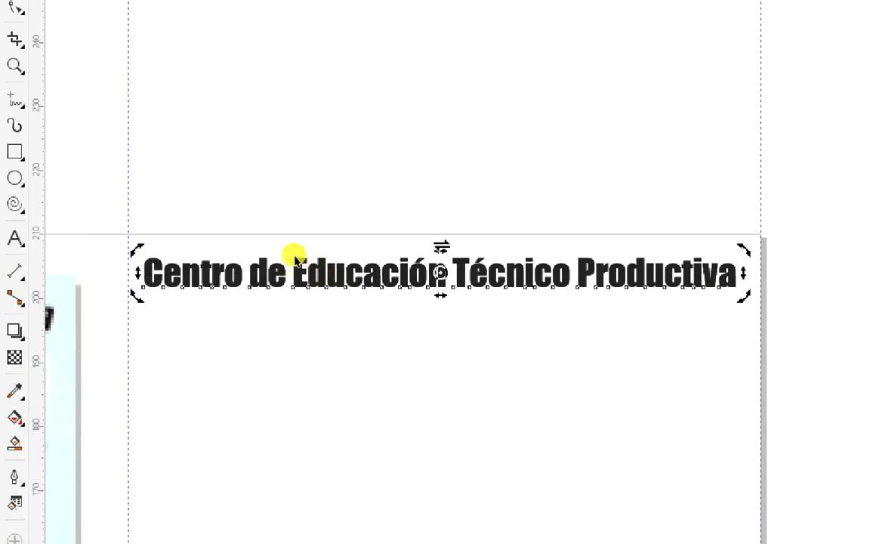
pyautogui.moveTo(440, 249); pyautogui.dragTo(472, 252)
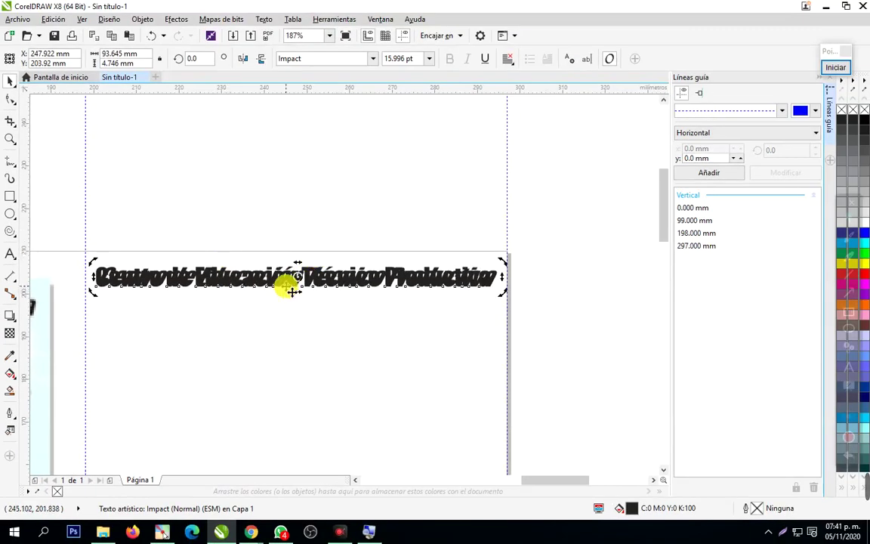
pyautogui.click(293, 305)
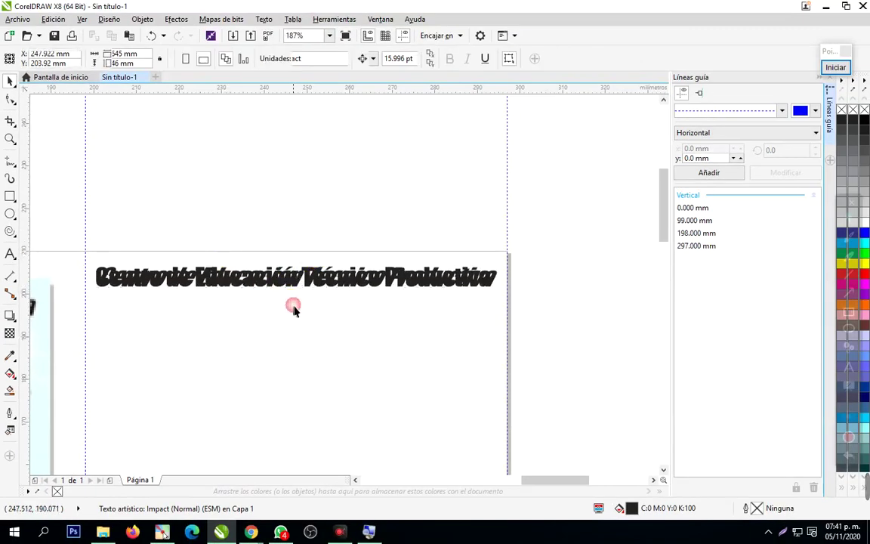
pyautogui.moveTo(295, 281); pyautogui.dragTo(300, 310)
# Delete the upright heading and raise the slanted copy toward the page's upper edge
pyautogui.click(307, 277)
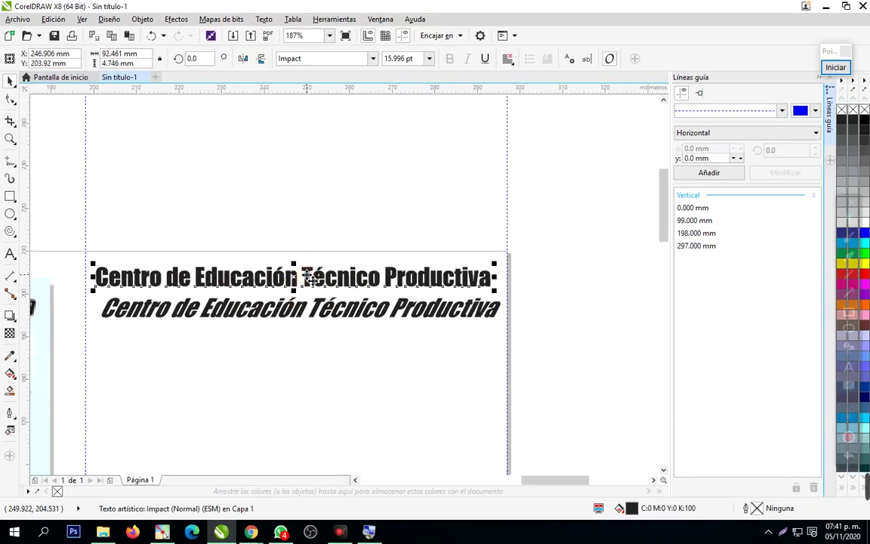
pyautogui.press('Delete')
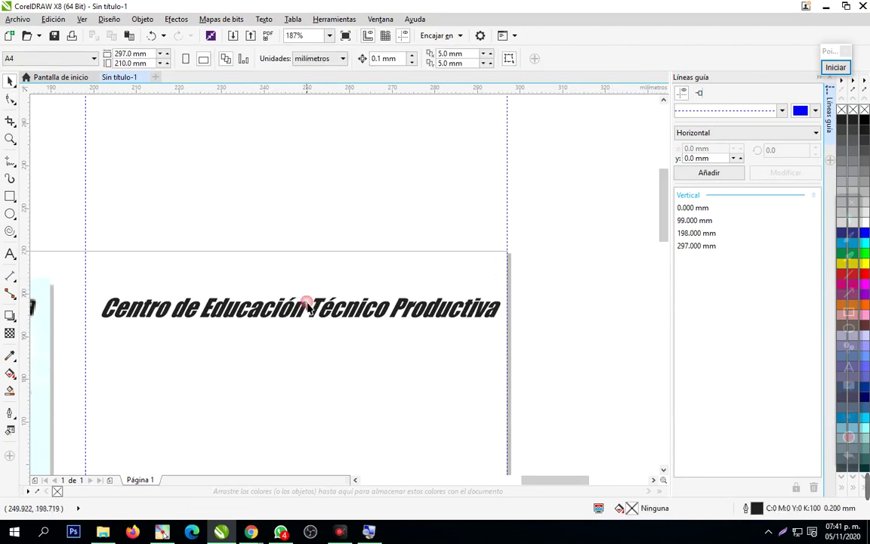
pyautogui.click(306, 308)
pyautogui.moveTo(307, 315); pyautogui.dragTo(303, 295)
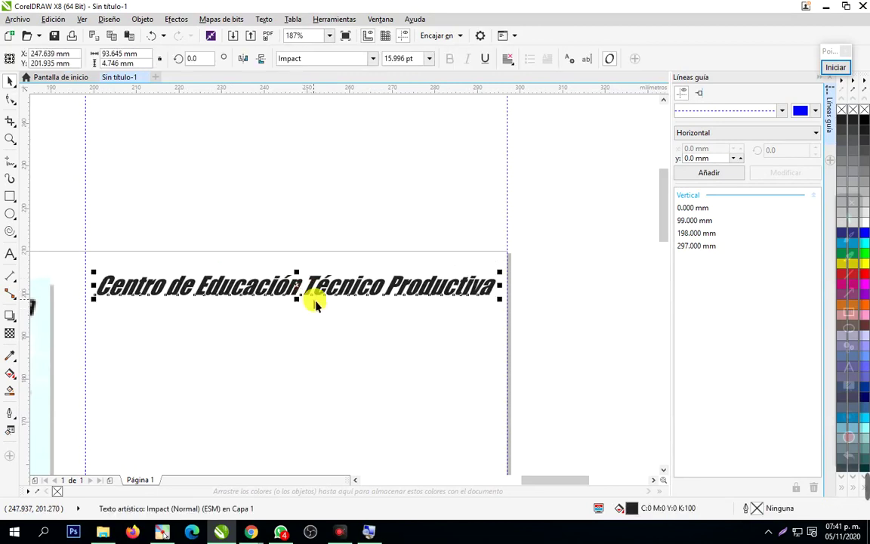
# Skew the slanted heading slightly back to reduce its rightward lean
pyautogui.click(331, 328)
pyautogui.click(340, 286)
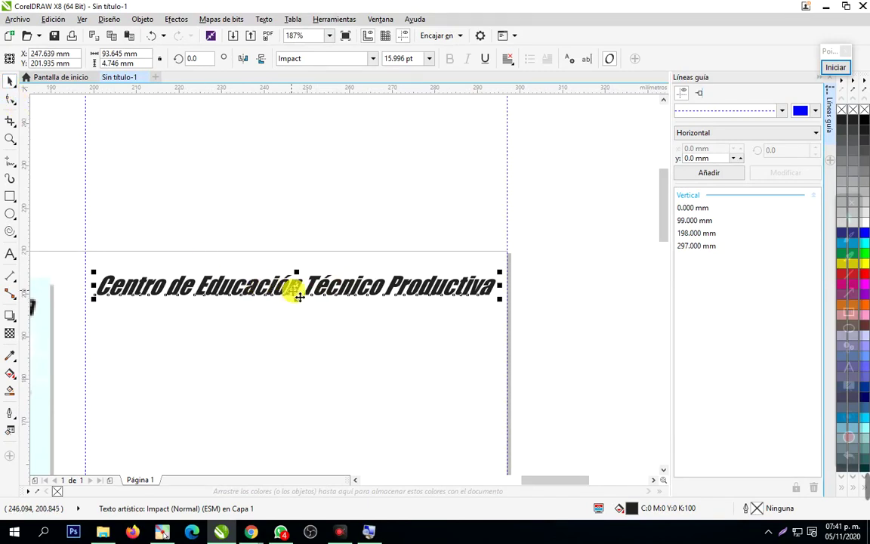
pyautogui.click(299, 284)
pyautogui.moveTo(295, 272); pyautogui.dragTo(288, 277)
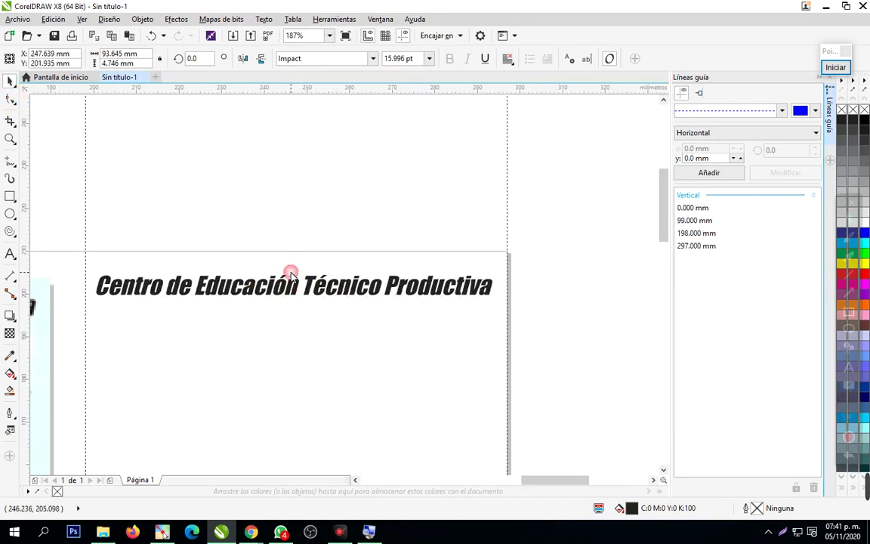
pyautogui.click(335, 343)
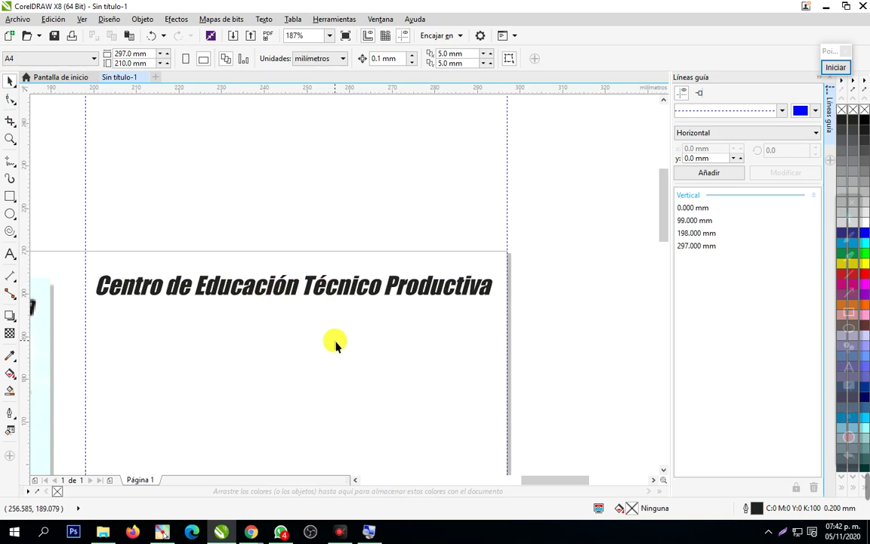
# Raise the slanted heading closer to the page's upper edge, keeping it between the third panel's guides
pyautogui.click(10, 138)
pyautogui.rightClick(122, 160)
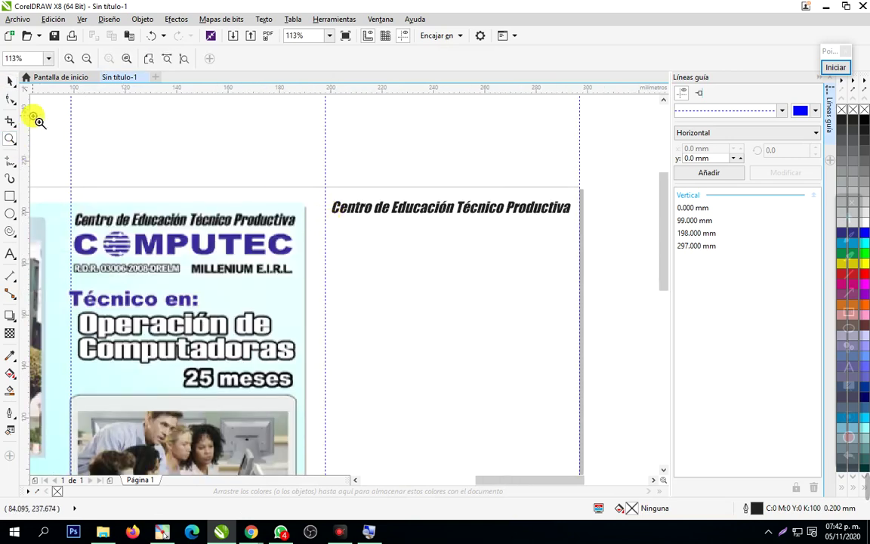
pyautogui.click(11, 81)
pyautogui.click(273, 173)
pyautogui.moveTo(452, 204); pyautogui.dragTo(454, 197)
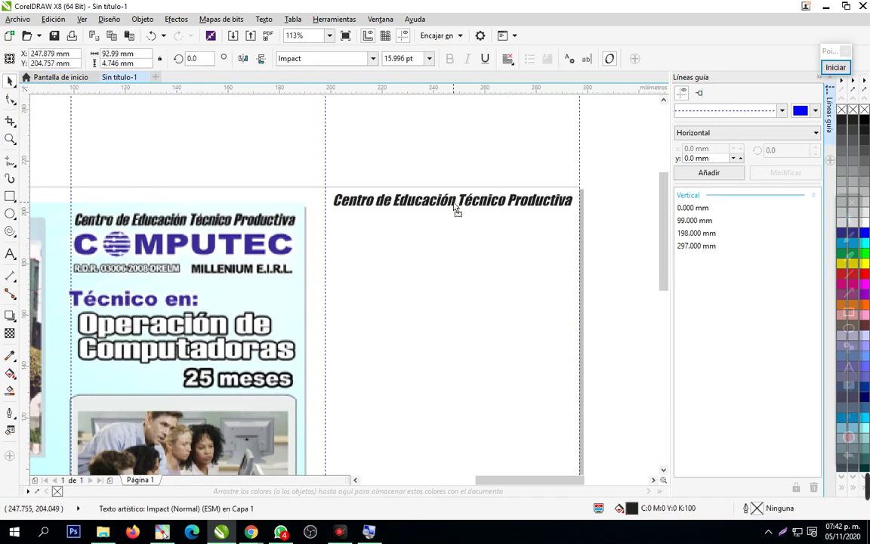
pyautogui.click(400, 269)
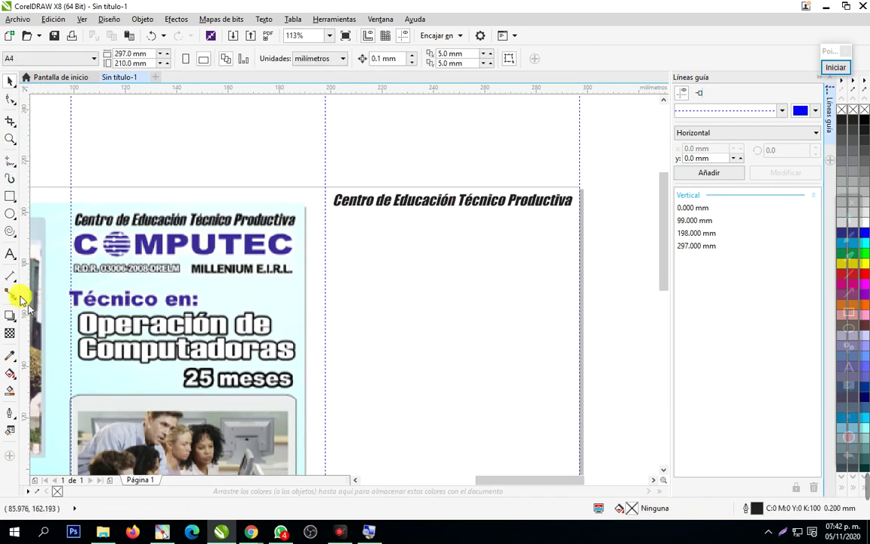
# Add the artistic text "COMPUTEC" in Arial below the heading and enlarge it proportionally to about 36 pt
pyautogui.click(11, 256)
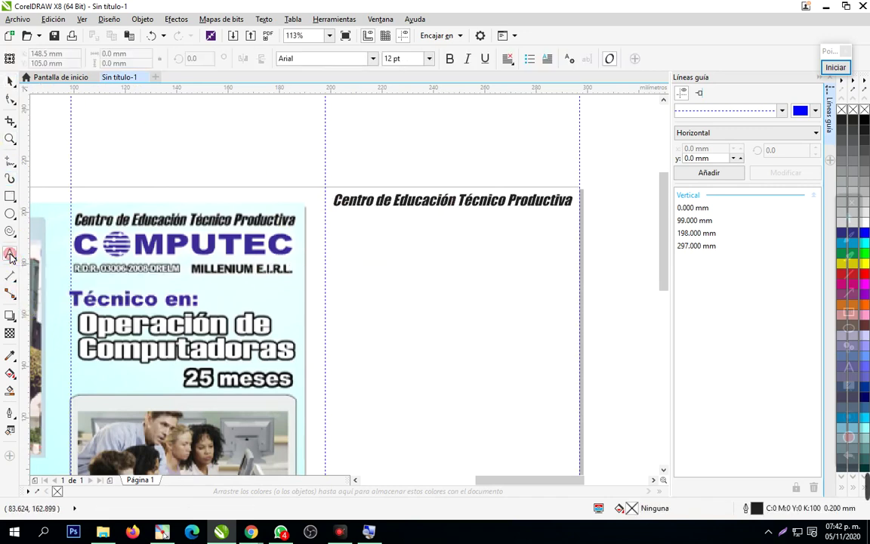
pyautogui.click(337, 237)
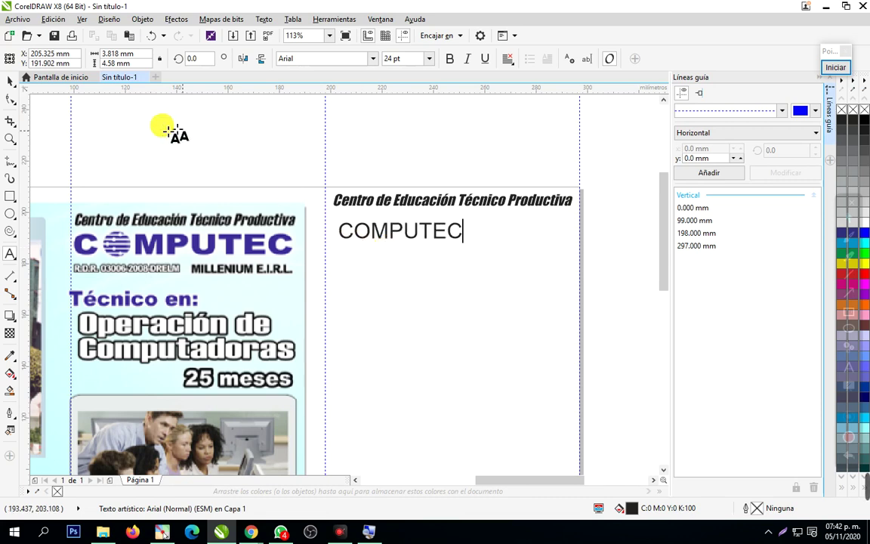
pyautogui.click(10, 81)
pyautogui.moveTo(466, 242); pyautogui.dragTo(551, 256)
# Try to set the COMPUTEC text's font to Arial Rounded MT Bold
pyautogui.click(321, 58)
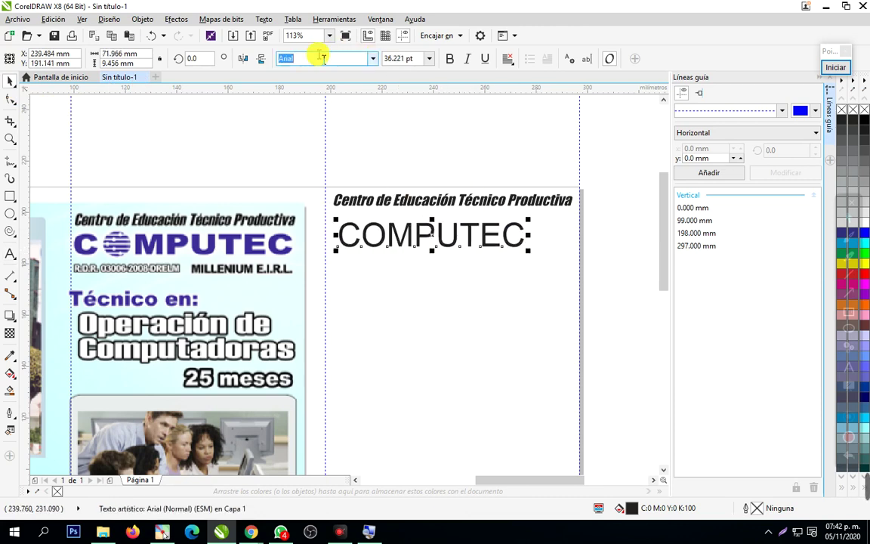
pyautogui.write('B')
pyautogui.press('BackSpace')
pyautogui.press('BackSpace')
pyautogui.write('R')
pyautogui.press('Return')
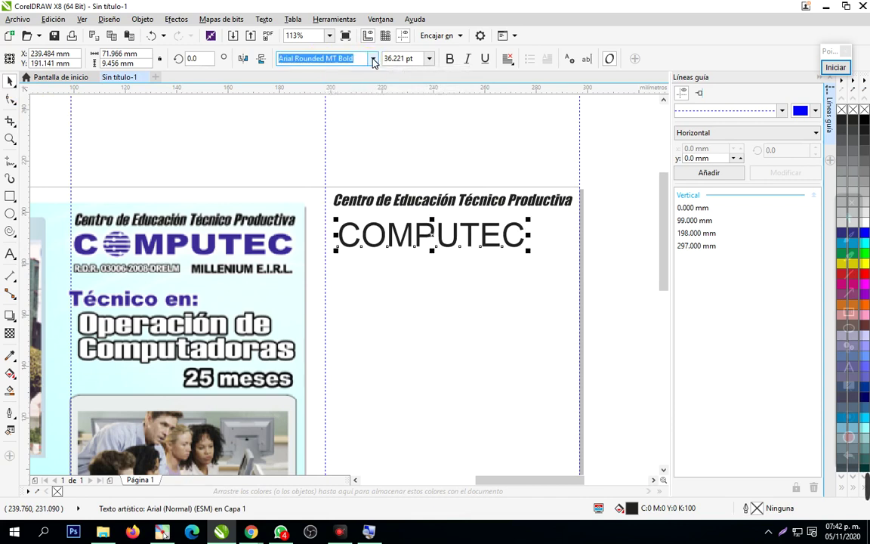
# Set the COMPUTEC text's font to Cooper Black and enlarge it proportionally to about 43 pt, nearly matching the heading's width
pyautogui.click(373, 59)
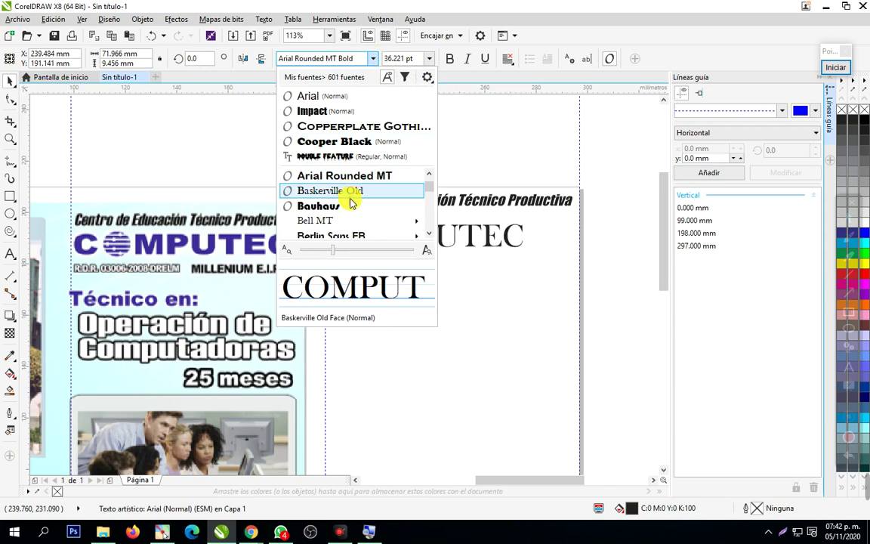
pyautogui.click(364, 141)
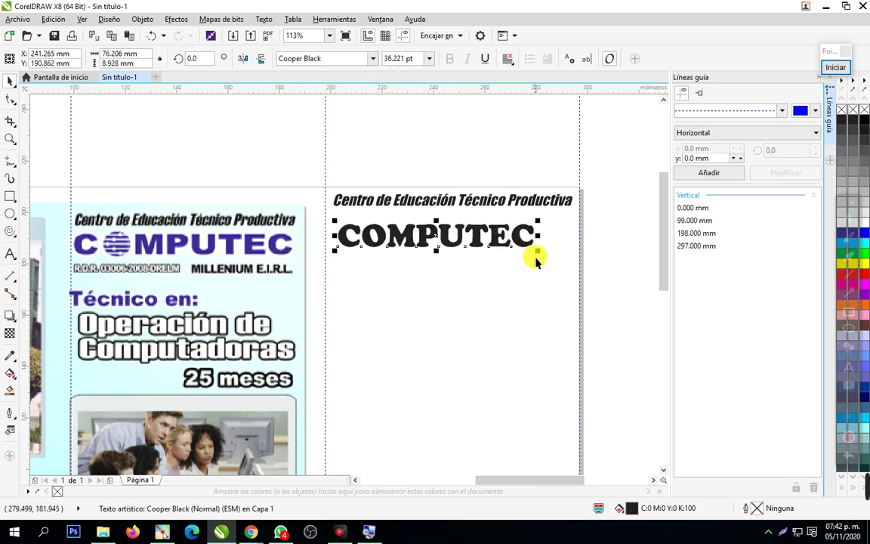
pyautogui.moveTo(539, 255); pyautogui.dragTo(559, 258)
pyautogui.click(514, 287)
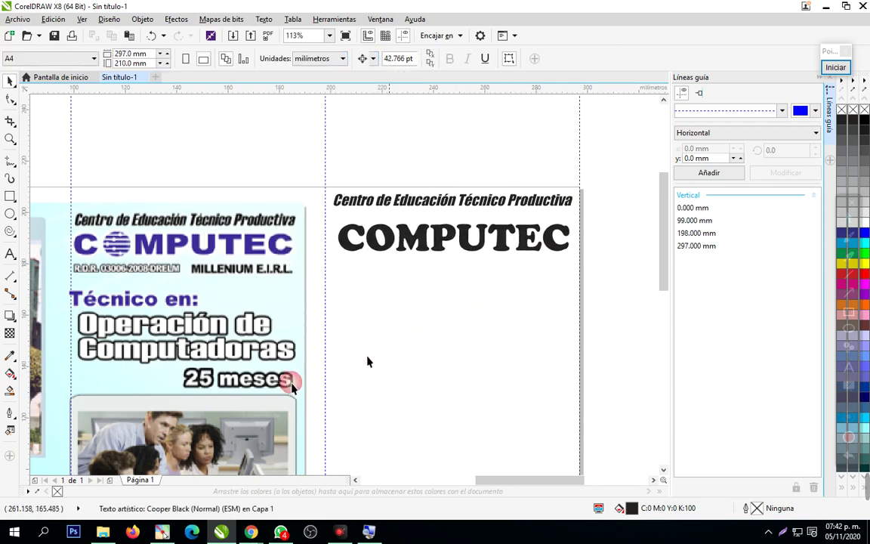
# Switch to the Google Meet window, admit the waiting participant to the meeting, and return to CorelDRAW
pyautogui.click(250, 532)
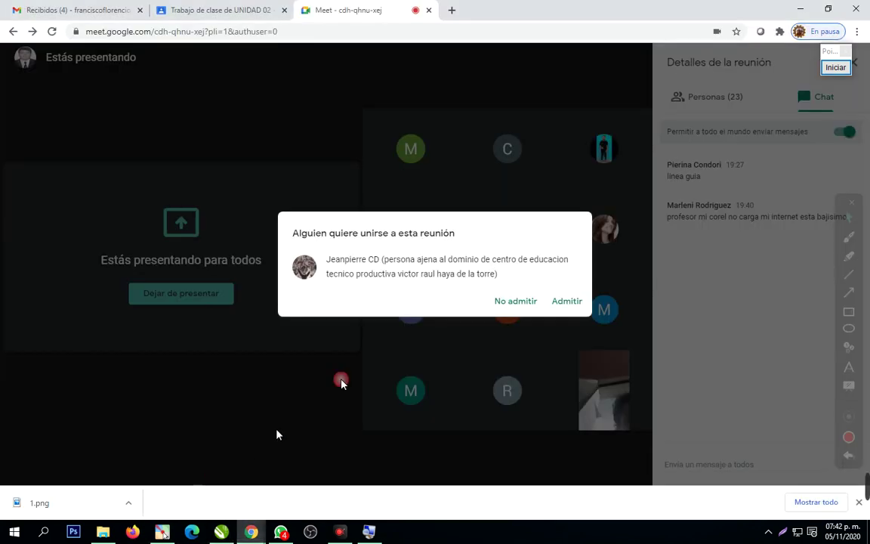
pyautogui.click(572, 302)
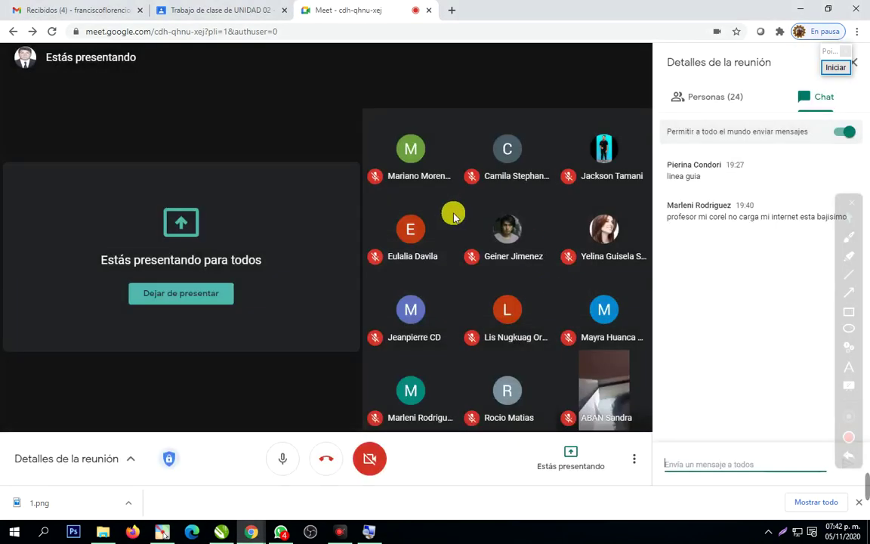
pyautogui.moveTo(261, 534)
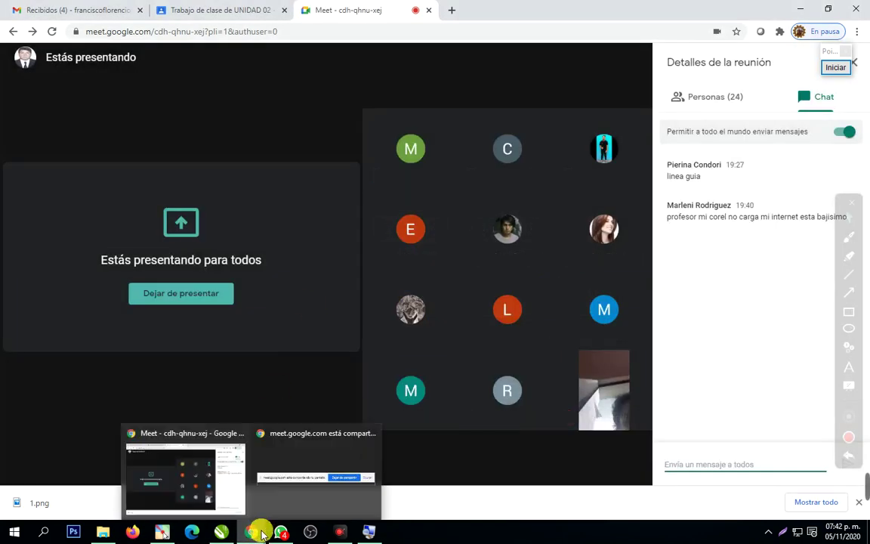
pyautogui.click(213, 491)
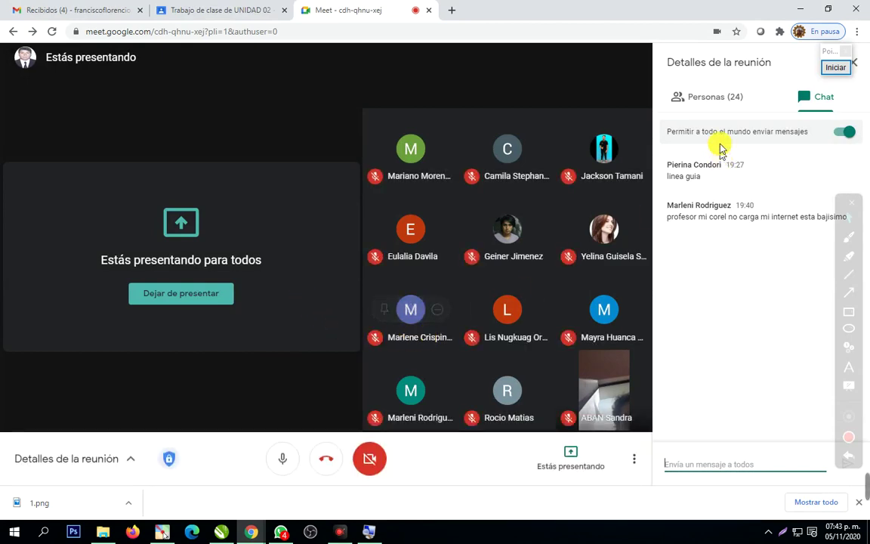
pyautogui.moveTo(253, 534)
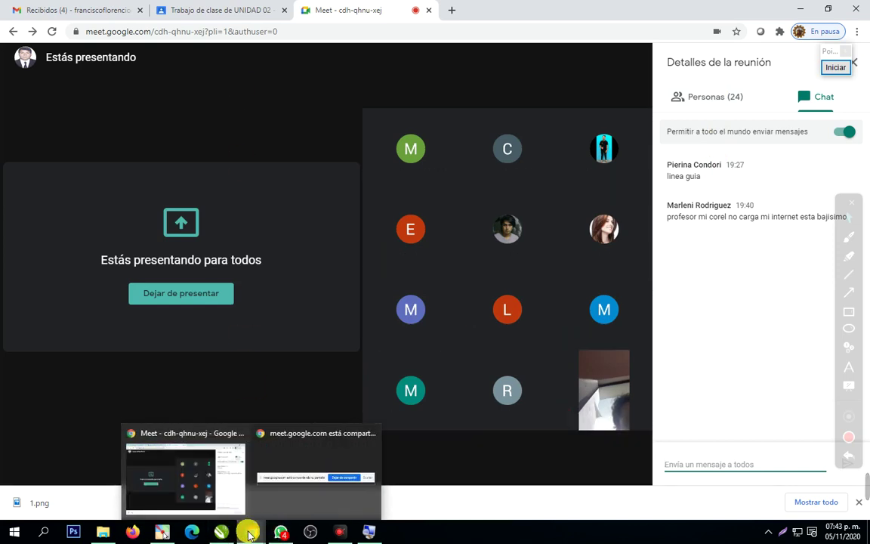
pyautogui.moveTo(225, 530)
pyautogui.click(226, 483)
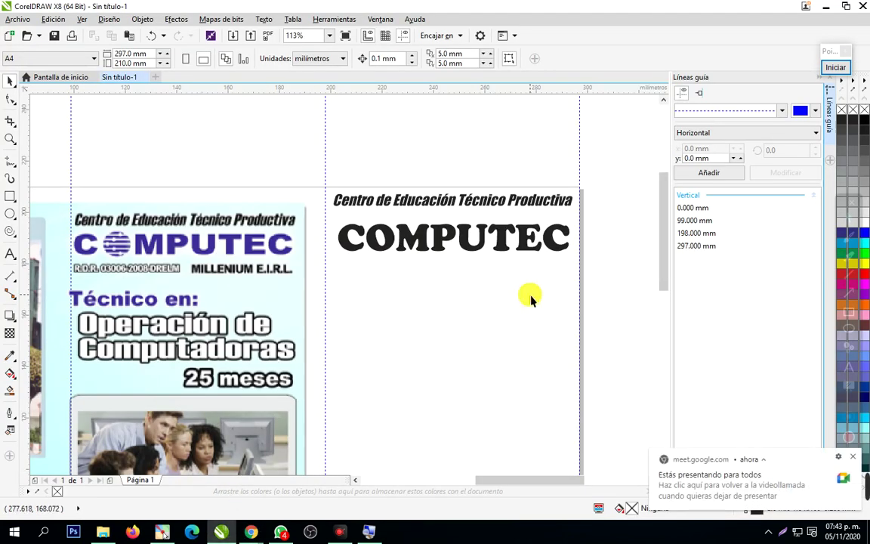
# Reduce the COMPUTEC text proportionally to about 31 pt
pyautogui.click(558, 249)
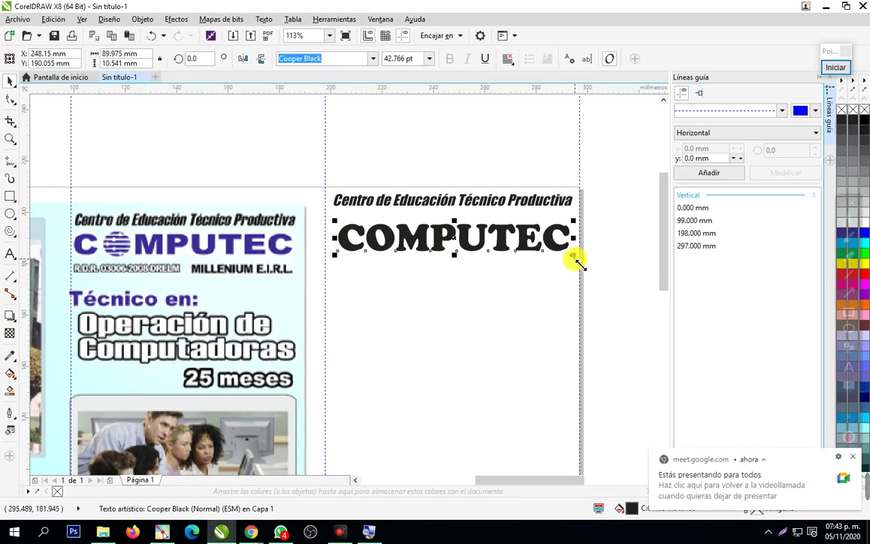
pyautogui.moveTo(576, 261)
pyautogui.mouseDown()
pyautogui.moveTo(554, 248)
pyautogui.moveTo(561, 254)
pyautogui.mouseUp()
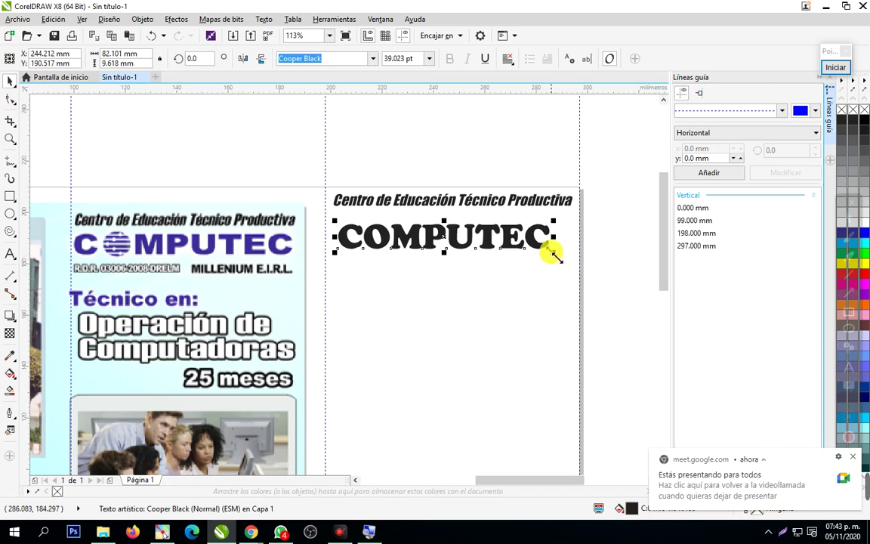
pyautogui.moveTo(555, 256); pyautogui.dragTo(530, 247)
# Widen the letter spacing of COMPUTEC with the Shape tool to about 77 mm overall and place the spaced text below the original
pyautogui.click(10, 138)
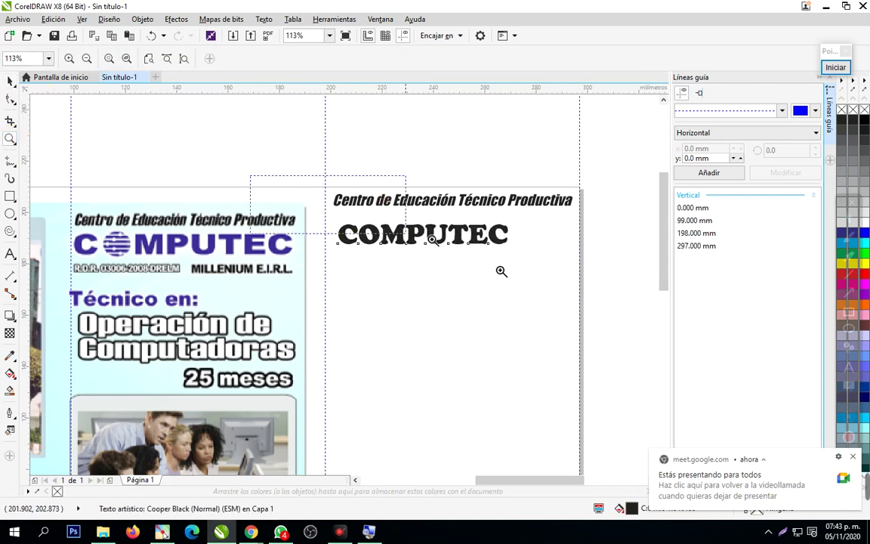
pyautogui.click(639, 318)
pyautogui.click(10, 80)
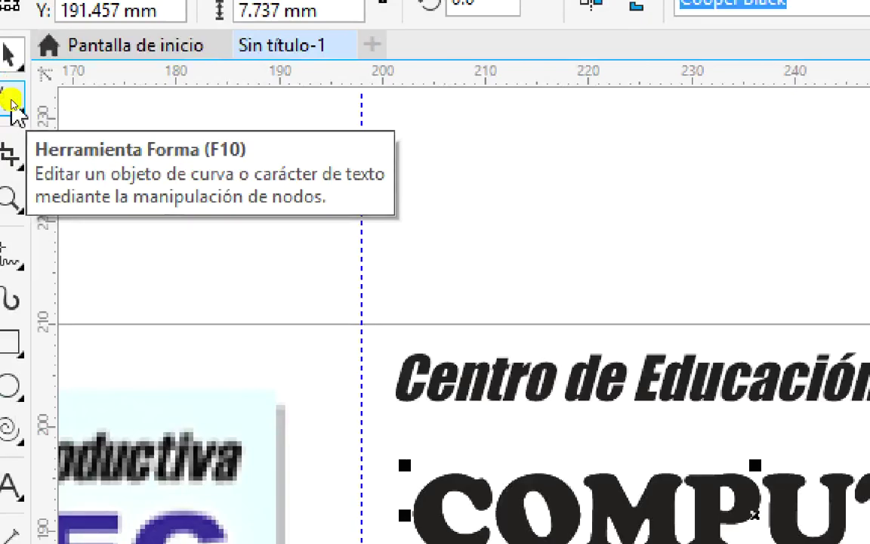
pyautogui.click(10, 102)
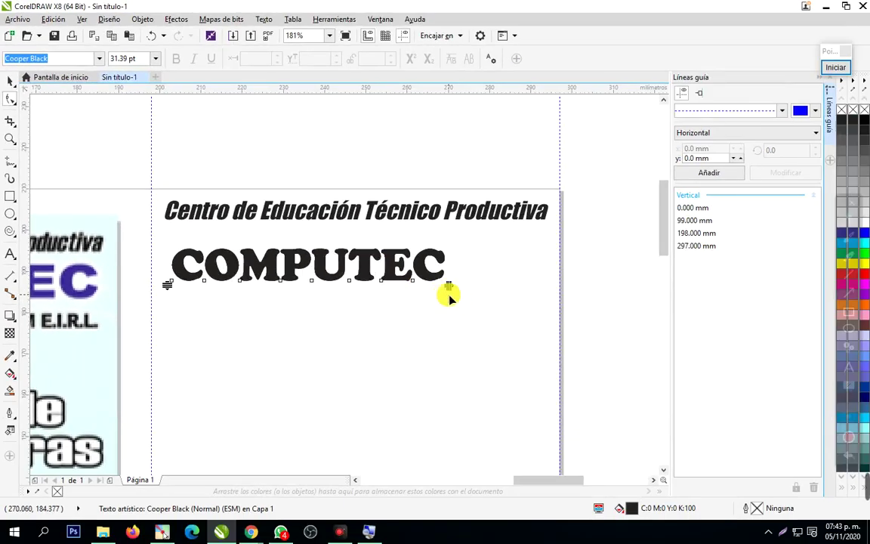
pyautogui.moveTo(449, 287); pyautogui.dragTo(493, 287)
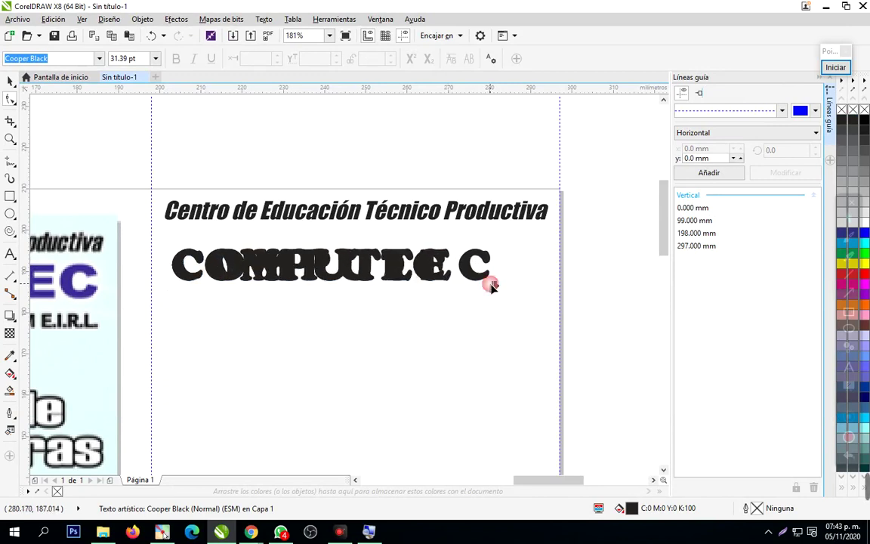
pyautogui.click(10, 82)
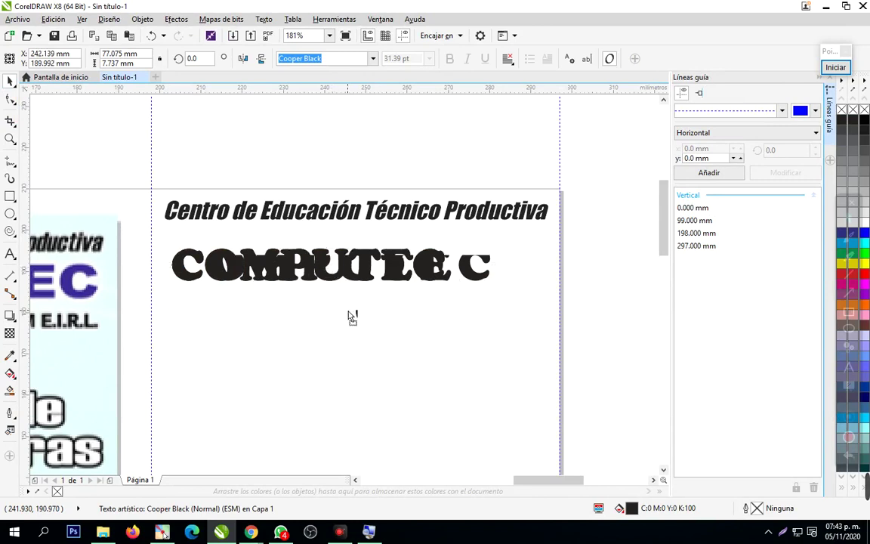
pyautogui.moveTo(352, 317); pyautogui.dragTo(355, 325)
# Delete the tightly spaced COMPUTEC text, keeping only the widely spaced one
pyautogui.click(343, 278)
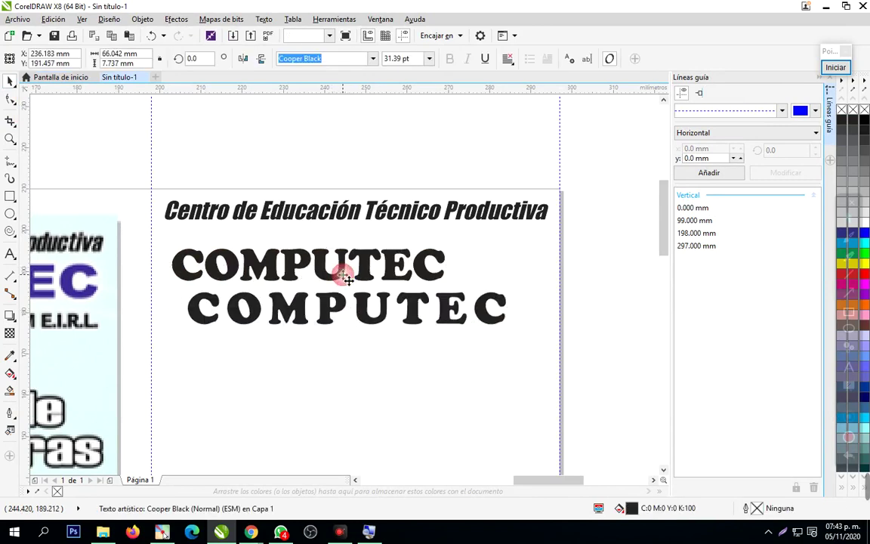
pyautogui.doubleClick(344, 278)
pyautogui.press('Delete')
pyautogui.click(10, 82)
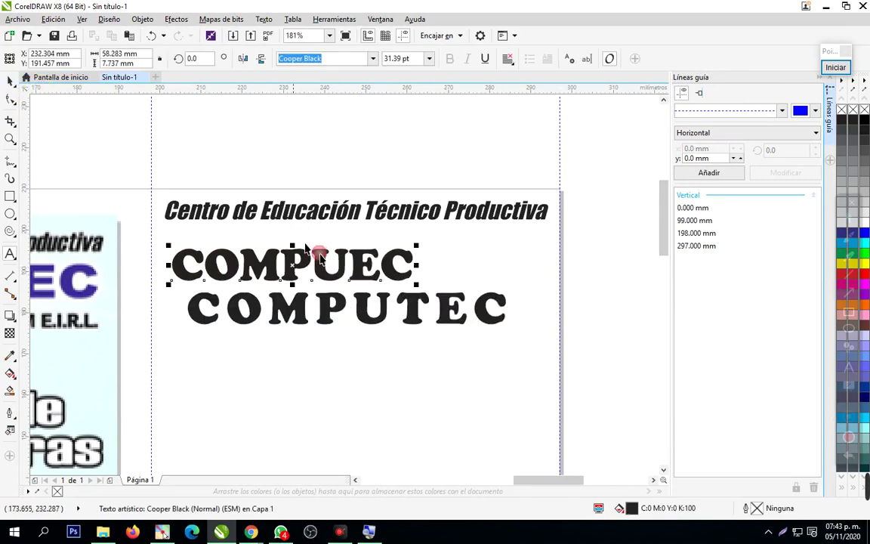
pyautogui.click(324, 270)
pyautogui.press('Delete')
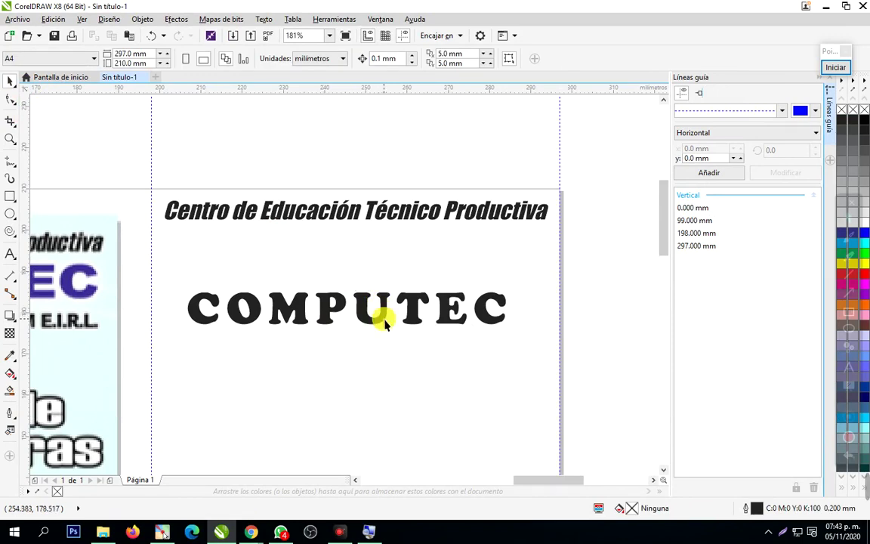
# Move the spaced COMPUTEC text up beneath the slanted heading and enlarge it proportionally to about 36 pt, nearly matching the heading's width
pyautogui.moveTo(384, 323); pyautogui.dragTo(377, 293)
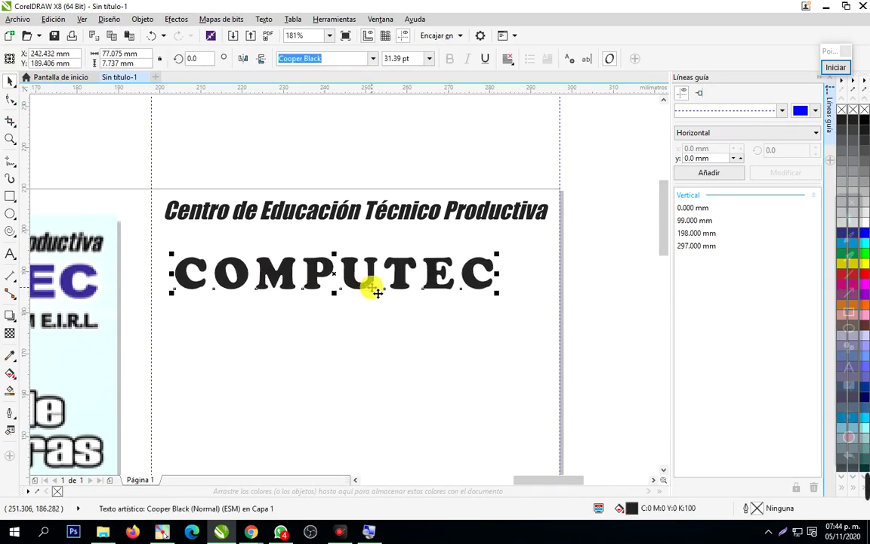
pyautogui.click(380, 336)
pyautogui.click(11, 139)
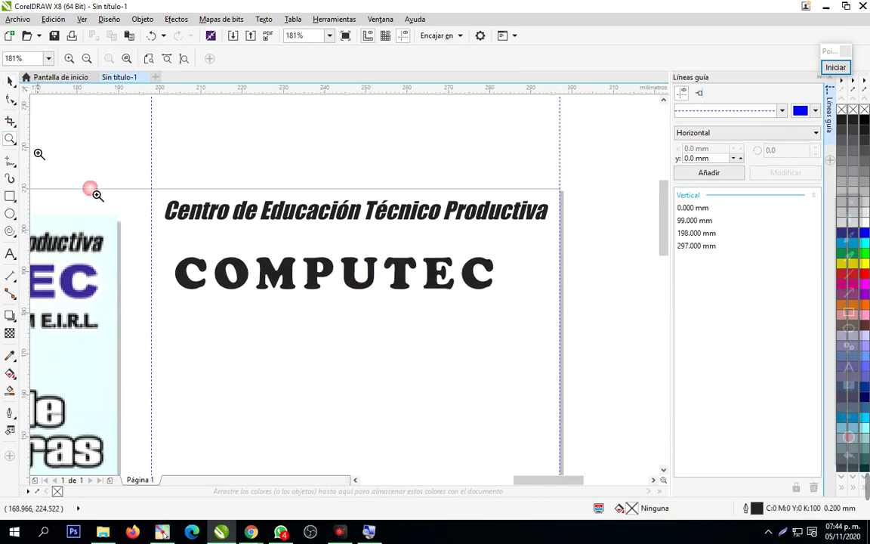
pyautogui.rightClick(314, 341)
pyautogui.rightClick(312, 335)
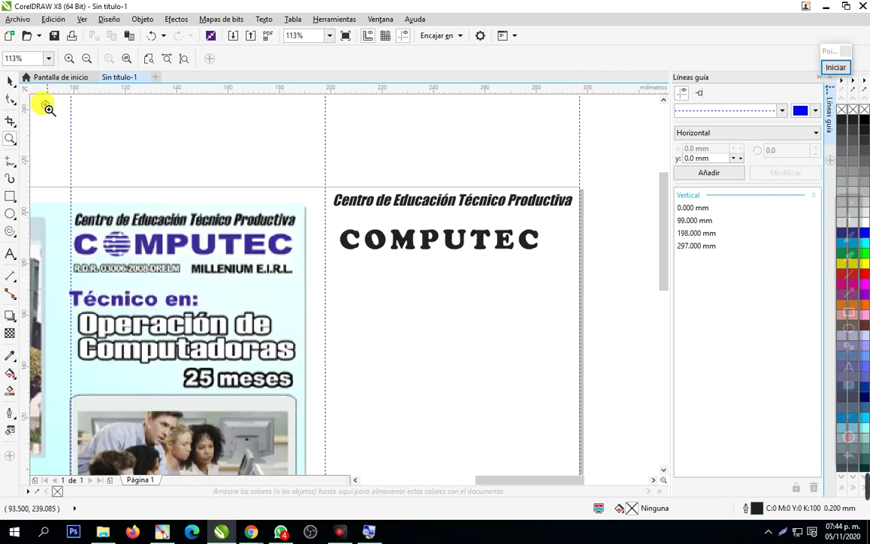
pyautogui.click(11, 81)
pyautogui.click(538, 253)
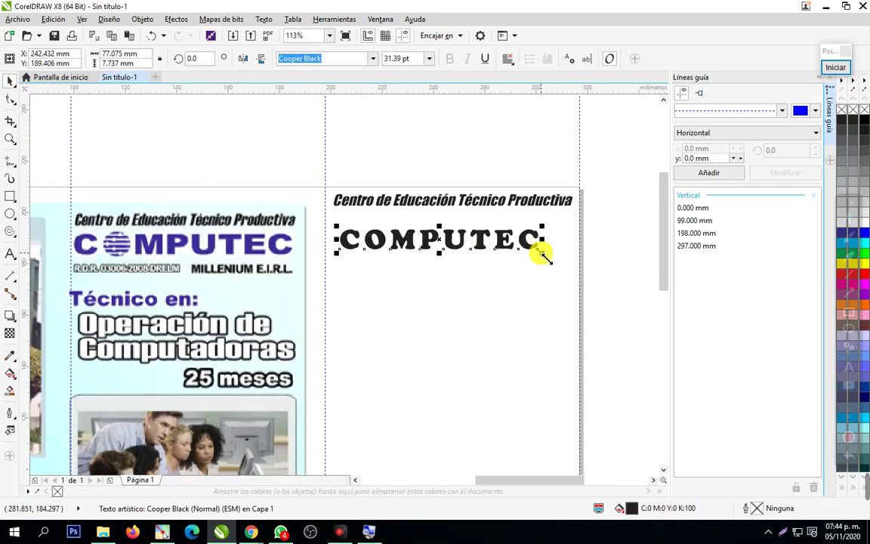
pyautogui.moveTo(544, 257)
pyautogui.mouseDown()
pyautogui.moveTo(563, 263)
pyautogui.moveTo(524, 246)
pyautogui.mouseUp()
# Move the annotation toolbar off the colour palette and fill the COMPUTEC text with blue, C:100 M:100 Y:0 K:0
pyautogui.moveTo(863, 240)
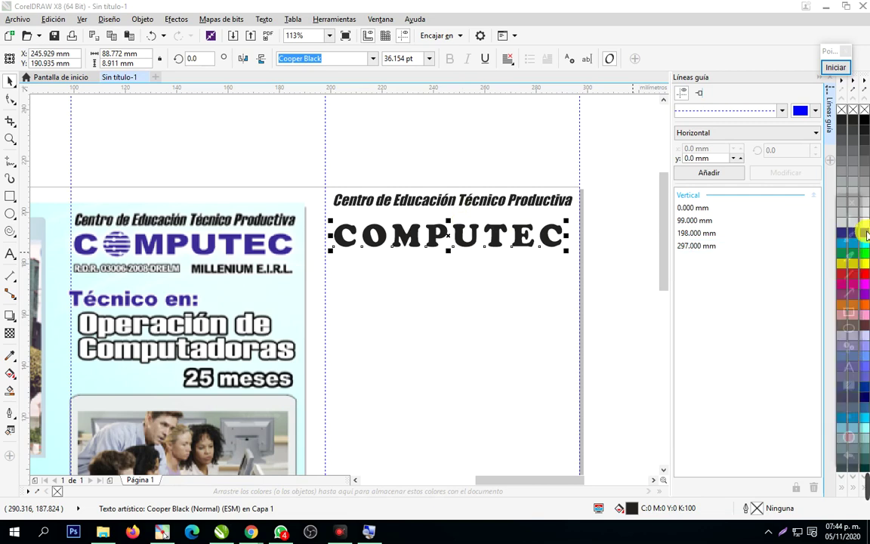
pyautogui.click(544, 306)
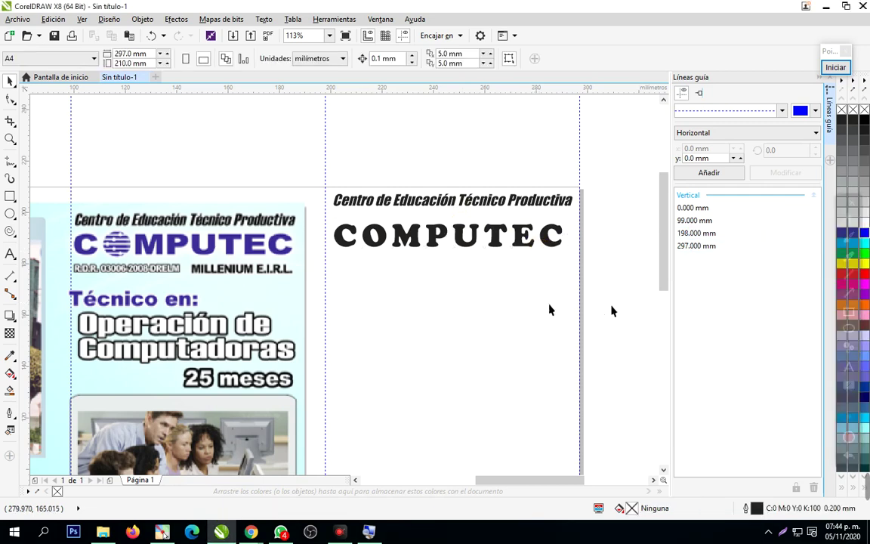
pyautogui.moveTo(846, 204); pyautogui.dragTo(754, 201)
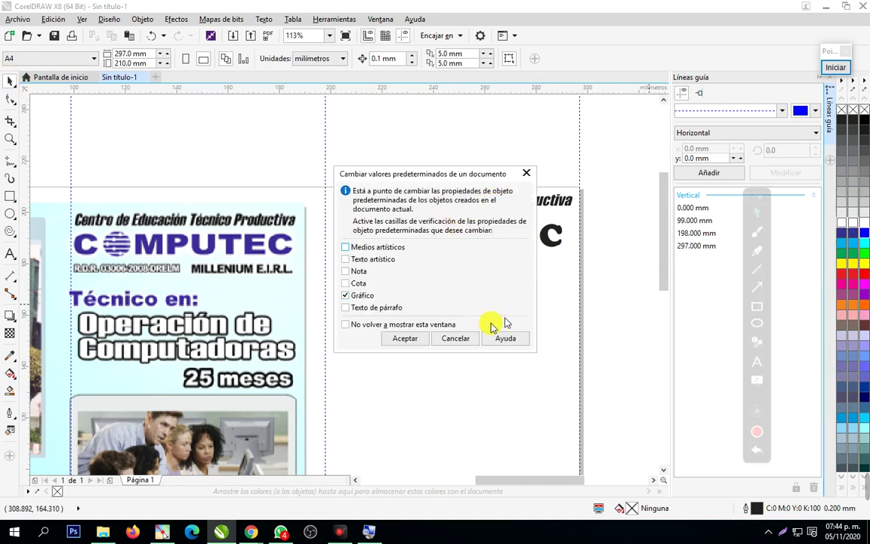
pyautogui.click(461, 337)
pyautogui.click(496, 243)
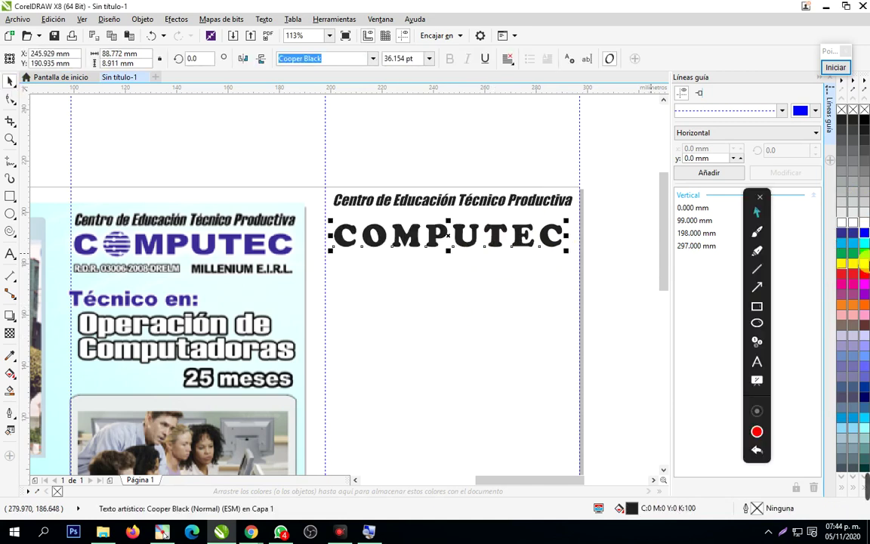
pyautogui.click(862, 233)
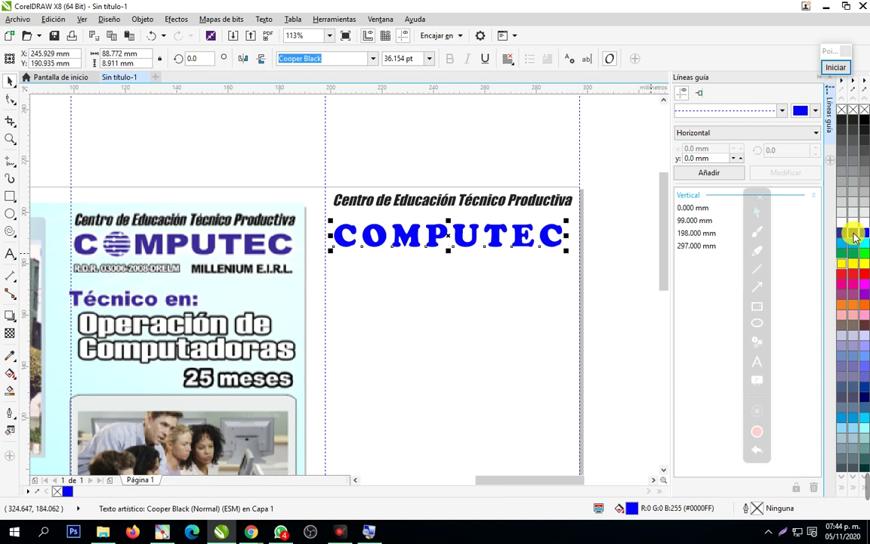
pyautogui.click(853, 236)
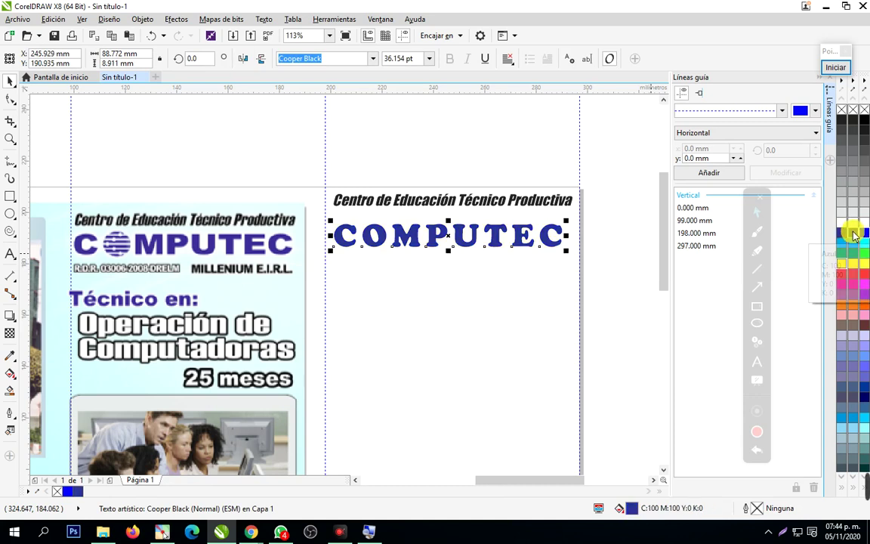
pyautogui.click(448, 281)
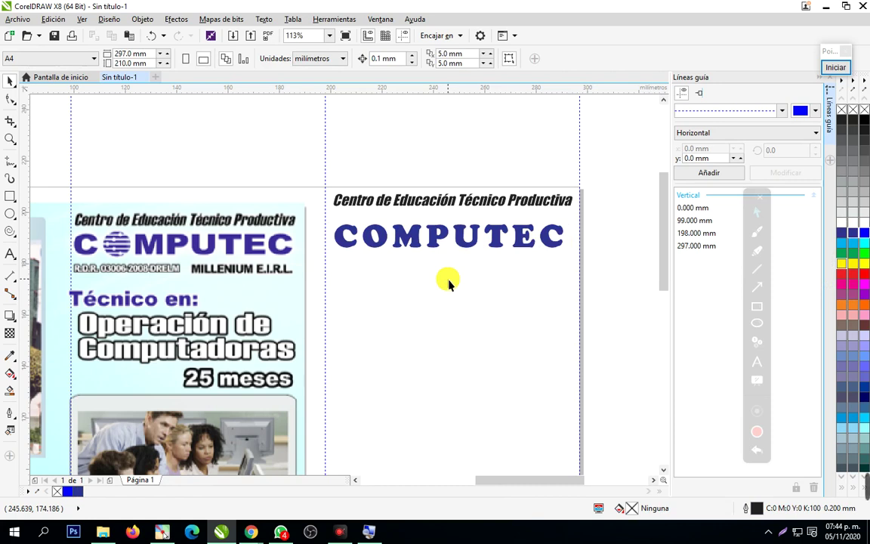
# Examine the striped globe that stands in for the letter O in the reference brochure's COMPUTEC logo
pyautogui.click(10, 138)
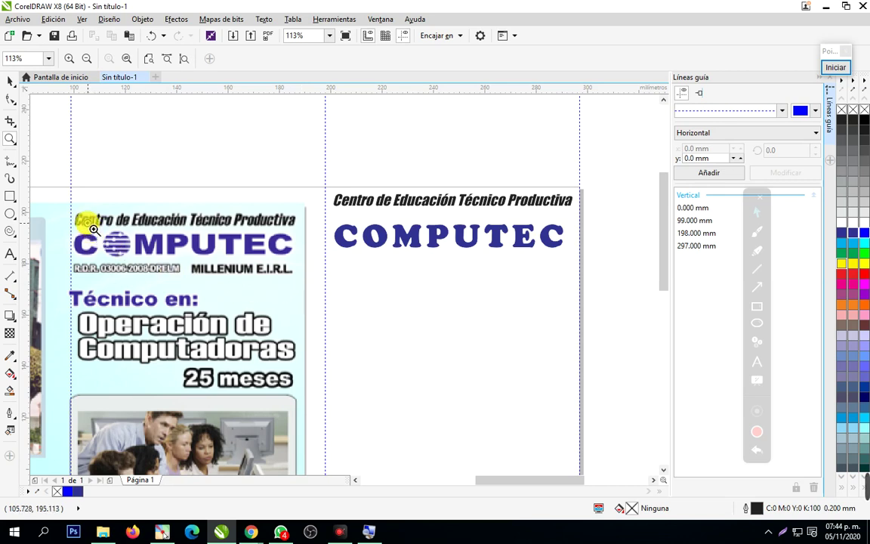
pyautogui.moveTo(82, 219); pyautogui.dragTo(168, 275)
pyautogui.rightClick(278, 278)
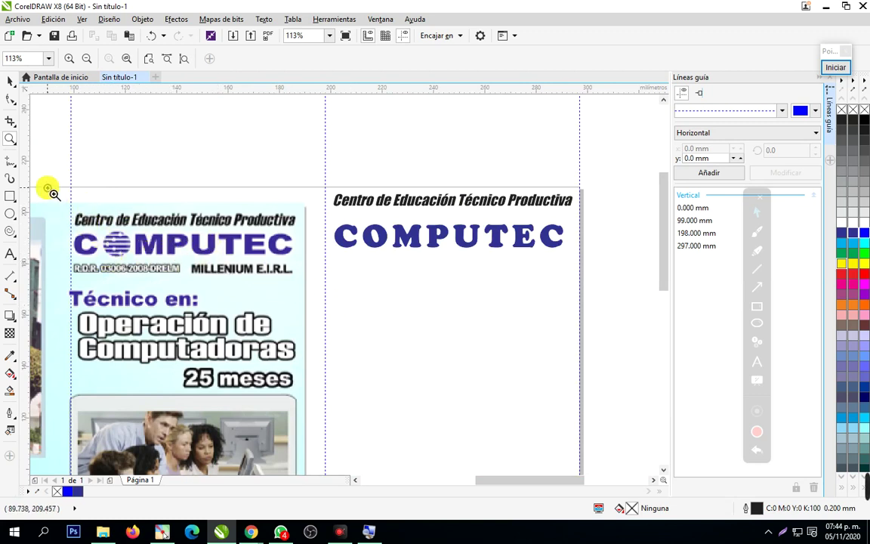
pyautogui.click(151, 271)
pyautogui.click(234, 339)
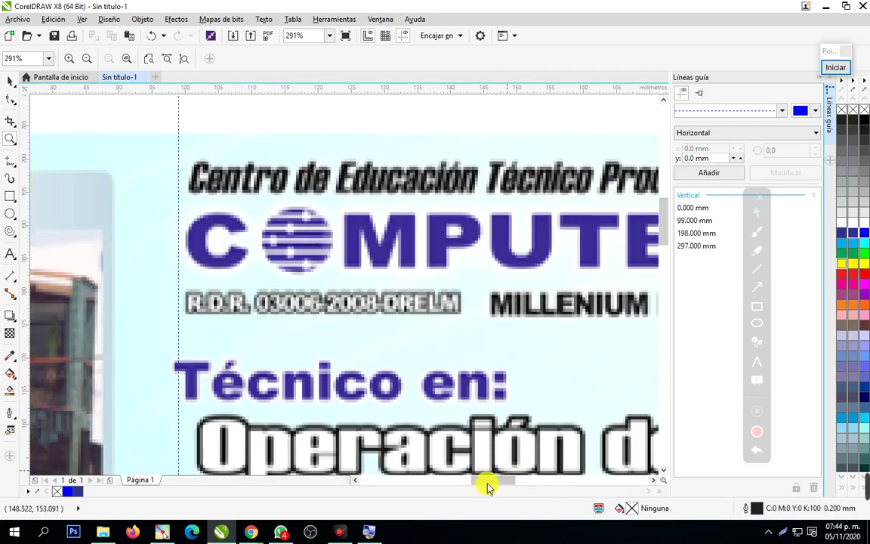
pyautogui.click(10, 81)
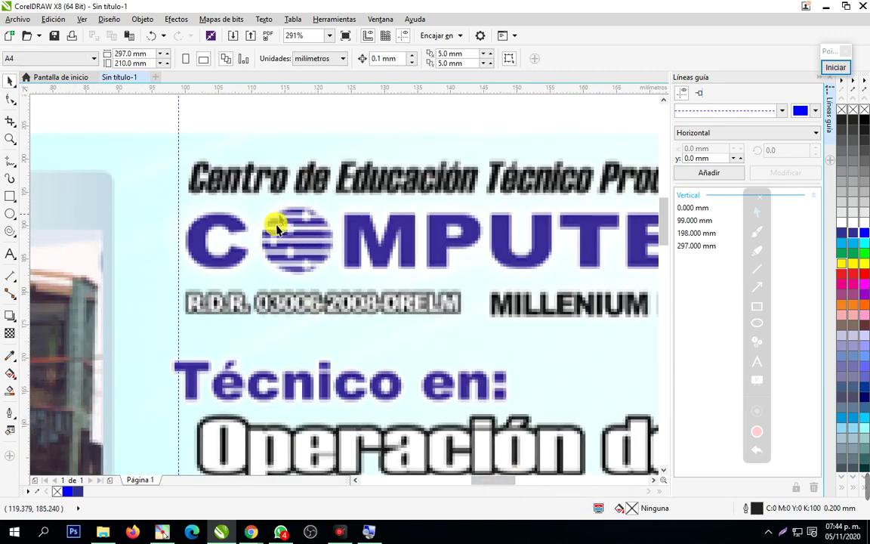
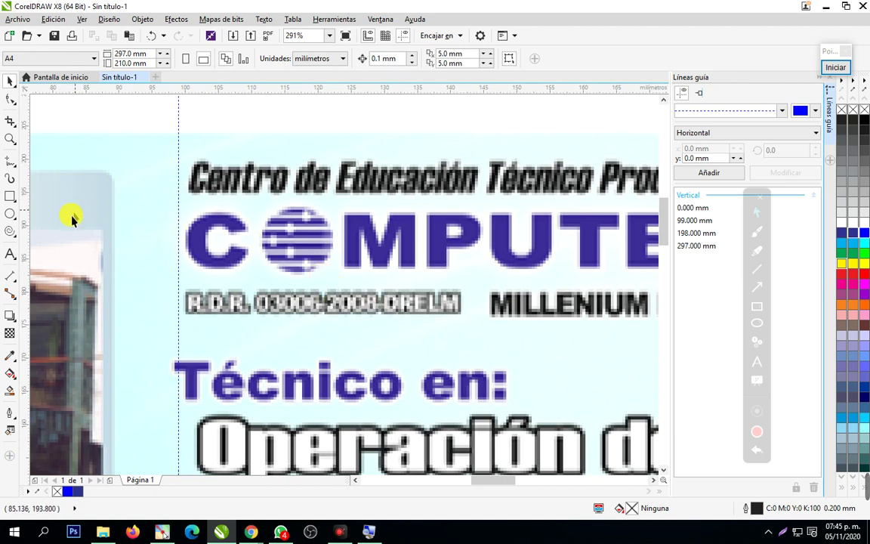
pyautogui.click(9, 215)
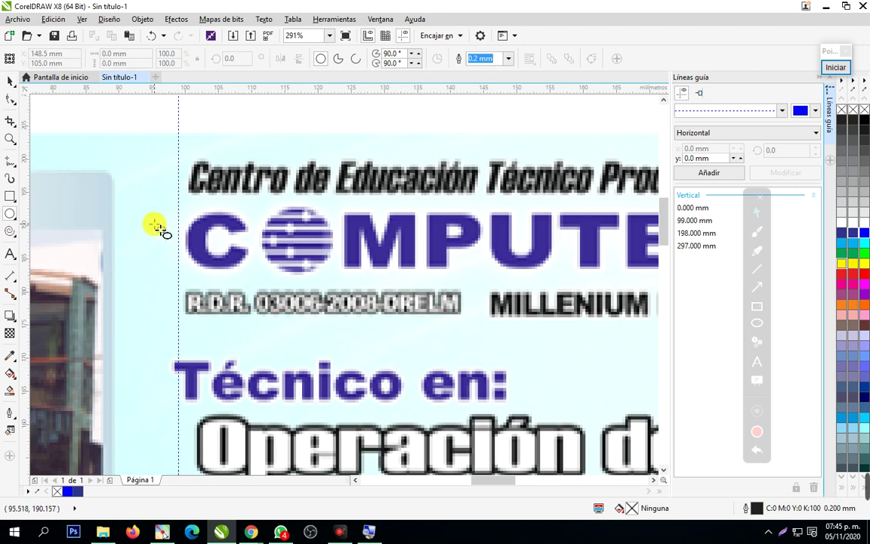
# Move the reference brochure image down and to the right so its cover panel lies below the new COMPUTEC title
pyautogui.click(11, 138)
pyautogui.rightClick(98, 181)
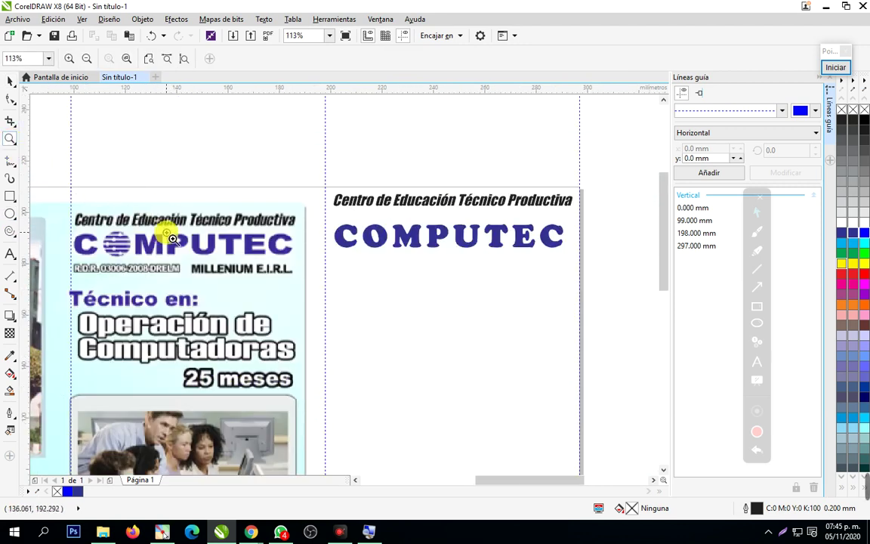
pyautogui.click(10, 81)
pyautogui.moveTo(179, 317); pyautogui.dragTo(391, 377)
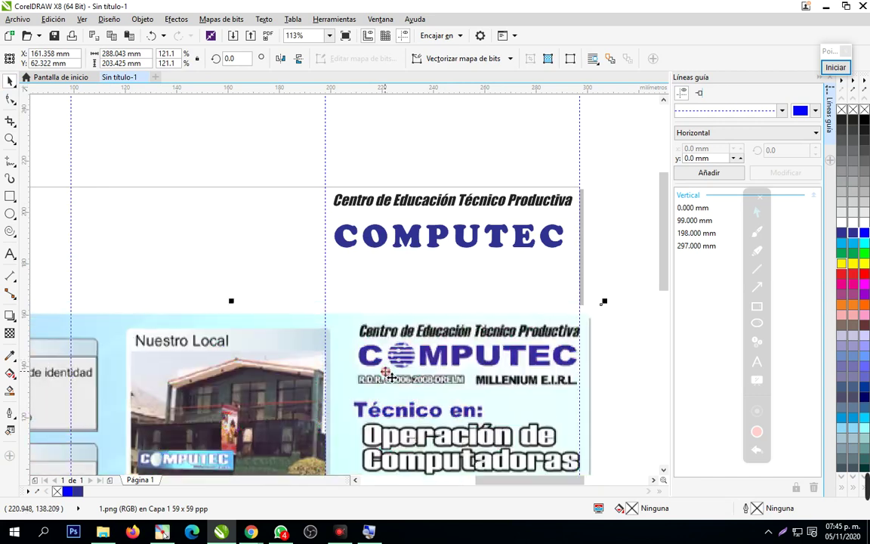
# Draw a circle about 14.9 mm wide and 14.1 mm high in the empty area beneath the blue COMPUTEC title
pyautogui.click(213, 238)
pyautogui.press('F7')
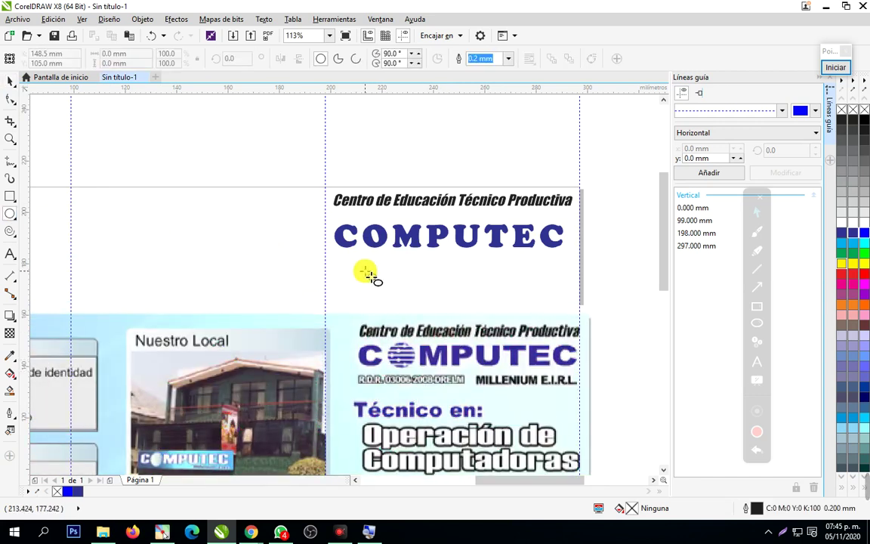
pyautogui.press('z')
pyautogui.moveTo(292, 171); pyautogui.dragTo(583, 436)
pyautogui.moveTo(135, 97); pyautogui.dragTo(567, 420)
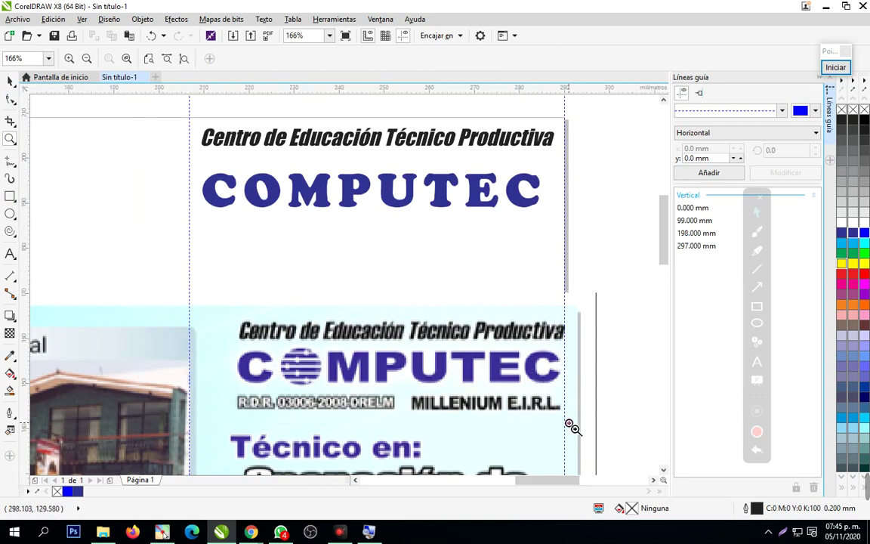
pyautogui.click(10, 81)
pyautogui.moveTo(281, 331); pyautogui.dragTo(284, 338)
pyautogui.press('Escape')
pyautogui.click(10, 214)
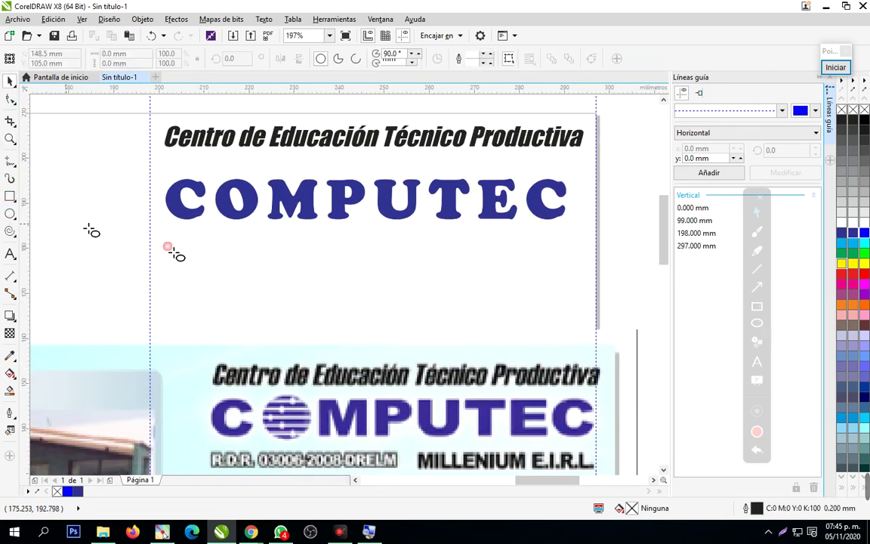
pyautogui.moveTo(251, 254); pyautogui.dragTo(319, 318)
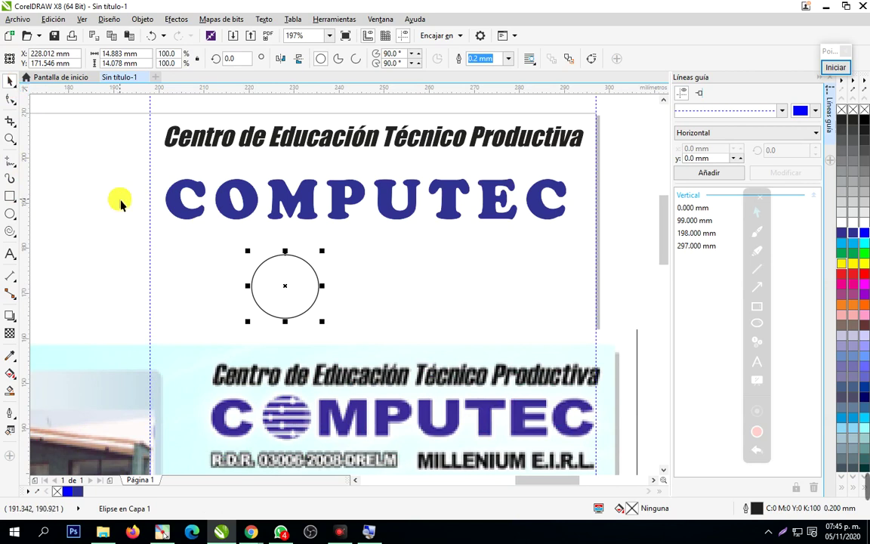
# Fill and outline the new circle with blue, C:100 M:100 Y:0 K:0
pyautogui.click(322, 323)
pyautogui.click(306, 315)
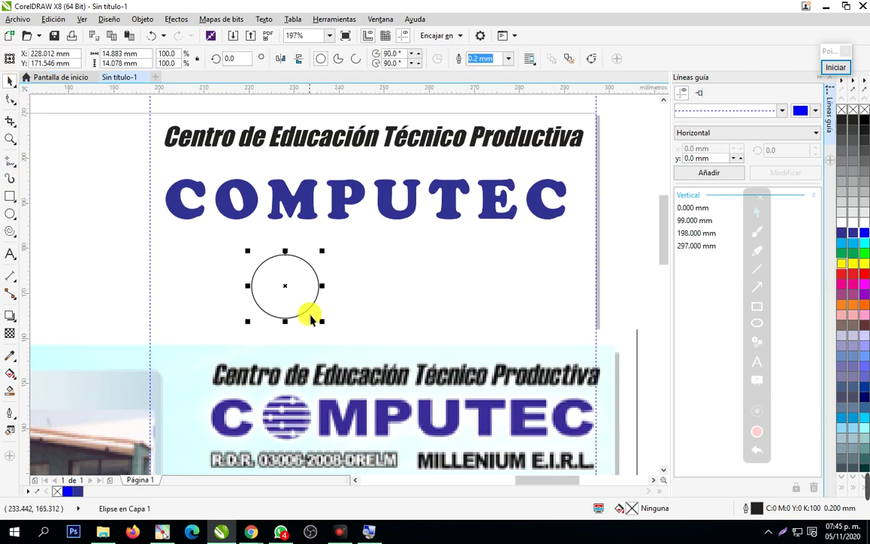
pyautogui.click(856, 236)
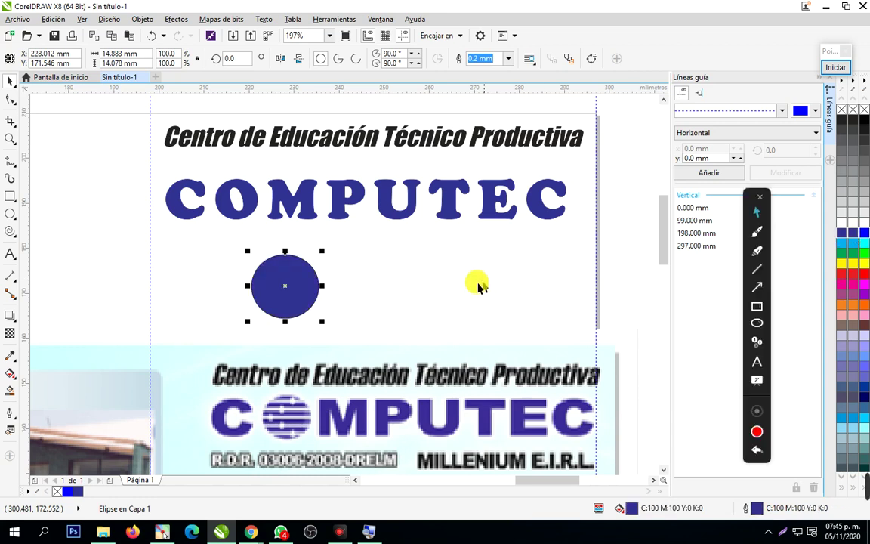
pyautogui.click(445, 299)
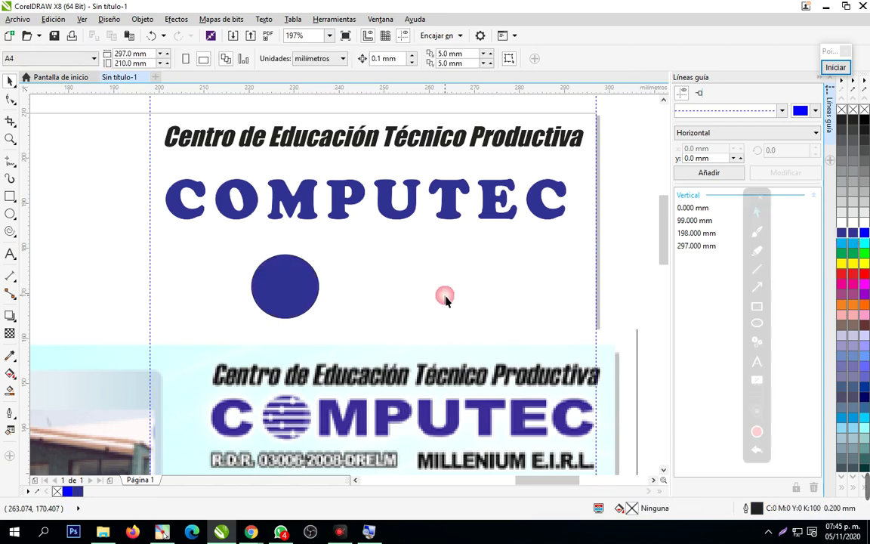
# Draw a straight horizontal line about 14.4 mm long with the Freehand tool, to the upper right of the blue circle
pyautogui.click(10, 139)
pyautogui.moveTo(170, 226); pyautogui.dragTo(427, 449)
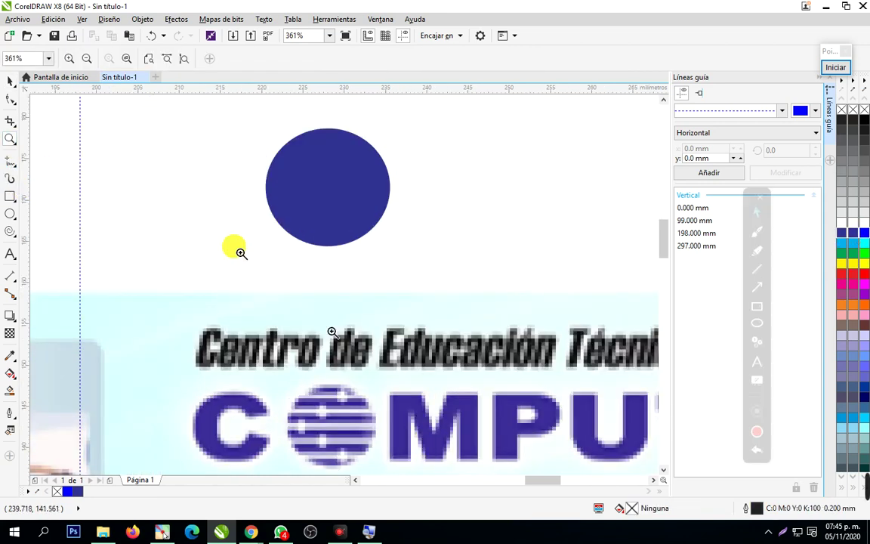
pyautogui.click(9, 81)
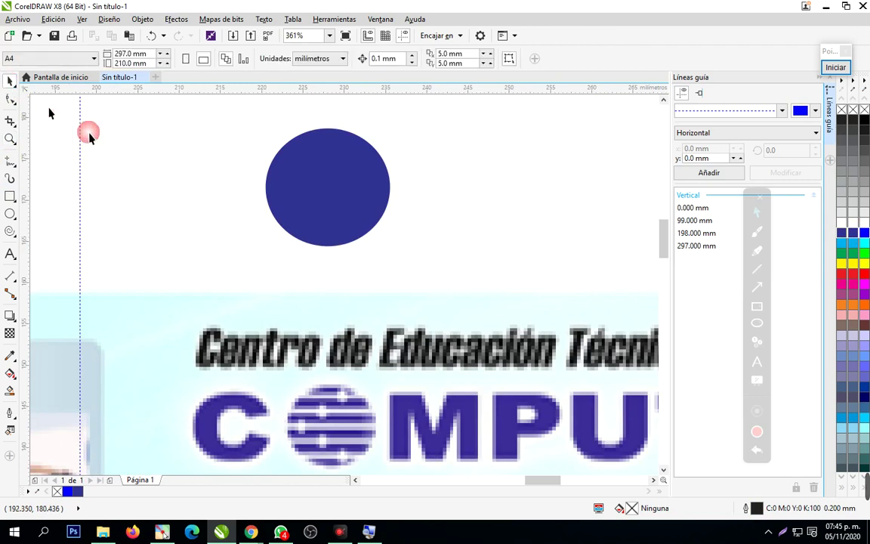
pyautogui.click(9, 166)
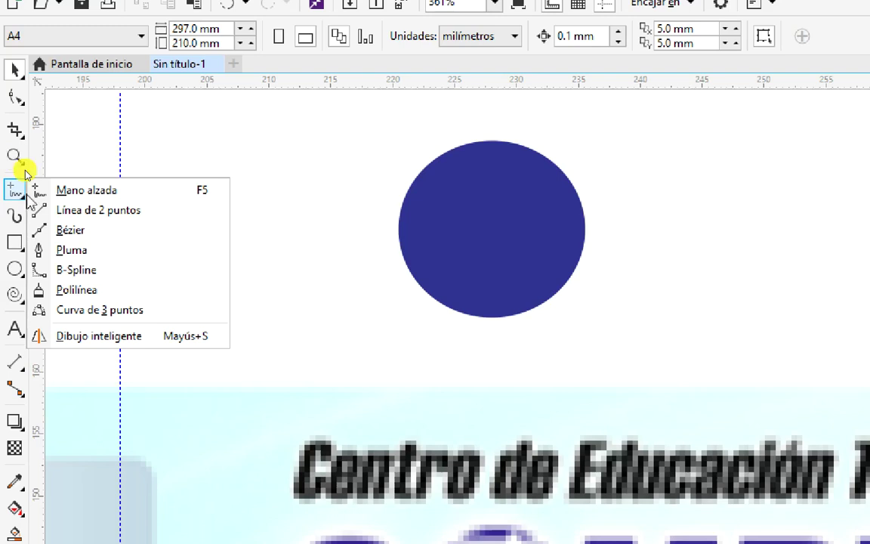
pyautogui.click(85, 190)
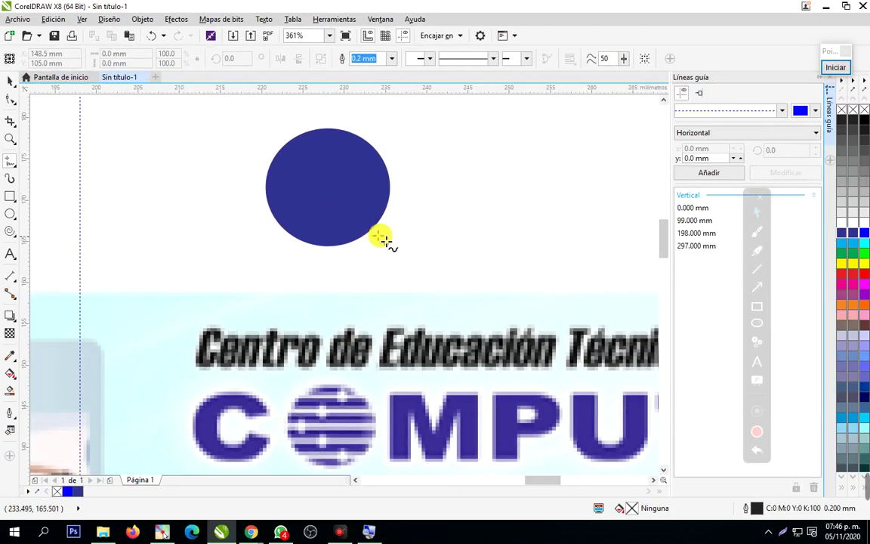
pyautogui.moveTo(406, 149)
pyautogui.mouseDown()
pyautogui.moveTo(459, 154)
pyautogui.moveTo(476, 142)
pyautogui.moveTo(474, 206)
pyautogui.moveTo(440, 174)
pyautogui.mouseUp()
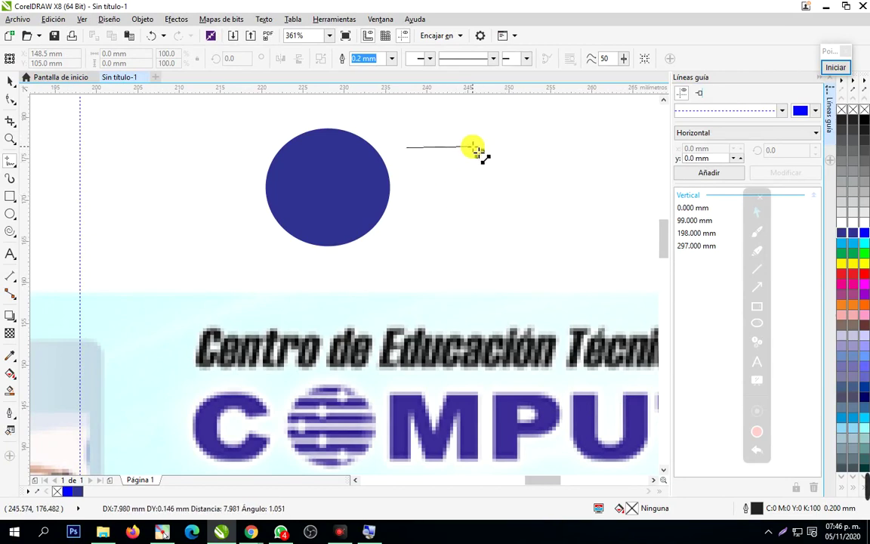
pyautogui.click(526, 148)
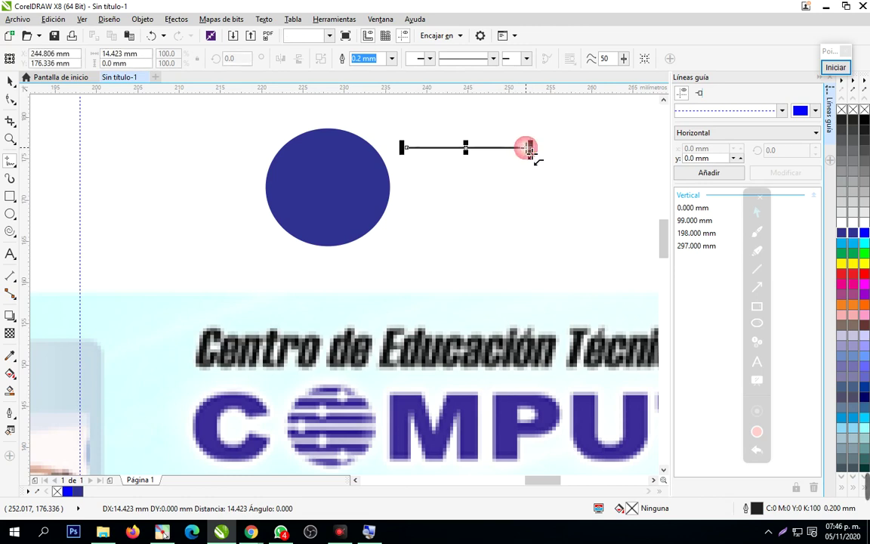
pyautogui.click(11, 82)
pyautogui.click(468, 188)
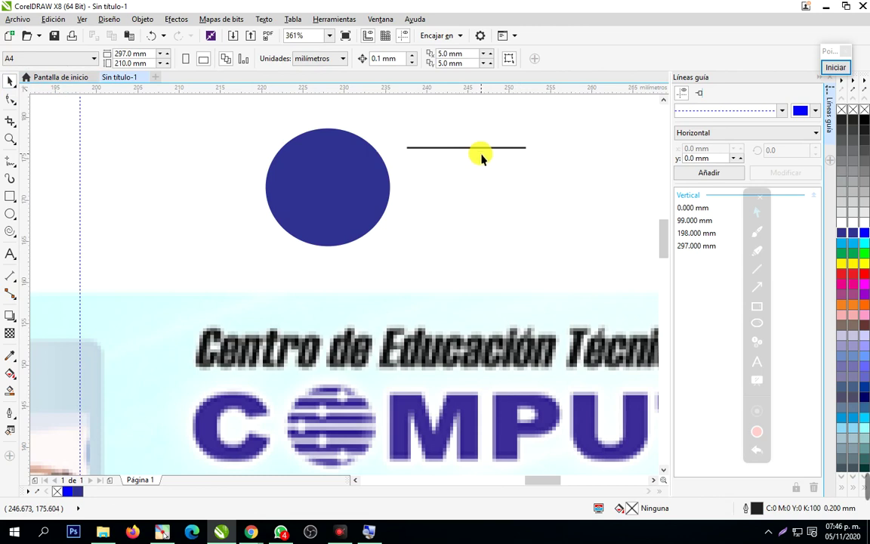
# Set the horizontal line's outline width to 0.75 mm
pyautogui.click(478, 148)
pyautogui.click(502, 183)
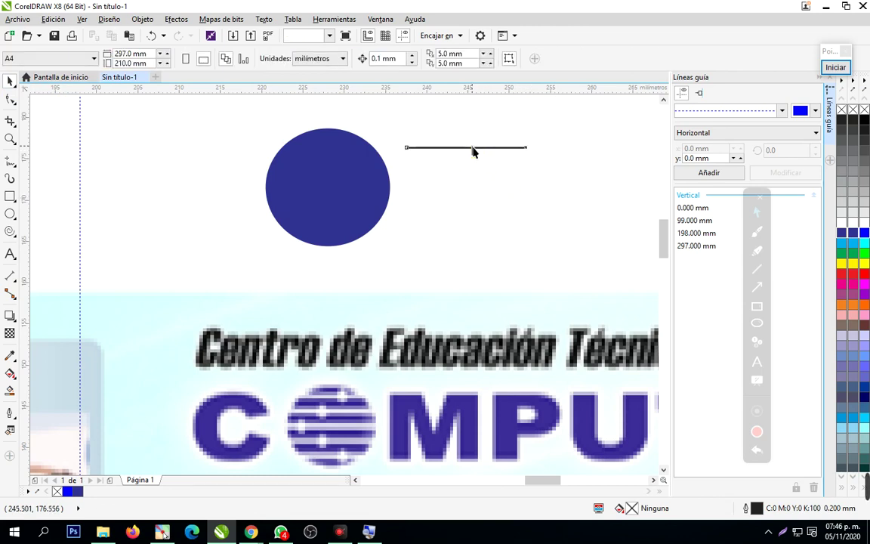
pyautogui.click(473, 150)
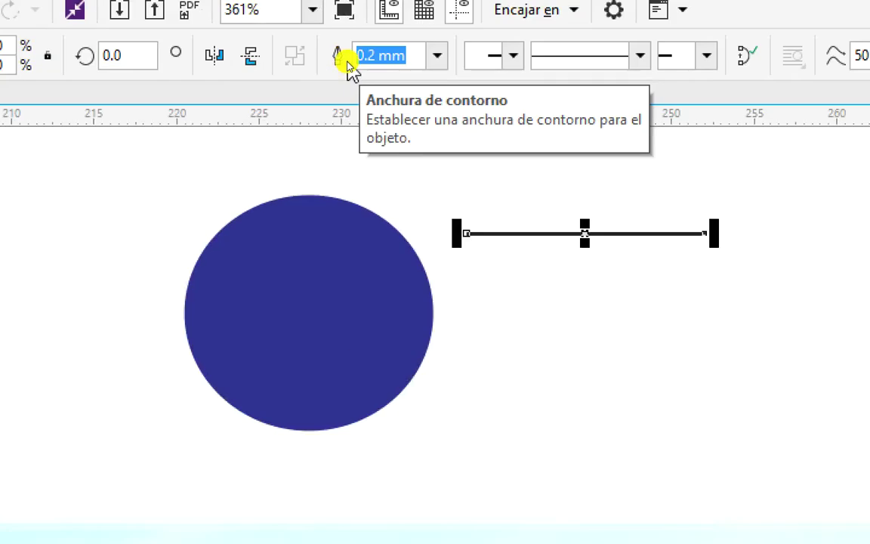
pyautogui.click(436, 62)
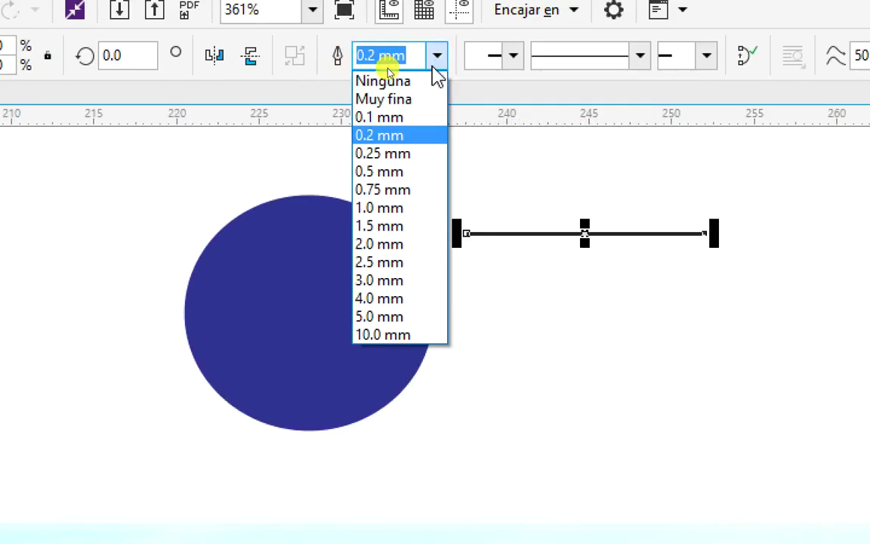
pyautogui.click(389, 188)
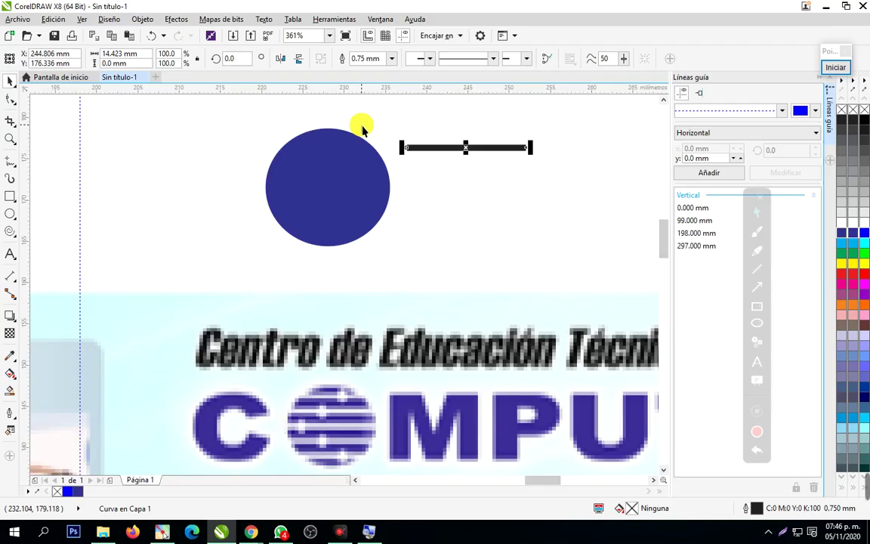
pyautogui.click(233, 193)
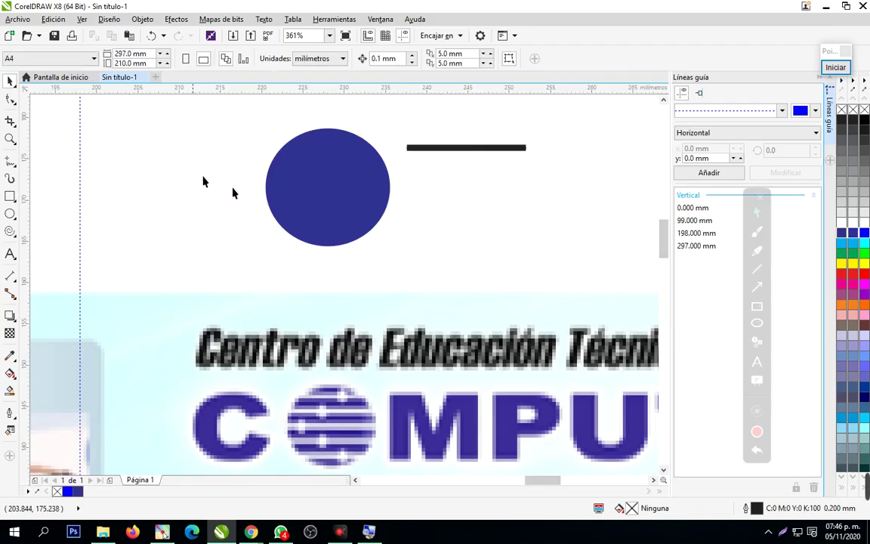
pyautogui.click(477, 148)
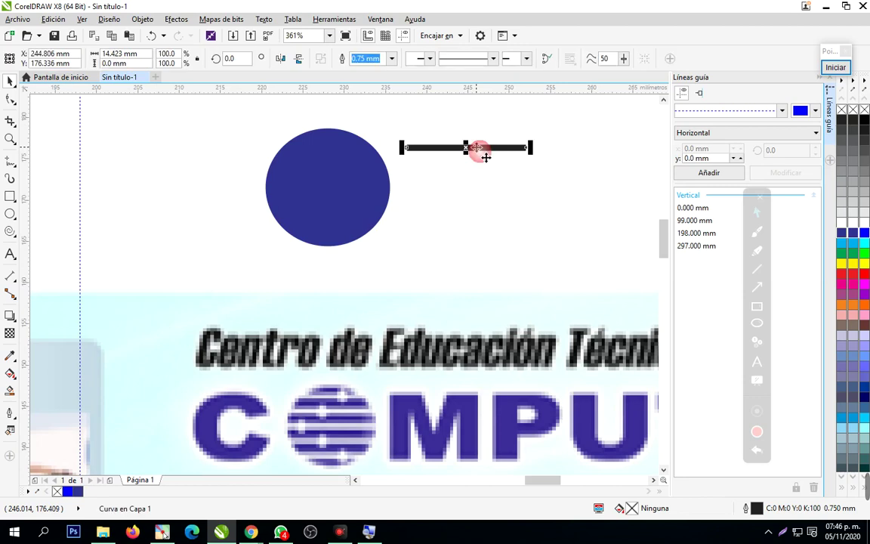
pyautogui.click(508, 191)
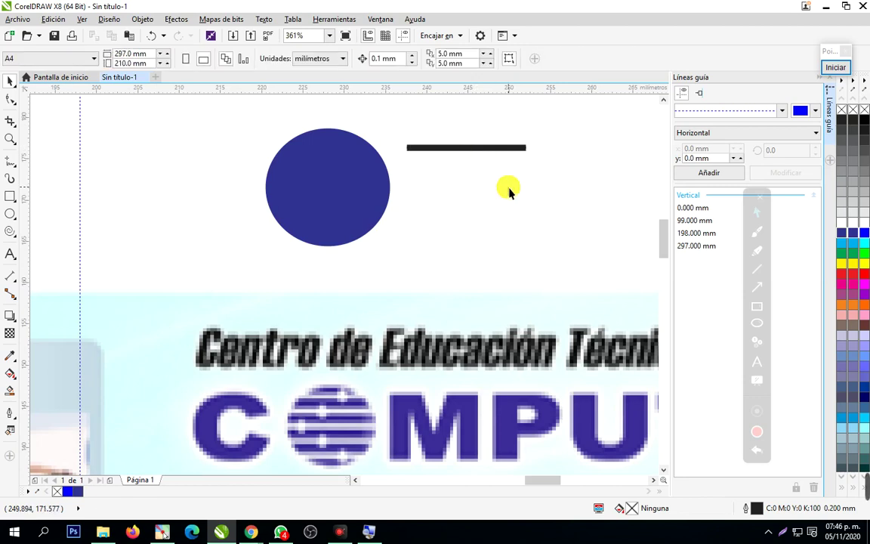
# Move the thick line down, lengthen it to about 19.3 mm, and delete the thin 0.2 mm line left above it
pyautogui.moveTo(485, 149); pyautogui.dragTo(542, 186)
pyautogui.click(521, 170)
pyautogui.click(510, 147)
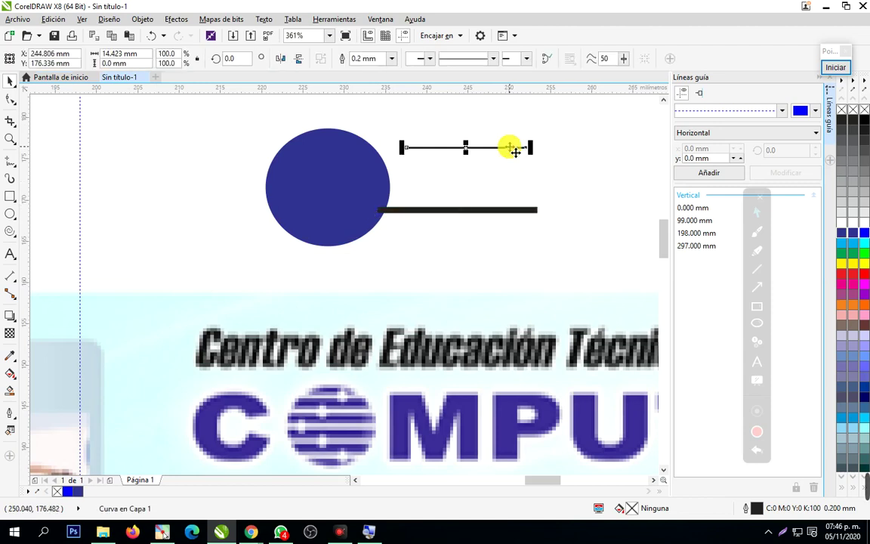
pyautogui.click(496, 200)
pyautogui.click(497, 147)
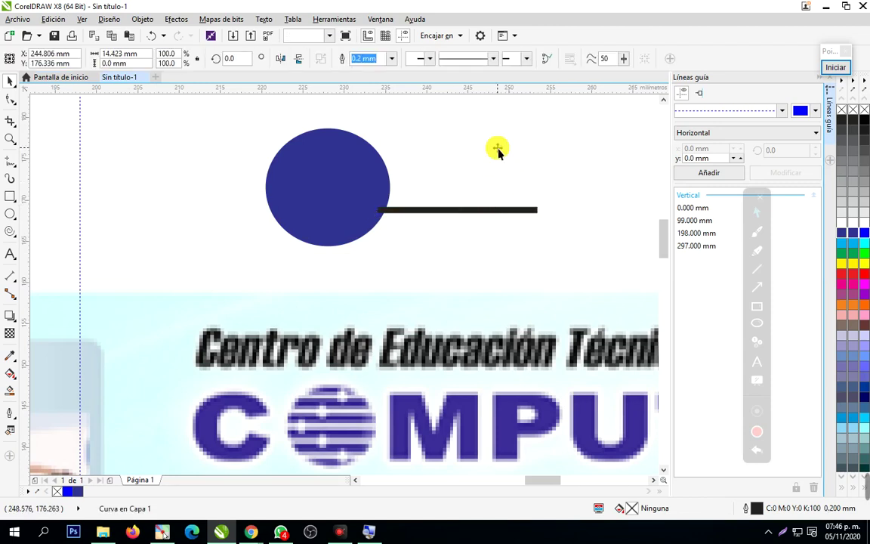
pyautogui.click(496, 166)
pyautogui.click(488, 208)
# Move the thick line up and to the right so it lies clear of the blue circle
pyautogui.press('F10')
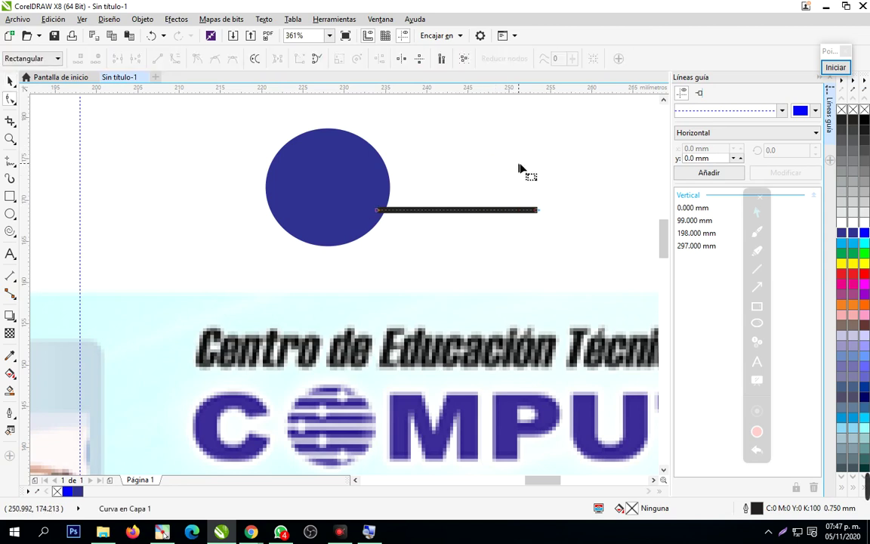
pyautogui.click(11, 81)
pyautogui.click(449, 227)
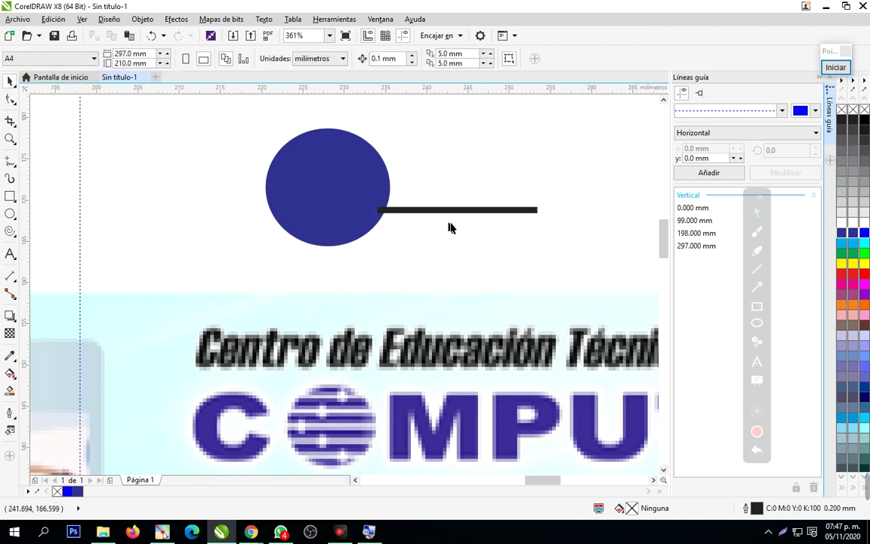
pyautogui.click(458, 210)
pyautogui.moveTo(476, 204); pyautogui.dragTo(503, 152)
pyautogui.click(350, 406)
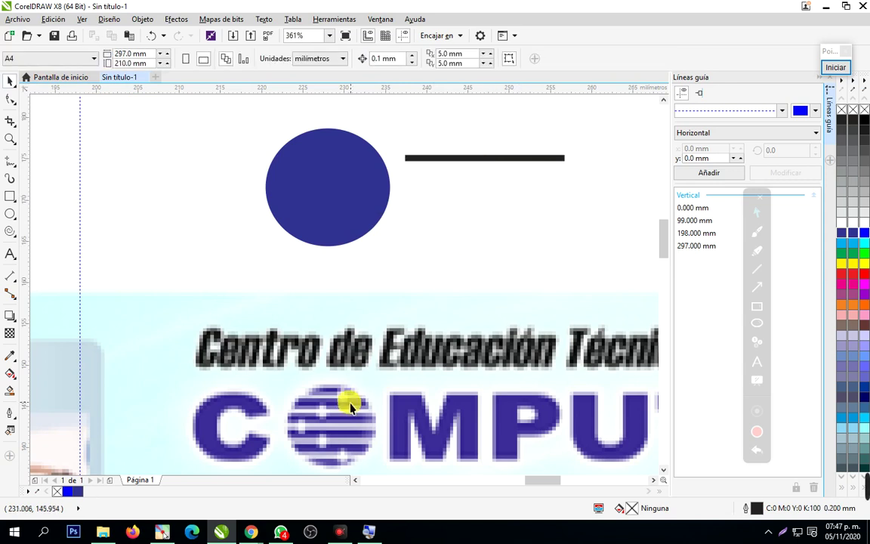
# Draw a small circle about 3.4 mm wide and 3.3 mm high centred on the thick line, toward its right end
pyautogui.click(11, 215)
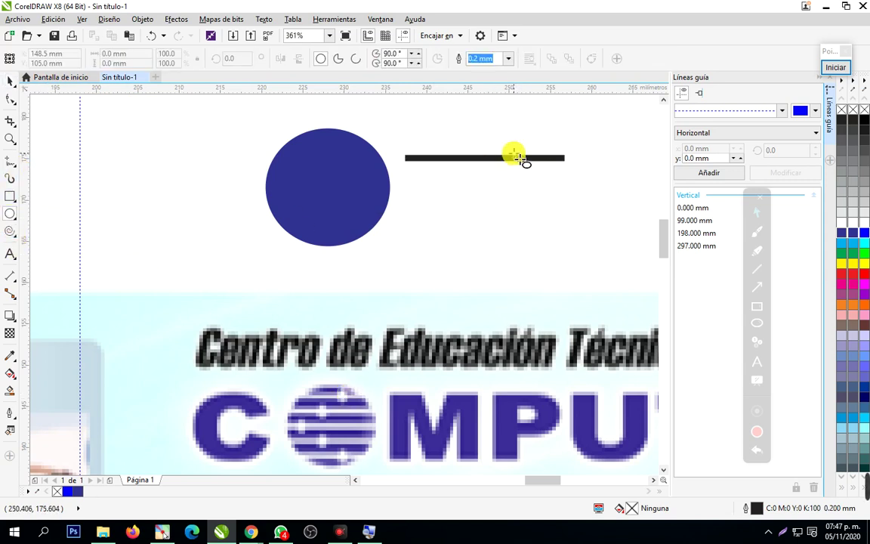
pyautogui.moveTo(518, 158); pyautogui.dragTo(536, 176)
pyautogui.click(11, 82)
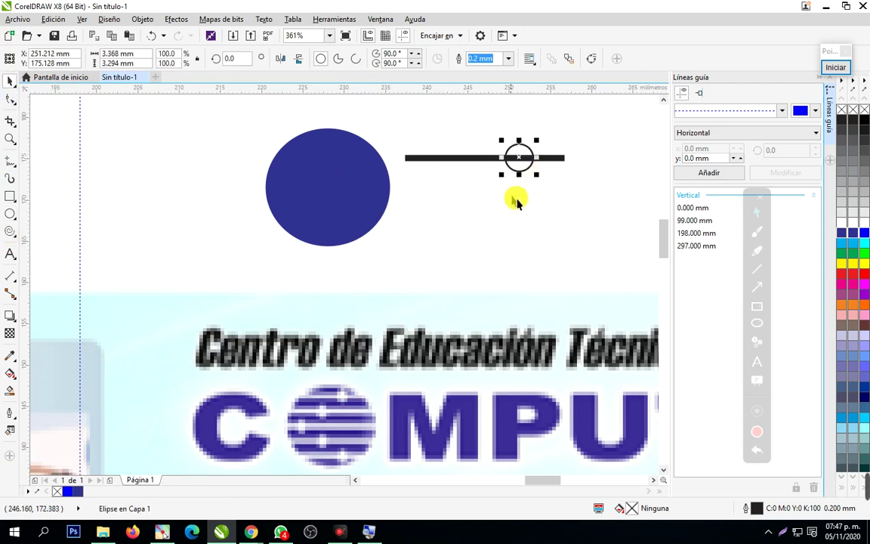
pyautogui.click(533, 177)
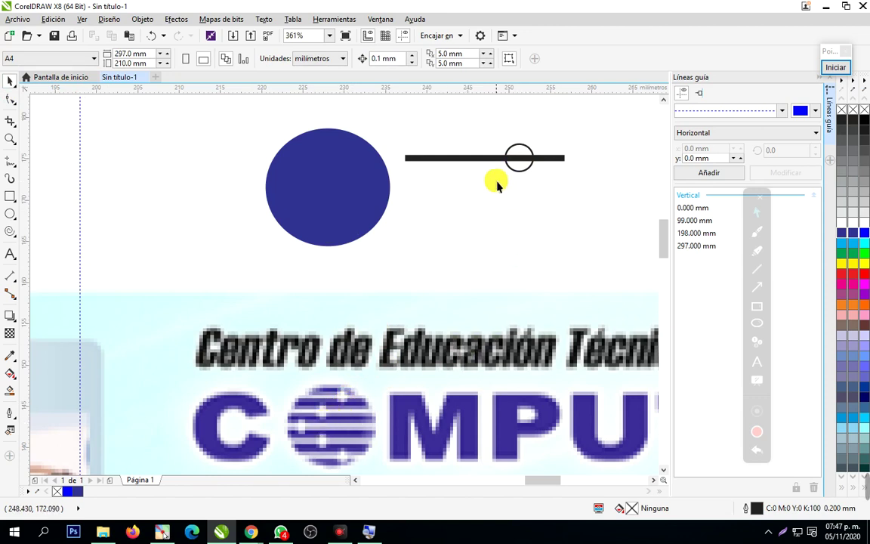
# Move the blue circle behind the line and small circle and enlarge it to about 25.8 by 24.4 mm to enclose both
pyautogui.click(508, 160)
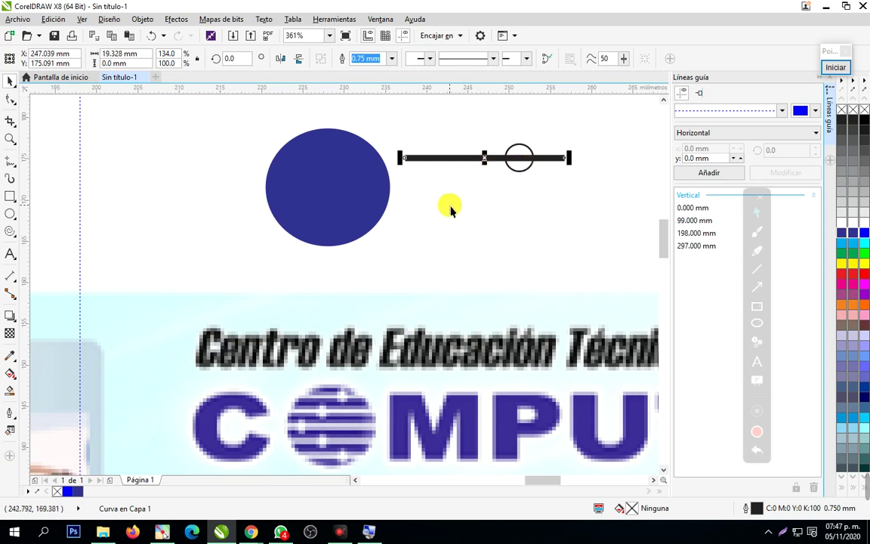
pyautogui.click(359, 214)
pyautogui.moveTo(359, 214); pyautogui.dragTo(452, 178)
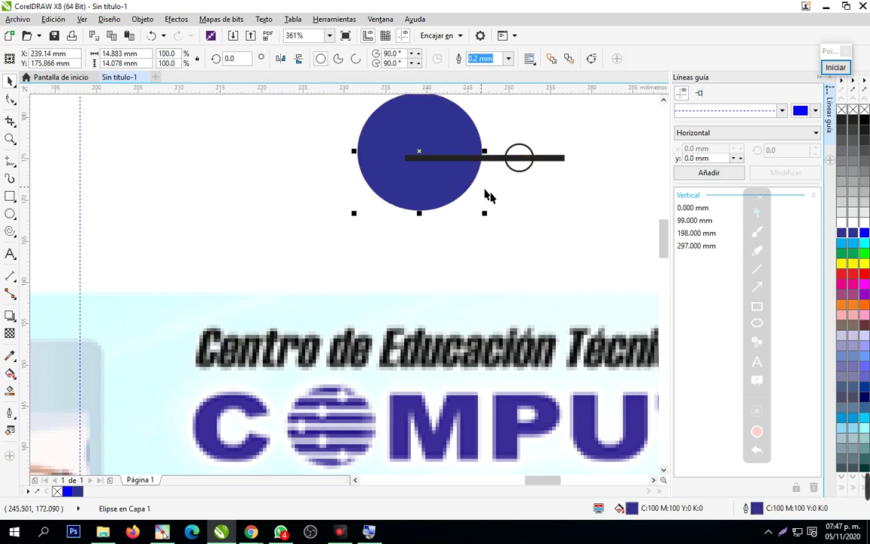
pyautogui.moveTo(535, 242); pyautogui.dragTo(627, 296)
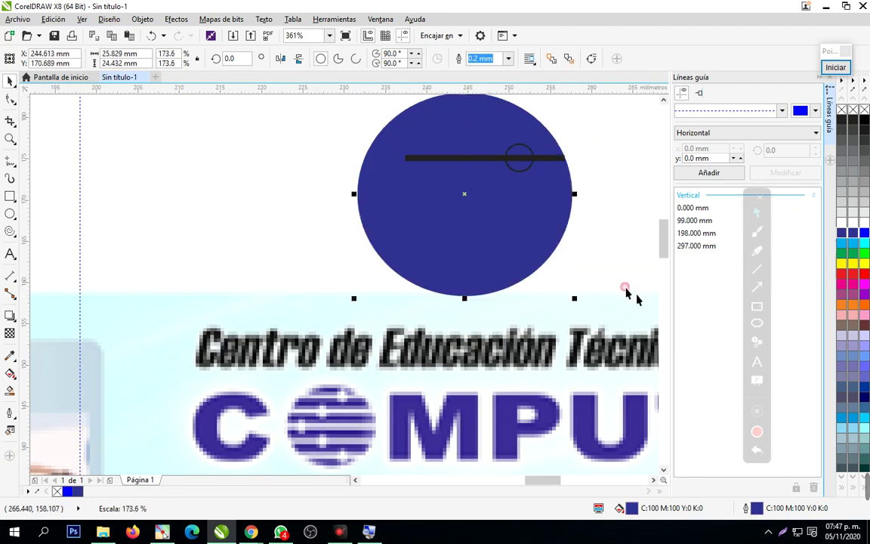
pyautogui.moveTo(501, 225); pyautogui.dragTo(513, 220)
pyautogui.click(608, 158)
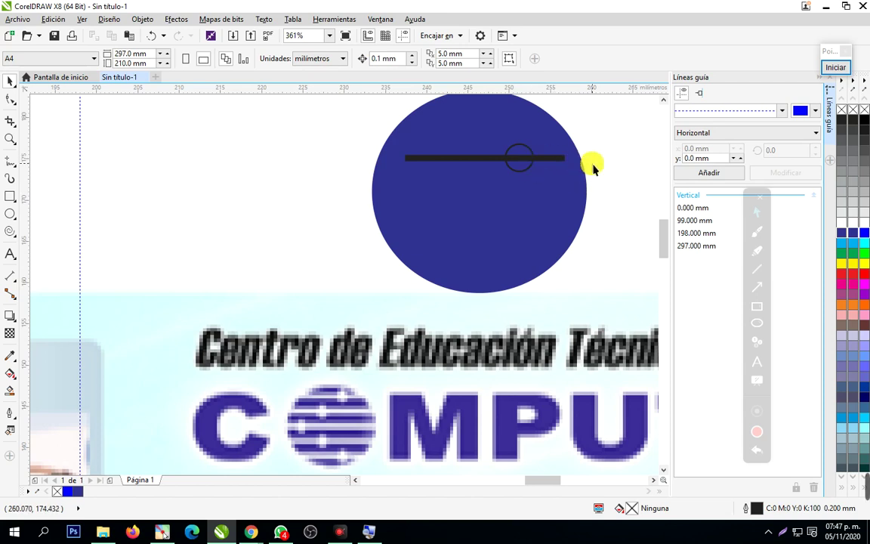
# Colour the thick line white, and give the small circle a white fill and outline
pyautogui.click(495, 163)
pyautogui.moveTo(496, 163); pyautogui.dragTo(454, 168)
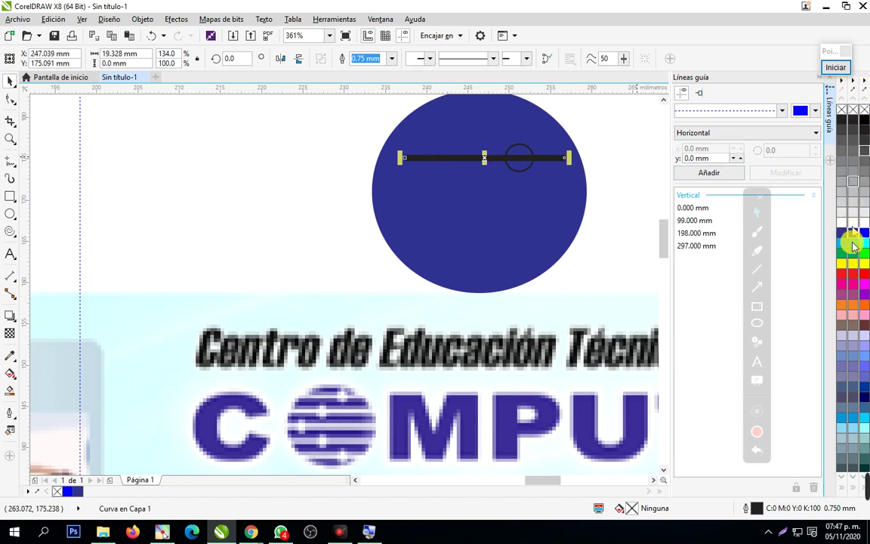
pyautogui.rightClick(842, 222)
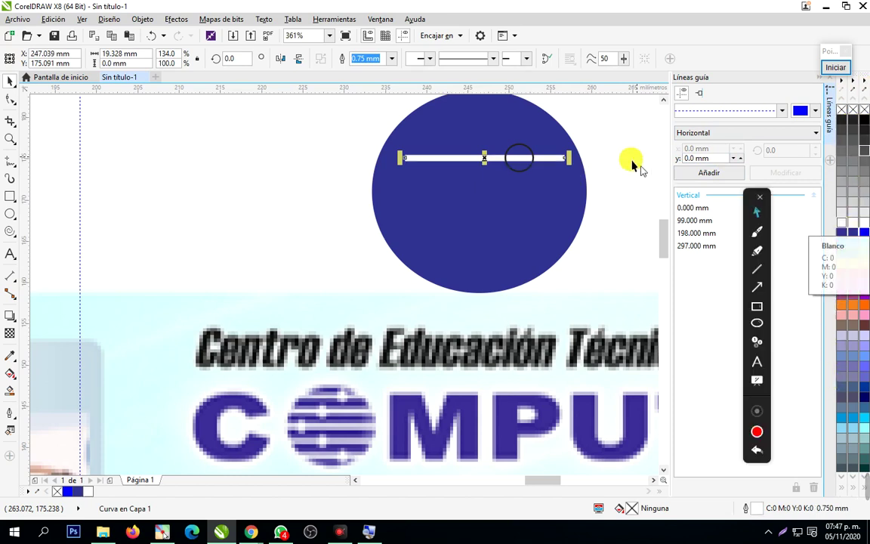
pyautogui.click(528, 169)
pyautogui.click(526, 171)
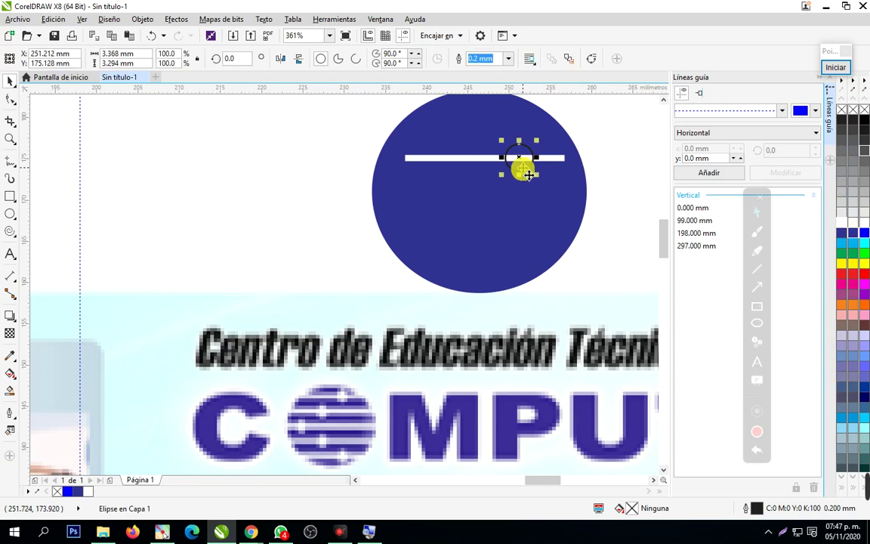
pyautogui.click(838, 225)
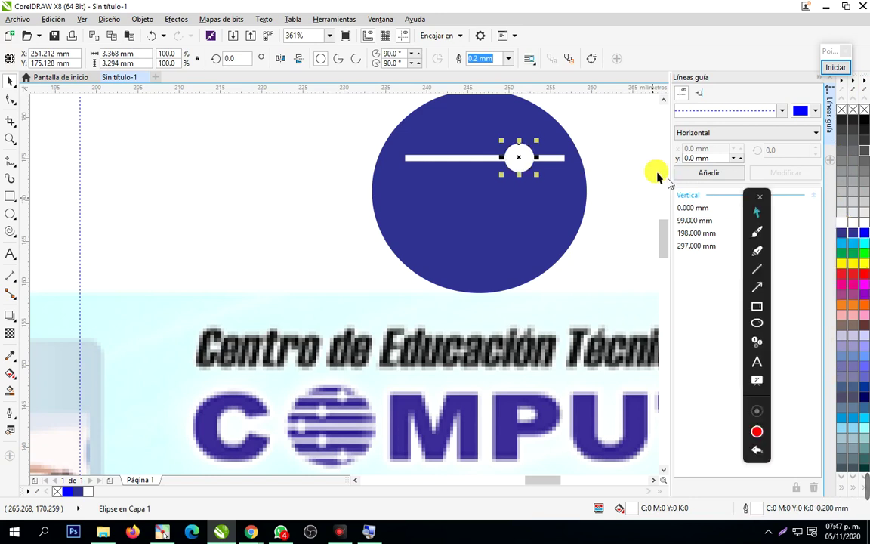
pyautogui.click(613, 146)
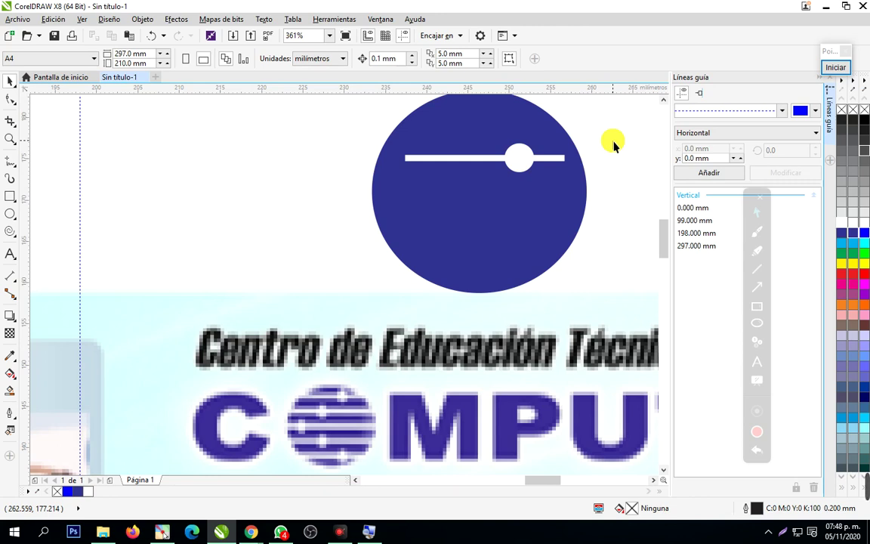
pyautogui.click(491, 159)
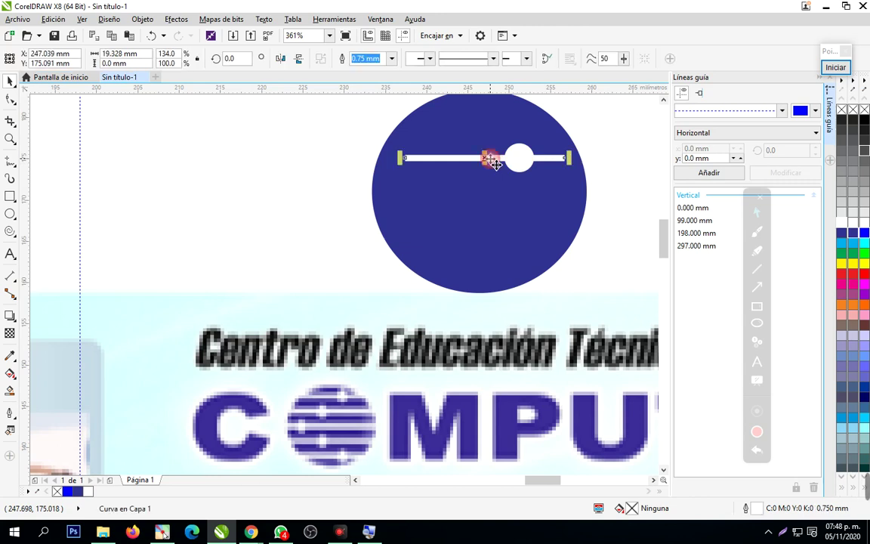
# Duplicate the white line with its circle straight below itself and repeat the copy until there are five evenly spaced rows
pyautogui.keyDown('shift'); pyautogui.click(519, 158); pyautogui.keyUp('shift')
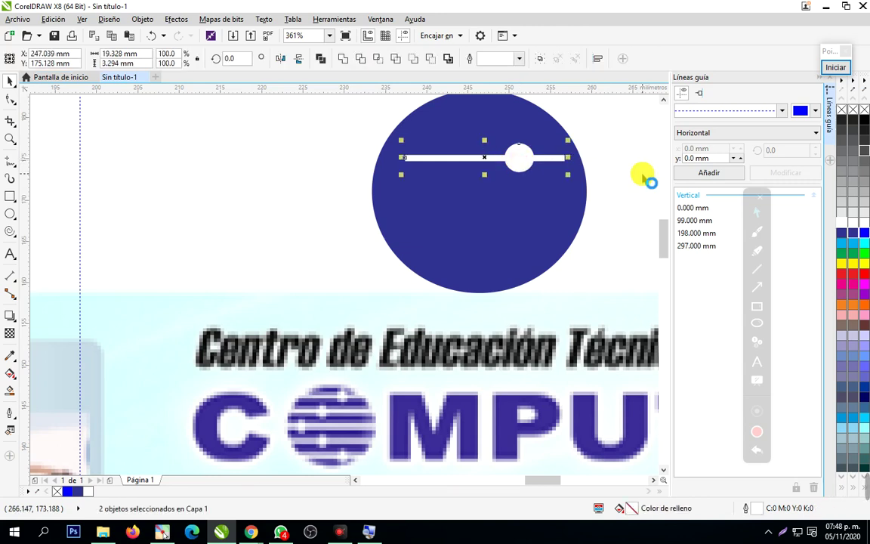
pyautogui.moveTo(487, 166); pyautogui.dragTo(487, 198)
pyautogui.rightClick(528, 120)
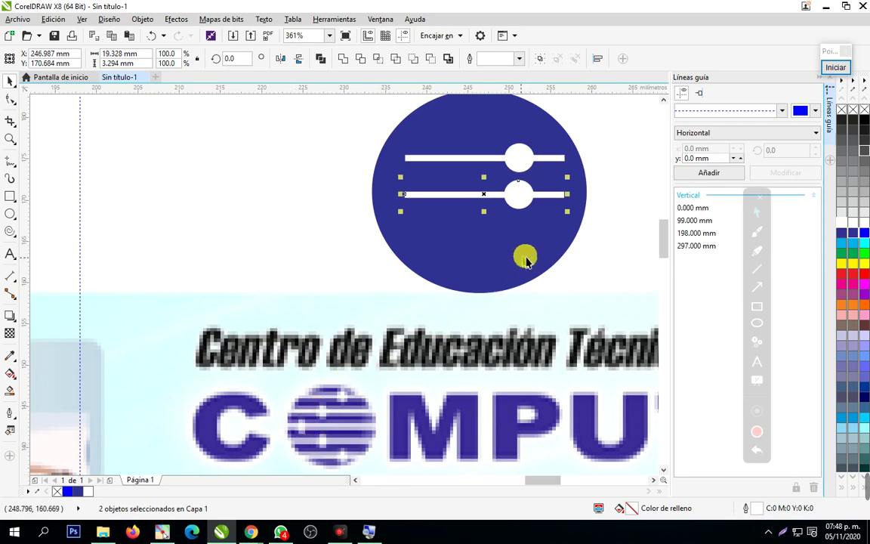
pyautogui.hotkey('ctrl', 'r')
pyautogui.hotkey('ctrl', 'r')
pyautogui.hotkey('ctrl', 'r')
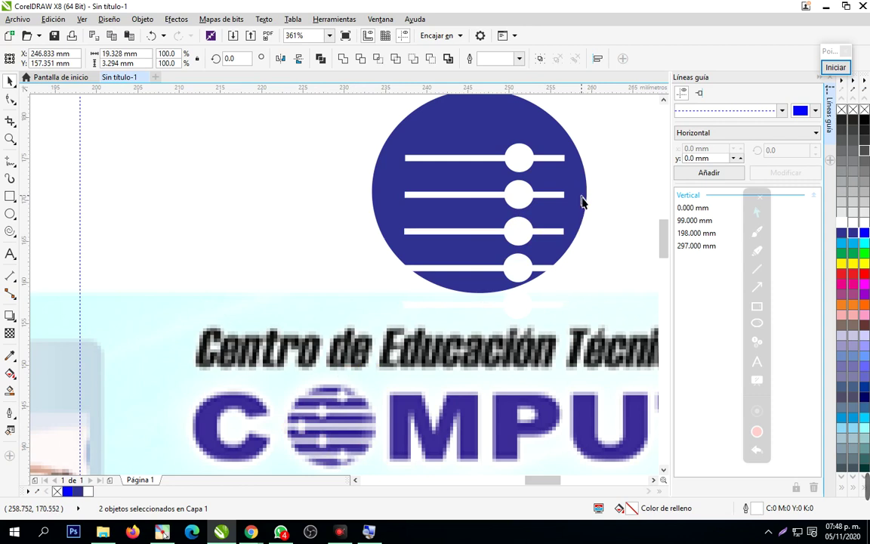
# Enlarge the blue circle to about 31.7 × 29.9 mm so it encloses all five white rows
pyautogui.moveTo(583, 200); pyautogui.dragTo(587, 241)
pyautogui.moveTo(378, 133); pyautogui.dragTo(339, 103)
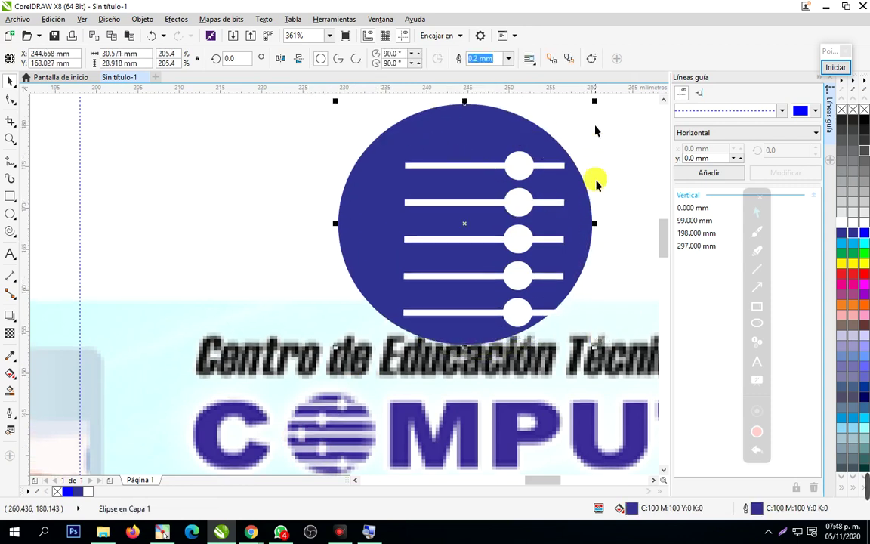
pyautogui.moveTo(594, 347); pyautogui.dragTo(612, 364)
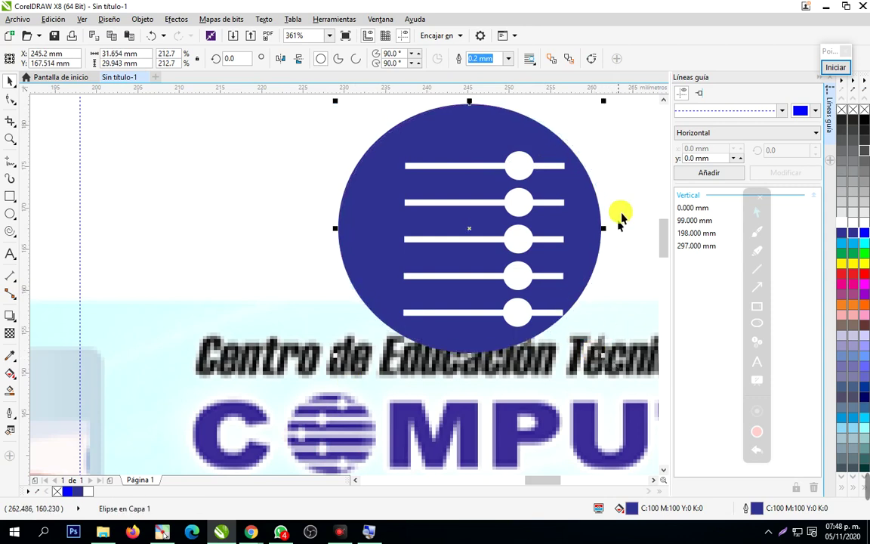
pyautogui.click(631, 175)
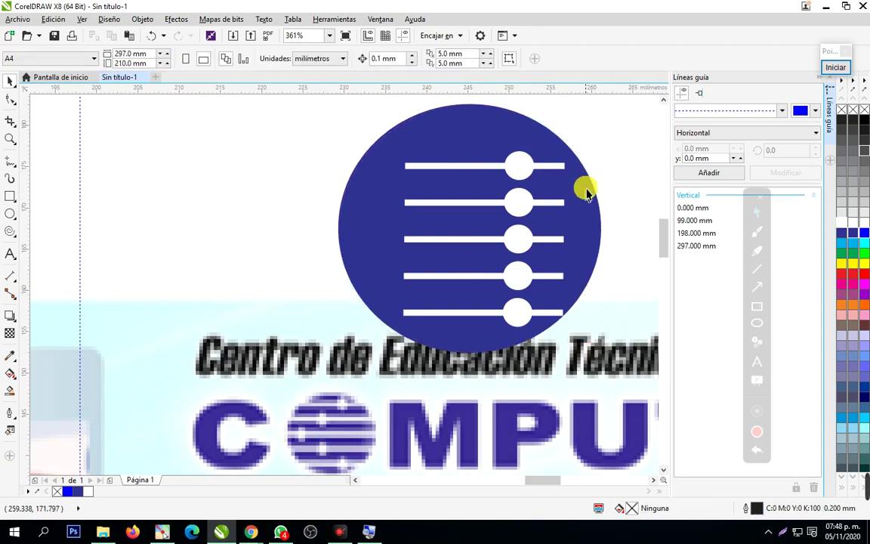
# Move the topmost white line and its circle up together to about Y 177 mm
pyautogui.moveTo(619, 188); pyautogui.dragTo(351, 139)
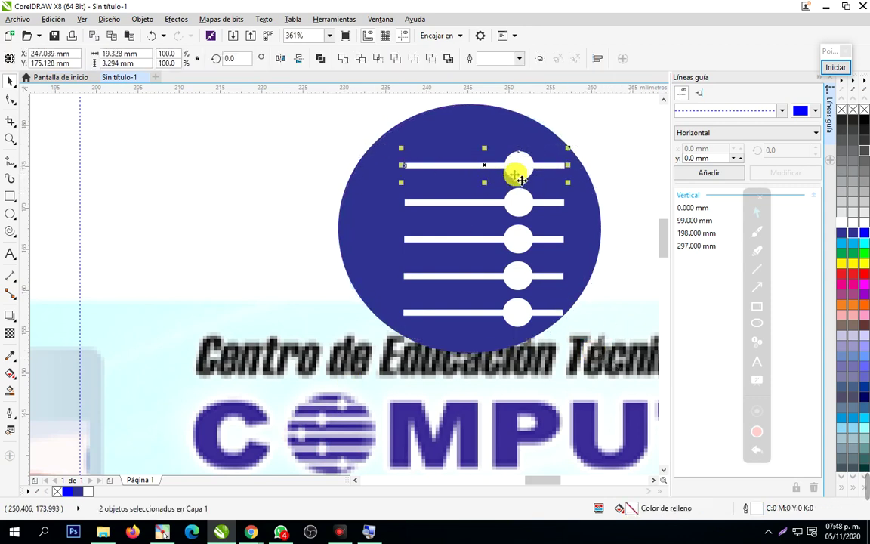
pyautogui.moveTo(516, 169); pyautogui.dragTo(520, 160)
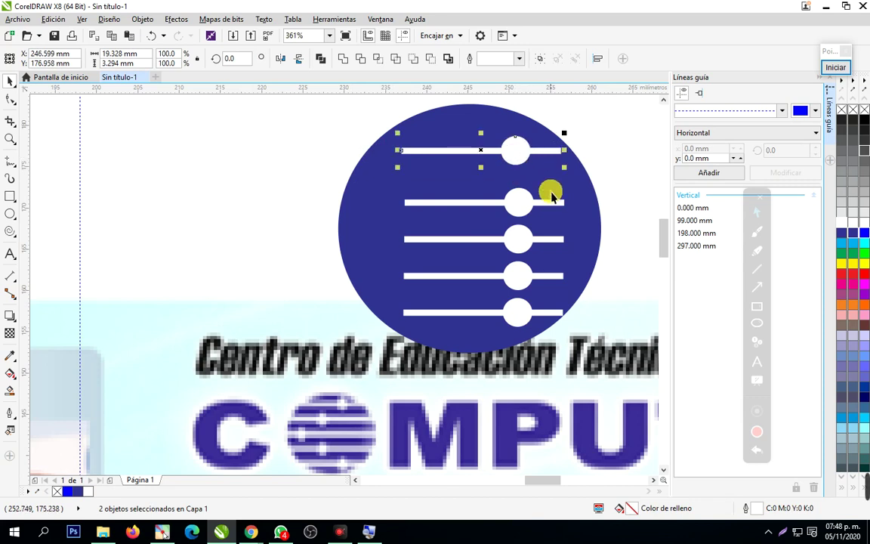
pyautogui.click(633, 190)
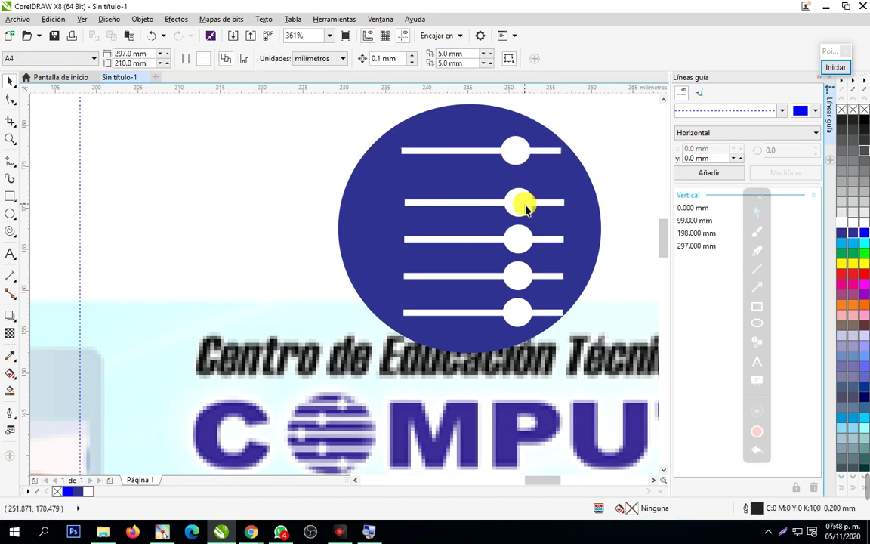
# Slide the white circles on the second, third and fourth lines to the left, staggering them, with the third one farthest left
pyautogui.click(525, 208)
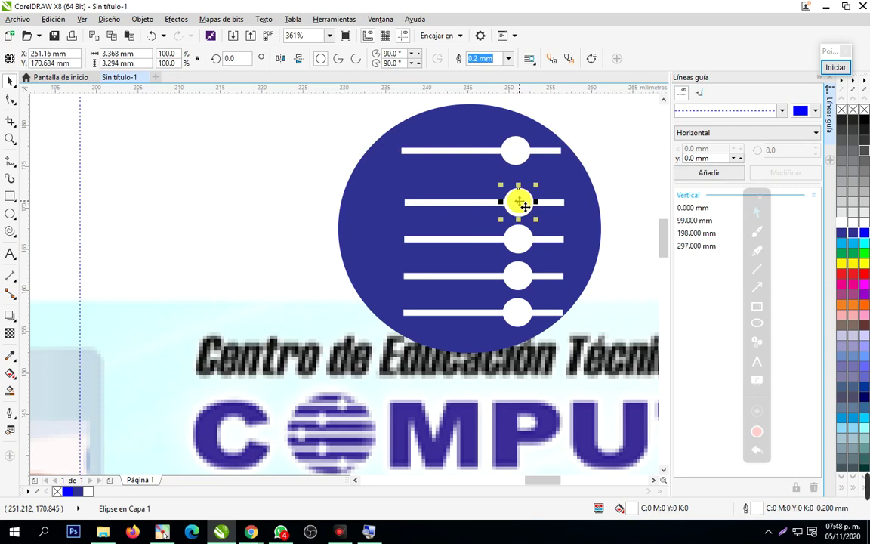
pyautogui.moveTo(525, 207); pyautogui.dragTo(446, 206)
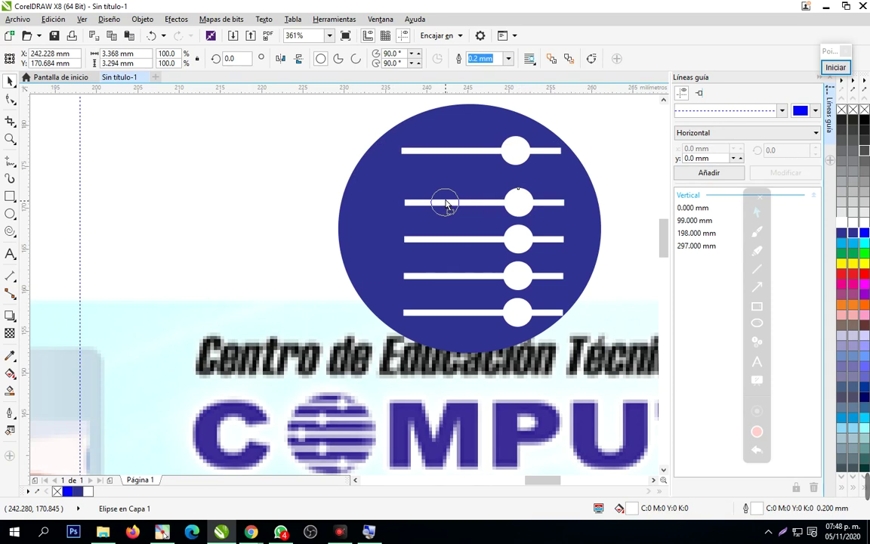
pyautogui.moveTo(447, 206); pyautogui.dragTo(463, 203)
pyautogui.click(520, 239)
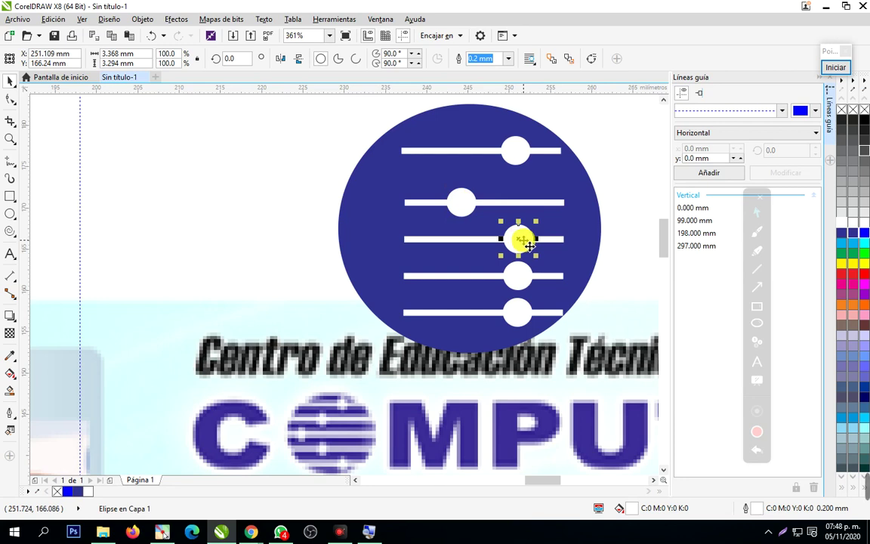
pyautogui.moveTo(531, 245); pyautogui.dragTo(434, 238)
pyautogui.moveTo(462, 201); pyautogui.dragTo(483, 206)
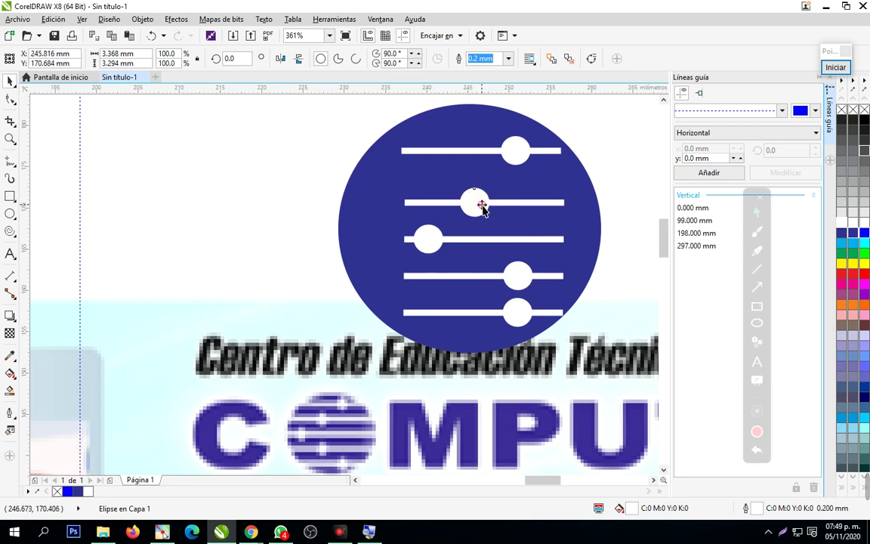
pyautogui.moveTo(524, 281); pyautogui.dragTo(478, 276)
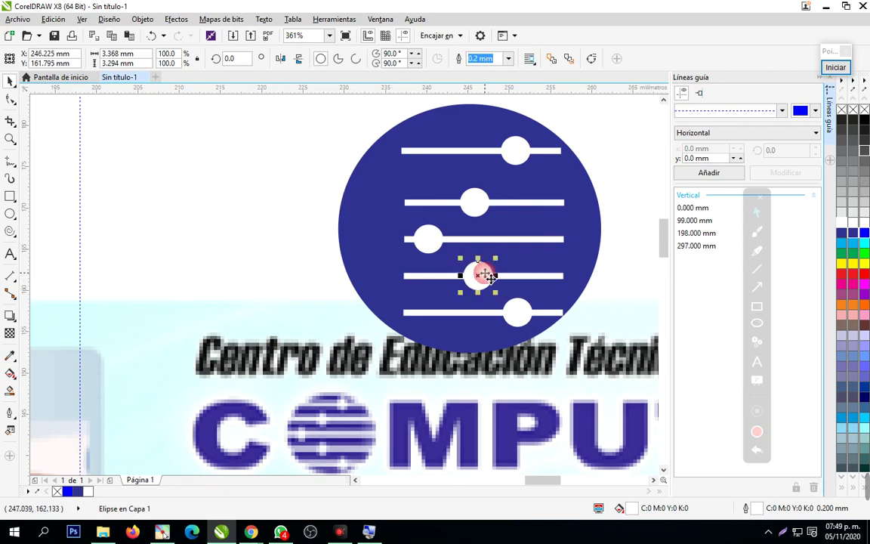
pyautogui.click(522, 309)
pyautogui.click(643, 273)
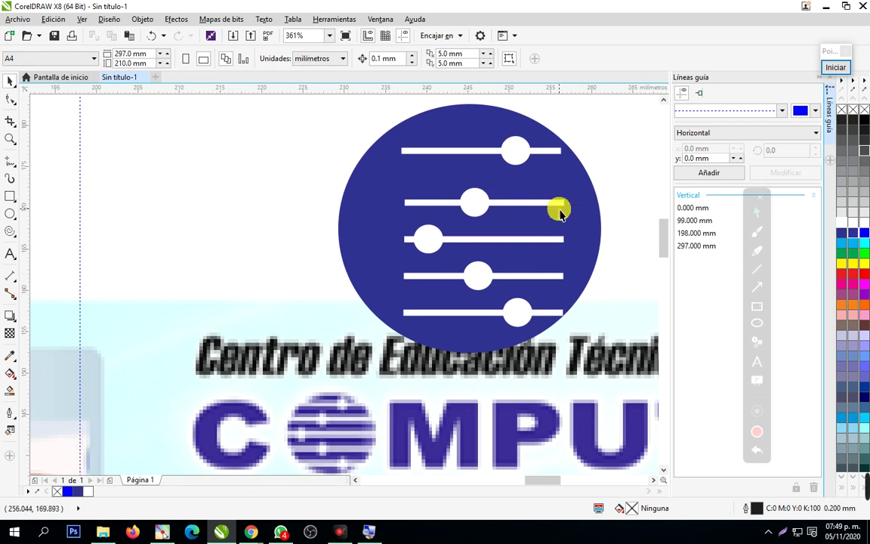
# Nudge the topmost white line and its circle down to about Y 175.7 mm, closer to the second row
pyautogui.moveTo(338, 109); pyautogui.dragTo(568, 171)
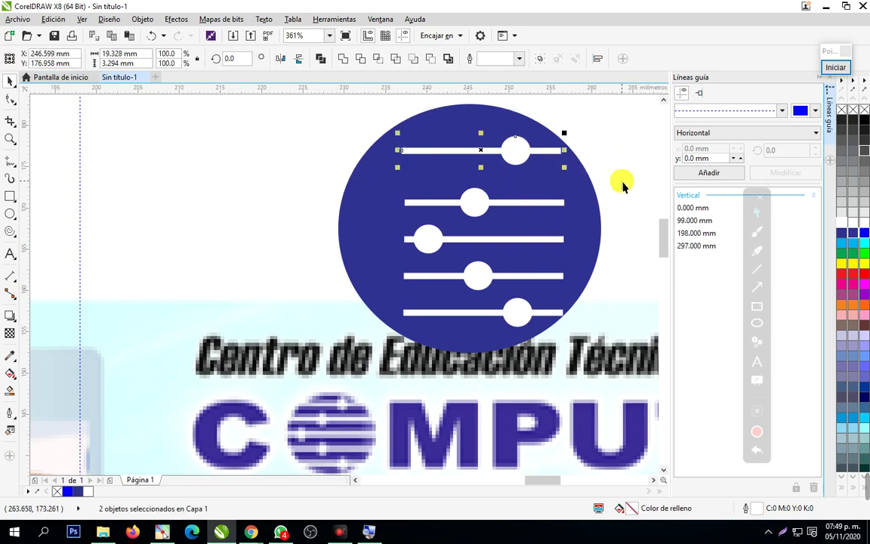
pyautogui.press('Down')
pyautogui.press('Down')
pyautogui.press('Down')
pyautogui.press('Down')
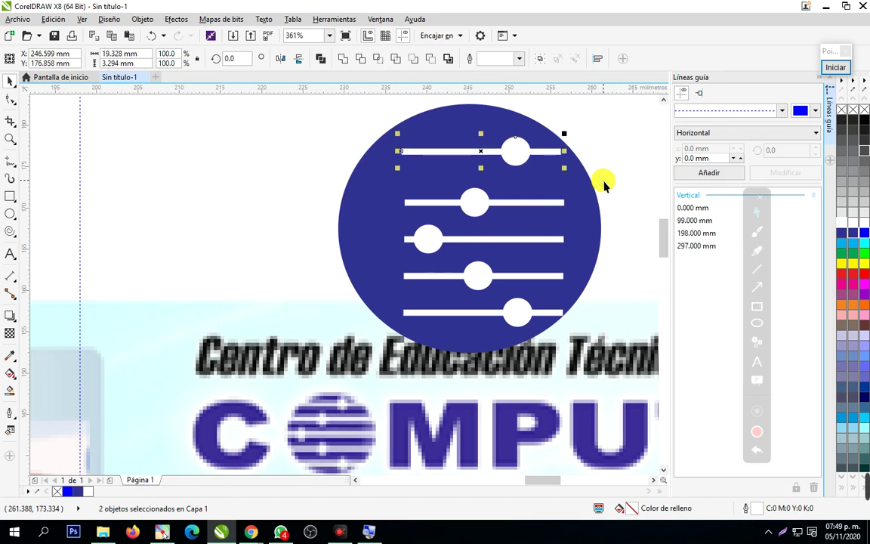
pyautogui.press('Down')
pyautogui.press('Down')
pyautogui.press('Down')
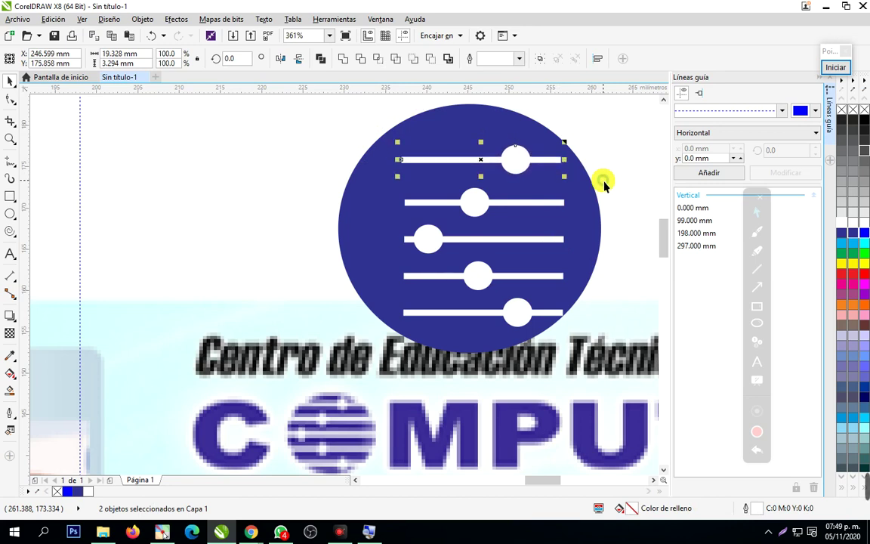
pyautogui.press('Down')
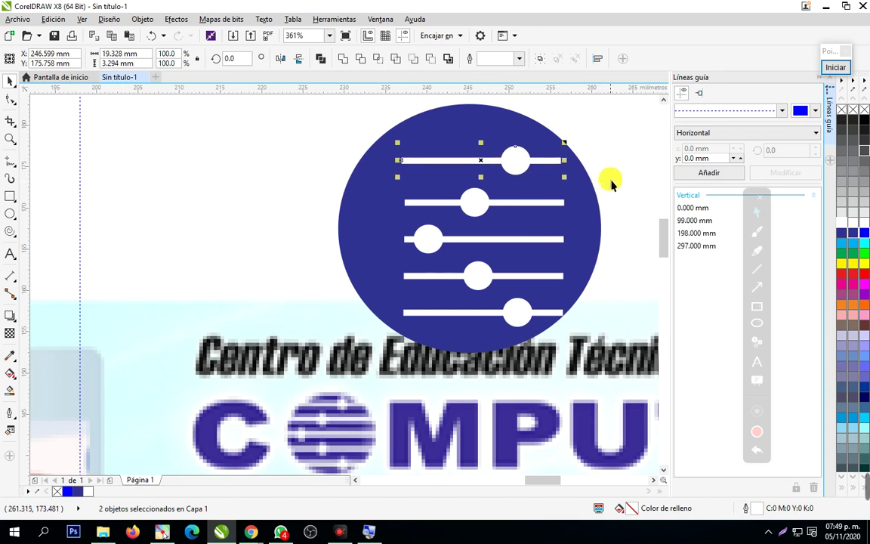
pyautogui.click(617, 181)
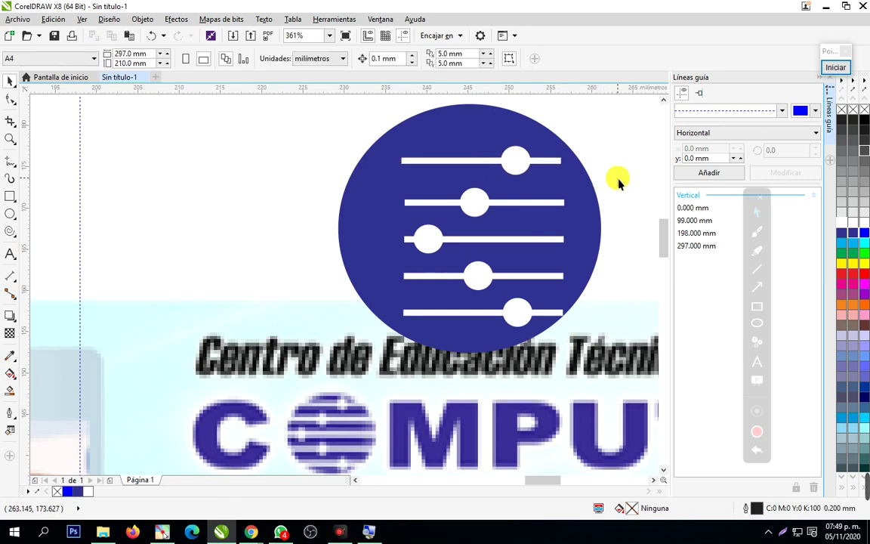
pyautogui.click(555, 163)
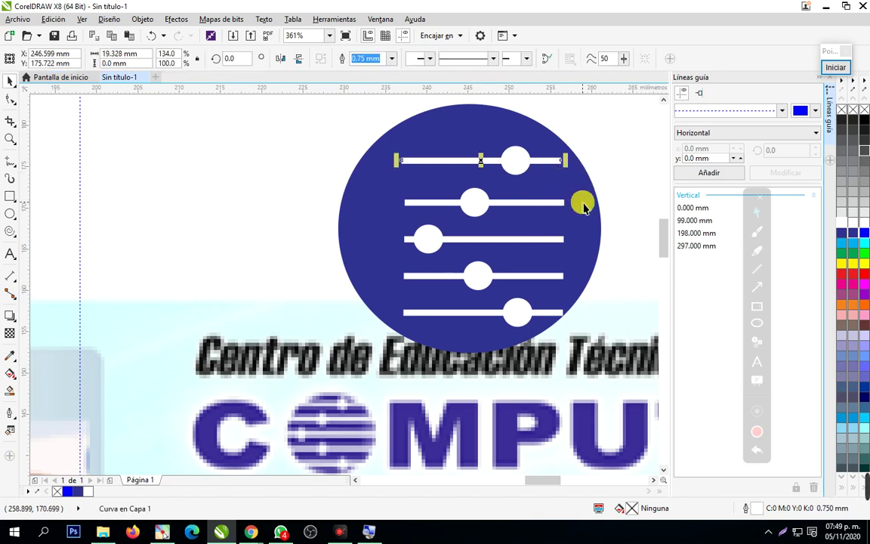
pyautogui.click(528, 185)
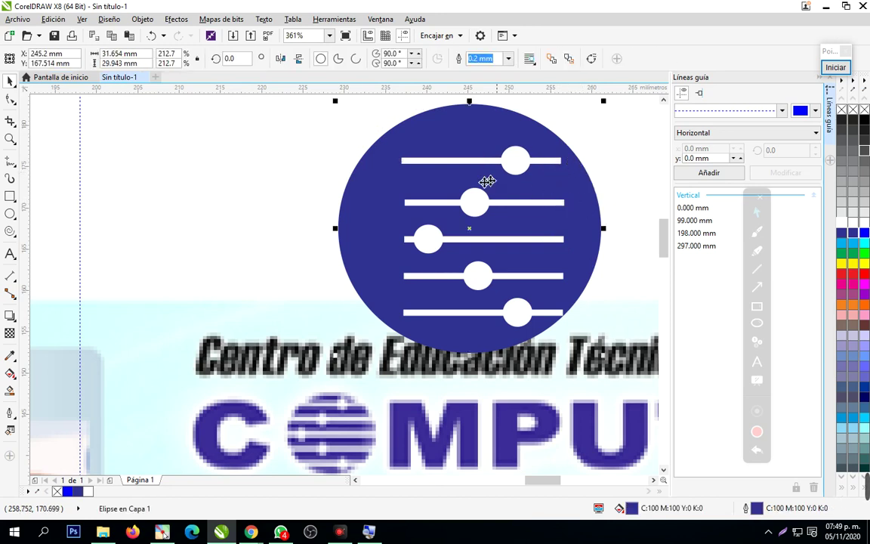
pyautogui.click(644, 201)
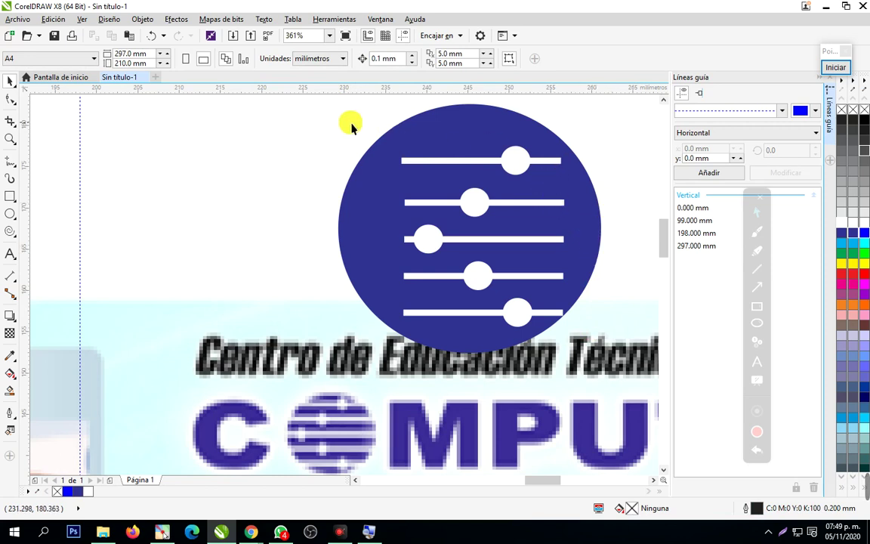
pyautogui.moveTo(571, 189); pyautogui.dragTo(593, 189)
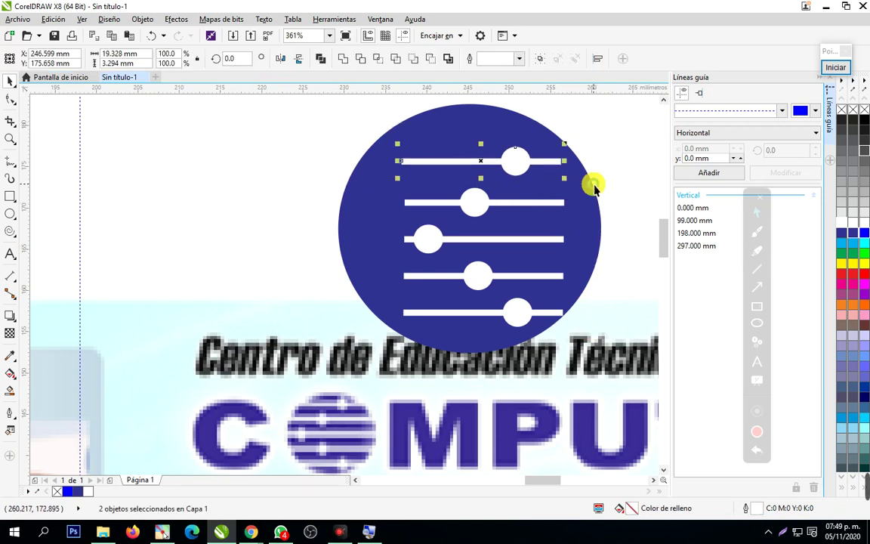
# Undo the accidental shift of the reference bitmap behind the blue circle
pyautogui.moveTo(617, 228); pyautogui.dragTo(375, 229)
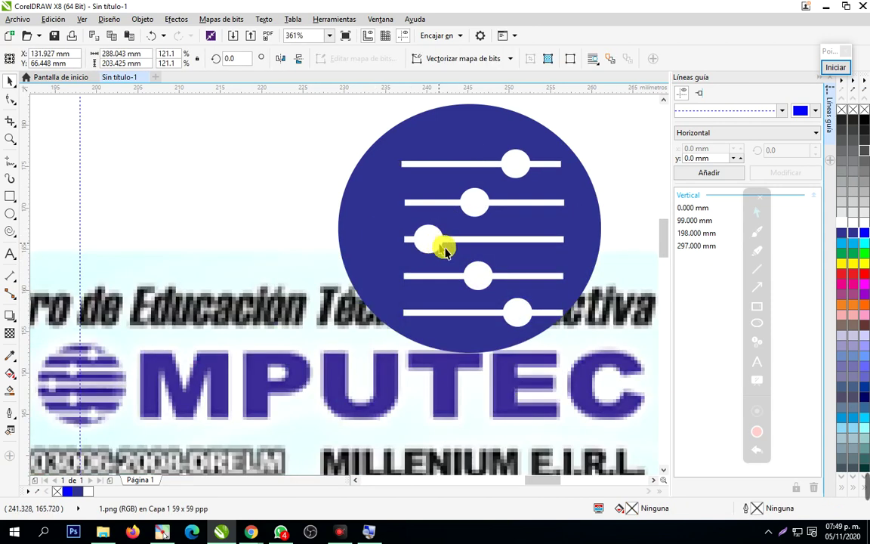
pyautogui.hotkey('ctrl', 'z')
pyautogui.hotkey('ctrl', 'z')
pyautogui.hotkey('ctrl', 'z')
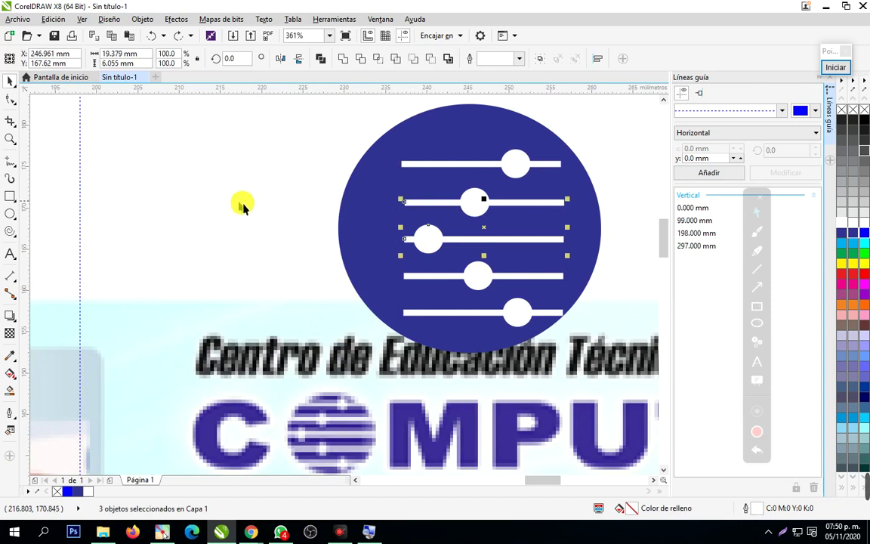
# Move the reference bitmap down until it is clear of the blue circle
pyautogui.click(242, 207)
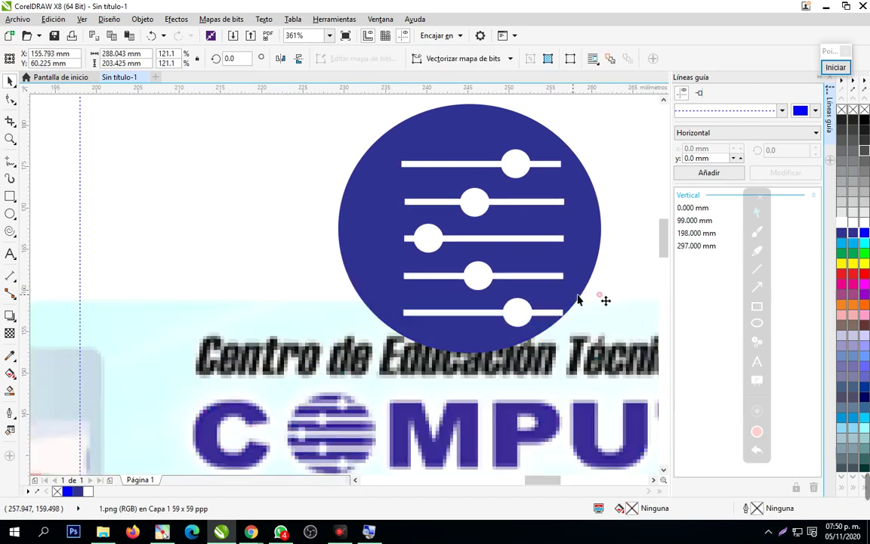
pyautogui.moveTo(613, 307); pyautogui.dragTo(616, 419)
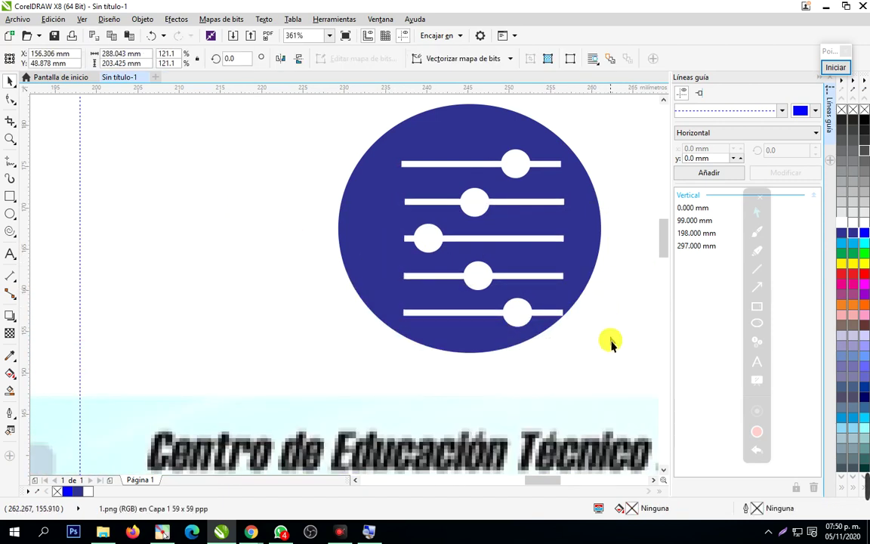
# Nudge the two lowest white rows up and the two uppermost rows down to even out the spacing of the five rows
pyautogui.moveTo(611, 343); pyautogui.dragTo(305, 264)
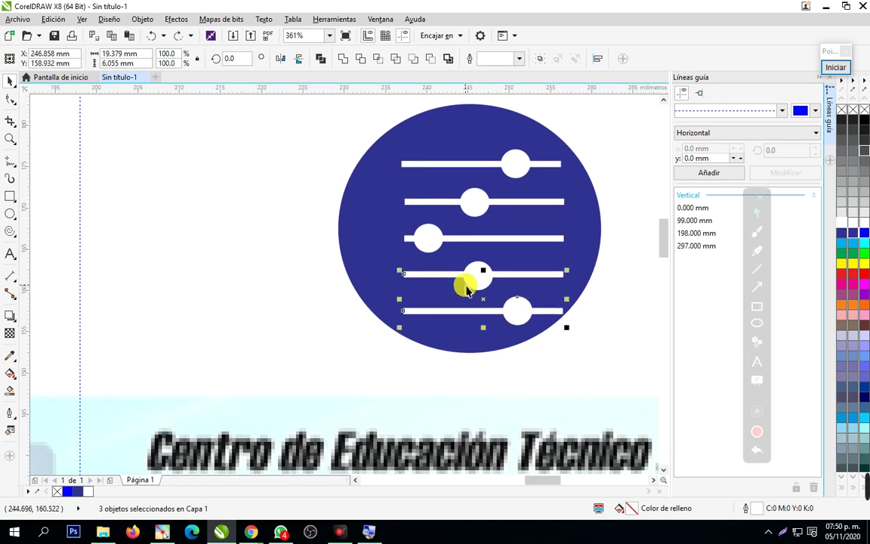
pyautogui.click(610, 353)
pyautogui.moveTo(610, 353); pyautogui.dragTo(302, 253)
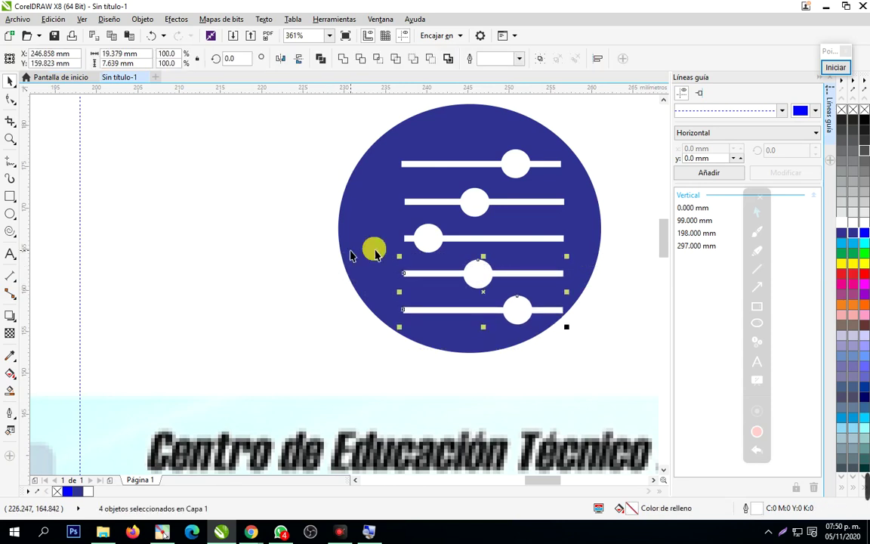
pyautogui.moveTo(328, 119); pyautogui.dragTo(511, 175)
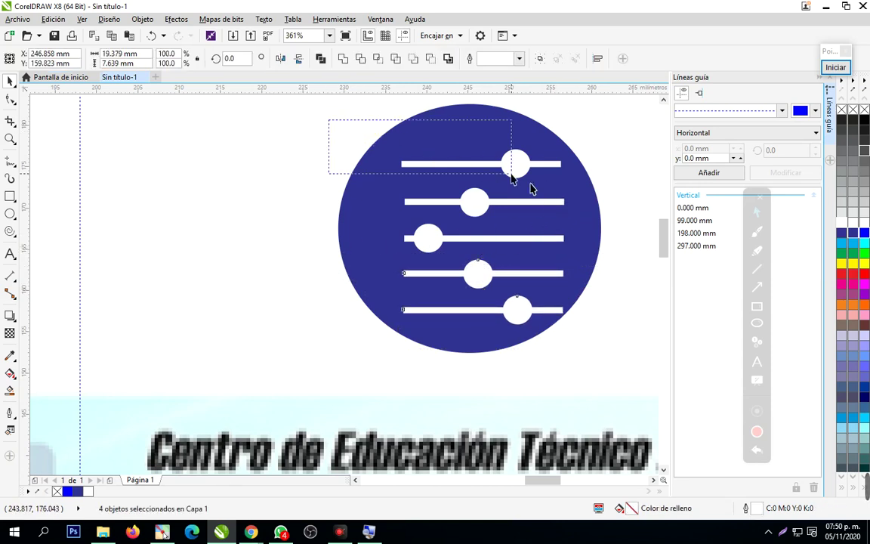
pyautogui.moveTo(600, 235); pyautogui.dragTo(602, 231)
pyautogui.press('Down')
pyautogui.press('Down')
pyautogui.press('Down')
pyautogui.click(605, 234)
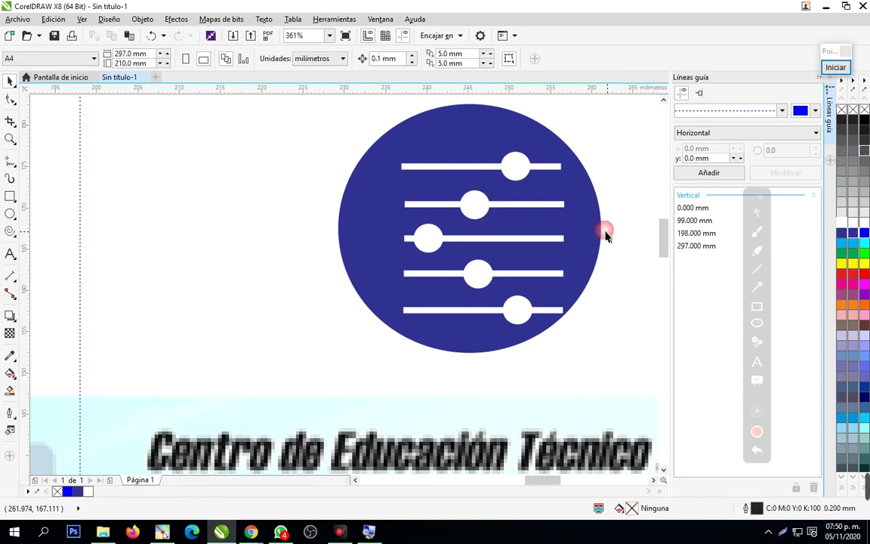
# Shrink the blue circle to about 24.2 × 22.9 mm around the white rows so the outer lines reach its edge
pyautogui.click(453, 136)
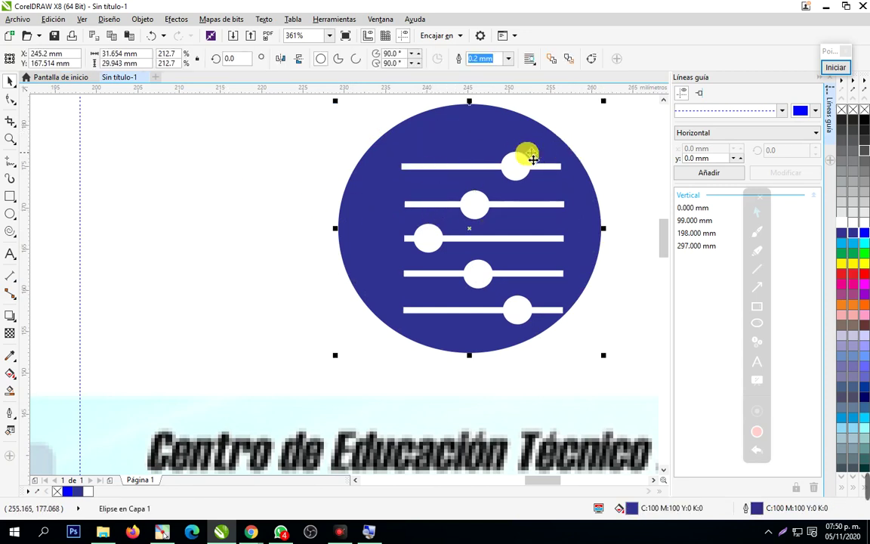
pyautogui.moveTo(335, 101); pyautogui.dragTo(398, 161)
pyautogui.click(540, 258)
# Undo the accidental move of the blue circle away from the white rows
pyautogui.moveTo(584, 273); pyautogui.dragTo(369, 238)
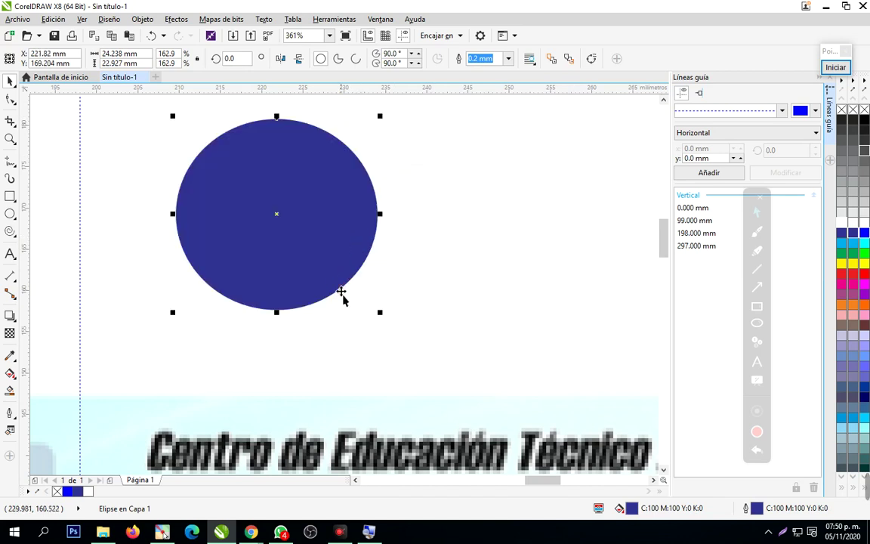
pyautogui.hotkey('ctrl', 'z')
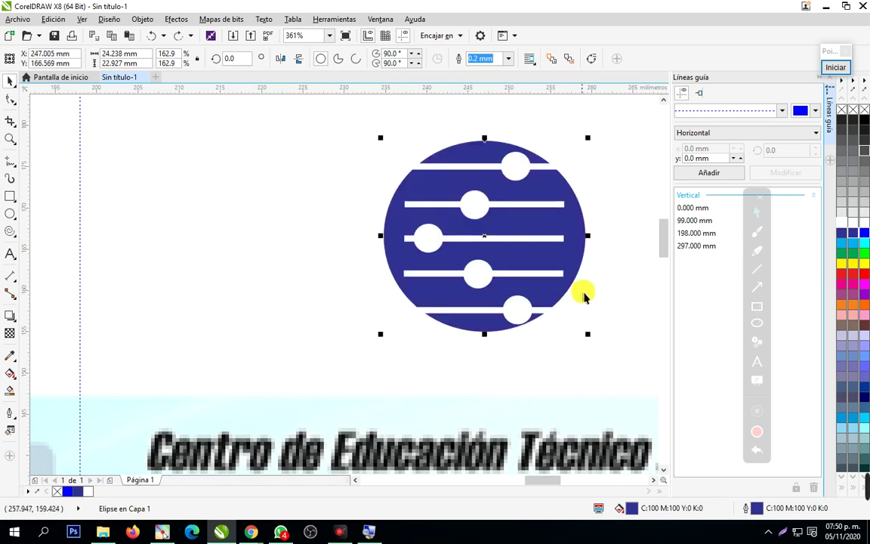
# Enlarge the blue circle to about 28.6 × 27.1 mm and move it so it surrounds the five white rows
pyautogui.moveTo(593, 339); pyautogui.dragTo(625, 365)
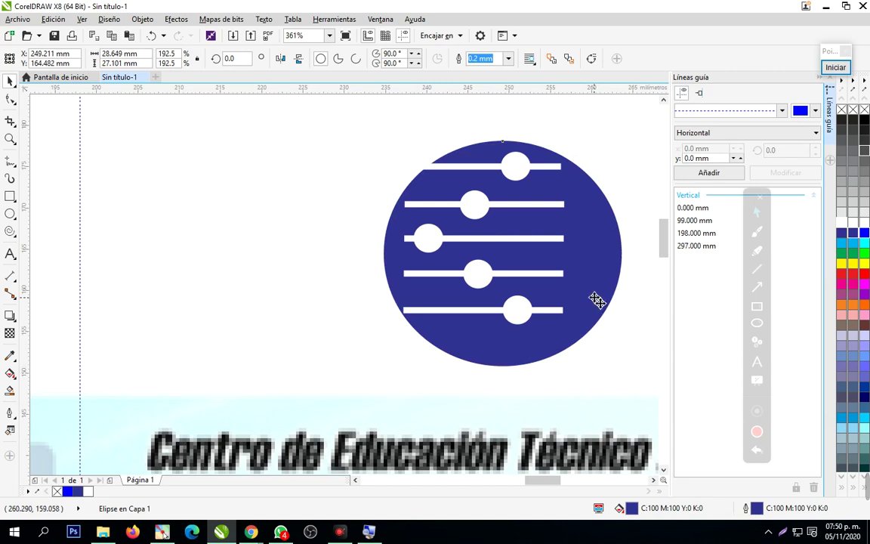
pyautogui.moveTo(591, 300); pyautogui.dragTo(577, 287)
pyautogui.click(558, 187)
pyautogui.click(554, 168)
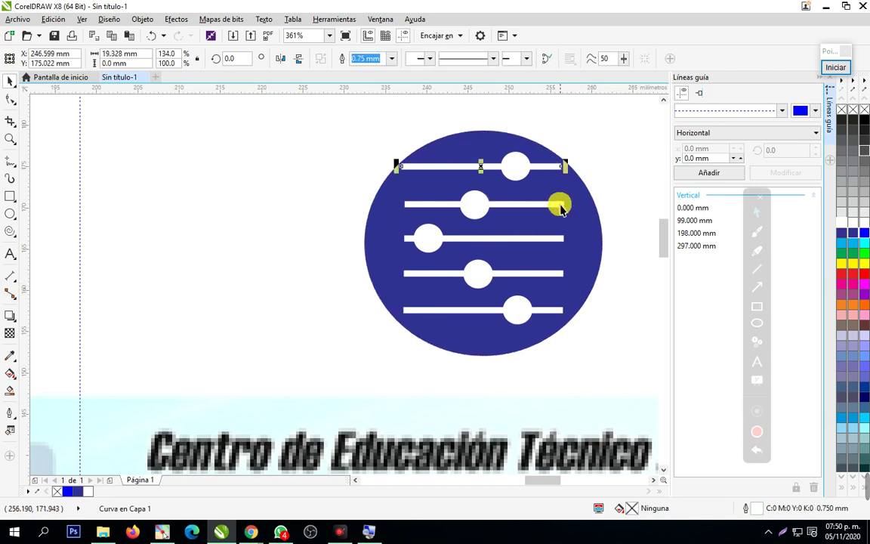
pyautogui.keyDown('shift'); pyautogui.click(559, 205); pyautogui.keyUp('shift')
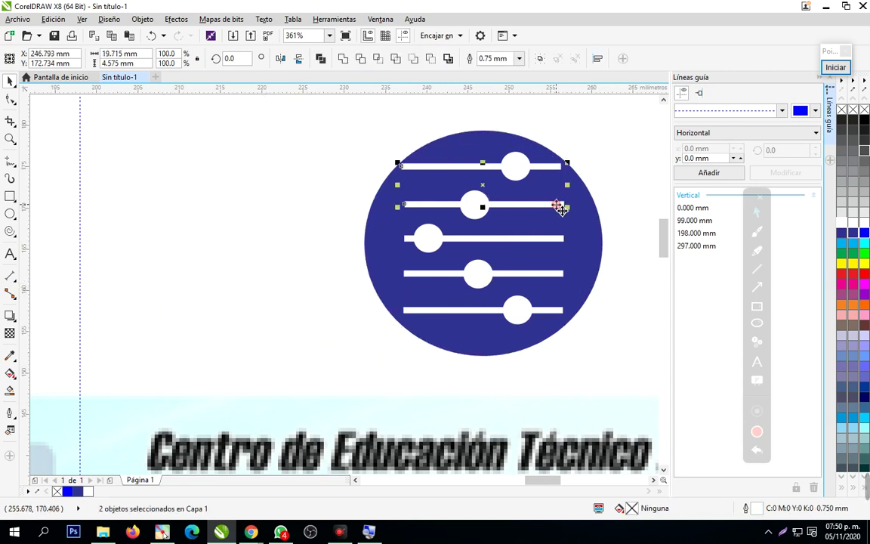
pyautogui.keyDown('shift'); pyautogui.click(555, 278); pyautogui.keyUp('shift')
pyautogui.keyDown('shift'); pyautogui.click(557, 311); pyautogui.keyUp('shift')
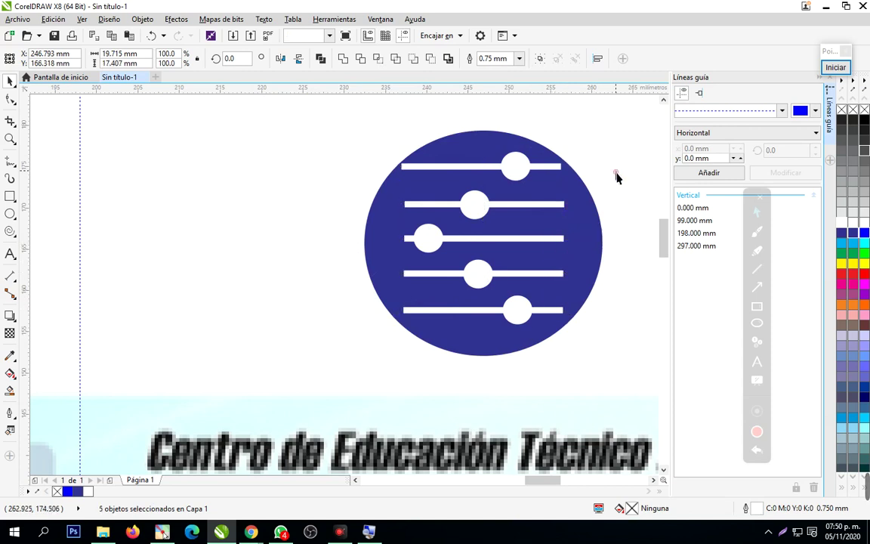
pyautogui.click(616, 177)
# Stretch the five white lines together at both ends to about 28.8 mm overall so they span the blue circle
pyautogui.click(556, 167)
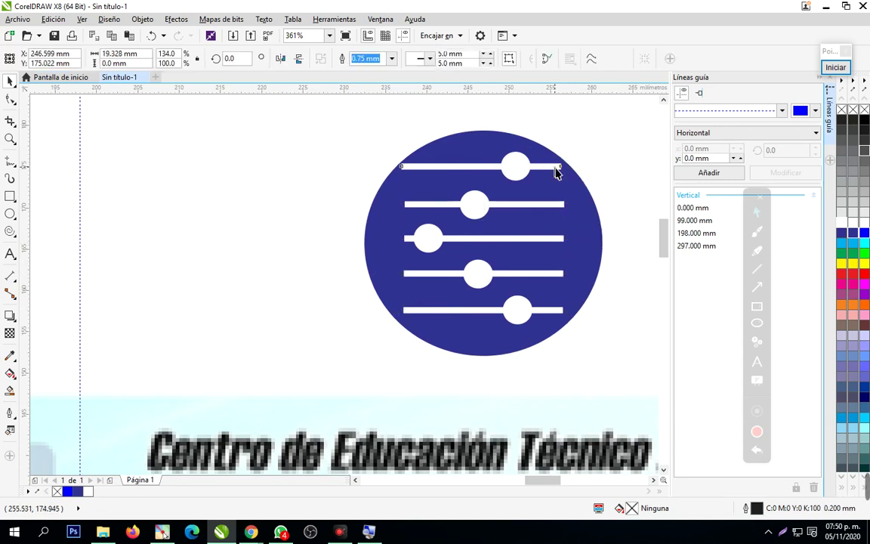
pyautogui.keyDown('shift'); pyautogui.click(552, 205); pyautogui.keyUp('shift')
pyautogui.keyDown('shift'); pyautogui.click(551, 241); pyautogui.keyUp('shift')
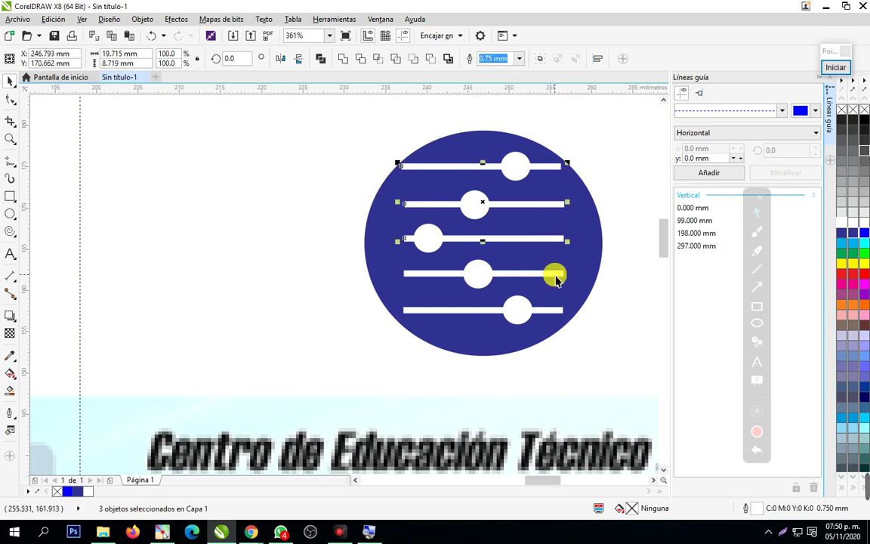
pyautogui.keyDown('shift'); pyautogui.click(556, 276); pyautogui.keyUp('shift')
pyautogui.keyDown('shift'); pyautogui.click(559, 313); pyautogui.keyUp('shift')
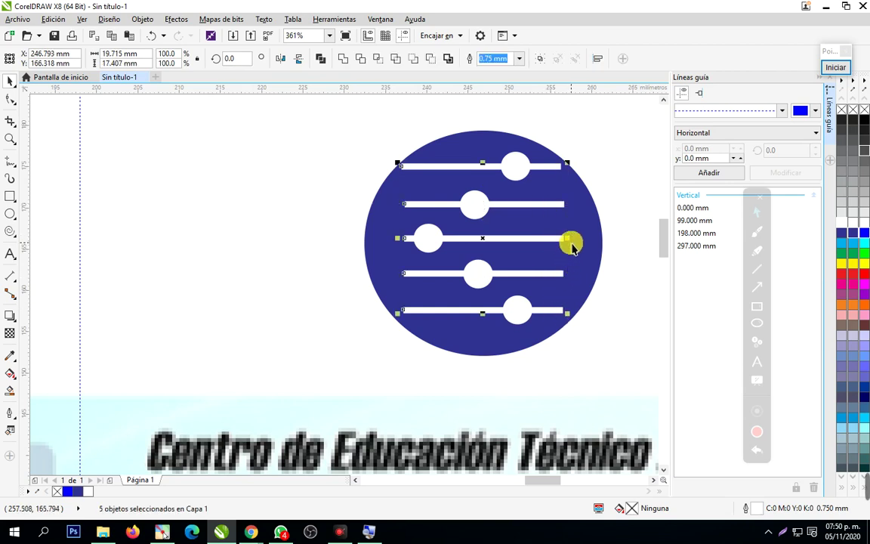
pyautogui.moveTo(572, 245); pyautogui.dragTo(616, 247)
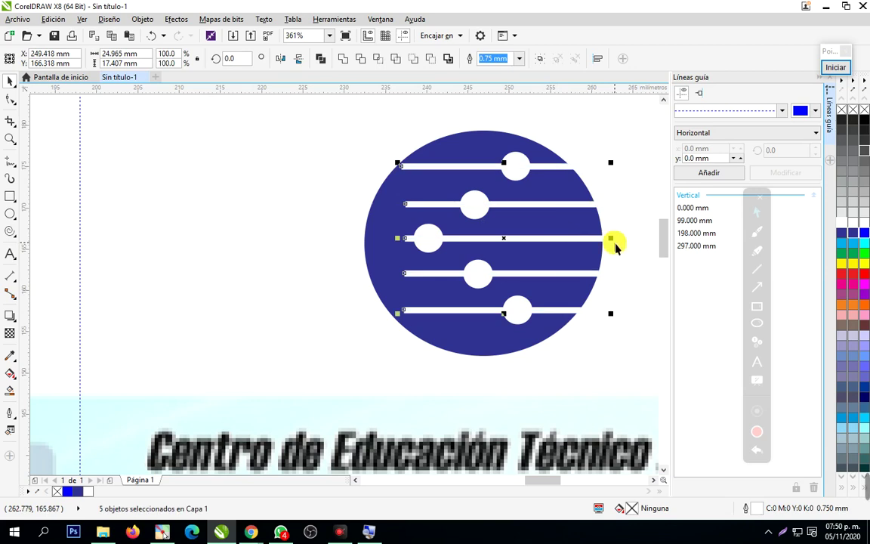
pyautogui.moveTo(398, 238); pyautogui.dragTo(365, 239)
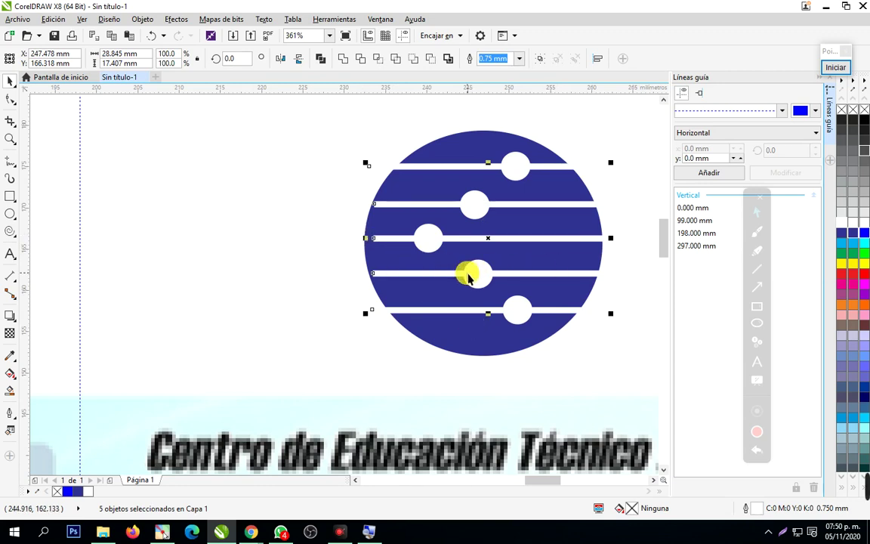
pyautogui.click(567, 132)
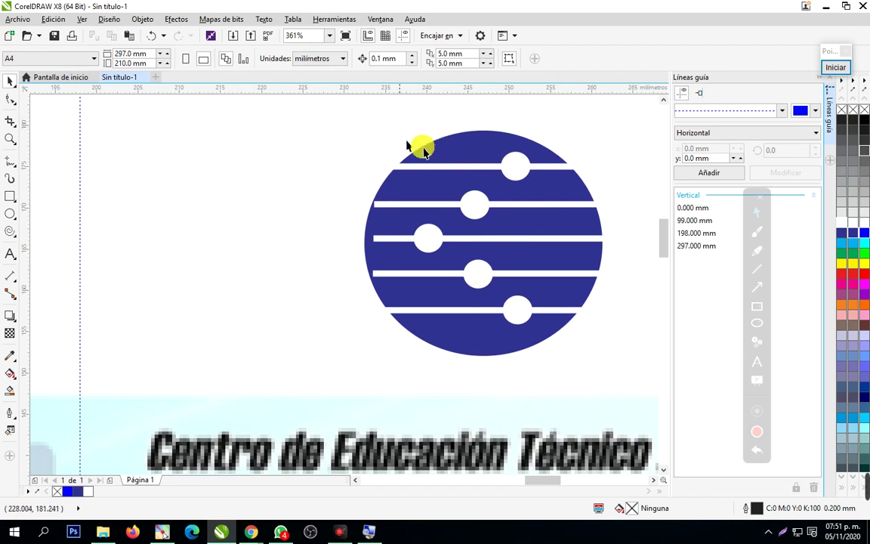
pyautogui.click(478, 148)
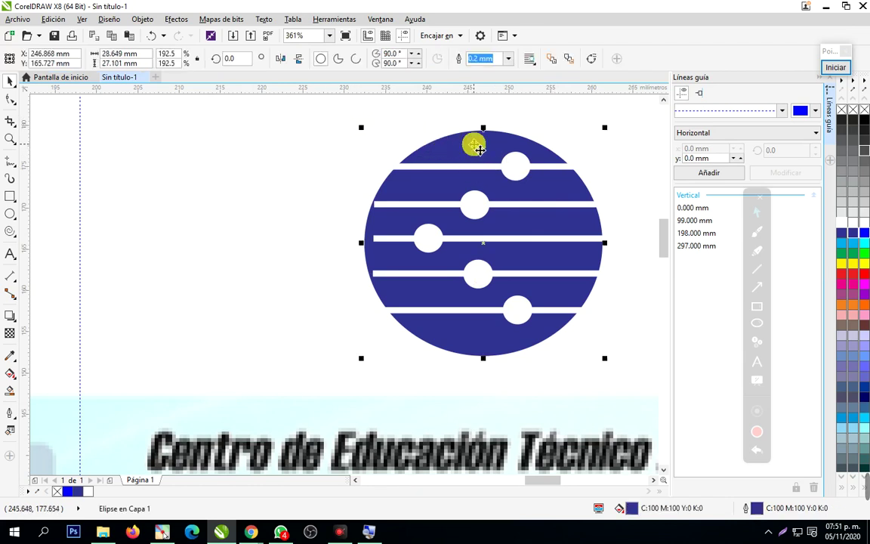
pyautogui.moveTo(478, 148); pyautogui.dragTo(288, 135)
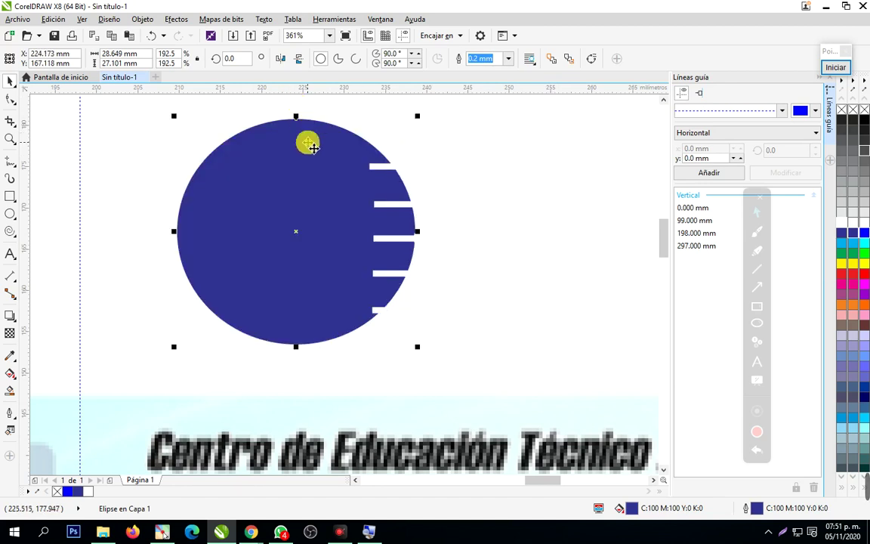
pyautogui.hotkey('ctrl', 'z')
# Group the five white lines with their dots and centre the group over the blue circle
pyautogui.click(629, 401)
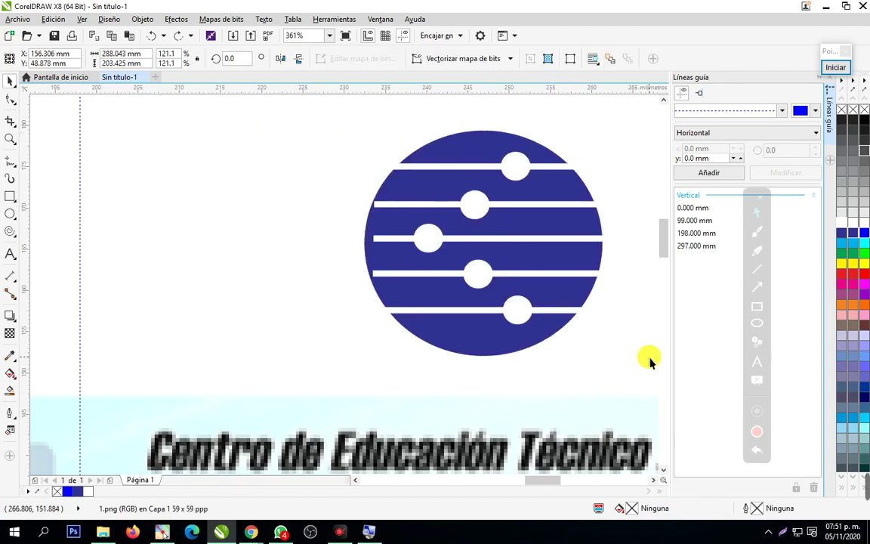
pyautogui.scroll(-3, 640, 279)
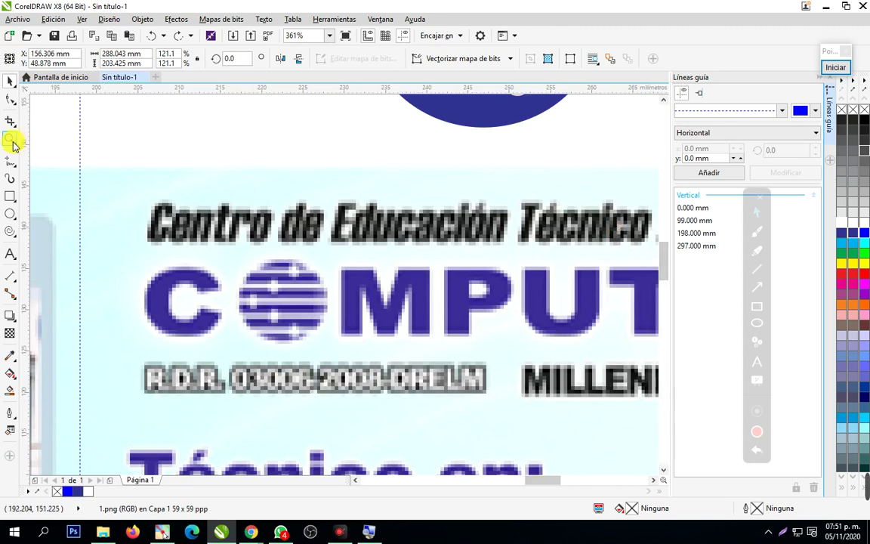
pyautogui.click(11, 139)
pyautogui.rightClick(416, 225)
pyautogui.moveTo(198, 206); pyautogui.dragTo(558, 421)
pyautogui.click(10, 83)
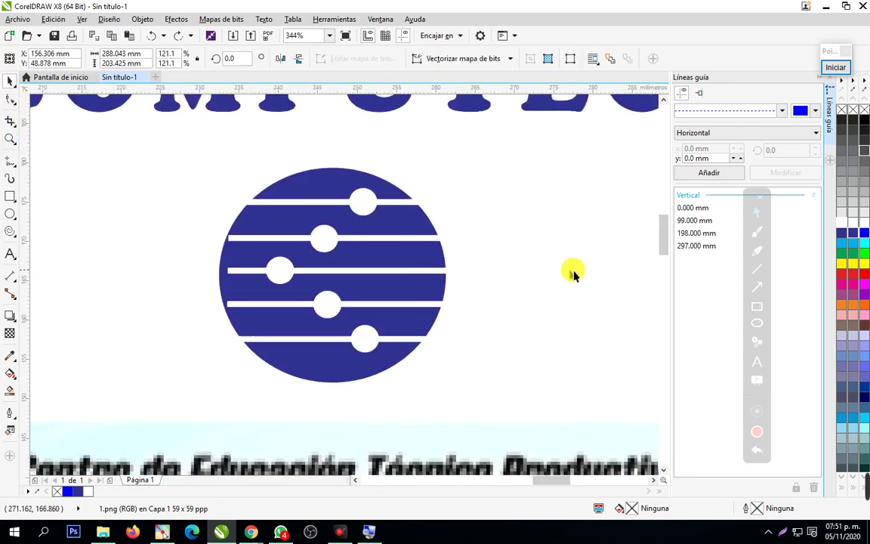
pyautogui.click(471, 241)
pyautogui.moveTo(131, 137); pyautogui.dragTo(572, 333)
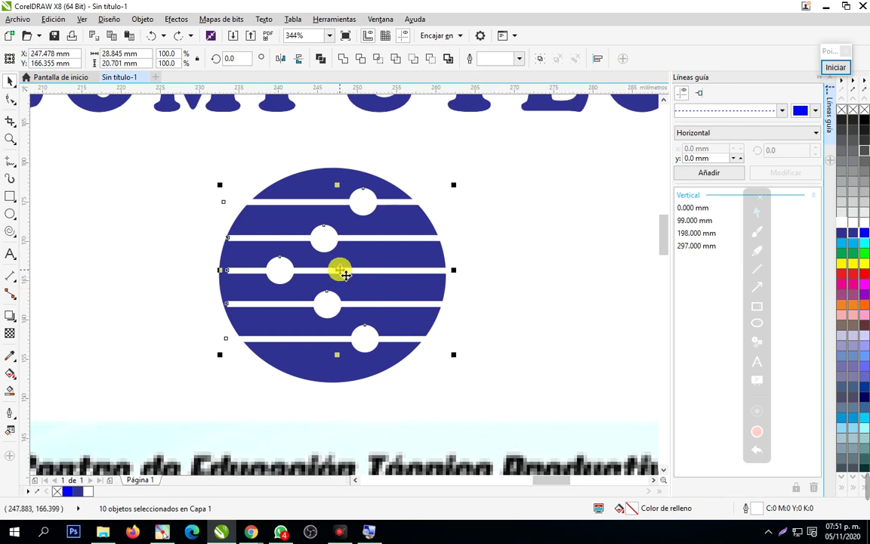
pyautogui.moveTo(343, 275)
pyautogui.mouseDown()
pyautogui.moveTo(485, 275)
pyautogui.moveTo(299, 274)
pyautogui.moveTo(350, 278)
pyautogui.moveTo(334, 279)
pyautogui.mouseUp()
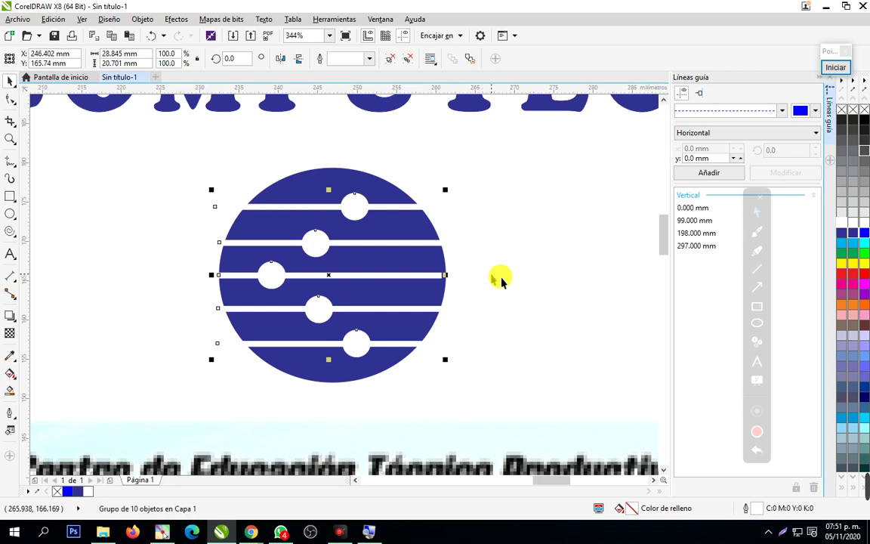
# Try moving the white group off the centre of the blue circle and back over it
pyautogui.click(385, 270)
pyautogui.click(333, 250)
pyautogui.moveTo(338, 252); pyautogui.dragTo(470, 240)
pyautogui.hotkey('ctrl', 'z')
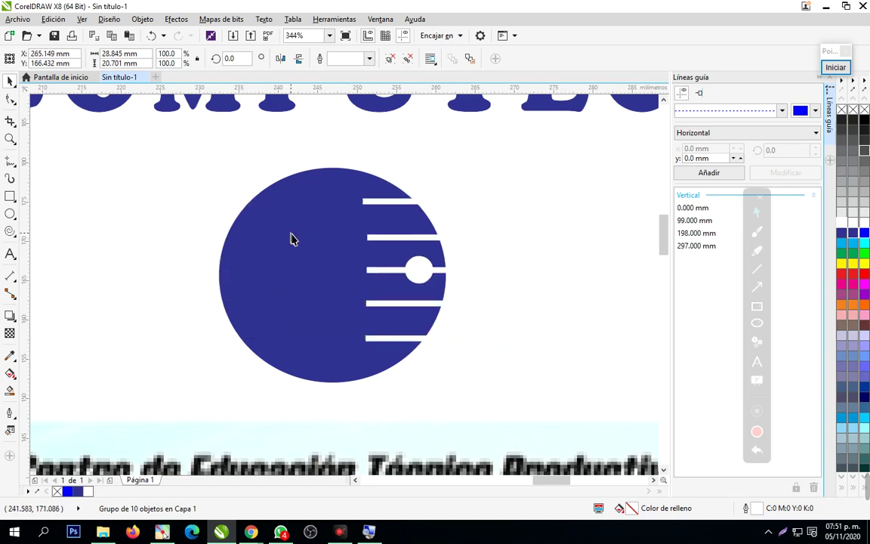
pyautogui.click(334, 256)
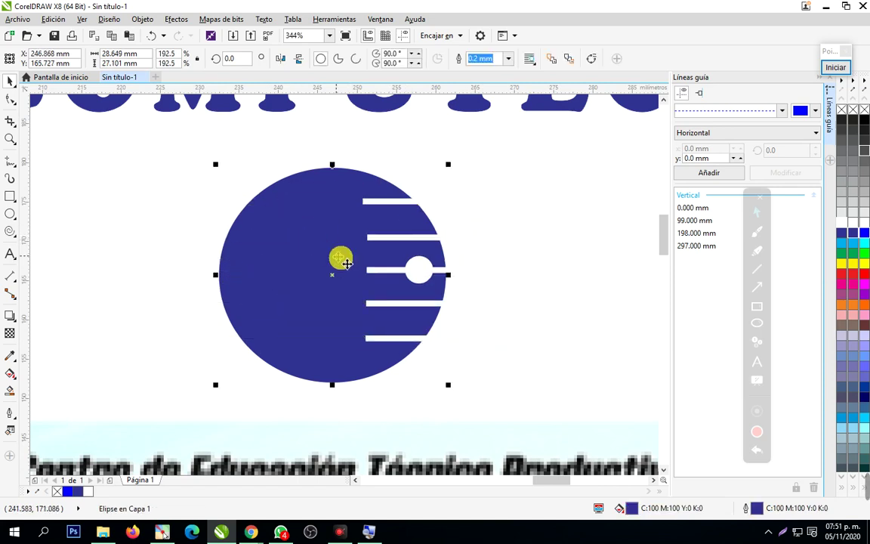
pyautogui.click(175, 219)
pyautogui.click(419, 243)
pyautogui.moveTo(428, 237); pyautogui.dragTo(298, 262)
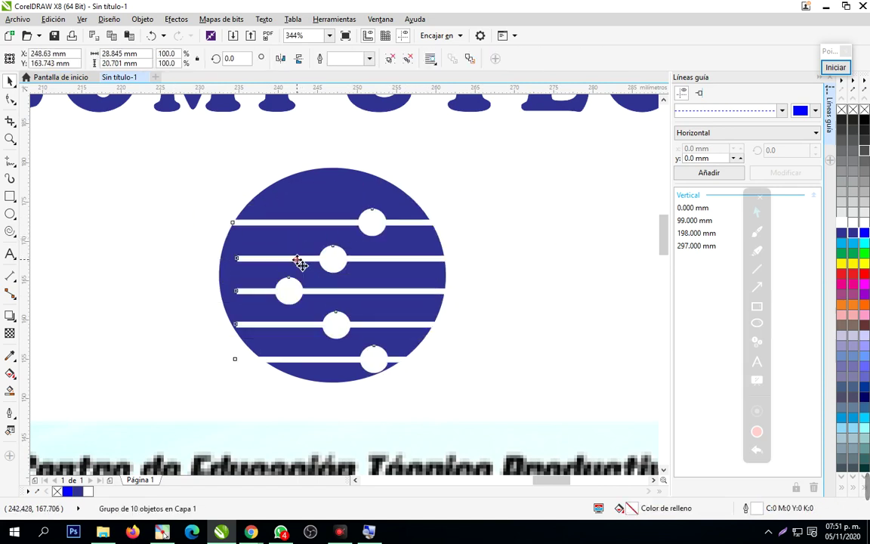
# Shrink the white group to about 19.8 × 14.2 mm and the blue circle to about 11.1 × 10.5 mm
pyautogui.moveTo(463, 378); pyautogui.dragTo(392, 342)
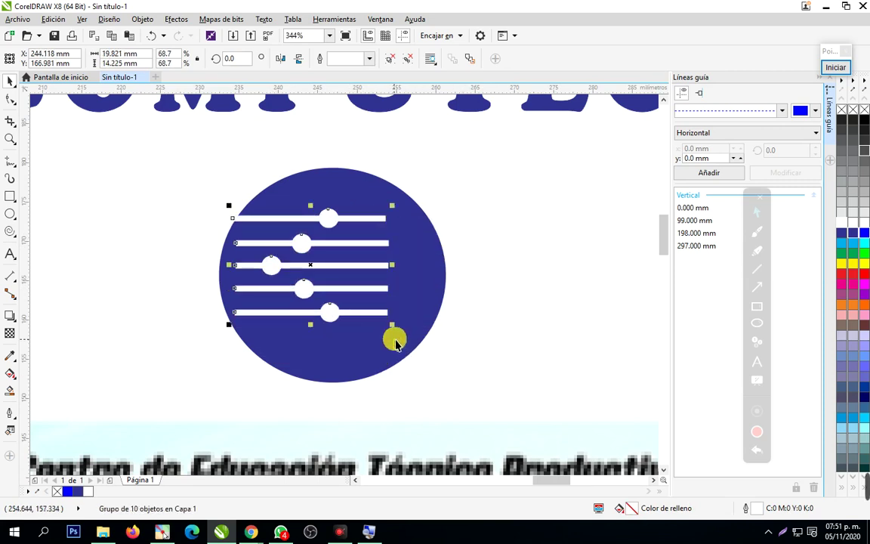
pyautogui.click(417, 291)
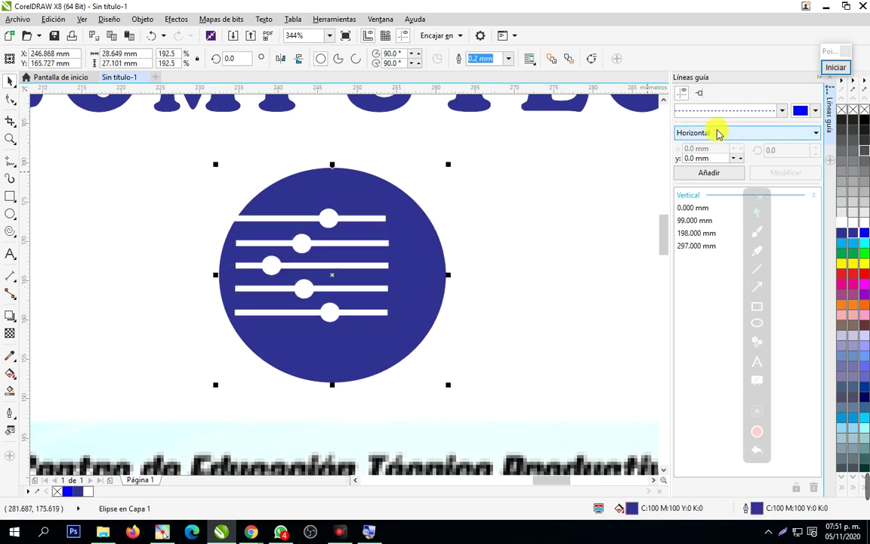
pyautogui.scroll(2, 174, 140)
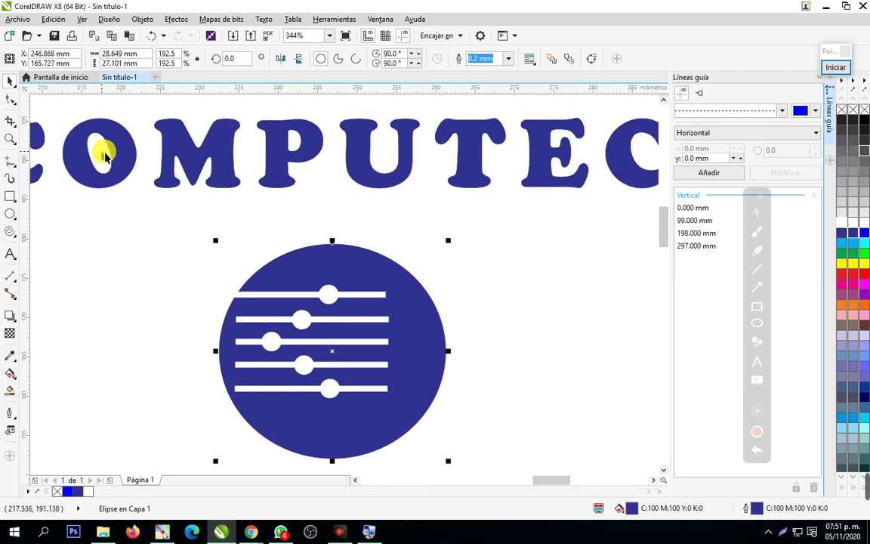
pyautogui.click(490, 299)
pyautogui.click(411, 293)
pyautogui.click(461, 355)
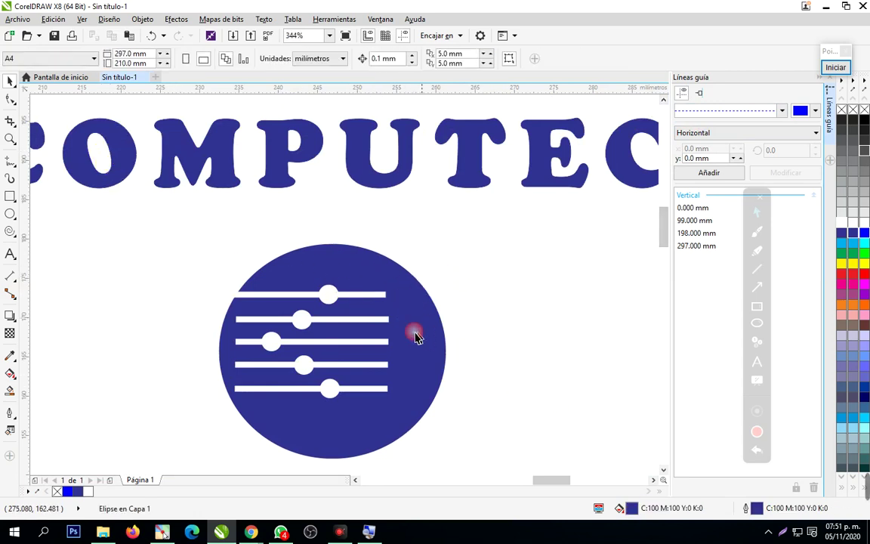
pyautogui.click(415, 336)
pyautogui.moveTo(447, 242); pyautogui.dragTo(339, 374)
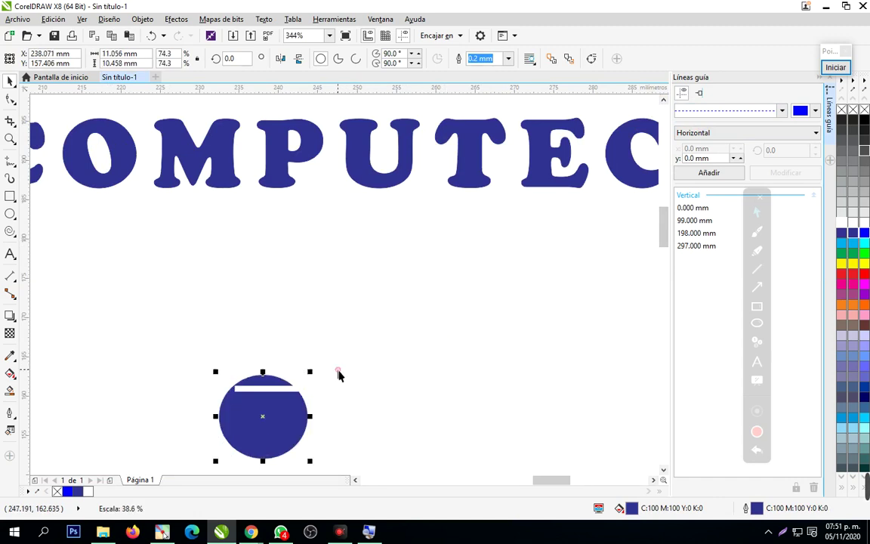
# Move the blue circle over the O of the COMPUTEC text and place the white group on top of it
pyautogui.moveTo(275, 403); pyautogui.dragTo(109, 143)
pyautogui.click(252, 345)
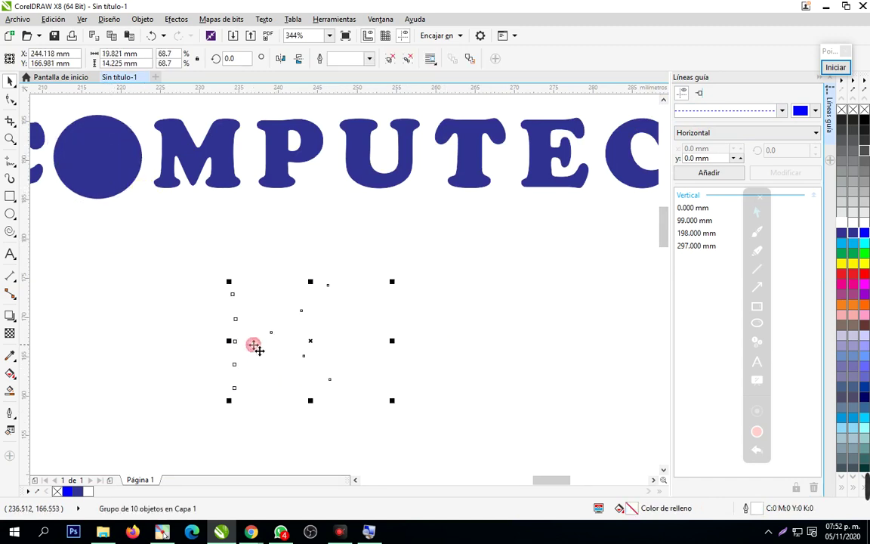
pyautogui.moveTo(315, 344); pyautogui.dragTo(152, 188)
pyautogui.click(170, 238)
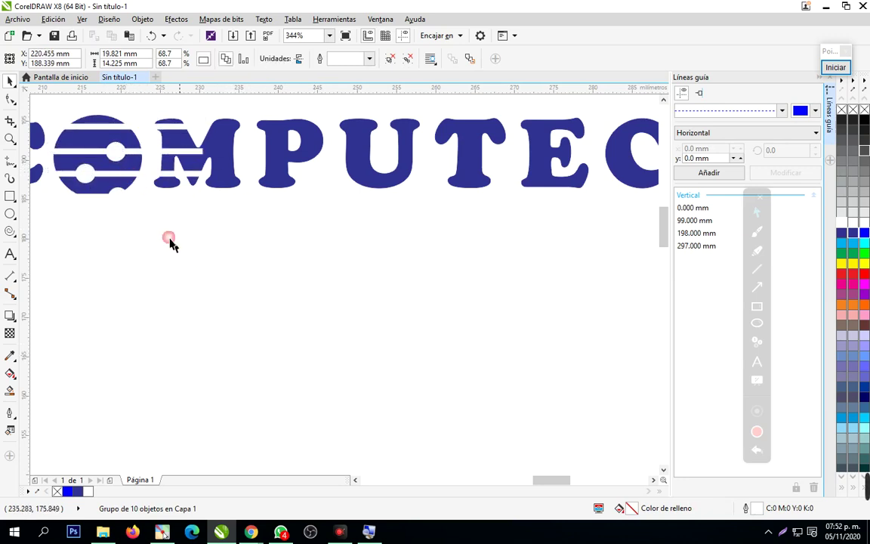
# Shrink the white group to about 11.5 × 8.3 mm to match the small blue circle and shift it towards the circle's centre
pyautogui.click(356, 481)
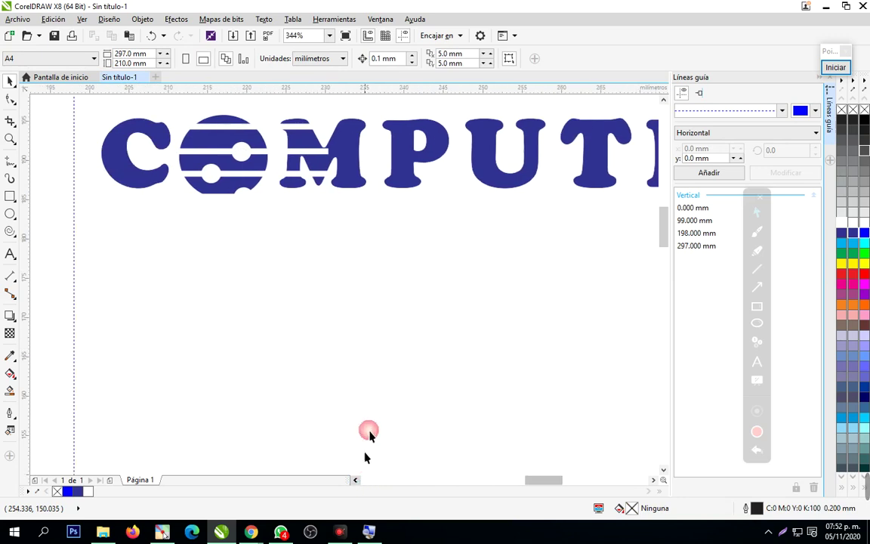
pyautogui.click(323, 219)
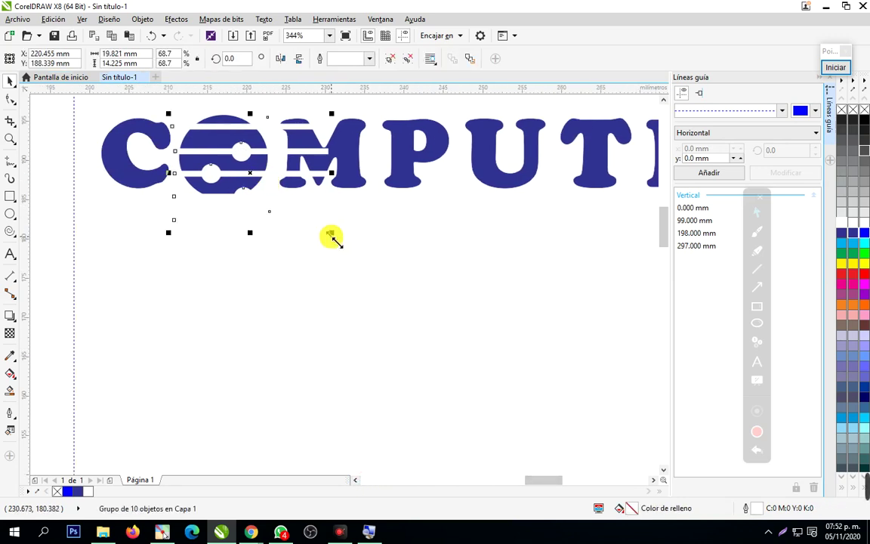
pyautogui.moveTo(332, 233); pyautogui.dragTo(261, 196)
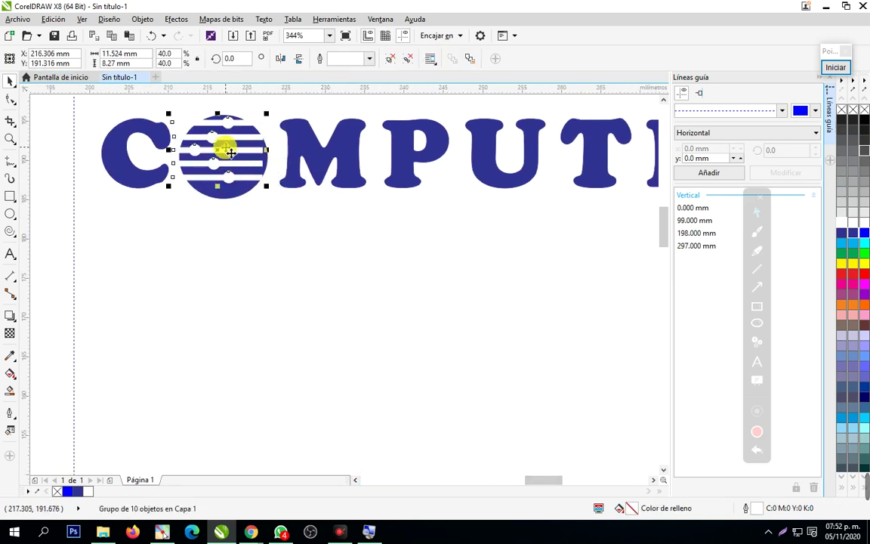
pyautogui.moveTo(217, 142)
pyautogui.mouseDown()
pyautogui.moveTo(264, 239)
pyautogui.moveTo(232, 154)
pyautogui.mouseUp()
# Reposition the white group so it is centred on the blue circle that covers the O of COMPUTEC
pyautogui.click(258, 136)
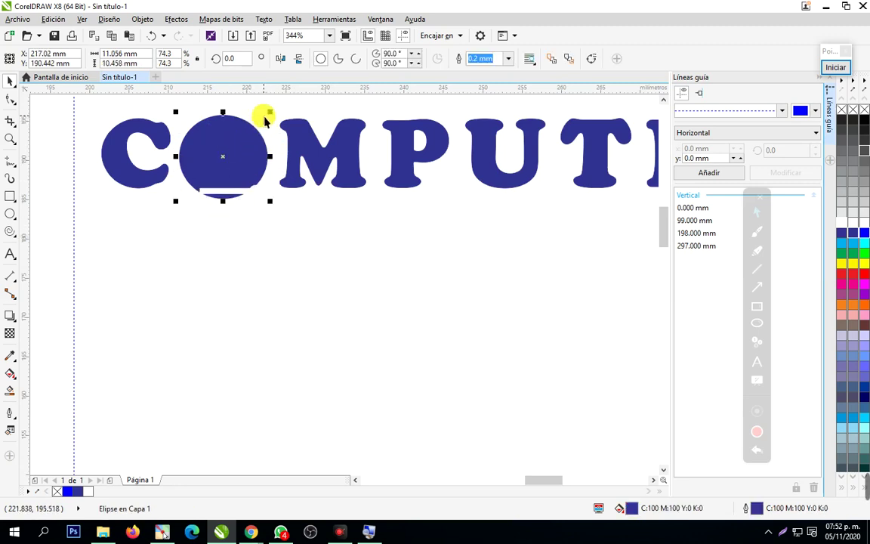
pyautogui.click(241, 214)
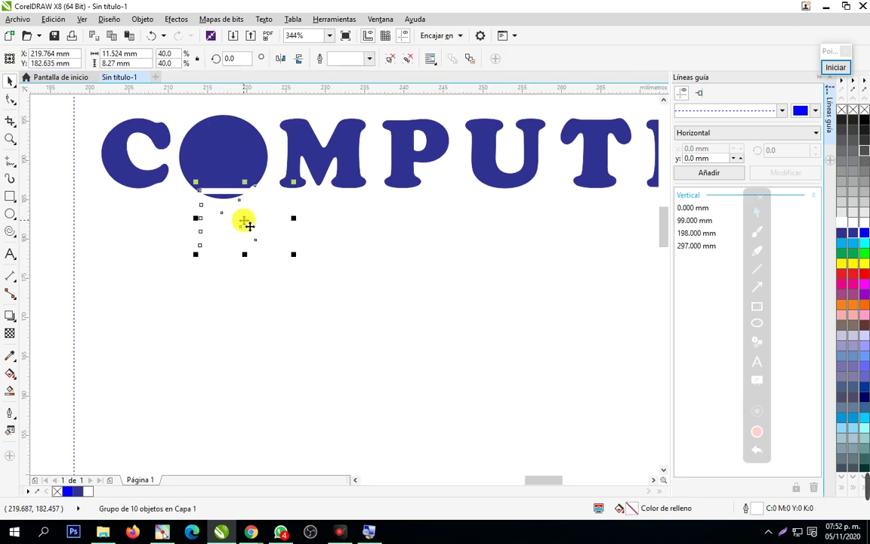
pyautogui.moveTo(249, 224)
pyautogui.mouseDown()
pyautogui.moveTo(240, 172)
pyautogui.moveTo(239, 194)
pyautogui.moveTo(264, 232)
pyautogui.mouseUp()
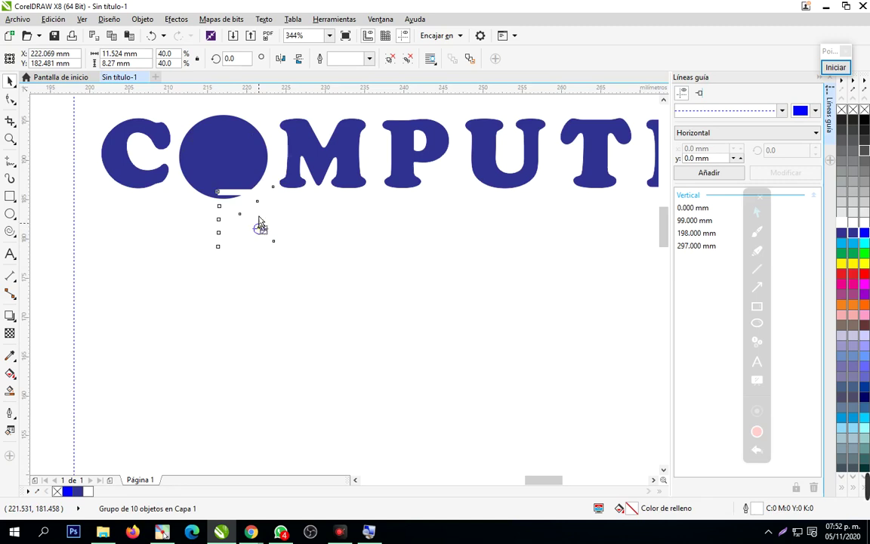
pyautogui.hotkey('ctrl', 'z')
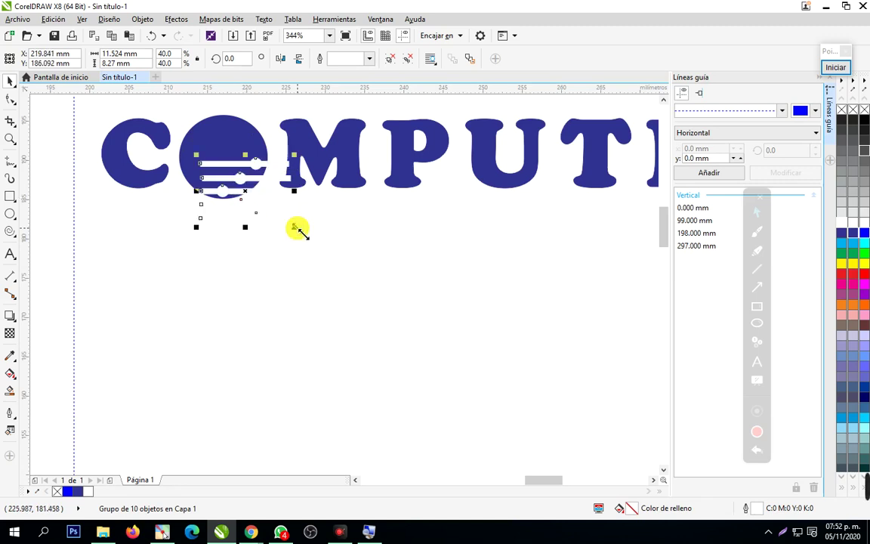
pyautogui.moveTo(254, 200); pyautogui.dragTo(221, 157)
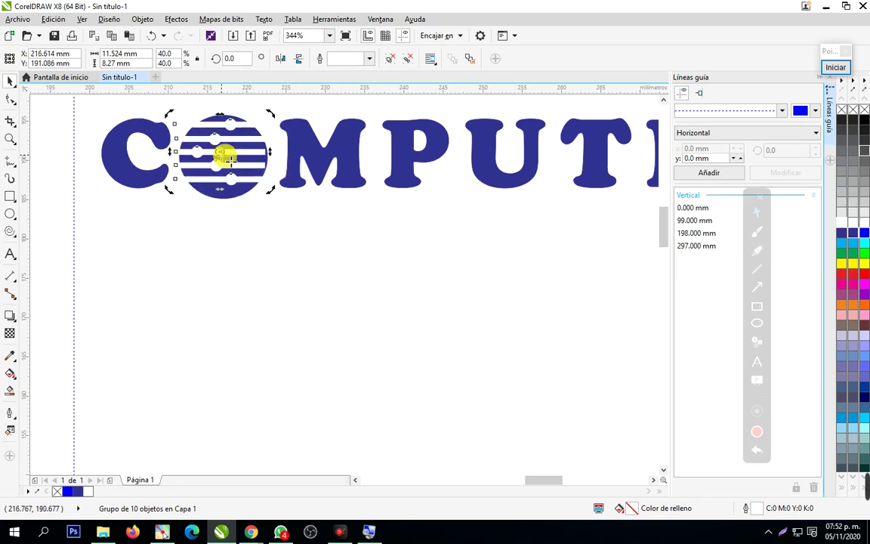
# Move the white group of lines and dots off the blue circle to the empty area below it
pyautogui.click(256, 214)
pyautogui.click(231, 157)
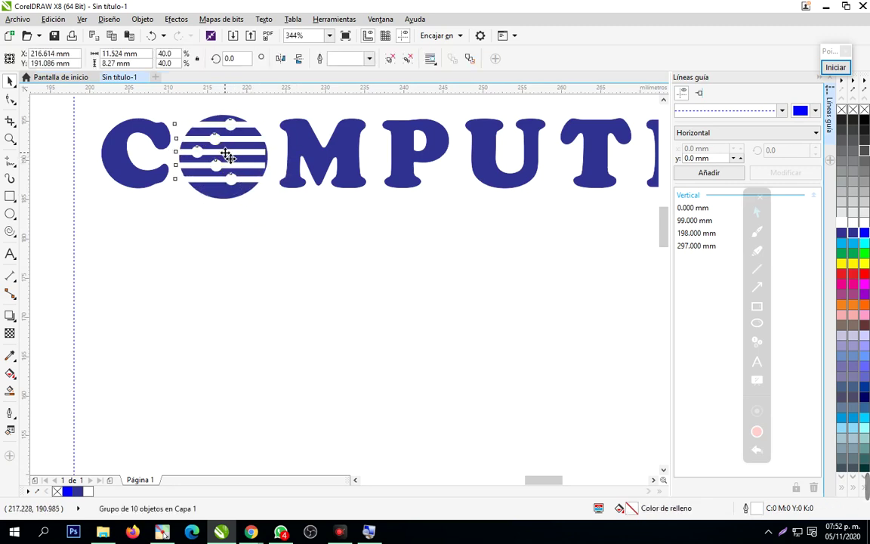
pyautogui.moveTo(228, 157); pyautogui.dragTo(233, 186)
pyautogui.click(226, 190)
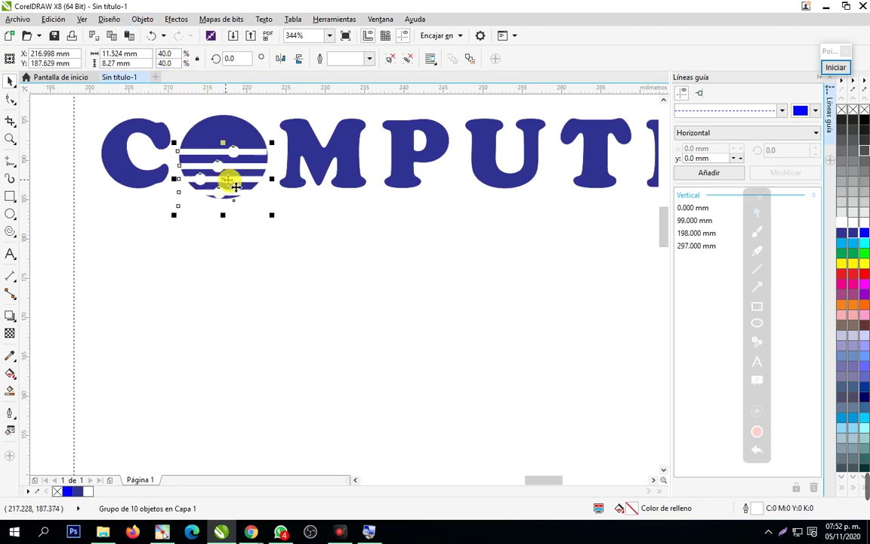
pyautogui.click(142, 18)
pyautogui.click(394, 301)
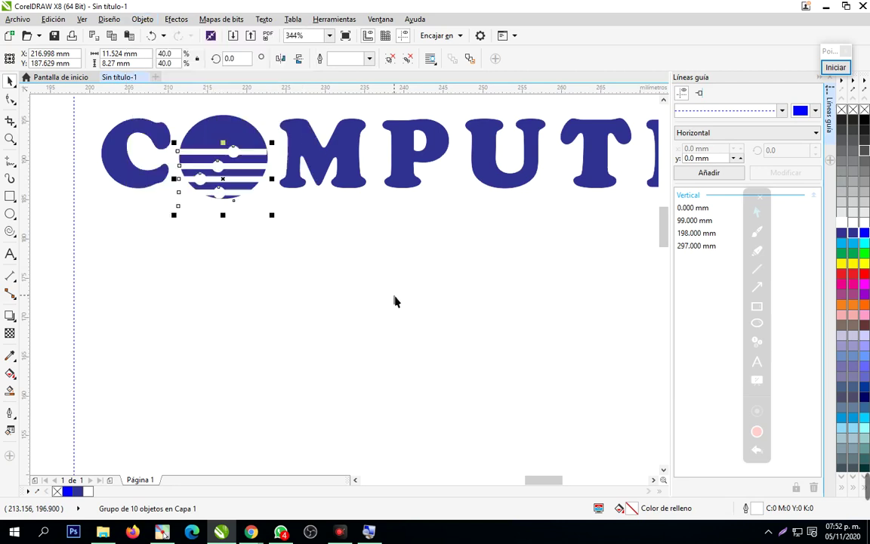
pyautogui.click(231, 193)
pyautogui.moveTo(224, 181); pyautogui.dragTo(286, 234)
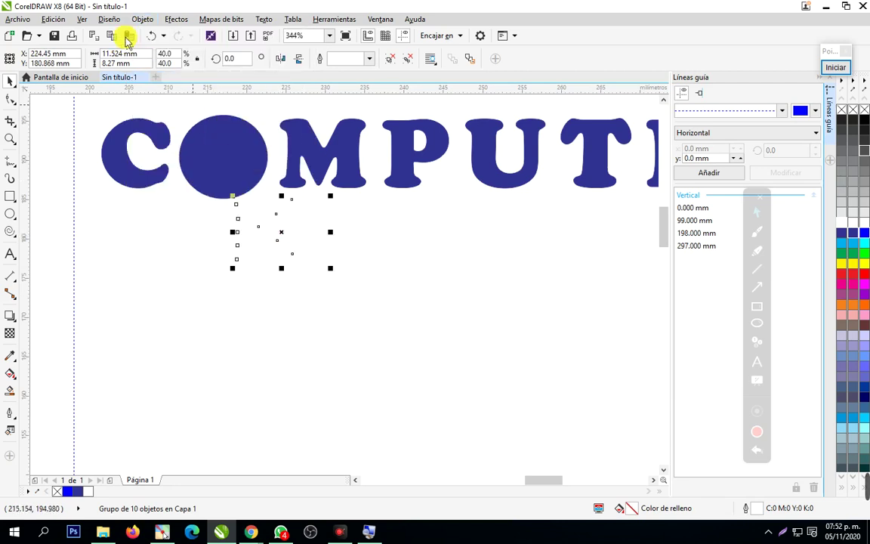
# Place the white group inside the blue circle with PowerClip and remove the circle's outline
pyautogui.click(142, 18)
pyautogui.moveTo(170, 100)
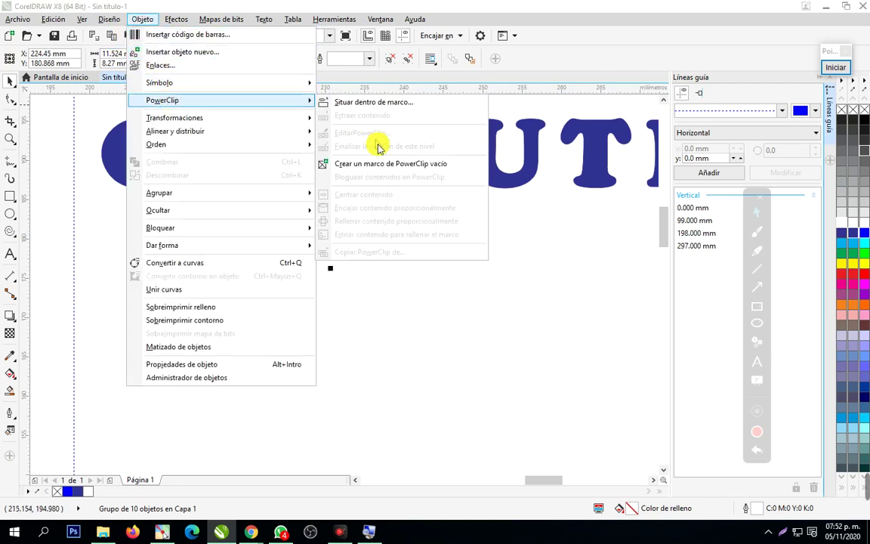
pyautogui.click(385, 107)
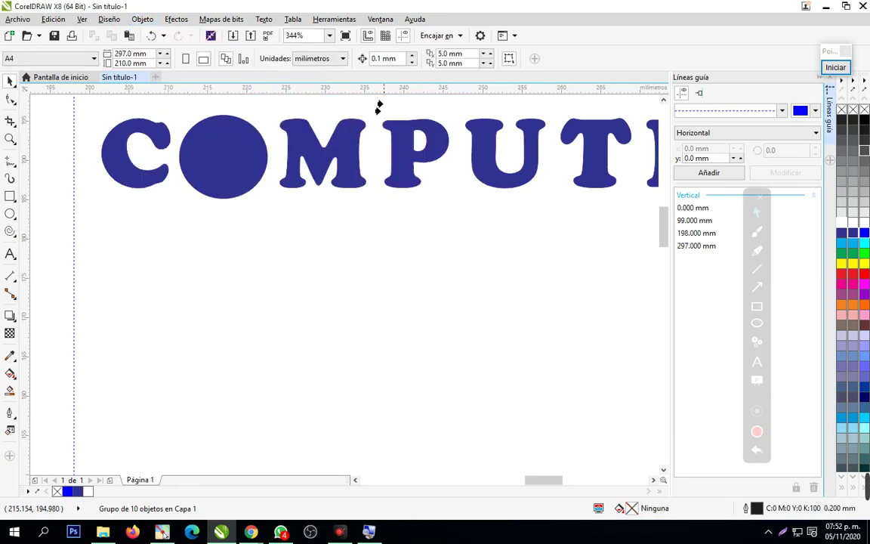
pyautogui.click(204, 155)
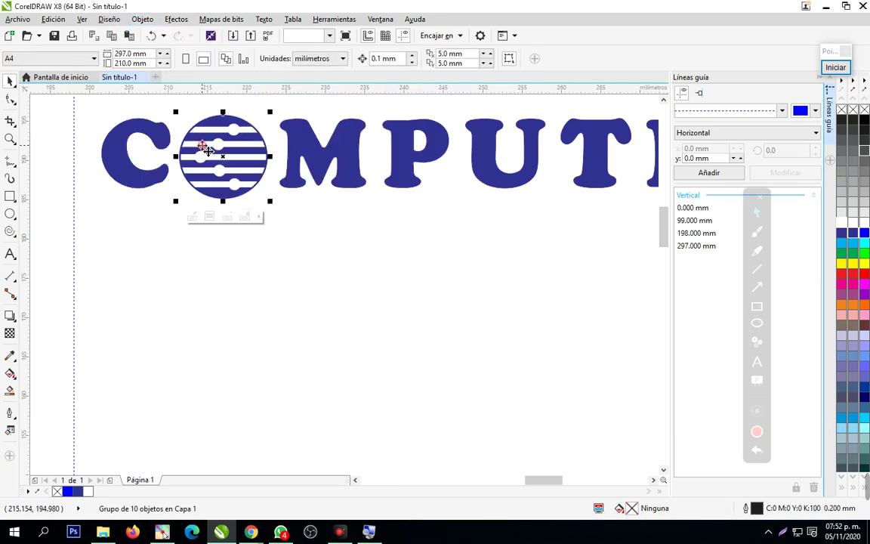
pyautogui.click(234, 182)
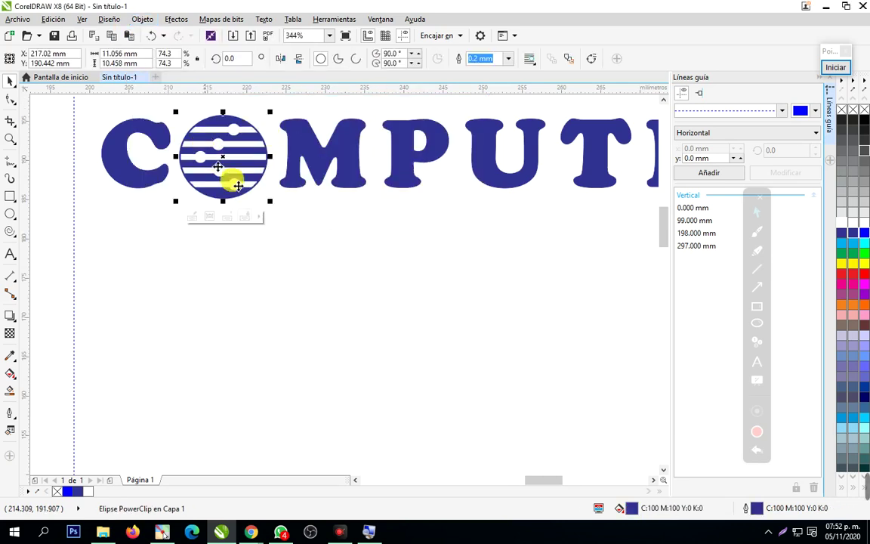
pyautogui.click(298, 260)
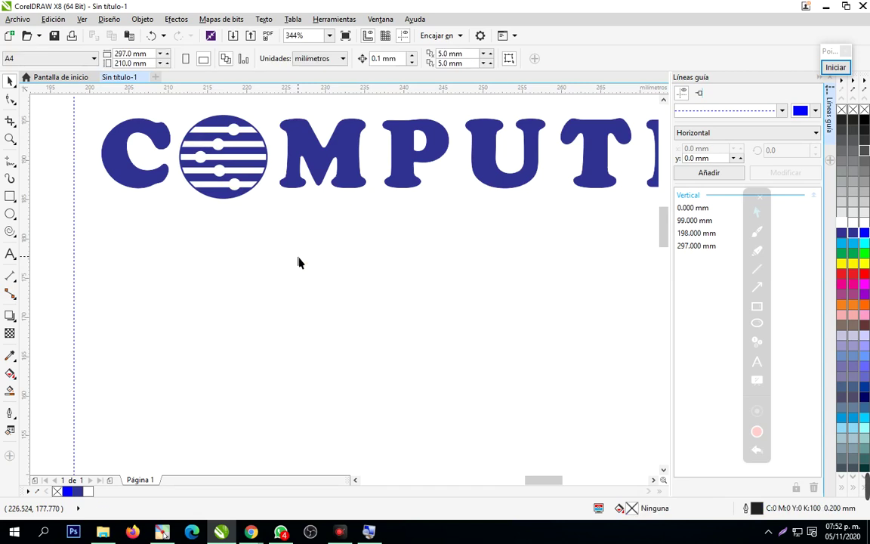
pyautogui.click(230, 200)
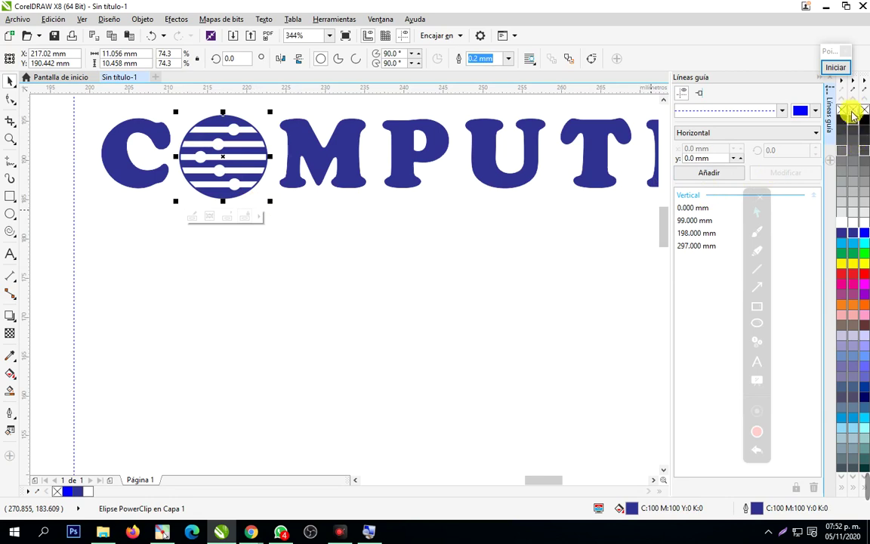
pyautogui.click(486, 253)
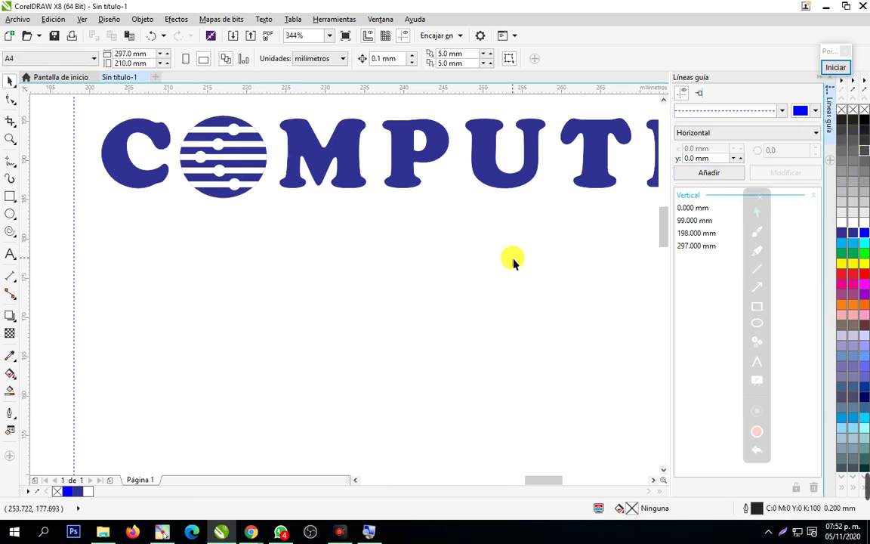
# Enlarge the COMPUTEC text to about 94.4 mm wide and shift it slightly so its letters sit evenly around the globe
pyautogui.click(10, 139)
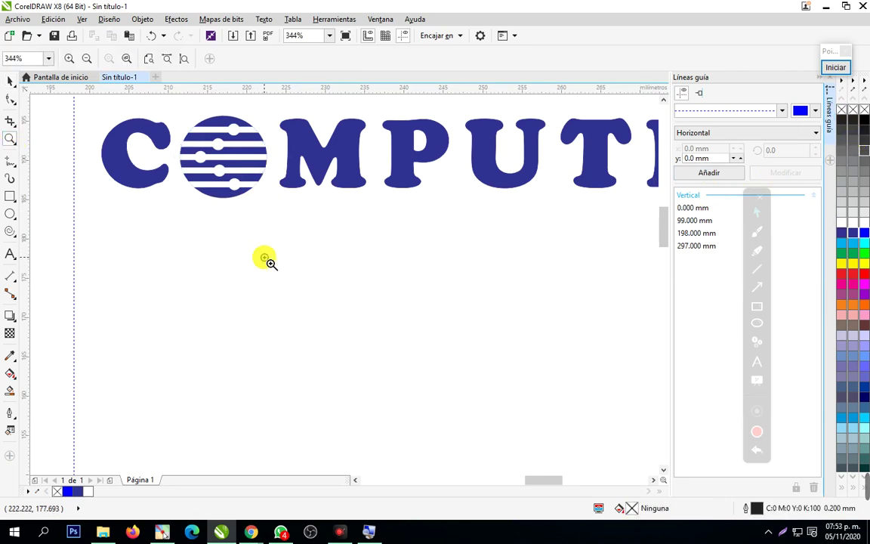
pyautogui.rightClick(266, 259)
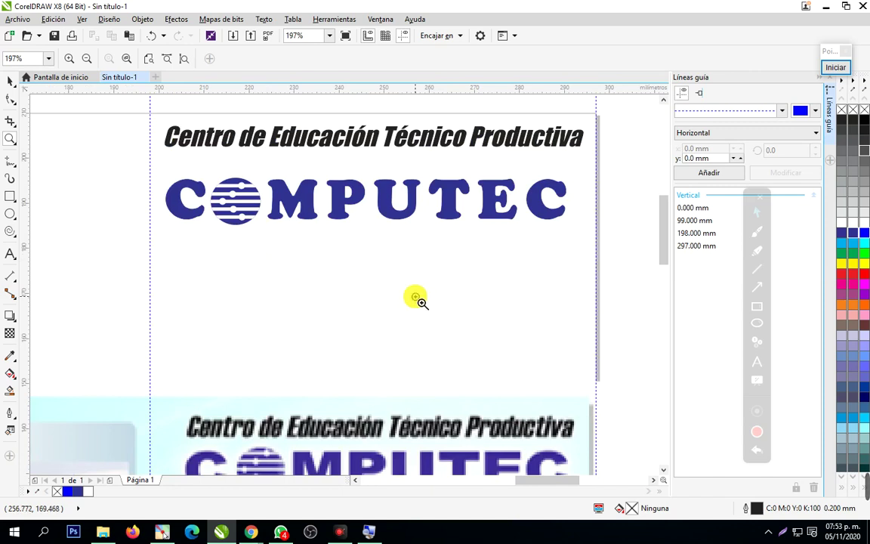
pyautogui.click(9, 81)
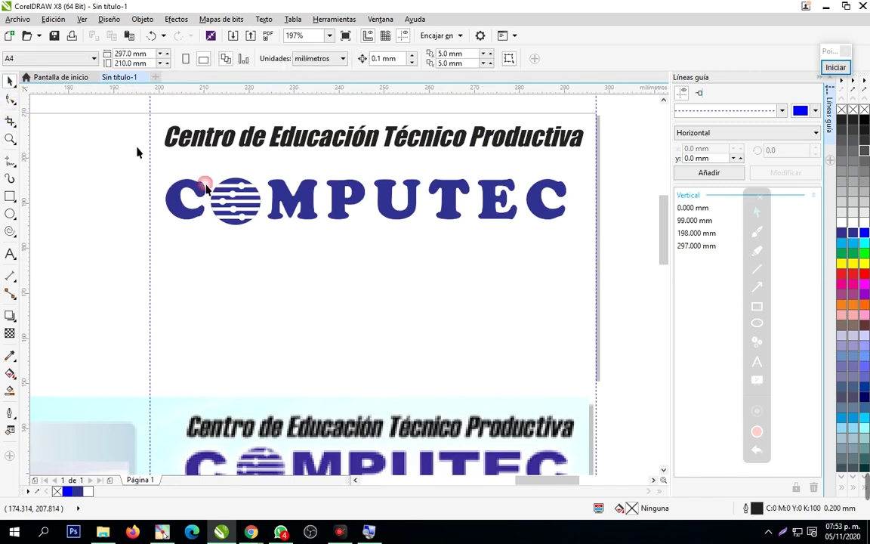
pyautogui.click(342, 219)
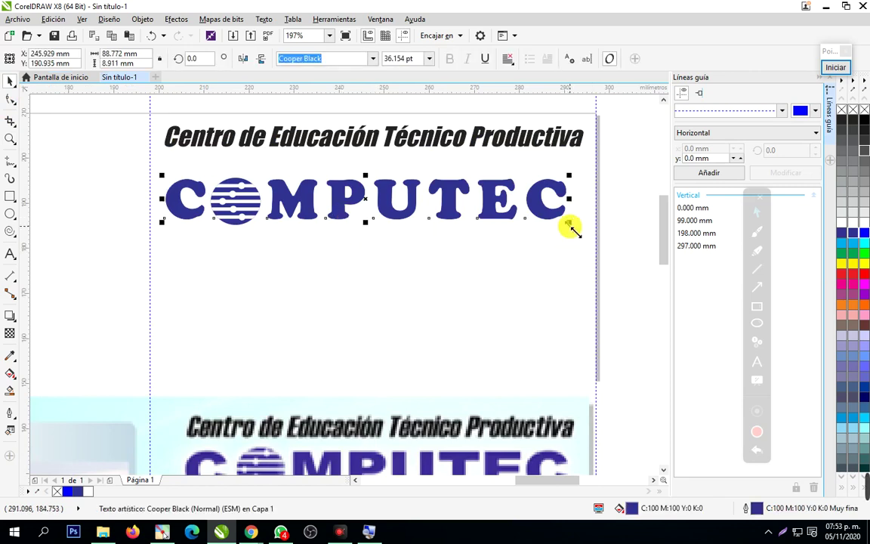
pyautogui.moveTo(570, 228); pyautogui.dragTo(587, 235)
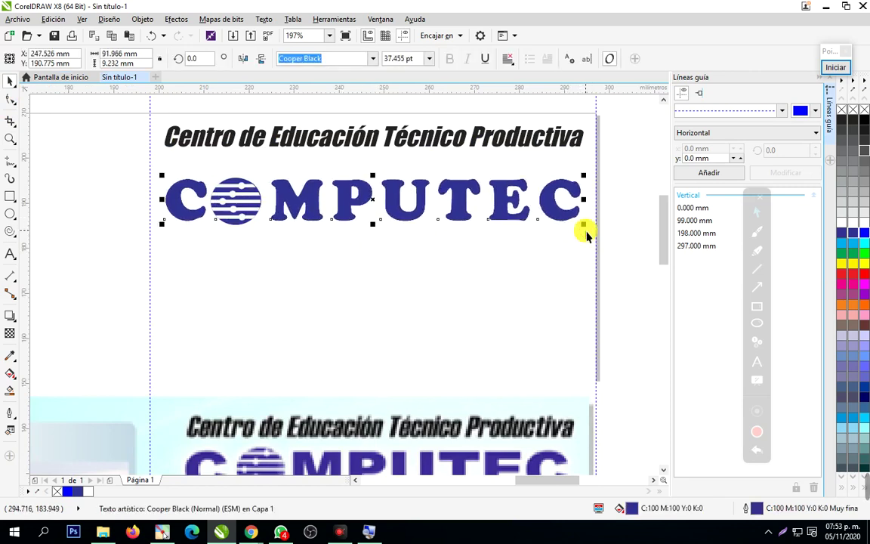
pyautogui.moveTo(161, 226); pyautogui.dragTo(153, 240)
pyautogui.moveTo(363, 205)
pyautogui.mouseDown()
pyautogui.moveTo(341, 229)
pyautogui.moveTo(355, 229)
pyautogui.moveTo(358, 204)
pyautogui.mouseUp()
pyautogui.click(366, 276)
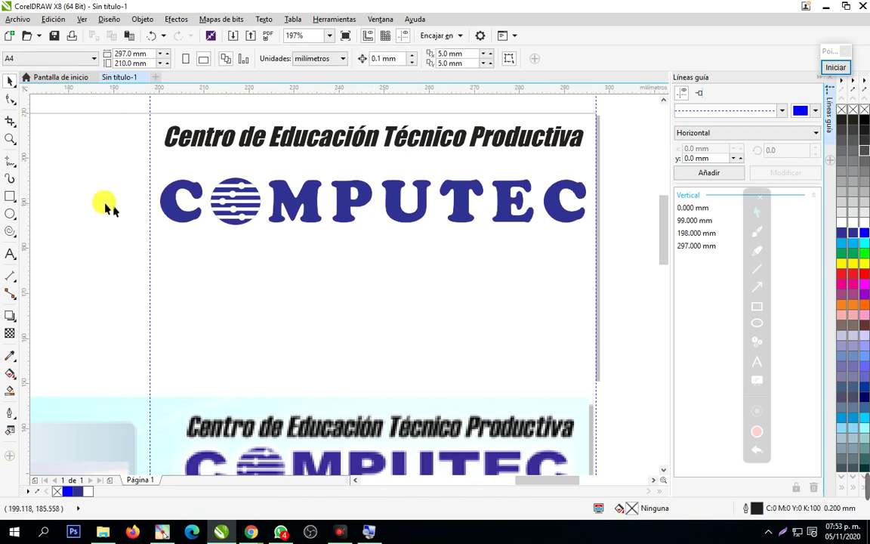
# Group the COMPUTEC text with the globe and move the group up close beneath the Centro de Educación Técnico Productiva line
pyautogui.click(11, 139)
pyautogui.rightClick(288, 292)
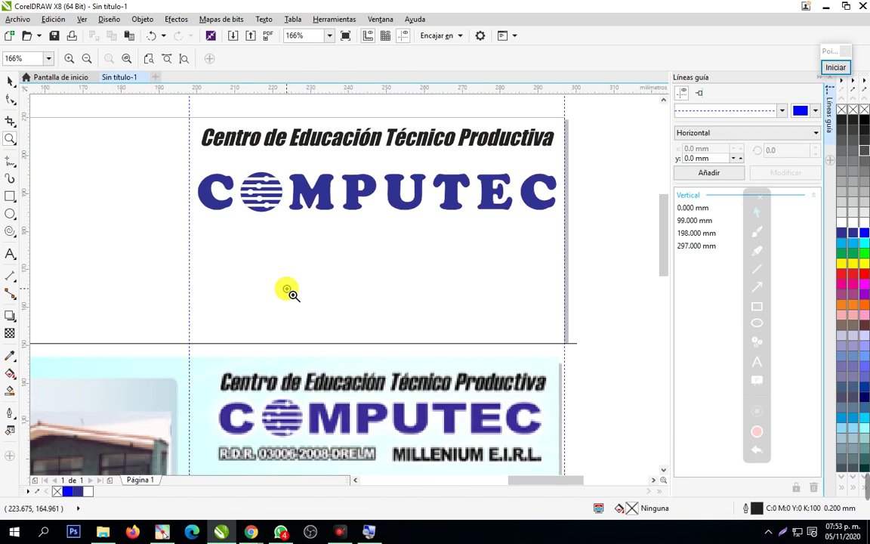
pyautogui.click(10, 81)
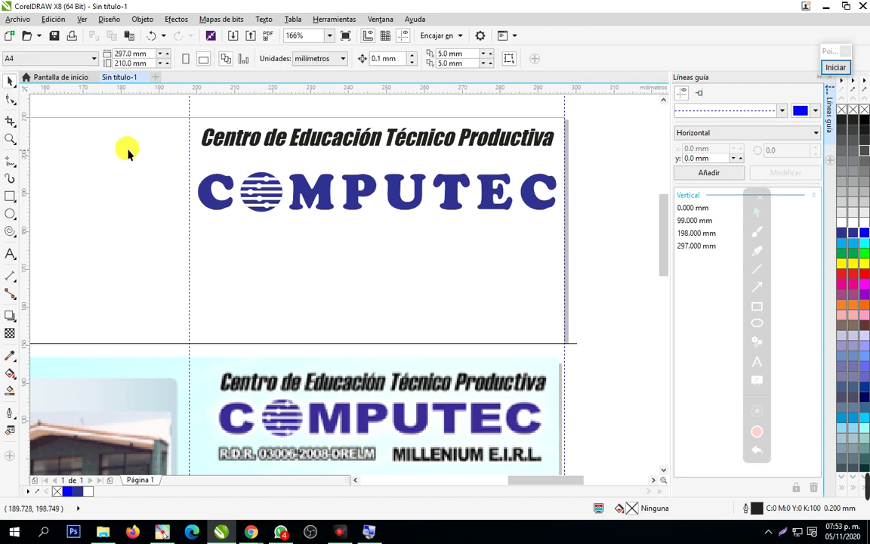
pyautogui.moveTo(129, 151); pyautogui.dragTo(608, 264)
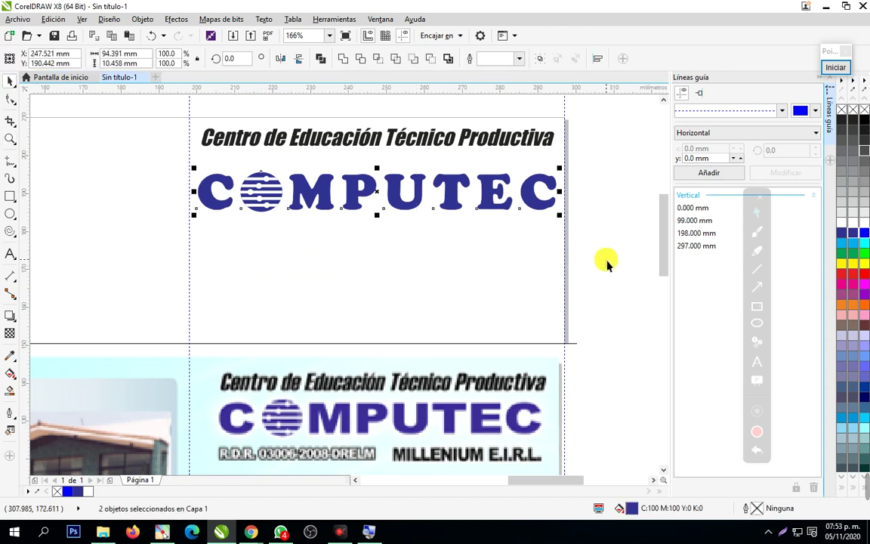
pyautogui.hotkey('ctrl', 'g')
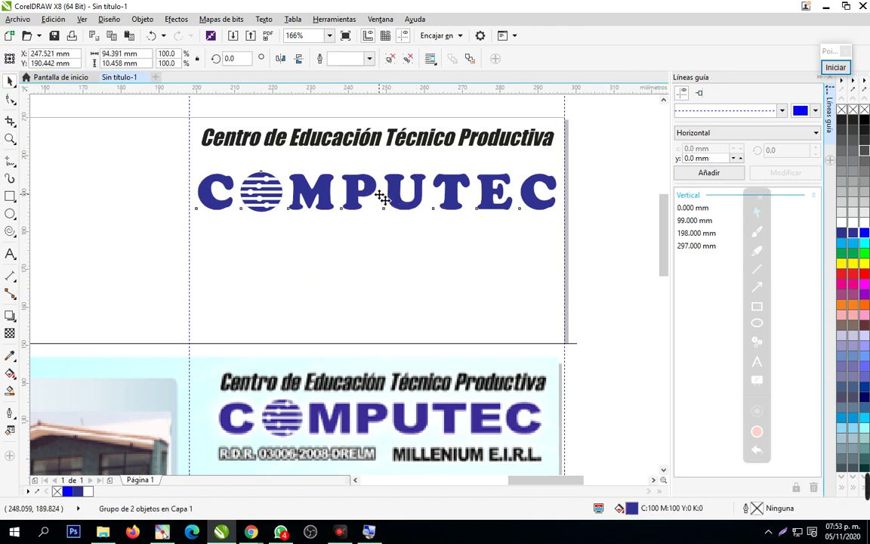
pyautogui.moveTo(383, 197); pyautogui.dragTo(379, 186)
pyautogui.click(401, 266)
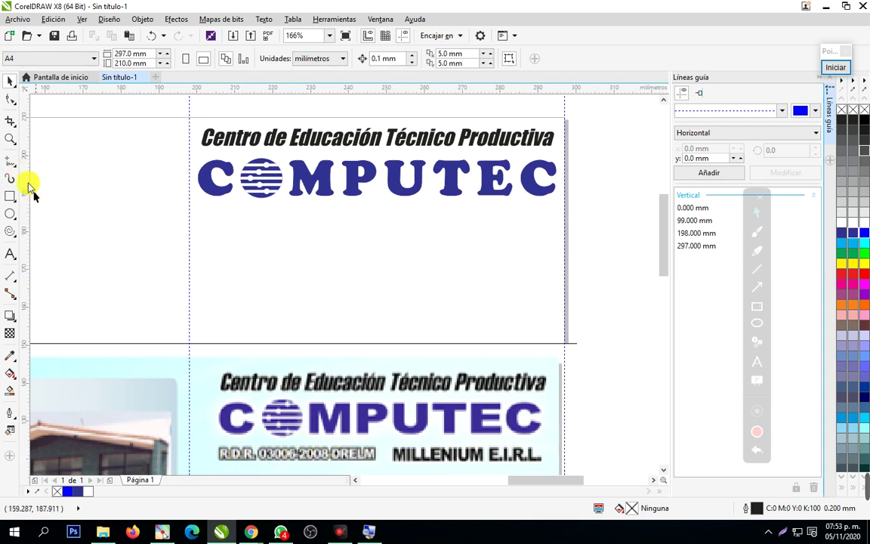
pyautogui.click(11, 255)
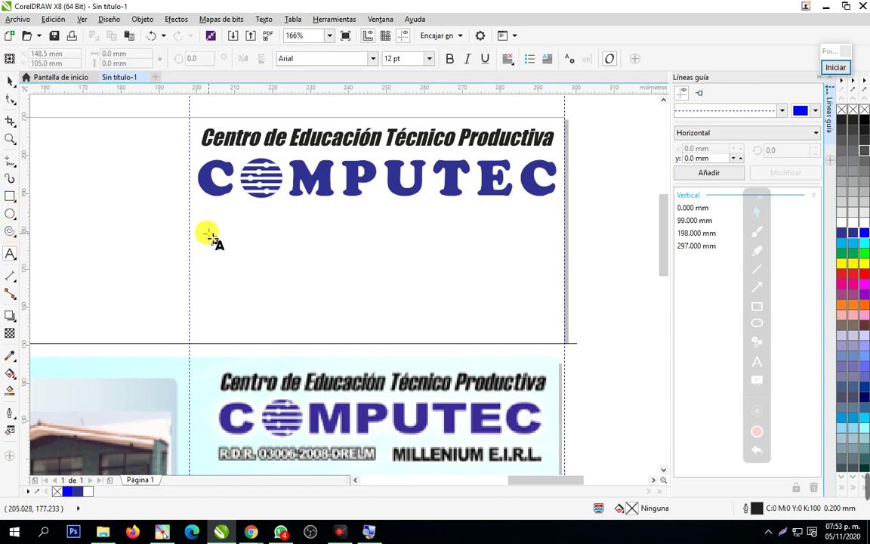
pyautogui.click(199, 228)
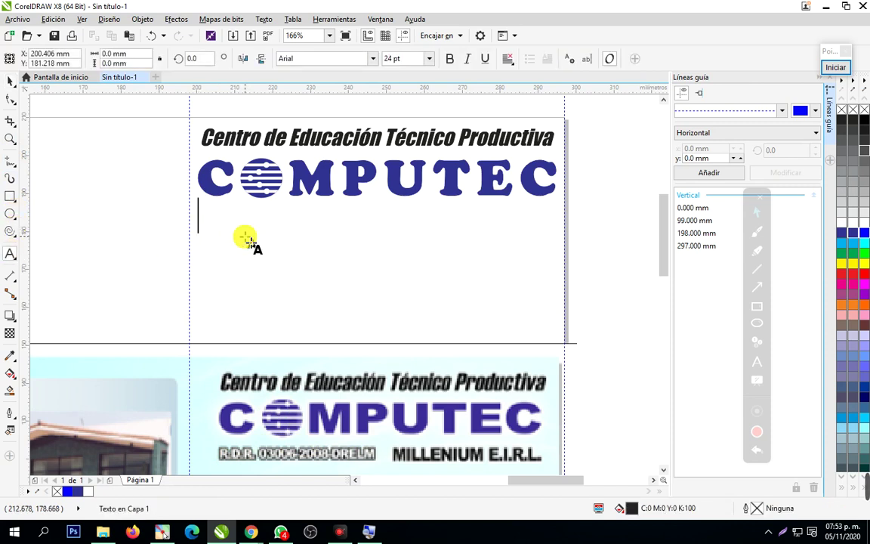
pyautogui.write('R.D')
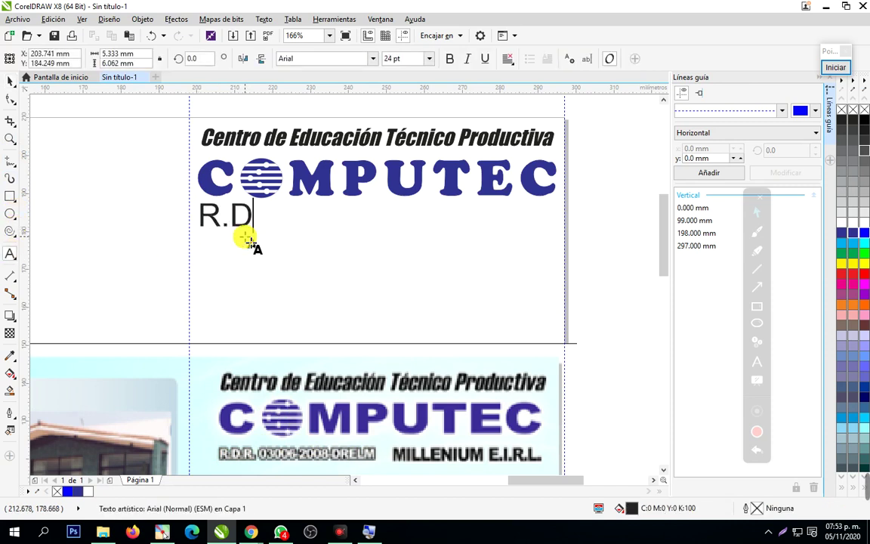
pyautogui.write('.R')
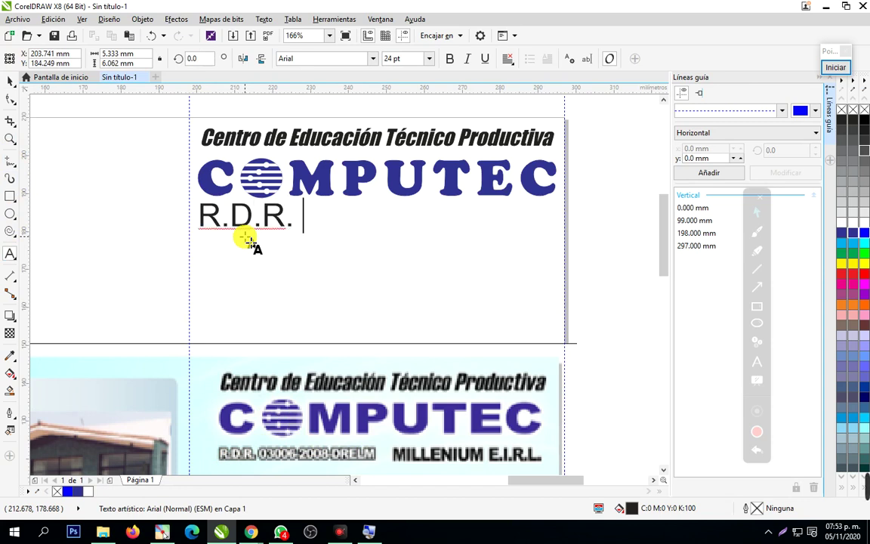
pyautogui.write('. 030303-20')
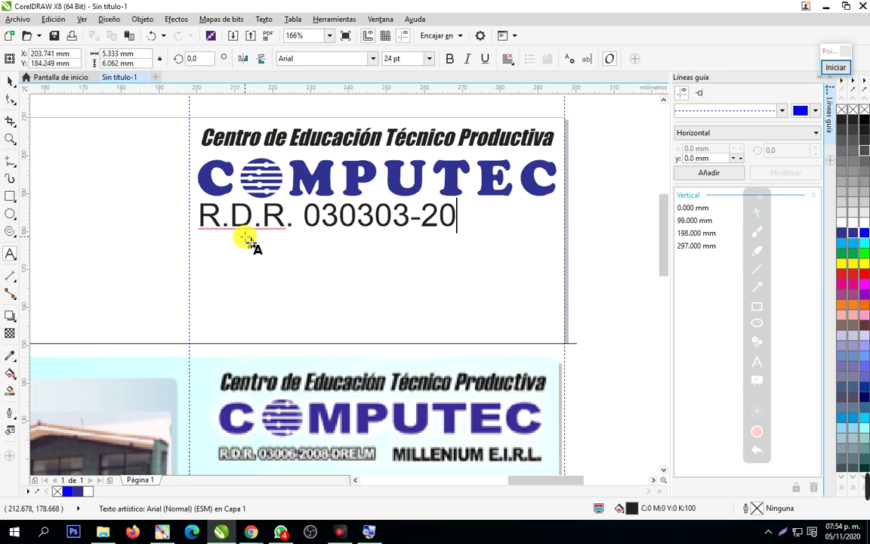
pyautogui.write('20-D')
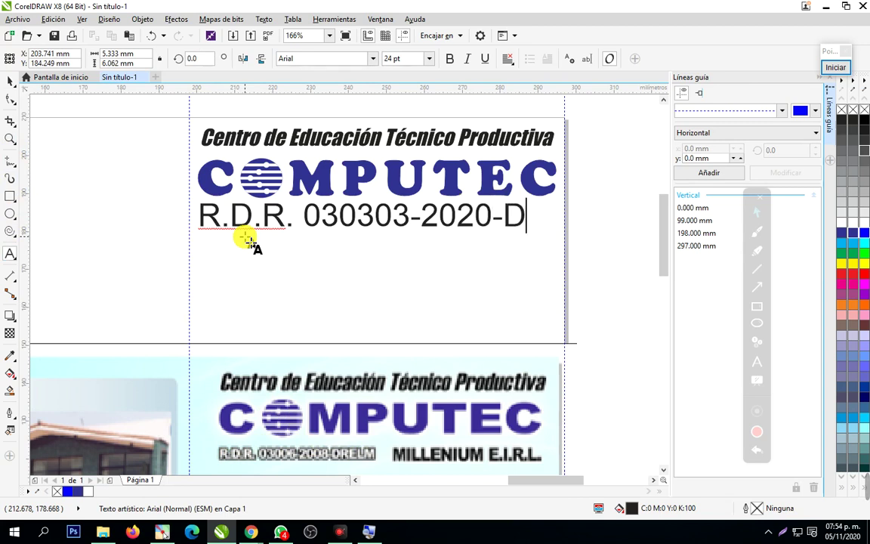
pyautogui.write('RELM')
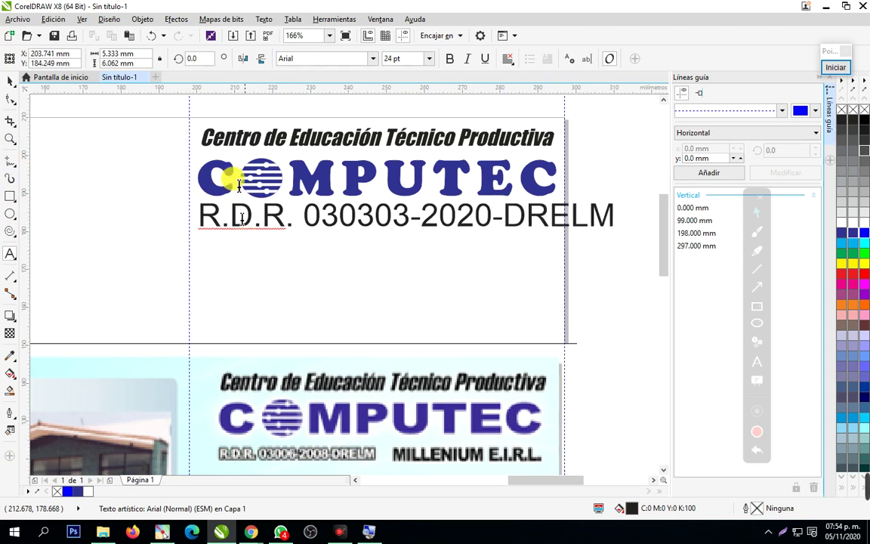
# Shrink the R.D.R. line to about 14.3 pt and move it slightly down below the COMPUTEC logo
pyautogui.click(618, 236)
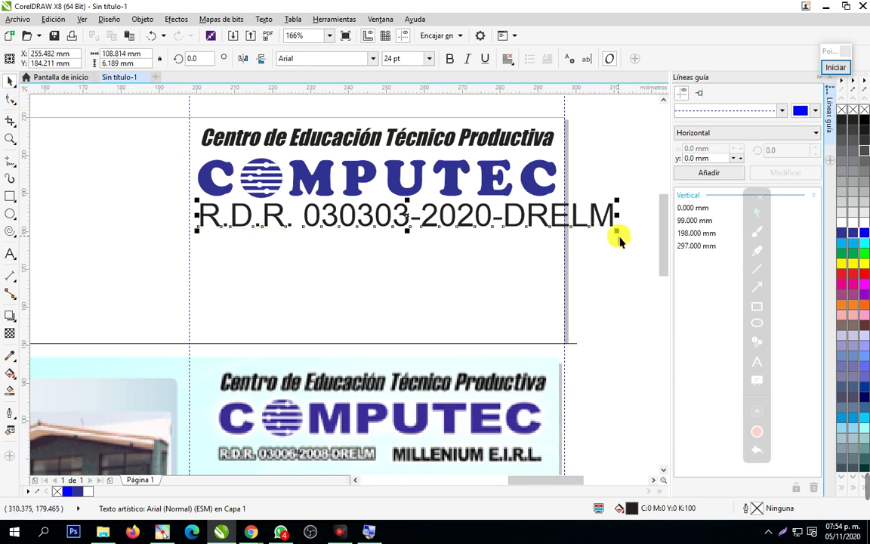
pyautogui.moveTo(619, 236); pyautogui.dragTo(425, 213)
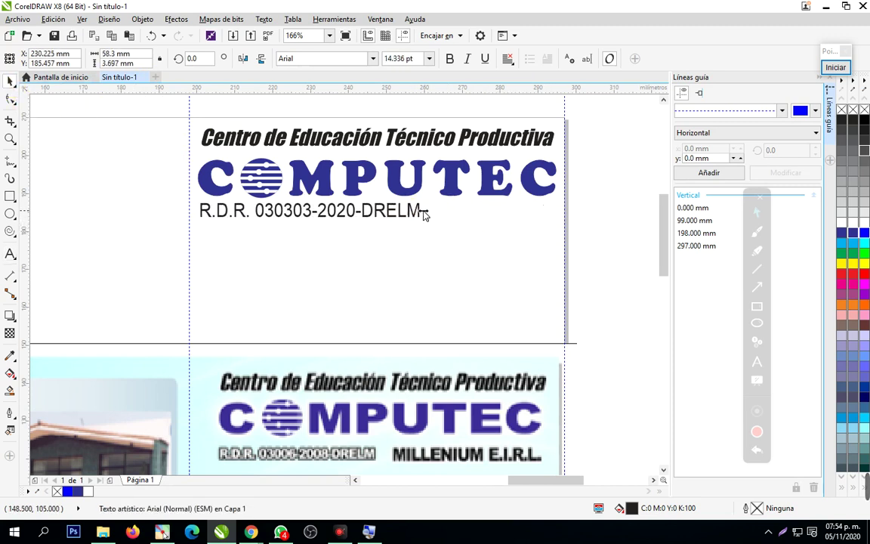
pyautogui.moveTo(352, 215); pyautogui.dragTo(347, 228)
# Set the R.D.R. line in the Impact font and shrink it to about 13.2 pt
pyautogui.click(373, 60)
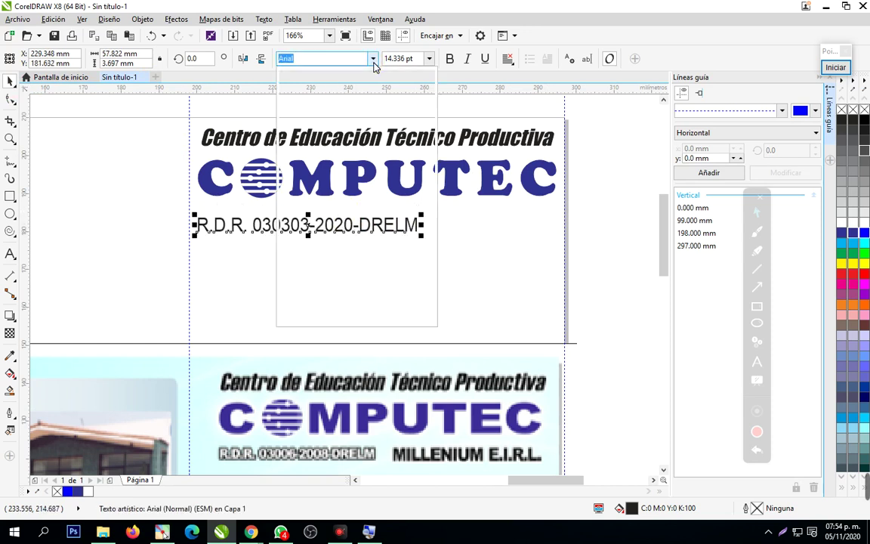
pyautogui.click(352, 126)
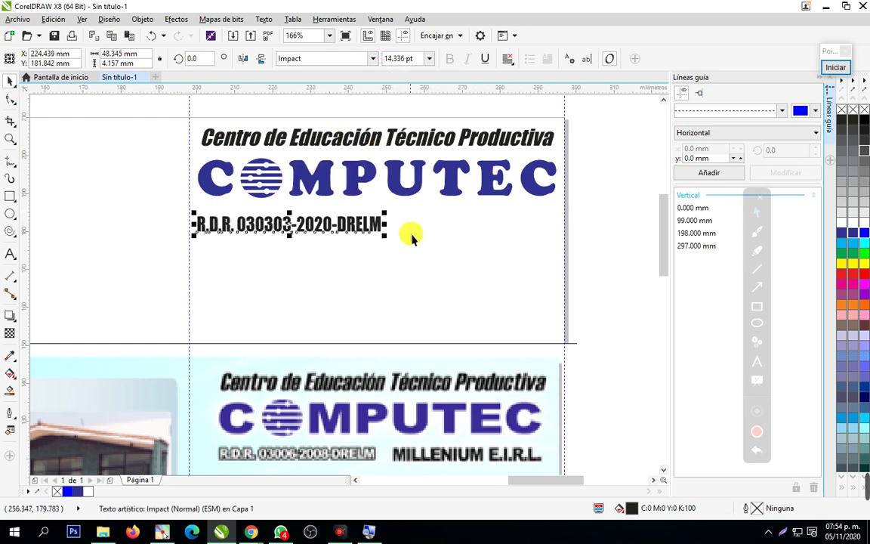
pyautogui.moveTo(386, 235); pyautogui.dragTo(378, 240)
# Move the reference flyer image up closer to the redrawn logo and reselect the R.D.R. line
pyautogui.click(414, 394)
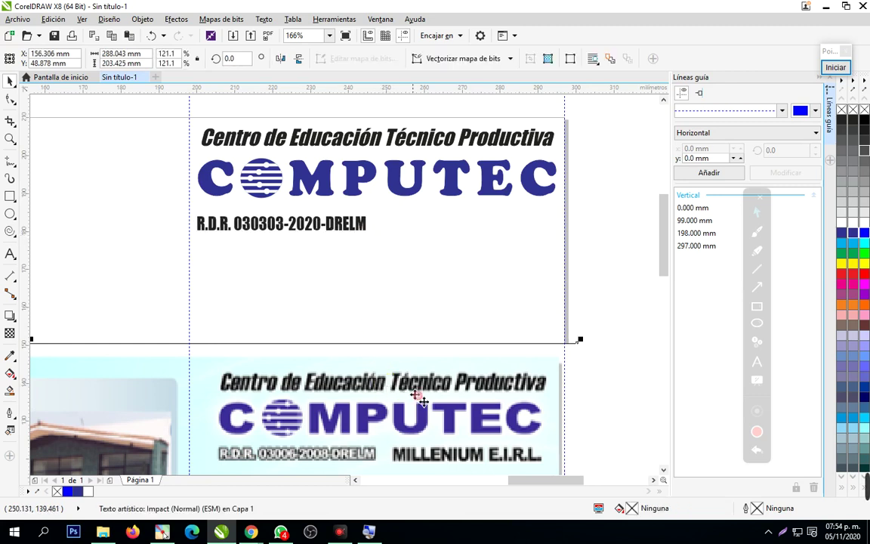
pyautogui.moveTo(414, 395); pyautogui.dragTo(416, 333)
pyautogui.click(358, 231)
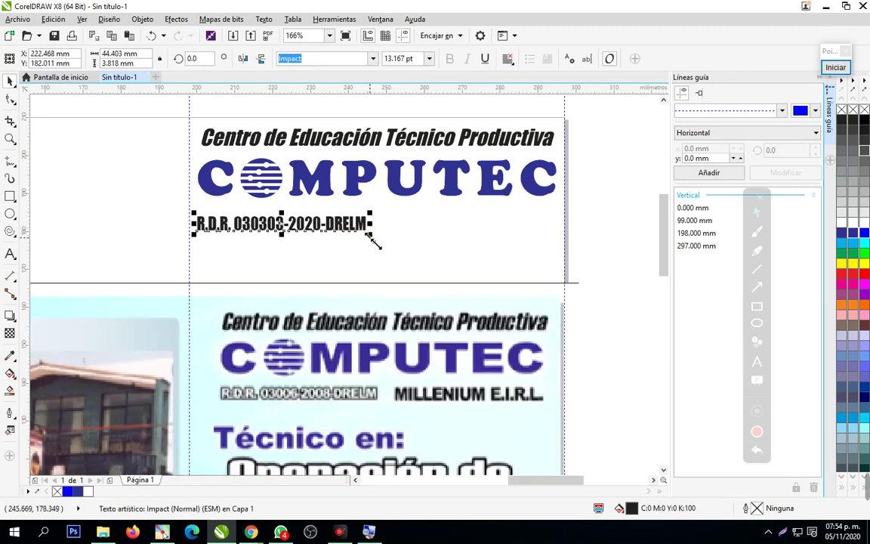
pyautogui.click(473, 255)
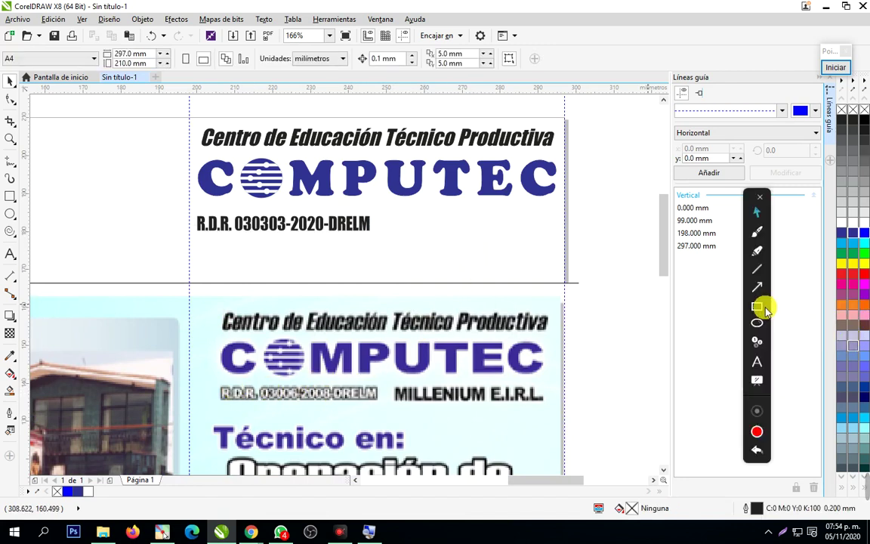
pyautogui.click(757, 306)
pyautogui.moveTo(200, 375)
pyautogui.mouseDown()
pyautogui.moveTo(272, 413)
pyautogui.moveTo(389, 412)
pyautogui.mouseUp()
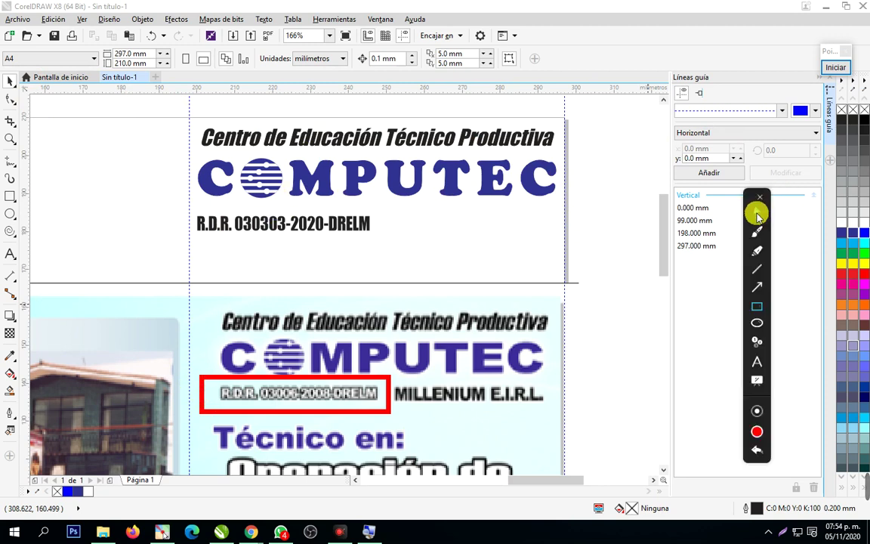
pyautogui.click(757, 450)
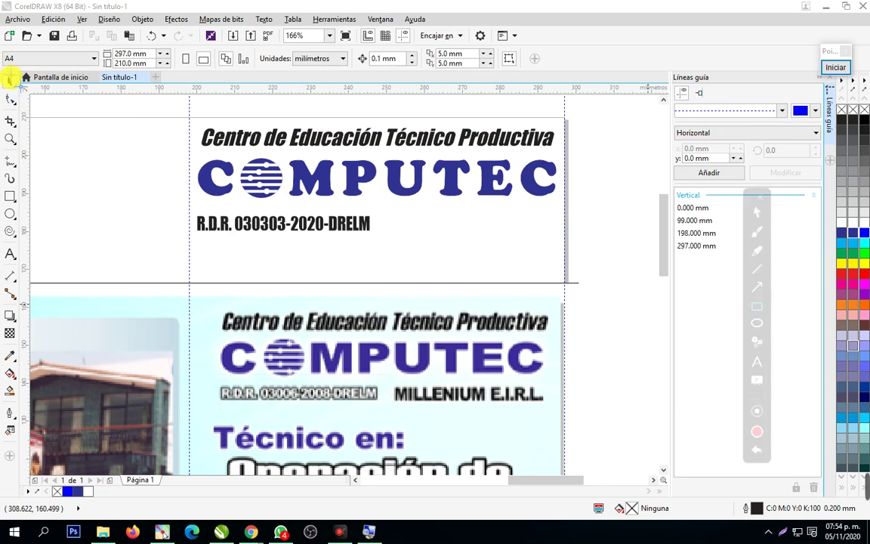
pyautogui.click(756, 211)
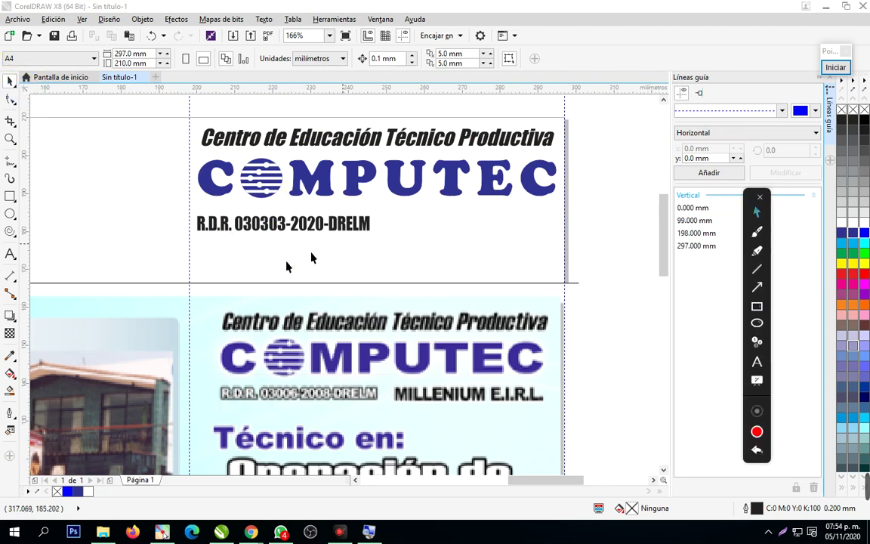
pyautogui.click(306, 227)
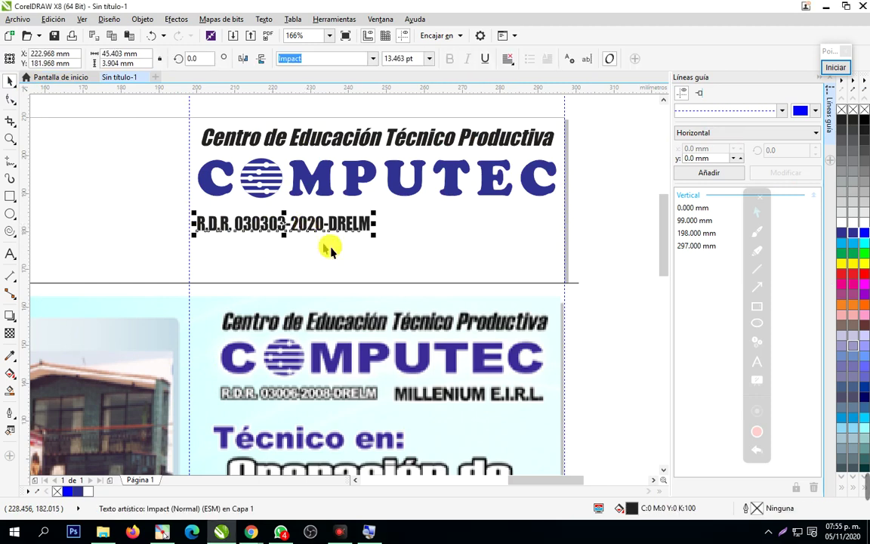
pyautogui.click(336, 248)
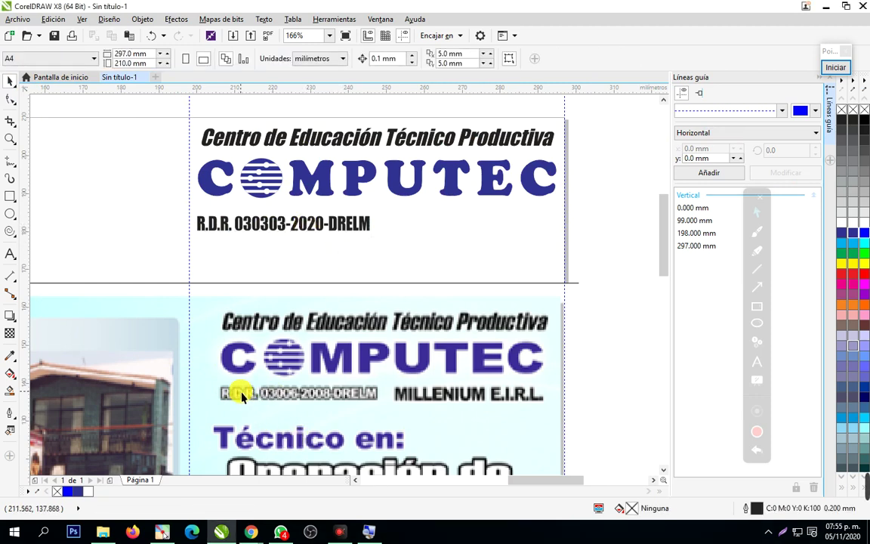
# Move the R.D.R. line up closer to the COMPUTEC logo and shrink it to about 11.2 pt
pyautogui.click(11, 138)
pyautogui.moveTo(168, 187); pyautogui.dragTo(451, 278)
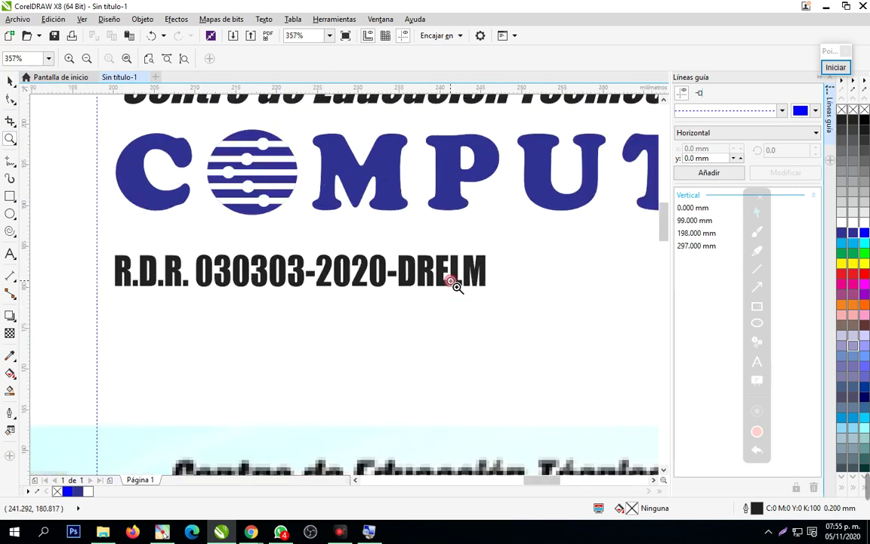
pyautogui.click(10, 81)
pyautogui.moveTo(301, 290); pyautogui.dragTo(305, 282)
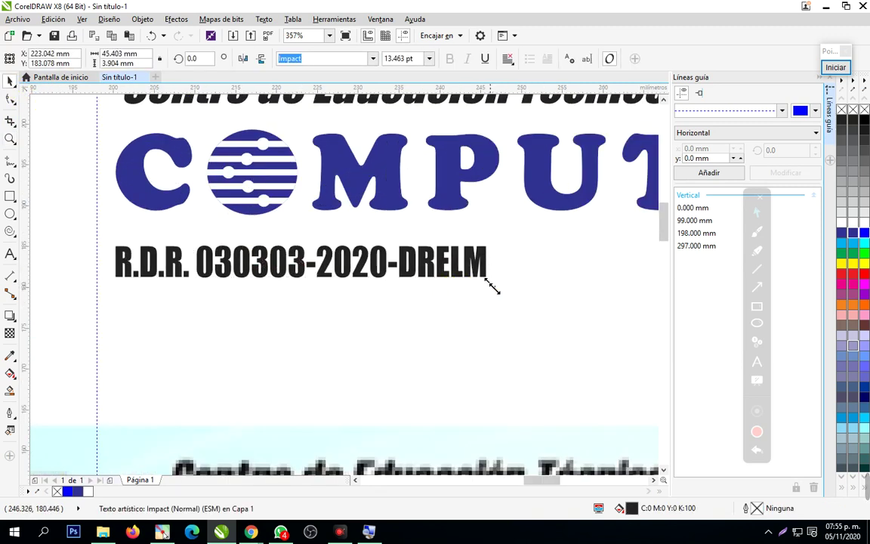
pyautogui.moveTo(491, 287); pyautogui.dragTo(434, 277)
pyautogui.click(388, 264)
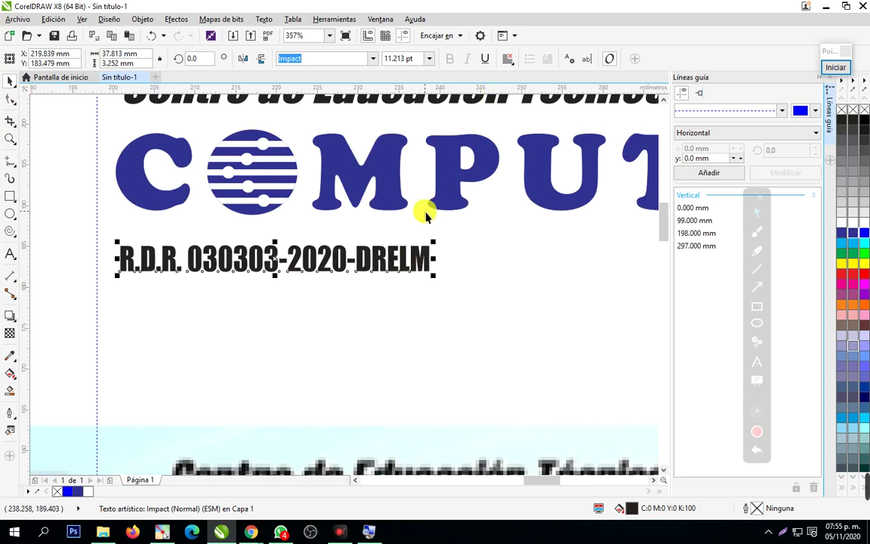
# Duplicate the R.D.R. line directly beneath itself and give the copy a 1 mm outline
pyautogui.moveTo(378, 259); pyautogui.dragTo(273, 305)
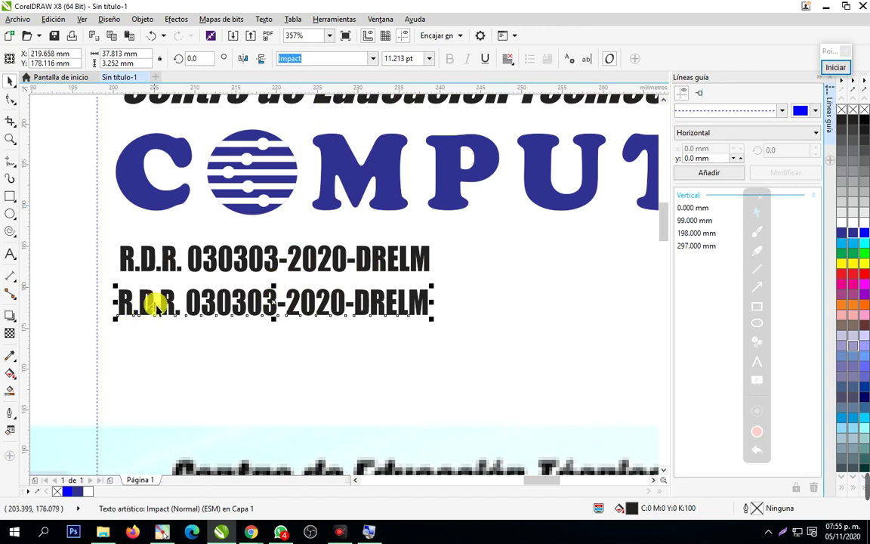
pyautogui.click(172, 392)
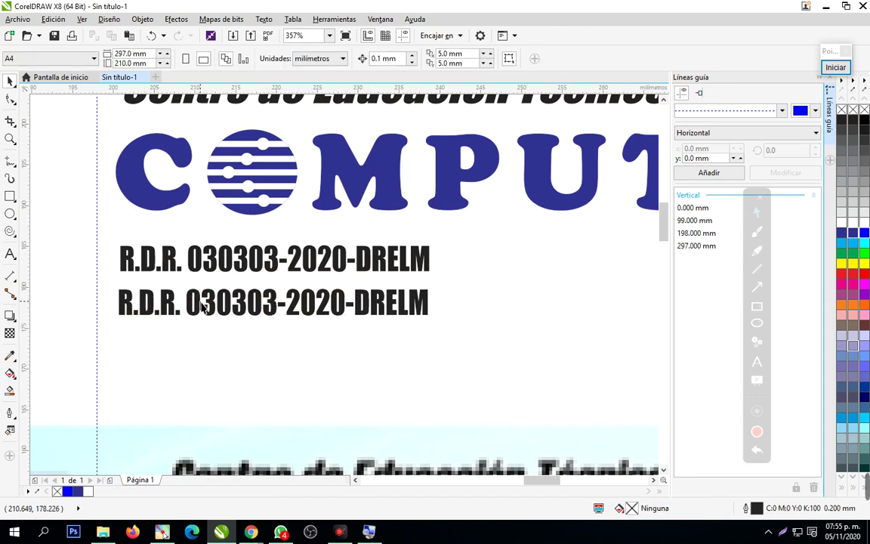
pyautogui.click(204, 303)
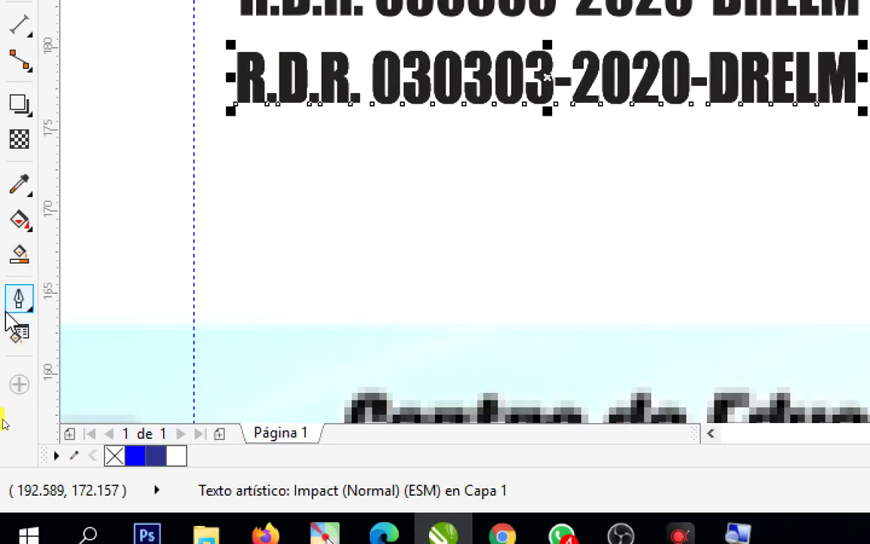
pyautogui.click(7, 302)
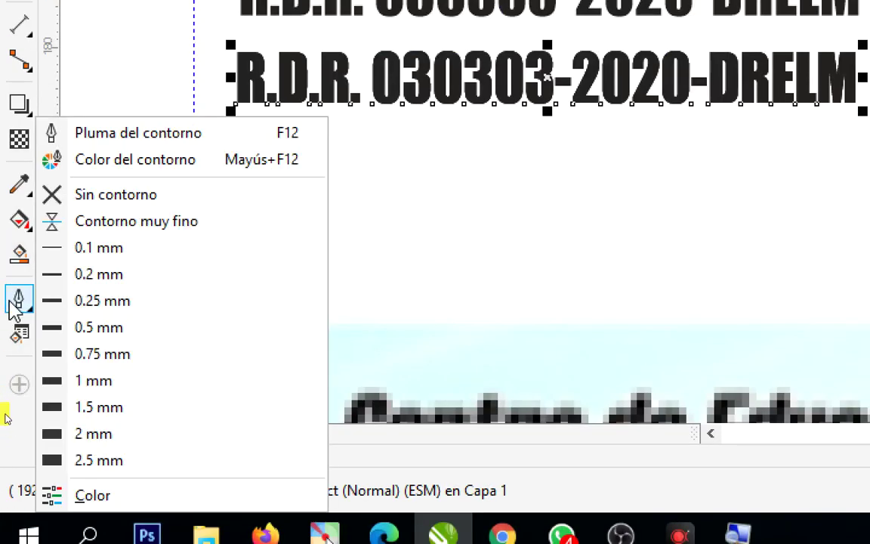
pyautogui.click(98, 385)
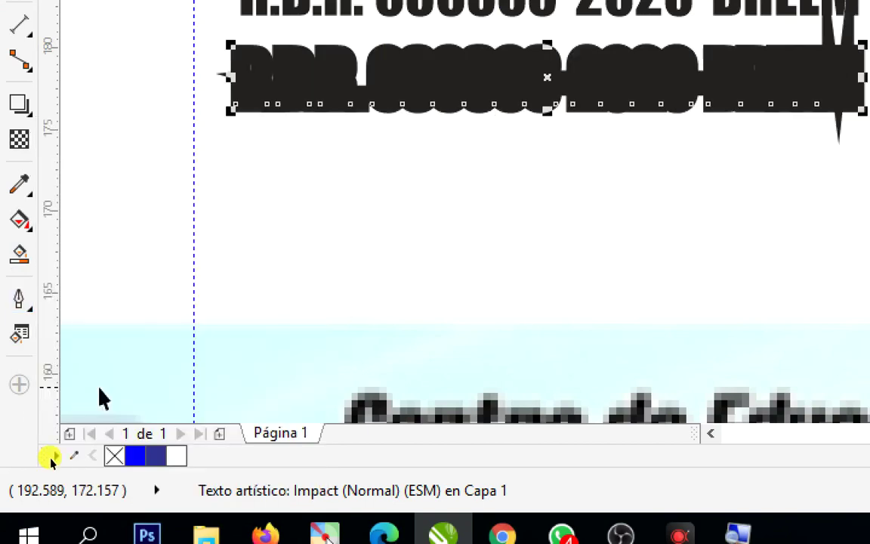
# Set the lower R.D.R. copy's outline to 0.5 mm wide with rounded corners
pyautogui.click(19, 300)
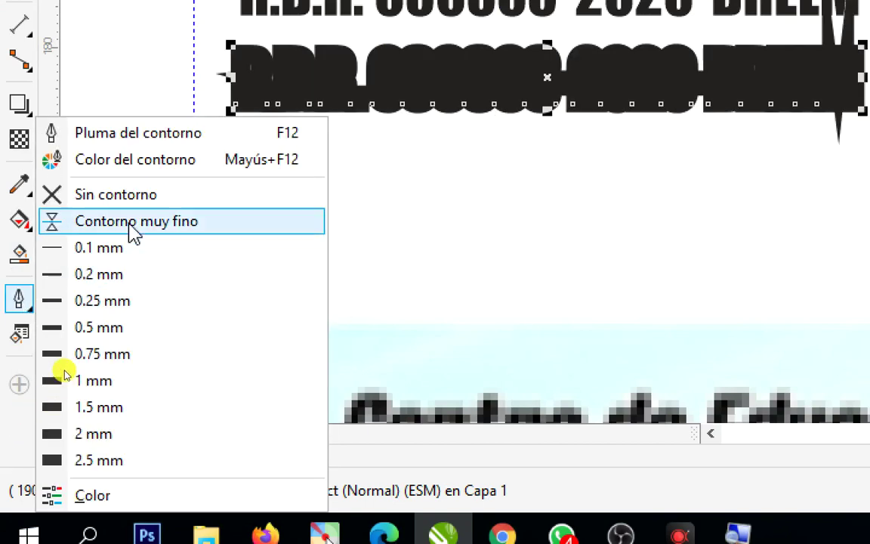
pyautogui.click(145, 144)
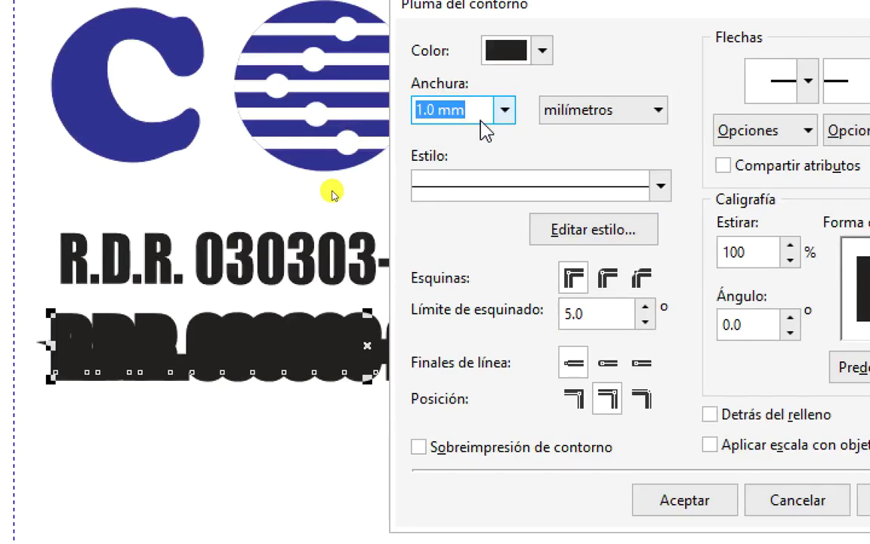
pyautogui.click(505, 110)
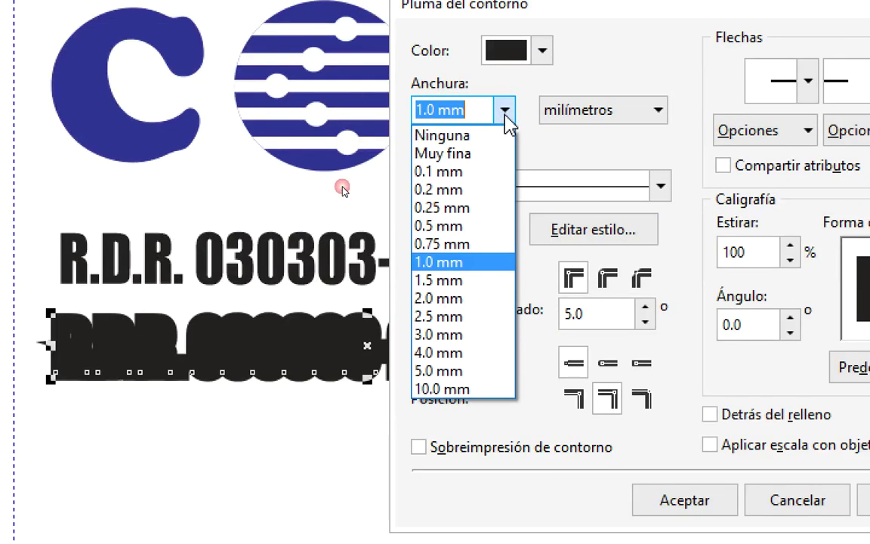
pyautogui.click(470, 223)
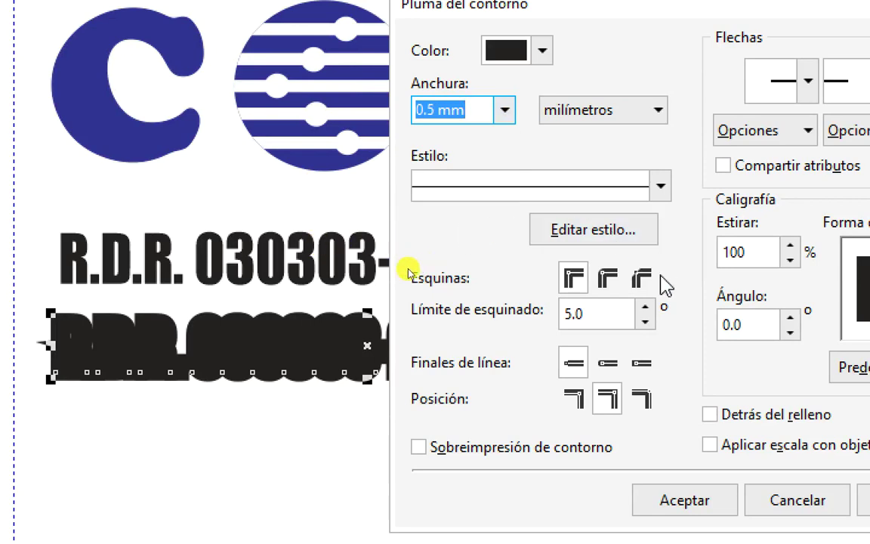
pyautogui.click(608, 280)
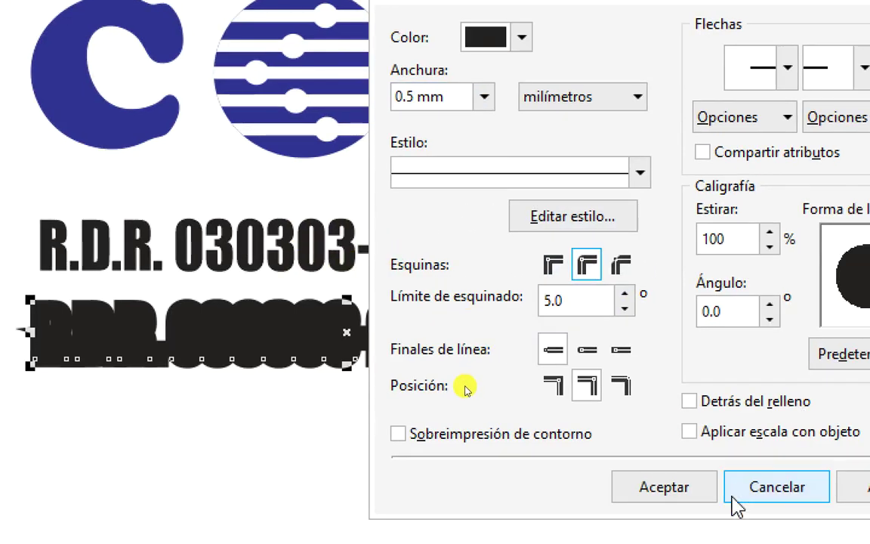
pyautogui.click(703, 506)
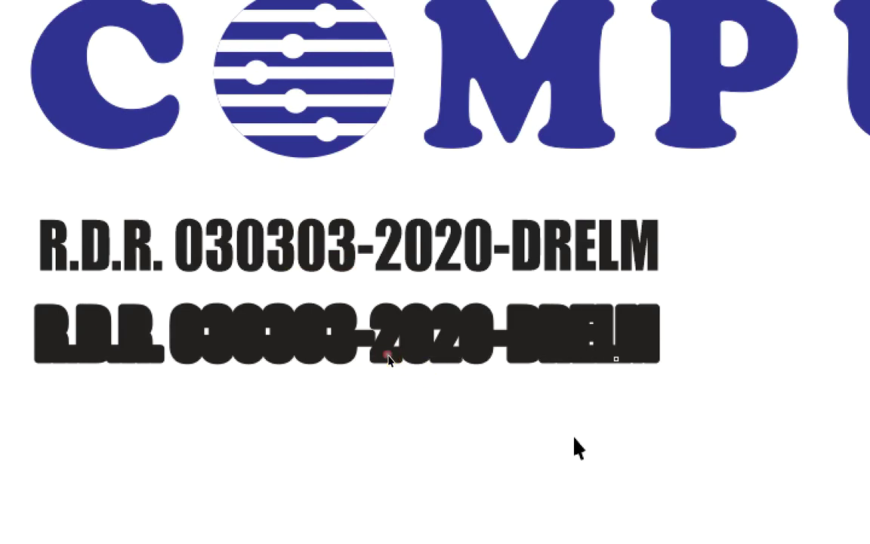
# Fill the upper R.D.R. line with white and try to lay it over the outlined copy
pyautogui.click(384, 261)
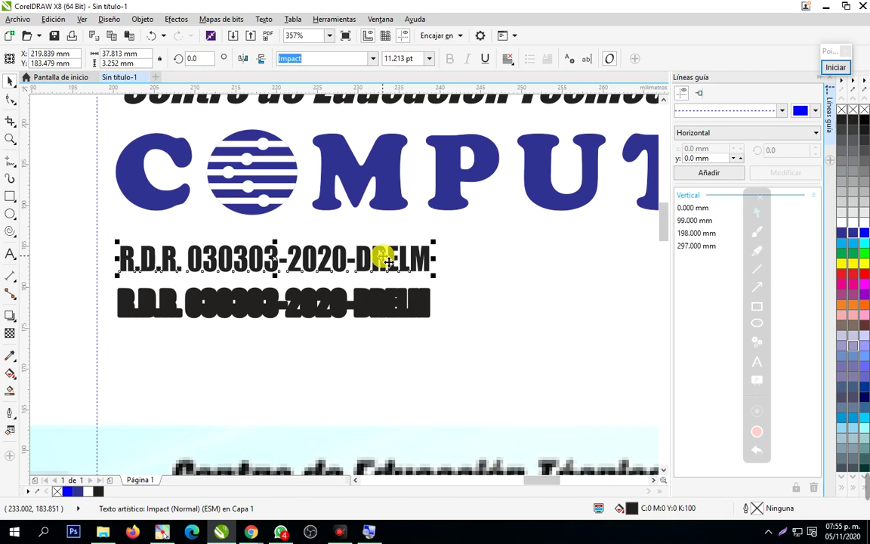
pyautogui.click(844, 227)
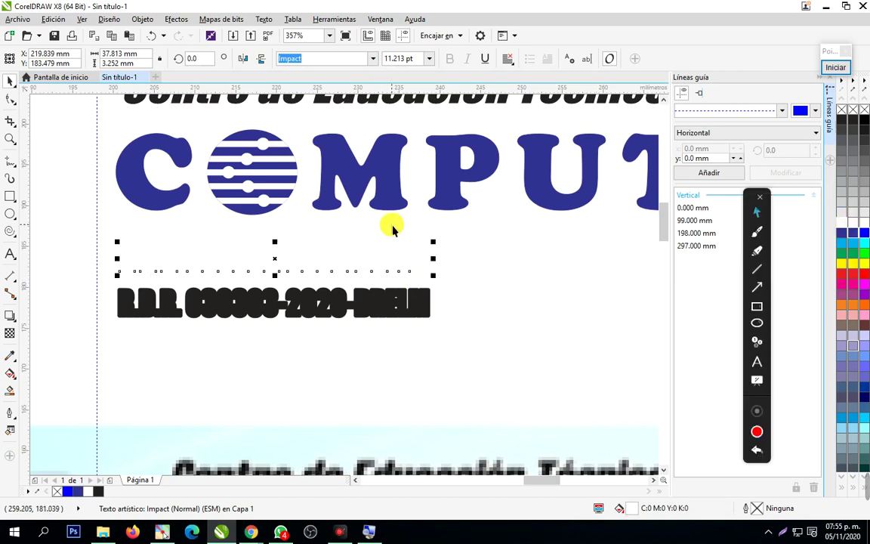
pyautogui.moveTo(280, 260); pyautogui.dragTo(280, 296)
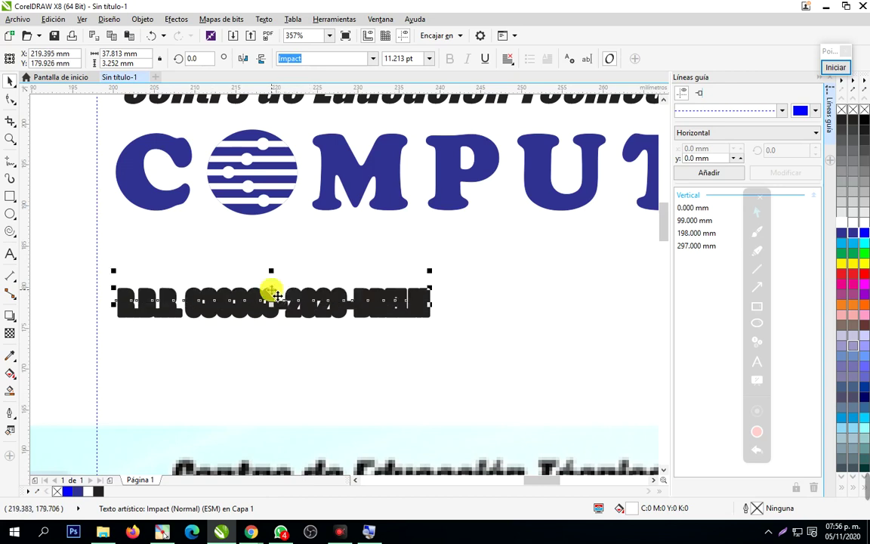
pyautogui.click(10, 139)
pyautogui.click(425, 331)
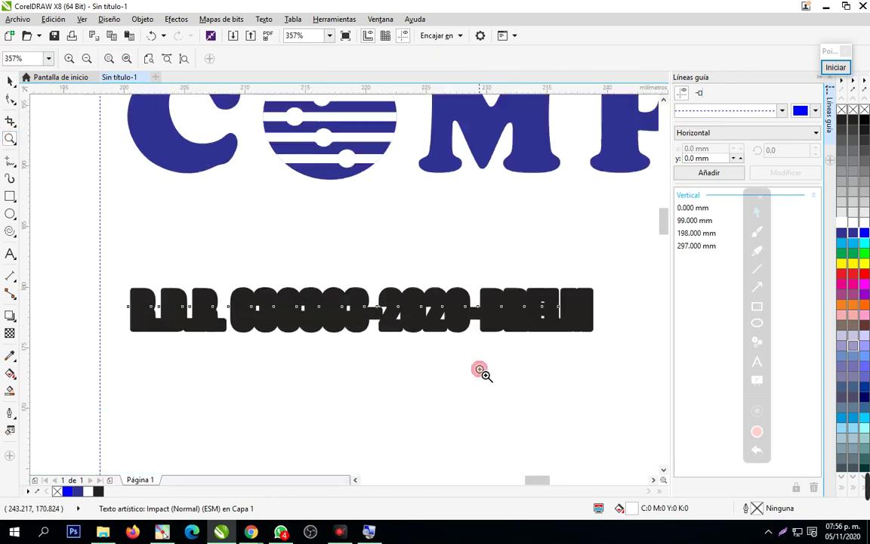
pyautogui.click(10, 82)
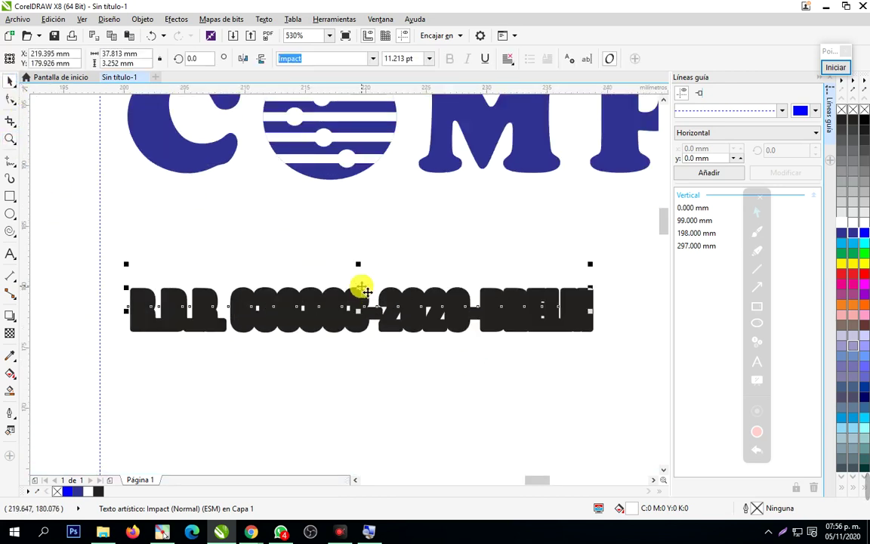
pyautogui.moveTo(359, 292)
pyautogui.mouseDown()
pyautogui.moveTo(351, 248)
pyautogui.moveTo(312, 334)
pyautogui.moveTo(324, 333)
pyautogui.moveTo(315, 279)
pyautogui.moveTo(321, 321)
pyautogui.moveTo(340, 331)
pyautogui.mouseUp()
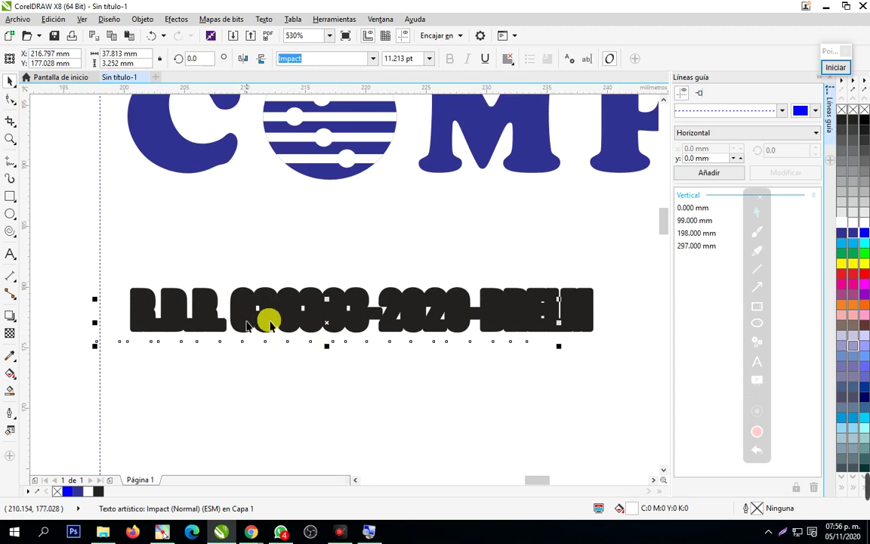
# Fill the plain R.D.R. line with yellow, shift it slightly up and bring it to the front of the page
pyautogui.click(843, 265)
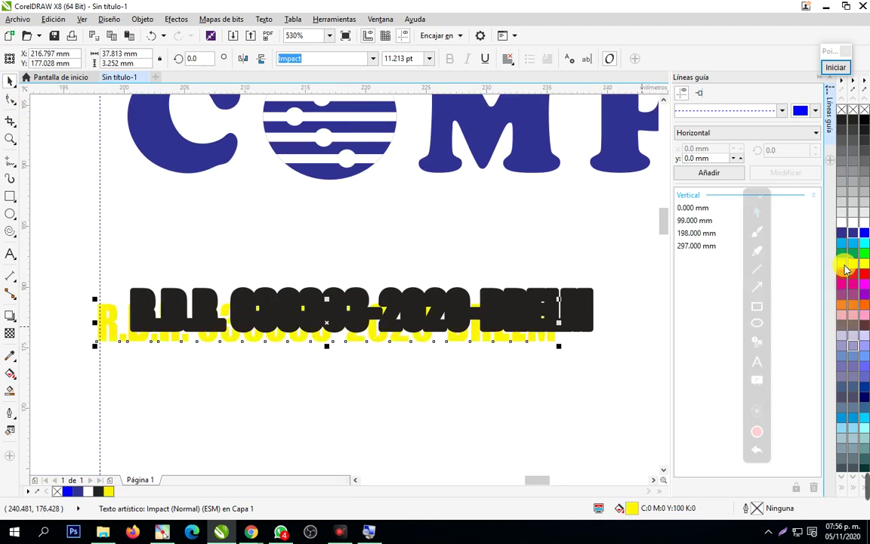
pyautogui.moveTo(293, 295); pyautogui.dragTo(291, 247)
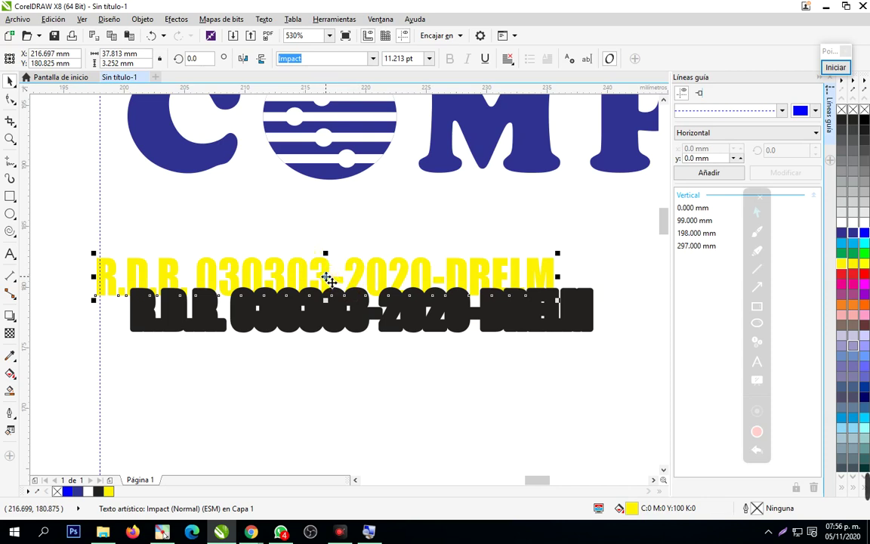
pyautogui.rightClick(329, 280)
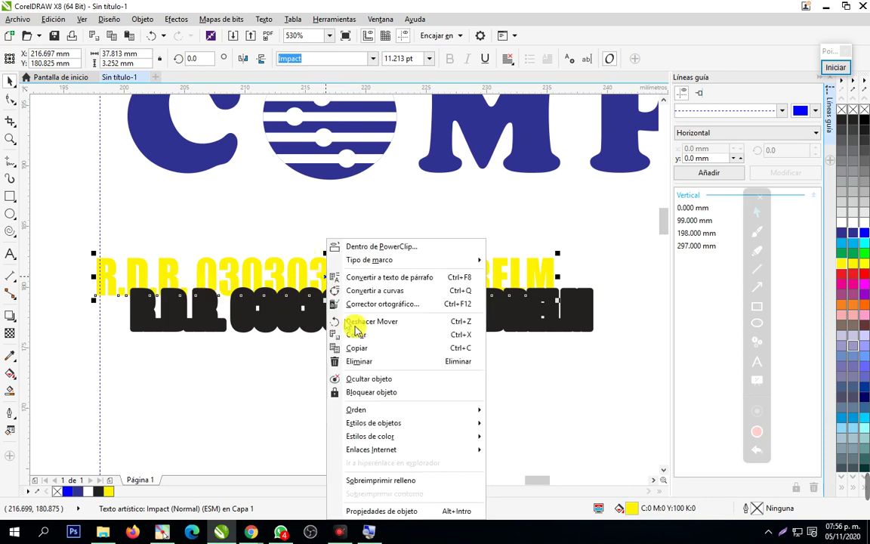
pyautogui.moveTo(391, 410)
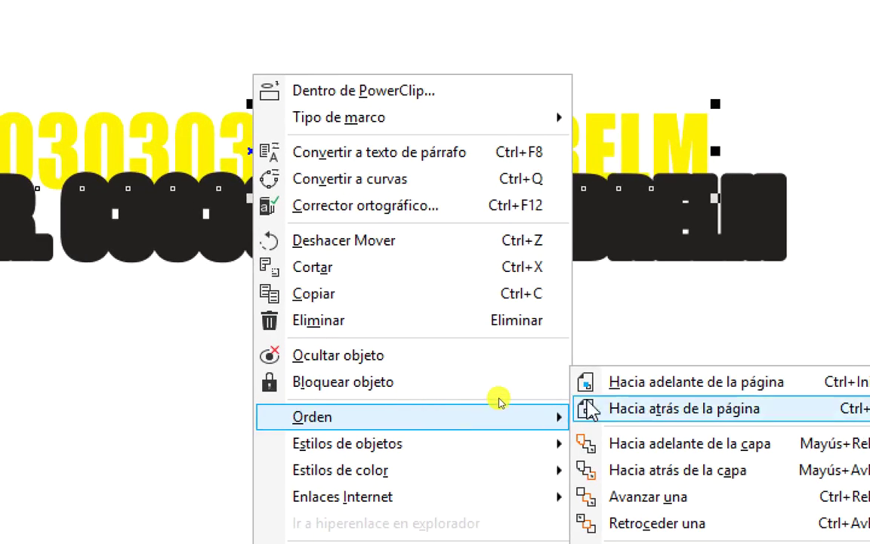
pyautogui.click(619, 385)
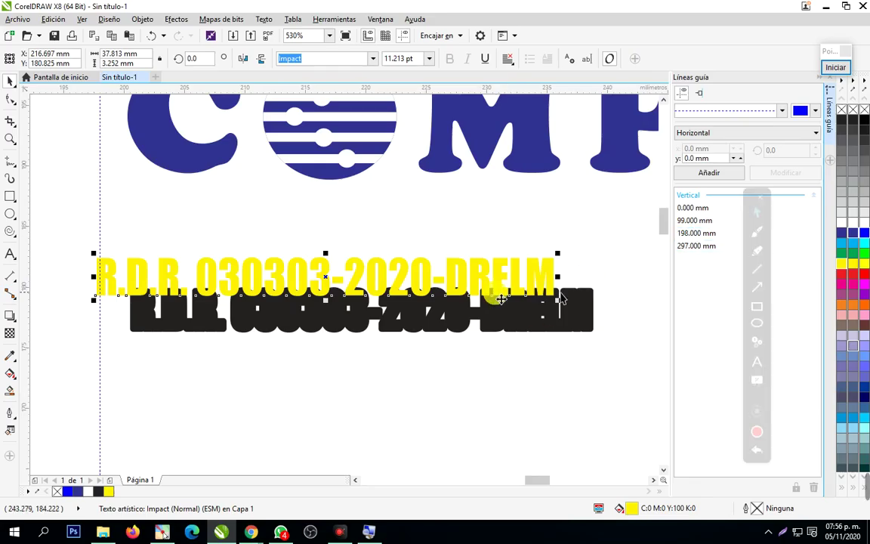
# Place the yellow R.D.R. line centred over the outlined copy and fill it with white
pyautogui.moveTo(330, 281); pyautogui.dragTo(363, 316)
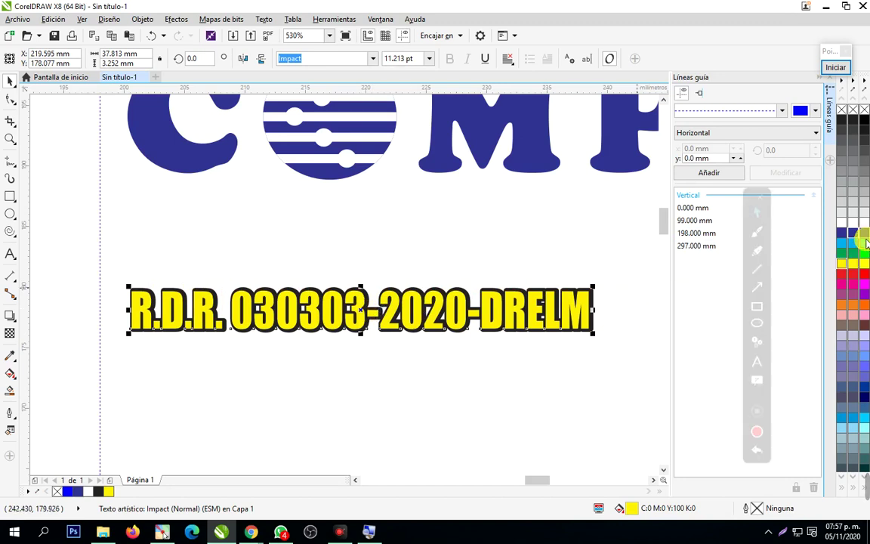
pyautogui.click(866, 226)
pyautogui.click(447, 412)
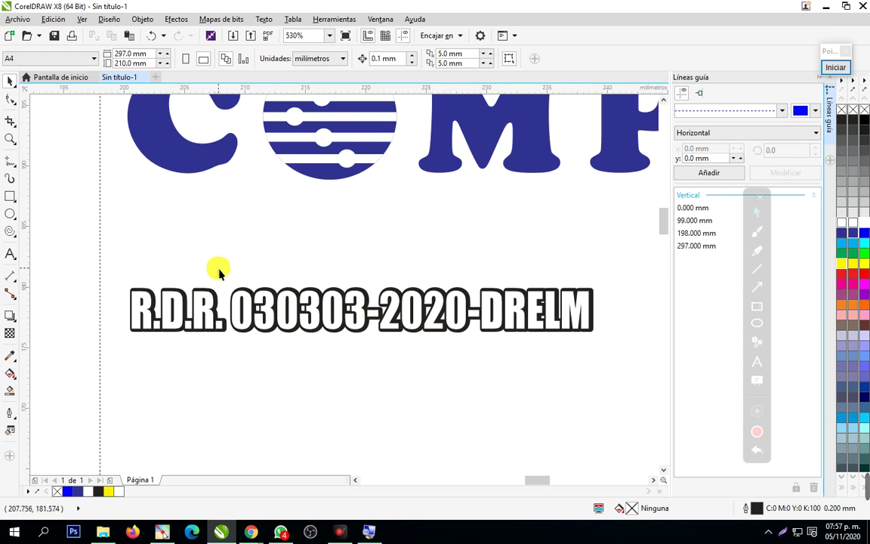
# Align the white R.D.R. line and its black-outlined copies on their horizontal and vertical centres
pyautogui.moveTo(67, 243); pyautogui.dragTo(641, 382)
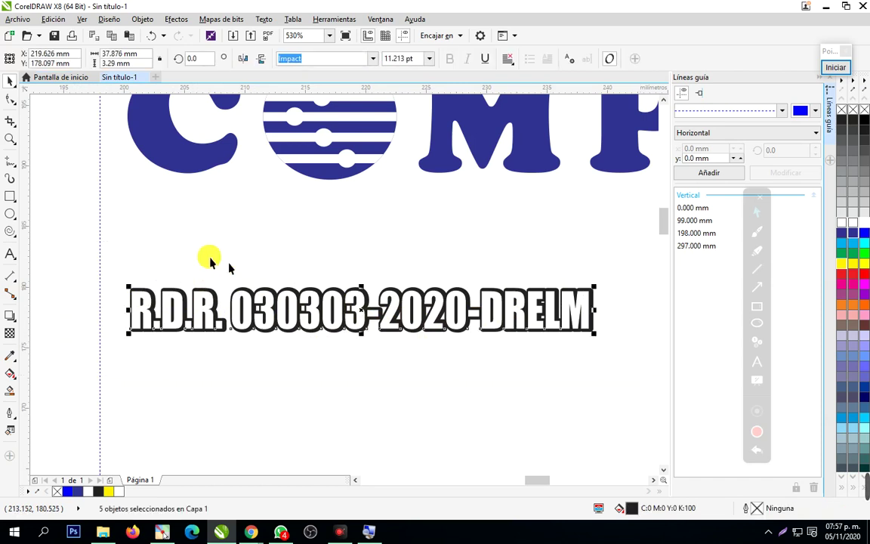
pyautogui.click(25, 240)
pyautogui.moveTo(111, 249); pyautogui.dragTo(621, 388)
pyautogui.click(141, 20)
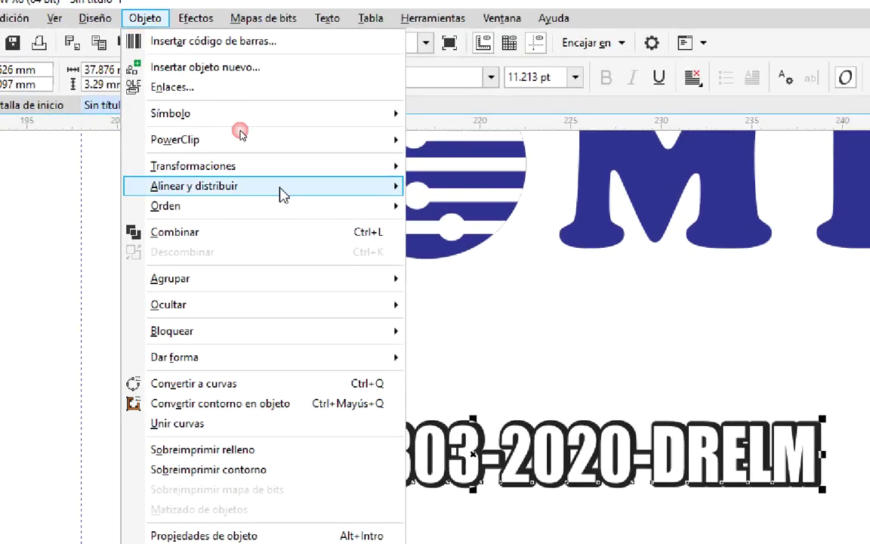
pyautogui.moveTo(281, 195)
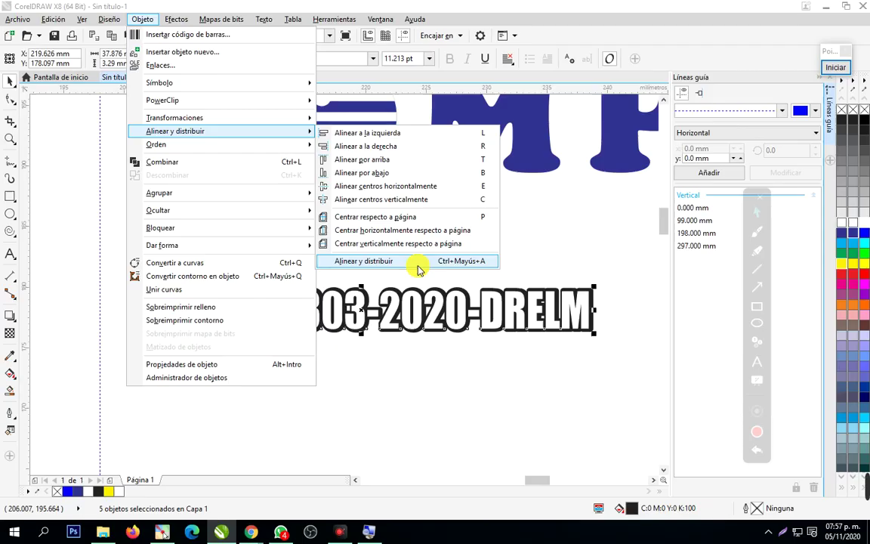
pyautogui.click(417, 262)
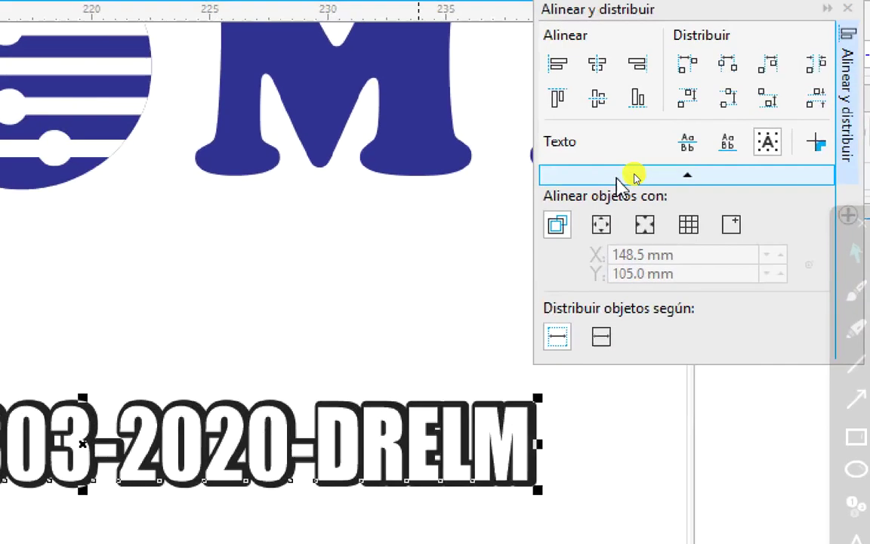
pyautogui.click(600, 66)
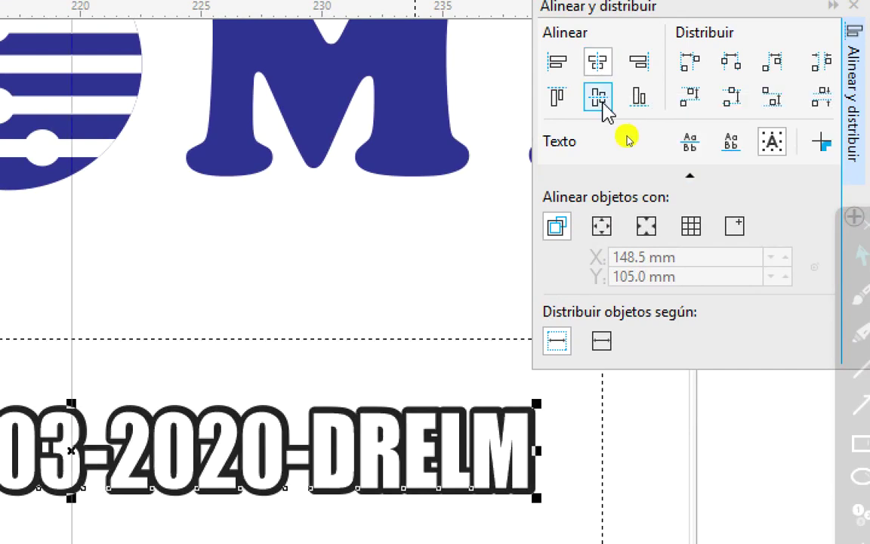
pyautogui.click(601, 107)
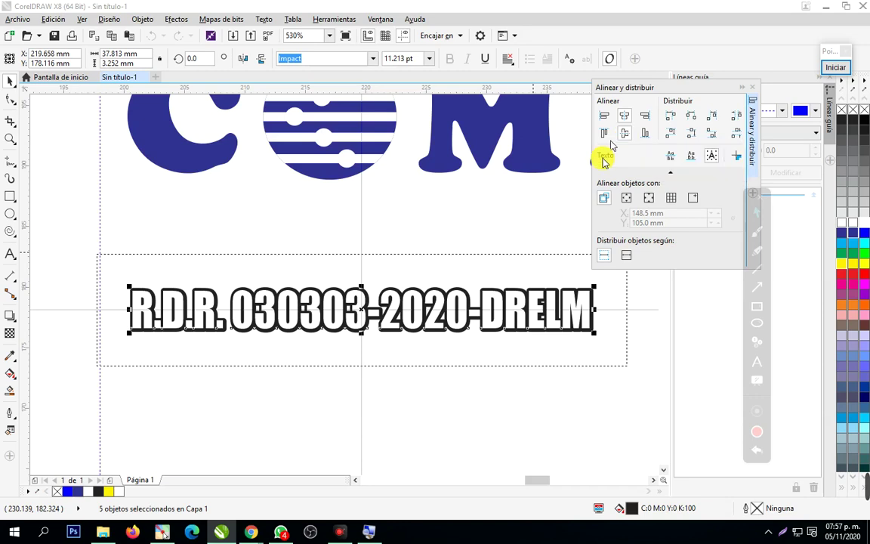
pyautogui.click(493, 227)
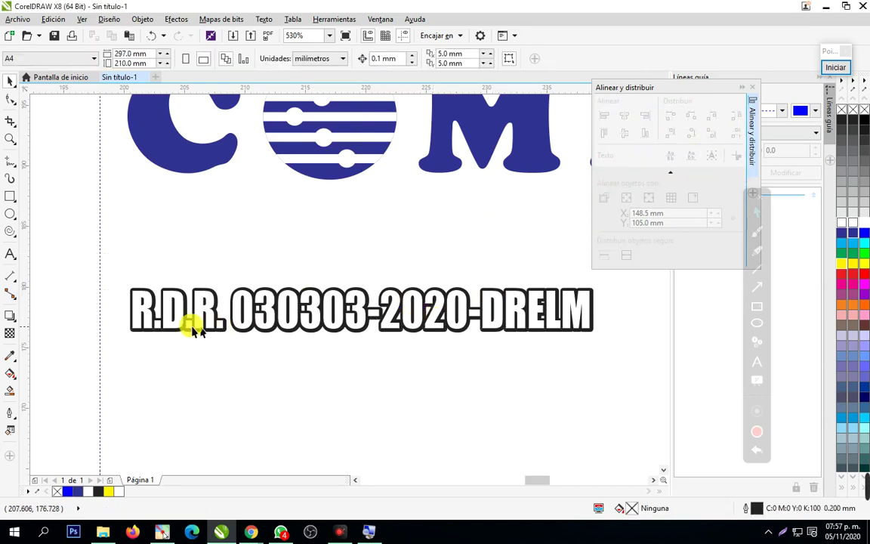
# Group all pieces of the R.D.R. line and move the group up beneath the left part of COMPUTEC
pyautogui.click(337, 243)
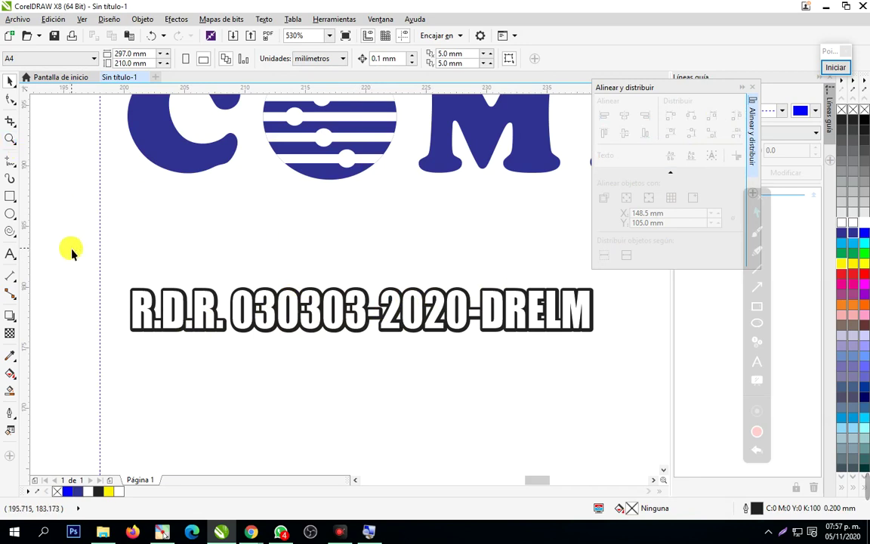
pyautogui.moveTo(70, 249); pyautogui.dragTo(597, 381)
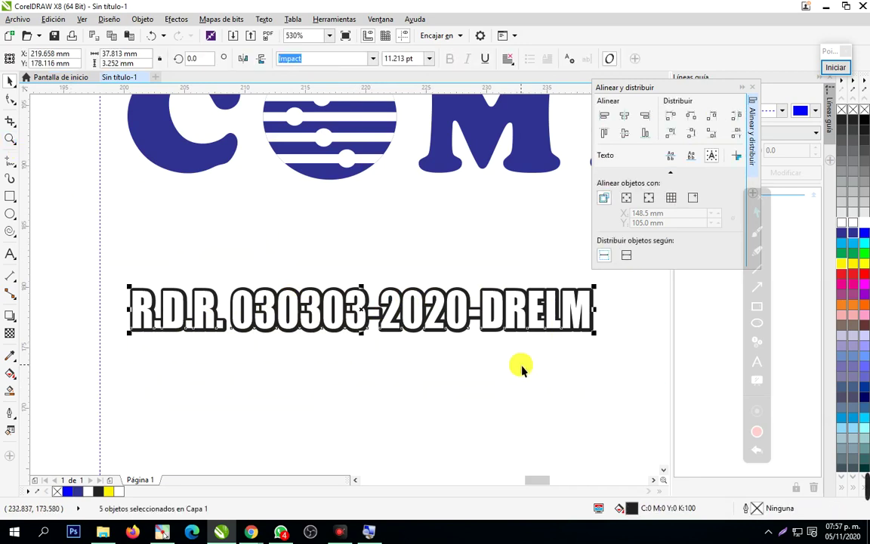
pyautogui.hotkey('ctrl', 'g')
pyautogui.click(520, 365)
pyautogui.click(406, 319)
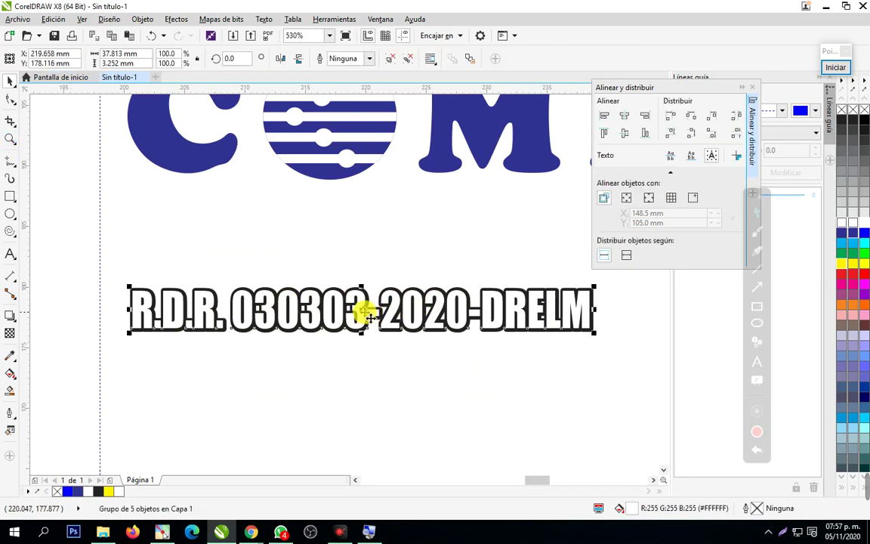
pyautogui.moveTo(405, 319); pyautogui.dragTo(388, 253)
pyautogui.click(352, 346)
# Add the artistic text "MILLENIUM E.I.R.L" beside the R.D.R. line, below COMPUTEC
pyautogui.click(10, 139)
pyautogui.rightClick(373, 395)
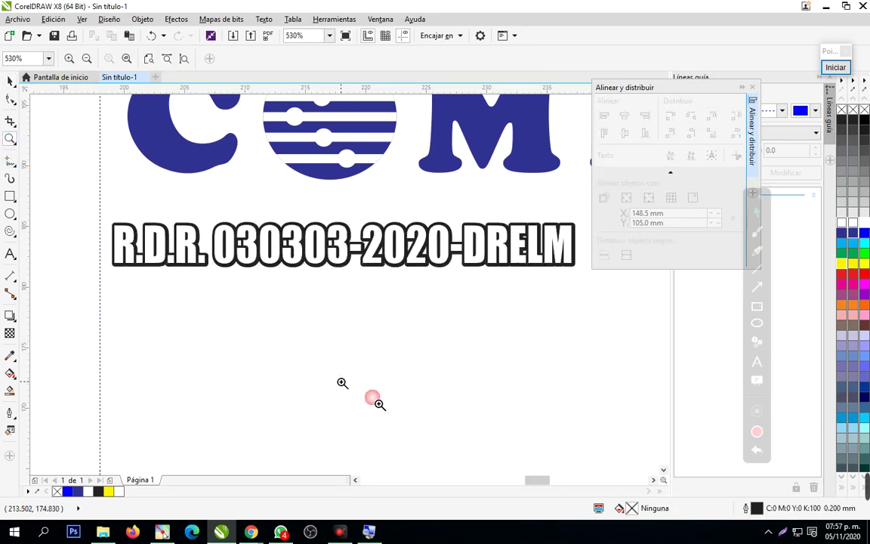
pyautogui.rightClick(390, 400)
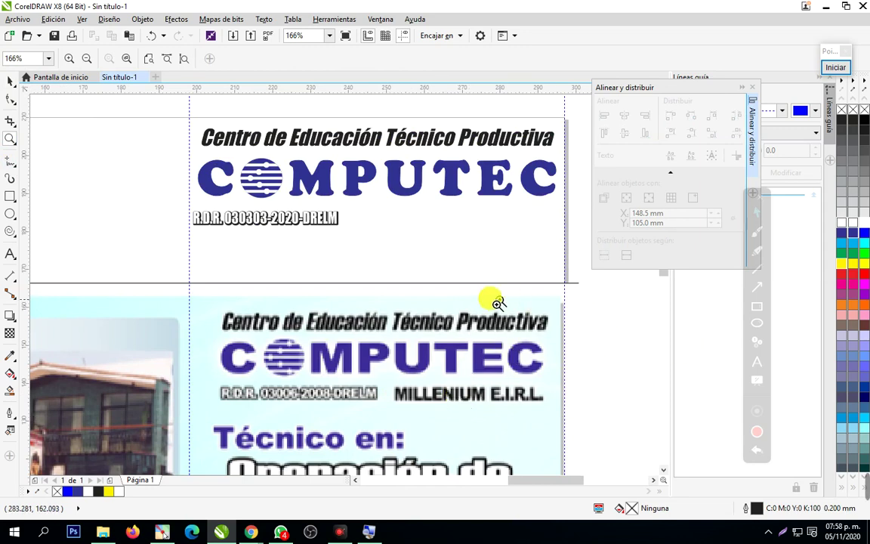
pyautogui.click(9, 254)
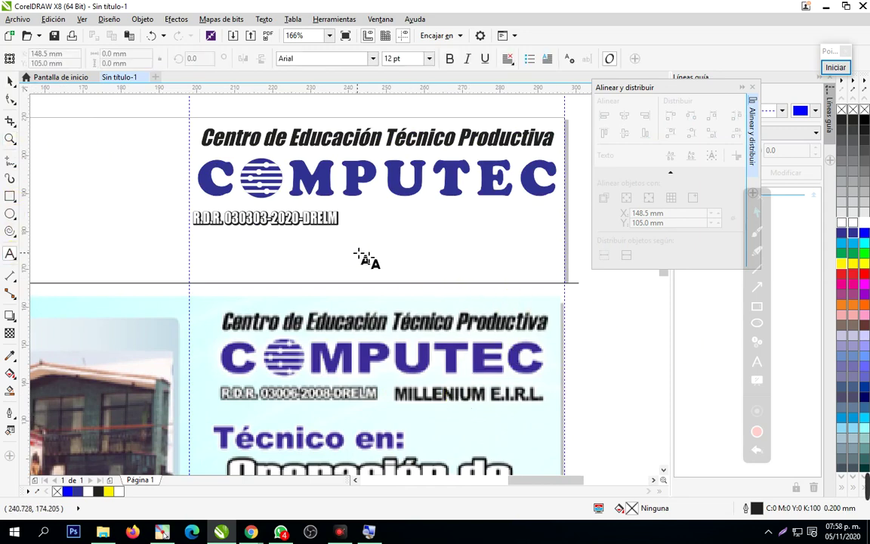
pyautogui.click(354, 231)
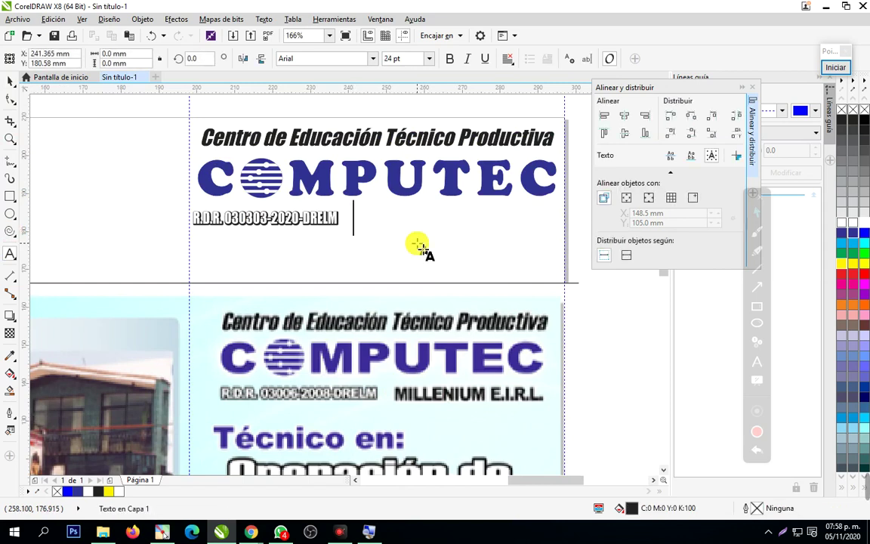
pyautogui.write('mi')
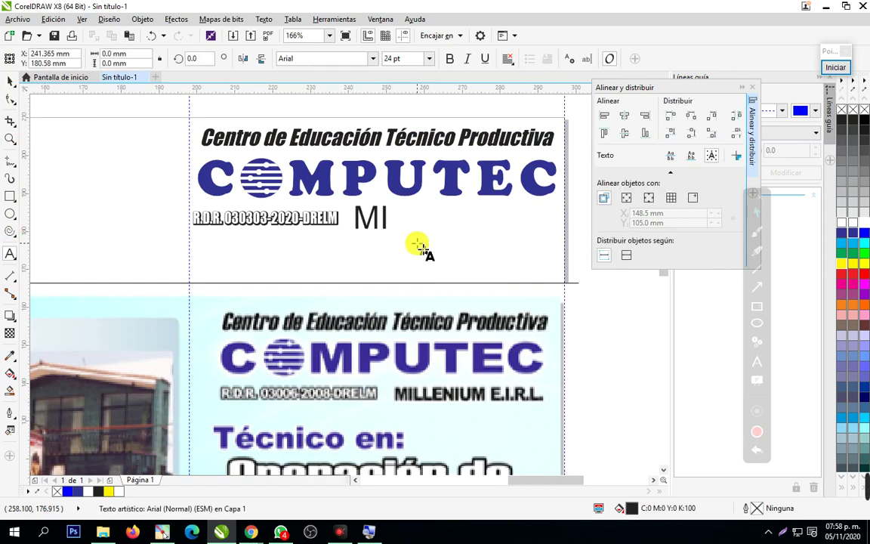
pyautogui.write('LLE')
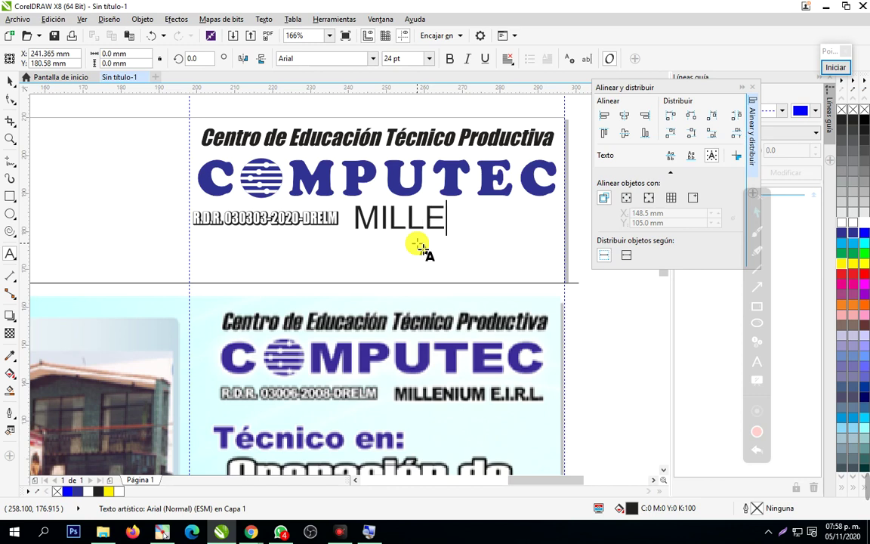
pyautogui.write('NIUM E.I.R')
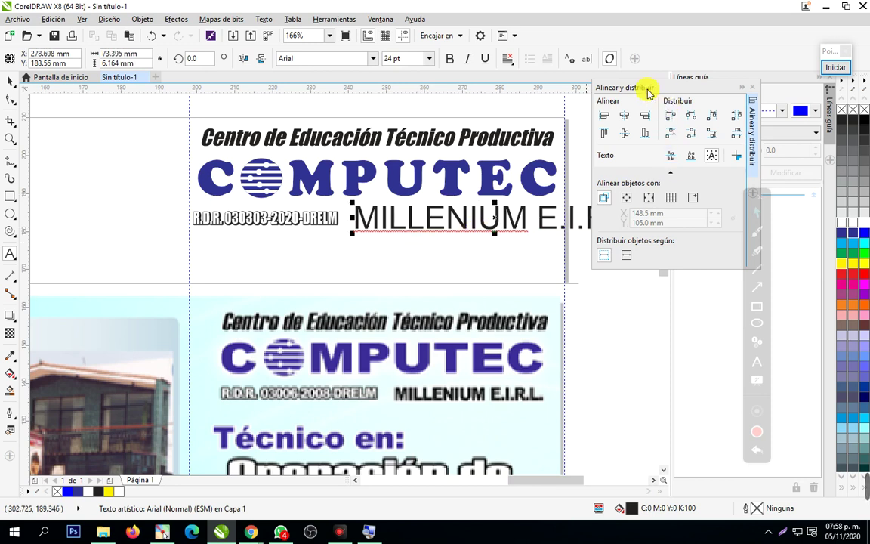
# Scale the MILLENIUM E.I.R.L text down to about 54 mm wide and set its font to Impact
pyautogui.moveTo(650, 87); pyautogui.dragTo(742, 129)
pyautogui.click(10, 81)
pyautogui.moveTo(639, 234); pyautogui.dragTo(565, 233)
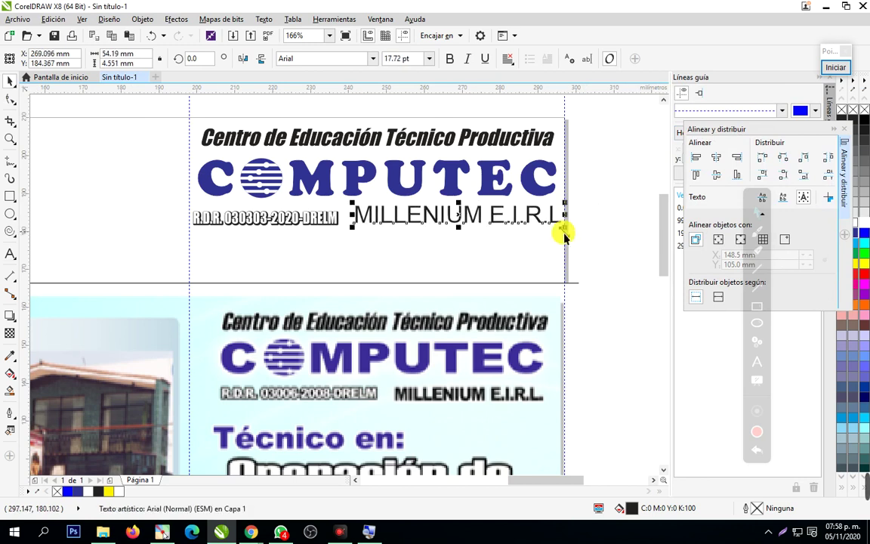
pyautogui.click(320, 59)
pyautogui.write('Impact')
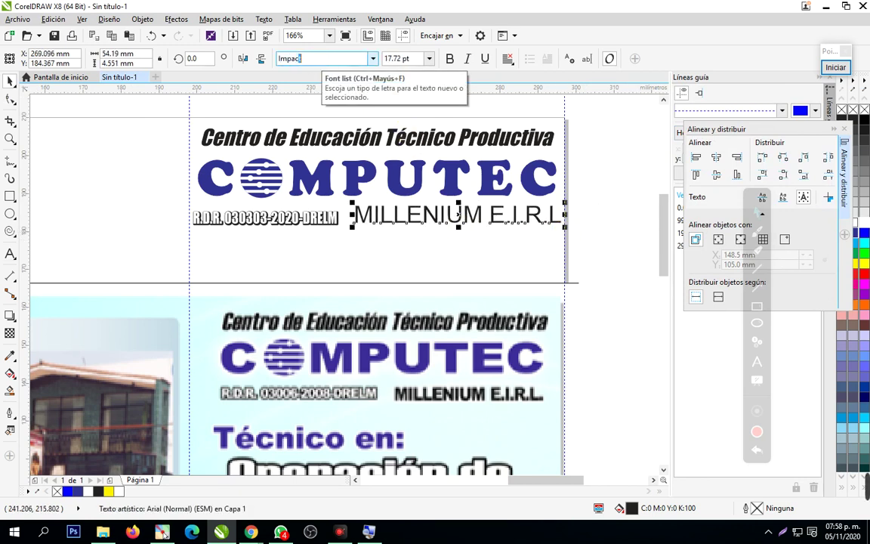
pyautogui.press('Return')
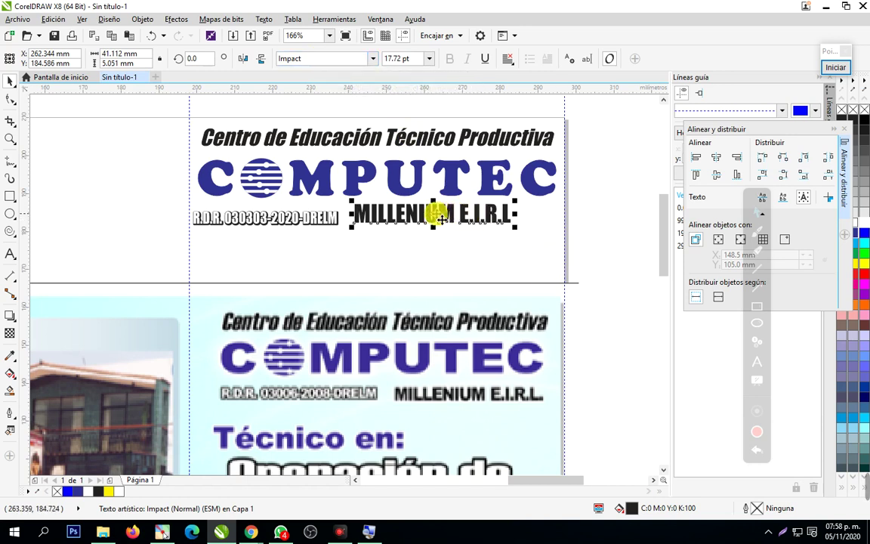
# Enlarge the MILLENIUM E.I.R.L text to about 46 mm wide and place it under the right half of COMPUTEC, level with the R.D.R. line
pyautogui.moveTo(438, 215); pyautogui.dragTo(456, 222)
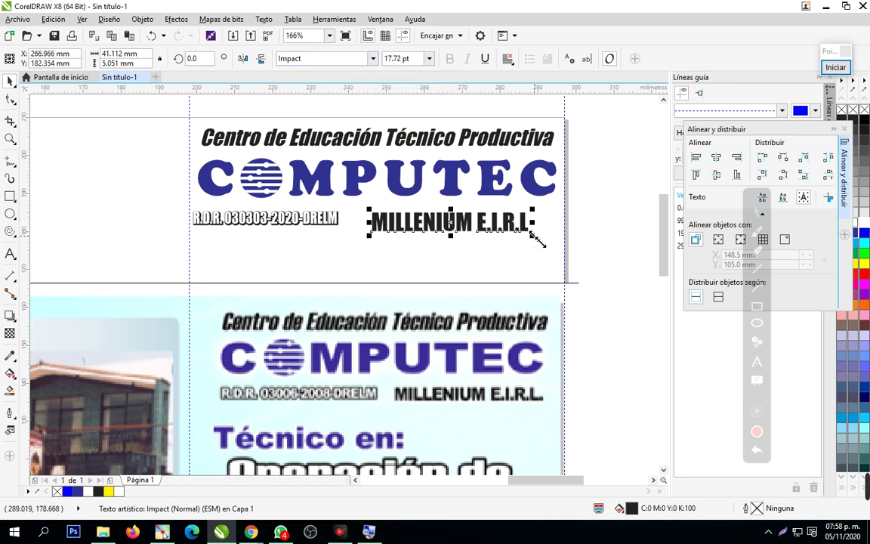
pyautogui.moveTo(533, 235); pyautogui.dragTo(556, 244)
pyautogui.click(471, 225)
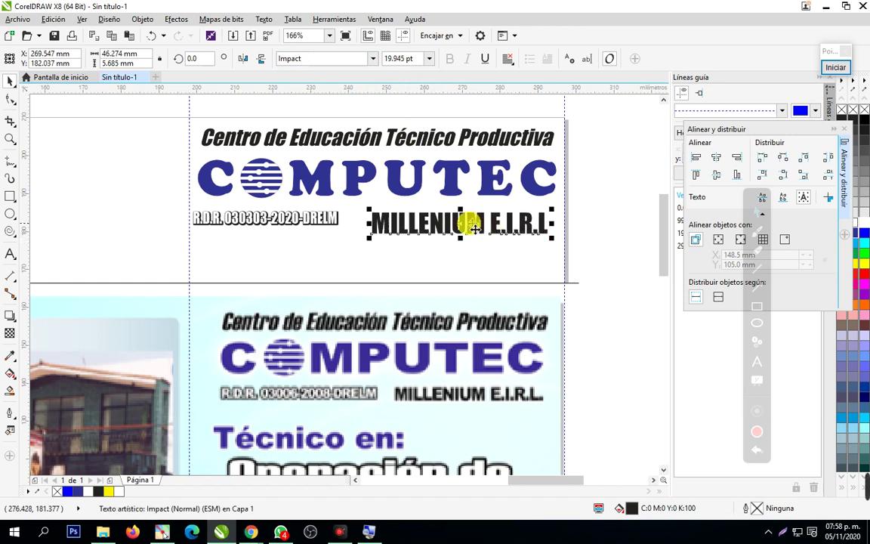
pyautogui.click(592, 200)
pyautogui.click(468, 226)
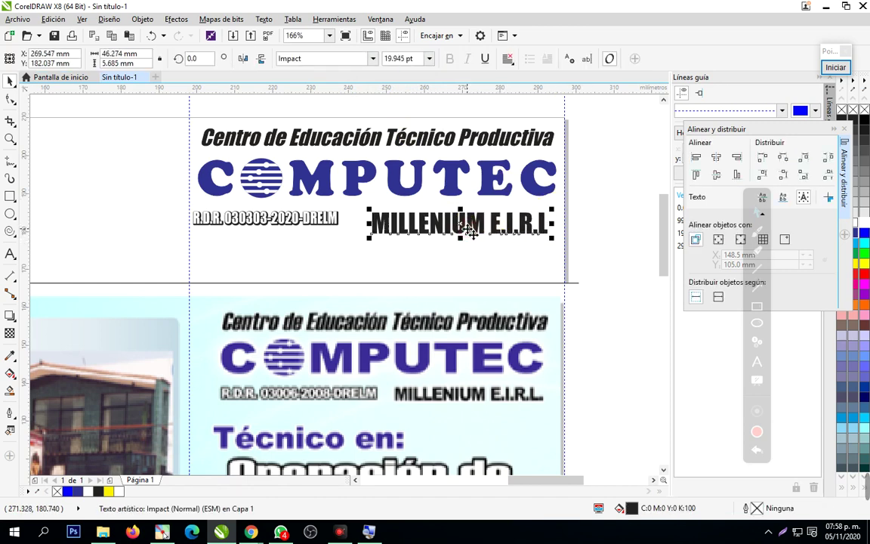
pyautogui.moveTo(472, 229); pyautogui.dragTo(471, 232)
pyautogui.click(561, 200)
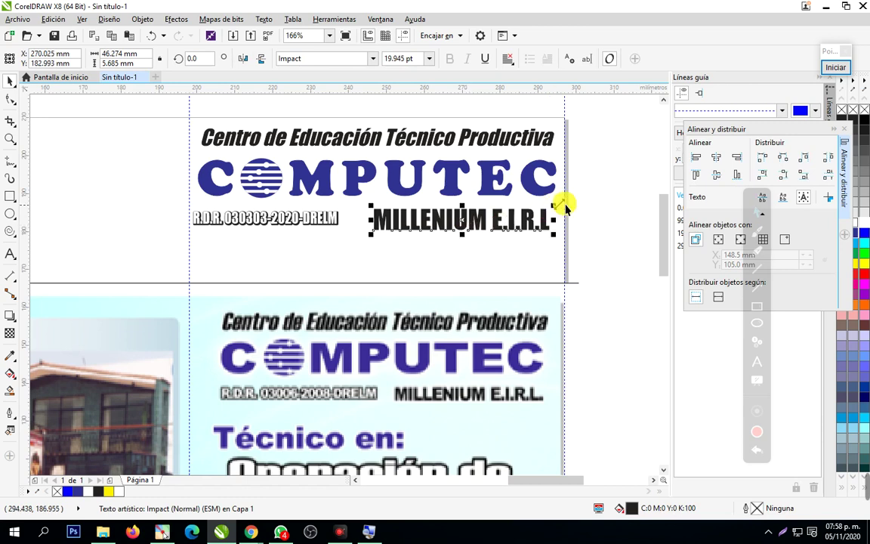
# Move the reference flyer image straight down to free more space below the redrawn header
pyautogui.click(11, 138)
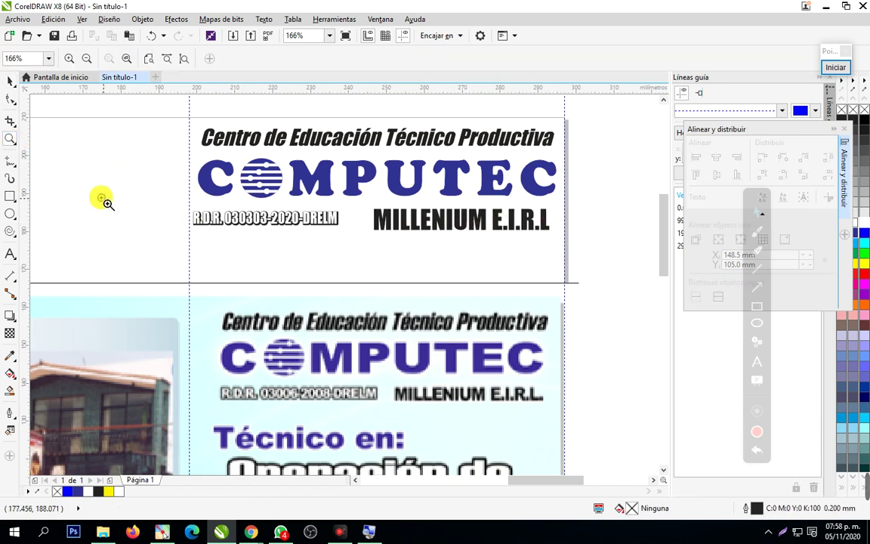
pyautogui.rightClick(171, 239)
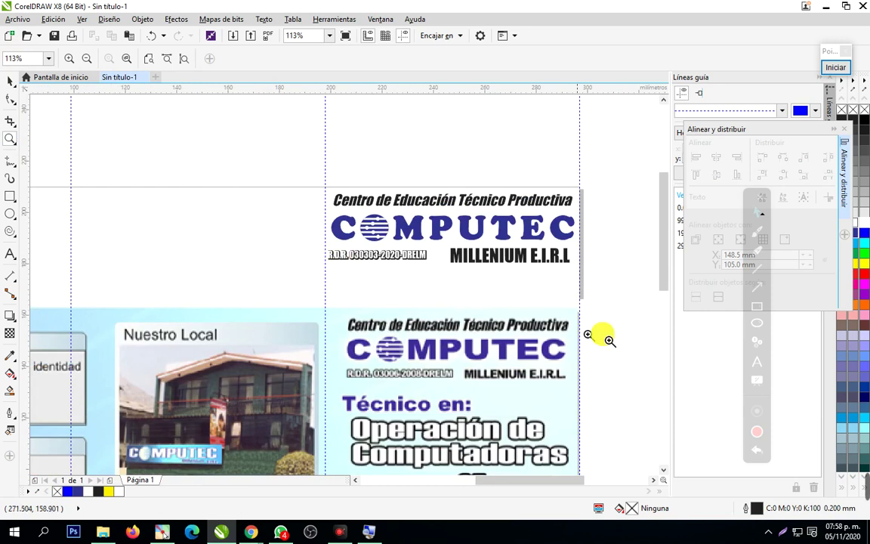
pyautogui.rightClick(248, 266)
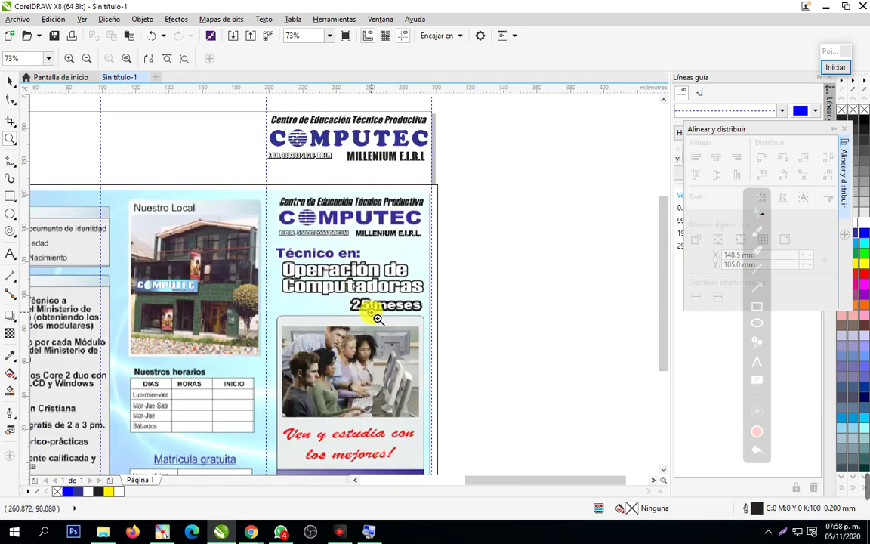
pyautogui.click(8, 79)
pyautogui.moveTo(407, 296); pyautogui.dragTo(408, 329)
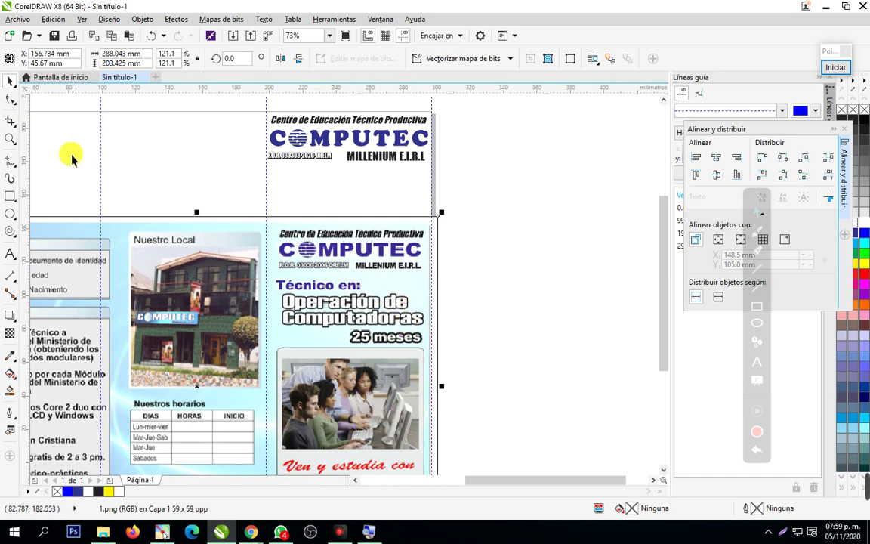
# Check the "Técnico en:" headings on the reference flyer, and move the image about 30 mm left and slightly down
pyautogui.click(11, 137)
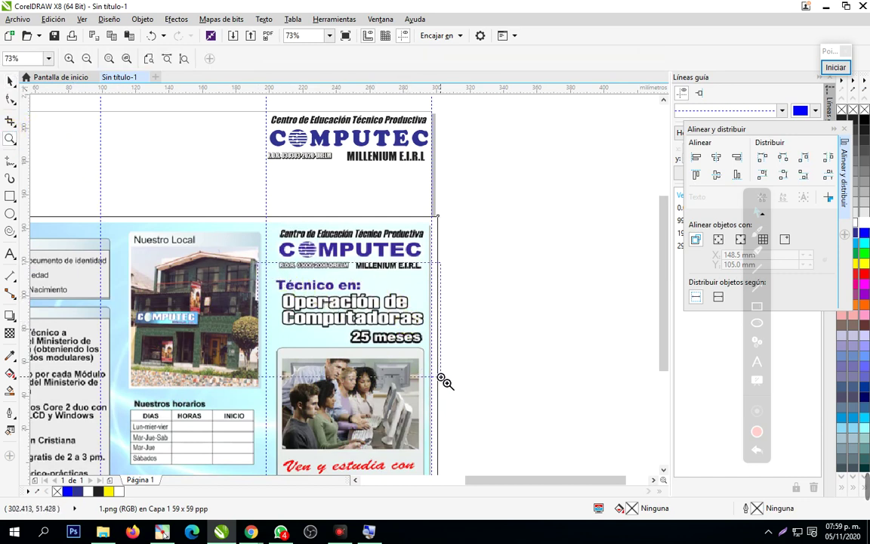
pyautogui.click(398, 339)
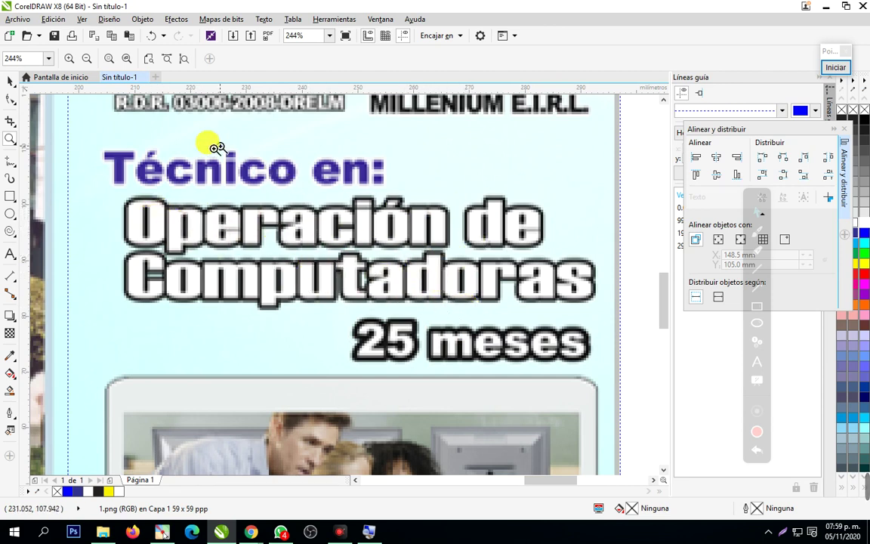
pyautogui.click(663, 100)
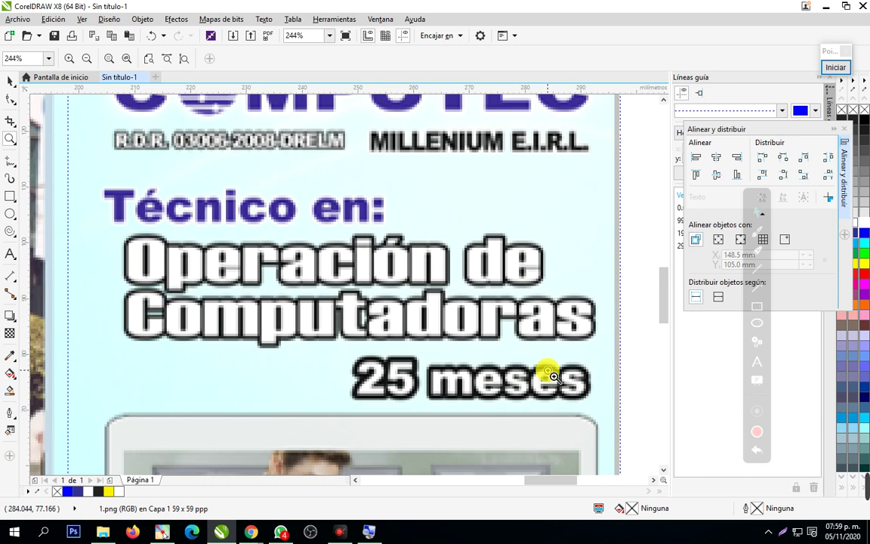
pyautogui.scroll(-3, 491, 347)
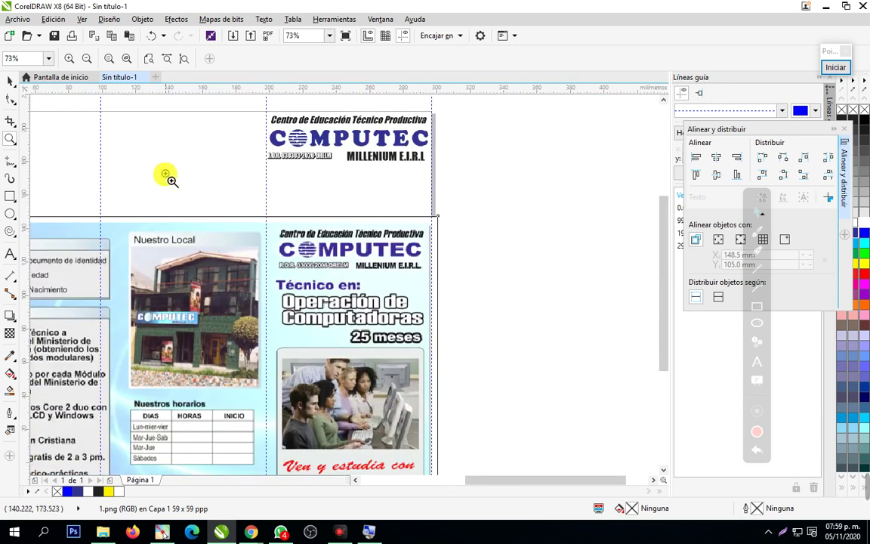
pyautogui.click(11, 82)
pyautogui.moveTo(300, 272); pyautogui.dragTo(256, 295)
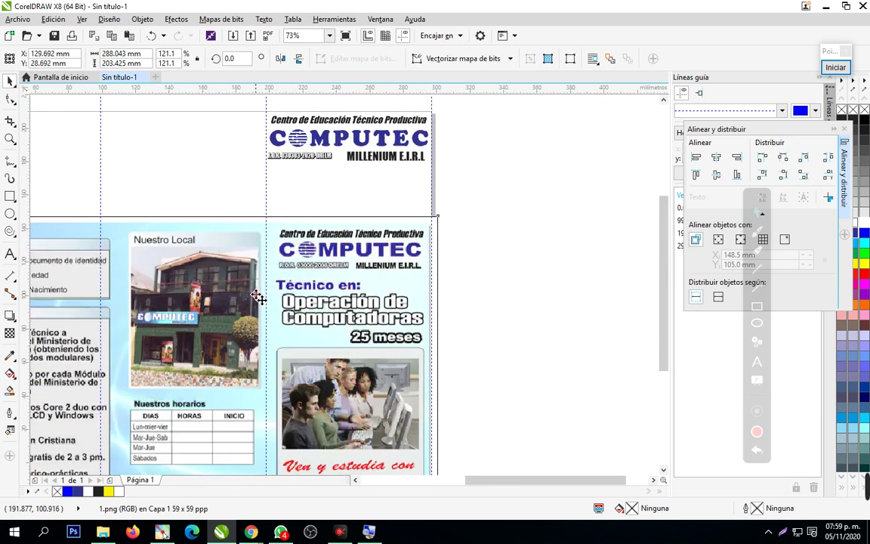
pyautogui.moveTo(156, 237); pyautogui.dragTo(150, 212)
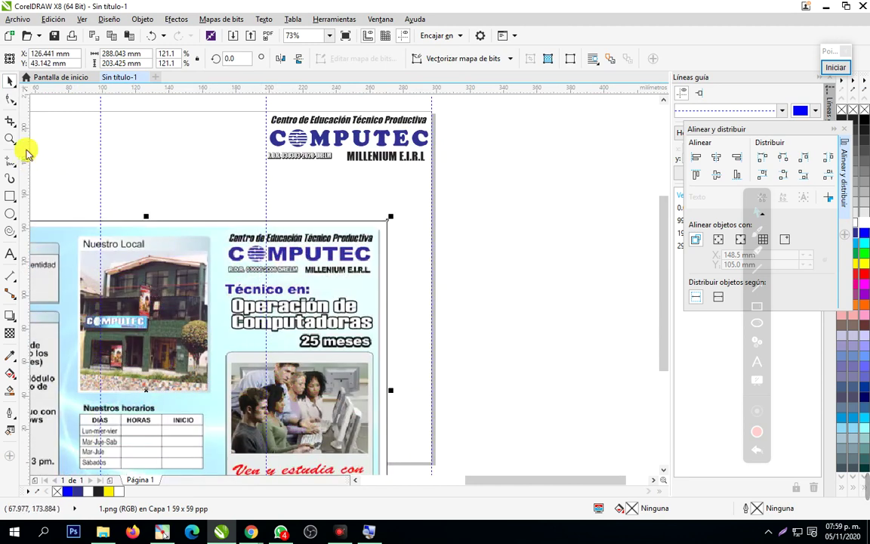
pyautogui.click(10, 138)
pyautogui.moveTo(120, 116); pyautogui.dragTo(496, 338)
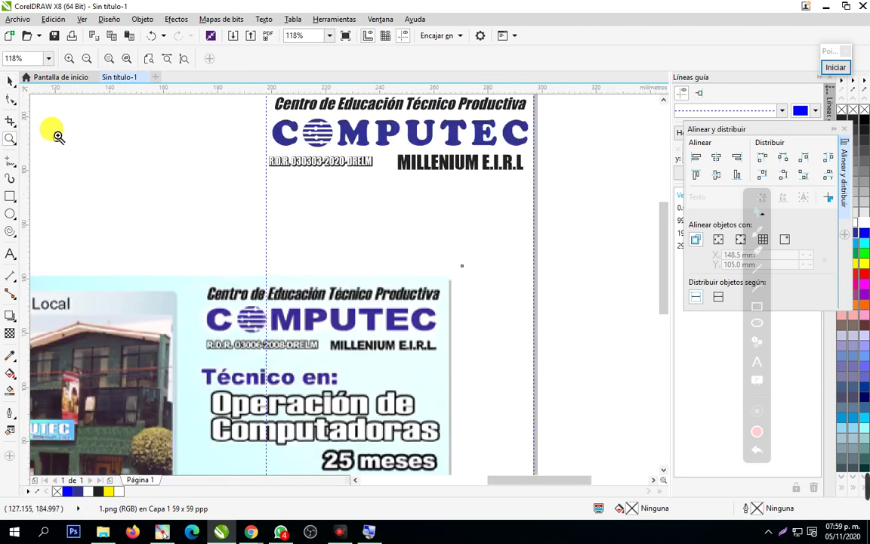
# Add the text "Técnico en:" at 24 pt below the R.D.R. line and set its font to Impact
pyautogui.click(10, 81)
pyautogui.click(10, 254)
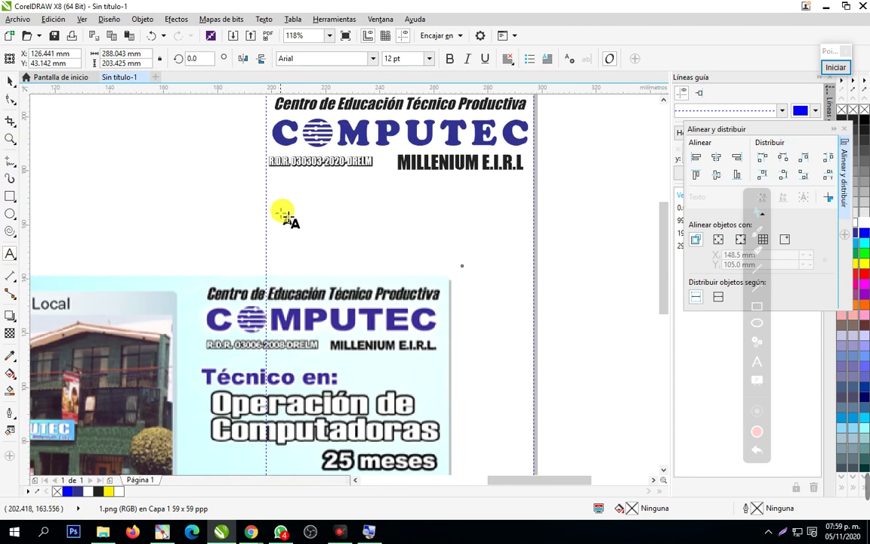
pyautogui.click(282, 208)
pyautogui.write('Técnico en:')
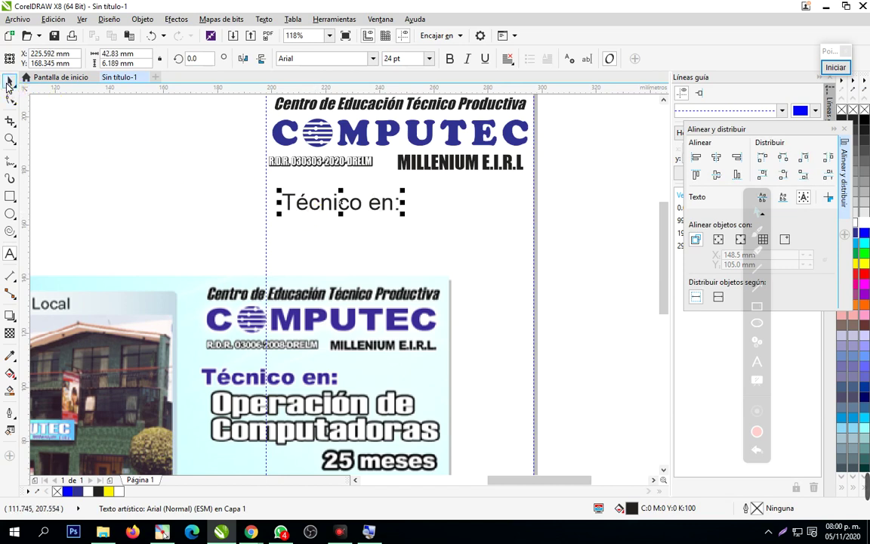
pyautogui.click(9, 81)
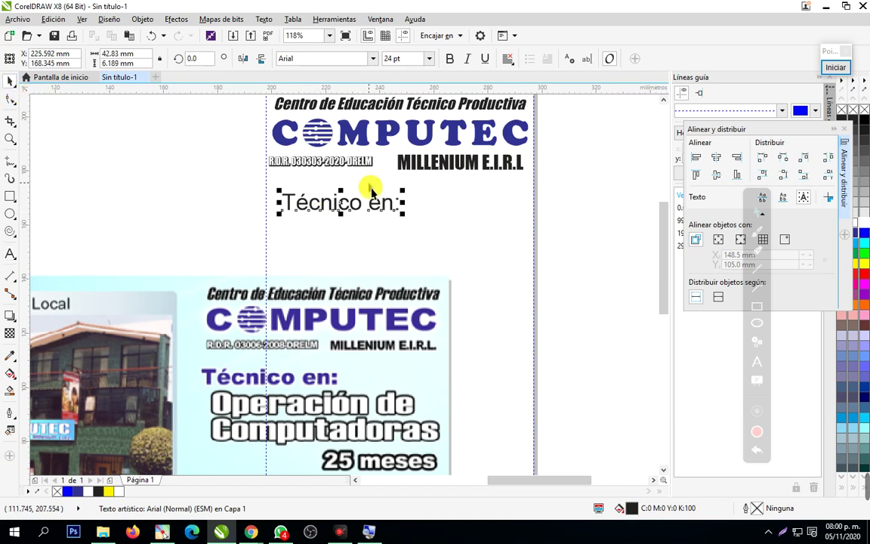
pyautogui.click(372, 59)
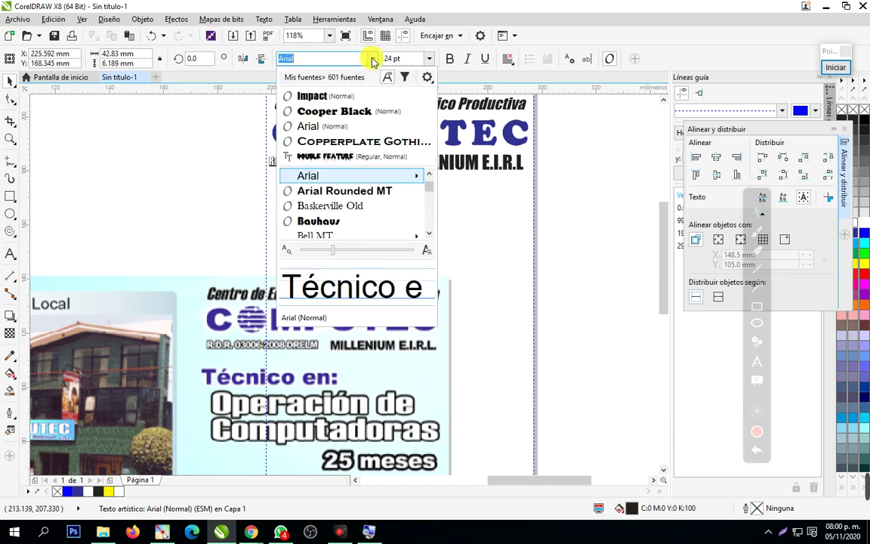
pyautogui.click(344, 99)
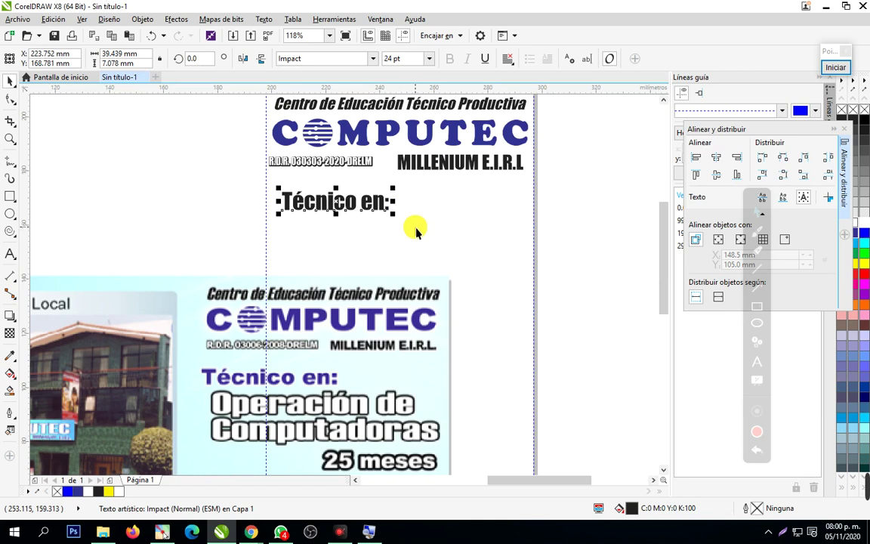
pyautogui.click(387, 252)
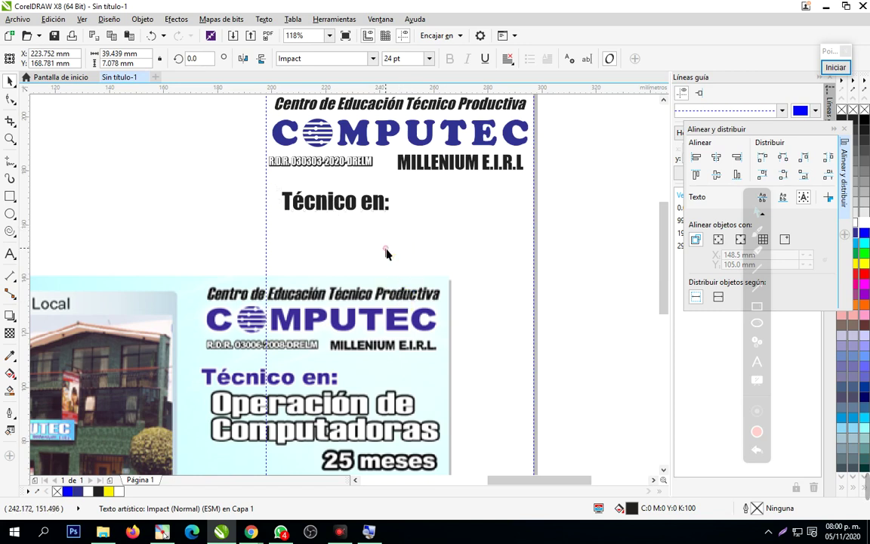
# Move the reference flyer about 10 mm down and add the two-line text "Operación de Computadoras" below "Técnico en:"
pyautogui.moveTo(263, 275); pyautogui.dragTo(255, 303)
pyautogui.click(10, 197)
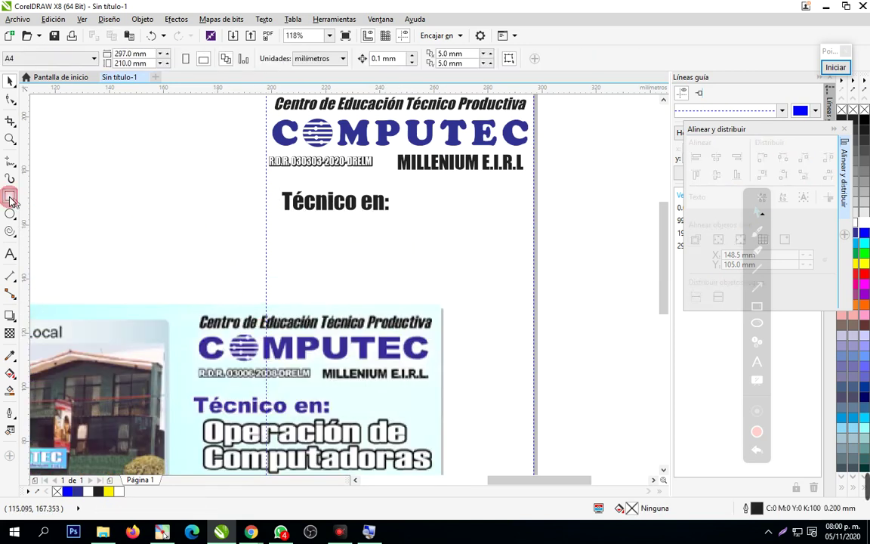
pyautogui.click(9, 254)
pyautogui.click(287, 251)
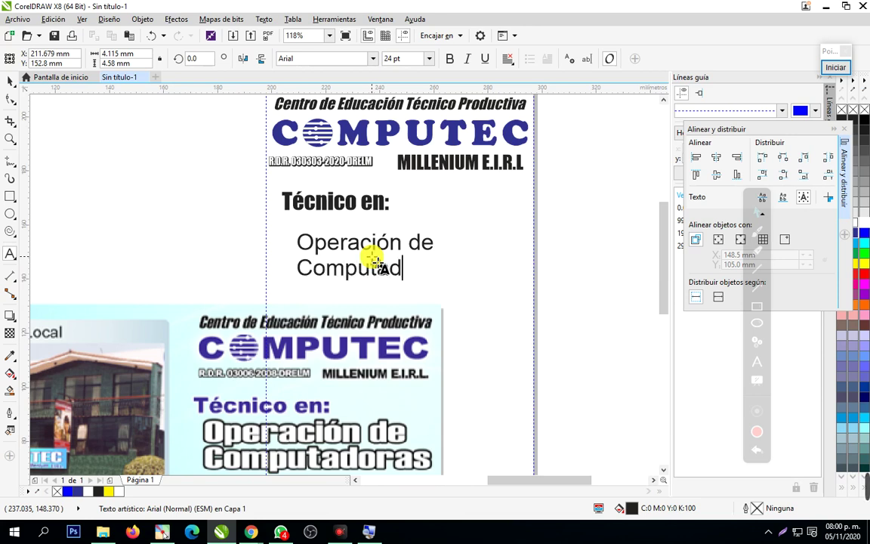
pyautogui.click(373, 261)
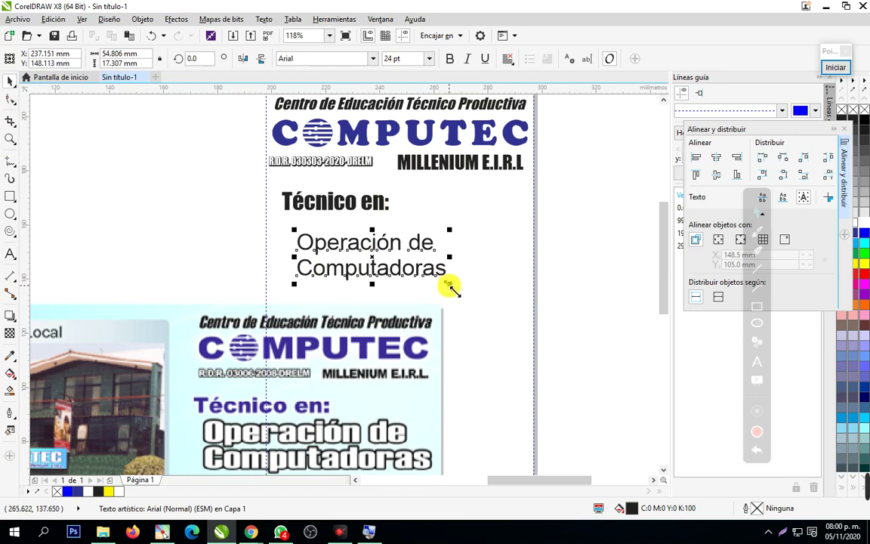
# Set the "Operación de Computadoras" text in the Elephant font and enlarge it to about 81 mm wide
pyautogui.moveTo(449, 287); pyautogui.dragTo(518, 297)
pyautogui.click(372, 58)
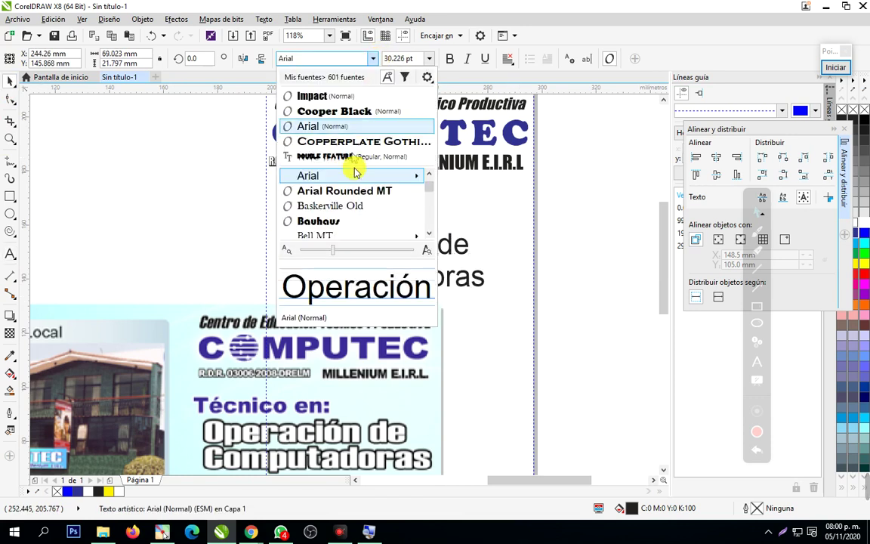
pyautogui.click(360, 191)
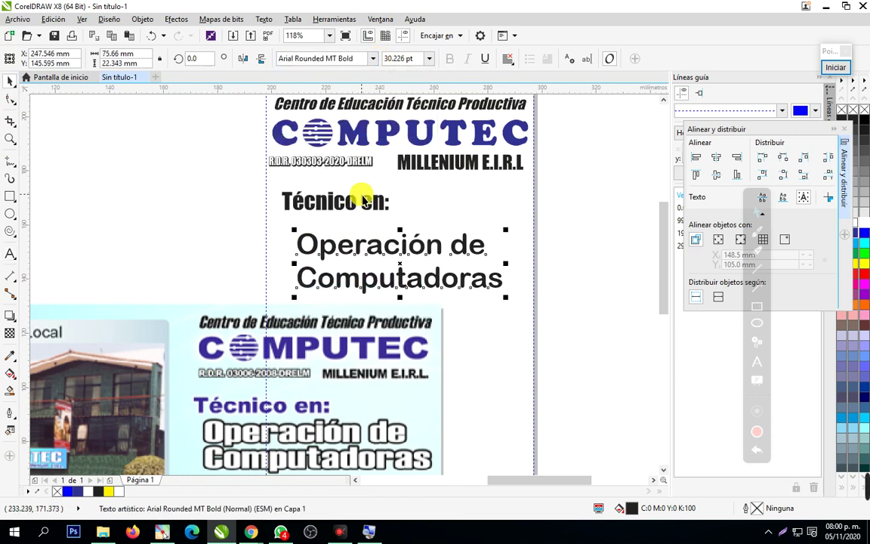
pyautogui.click(372, 59)
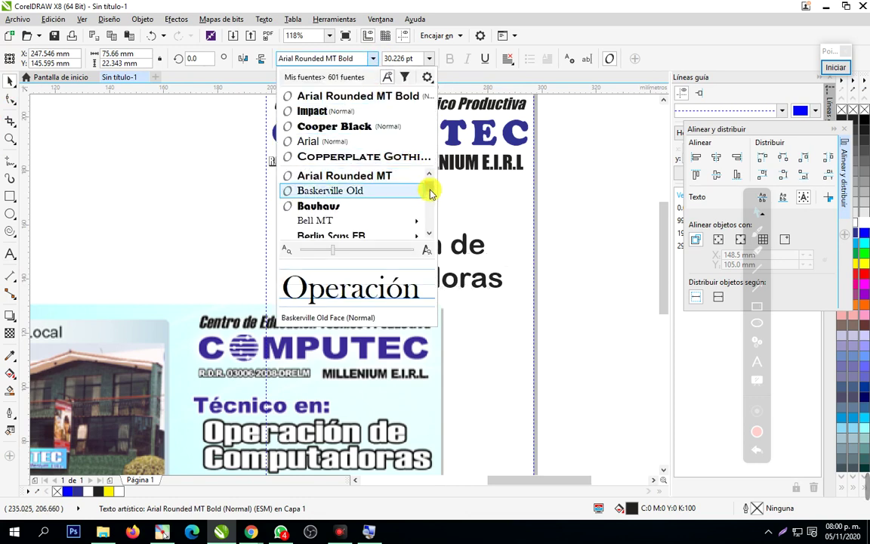
pyautogui.moveTo(430, 194); pyautogui.dragTo(432, 202)
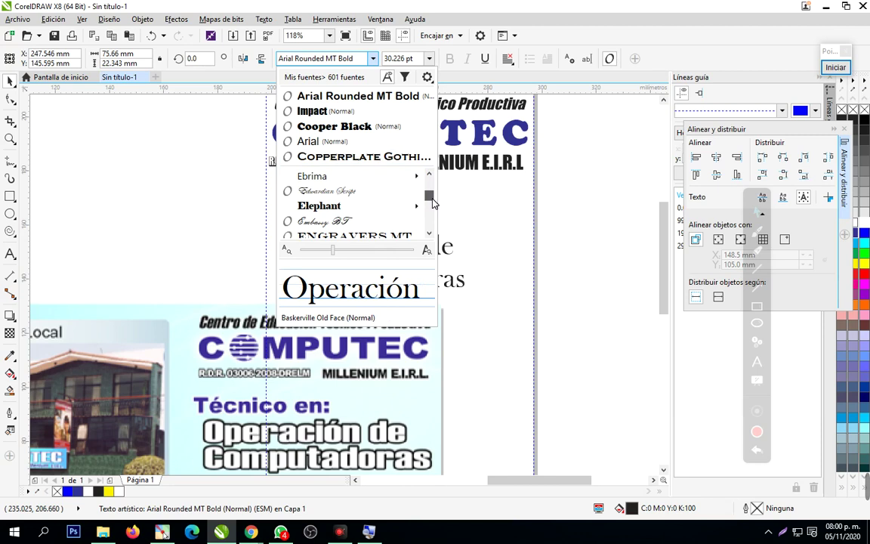
pyautogui.click(397, 204)
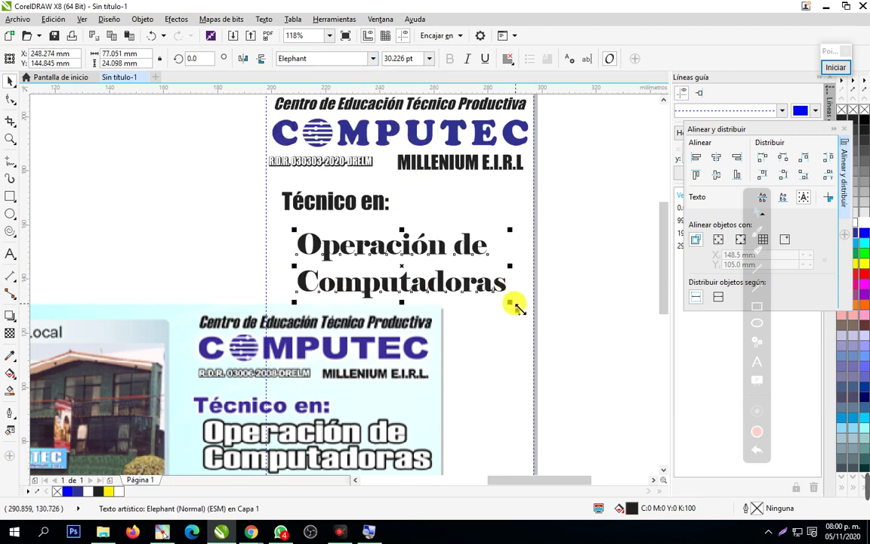
pyautogui.moveTo(516, 306); pyautogui.dragTo(520, 310)
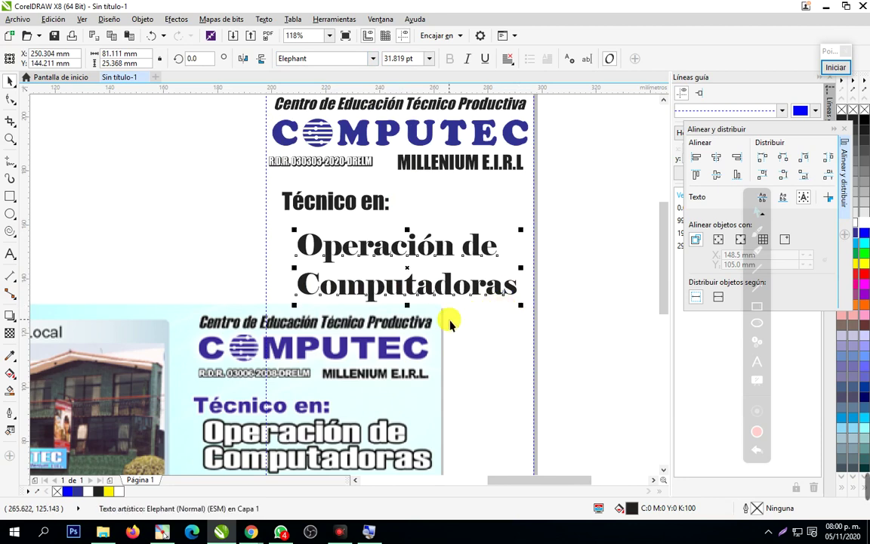
# Move the reference flyer down, tighten the line spacing of "Operación de Computadoras" and widen the text to about 88 mm
pyautogui.click(407, 351)
pyautogui.moveTo(408, 351); pyautogui.dragTo(407, 377)
pyautogui.click(441, 285)
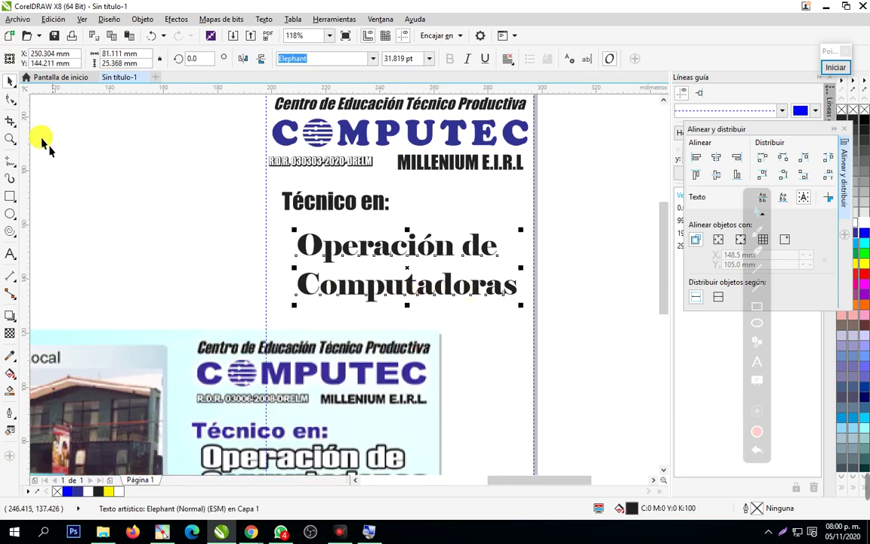
pyautogui.click(11, 98)
pyautogui.moveTo(294, 311)
pyautogui.mouseDown()
pyautogui.moveTo(293, 290)
pyautogui.moveTo(278, 311)
pyautogui.mouseUp()
pyautogui.click(9, 84)
pyautogui.click(311, 290)
# Try applying the blue sampled from COMPUTEC to the "Operación de Computadoras" text, and undo that fill
pyautogui.click(342, 202)
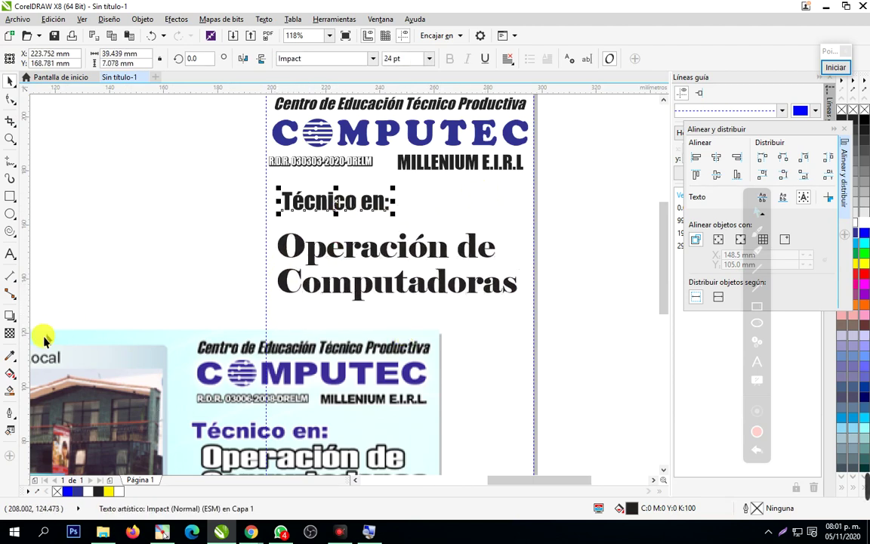
pyautogui.click(11, 356)
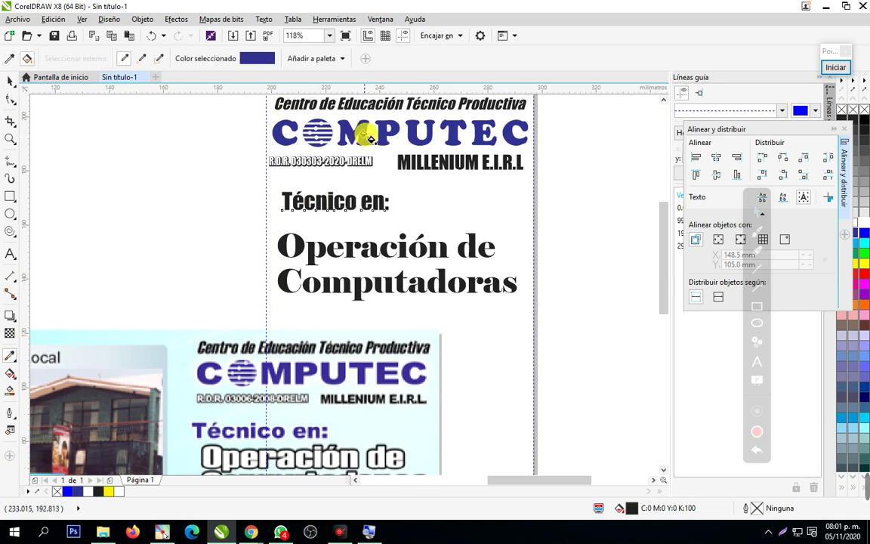
pyautogui.click(346, 246)
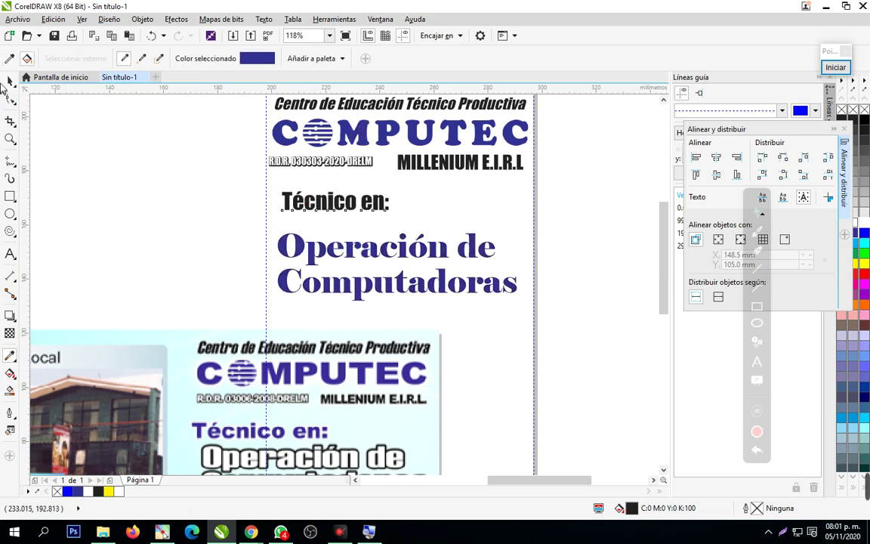
pyautogui.click(11, 82)
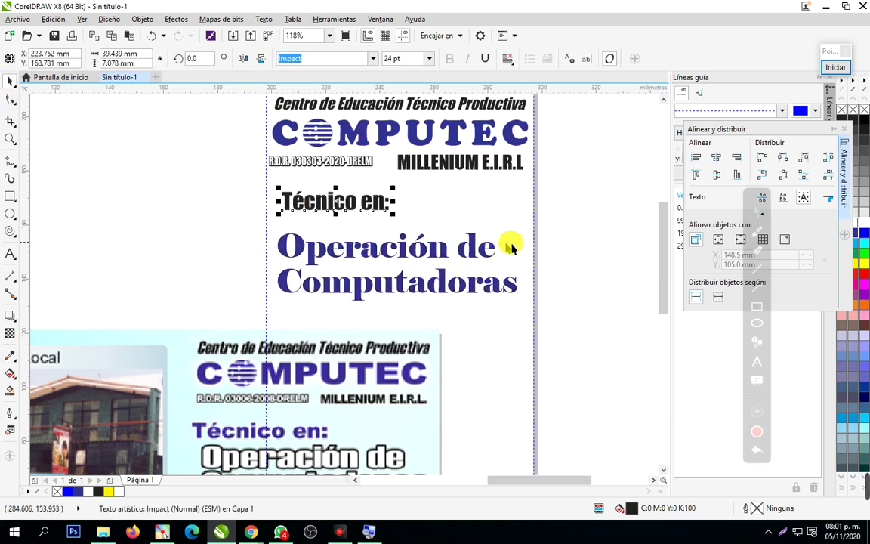
pyautogui.click(559, 235)
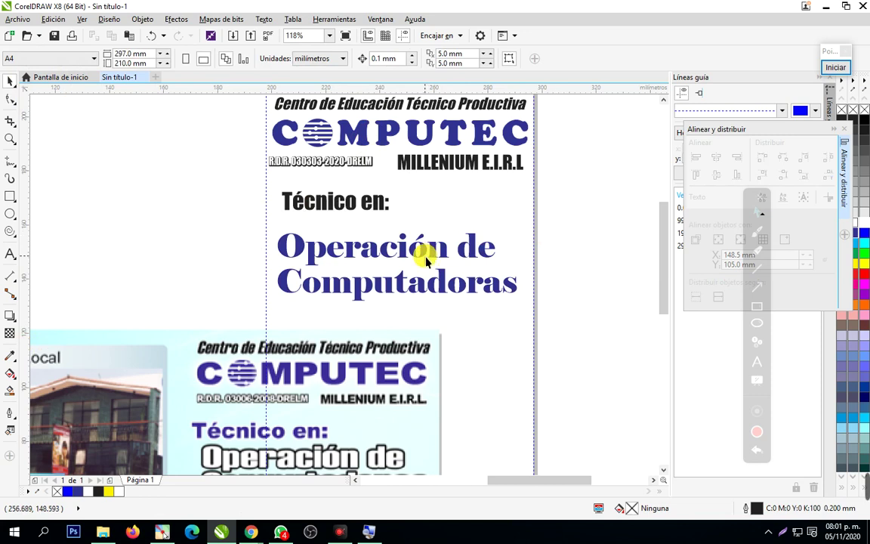
pyautogui.hotkey('ctrl', 'z')
pyautogui.click(355, 179)
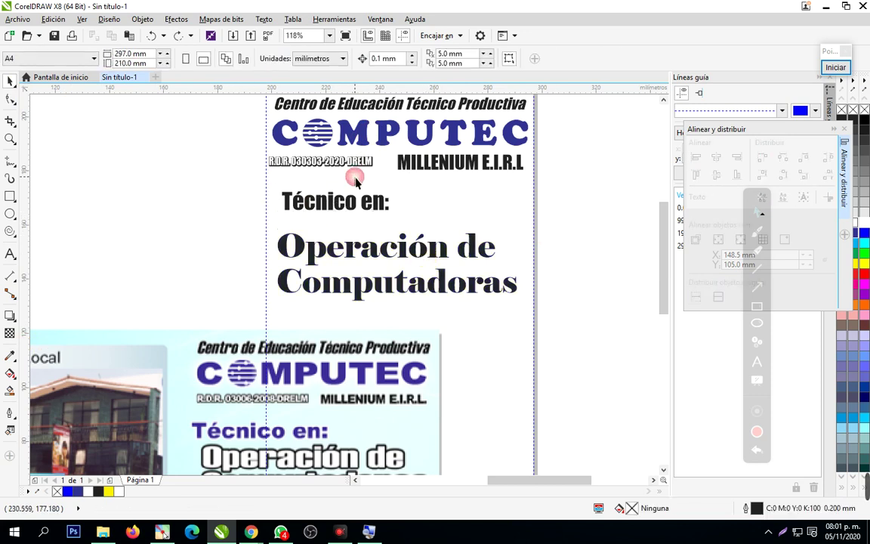
# Shift the reference flyer image about 14 mm to the right beneath the "Operación de Computadoras" text
pyautogui.click(381, 255)
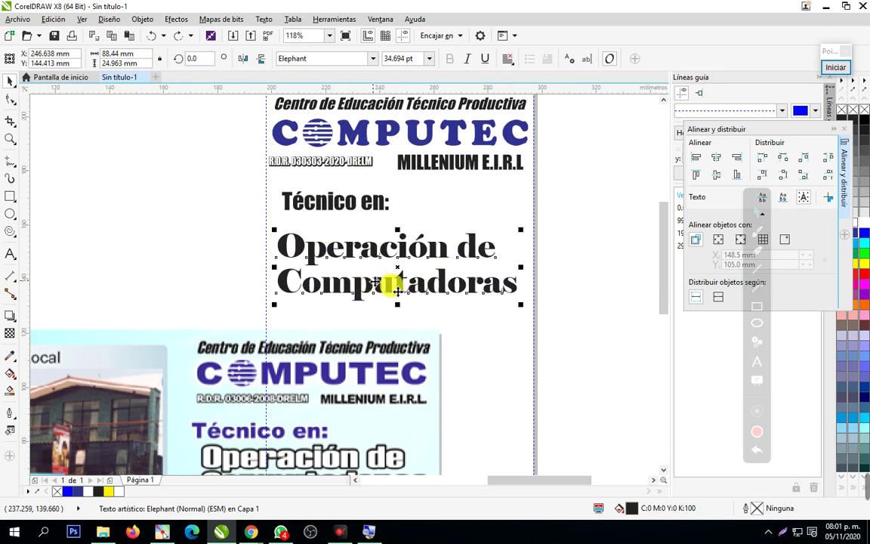
pyautogui.moveTo(362, 338); pyautogui.dragTo(385, 352)
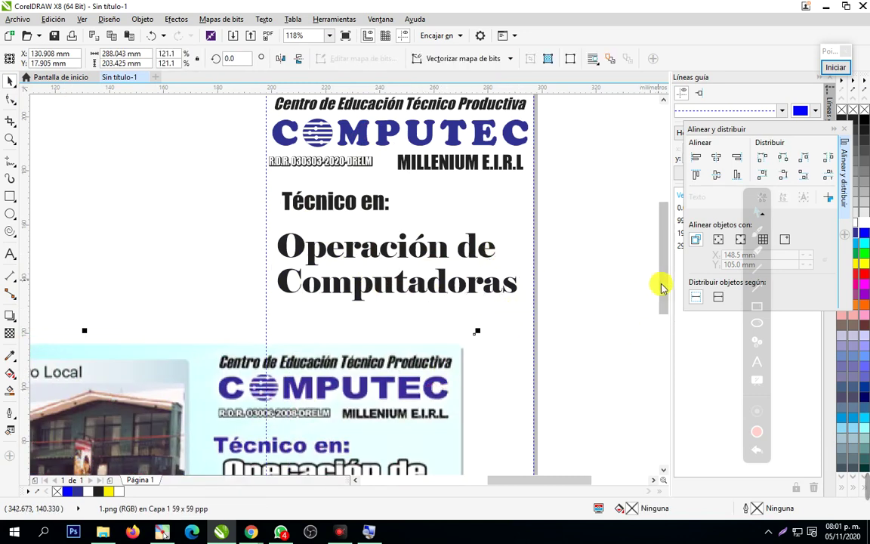
pyautogui.click(468, 248)
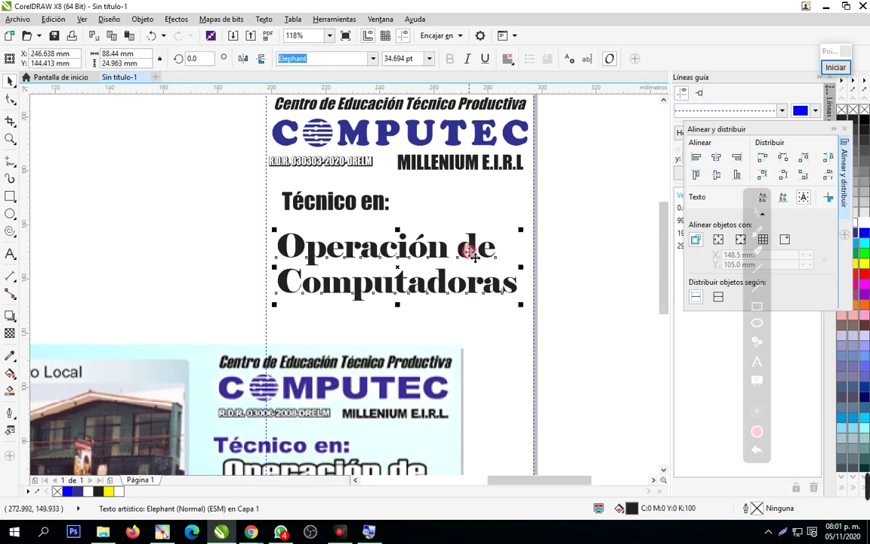
pyautogui.click(407, 387)
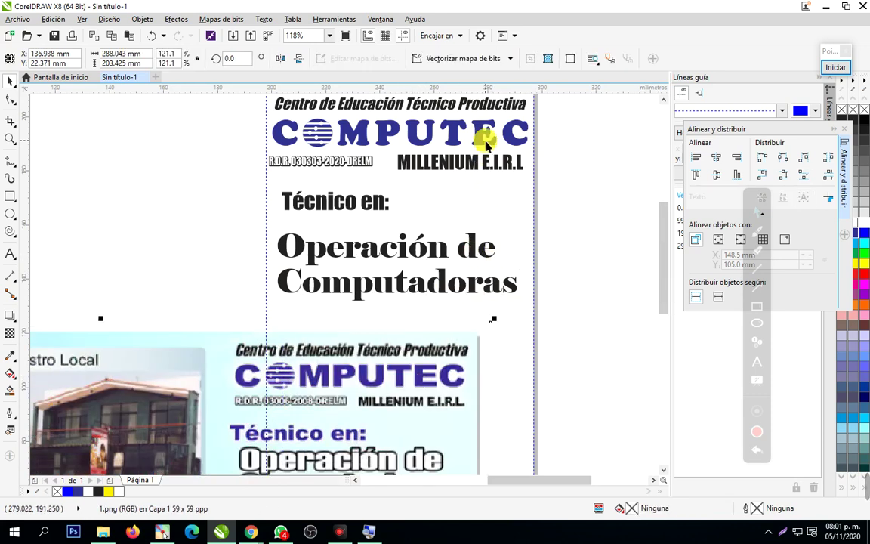
# Give the "Técnico en:" text a blue fill (C100 M100 Y0 K0) and an outline in the same blue
pyautogui.click(362, 215)
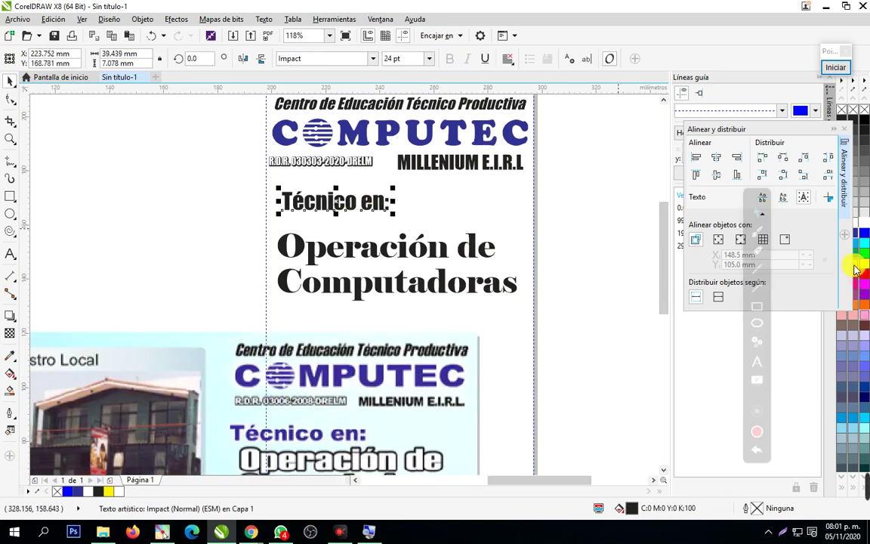
pyautogui.click(857, 234)
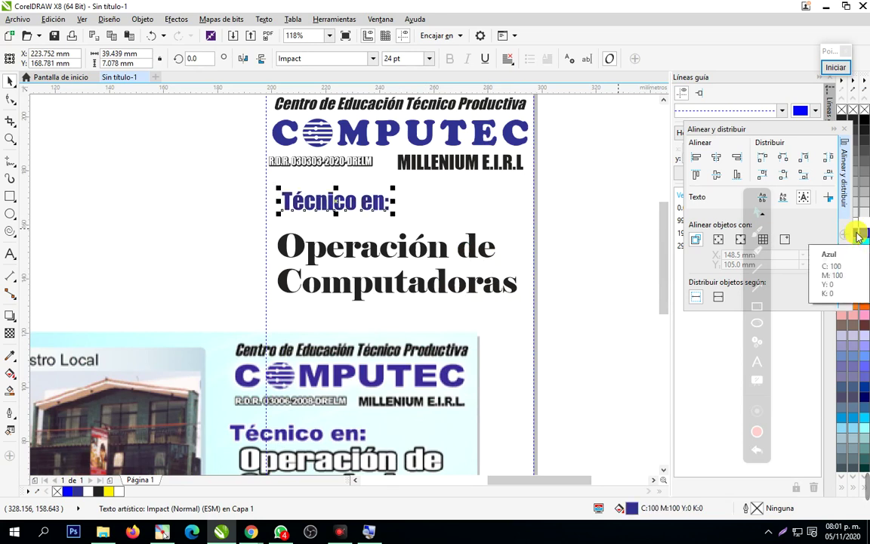
pyautogui.rightClick(856, 235)
pyautogui.click(563, 272)
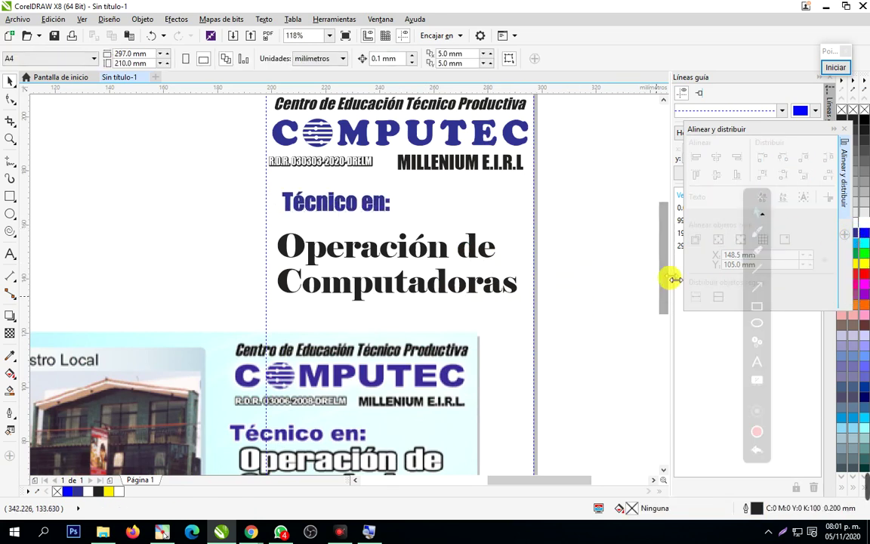
# Switch to the Google Meet call in Chrome to check the meeting, and return to CorelDRAW
pyautogui.click(453, 253)
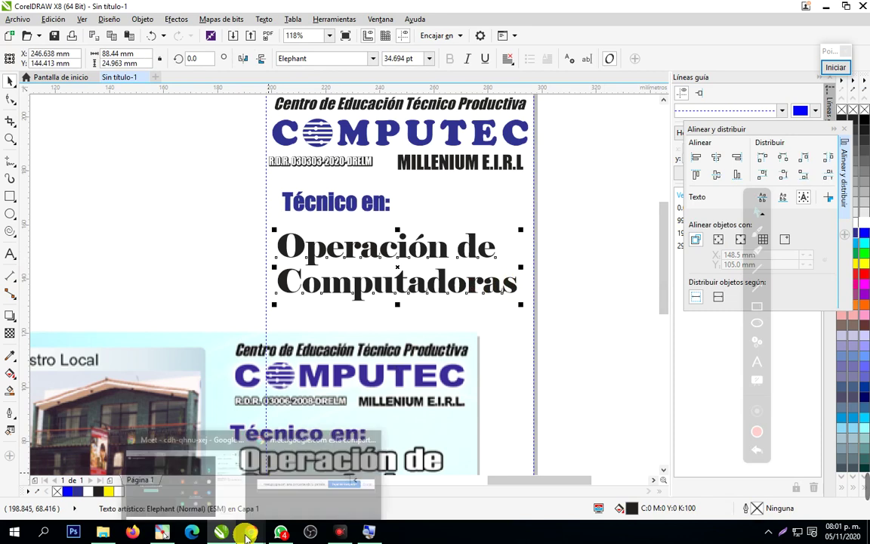
pyautogui.click(157, 447)
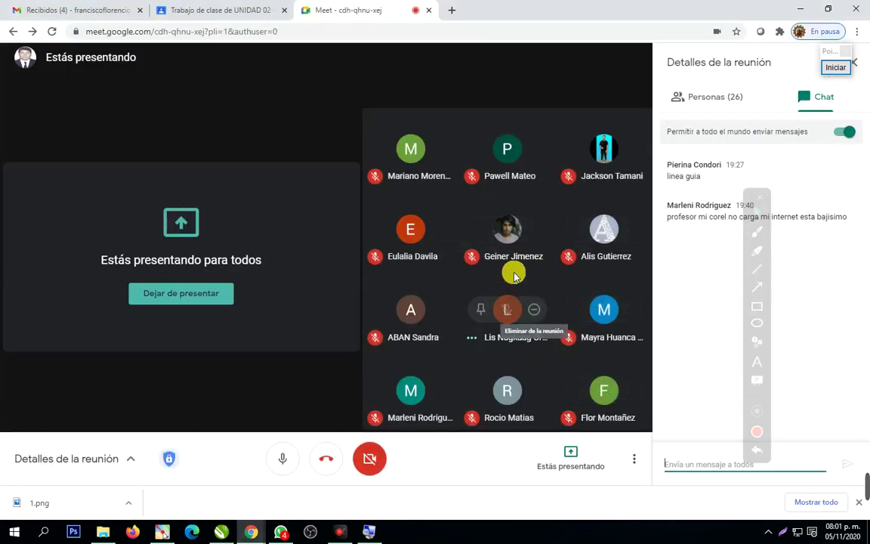
pyautogui.click(221, 535)
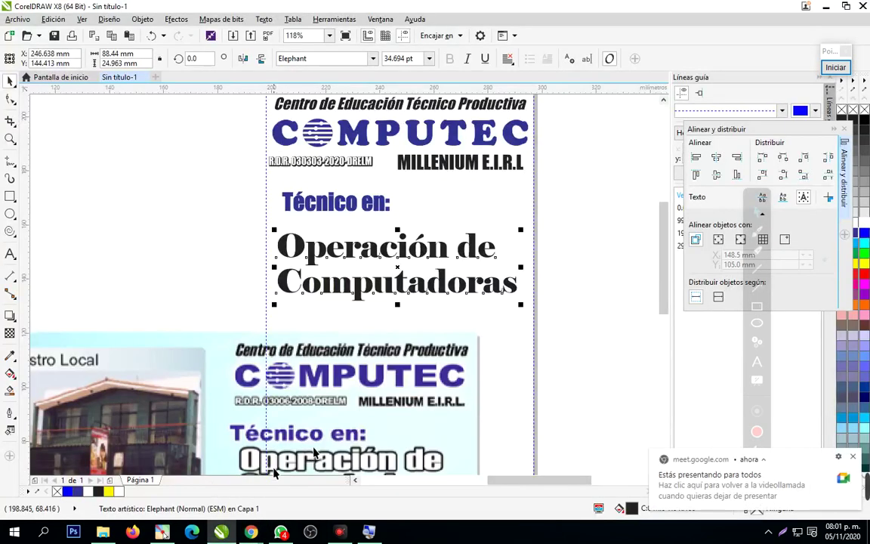
# Move the reference flyer image about 19 mm further down and select the "Operación de Computadoras" text
pyautogui.click(563, 321)
pyautogui.click(414, 299)
pyautogui.moveTo(408, 326); pyautogui.dragTo(418, 353)
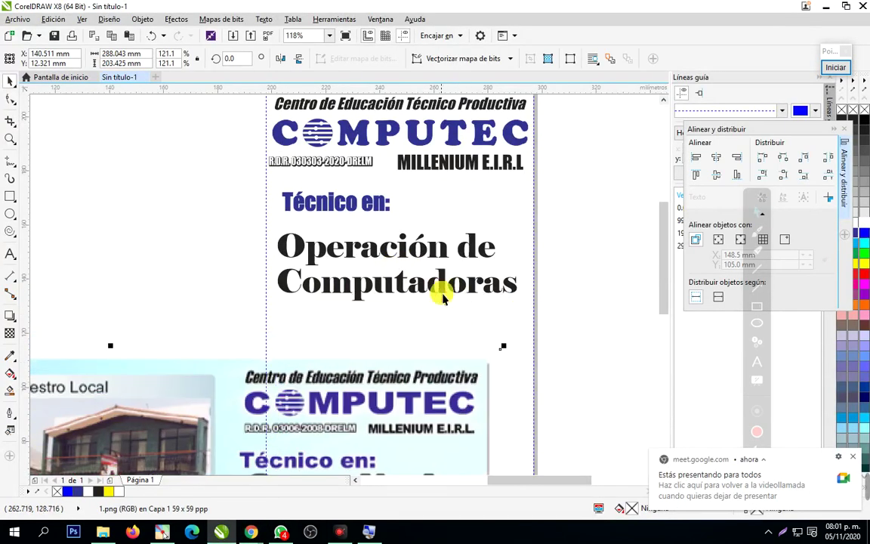
pyautogui.click(441, 298)
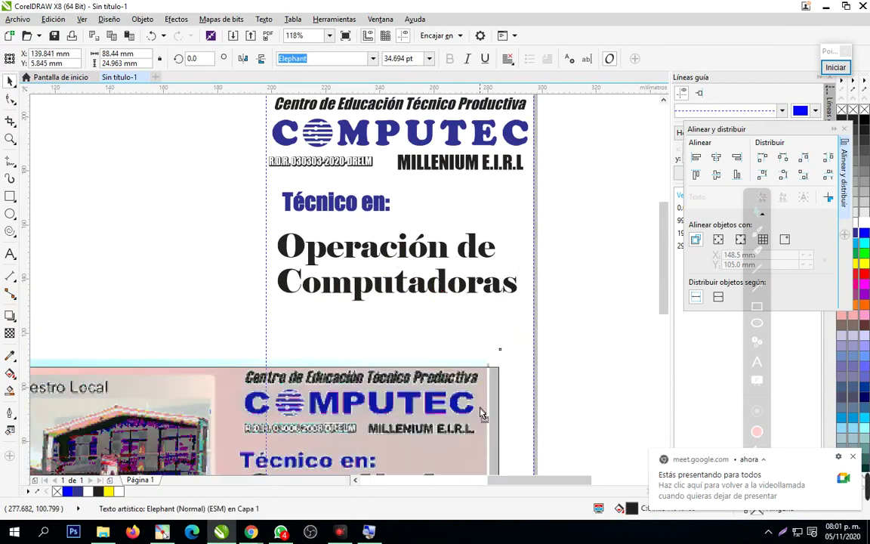
pyautogui.click(441, 299)
pyautogui.click(443, 295)
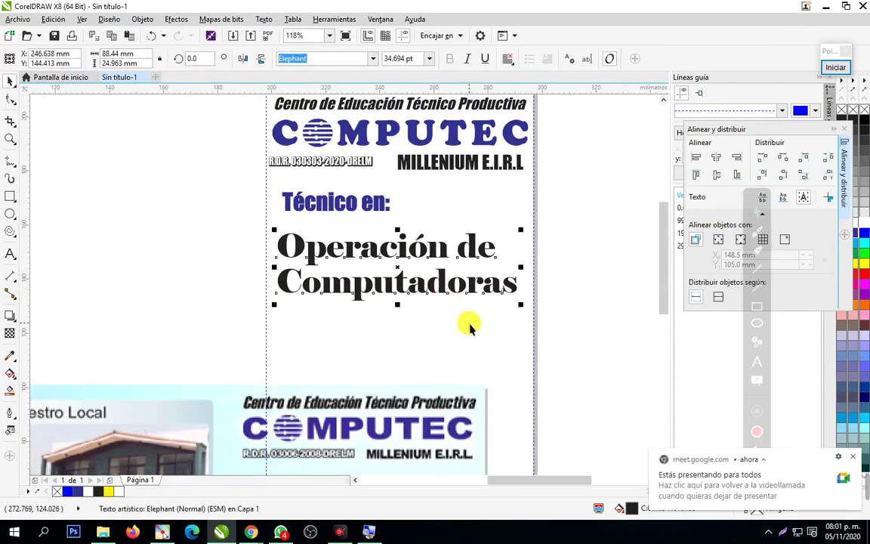
# Place a duplicate of the "Operación de Computadoras" text directly below the original title
pyautogui.moveTo(438, 260); pyautogui.dragTo(416, 396)
pyautogui.click(412, 370)
pyautogui.click(483, 326)
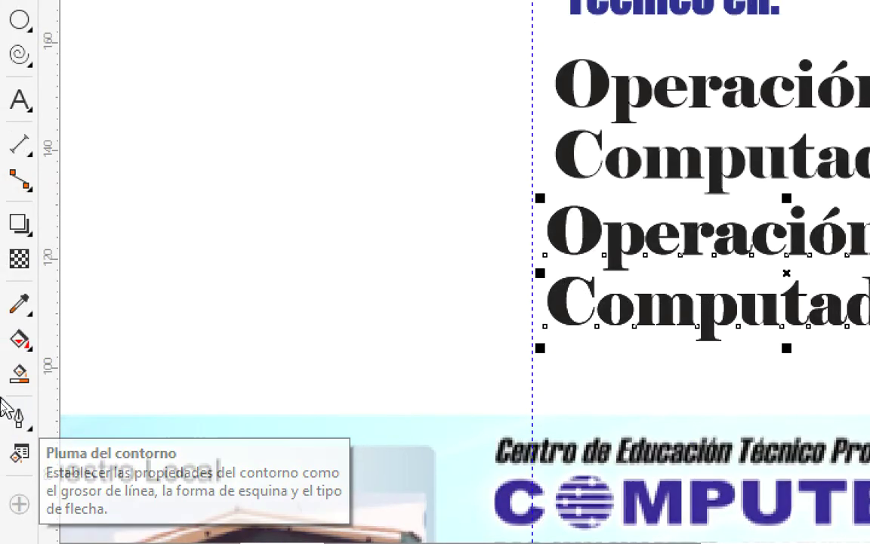
# Give the lower copy of the title a 1.0 mm black outline with rounded corners
pyautogui.click(15, 420)
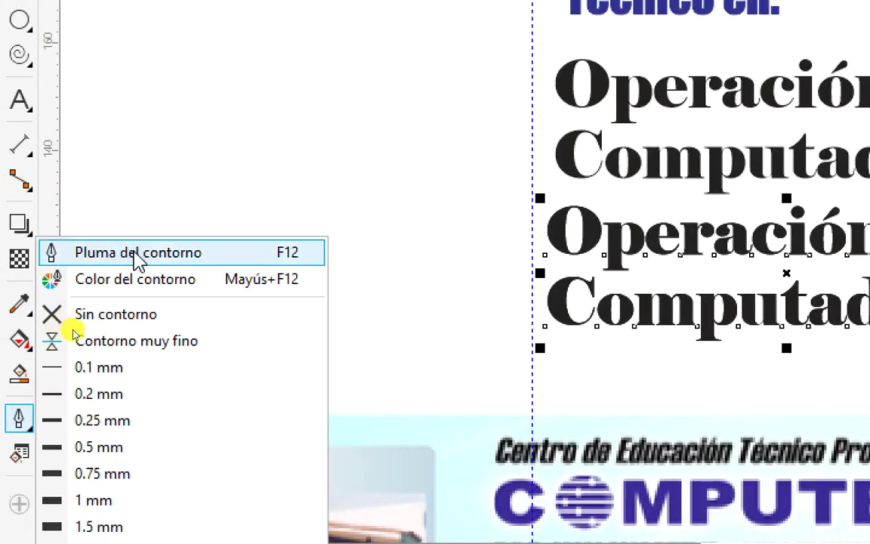
pyautogui.click(177, 259)
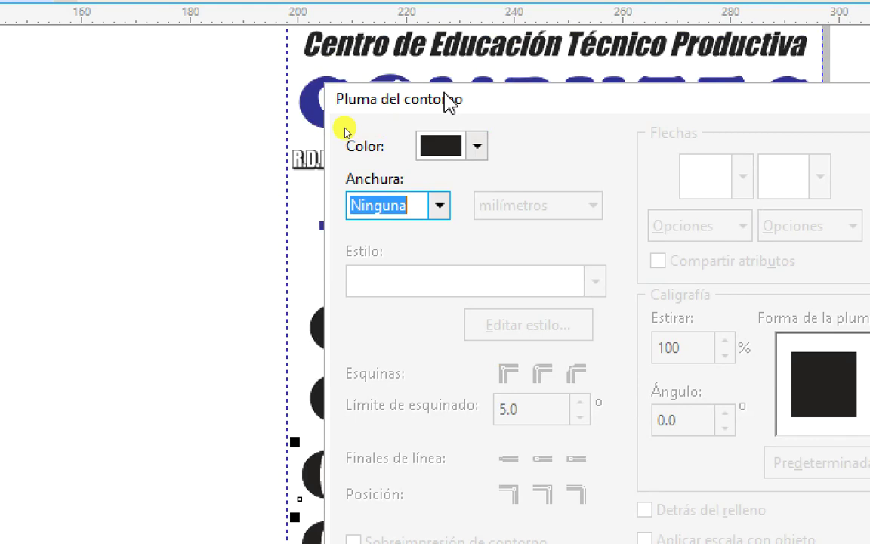
pyautogui.moveTo(449, 103); pyautogui.dragTo(809, 102)
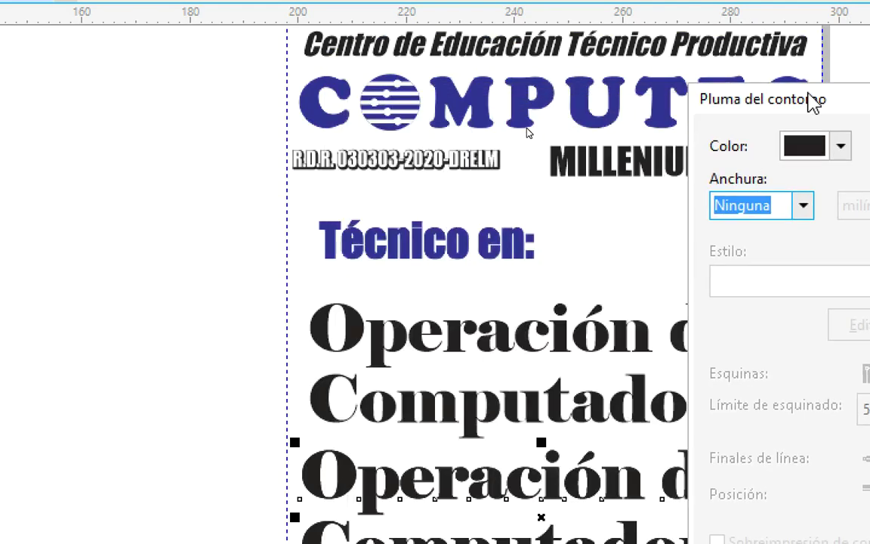
pyautogui.click(802, 209)
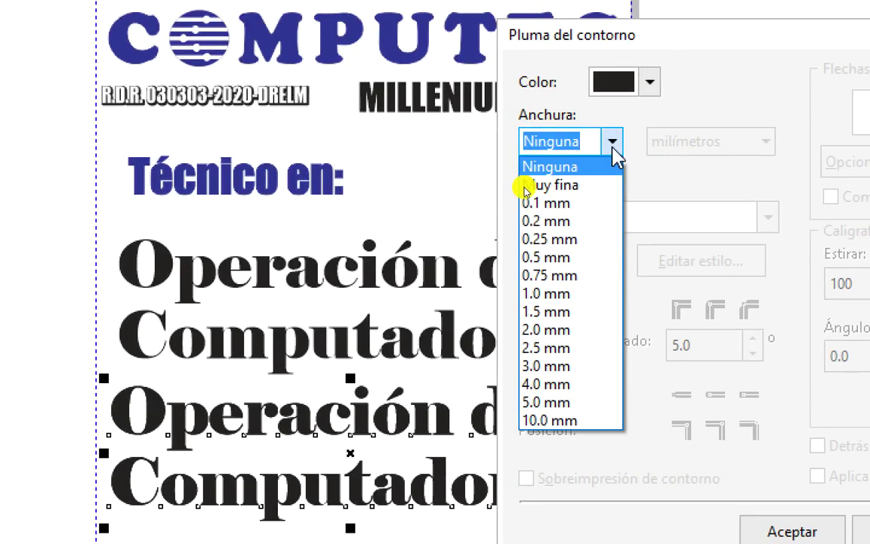
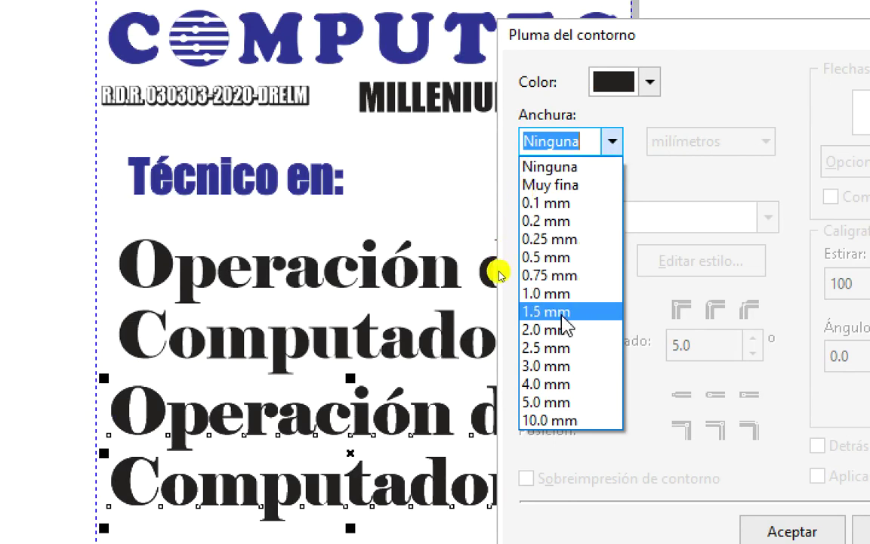
pyautogui.click(565, 294)
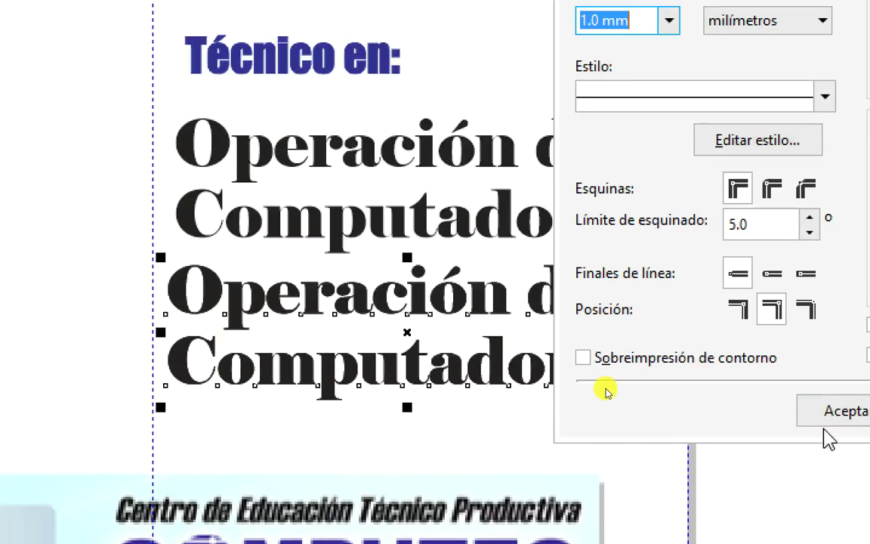
pyautogui.click(734, 187)
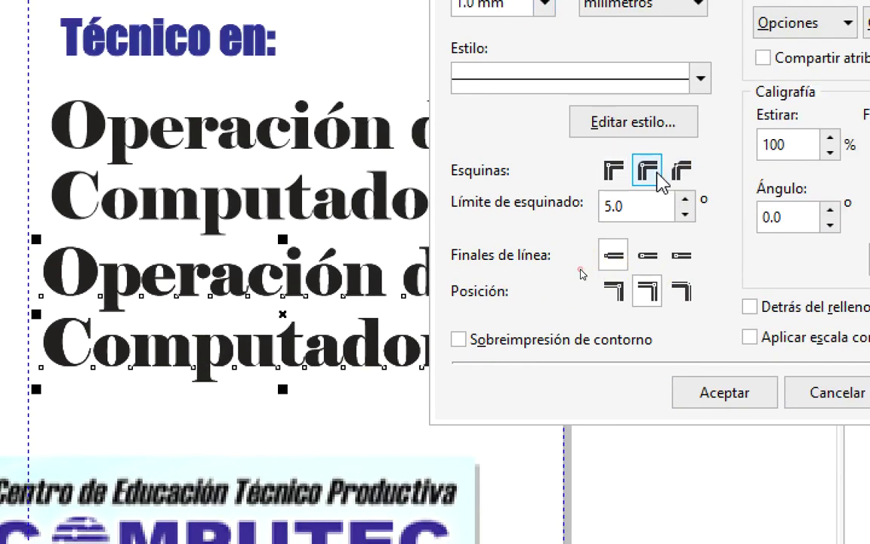
pyautogui.click(748, 401)
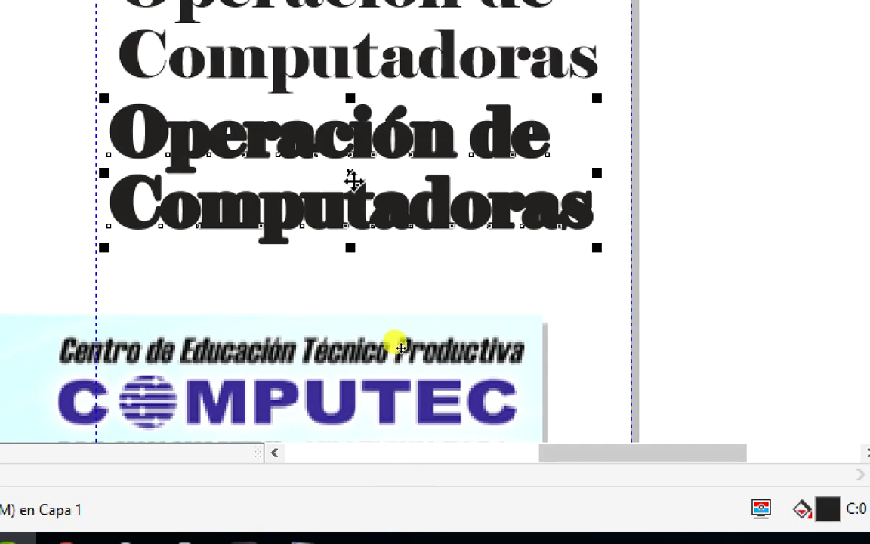
# Shift the outlined title copy slightly to the right below the original, centred at about X 252 mm, Y 116 mm
pyautogui.moveTo(352, 180); pyautogui.dragTo(432, 171)
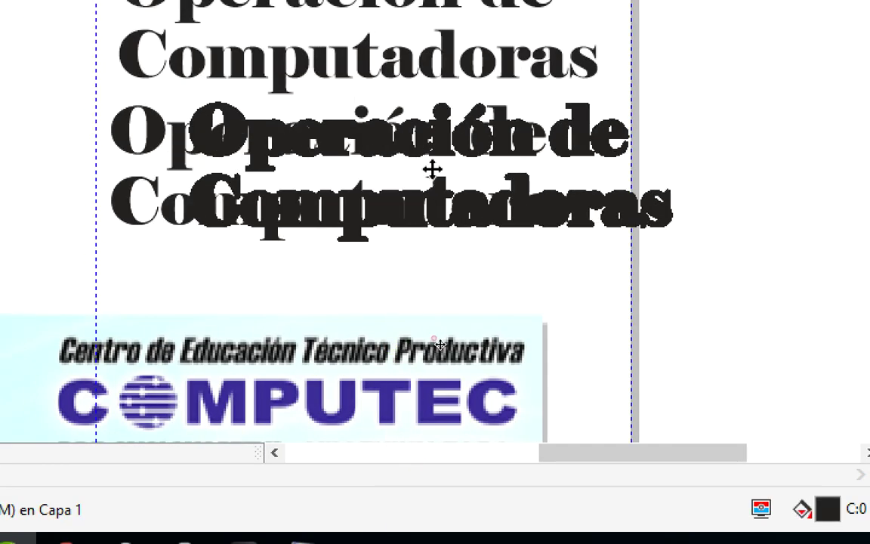
pyautogui.click(120, 156)
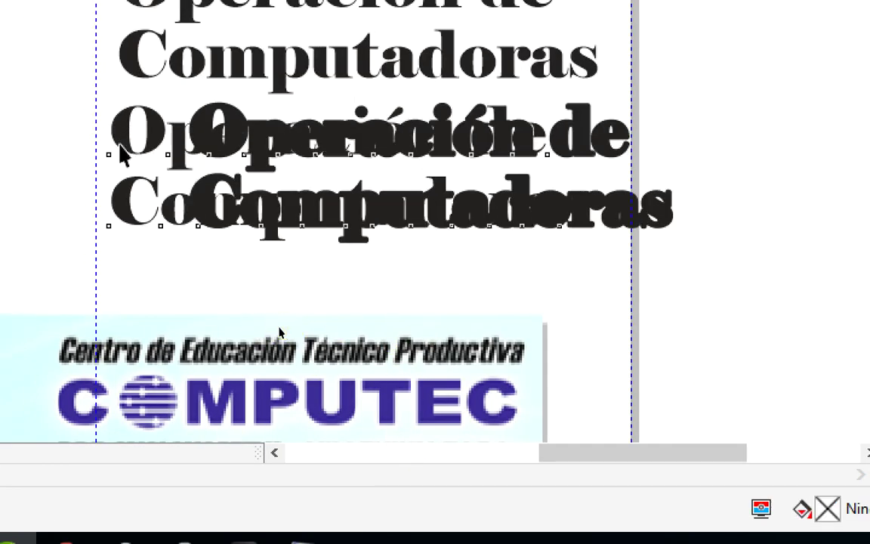
pyautogui.moveTo(326, 142); pyautogui.dragTo(243, 134)
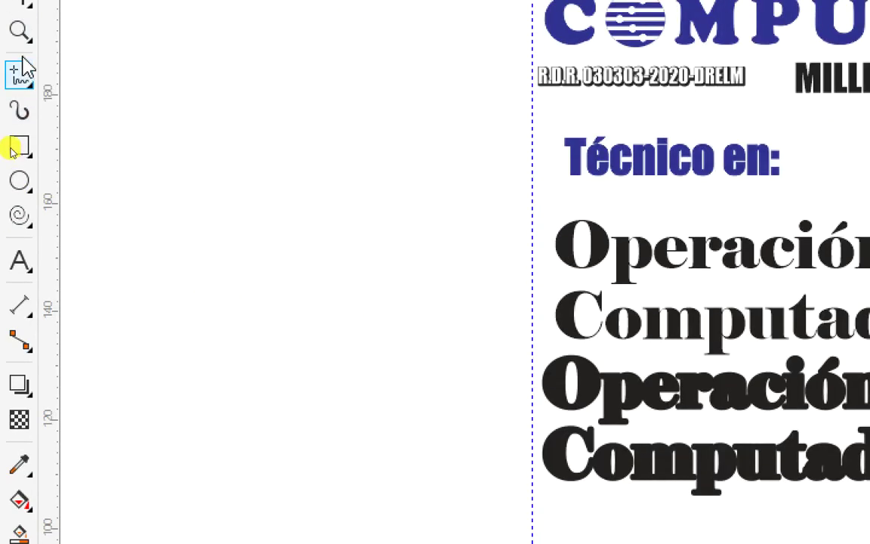
pyautogui.click(20, 30)
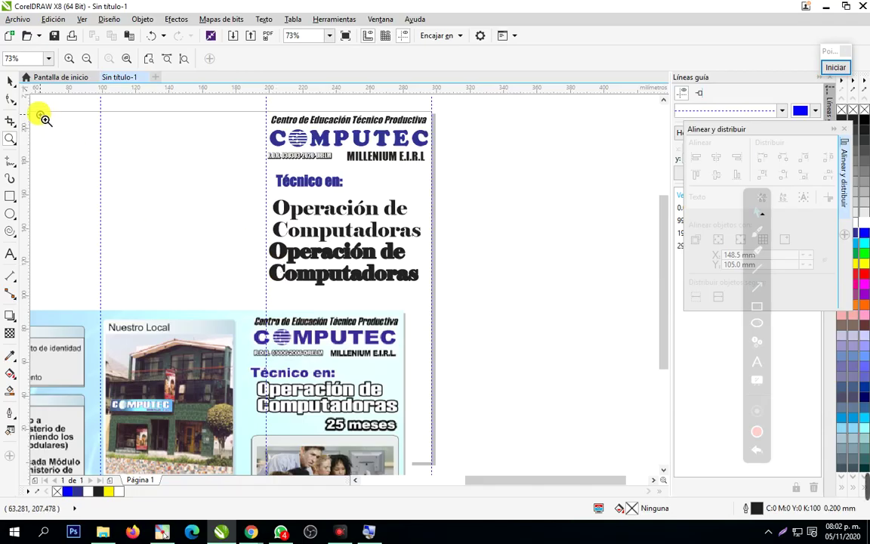
pyautogui.press('space')
pyautogui.moveTo(347, 255); pyautogui.dragTo(360, 259)
# Bring the original "Operación de Computadoras" text to the front of the page and make its fill and outline white
pyautogui.click(372, 214)
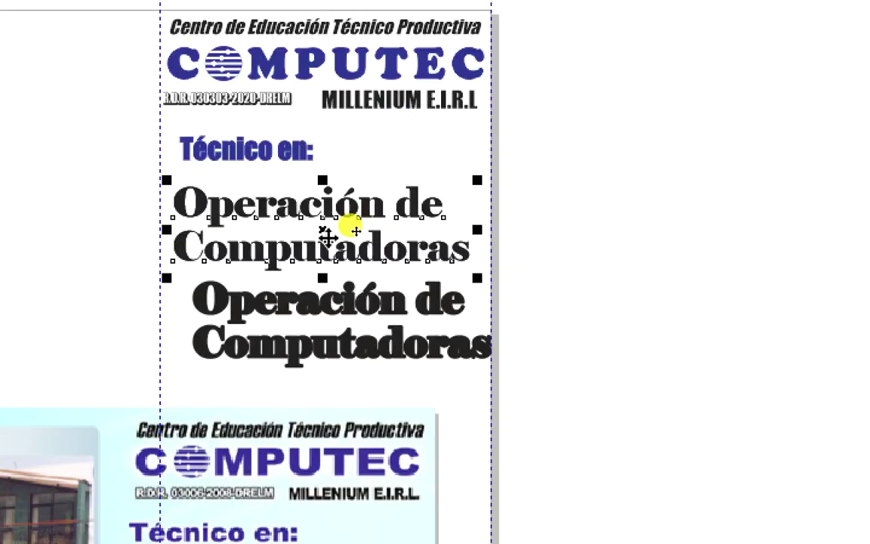
pyautogui.rightClick(321, 224)
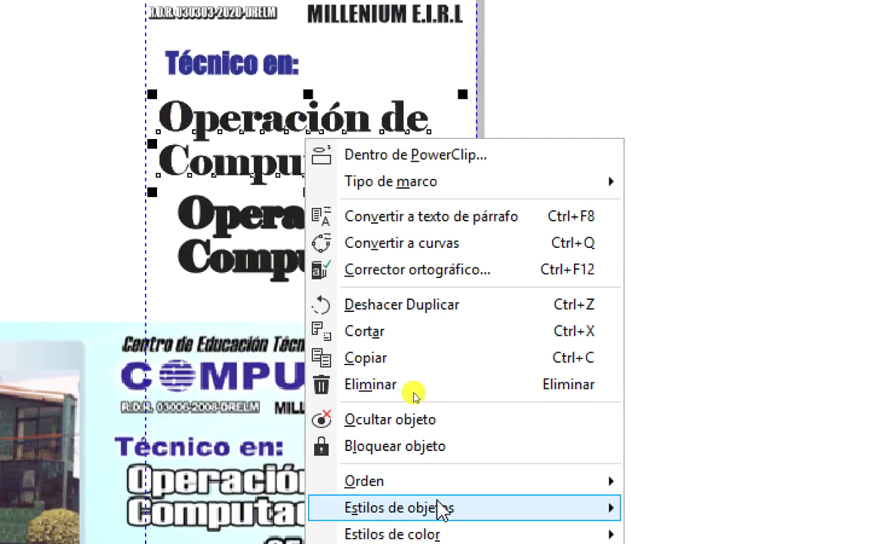
pyautogui.moveTo(499, 543)
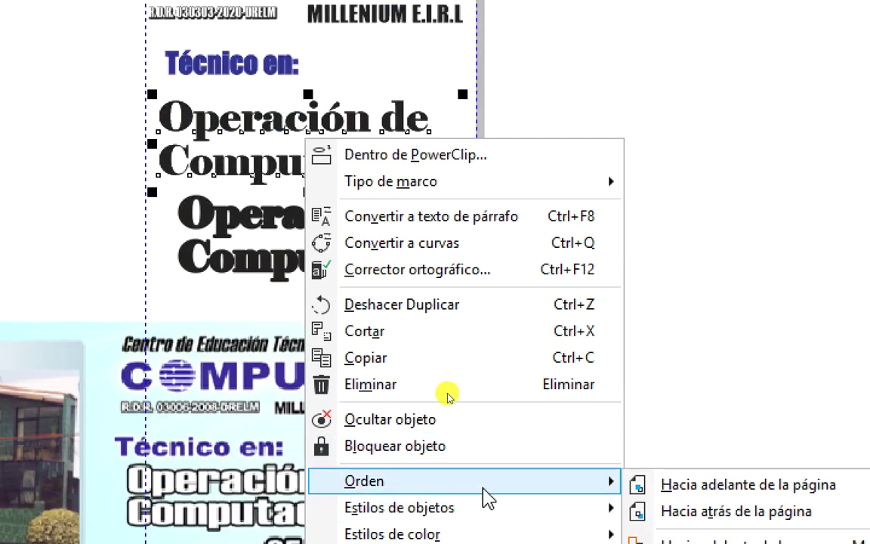
pyautogui.click(783, 489)
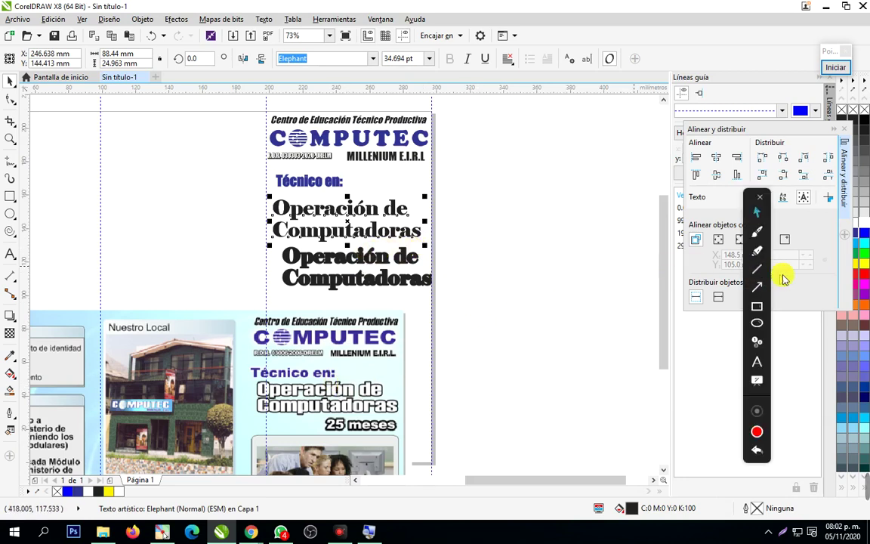
pyautogui.click(865, 222)
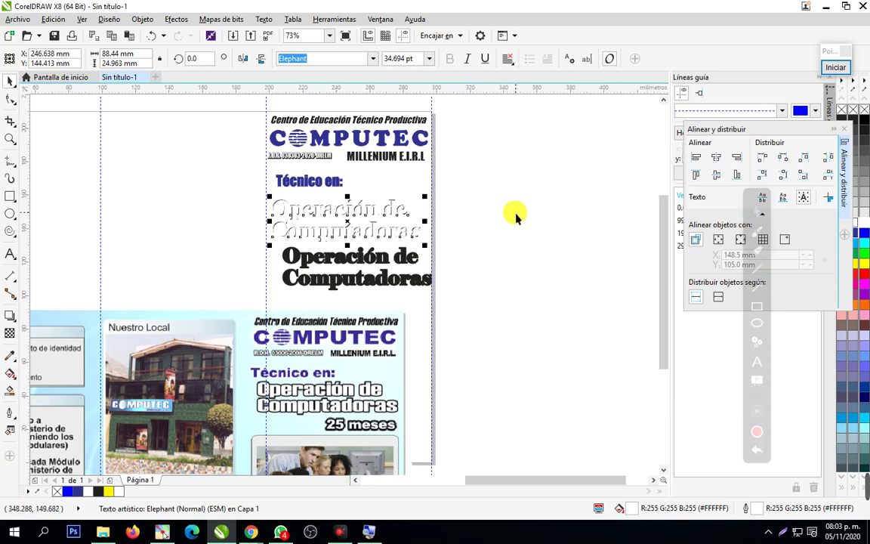
pyautogui.click(474, 217)
# Select the white title with its black outlined copy and align their centres horizontally and vertically
pyautogui.click(9, 140)
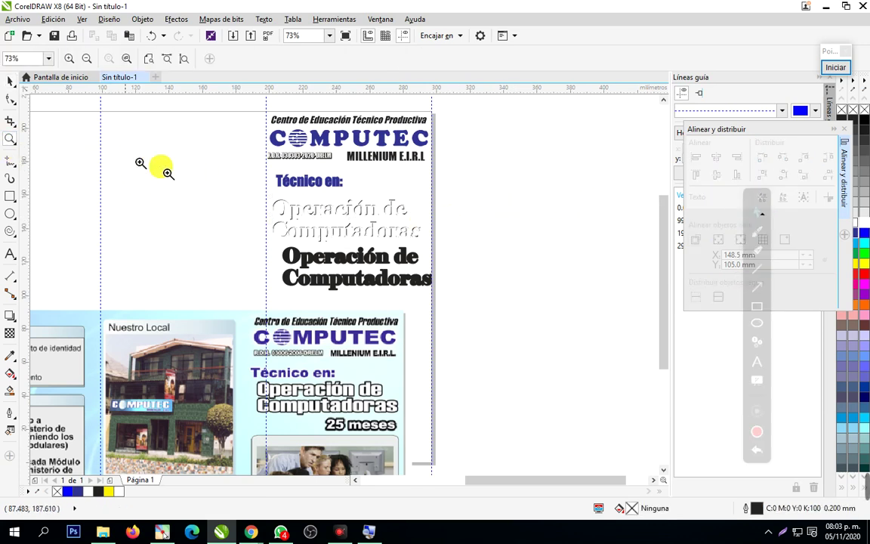
pyautogui.click(10, 80)
pyautogui.moveTo(210, 195); pyautogui.dragTo(452, 295)
pyautogui.moveTo(720, 133); pyautogui.dragTo(529, 136)
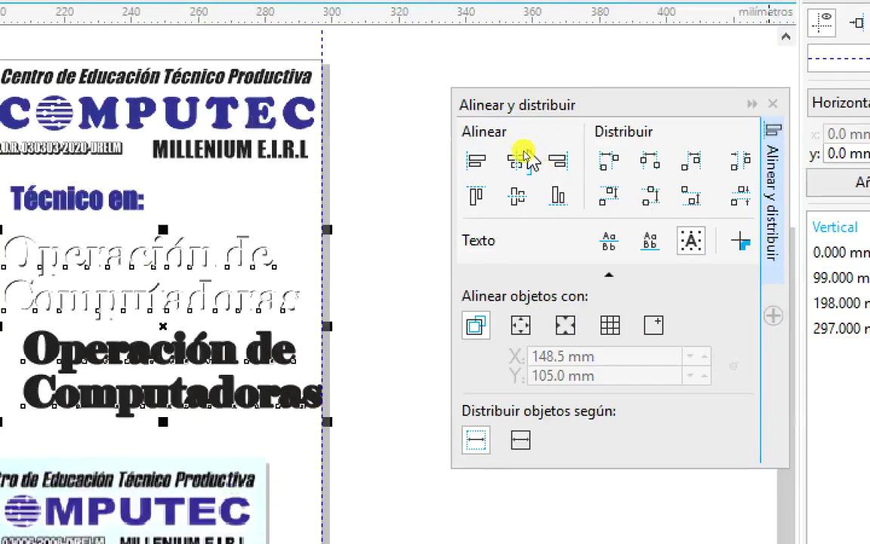
pyautogui.click(516, 160)
pyautogui.click(516, 196)
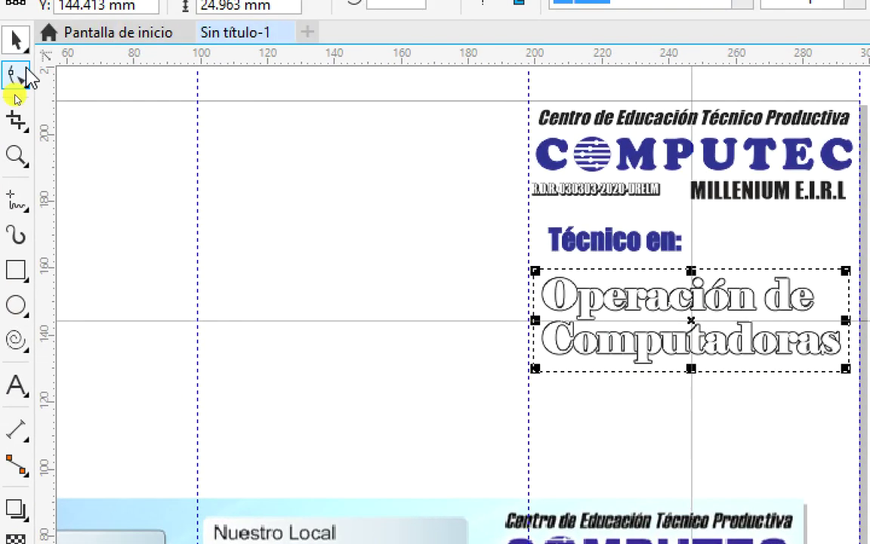
# Examine the white title with its black outline up close and compare it with the title on the reference flyer
pyautogui.click(16, 155)
pyautogui.rightClick(373, 192)
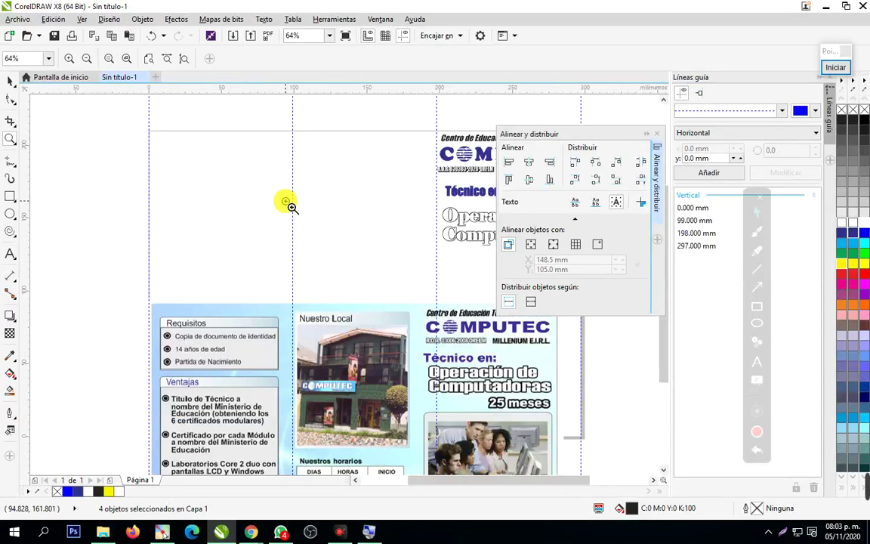
pyautogui.doubleClick(570, 134)
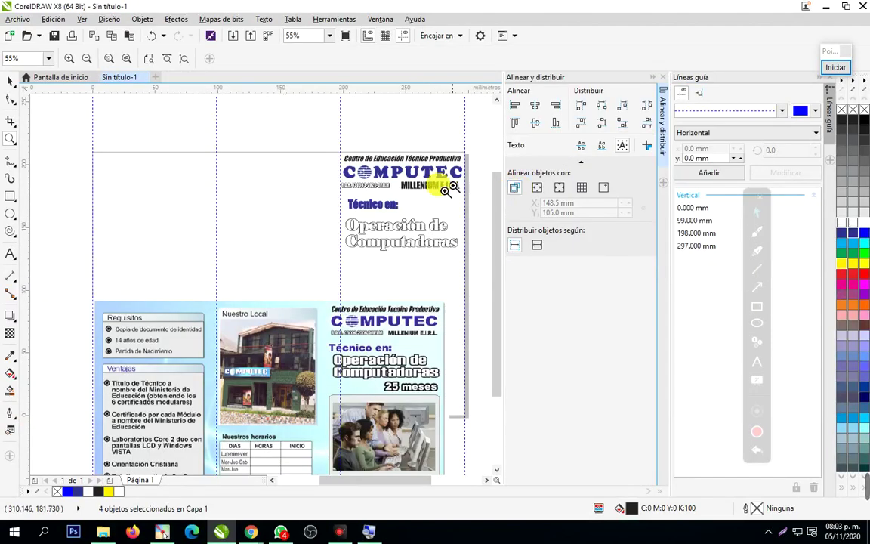
pyautogui.click(462, 270)
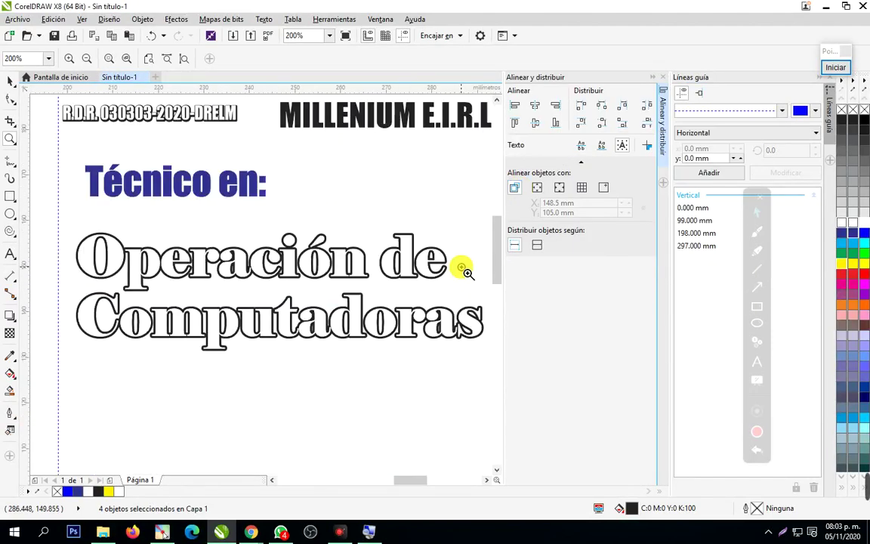
pyautogui.rightClick(351, 302)
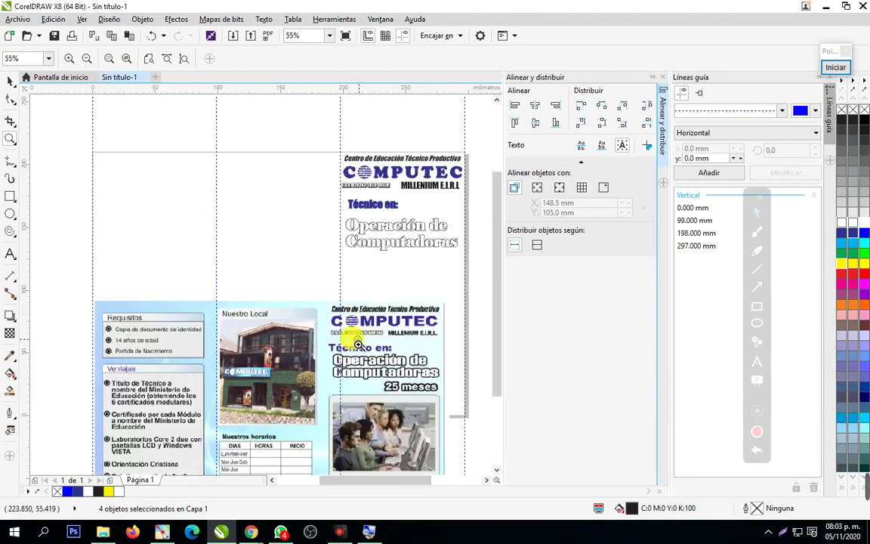
pyautogui.click(442, 405)
pyautogui.rightClick(414, 370)
pyautogui.moveTo(304, 188); pyautogui.dragTo(475, 389)
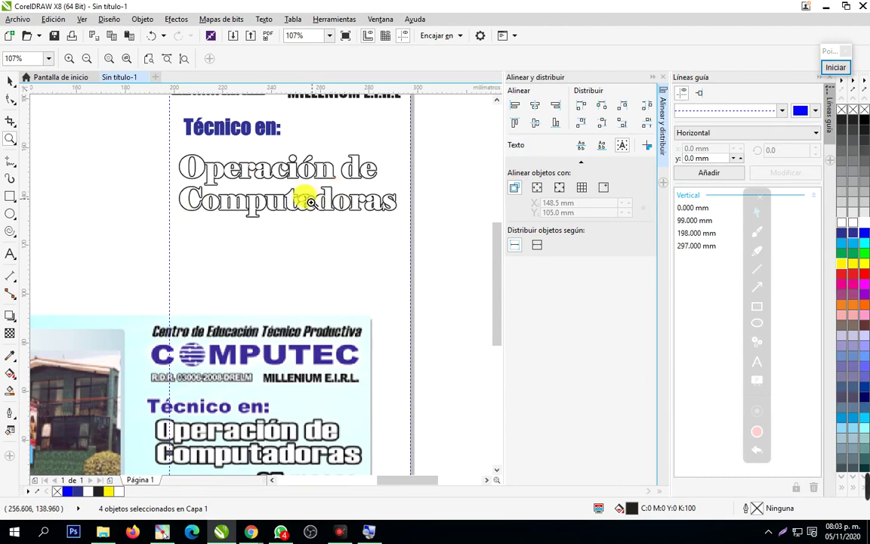
pyautogui.click(10, 80)
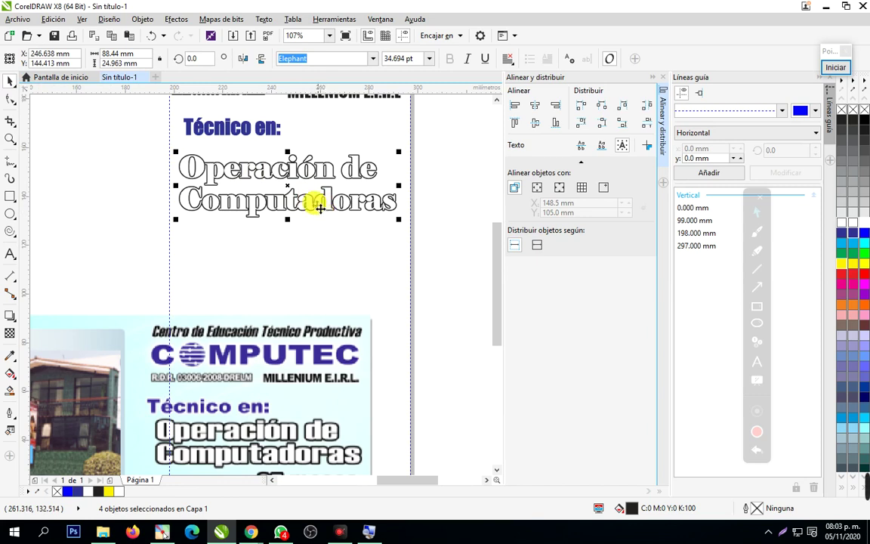
# Try the aligned title about 20 mm further down, and undo both that move and the alignment of the two texts
pyautogui.moveTo(263, 168); pyautogui.dragTo(264, 216)
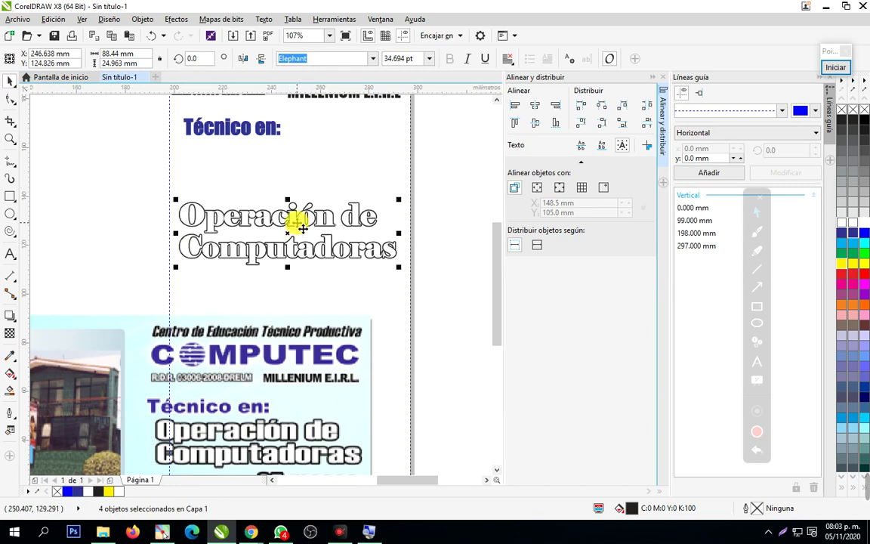
pyautogui.click(390, 181)
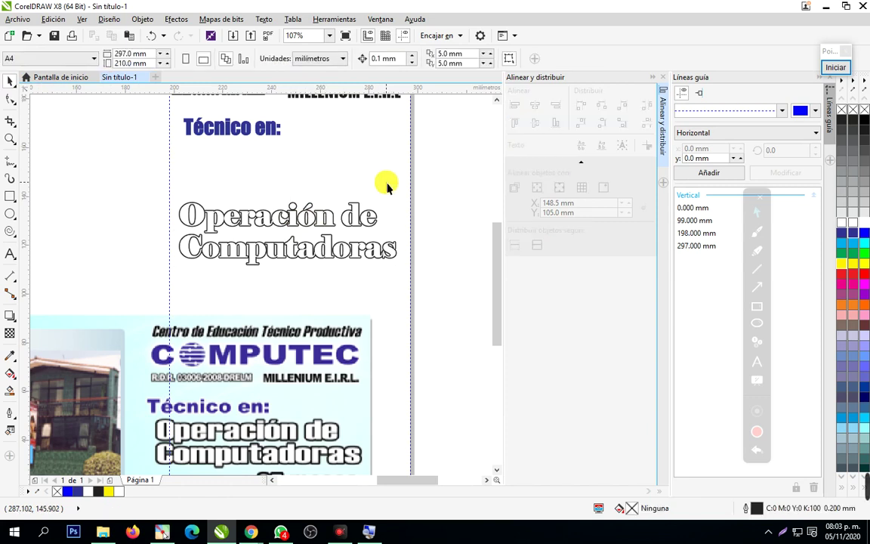
pyautogui.hotkey('ctrl', 'z')
pyautogui.hotkey('ctrl', 'z')
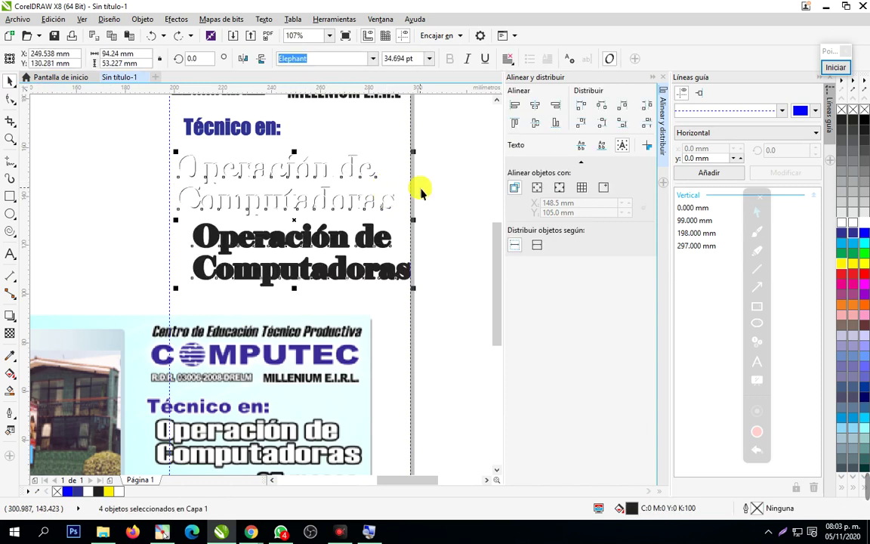
# Set the fill and outline of the upper title text to CMYK white (C0 M0 Y0 K0)
pyautogui.click(370, 172)
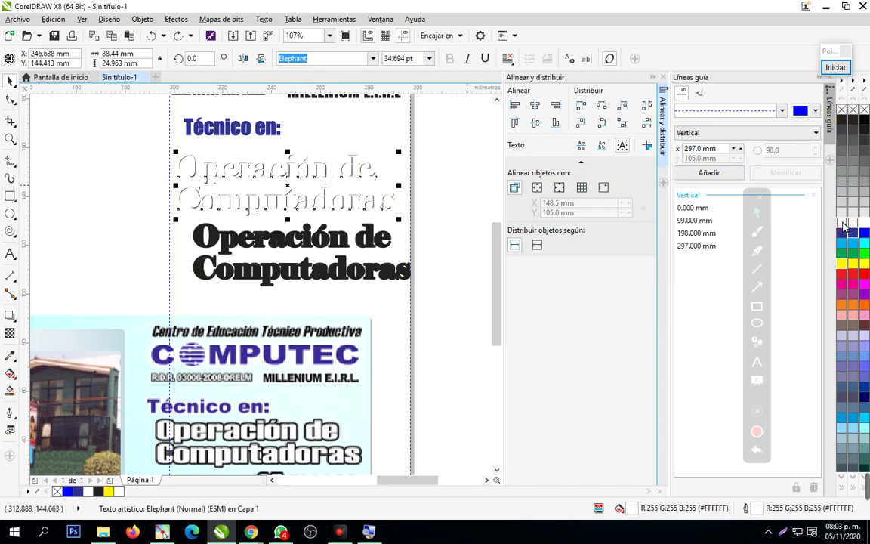
pyautogui.click(408, 149)
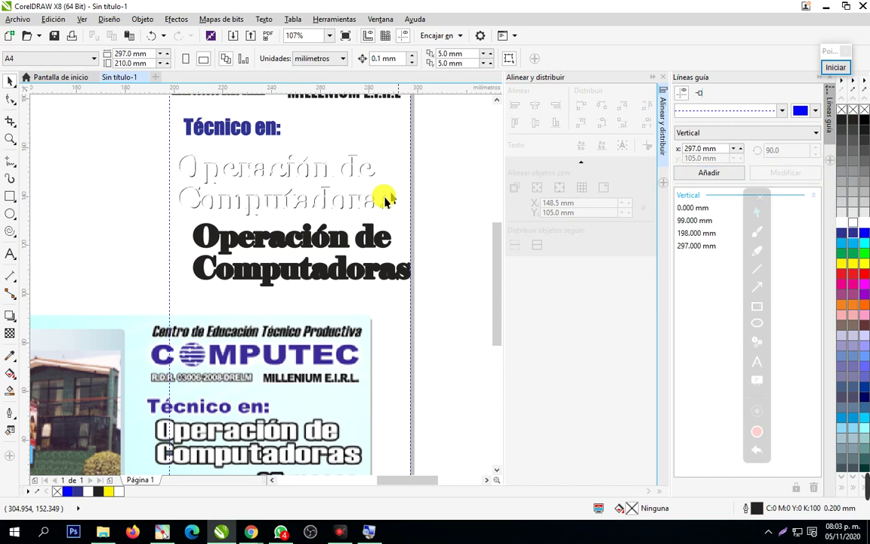
pyautogui.click(331, 205)
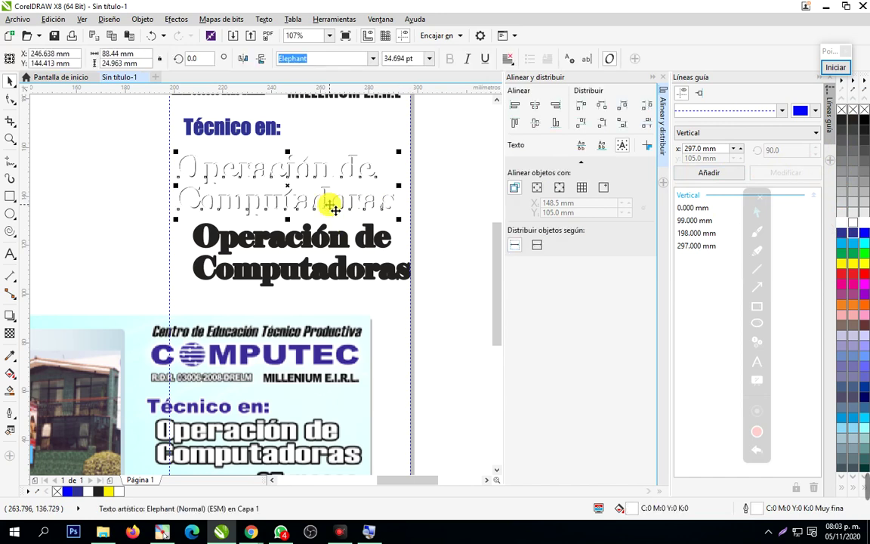
# Set the outline width of the lower black "Operación de Computadoras" title copy to 1.5 mm
pyautogui.click(286, 219)
pyautogui.click(287, 230)
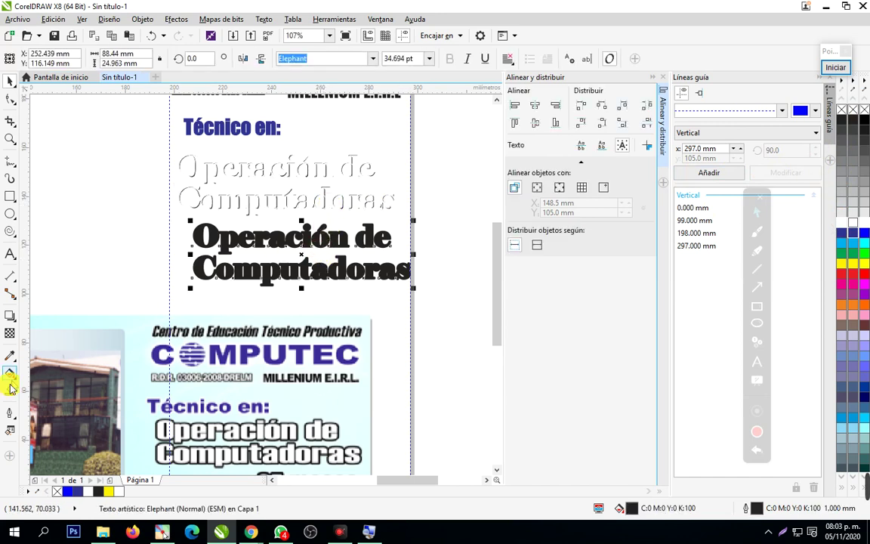
pyautogui.click(9, 425)
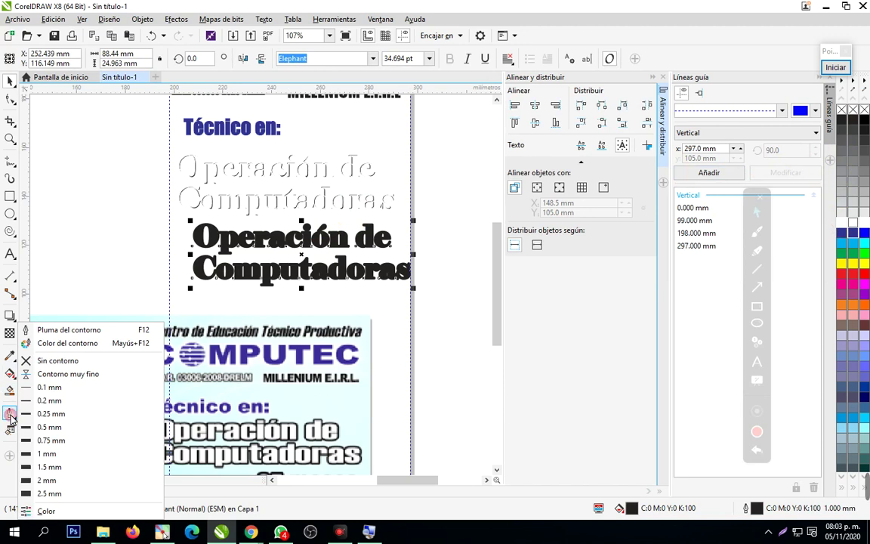
pyautogui.click(68, 330)
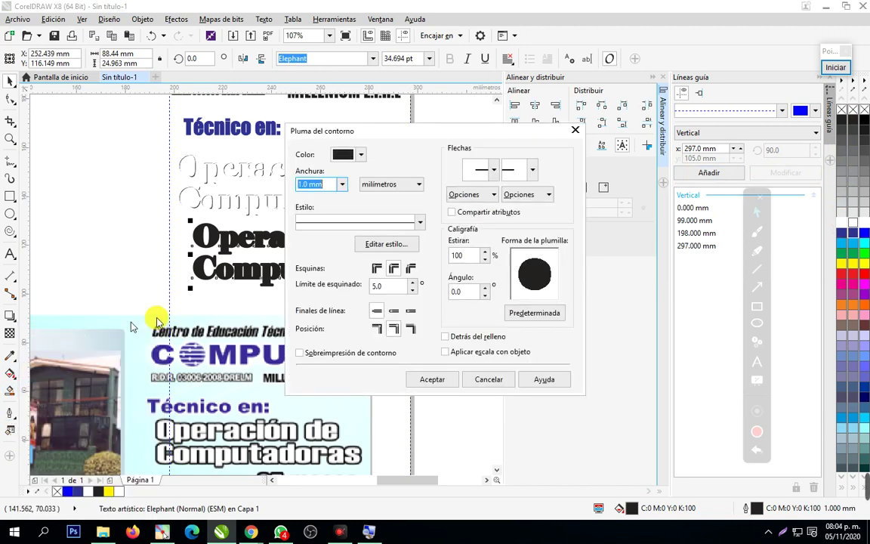
pyautogui.click(342, 185)
pyautogui.click(323, 269)
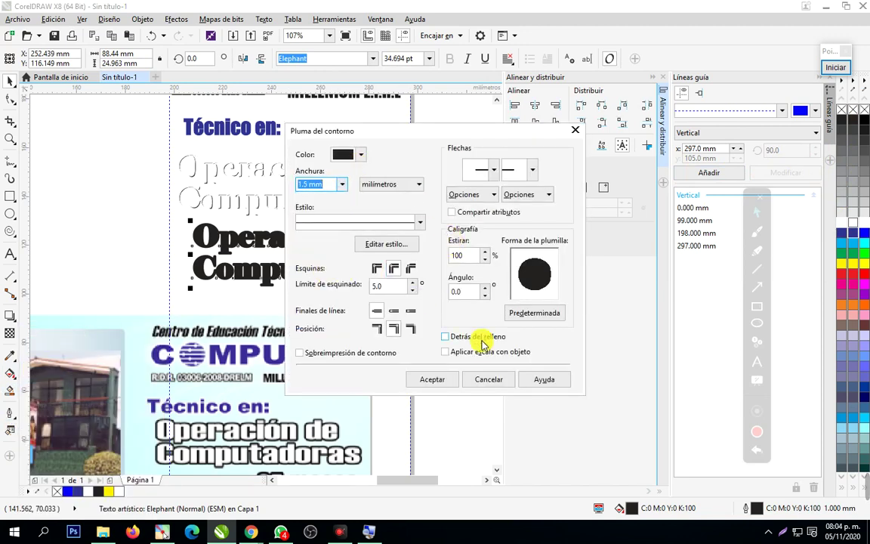
pyautogui.click(438, 378)
# Move the white title aside and delete the leftover black title copy without outline that was beneath it
pyautogui.click(366, 204)
pyautogui.moveTo(367, 204)
pyautogui.mouseDown()
pyautogui.moveTo(340, 219)
pyautogui.moveTo(354, 240)
pyautogui.moveTo(354, 207)
pyautogui.mouseUp()
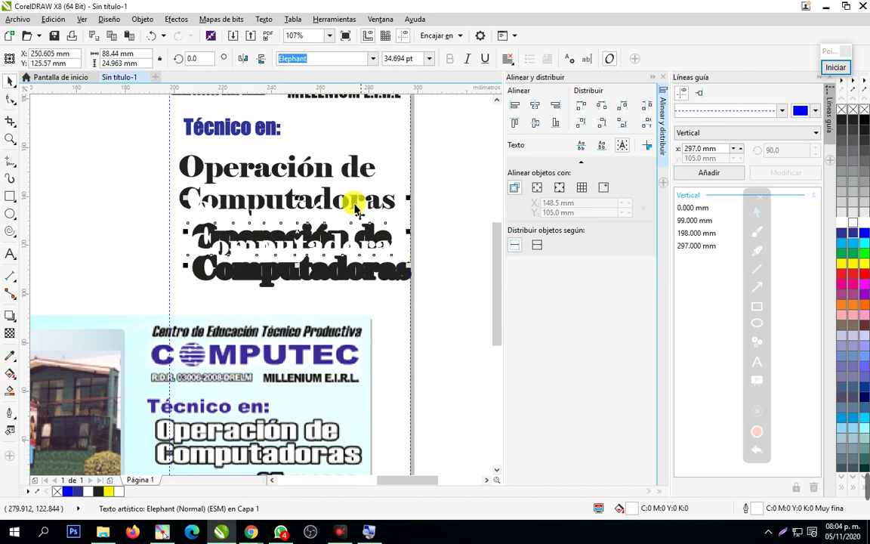
pyautogui.click(326, 173)
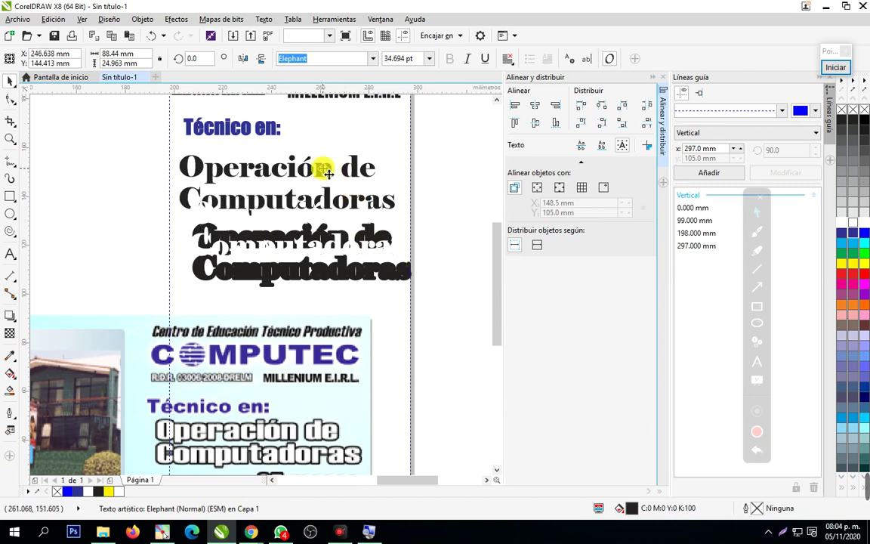
pyautogui.press('Delete')
pyautogui.click(331, 248)
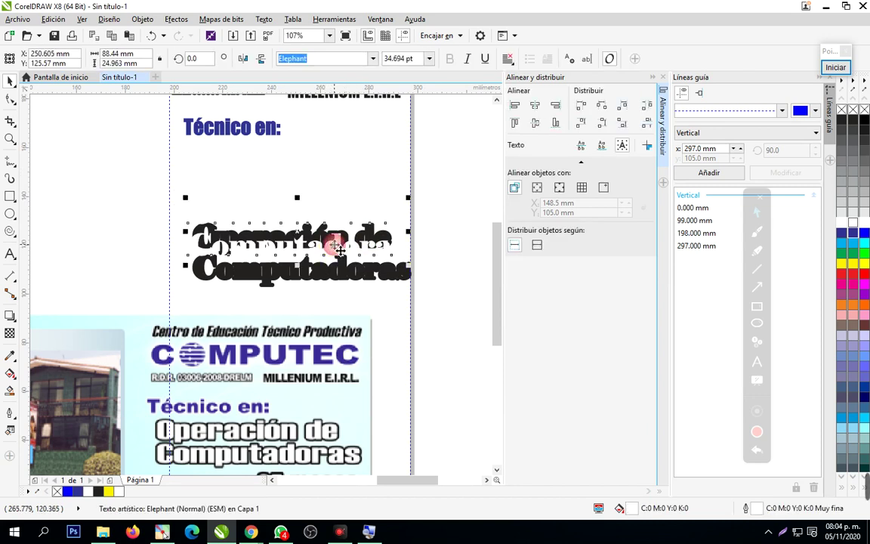
pyautogui.click(156, 126)
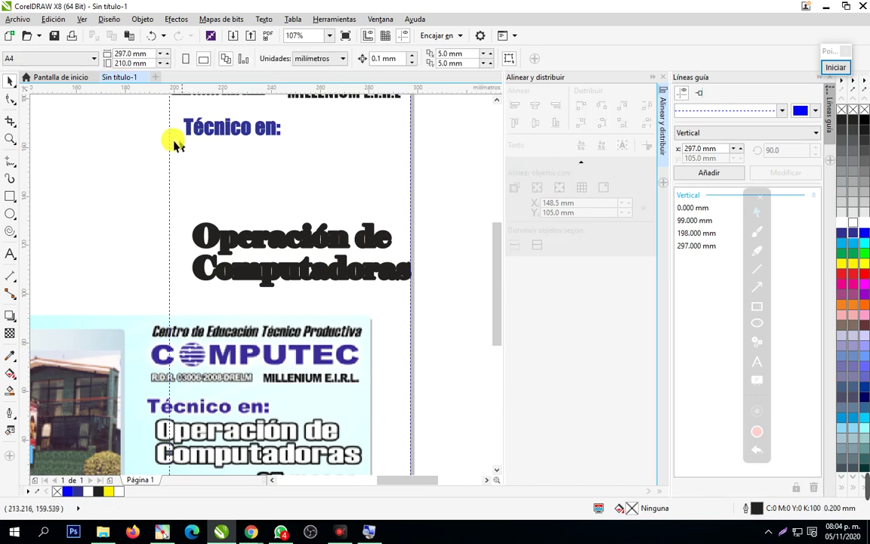
# Select the white title with the black outlined copy and align their centres horizontally and vertically
pyautogui.moveTo(123, 123); pyautogui.dragTo(456, 309)
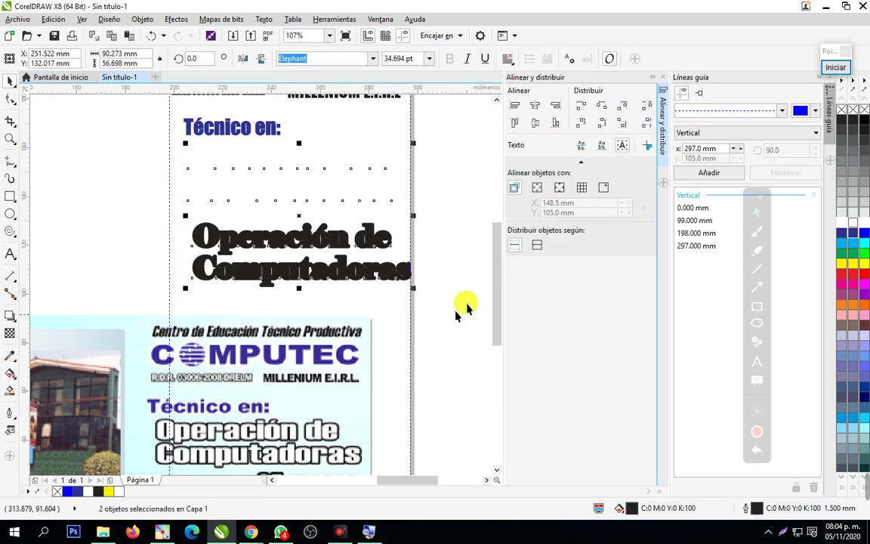
pyautogui.click(534, 122)
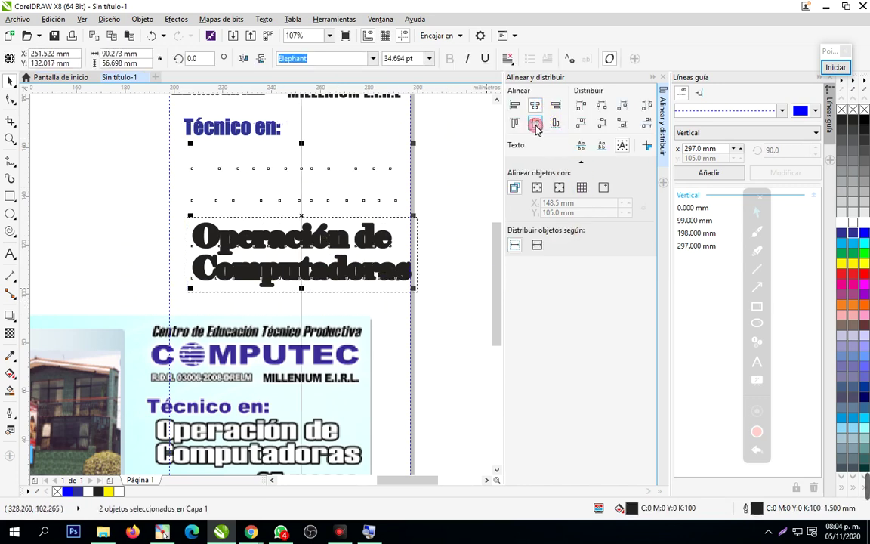
pyautogui.click(447, 182)
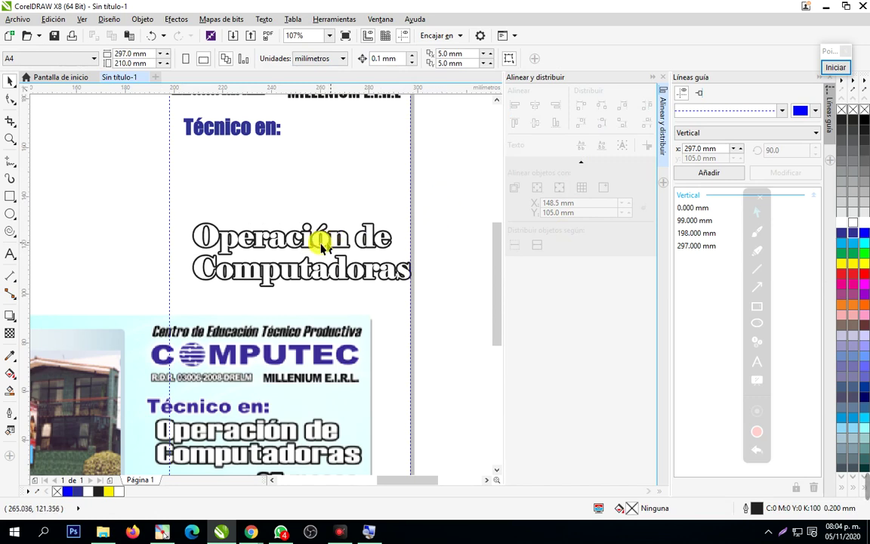
# Move the combined title up beneath "Técnico en:" and scale it down to about 81 mm wide
pyautogui.moveTo(147, 194); pyautogui.dragTo(425, 308)
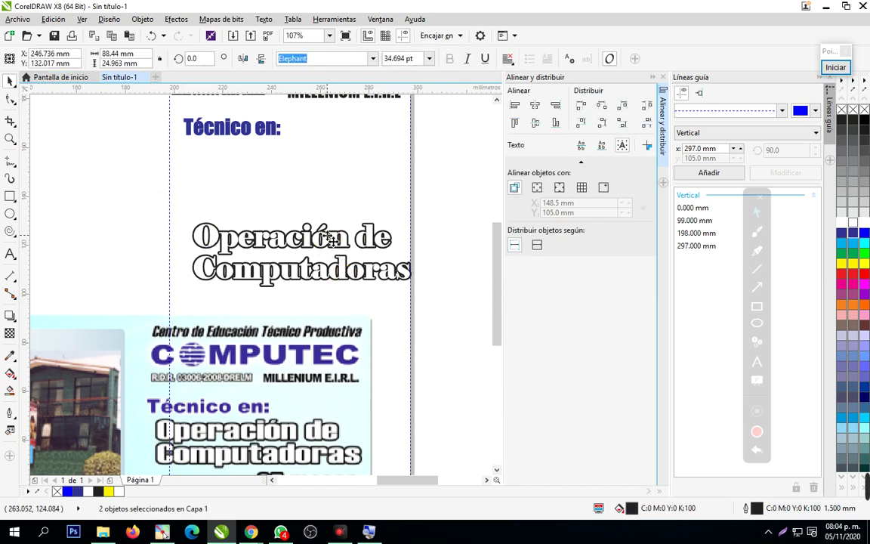
pyautogui.moveTo(330, 239); pyautogui.dragTo(318, 204)
pyautogui.click(436, 244)
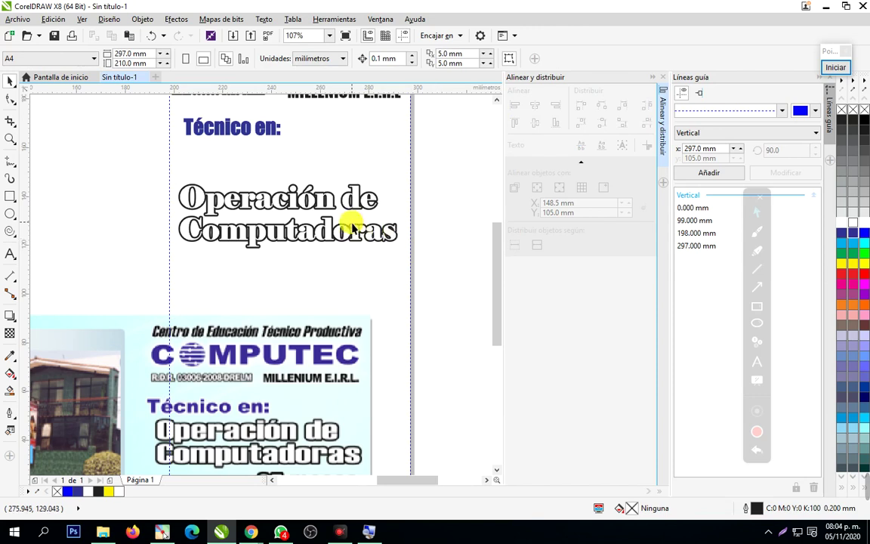
pyautogui.click(283, 211)
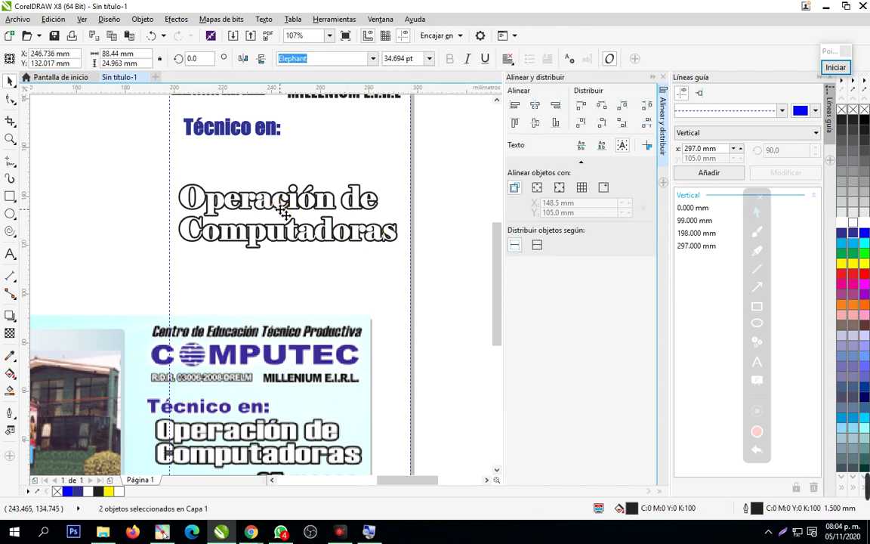
pyautogui.moveTo(292, 186); pyautogui.dragTo(298, 188)
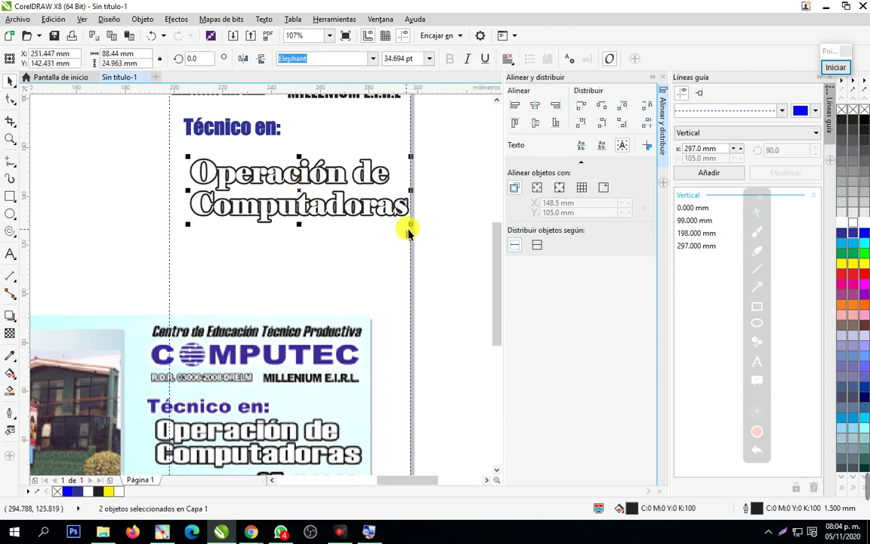
pyautogui.moveTo(405, 227); pyautogui.dragTo(391, 218)
pyautogui.click(136, 165)
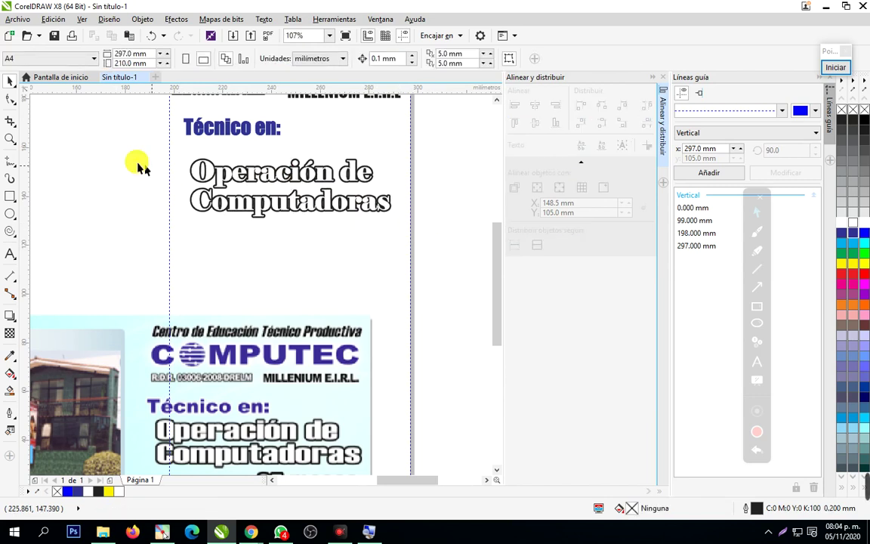
# Try to enlarge the white title text by itself to about 90 mm wide
pyautogui.click(11, 140)
pyautogui.rightClick(113, 161)
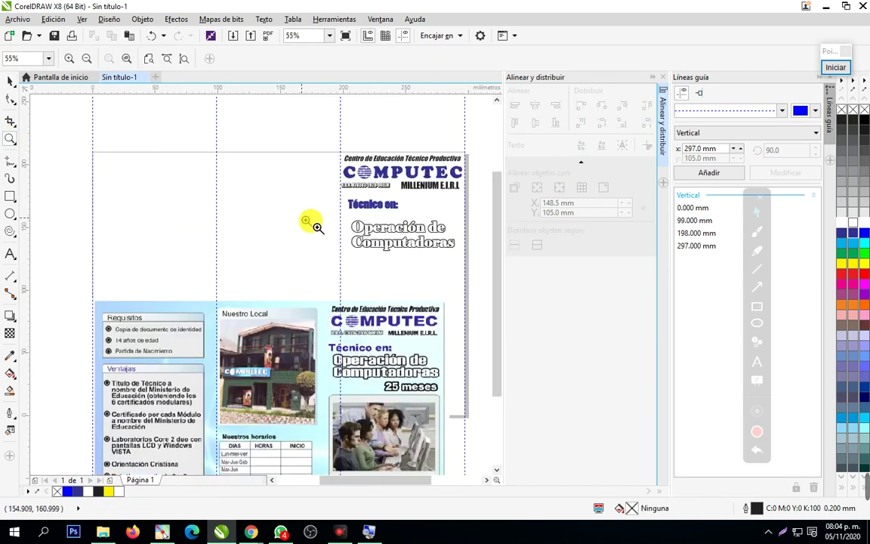
pyautogui.scroll(2, 437, 359)
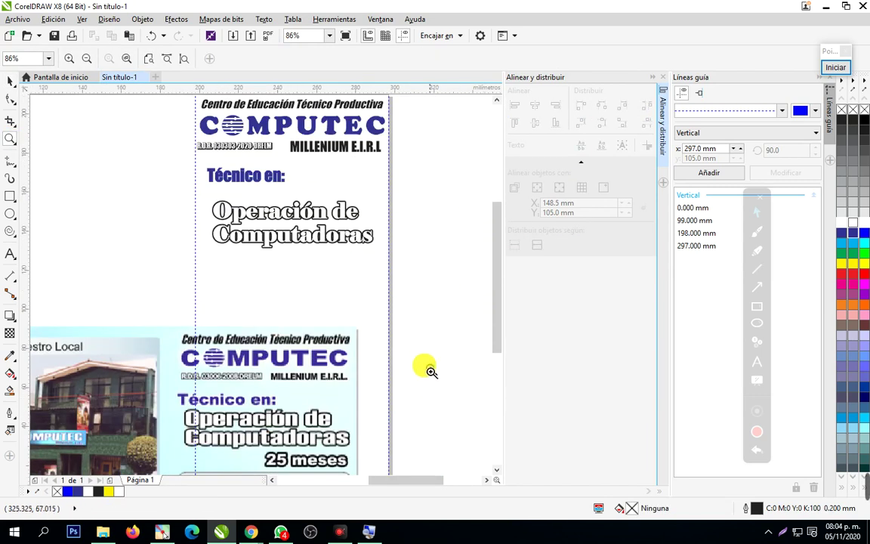
pyautogui.click(11, 81)
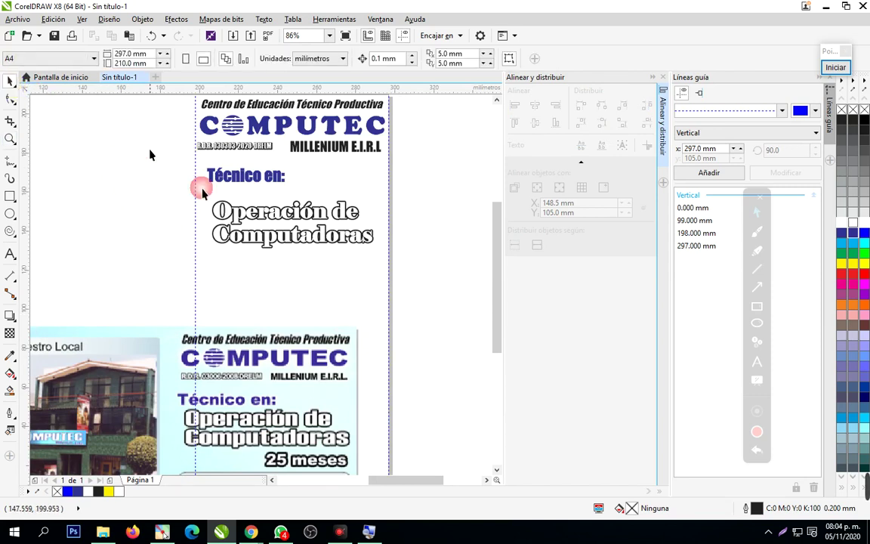
pyautogui.click(264, 240)
pyautogui.moveTo(212, 255); pyautogui.dragTo(192, 257)
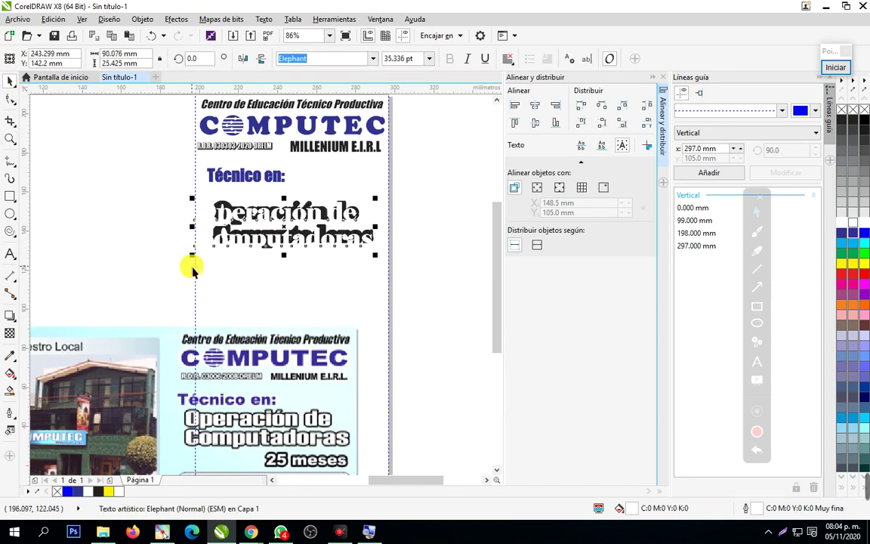
pyautogui.click(398, 296)
# Try grouping "Técnico en:" with both title texts and enlarging the group, undo the enlargement and ungroup the objects
pyautogui.moveTo(146, 192); pyautogui.dragTo(182, 267)
pyautogui.hotkey('ctrl', 'g')
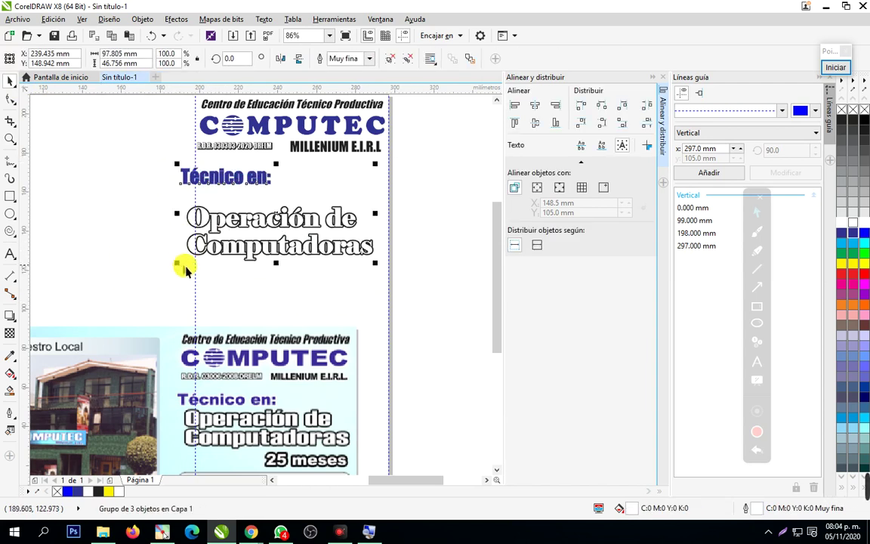
pyautogui.hotkey('ctrl', 'z')
pyautogui.moveTo(394, 282)
pyautogui.mouseDown()
pyautogui.moveTo(133, 185)
pyautogui.moveTo(310, 219)
pyautogui.mouseUp()
pyautogui.click(466, 317)
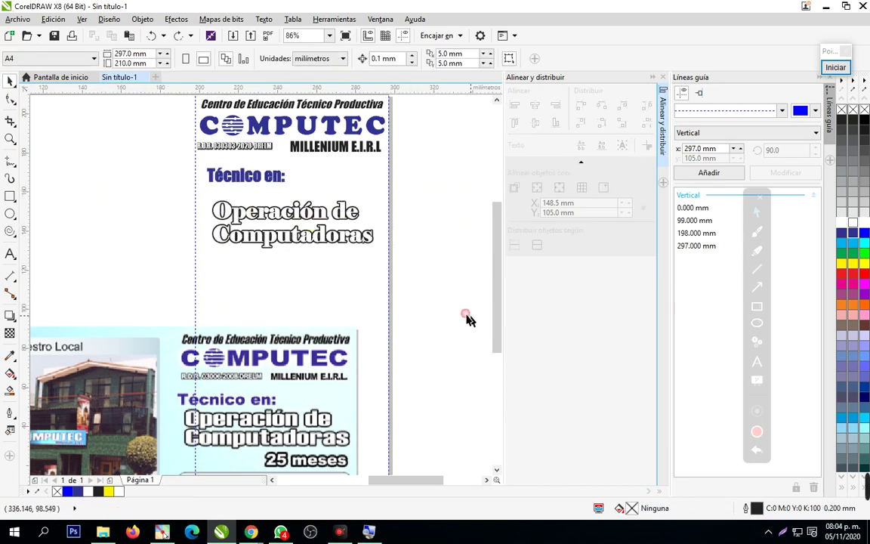
pyautogui.click(370, 243)
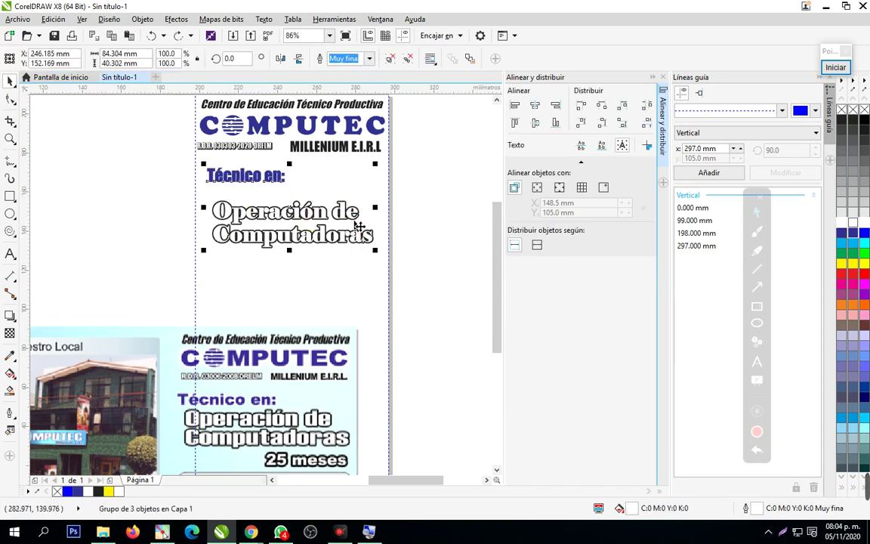
pyautogui.click(443, 208)
pyautogui.click(310, 212)
pyautogui.rightClick(300, 199)
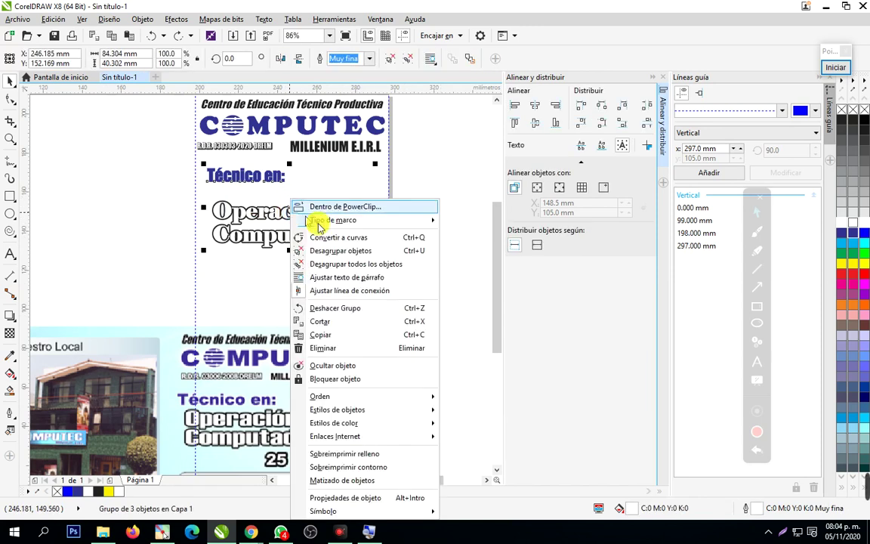
pyautogui.click(360, 251)
# Group the white title with its black outlined copy, and enlarge the group to about 87 mm wide, shifted slightly left
pyautogui.moveTo(423, 292); pyautogui.dragTo(104, 191)
pyautogui.hotkey('ctrl', 'g')
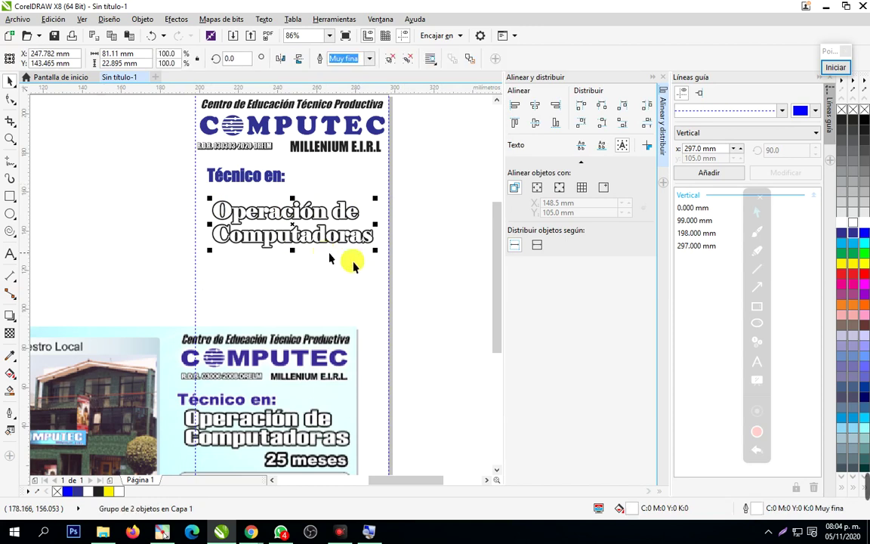
pyautogui.moveTo(376, 250); pyautogui.dragTo(389, 257)
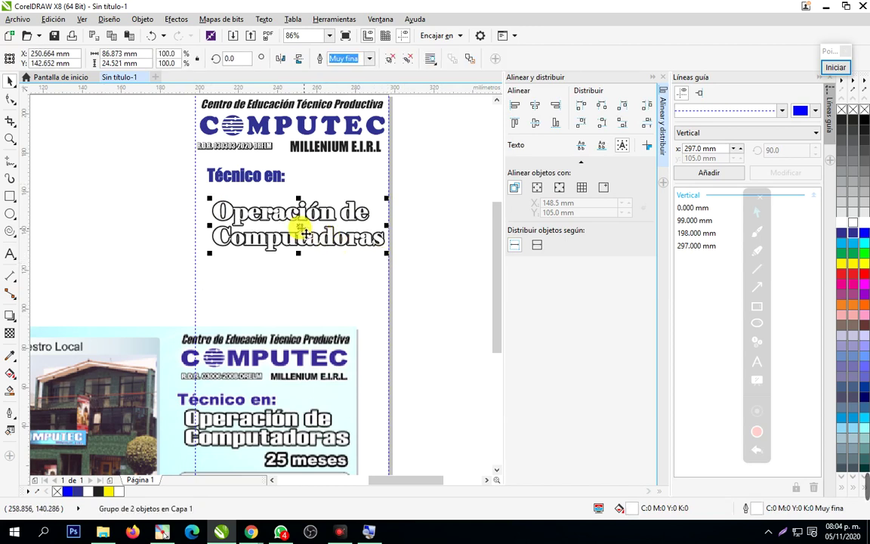
pyautogui.moveTo(289, 232); pyautogui.dragTo(284, 226)
pyautogui.click(326, 272)
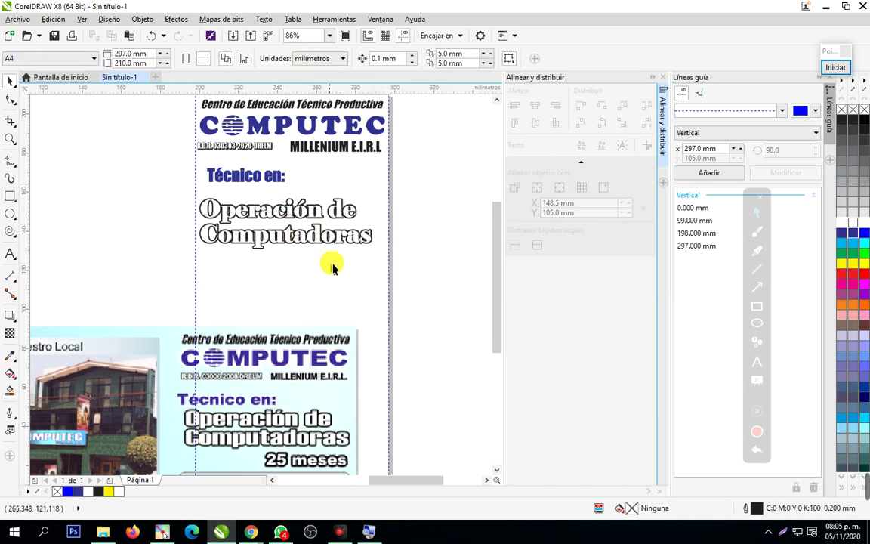
# Enlarge the grouped title to about 91 mm wide to fill the front panel's width
pyautogui.moveTo(404, 269); pyautogui.dragTo(121, 185)
pyautogui.click(411, 277)
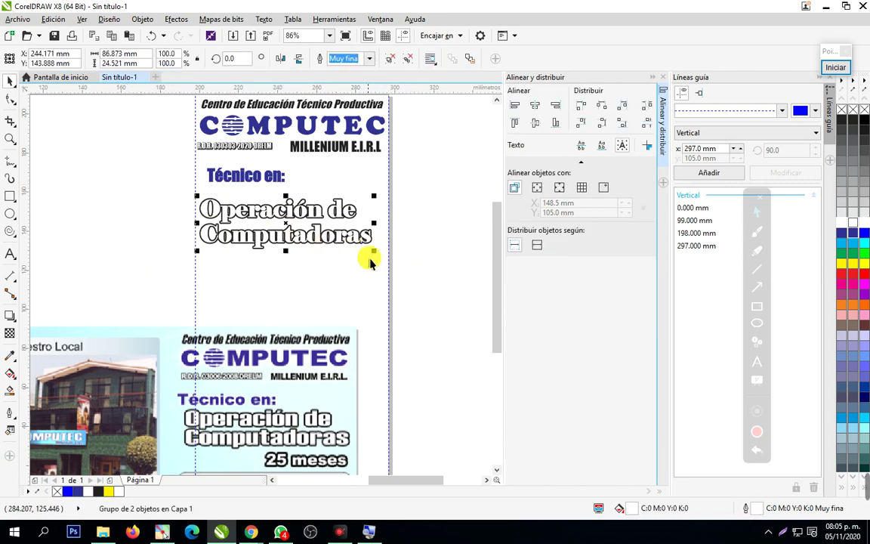
pyautogui.moveTo(370, 250); pyautogui.dragTo(382, 255)
pyautogui.click(325, 409)
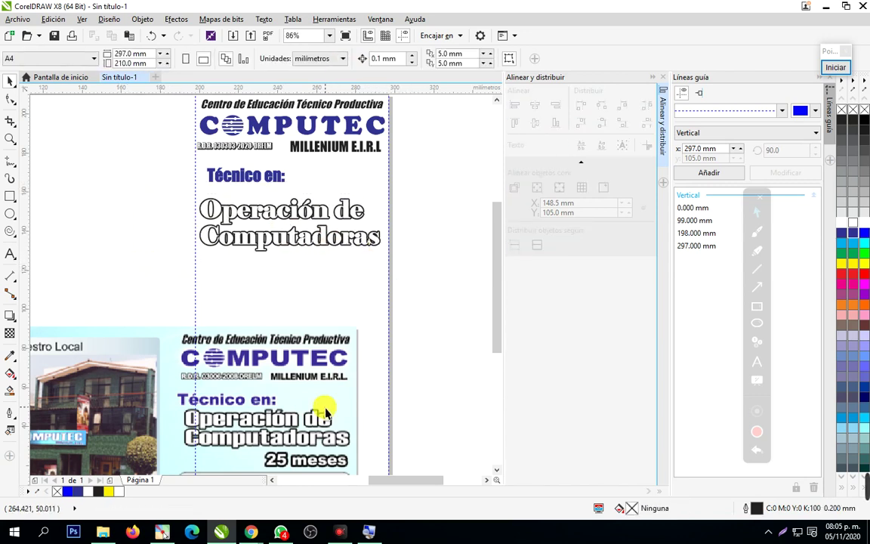
# Move the grouped title slightly up and right so it sits directly beneath "Técnico en:"
pyautogui.click(10, 138)
pyautogui.rightClick(167, 216)
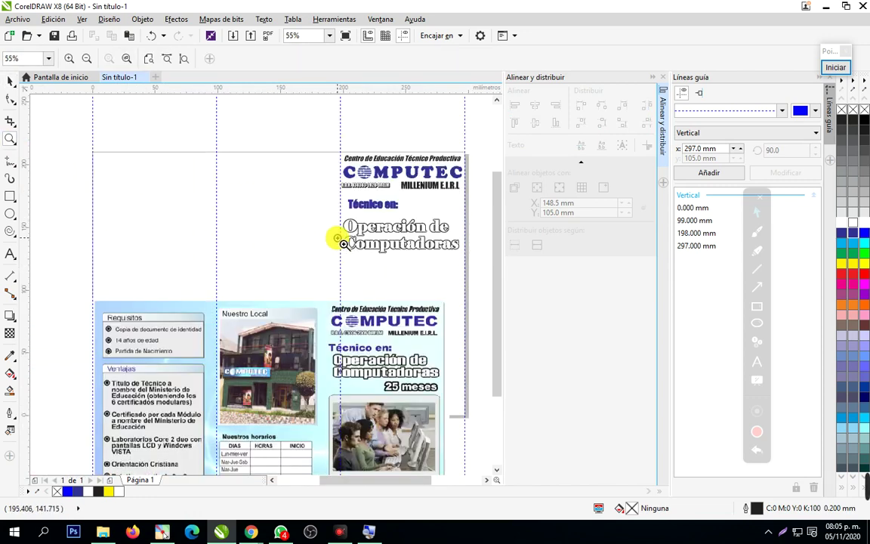
pyautogui.click(9, 81)
pyautogui.click(422, 246)
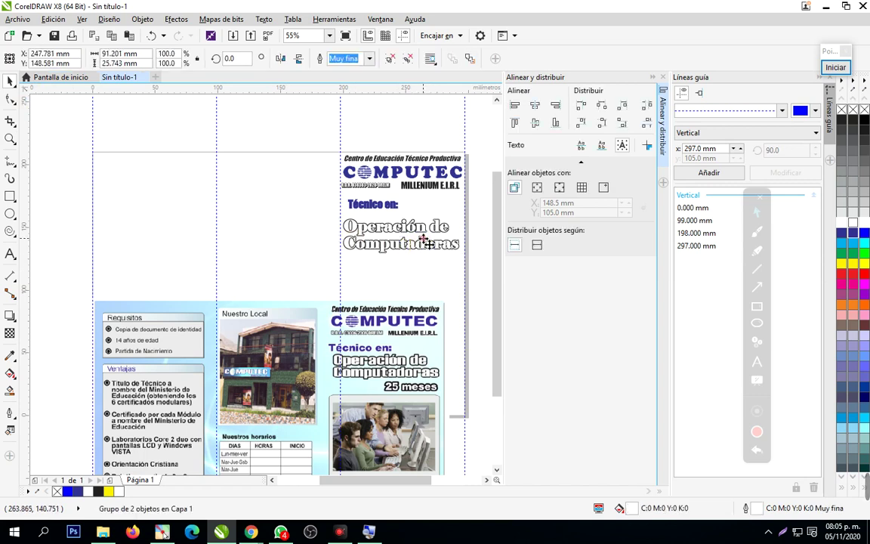
pyautogui.moveTo(427, 244); pyautogui.dragTo(429, 236)
pyautogui.click(432, 286)
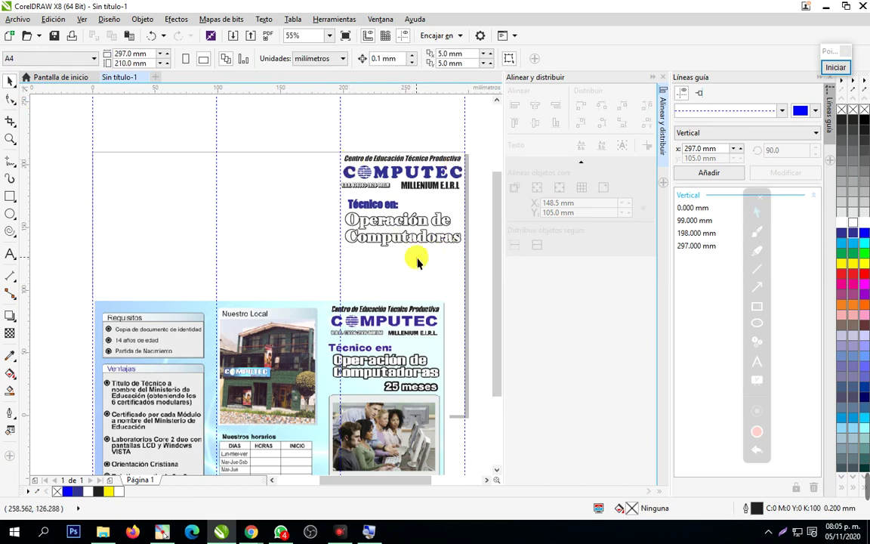
# Switch to Chrome to check the Google Meet call, and return to the CorelDRAW document
pyautogui.moveTo(253, 533)
pyautogui.click(218, 501)
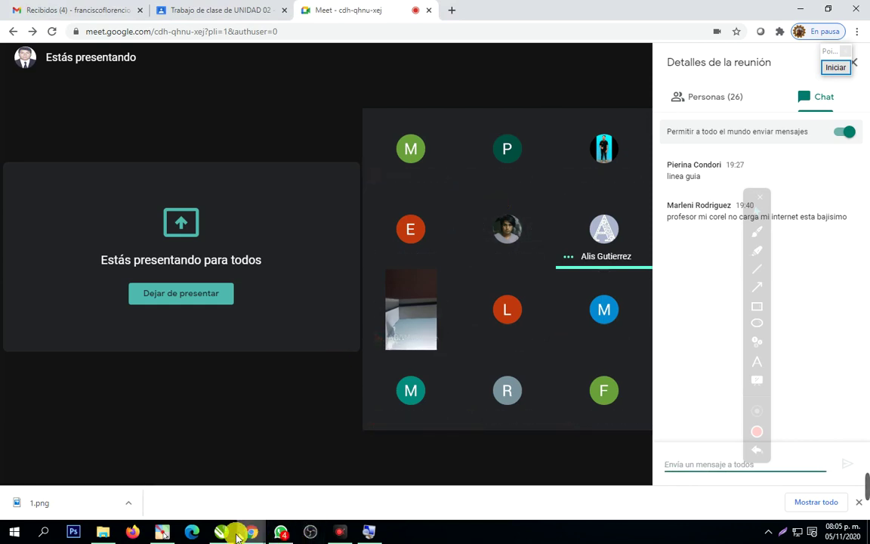
pyautogui.moveTo(224, 533)
pyautogui.click(223, 484)
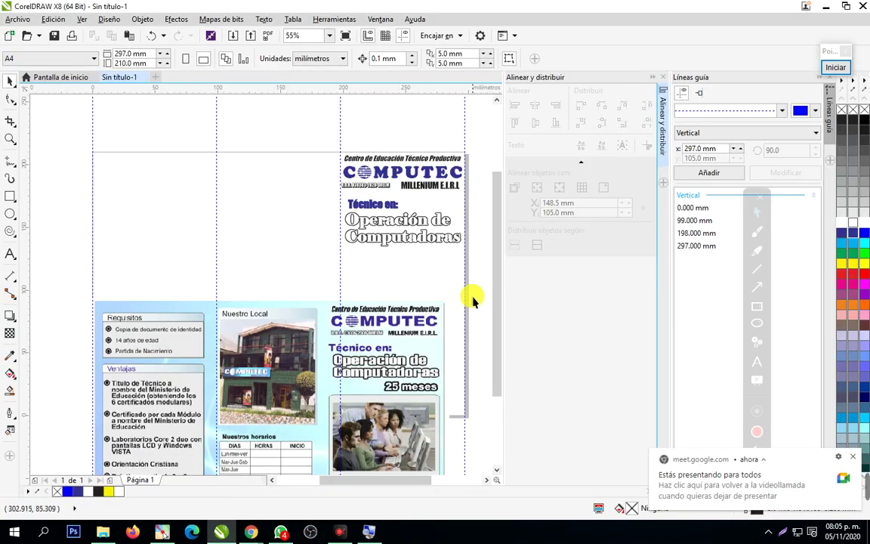
# Move the reference flyer bitmap about 38 mm left and 26 mm up, closer to the redrawn front panel
pyautogui.click(230, 321)
pyautogui.moveTo(260, 328); pyautogui.dragTo(212, 295)
pyautogui.click(9, 139)
pyautogui.moveTo(260, 129); pyautogui.dragTo(434, 368)
pyautogui.click(10, 81)
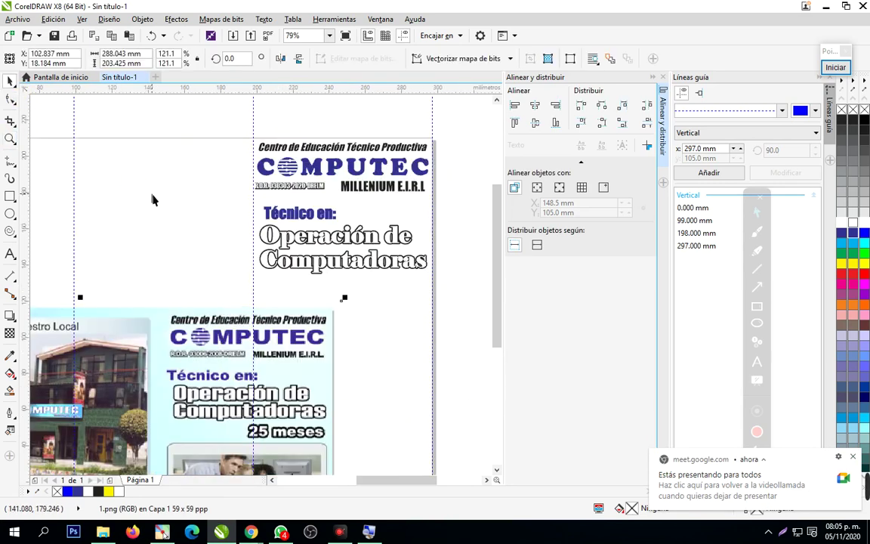
# Check the Google Meet call in Chrome twice, returning to the CorelDRAW document each time
pyautogui.click(152, 198)
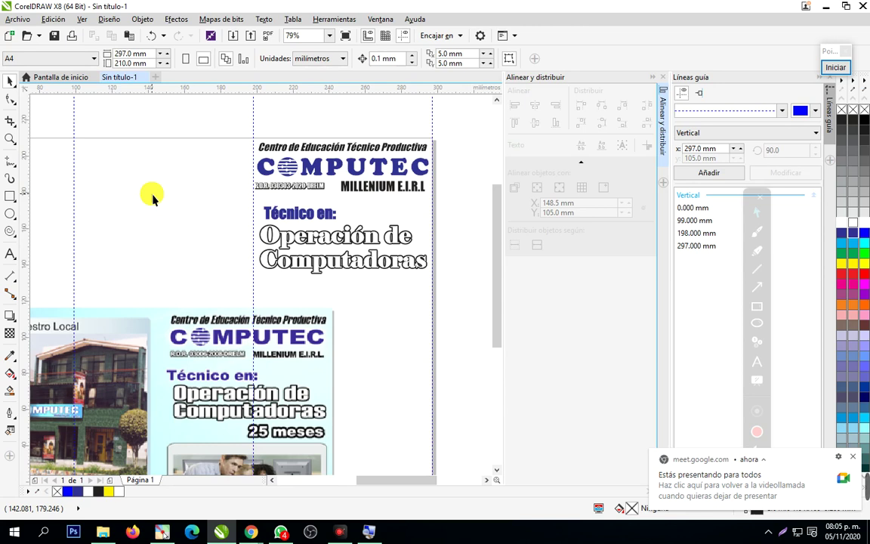
pyautogui.moveTo(252, 528)
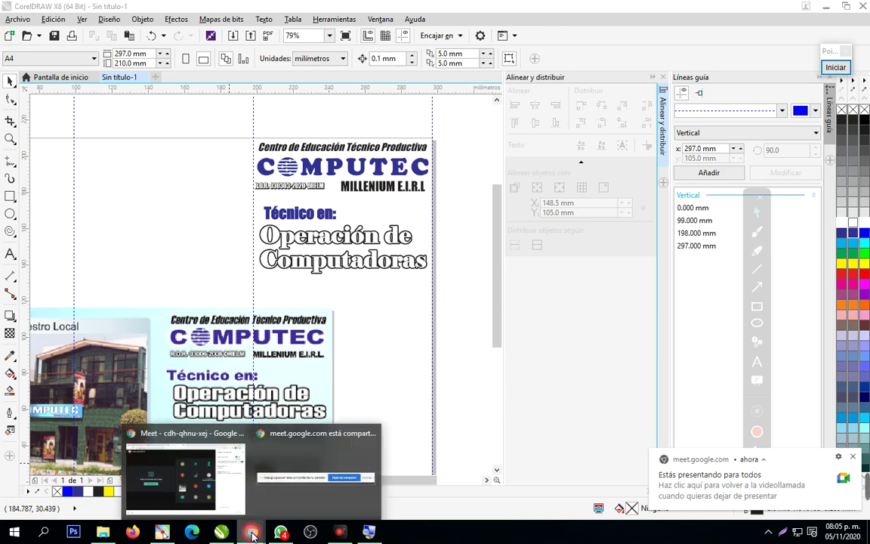
pyautogui.click(217, 492)
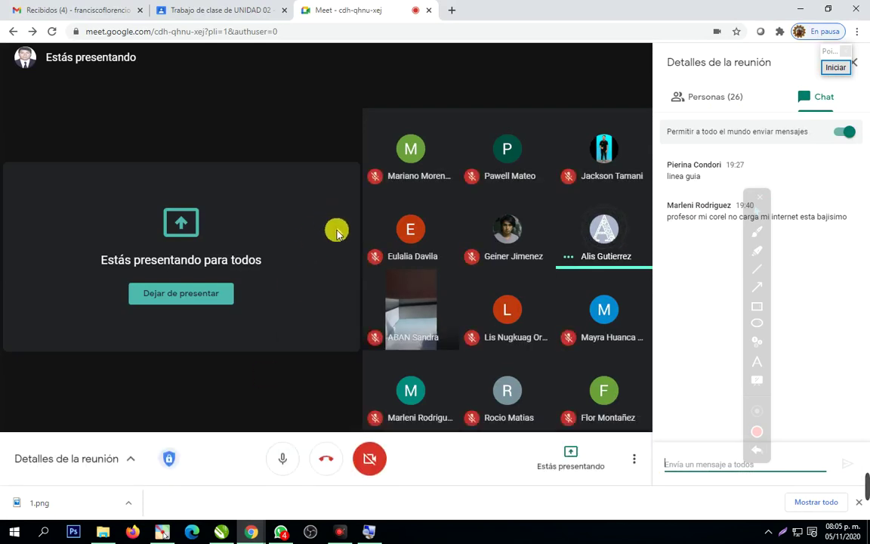
pyautogui.click(220, 531)
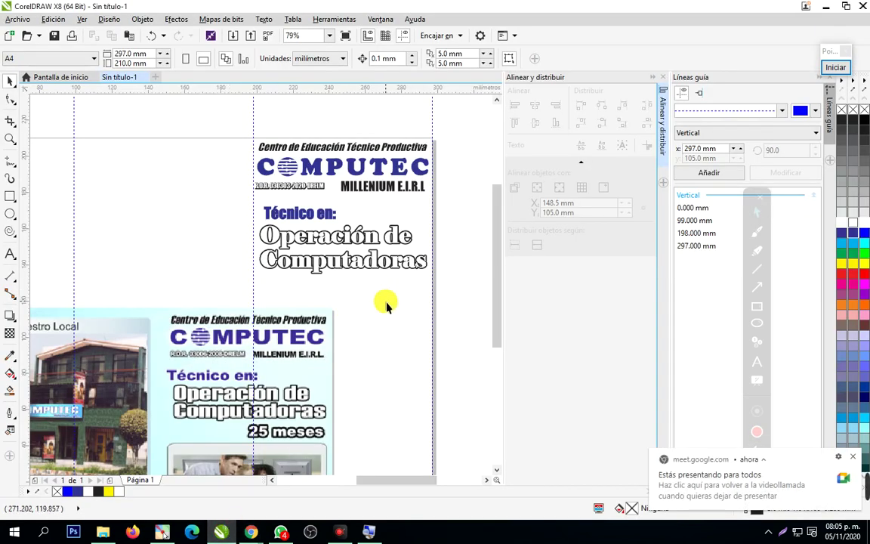
pyautogui.click(243, 532)
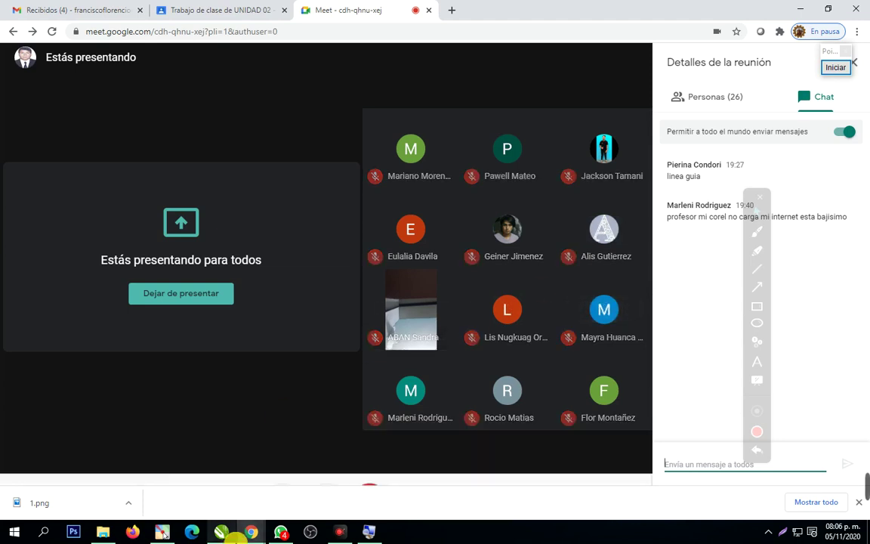
pyautogui.moveTo(230, 536)
pyautogui.click(219, 483)
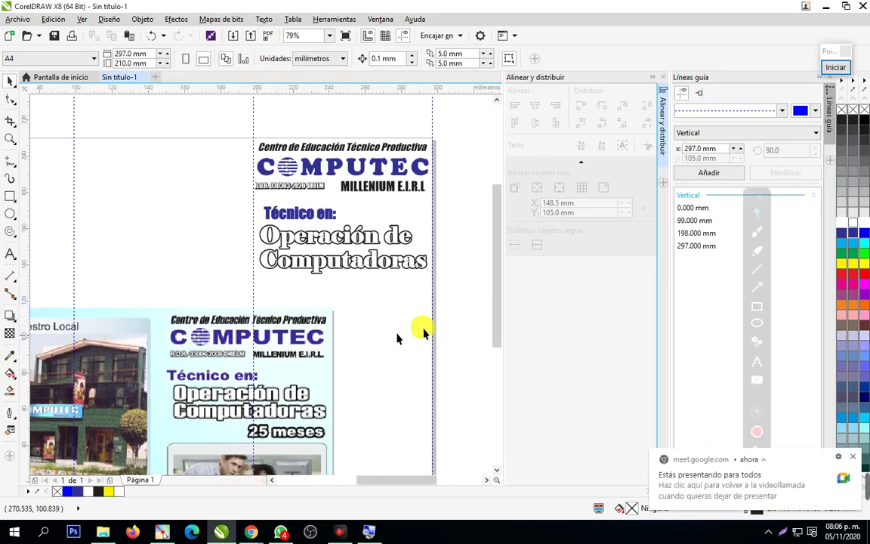
# Move the reference flyer bitmap about 63 mm left and 90 mm up, so its front panel sits beside the redrawn one
pyautogui.click(11, 138)
pyautogui.rightClick(379, 318)
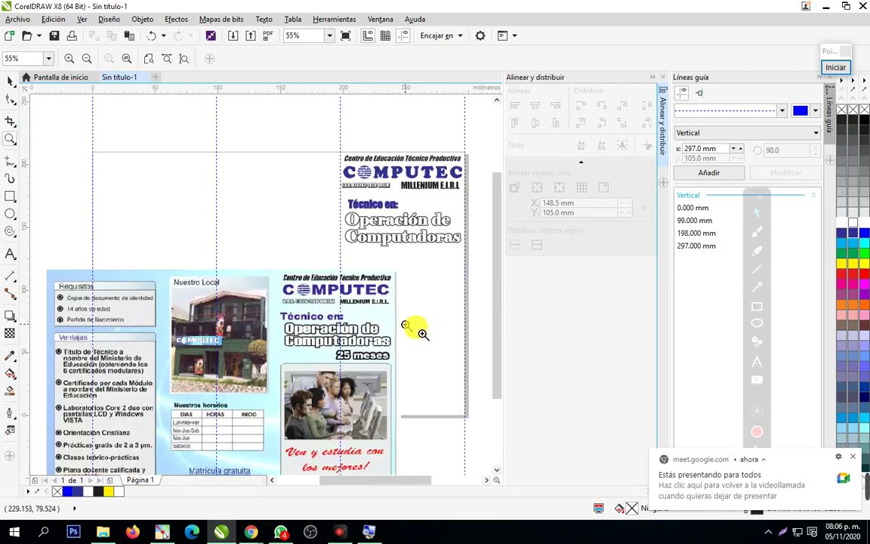
pyautogui.click(11, 81)
pyautogui.moveTo(287, 346); pyautogui.dragTo(209, 234)
pyautogui.click(377, 326)
# Draw a square about 93.7 mm wide and high beneath the "Operación de Computadoras" title
pyautogui.click(10, 137)
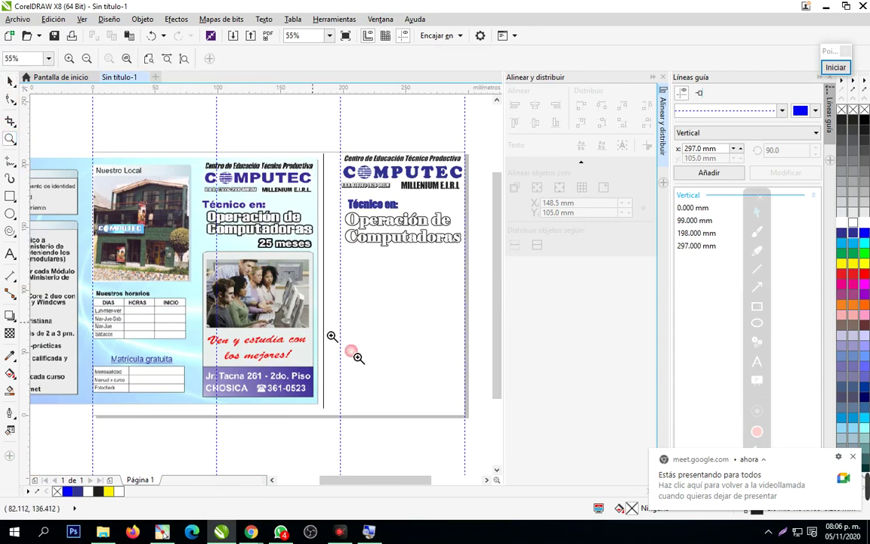
pyautogui.click(345, 320)
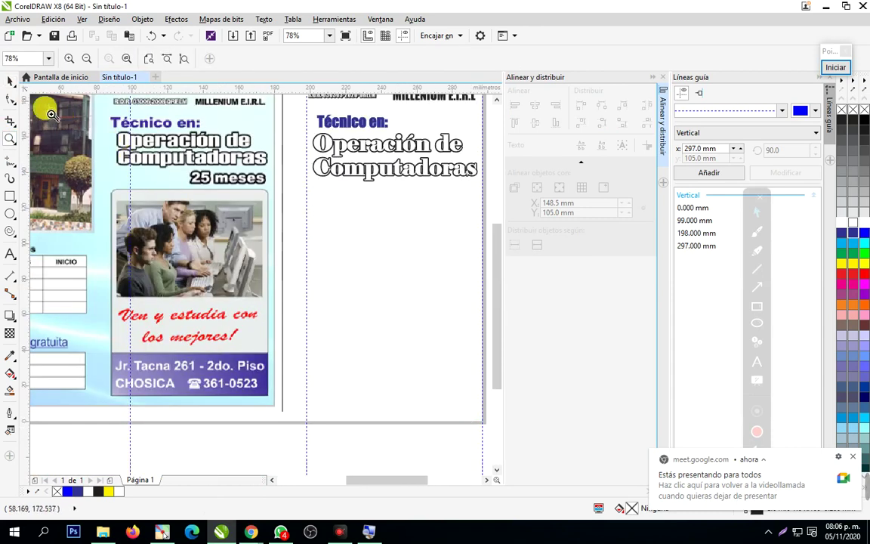
pyautogui.click(10, 81)
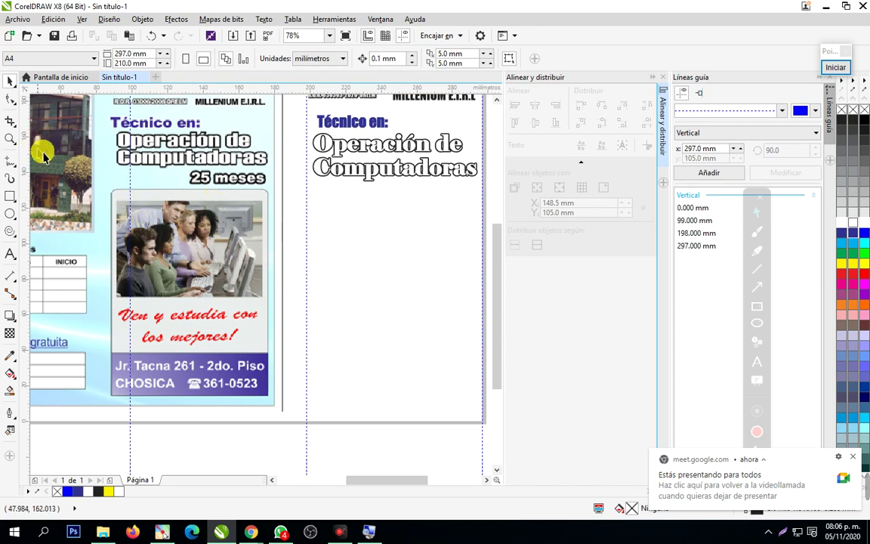
pyautogui.click(12, 197)
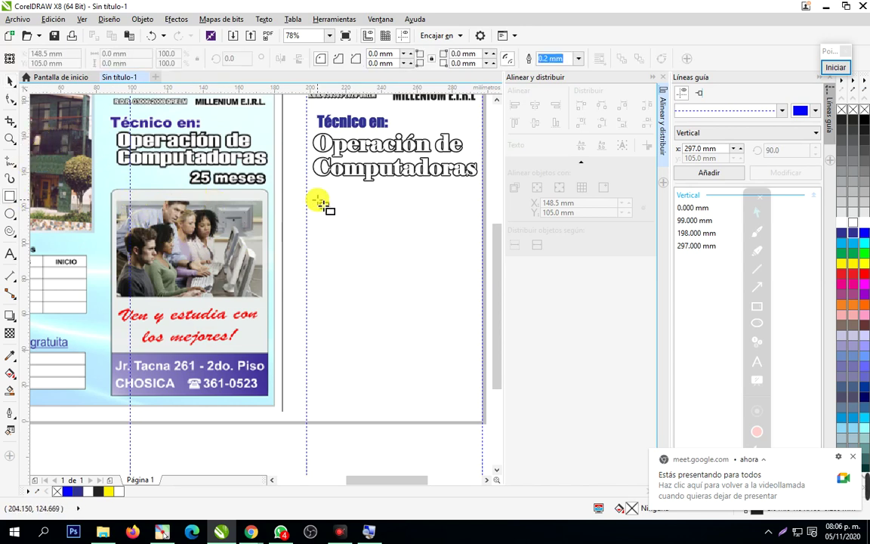
pyautogui.moveTo(311, 193); pyautogui.dragTo(449, 368)
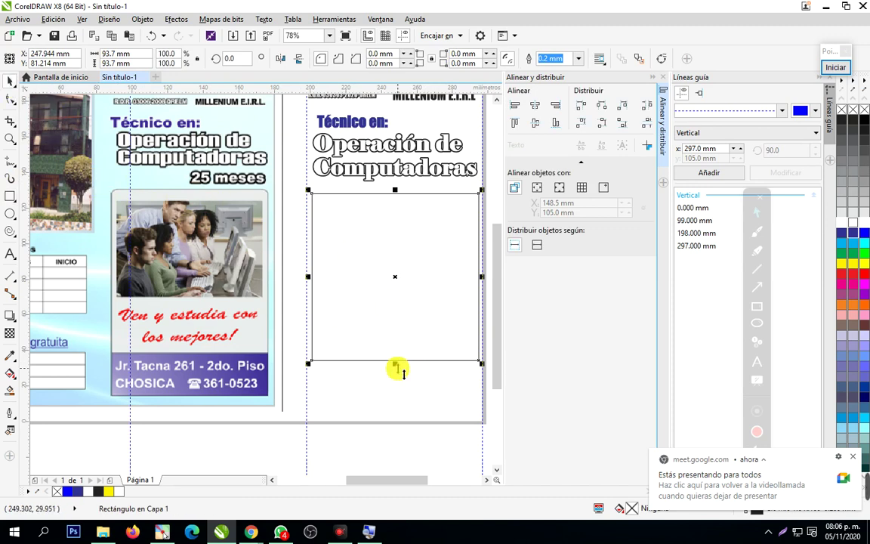
pyautogui.moveTo(399, 365)
pyautogui.mouseDown()
pyautogui.moveTo(398, 392)
pyautogui.moveTo(400, 350)
pyautogui.mouseUp()
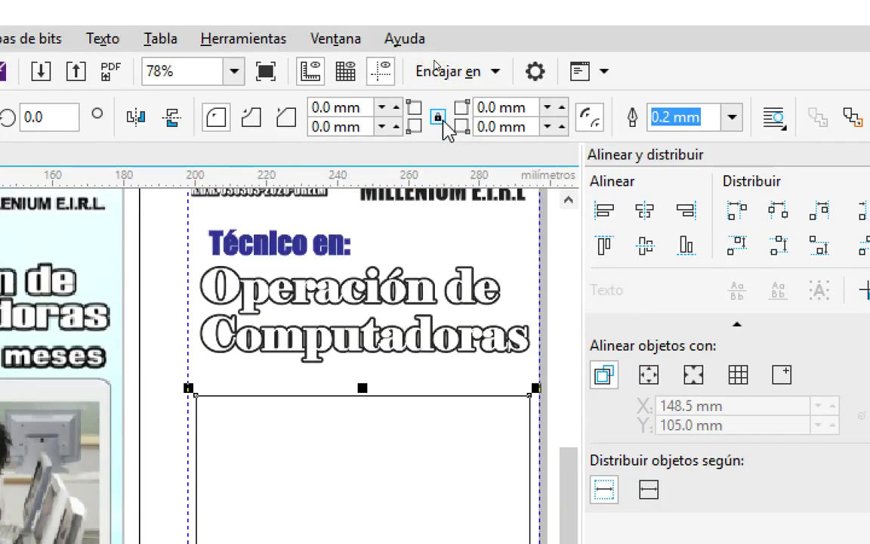
# Try a 15 mm radius on the new square's upper-left corner
pyautogui.click(344, 108)
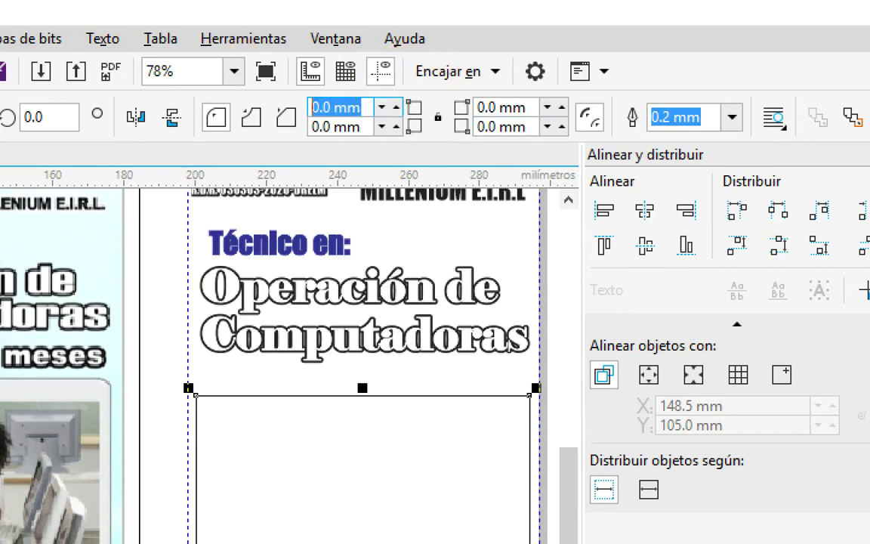
pyautogui.write('15')
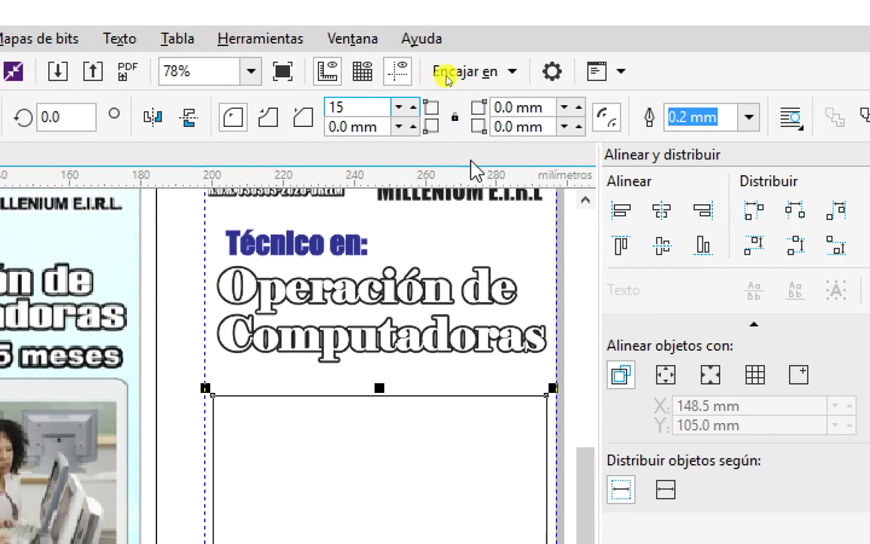
pyautogui.click(504, 107)
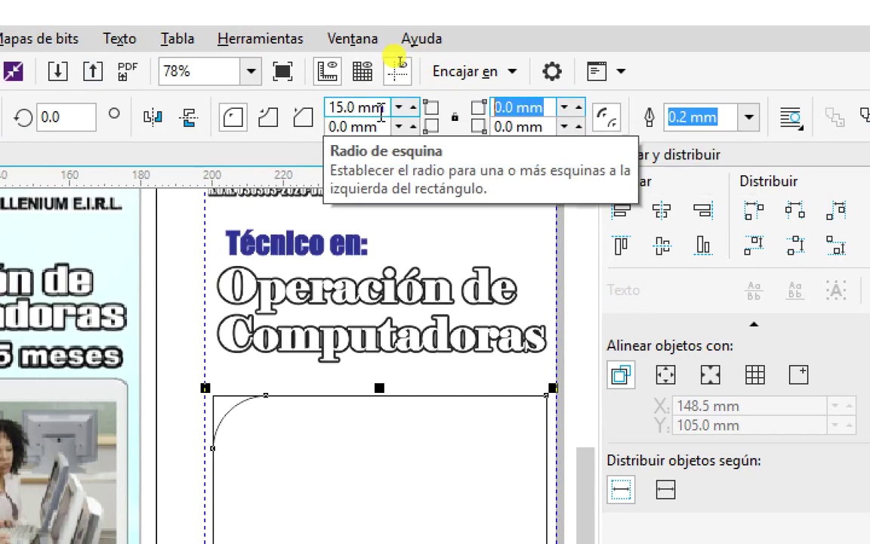
# Round the square's two upper corners with a 10 mm radius, leaving the lower corners square
pyautogui.hotkey('shift', 'Tab')
pyautogui.write('10')
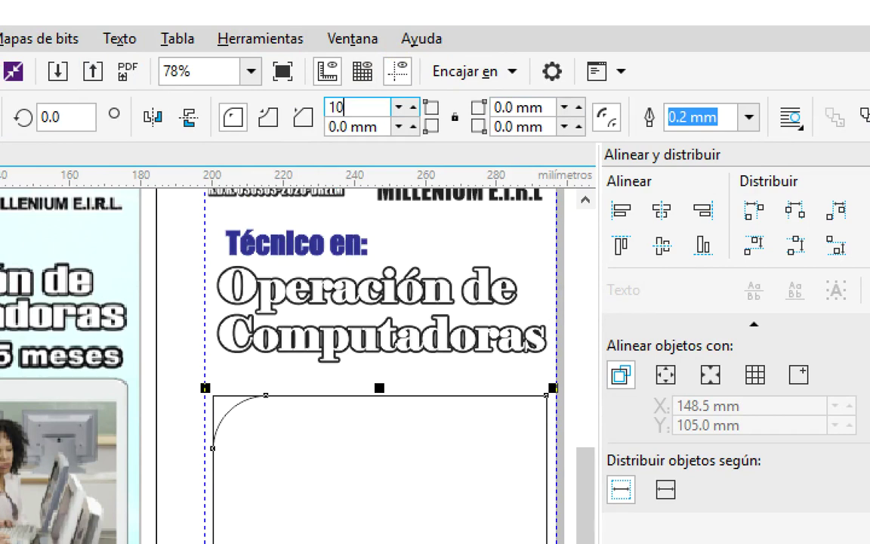
pyautogui.press('Return')
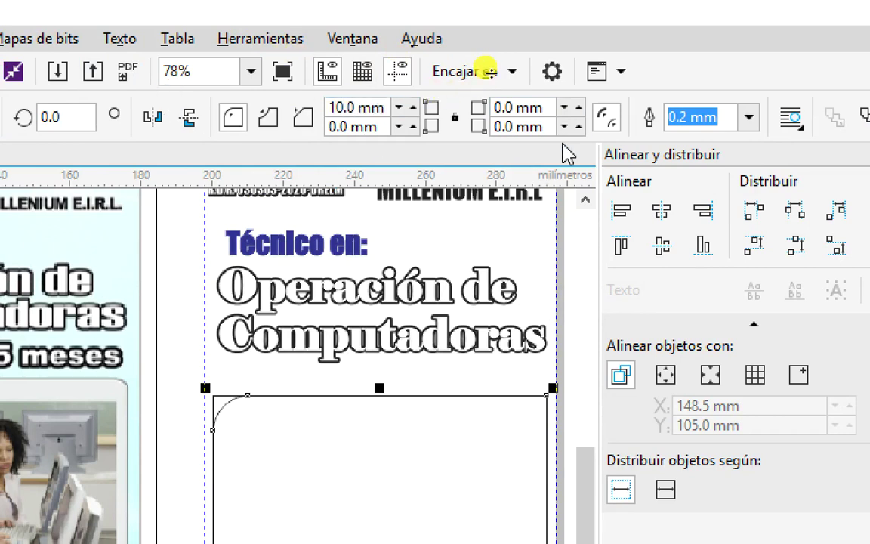
pyautogui.doubleClick(532, 107)
pyautogui.write('10')
pyautogui.press('Return')
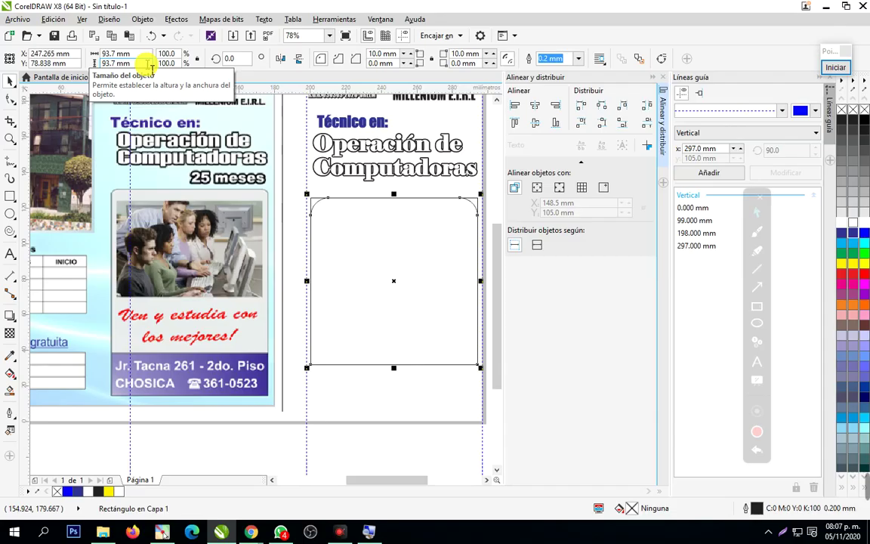
# Position the rounded shape just beneath the title and fill it with 10% black
pyautogui.moveTo(402, 287); pyautogui.dragTo(400, 344)
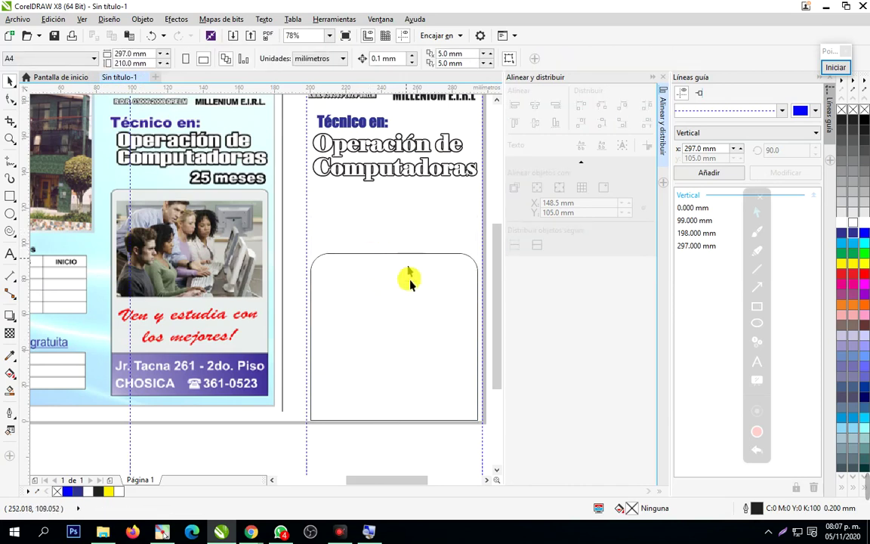
pyautogui.moveTo(411, 300); pyautogui.dragTo(419, 262)
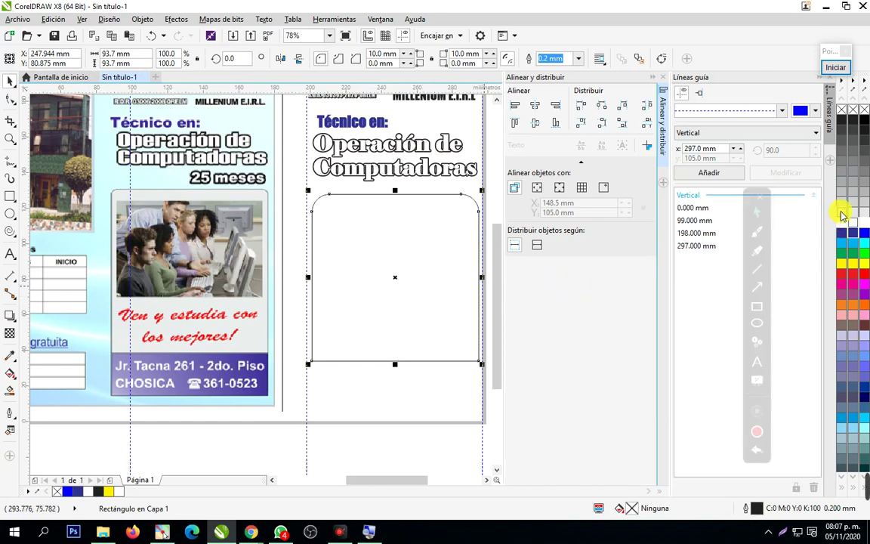
pyautogui.click(843, 215)
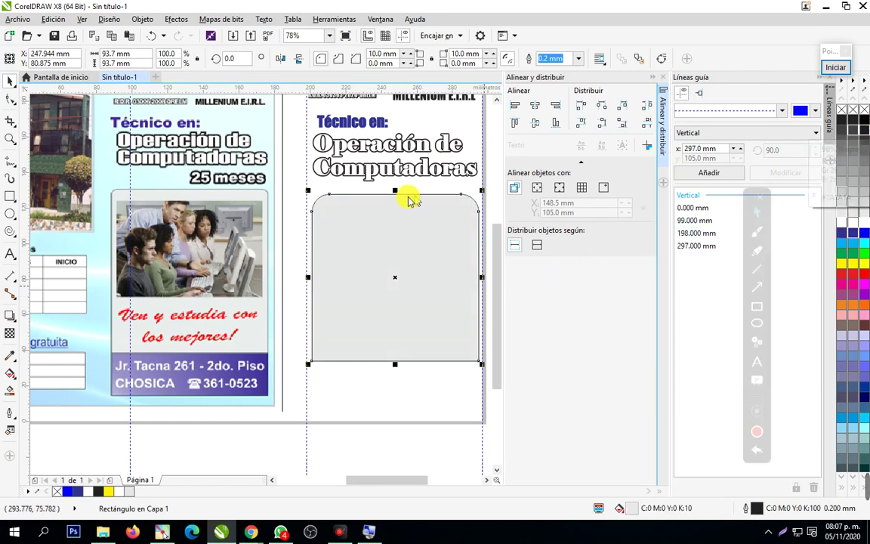
pyautogui.click(384, 377)
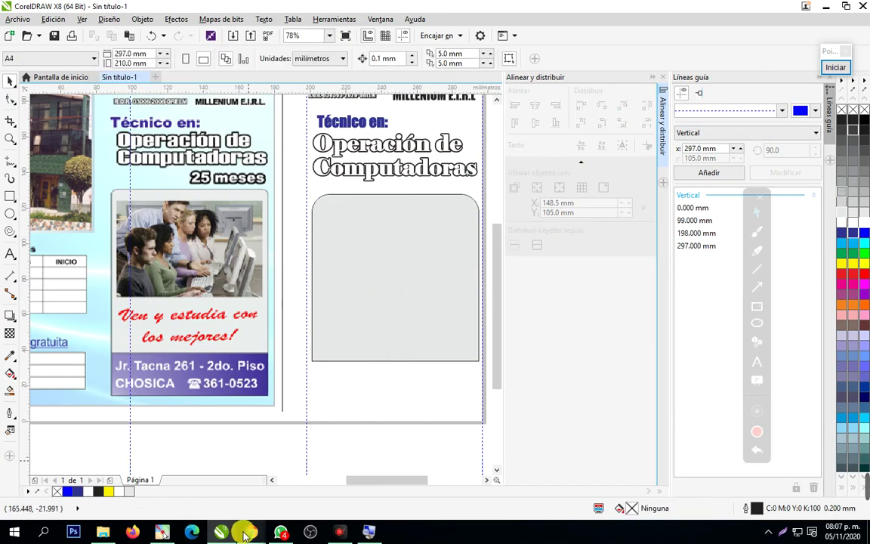
# Switch to Chrome and open google.com.pe in a new tab
pyautogui.moveTo(251, 531)
pyautogui.click(200, 494)
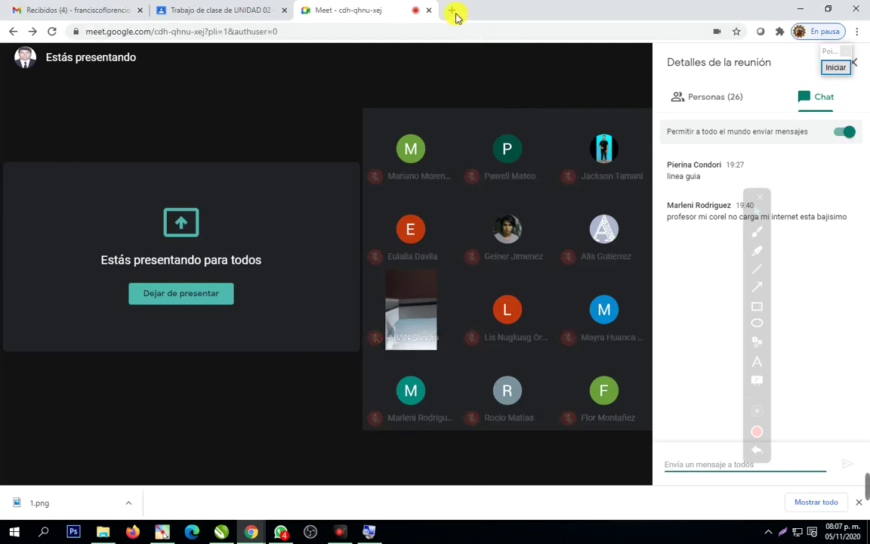
pyautogui.click(451, 10)
pyautogui.click(430, 31)
pyautogui.write('google.com.pe')
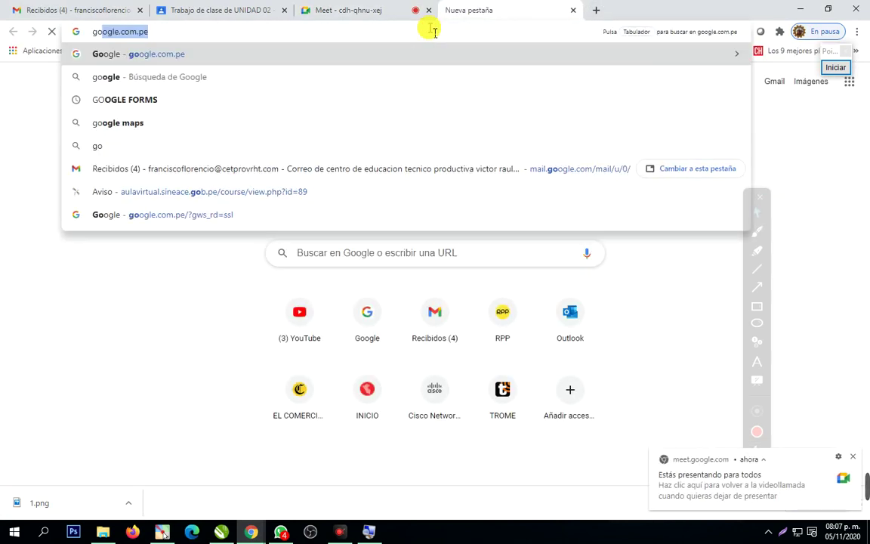
pyautogui.press('Return')
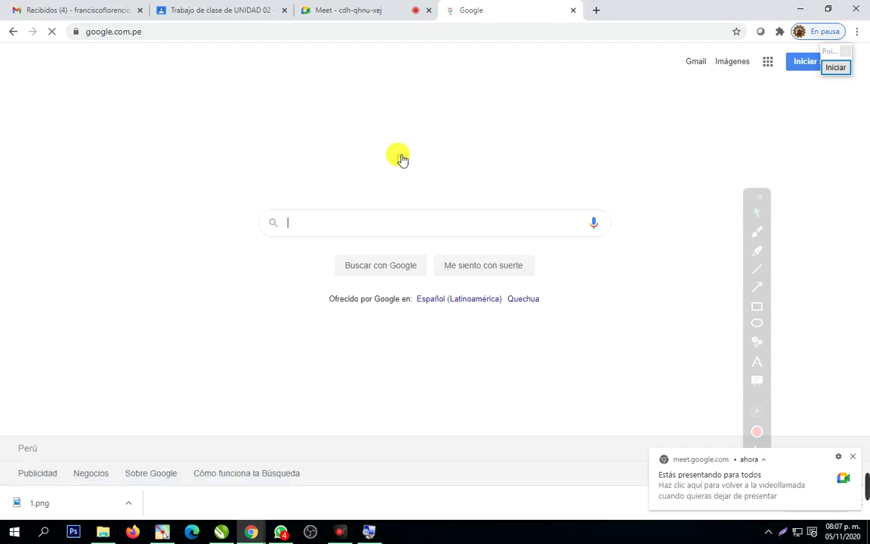
# Search Google Images for "computacion e informatica"
pyautogui.write('compu')
pyautogui.press('BackSpace')
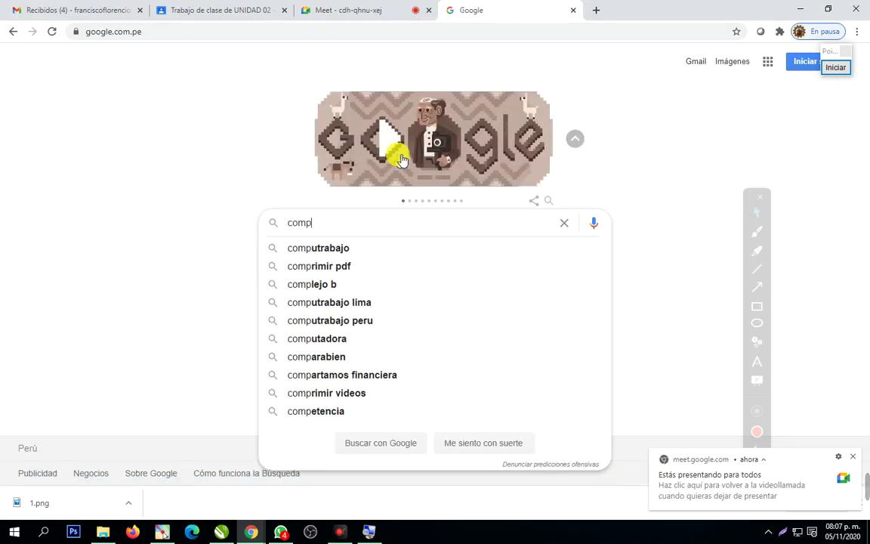
pyautogui.write('p')
pyautogui.press('BackSpace')
pyautogui.write('utacon e')
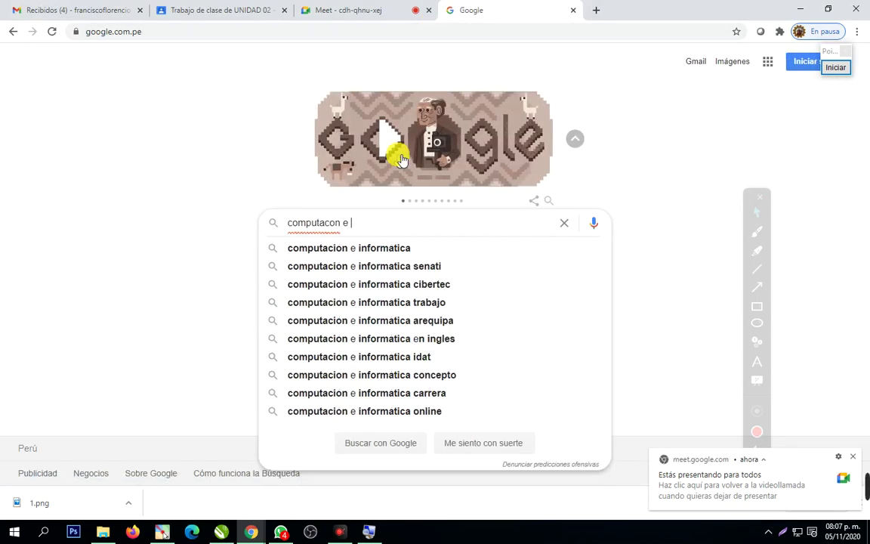
pyautogui.press('Down')
pyautogui.press('Return')
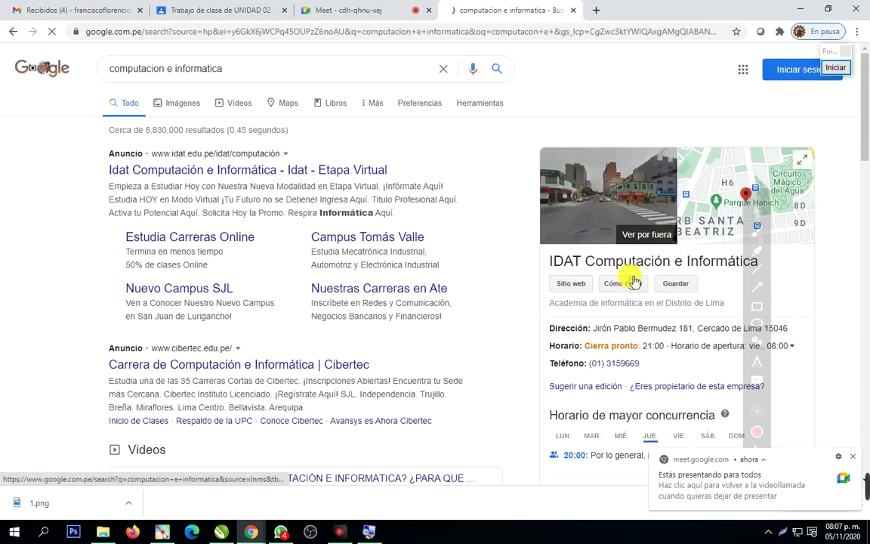
pyautogui.click(185, 108)
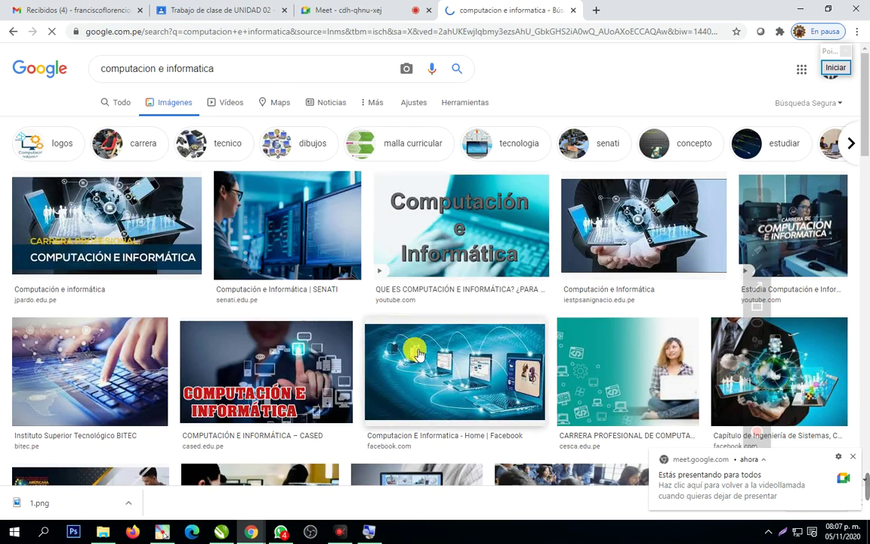
# Find a photo of students typing in a row at classroom computers in the image results and copy the enlarged image
pyautogui.scroll(-2, 421, 353)
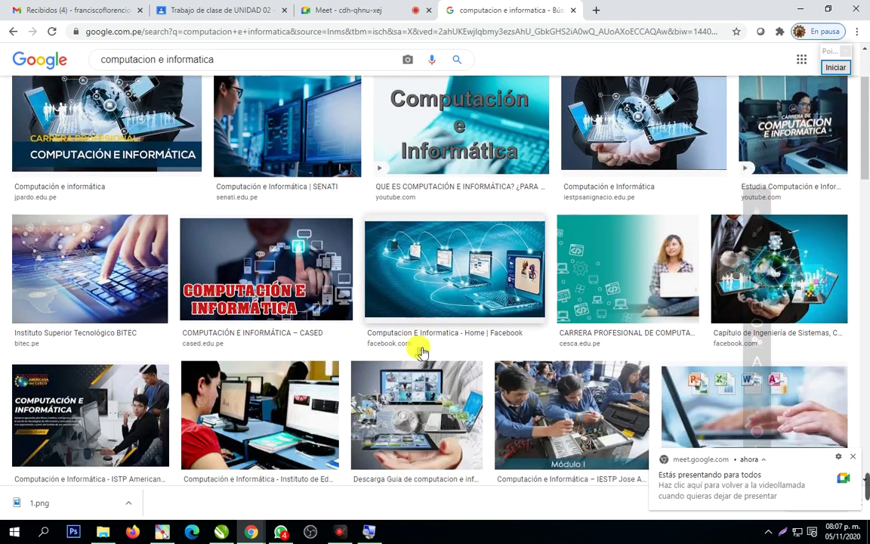
pyautogui.scroll(-2, 421, 351)
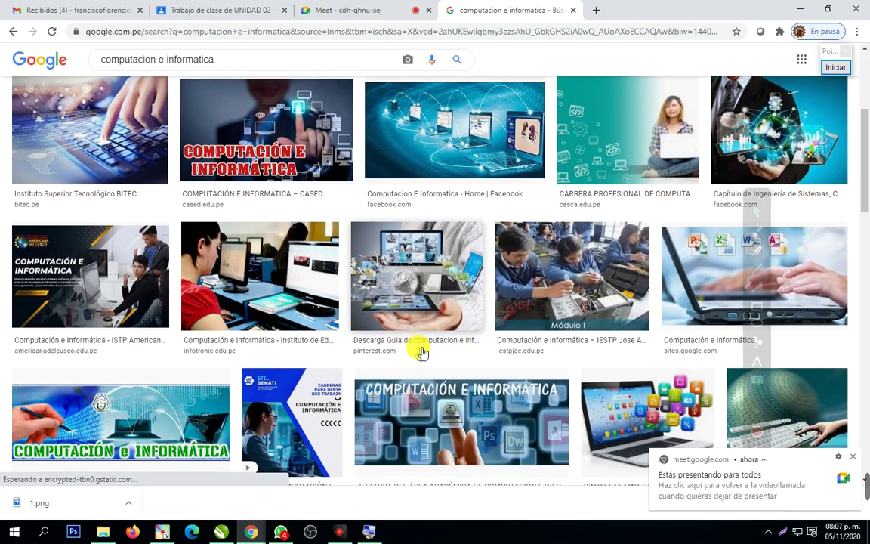
pyautogui.scroll(-4, 421, 351)
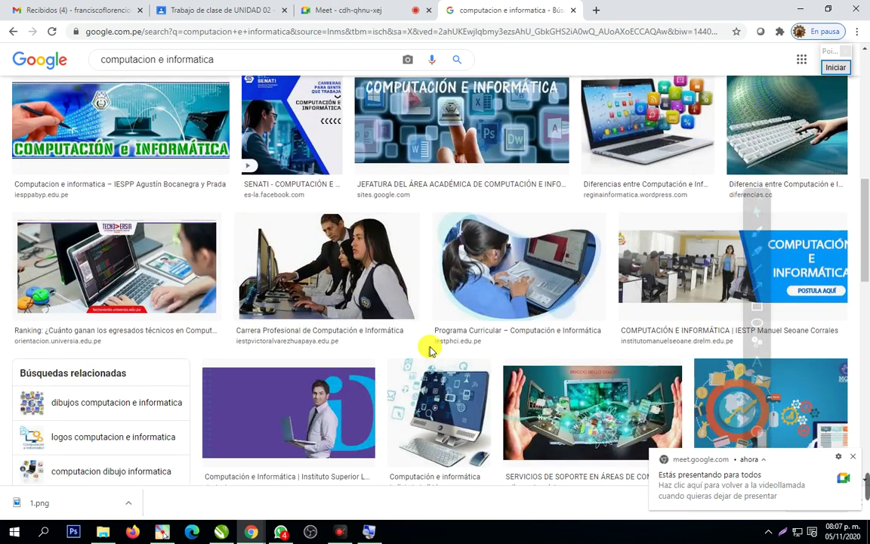
pyautogui.scroll(-3, 438, 350)
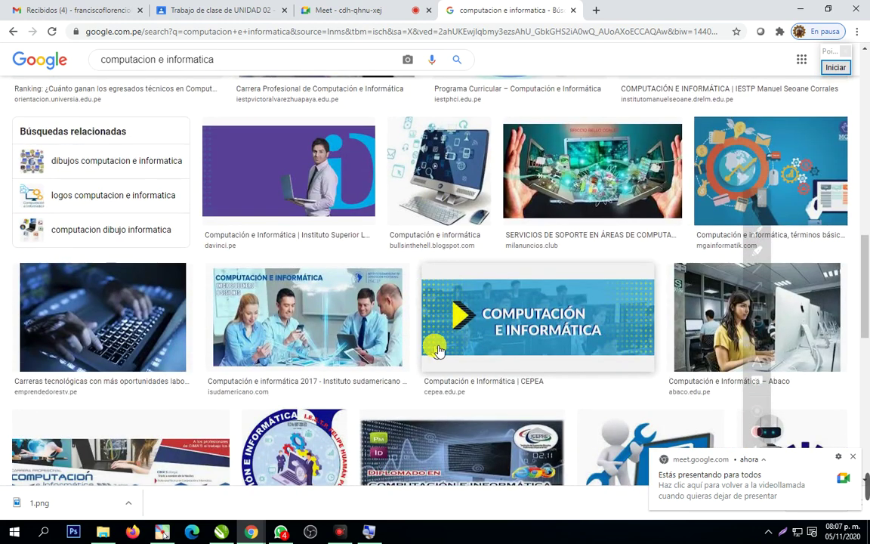
pyautogui.scroll(-2, 438, 350)
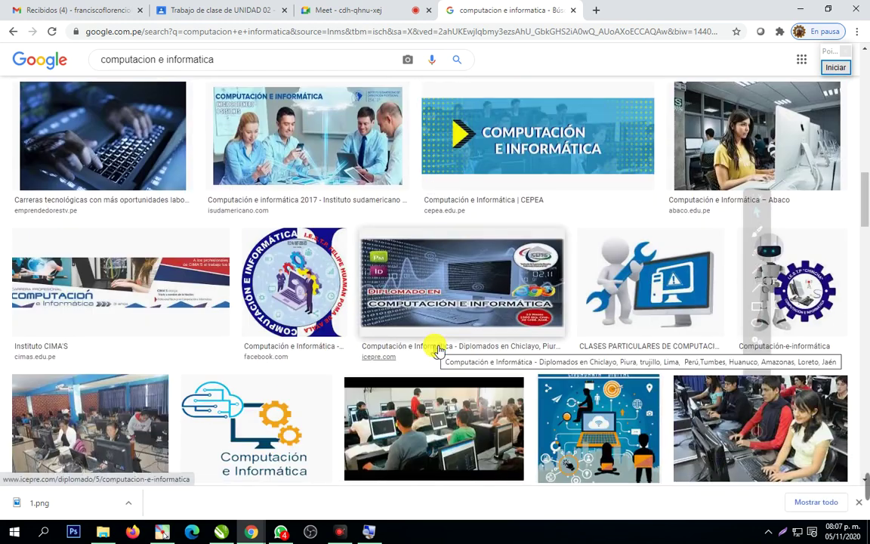
pyautogui.scroll(-2, 438, 350)
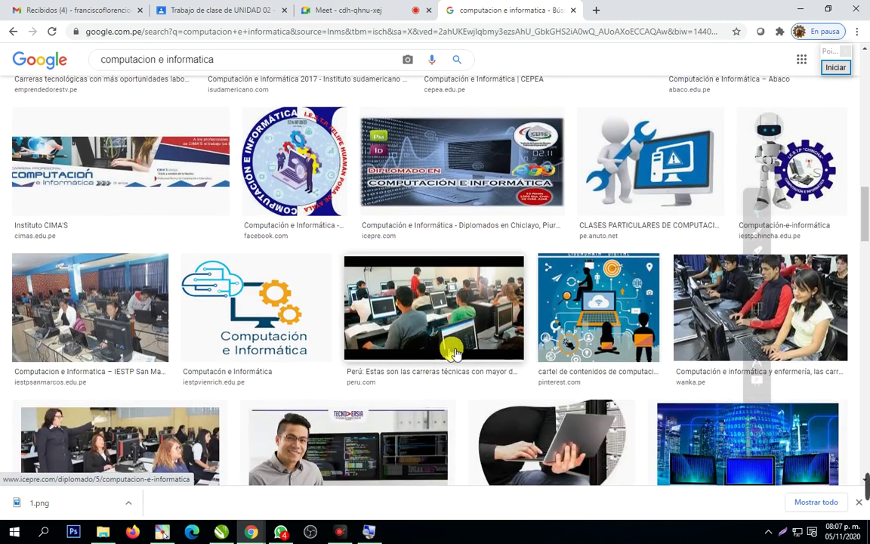
pyautogui.click(701, 288)
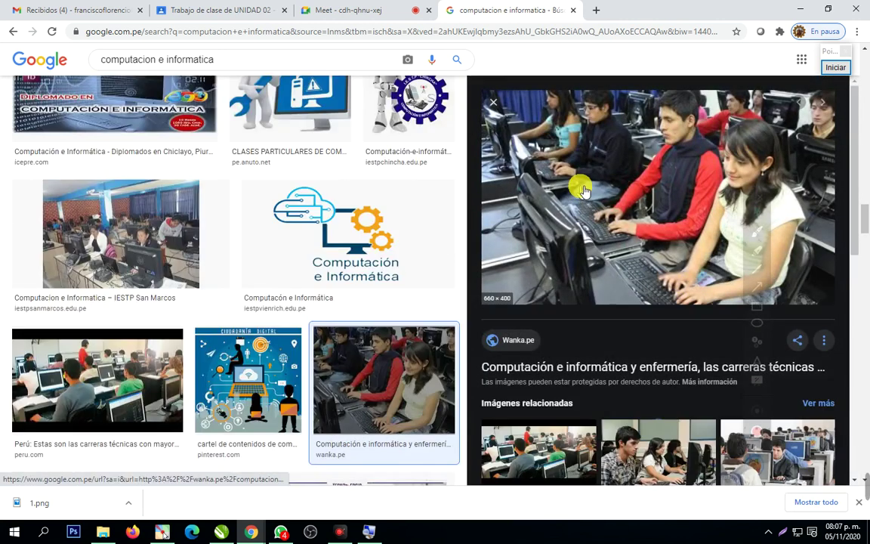
pyautogui.rightClick(583, 190)
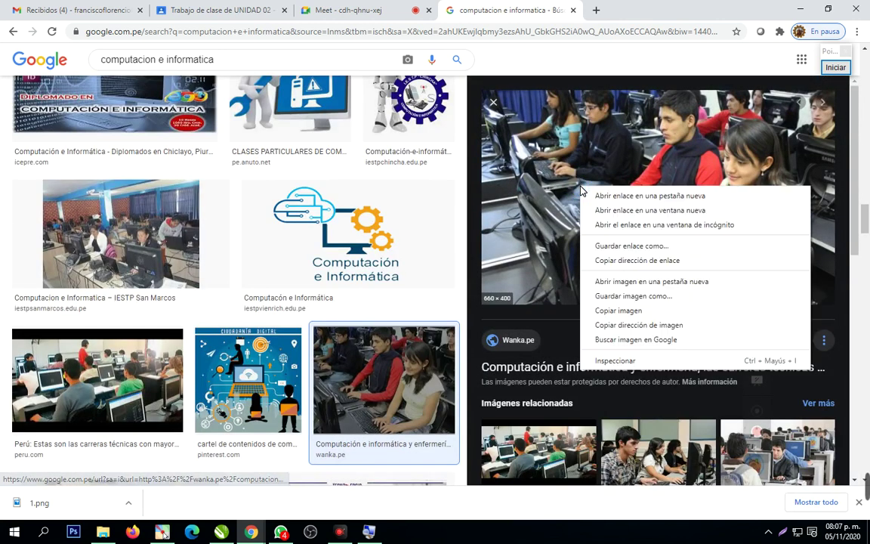
pyautogui.click(602, 310)
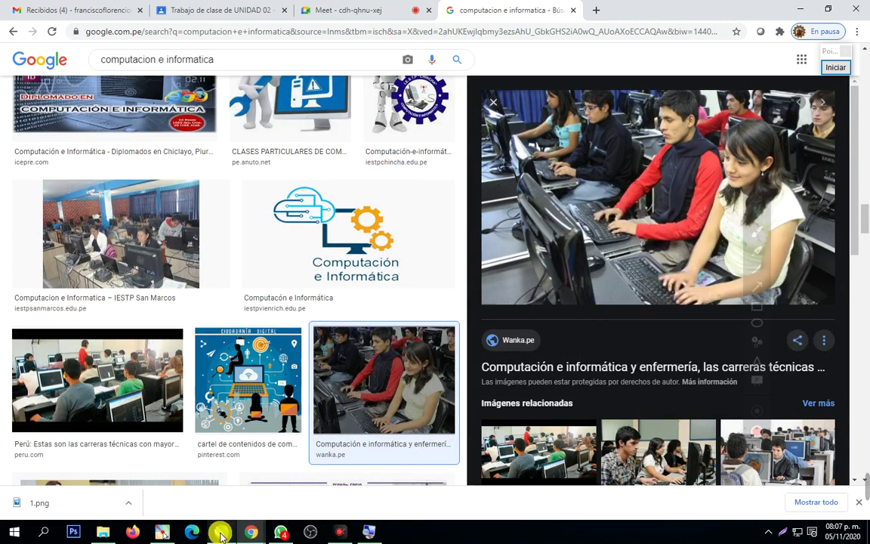
# Switch to CorelDRAW, paste the photo, scale it to about 76 by 46 mm and place it in the middle of the grey panel
pyautogui.moveTo(220, 530)
pyautogui.click(222, 506)
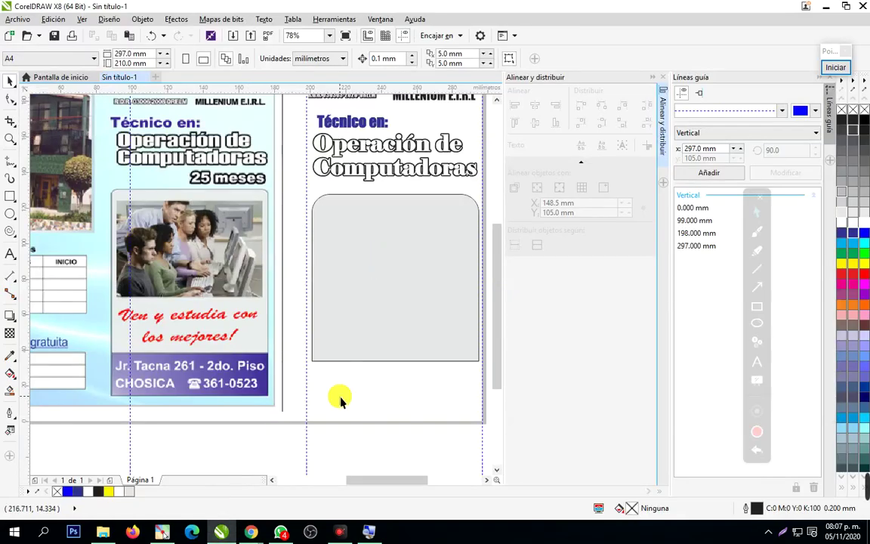
pyautogui.hotkey('ctrl', 'v')
pyautogui.moveTo(426, 362); pyautogui.dragTo(451, 317)
pyautogui.moveTo(384, 281); pyautogui.dragTo(402, 289)
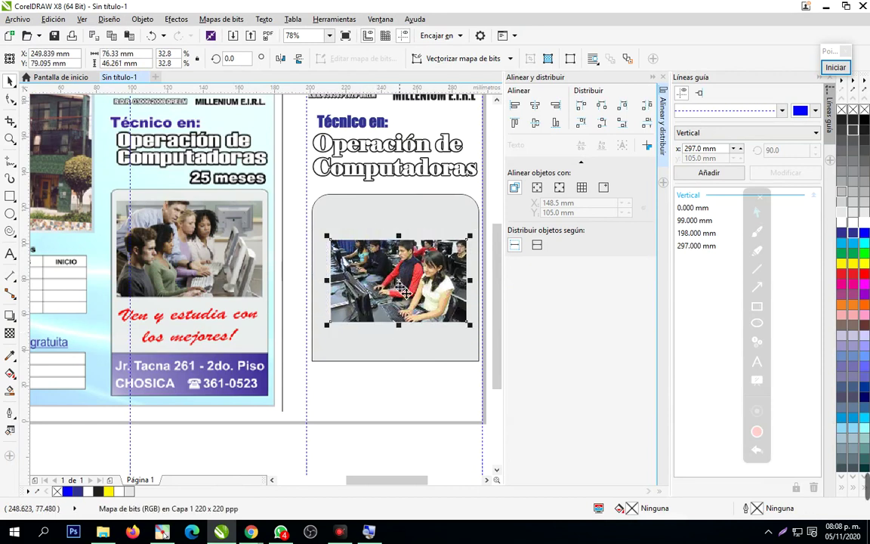
pyautogui.click(394, 391)
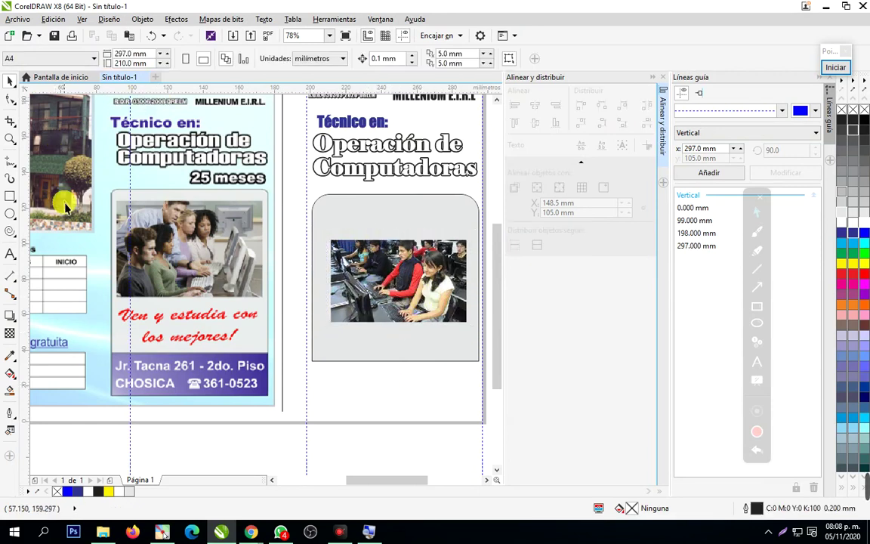
# Draw a rectangle about 88 by 54 mm, place it over the grey panel with the photo moved aside, and round its corners to 5 mm
pyautogui.click(7, 197)
pyautogui.moveTo(296, 364); pyautogui.dragTo(453, 463)
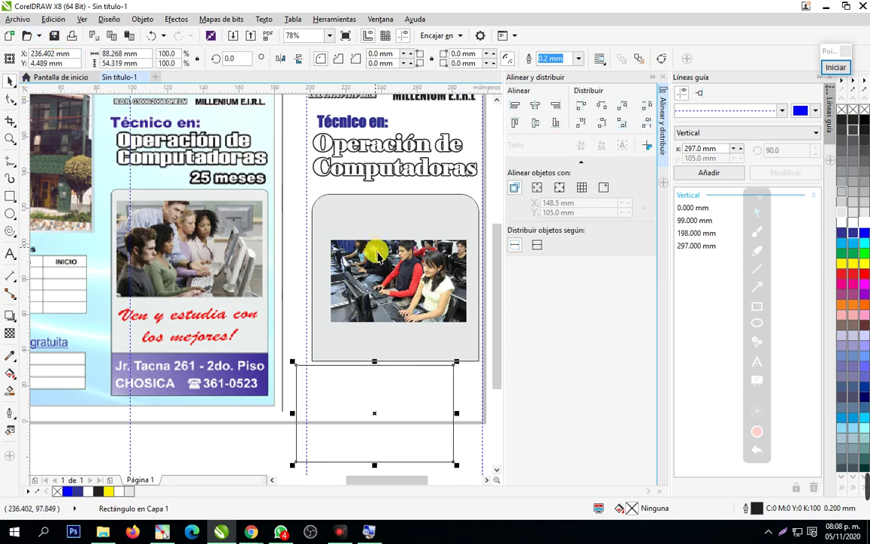
pyautogui.moveTo(377, 257); pyautogui.dragTo(240, 169)
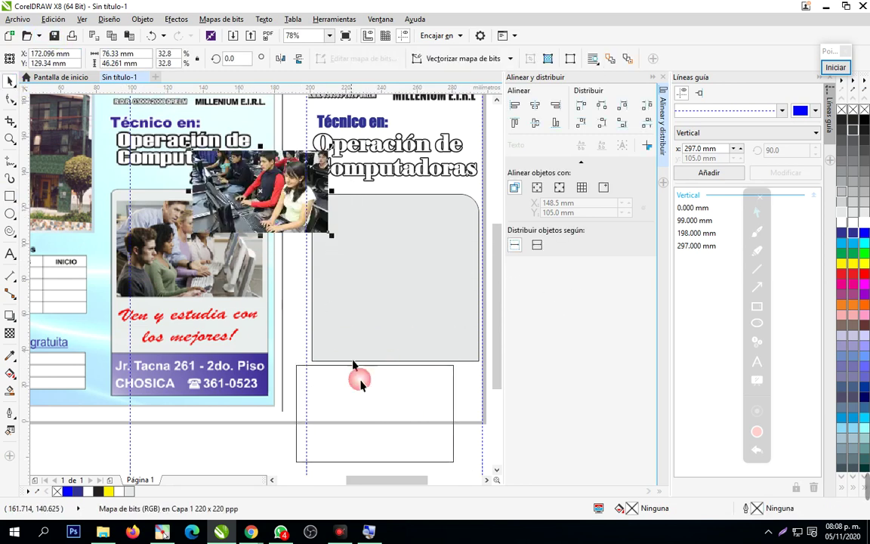
pyautogui.click(359, 381)
pyautogui.moveTo(374, 419); pyautogui.dragTo(401, 296)
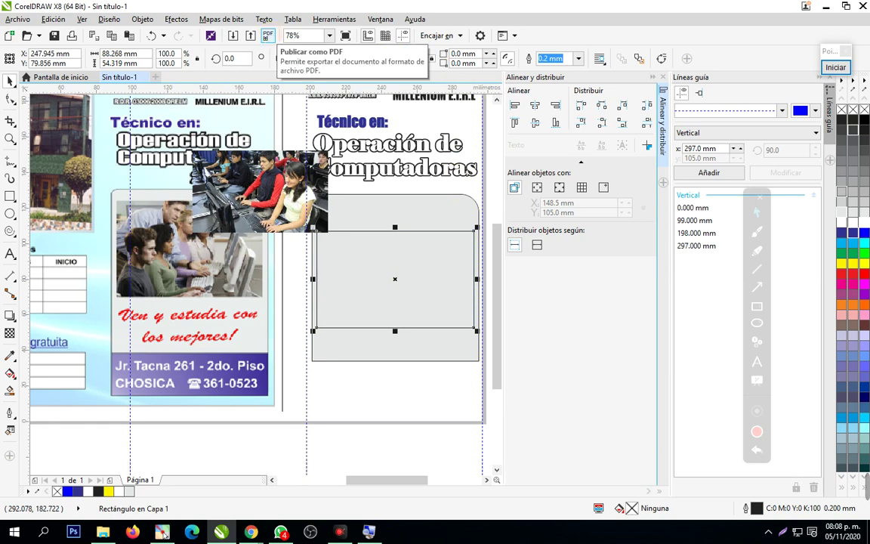
pyautogui.click(417, 408)
# Move the classroom photo lower and shift the rounded rectangle down over the grey panel's lower edge, separating the two objects
pyautogui.click(270, 201)
pyautogui.moveTo(271, 200); pyautogui.dragTo(290, 311)
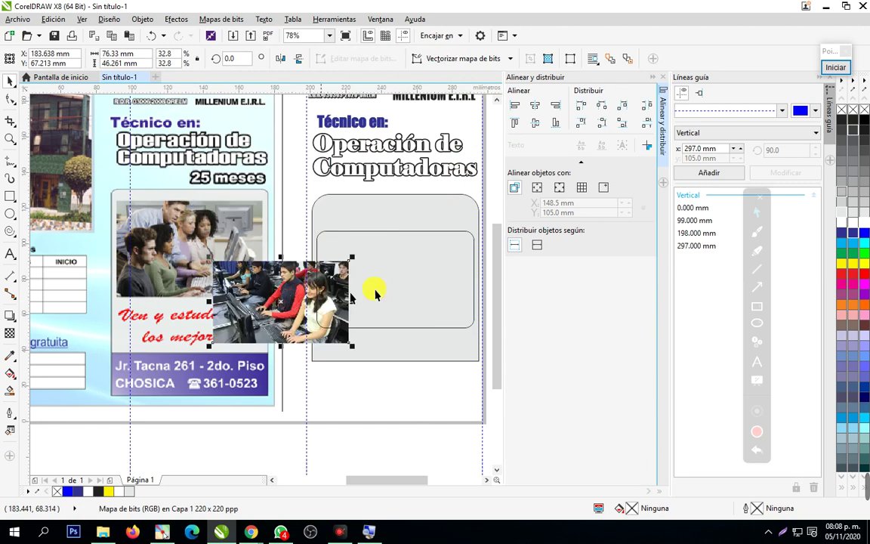
pyautogui.click(408, 281)
pyautogui.moveTo(408, 281); pyautogui.dragTo(419, 398)
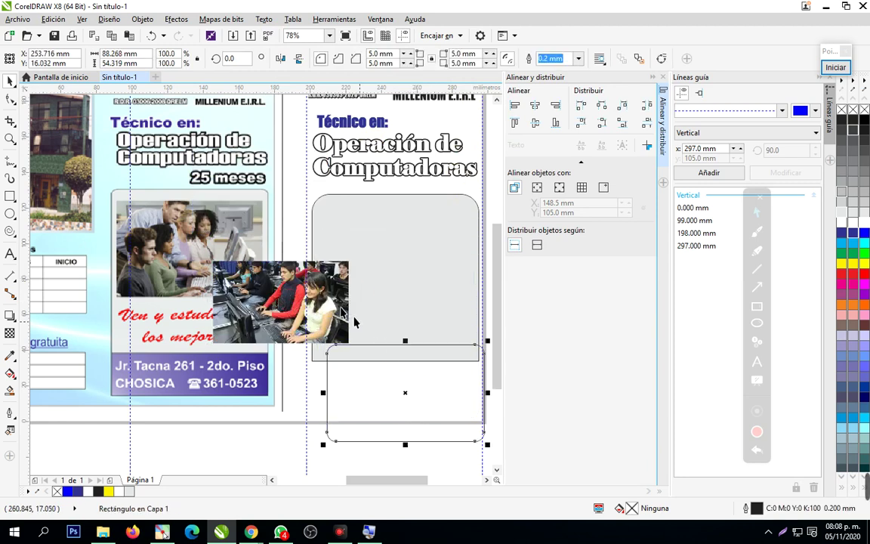
# PowerClip the classroom photo inside the rounded rectangle
pyautogui.click(307, 290)
pyautogui.click(304, 282)
pyautogui.click(293, 285)
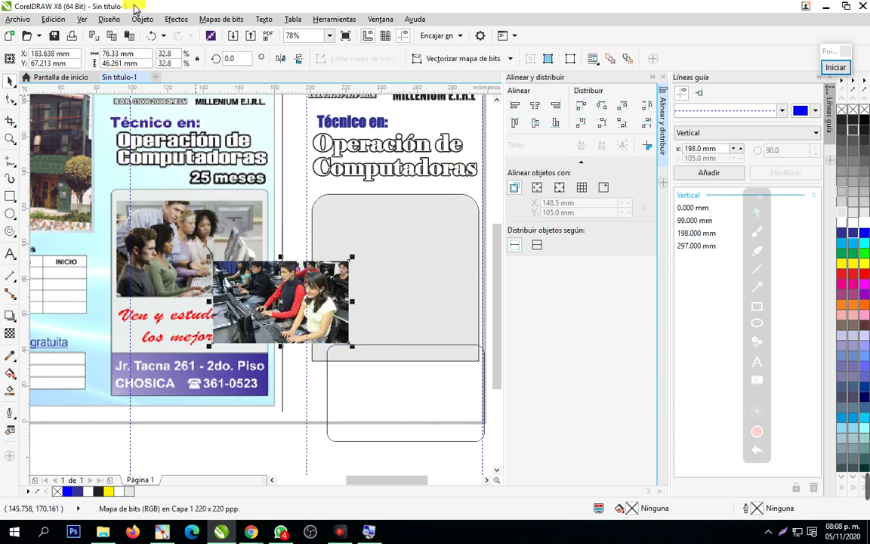
pyautogui.click(143, 20)
pyautogui.moveTo(295, 100)
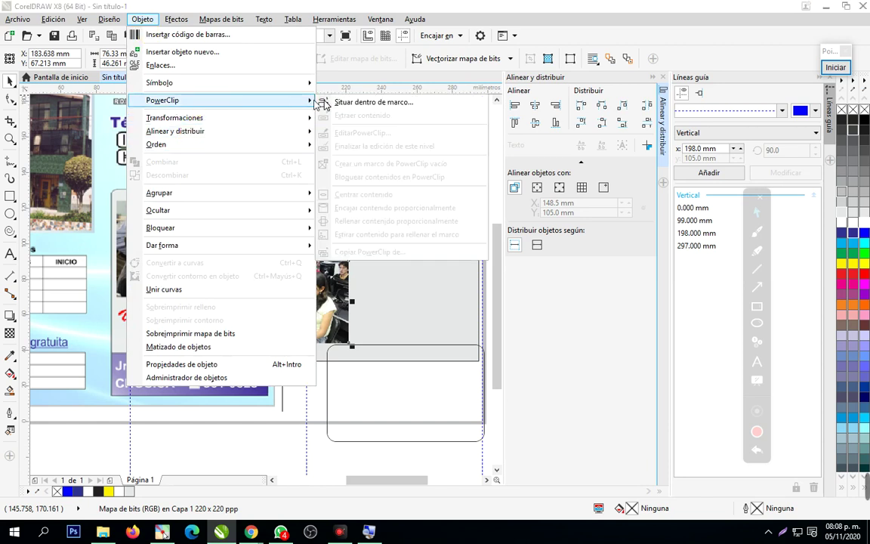
pyautogui.click(365, 103)
pyautogui.click(404, 392)
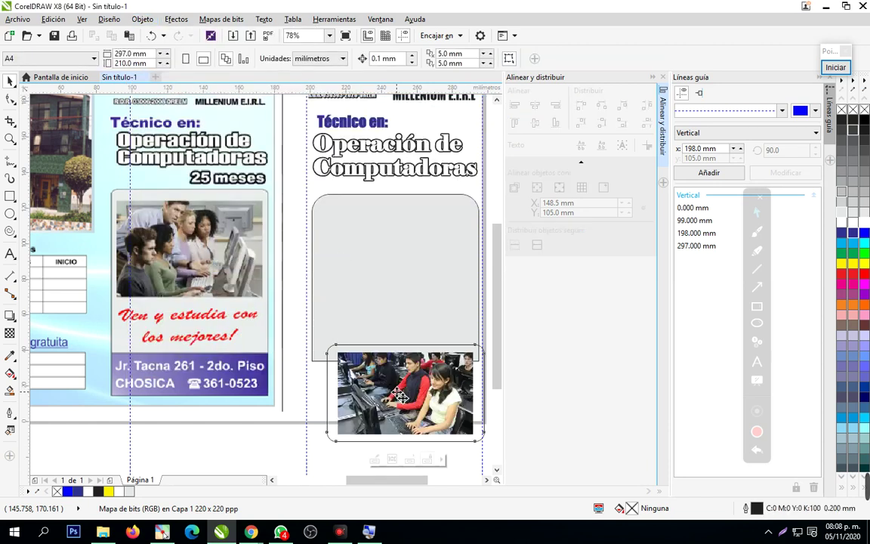
# Move the framed classroom photo up so it overlaps the lower part of the grey panel
pyautogui.moveTo(393, 380); pyautogui.dragTo(378, 332)
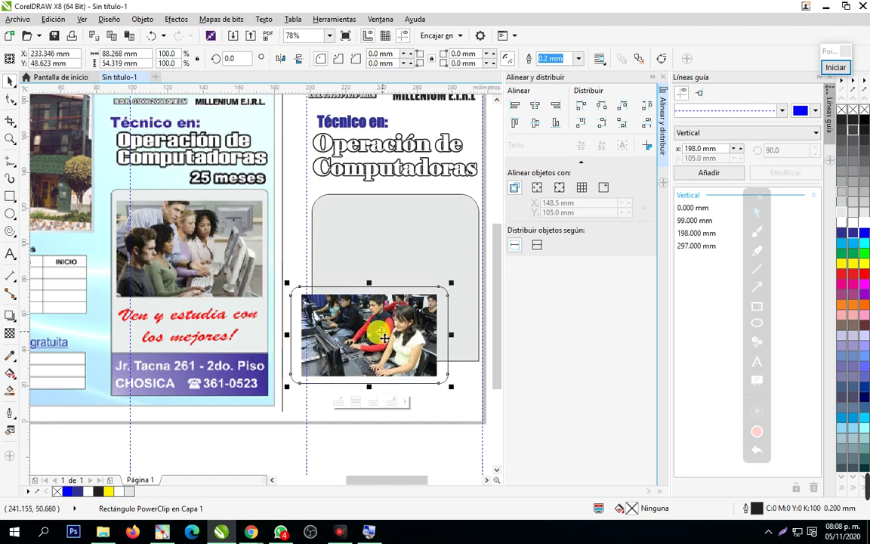
pyautogui.rightClick(384, 338)
pyautogui.click(351, 414)
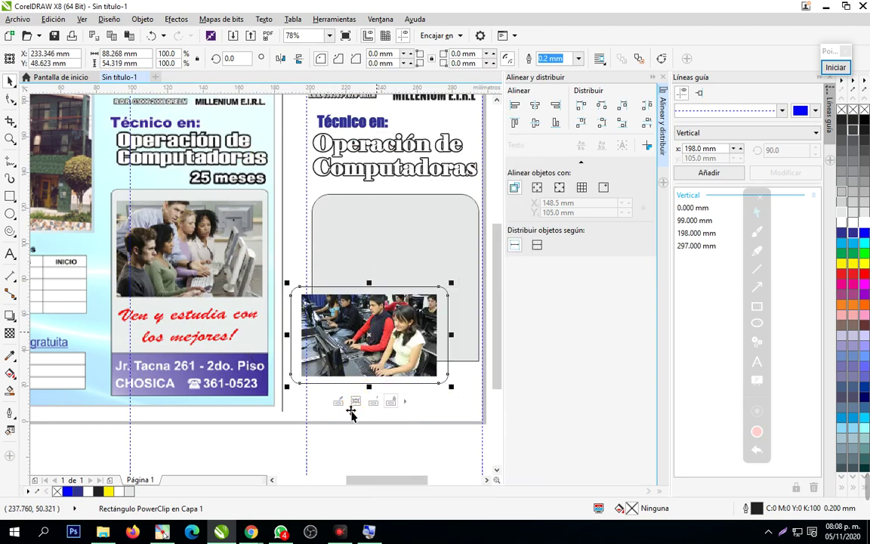
pyautogui.click(363, 411)
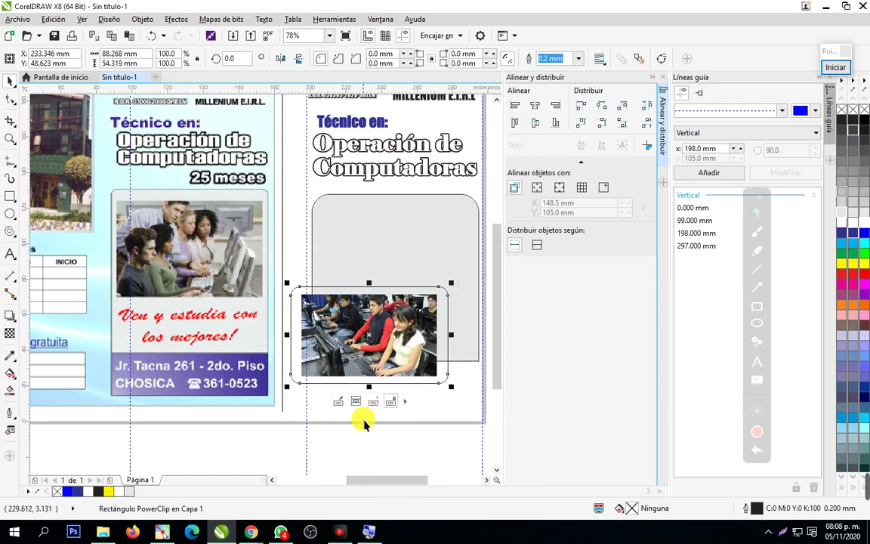
pyautogui.click(355, 341)
# Edit the PowerClip contents, enlarge the photo to about 97 by 59 mm so it covers the whole frame, and finish editing
pyautogui.click(142, 19)
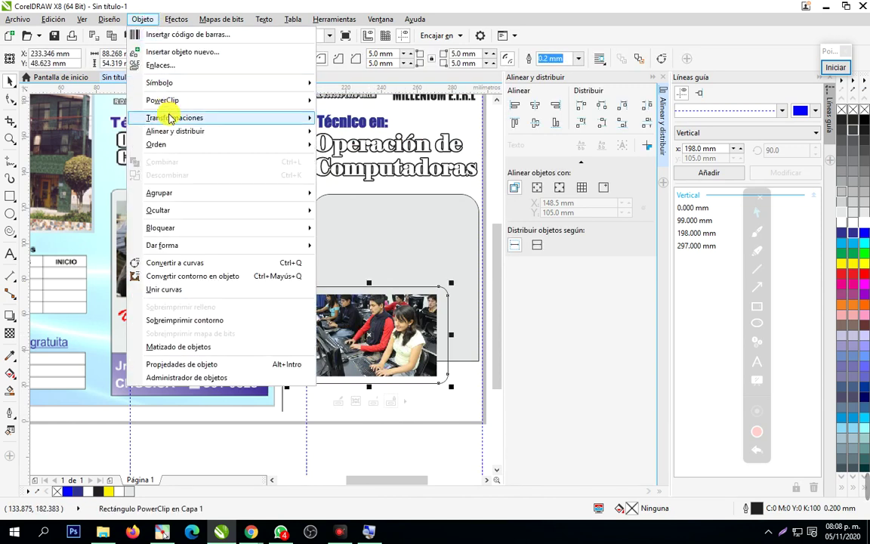
pyautogui.moveTo(173, 101)
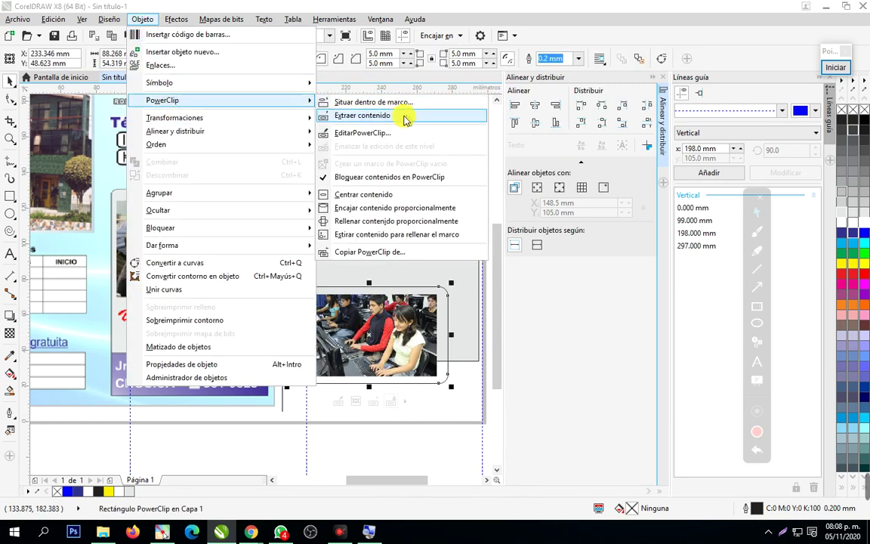
pyautogui.click(390, 134)
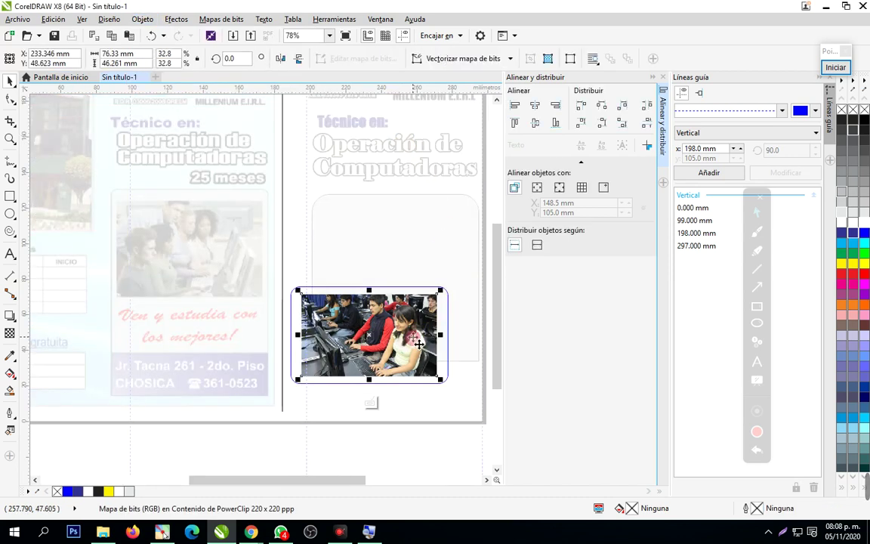
pyautogui.moveTo(440, 379); pyautogui.dragTo(459, 391)
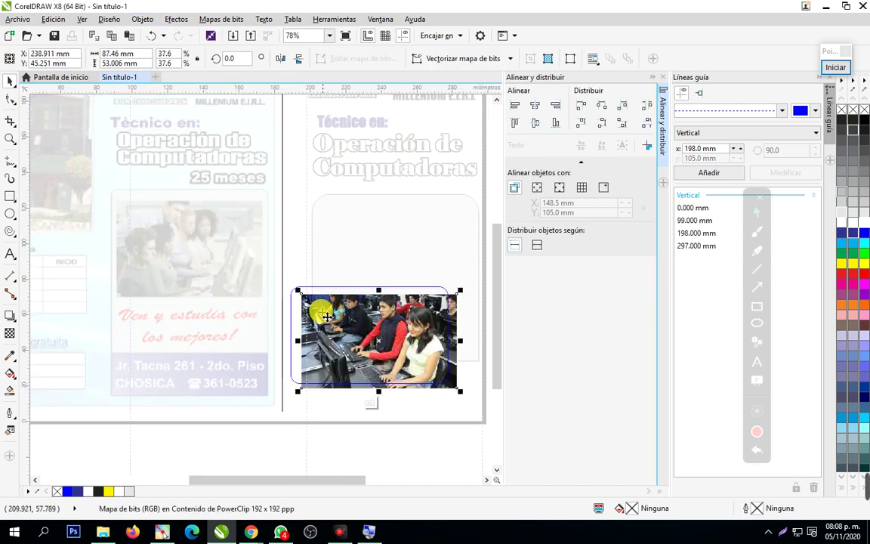
pyautogui.moveTo(298, 290); pyautogui.dragTo(281, 281)
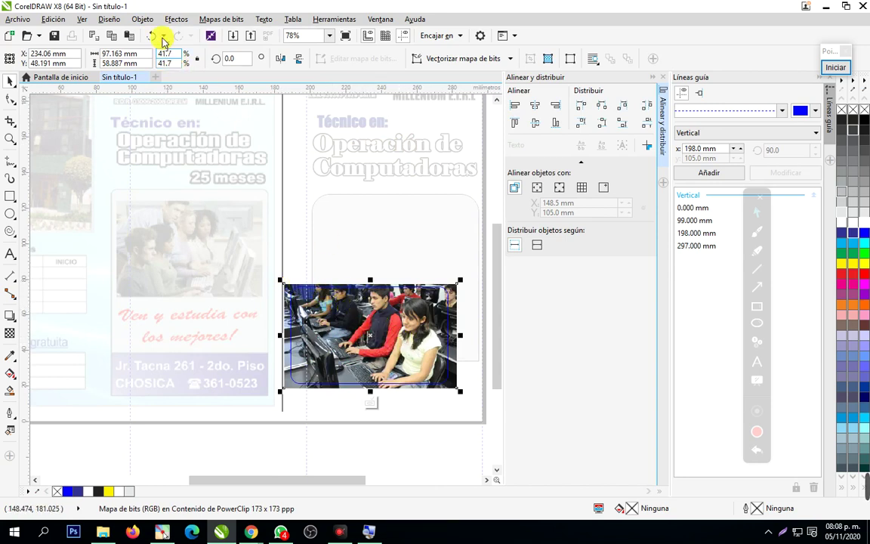
pyautogui.click(142, 19)
pyautogui.moveTo(162, 102)
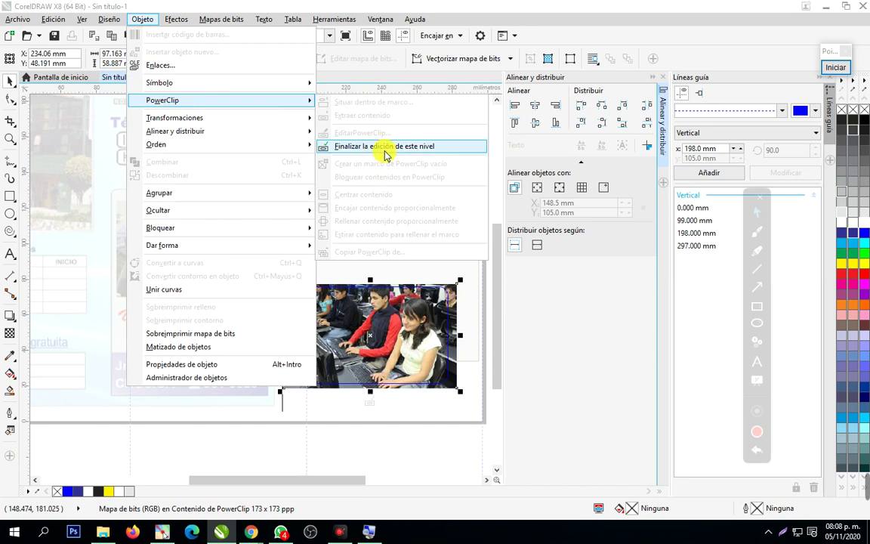
pyautogui.click(387, 147)
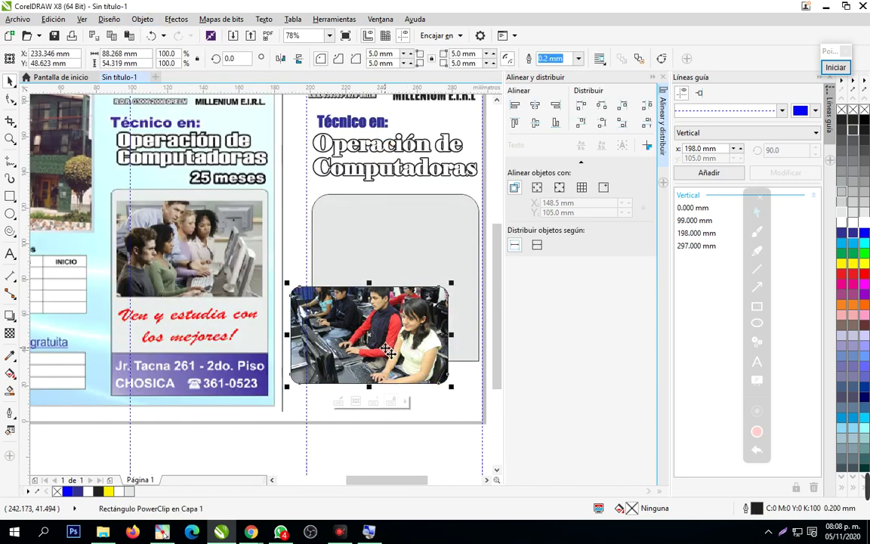
# Scale the framed photo to about 84 by 52 mm and position it in the upper part of the grey panel
pyautogui.moveTo(303, 298); pyautogui.dragTo(330, 263)
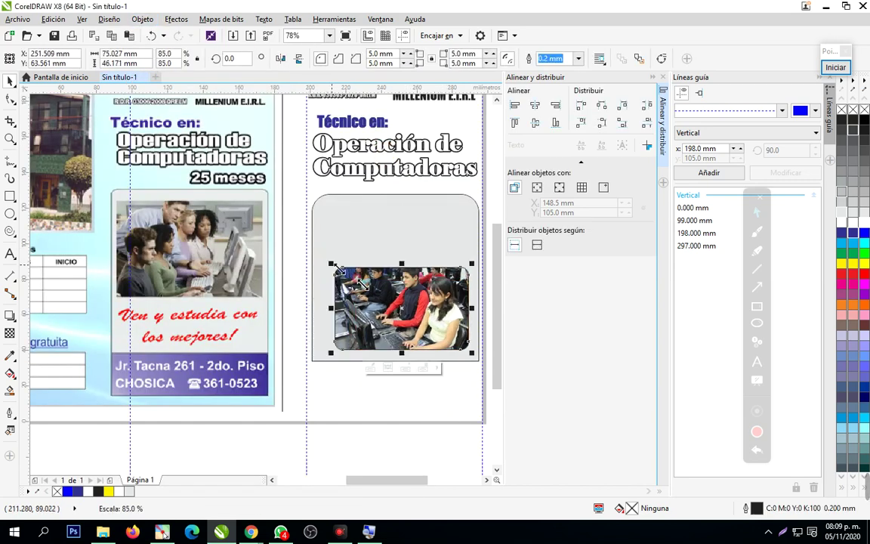
pyautogui.moveTo(391, 302); pyautogui.dragTo(380, 243)
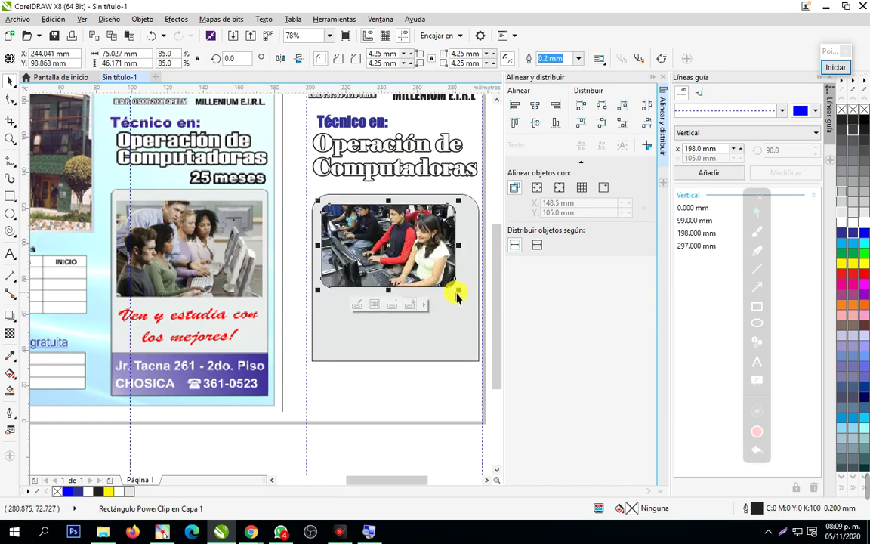
pyautogui.moveTo(457, 292); pyautogui.dragTo(475, 303)
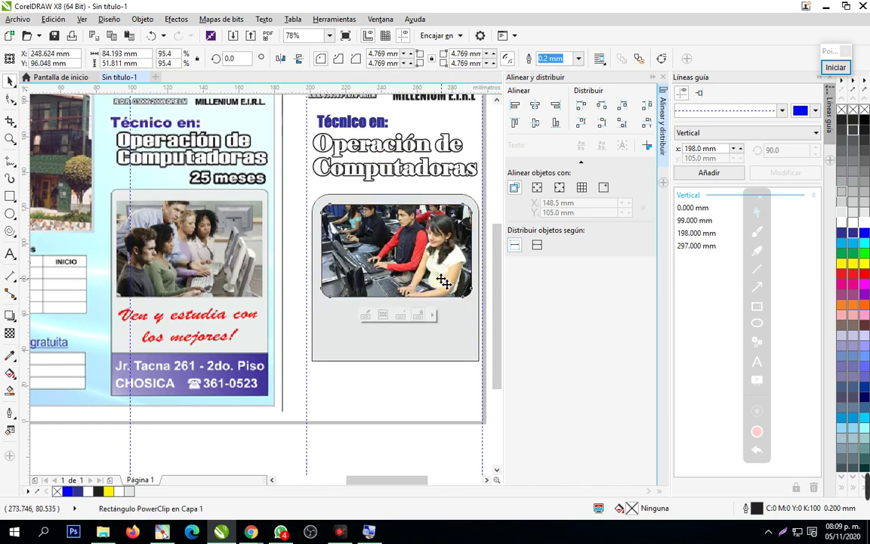
pyautogui.press('Left')
pyautogui.click(422, 386)
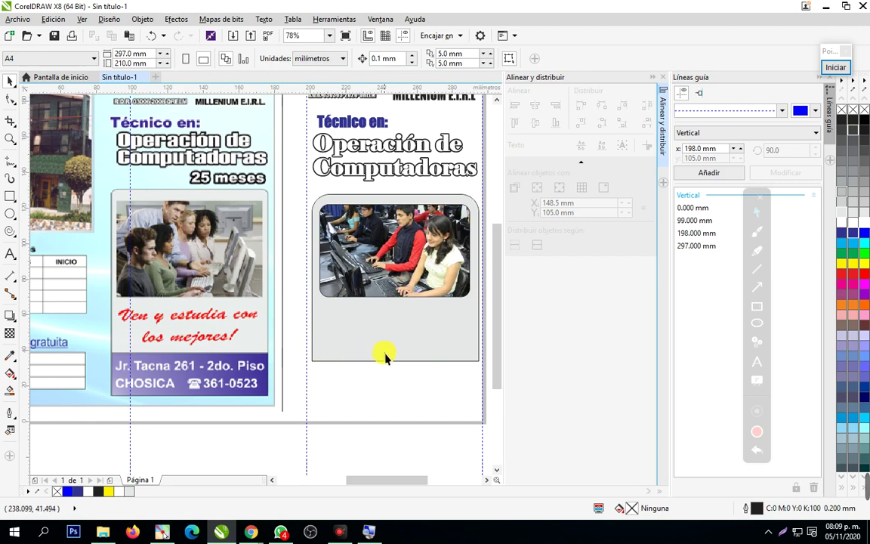
# Draw a rectangle about 95 by 27 mm directly below the grey panel for the address block
pyautogui.click(9, 196)
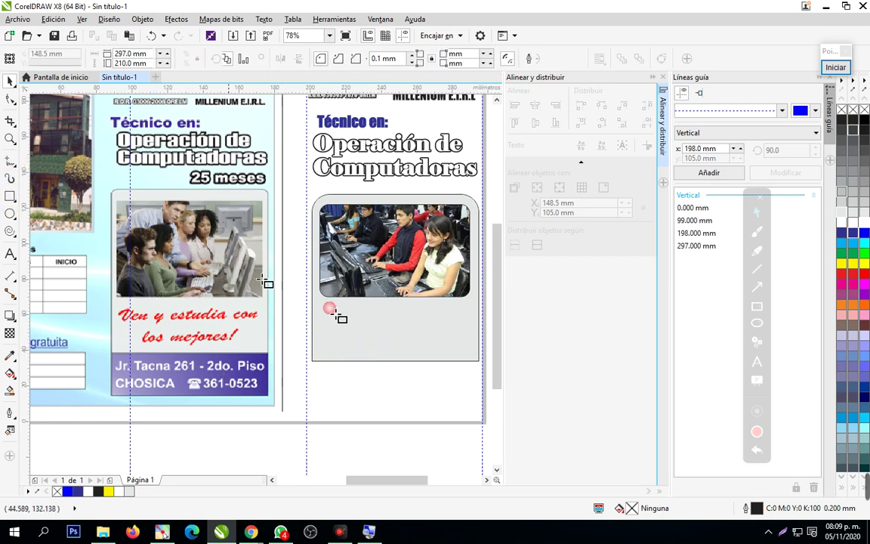
pyautogui.moveTo(310, 362); pyautogui.dragTo(482, 394)
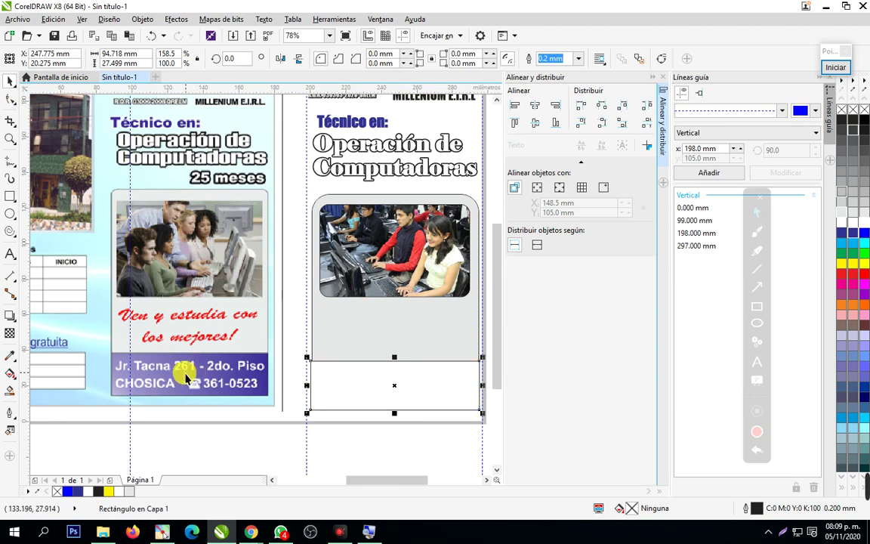
pyautogui.click(321, 452)
pyautogui.click(307, 398)
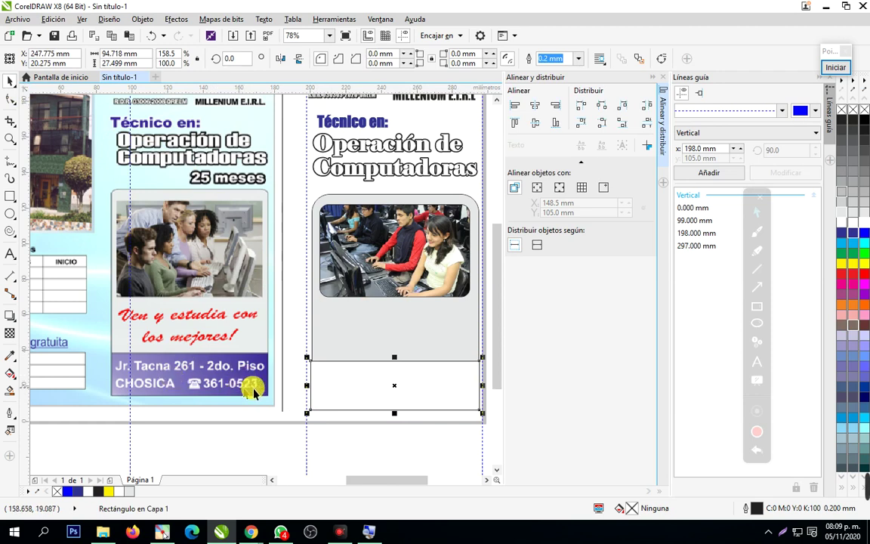
pyautogui.click(336, 438)
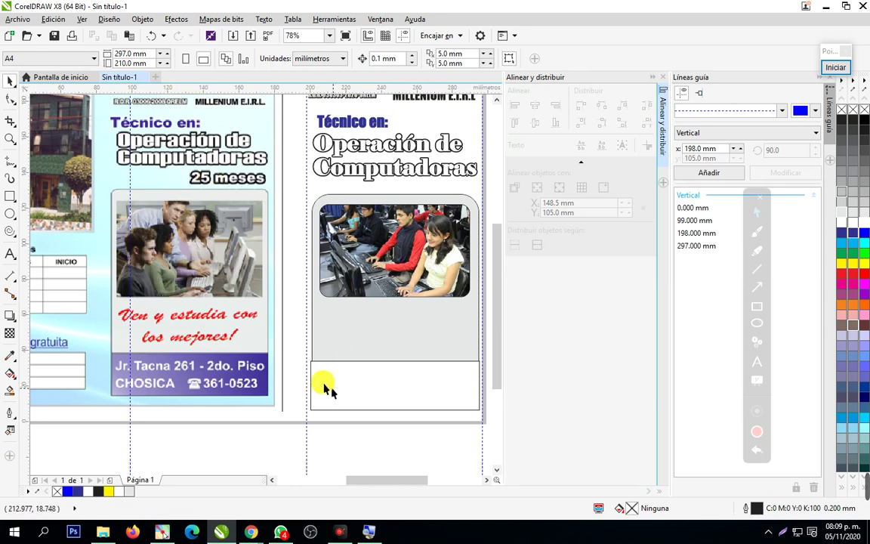
# Close the align and distribute docker and narrow the address rectangle from its left side to about 94 mm wide
pyautogui.click(496, 99)
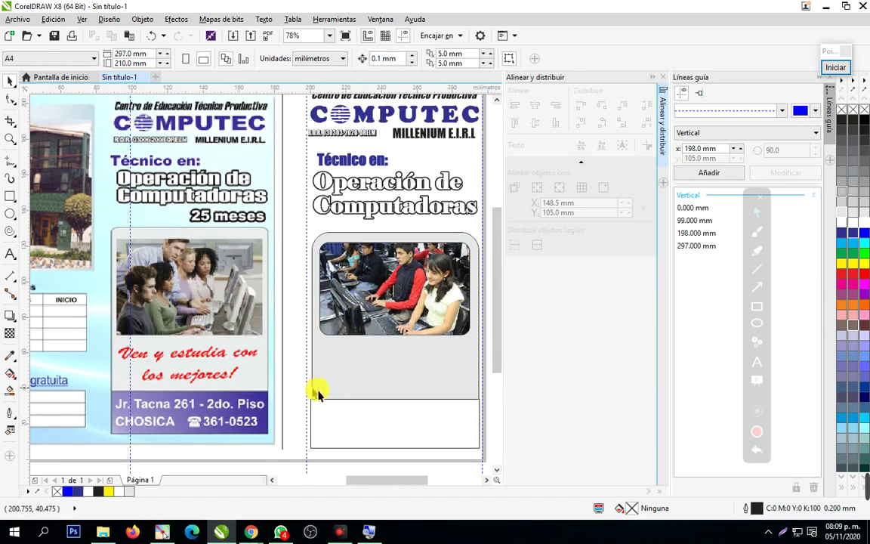
pyautogui.click(351, 420)
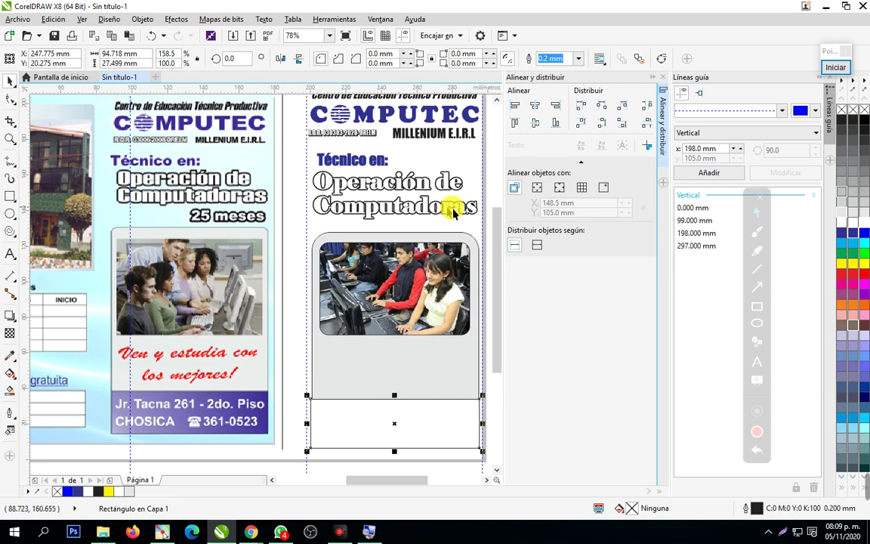
pyautogui.click(662, 80)
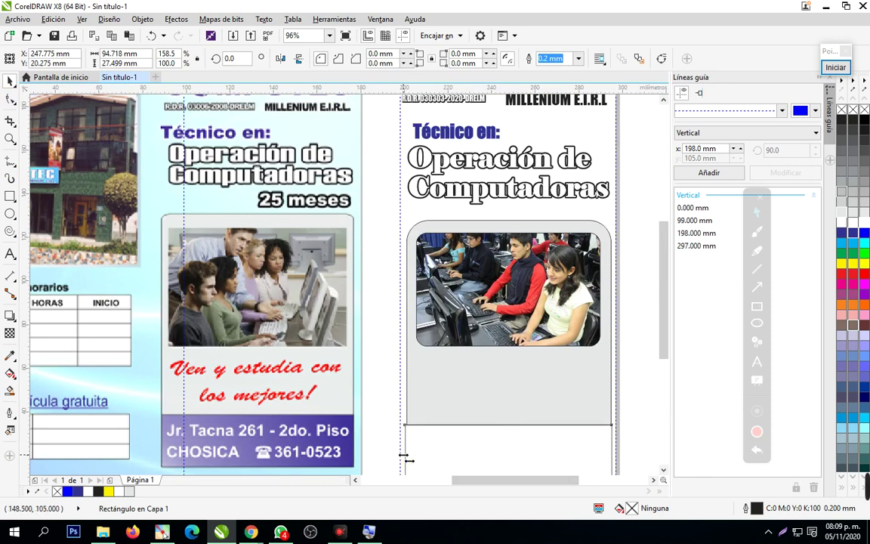
pyautogui.moveTo(405, 457); pyautogui.dragTo(404, 457)
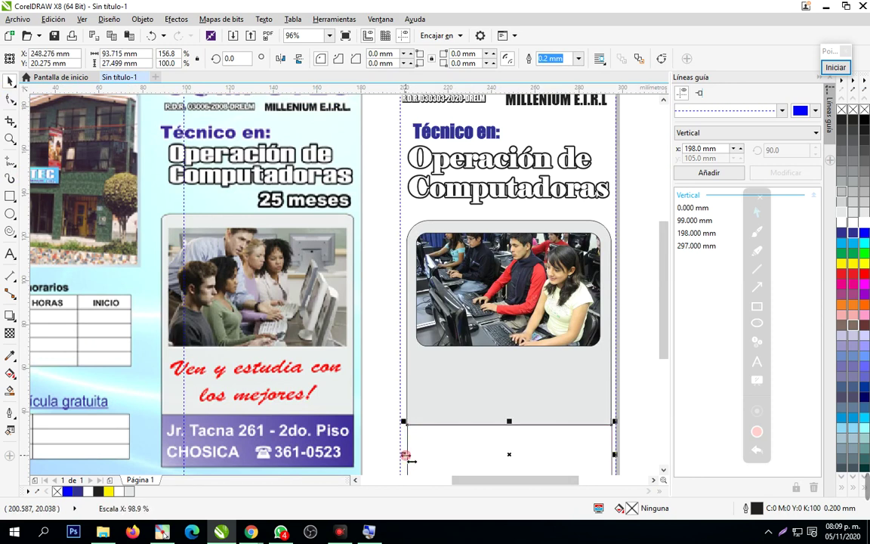
pyautogui.click(405, 400)
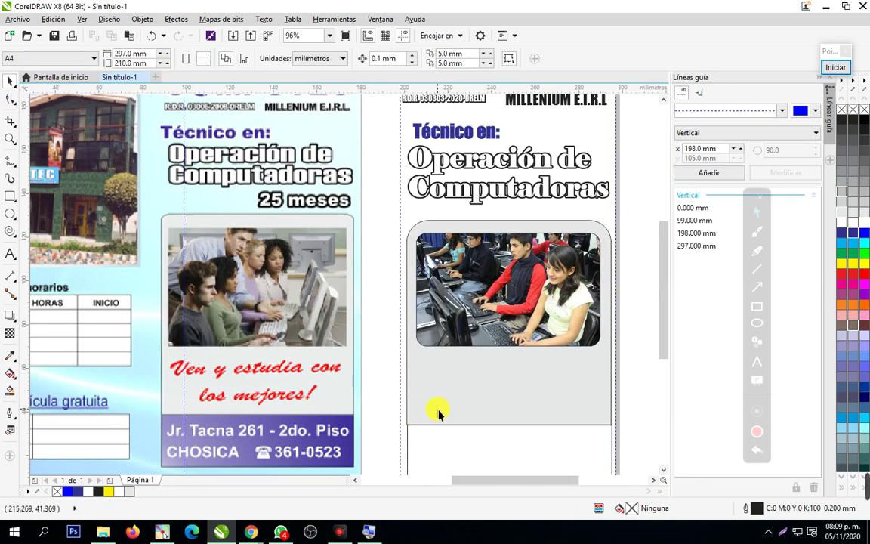
# Align the left edges of the grey panel and the address rectangle below it
pyautogui.click(439, 411)
pyautogui.keyDown('shift'); pyautogui.click(437, 445); pyautogui.keyUp('shift')
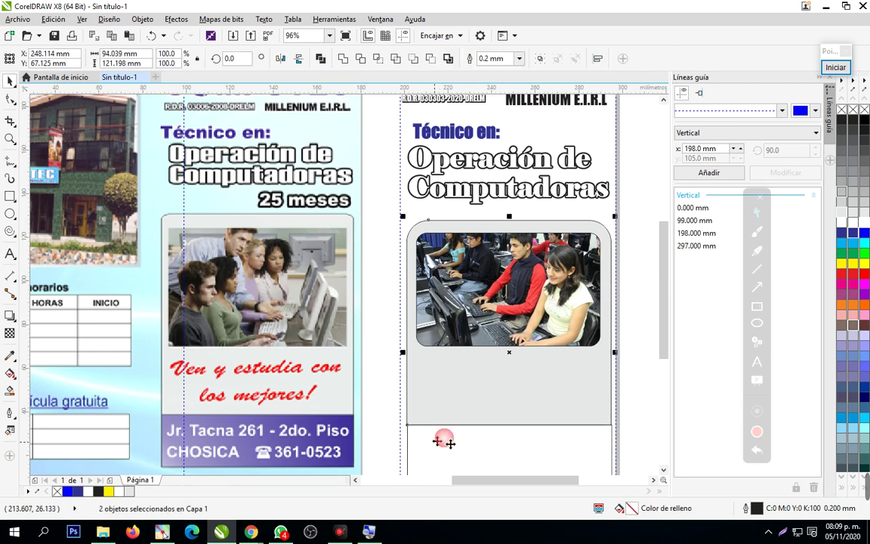
pyautogui.click(144, 19)
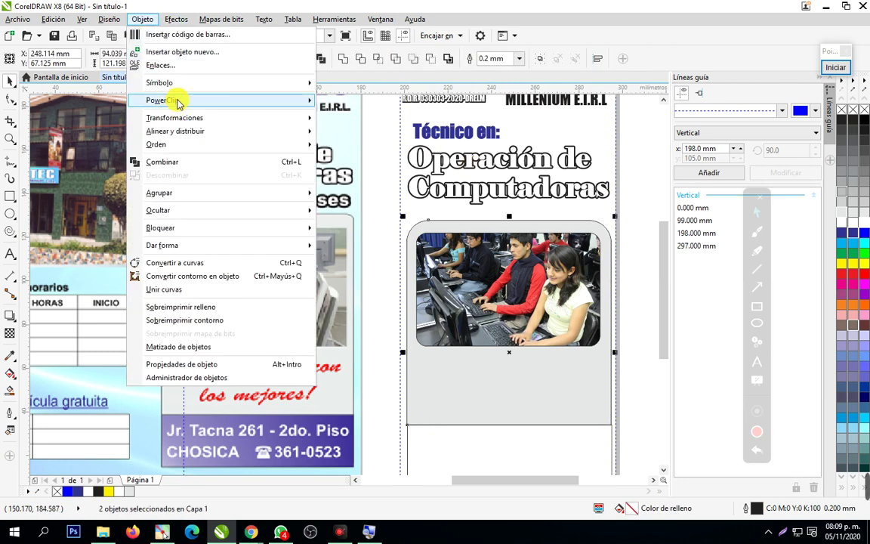
pyautogui.moveTo(179, 130)
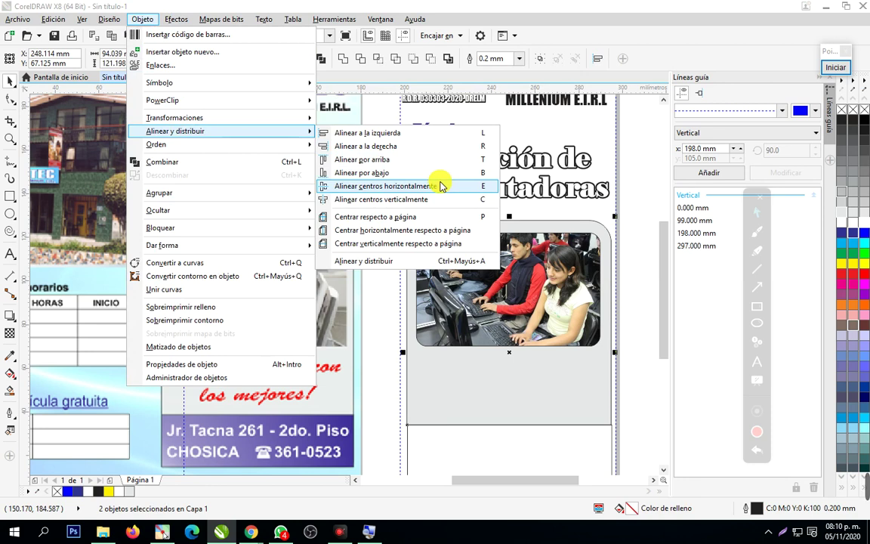
pyautogui.click(415, 133)
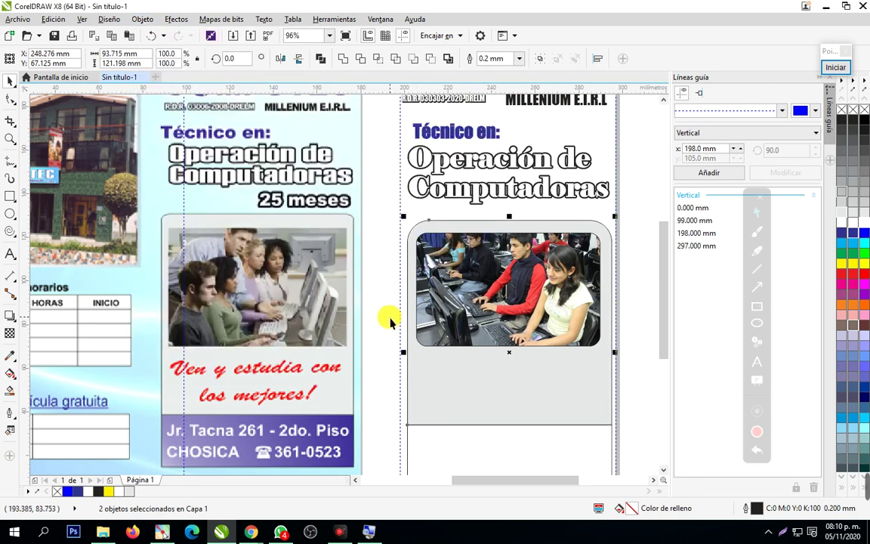
# Crop the finished cover panel off the right side of the reference image, keeping its inner panels
pyautogui.click(386, 319)
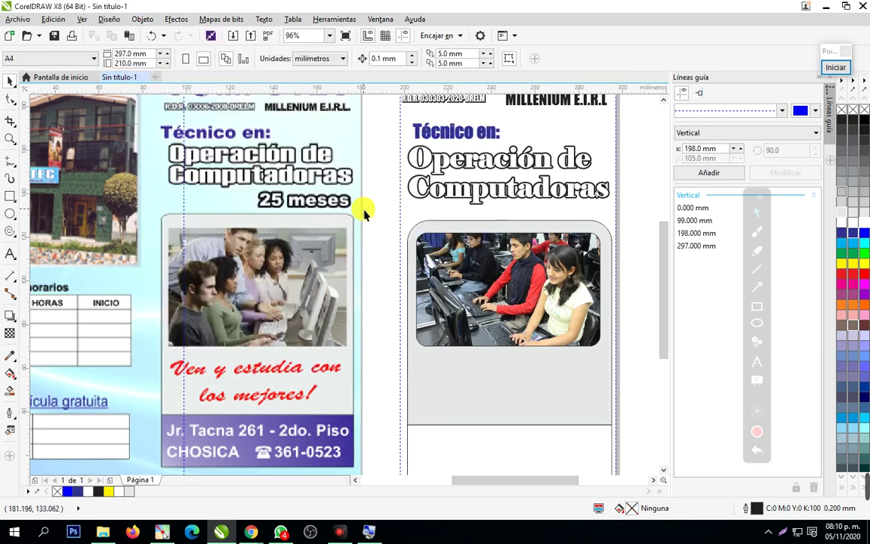
pyautogui.click(12, 137)
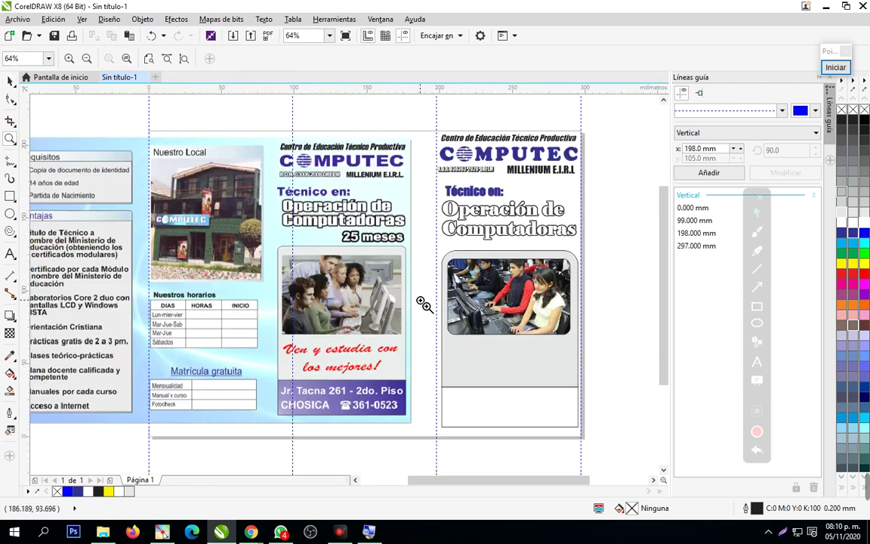
pyautogui.rightClick(400, 291)
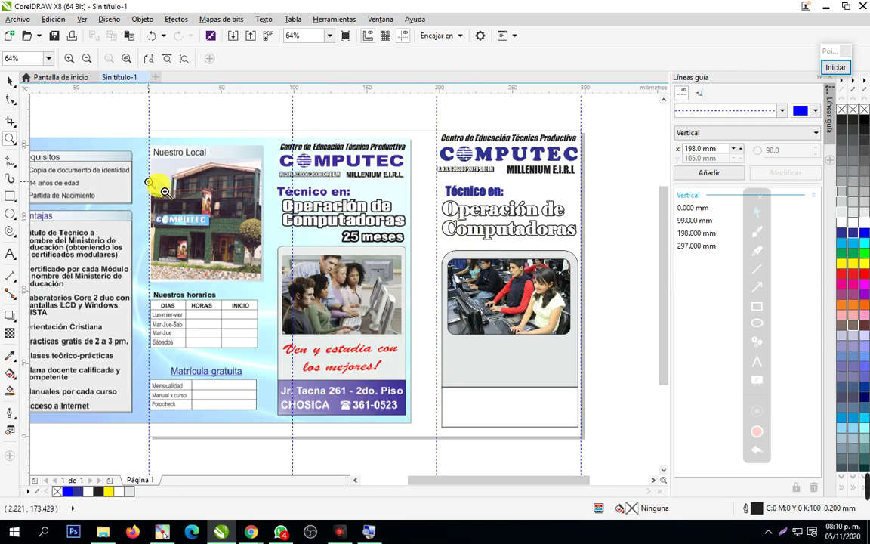
pyautogui.click(10, 81)
pyautogui.click(215, 194)
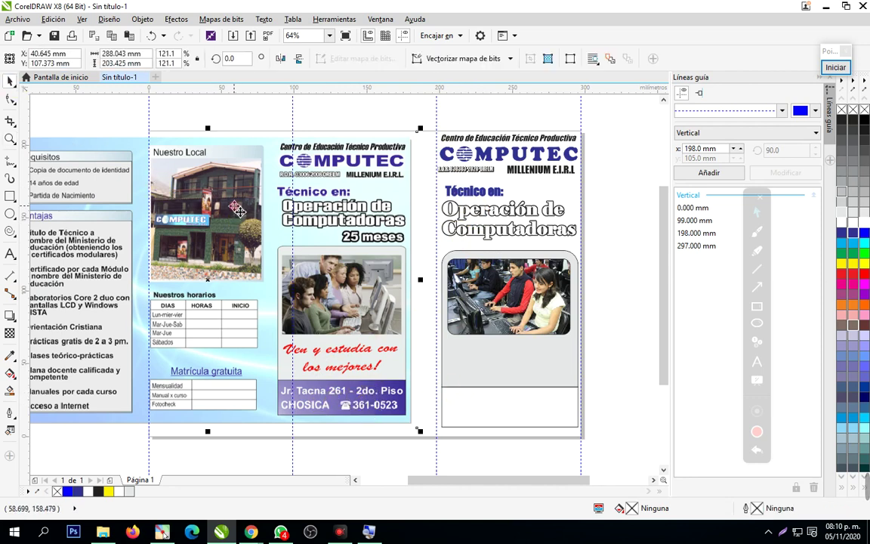
pyautogui.click(11, 102)
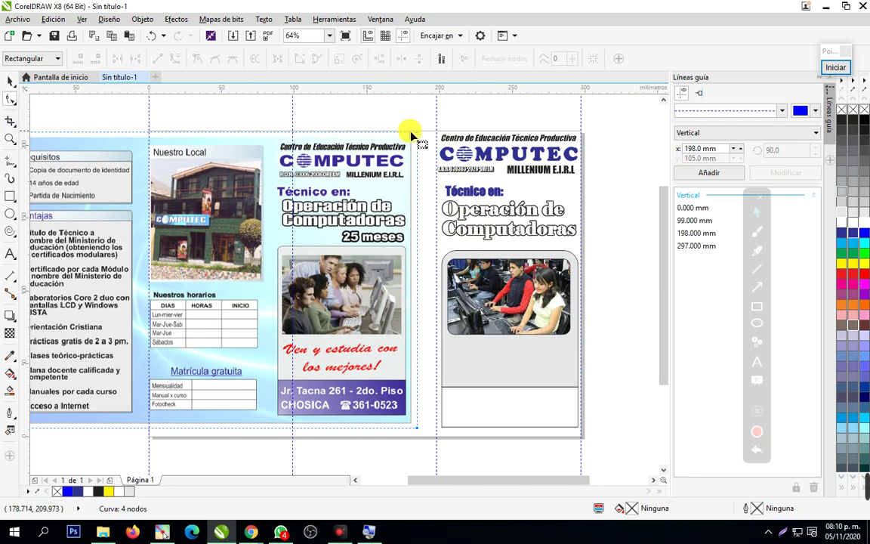
pyautogui.moveTo(414, 136); pyautogui.dragTo(280, 135)
pyautogui.moveTo(416, 428); pyautogui.dragTo(283, 431)
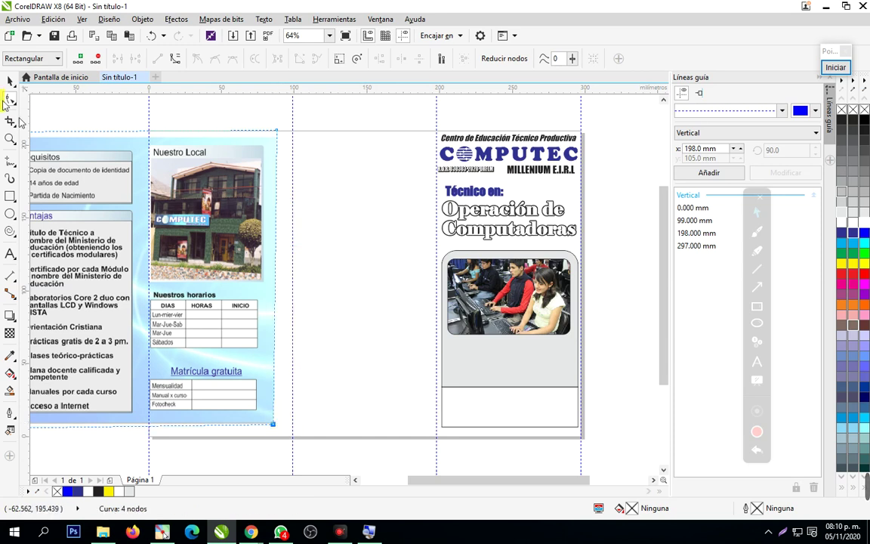
# Move the cropped reference image up to the 99 mm guide and place a copy of it over the blank middle panel
pyautogui.click(10, 81)
pyautogui.moveTo(179, 217); pyautogui.dragTo(195, 219)
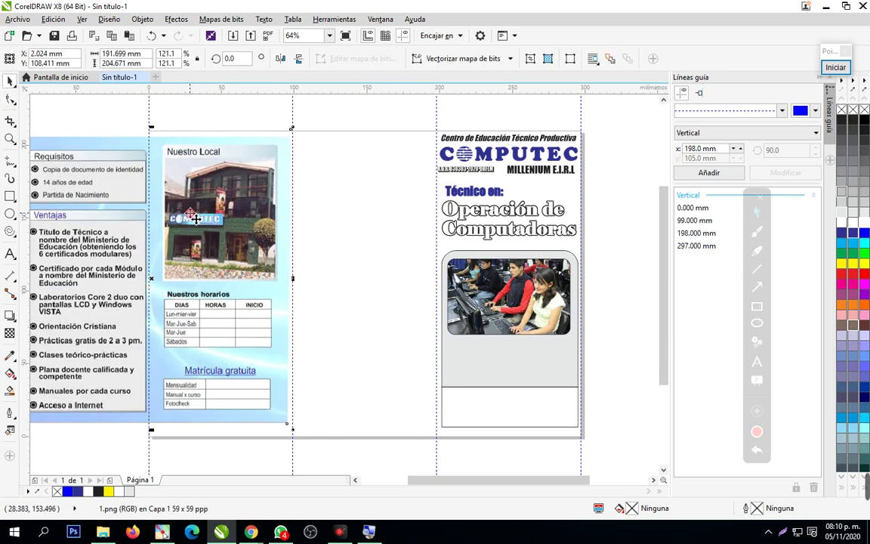
pyautogui.click(10, 139)
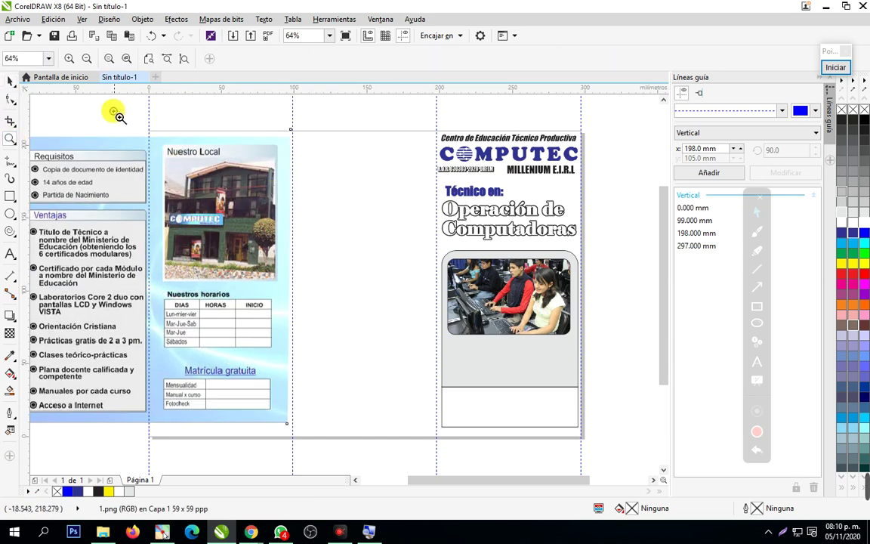
pyautogui.click(474, 443)
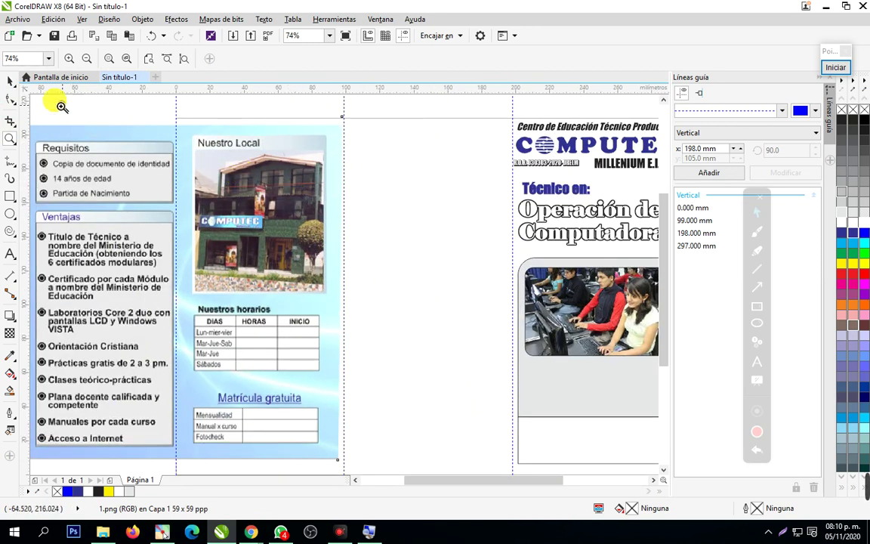
pyautogui.click(10, 81)
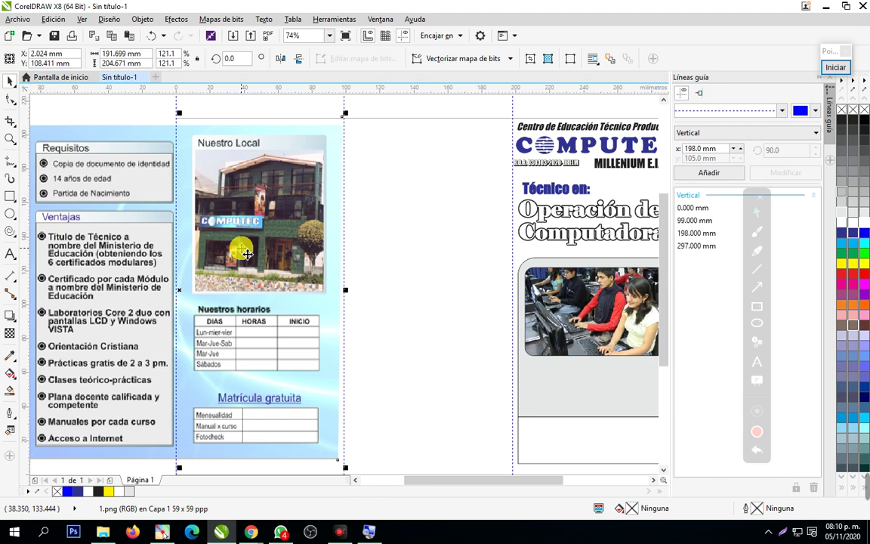
pyautogui.moveTo(239, 247); pyautogui.dragTo(372, 254)
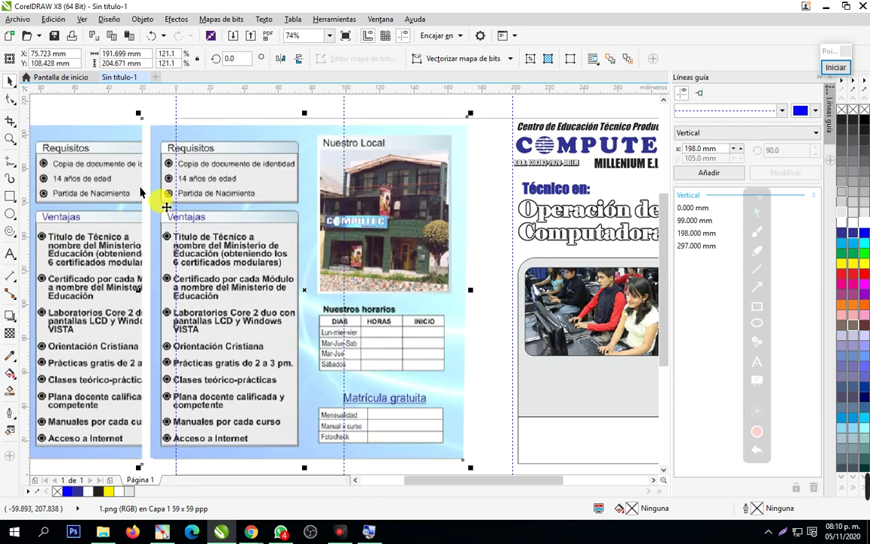
pyautogui.moveTo(166, 205); pyautogui.dragTo(201, 197)
# Crop the copied reference image down to just the building photo, about 77 by 83 mm
pyautogui.click(10, 98)
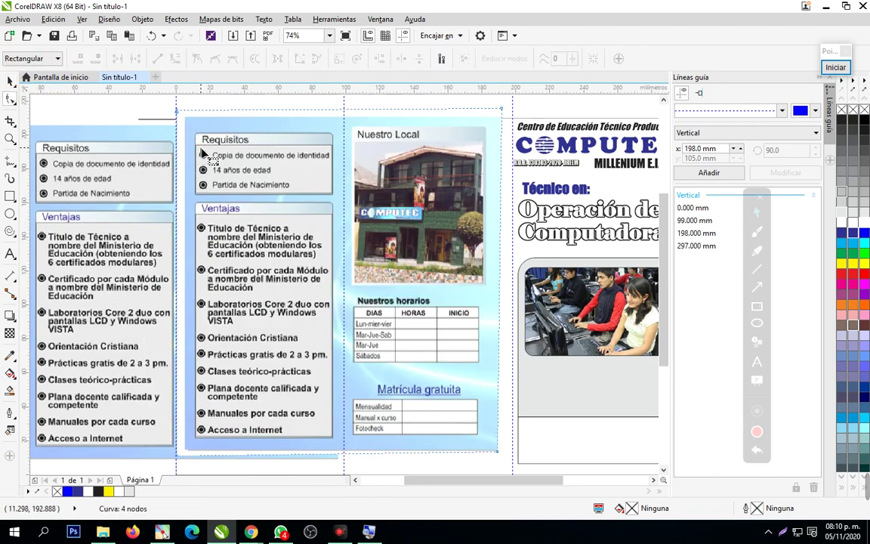
pyautogui.moveTo(178, 111); pyautogui.dragTo(354, 142)
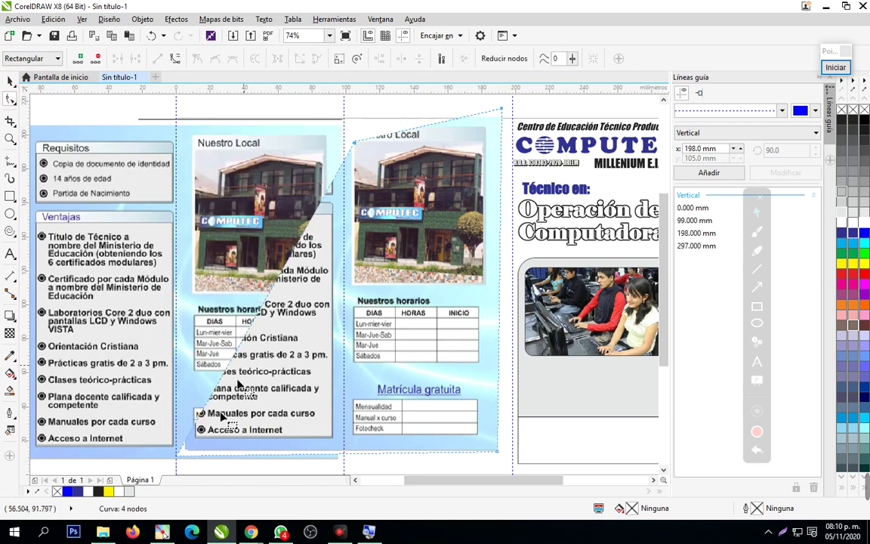
pyautogui.moveTo(178, 455); pyautogui.dragTo(354, 286)
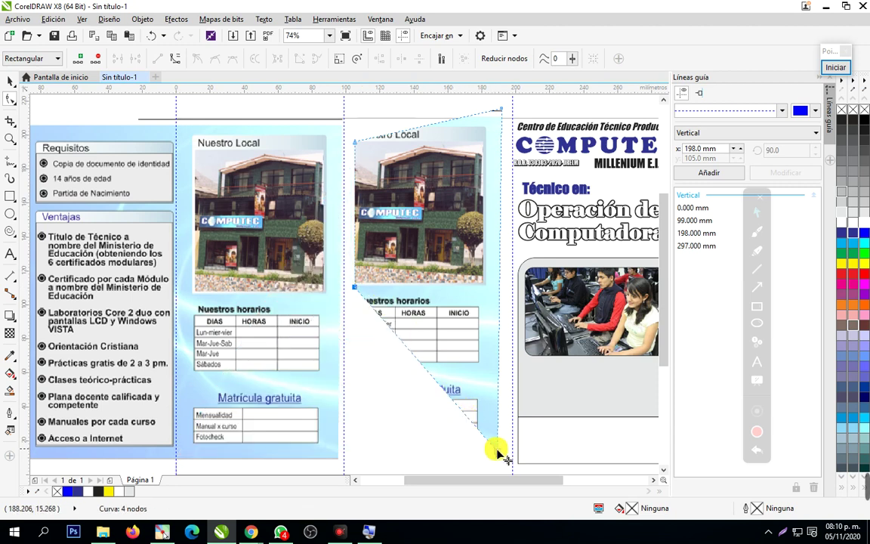
pyautogui.moveTo(498, 453); pyautogui.dragTo(484, 287)
pyautogui.moveTo(356, 287); pyautogui.dragTo(355, 285)
pyautogui.click(484, 292)
pyautogui.click(500, 111)
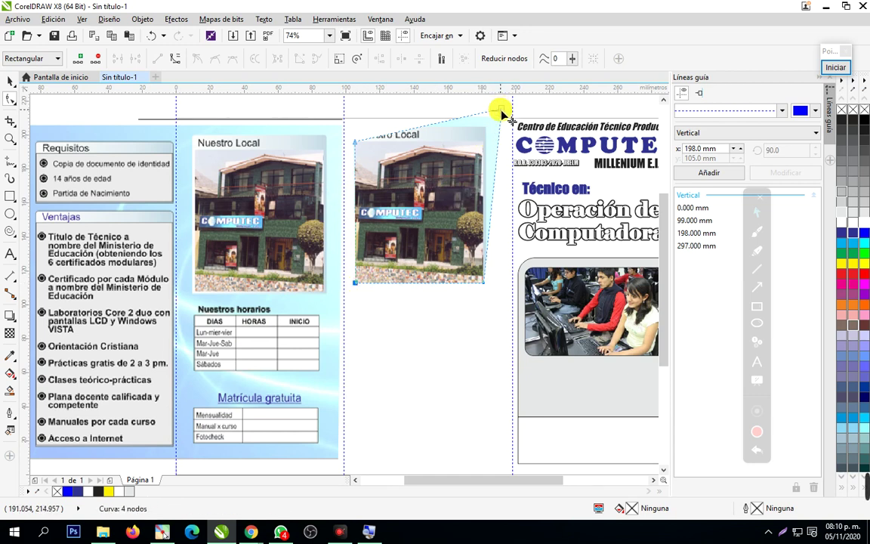
pyautogui.moveTo(501, 112); pyautogui.dragTo(485, 142)
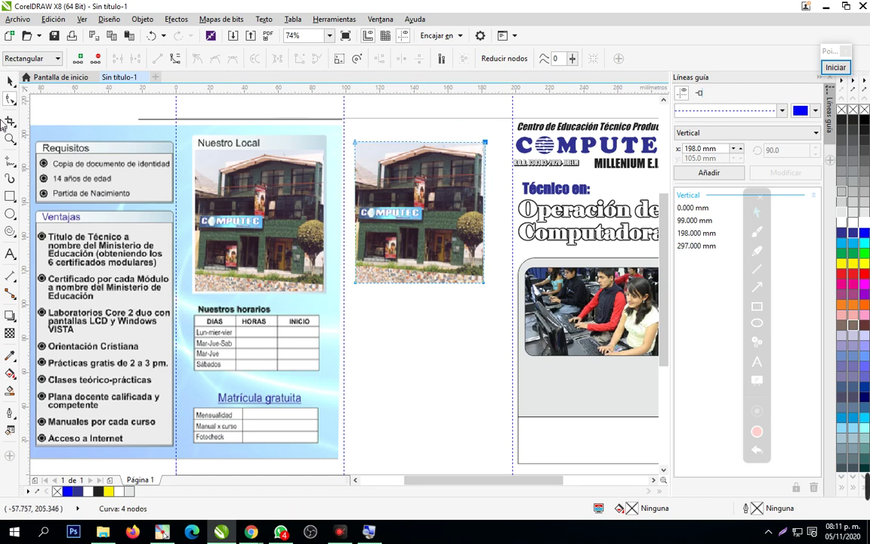
# Move the cropped building photo to the lower part of the middle panel
pyautogui.click(10, 83)
pyautogui.moveTo(429, 244); pyautogui.dragTo(439, 320)
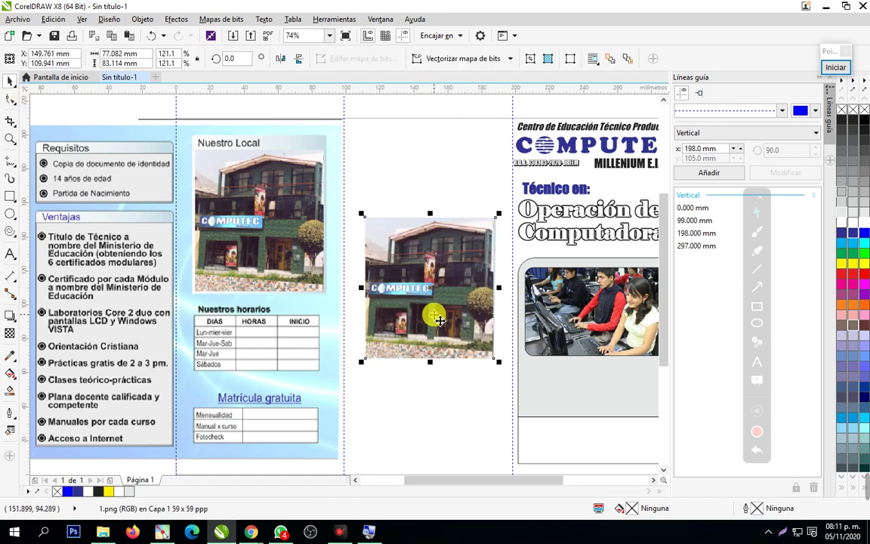
pyautogui.click(411, 188)
pyautogui.moveTo(423, 286); pyautogui.dragTo(423, 376)
pyautogui.click(368, 184)
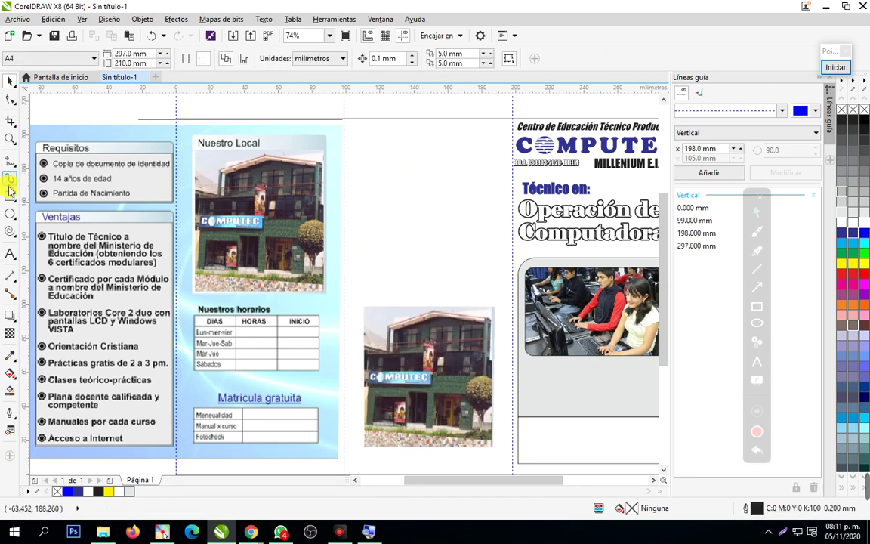
# Draw a frame rectangle about 88 by 85 mm above the building photo in the middle panel
pyautogui.click(10, 196)
pyautogui.moveTo(366, 133)
pyautogui.mouseDown()
pyautogui.moveTo(481, 256)
pyautogui.moveTo(507, 254)
pyautogui.moveTo(505, 267)
pyautogui.mouseUp()
pyautogui.click(11, 81)
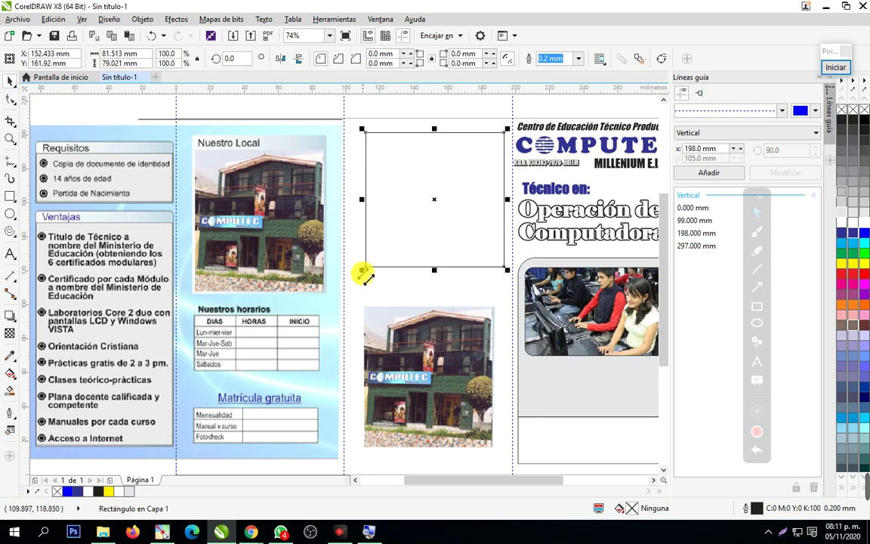
pyautogui.moveTo(363, 270); pyautogui.dragTo(351, 280)
# Enlarge the building photo to about 91 by 98.5 mm and place it just below the frame rectangle
pyautogui.moveTo(392, 341); pyautogui.dragTo(396, 316)
pyautogui.click(411, 326)
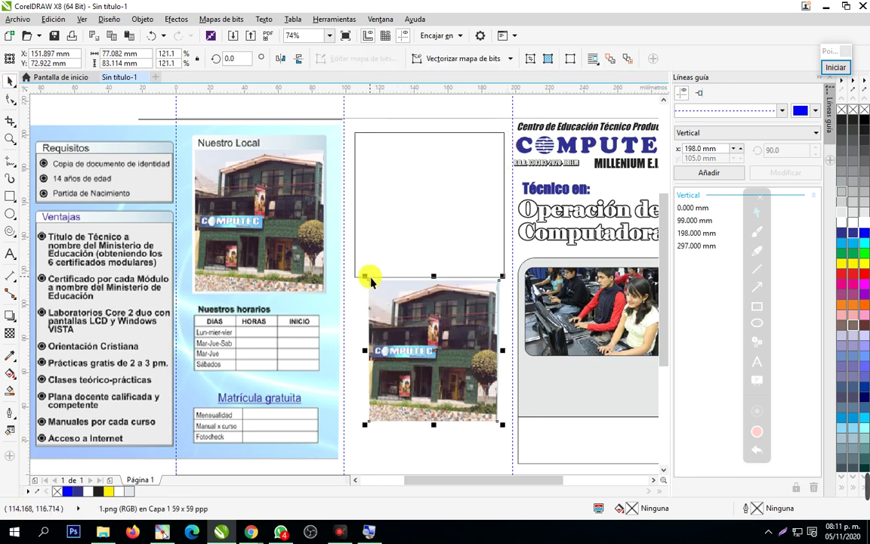
pyautogui.moveTo(367, 278); pyautogui.dragTo(481, 246)
pyautogui.press('Escape')
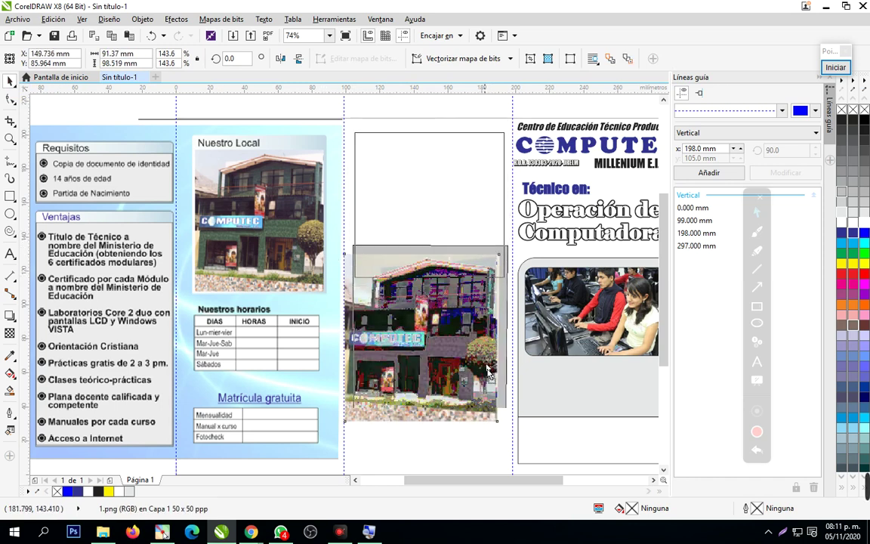
# Give the frame rectangle 5 mm chamfered corners and PowerClip the building photo inside it
pyautogui.click(466, 251)
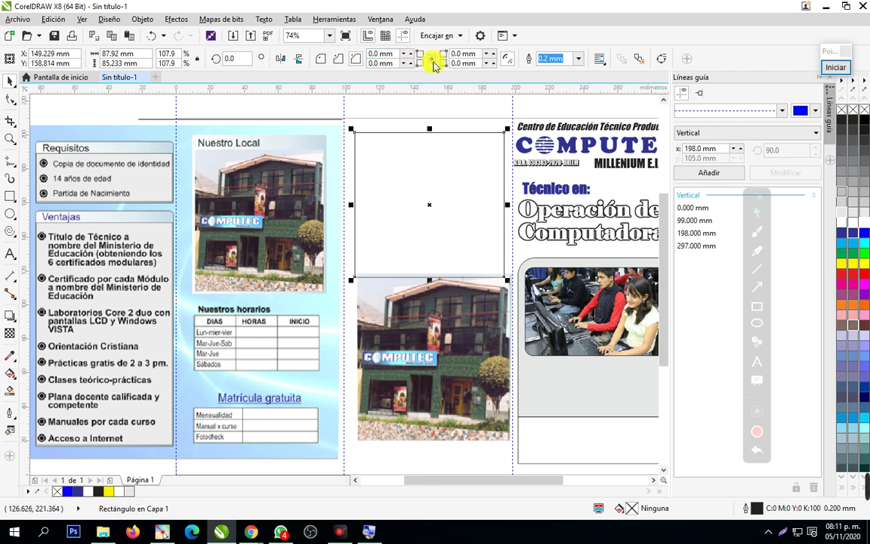
pyautogui.click(327, 60)
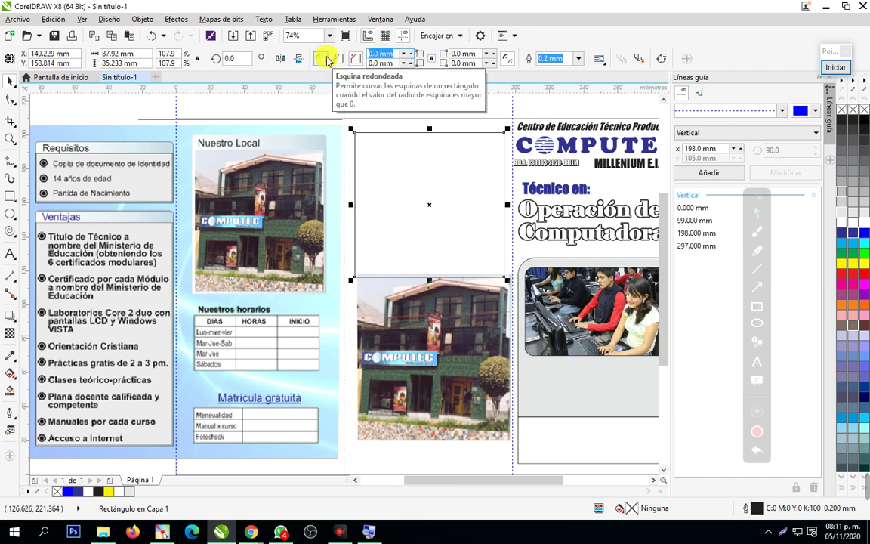
pyautogui.click(401, 287)
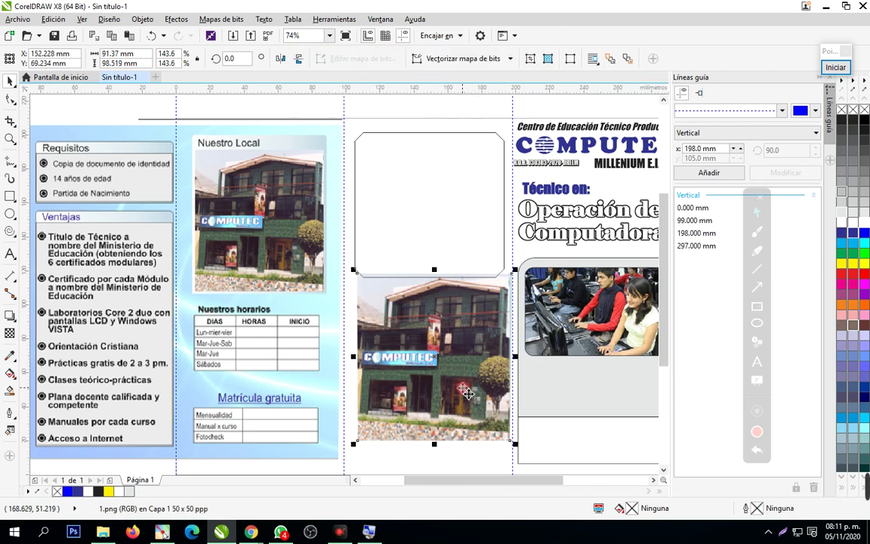
pyautogui.click(144, 22)
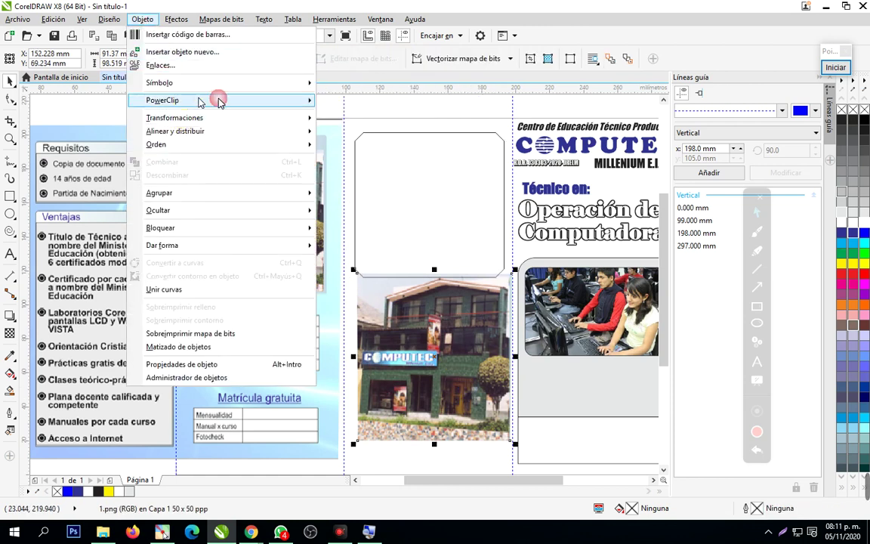
pyautogui.moveTo(214, 101)
pyautogui.click(360, 104)
pyautogui.click(451, 182)
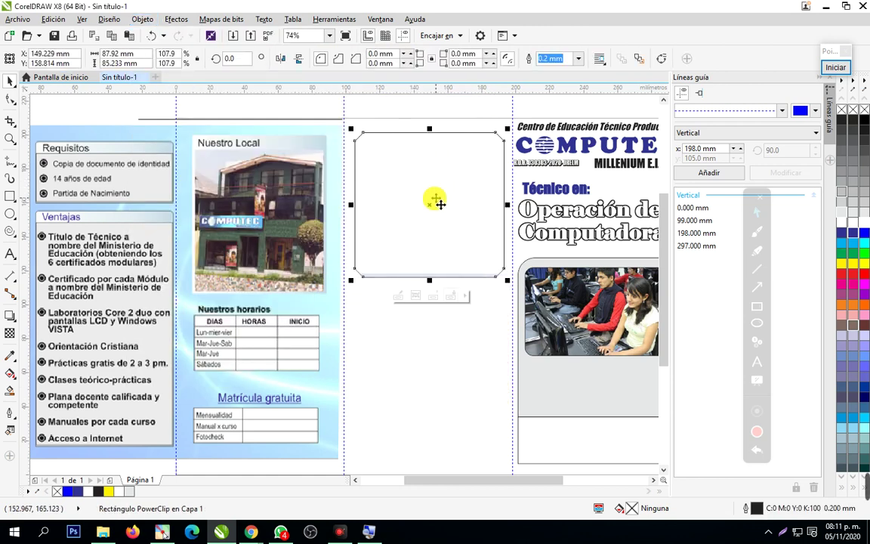
# Lower the frame slightly and edit its PowerClip contents so the building photo fills the frame
pyautogui.moveTo(431, 205); pyautogui.dragTo(436, 238)
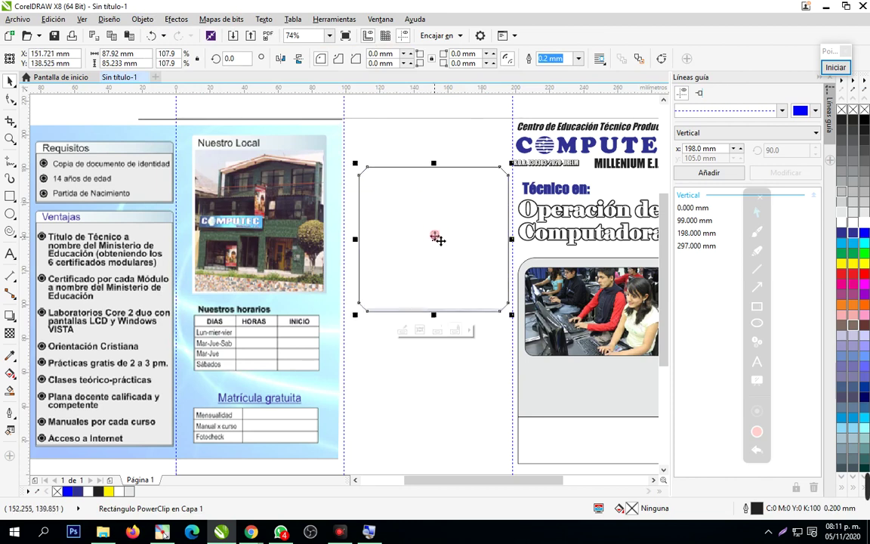
pyautogui.click(143, 19)
pyautogui.moveTo(173, 101)
pyautogui.click(414, 132)
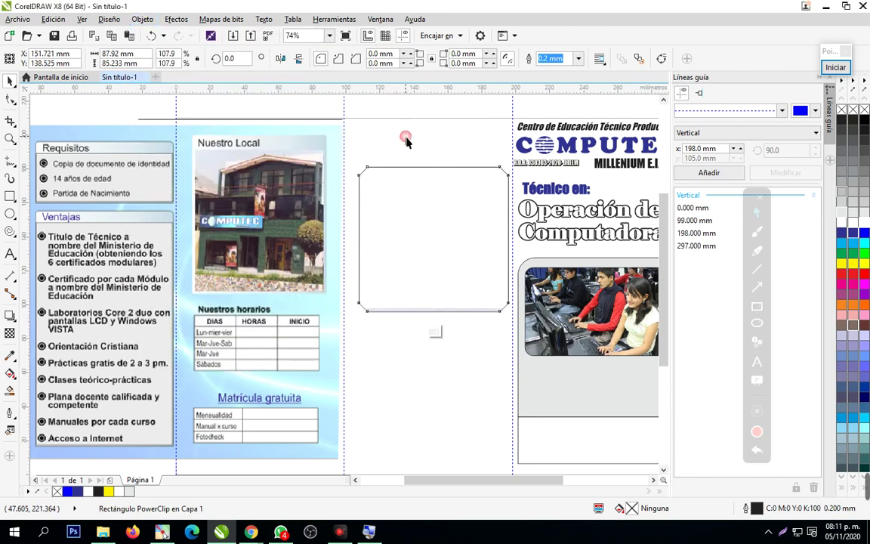
pyautogui.moveTo(463, 261)
pyautogui.mouseDown()
pyautogui.moveTo(466, 254)
pyautogui.moveTo(464, 262)
pyautogui.mouseUp()
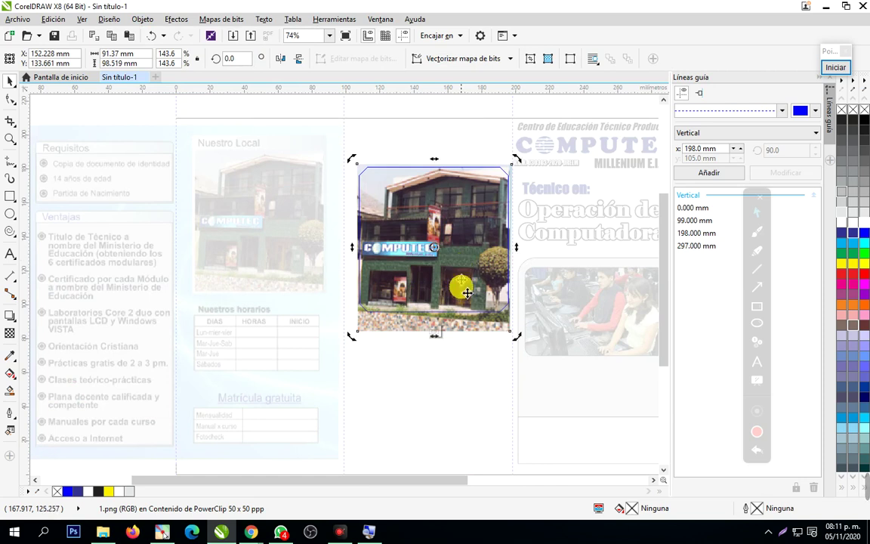
pyautogui.click(144, 19)
pyautogui.moveTo(188, 100)
pyautogui.click(381, 147)
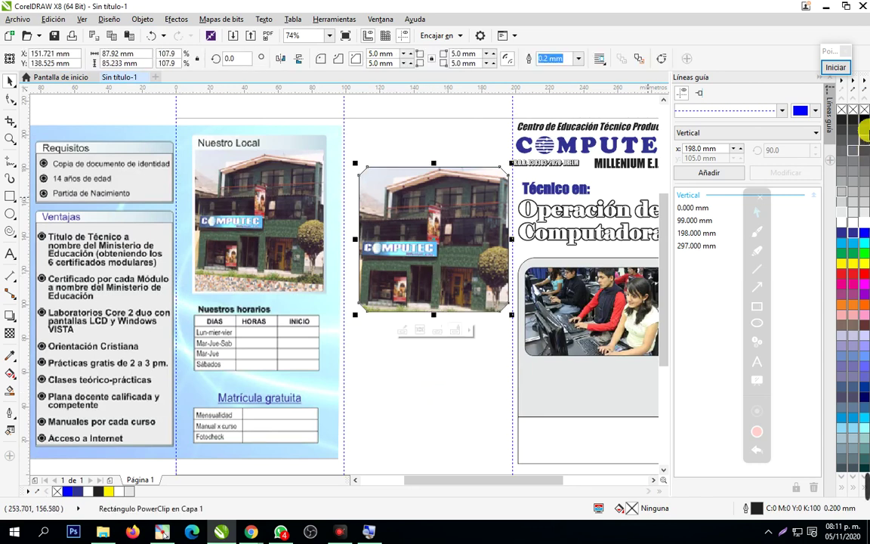
# Remove the frame's outline and position the framed building photo in the upper part of the middle panel
pyautogui.moveTo(410, 249); pyautogui.dragTo(402, 219)
pyautogui.click(444, 330)
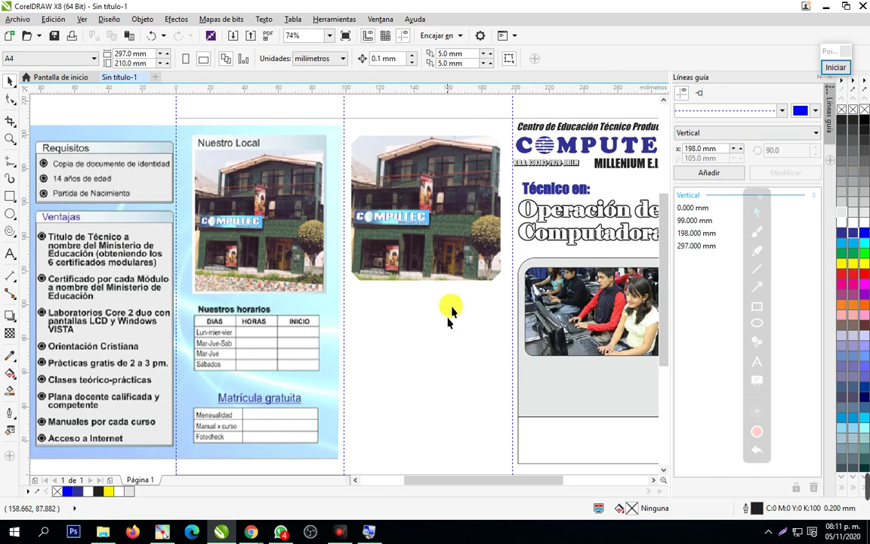
pyautogui.moveTo(364, 203); pyautogui.dragTo(364, 218)
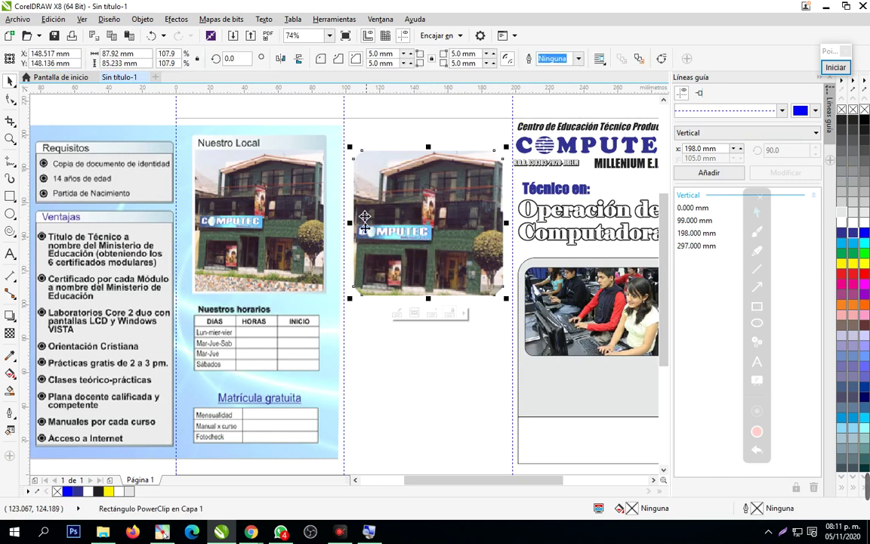
pyautogui.click(446, 323)
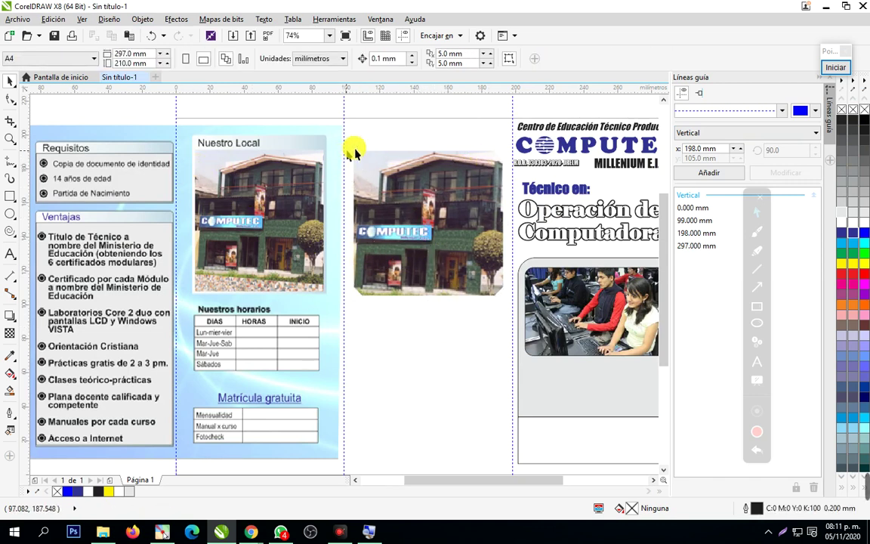
pyautogui.moveTo(398, 202); pyautogui.dragTo(399, 190)
pyautogui.click(400, 296)
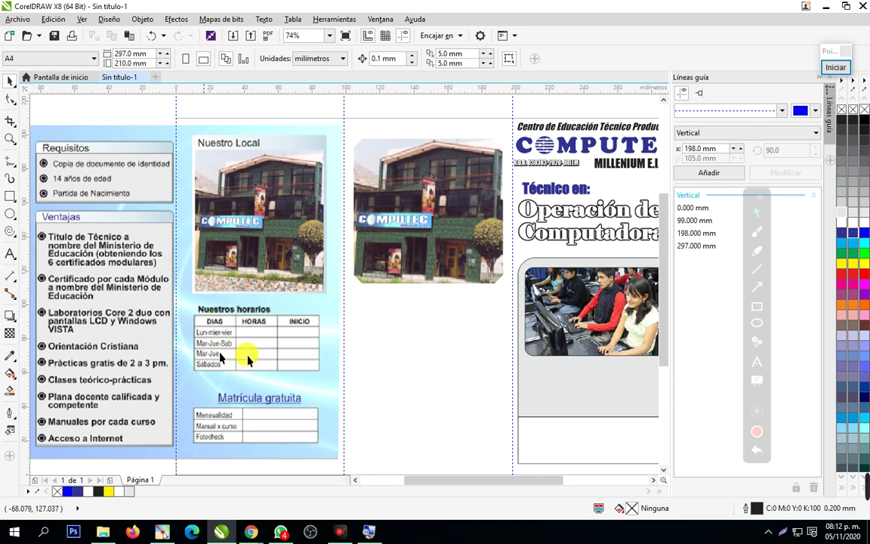
pyautogui.click(757, 305)
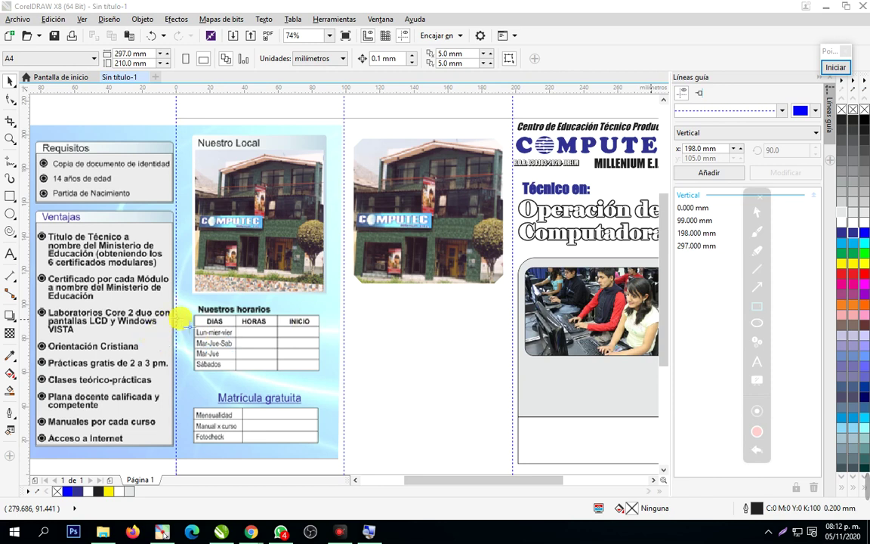
pyautogui.moveTo(185, 312)
pyautogui.mouseDown()
pyautogui.moveTo(249, 326)
pyautogui.moveTo(274, 373)
pyautogui.moveTo(333, 383)
pyautogui.mouseUp()
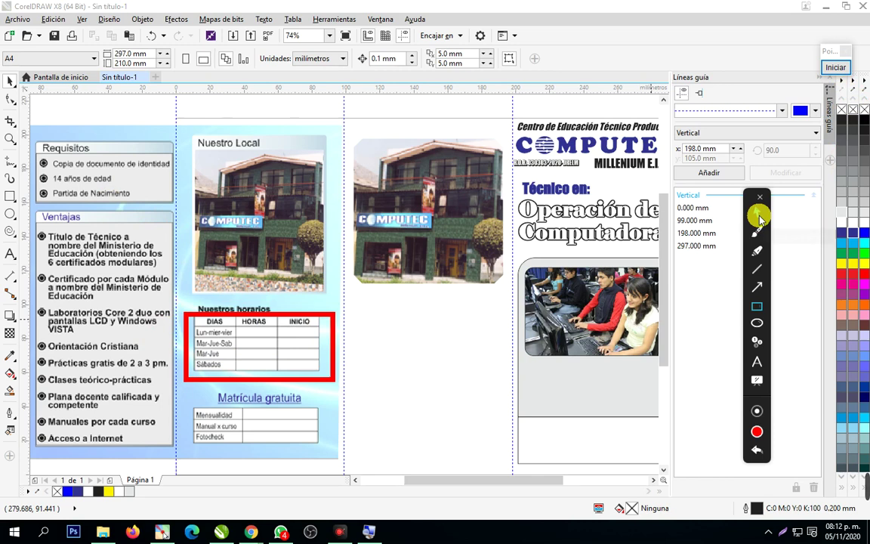
pyautogui.click(756, 449)
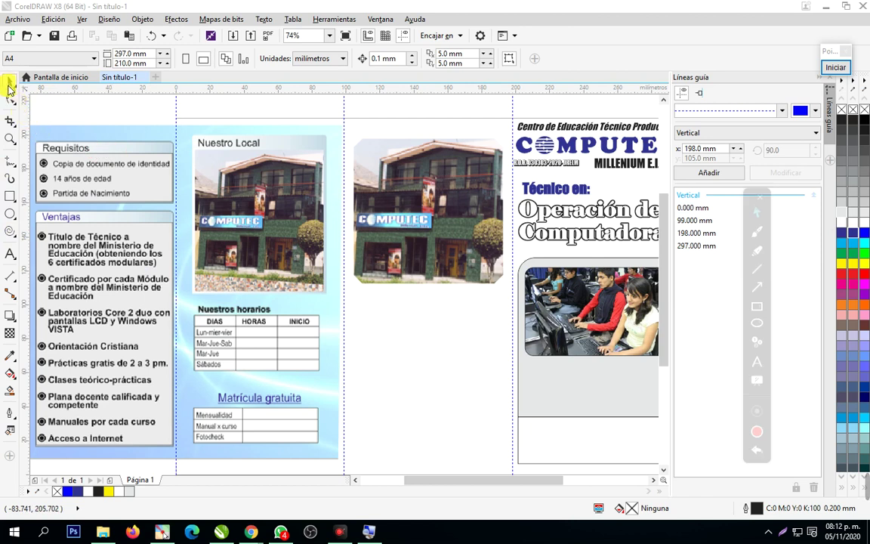
# Try drawing a graph paper grid with 4 columns and 5 rows below the framed building photo, and undo it
pyautogui.click(9, 234)
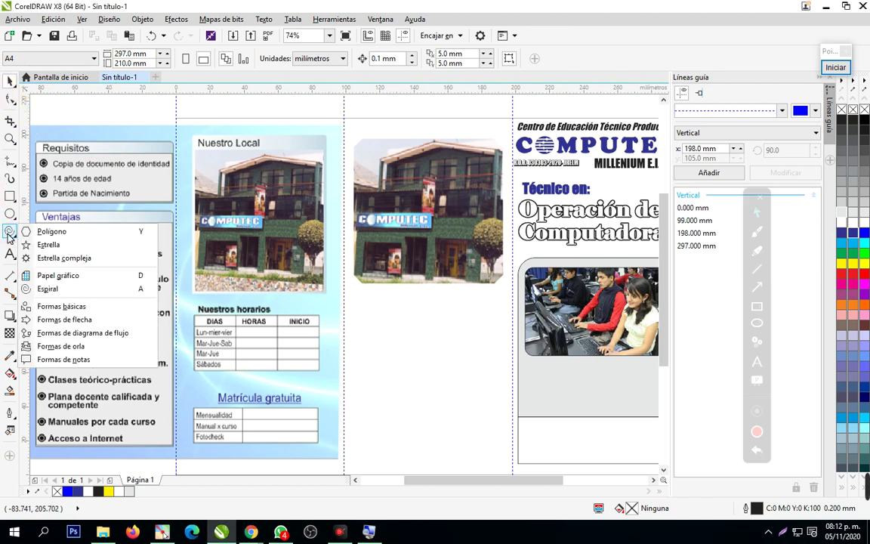
pyautogui.click(60, 275)
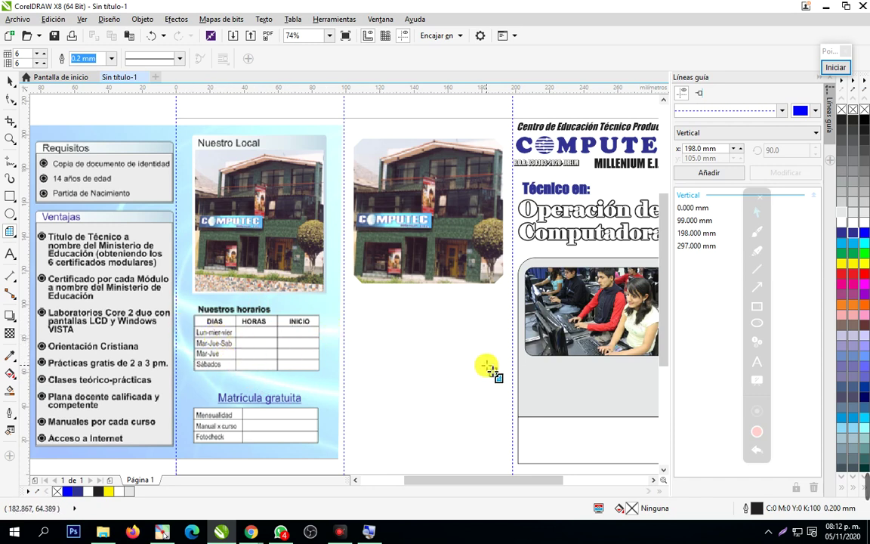
pyautogui.click(22, 62)
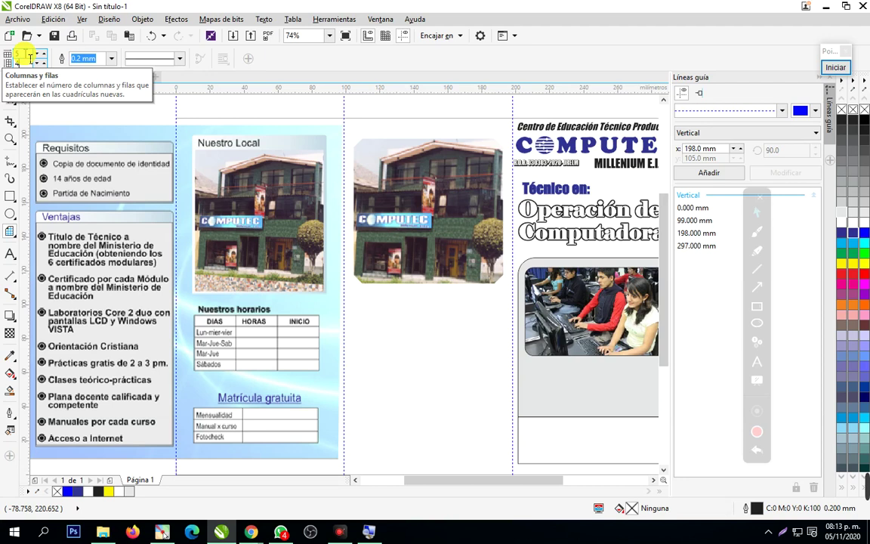
pyautogui.doubleClick(28, 56)
pyautogui.write('4')
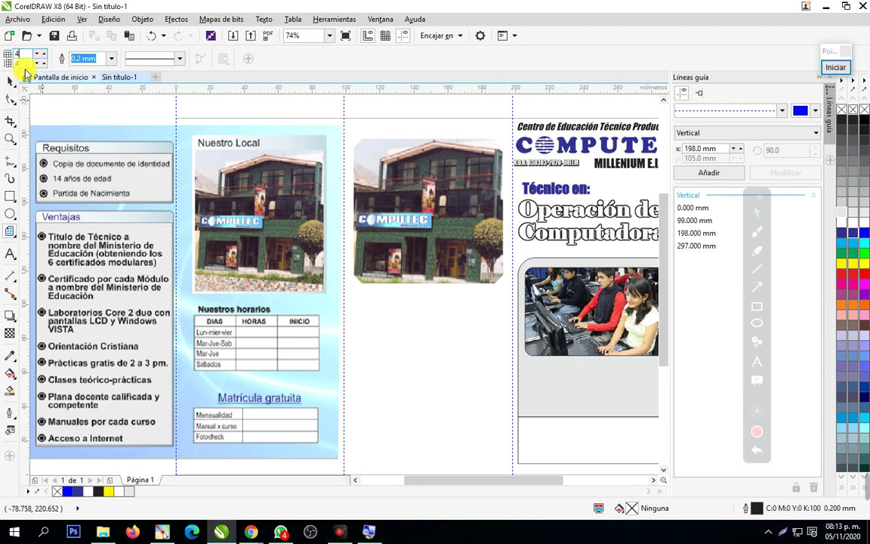
pyautogui.press('Tab')
pyautogui.write('5')
pyautogui.moveTo(353, 316); pyautogui.dragTo(435, 374)
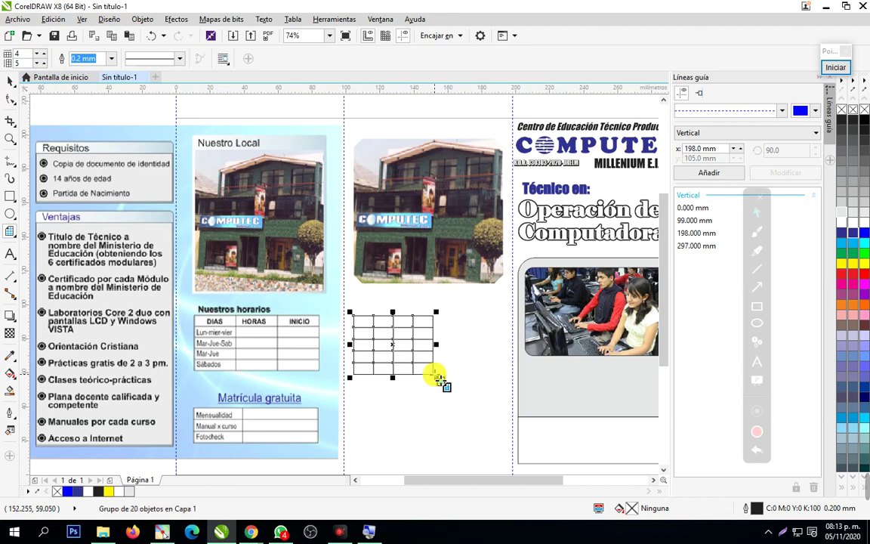
pyautogui.hotkey('ctrl', 'z')
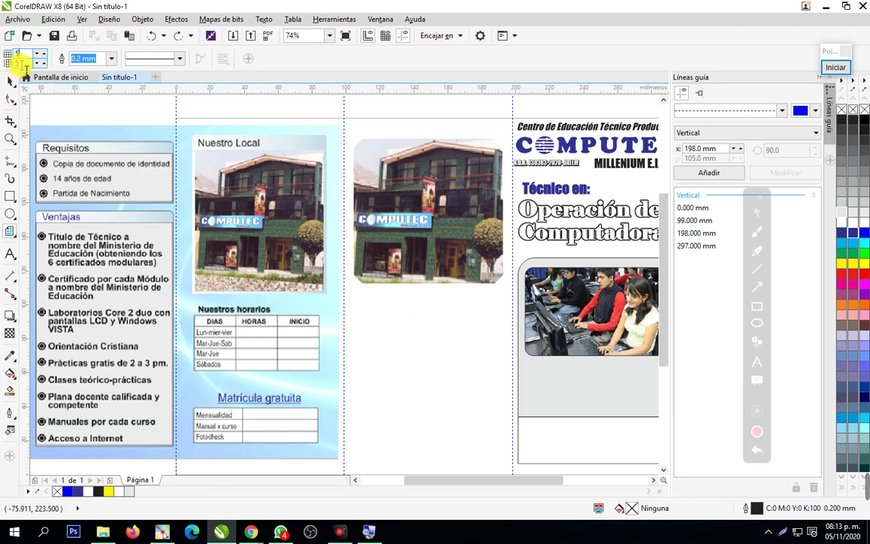
# Try further graph paper grids below the building photo, including one with 5 columns and 3 rows, undoing each
pyautogui.moveTo(358, 307); pyautogui.dragTo(456, 371)
pyautogui.hotkey('ctrl', 'z')
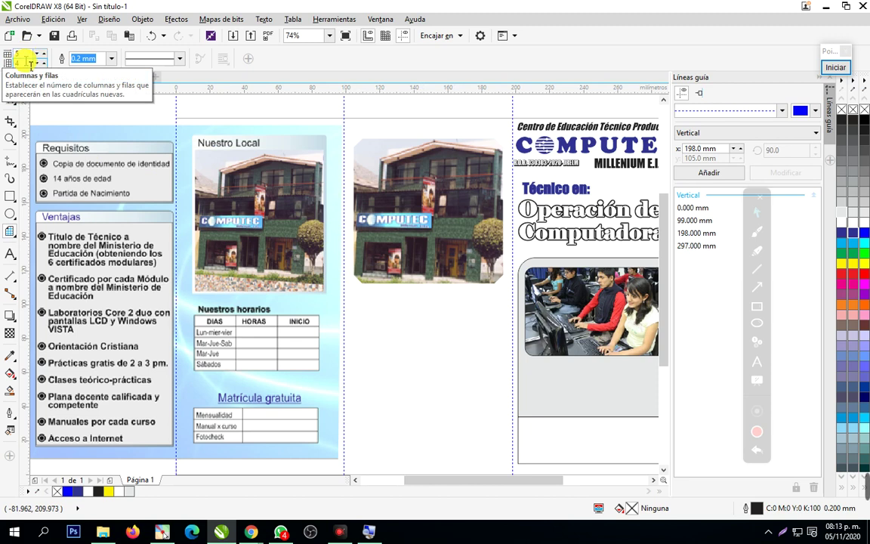
pyautogui.click(8, 80)
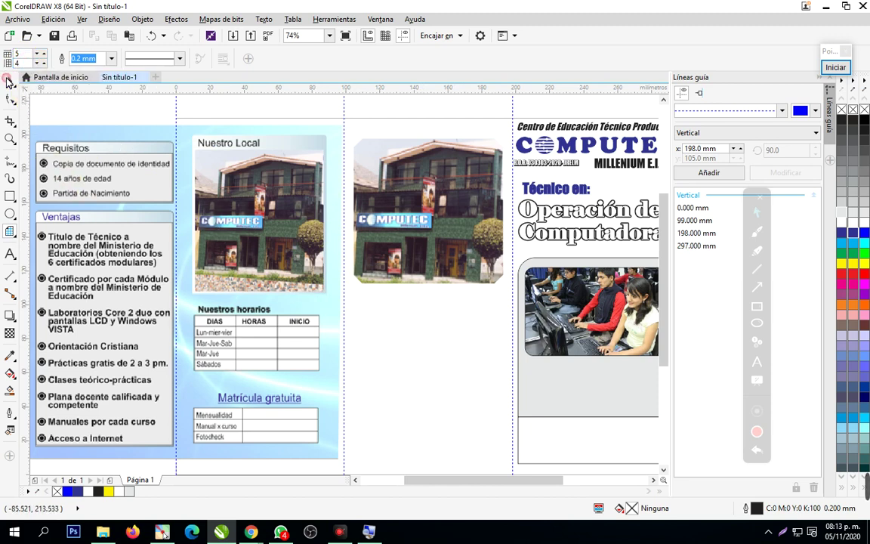
pyautogui.click(9, 232)
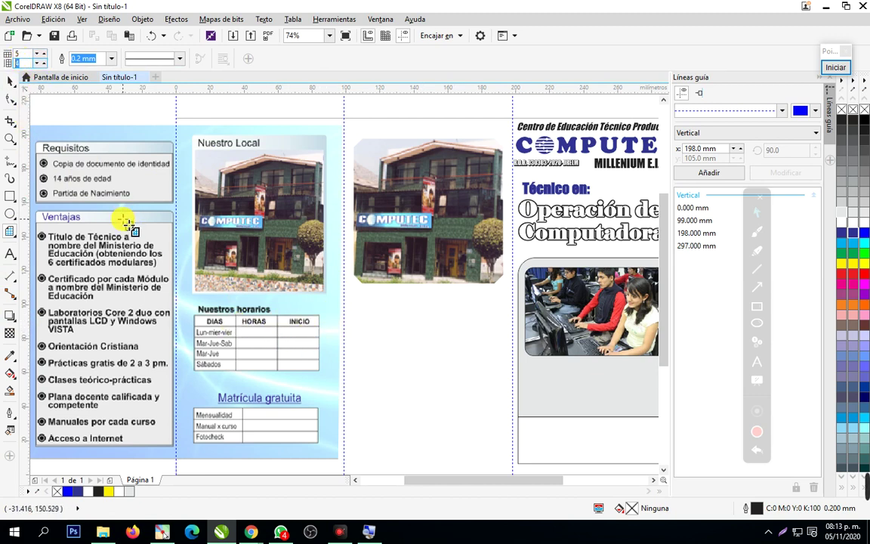
pyautogui.moveTo(333, 313); pyautogui.dragTo(391, 355)
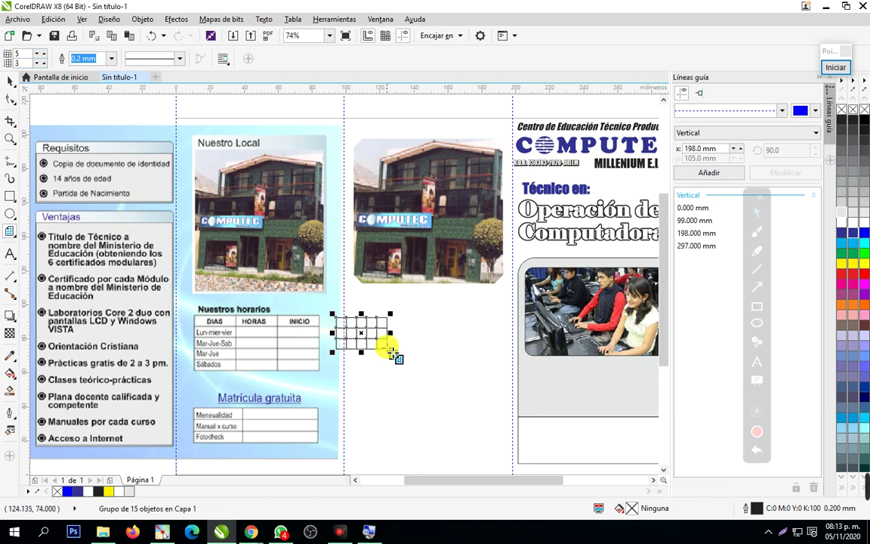
pyautogui.hotkey('ctrl', 'z')
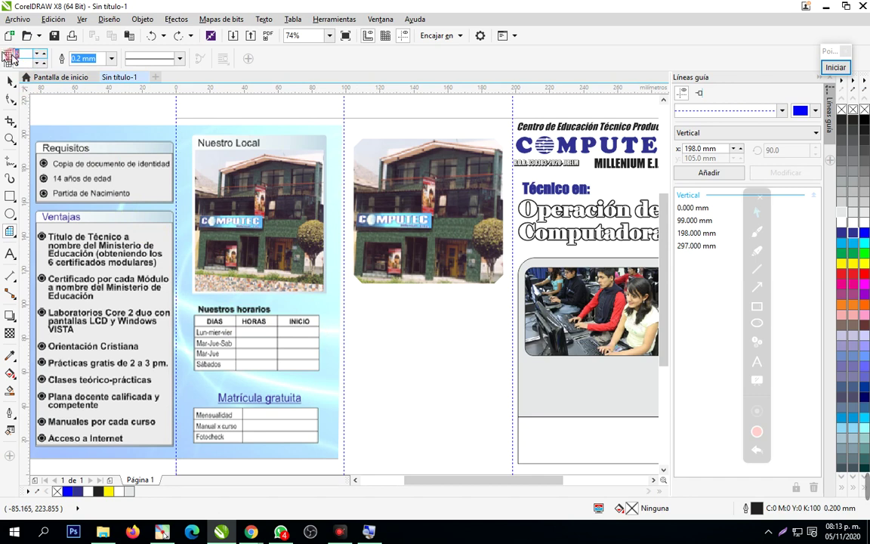
# Draw a graph paper grid of 3 columns and 5 rows, about 74 by 41 mm, below the building photo
pyautogui.write('3')
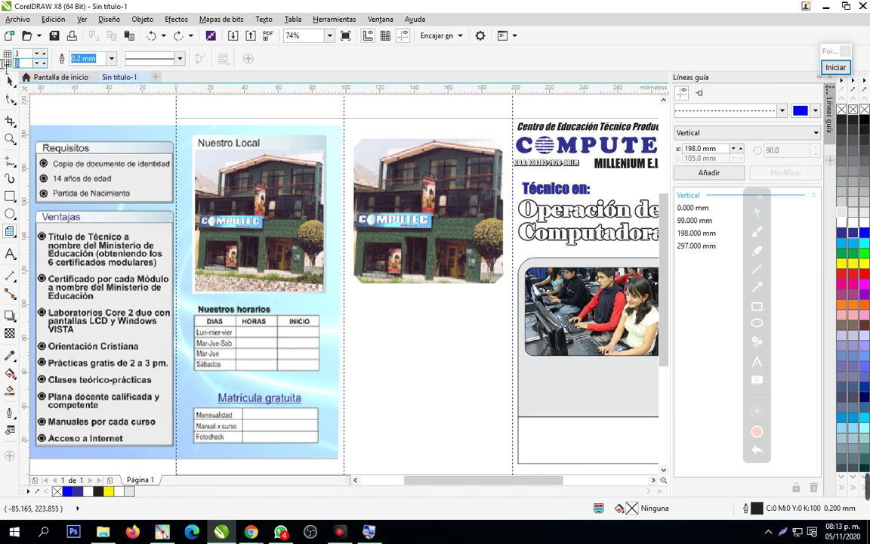
pyautogui.write('5')
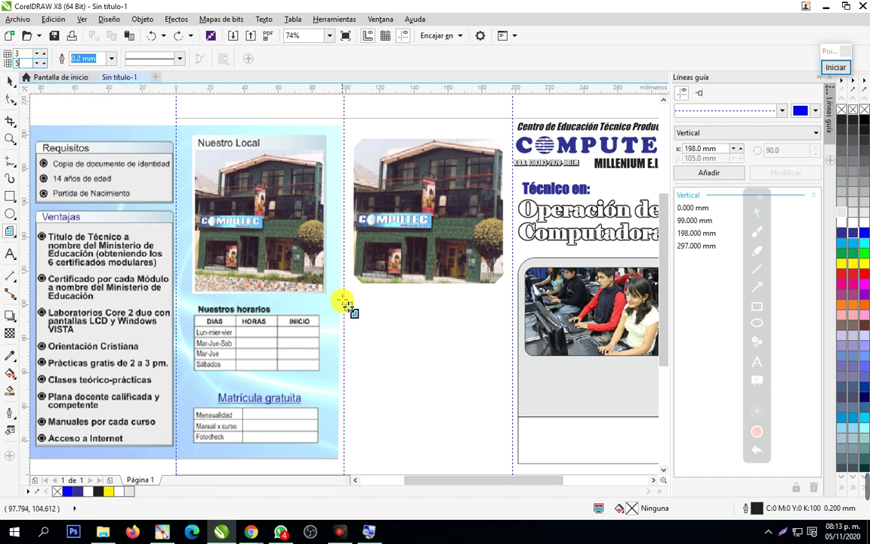
pyautogui.moveTo(367, 310); pyautogui.dragTo(492, 380)
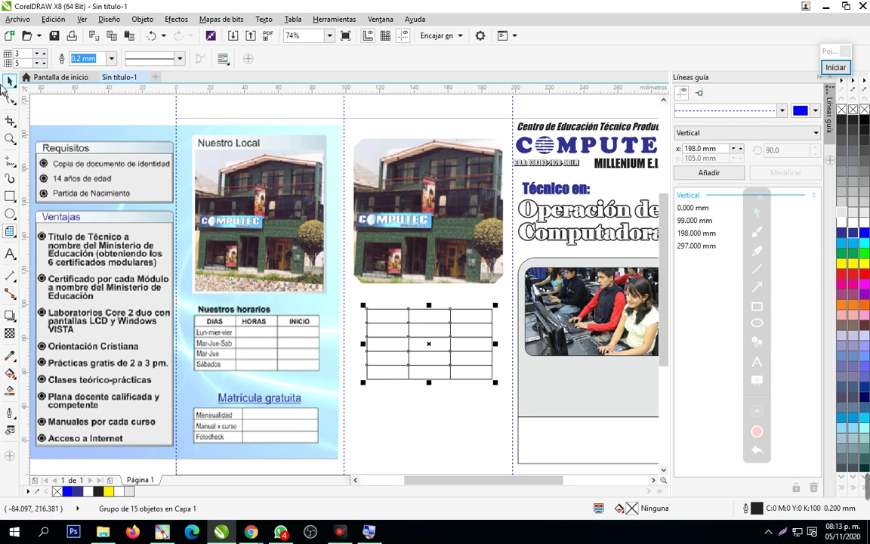
pyautogui.click(9, 83)
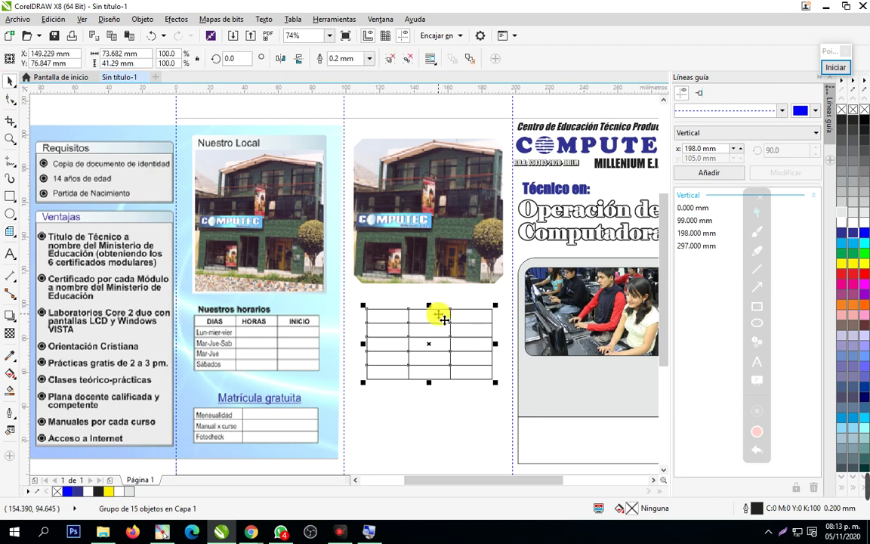
# Shrink the grid proportionally to about 67 by 37 mm and shift it slightly lower and closer to the reference image
pyautogui.moveTo(499, 386); pyautogui.dragTo(480, 378)
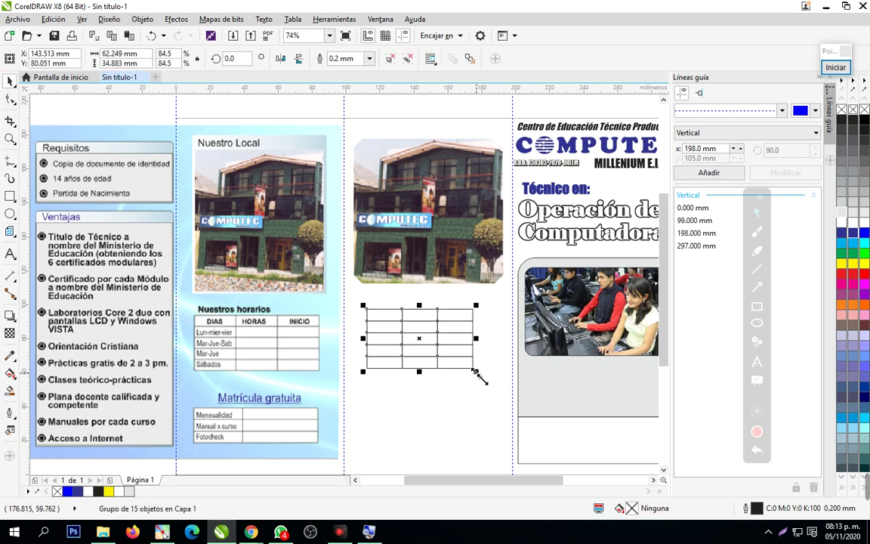
pyautogui.click(355, 294)
pyautogui.moveTo(411, 347); pyautogui.dragTo(401, 352)
pyautogui.moveTo(468, 375); pyautogui.dragTo(476, 380)
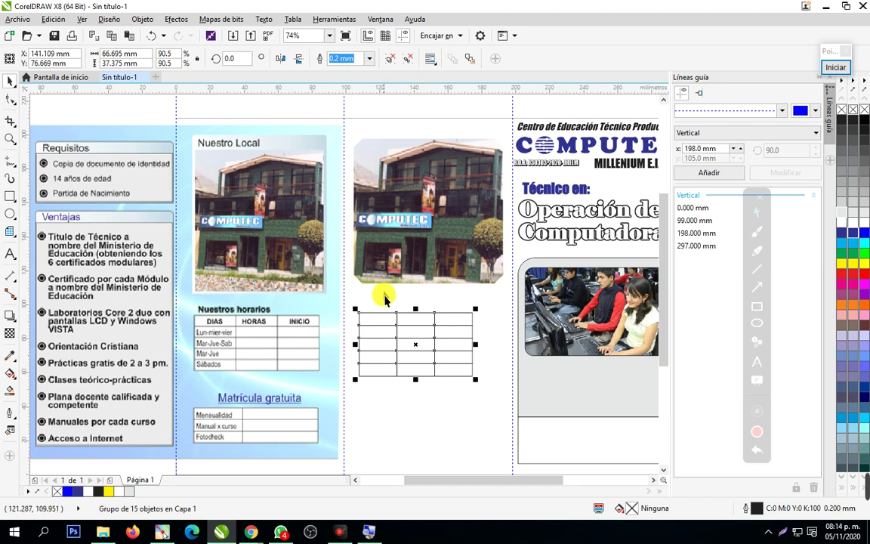
pyautogui.click(290, 312)
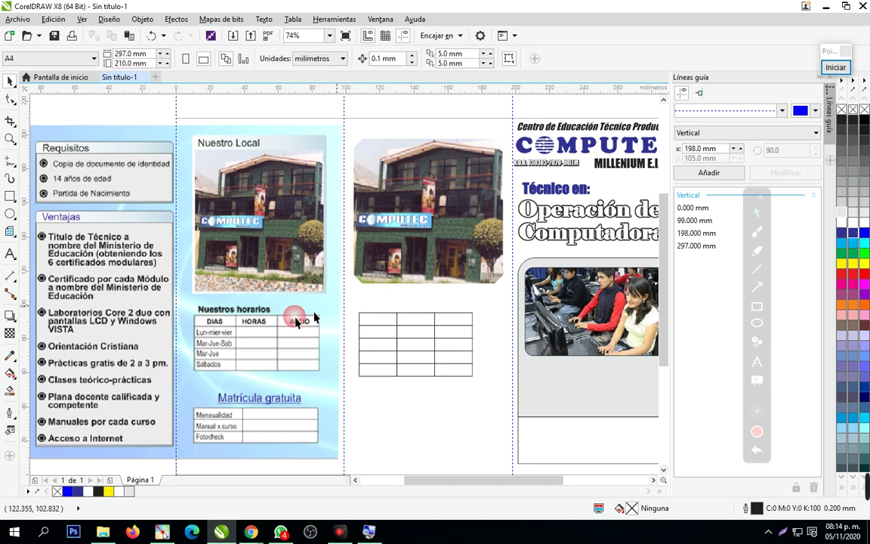
# Add the artistic text DIAS in 24 pt Arial at the first header cell of the grid
pyautogui.click(10, 138)
pyautogui.moveTo(291, 266); pyautogui.dragTo(513, 373)
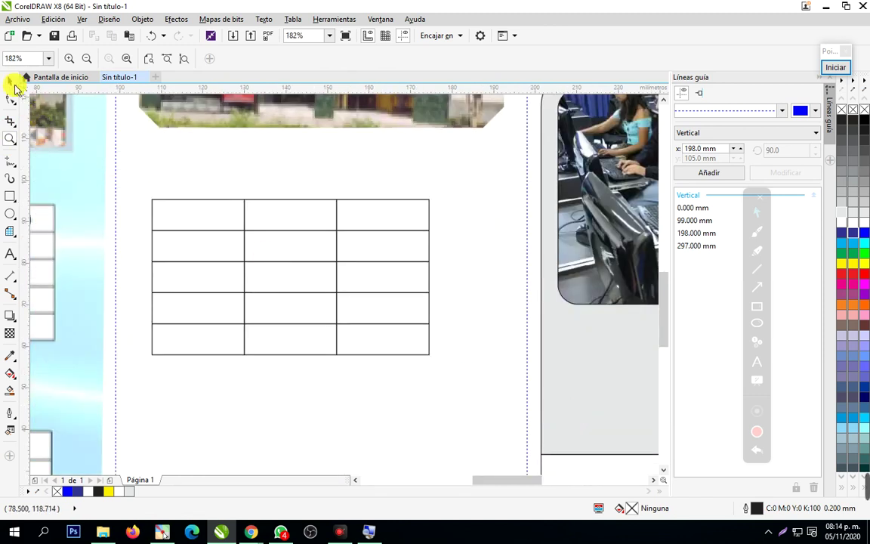
pyautogui.click(11, 83)
pyautogui.click(10, 254)
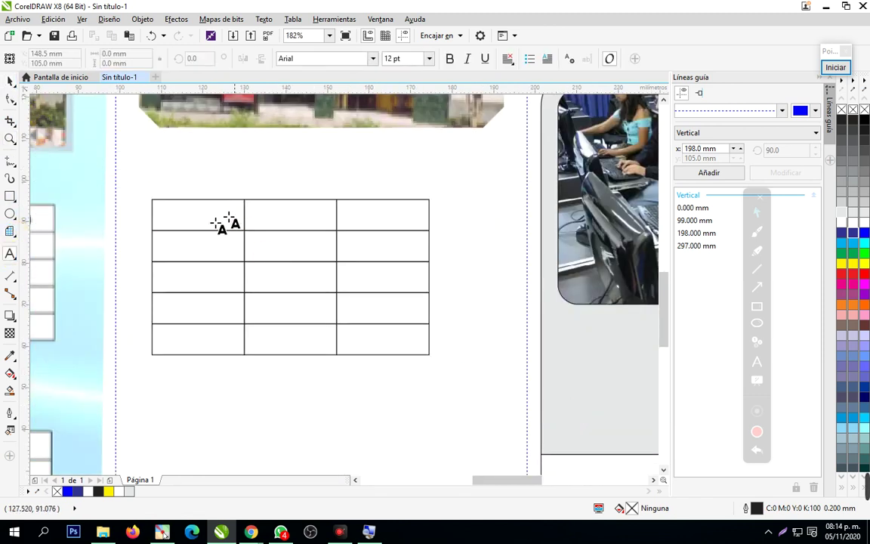
pyautogui.click(171, 221)
pyautogui.write('d')
pyautogui.press('BackSpace')
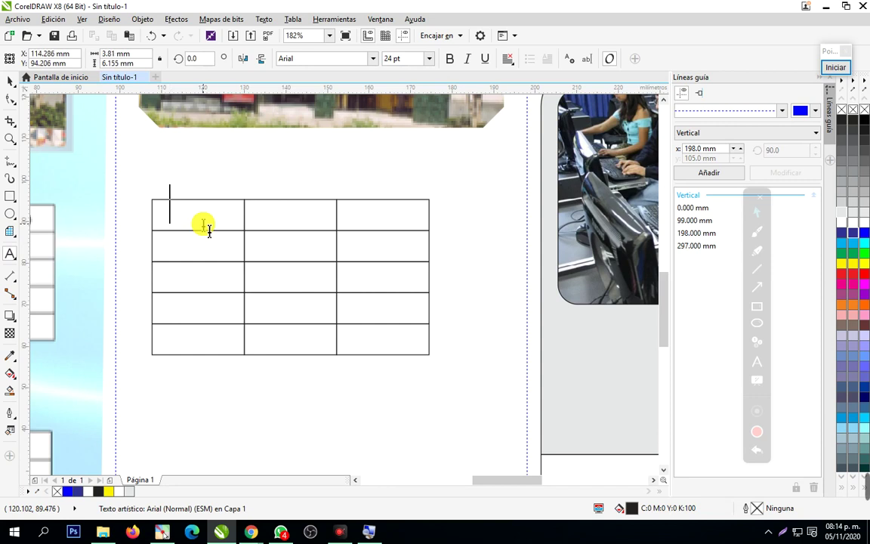
pyautogui.write('D')
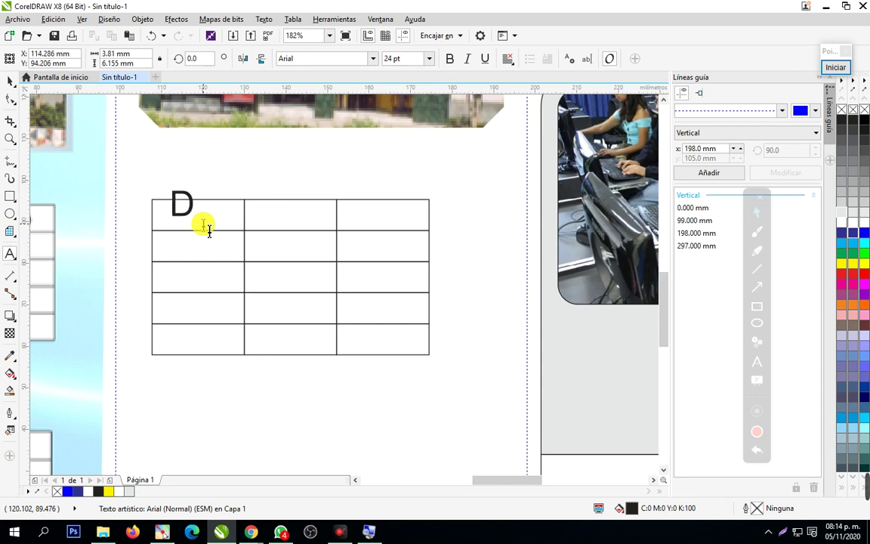
pyautogui.write('IAS')
pyautogui.click(11, 80)
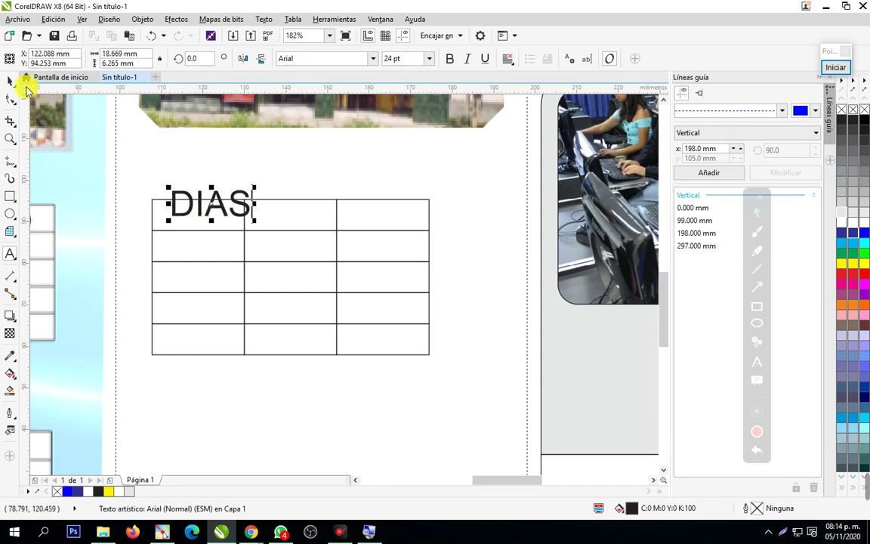
# Scale the DIAS heading down to about 16.4 pt and fit it inside the first header cell
pyautogui.moveTo(255, 219); pyautogui.dragTo(296, 225)
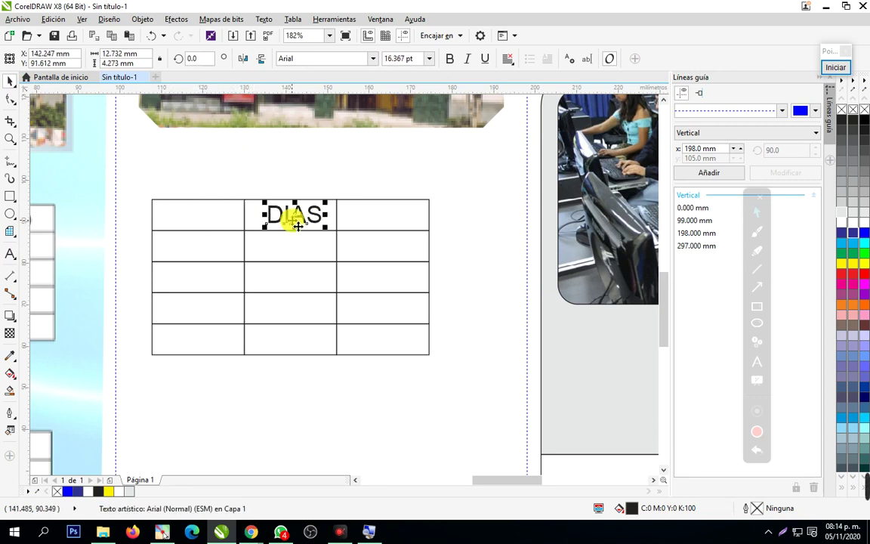
pyautogui.hotkey('ctrl', 'z')
pyautogui.moveTo(194, 210)
pyautogui.mouseDown()
pyautogui.moveTo(208, 221)
pyautogui.moveTo(192, 219)
pyautogui.mouseUp()
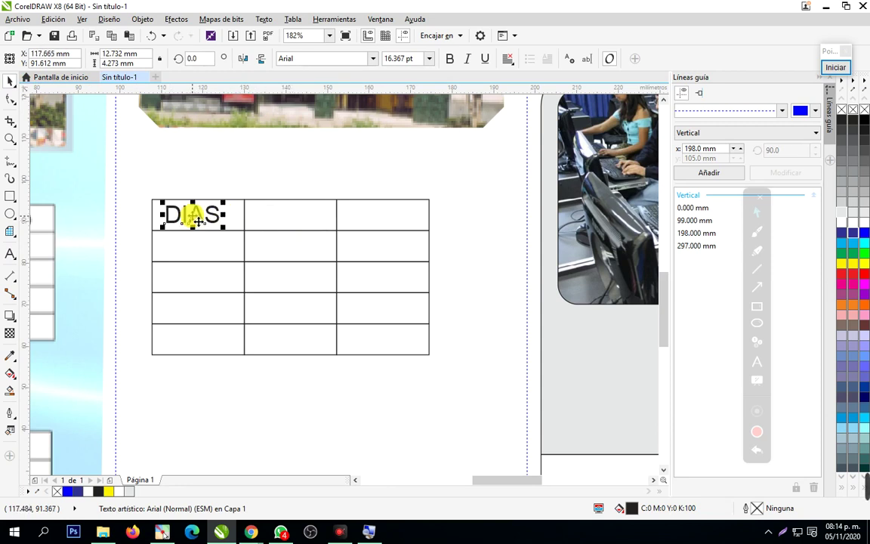
pyautogui.click(151, 181)
# Copy the DIAS heading into the second header cell and change the copy's text to HORAS
pyautogui.click(200, 205)
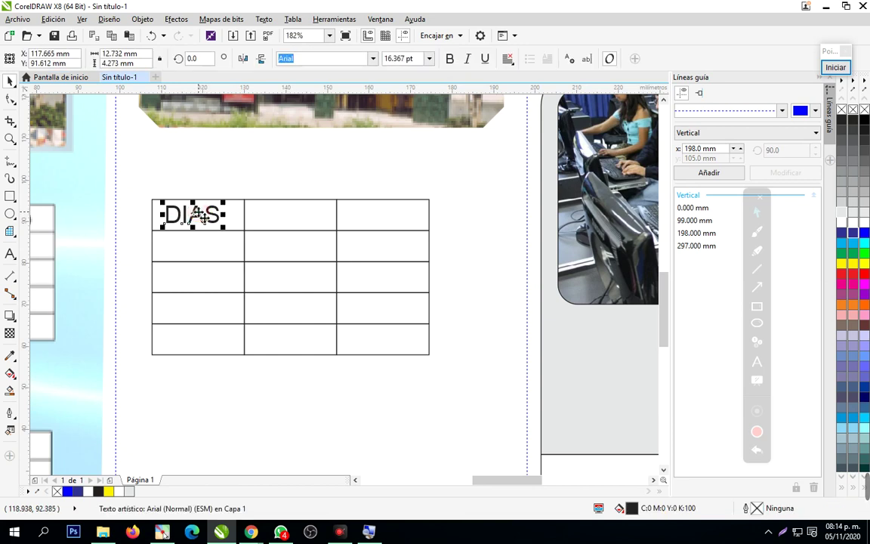
pyautogui.click(219, 217)
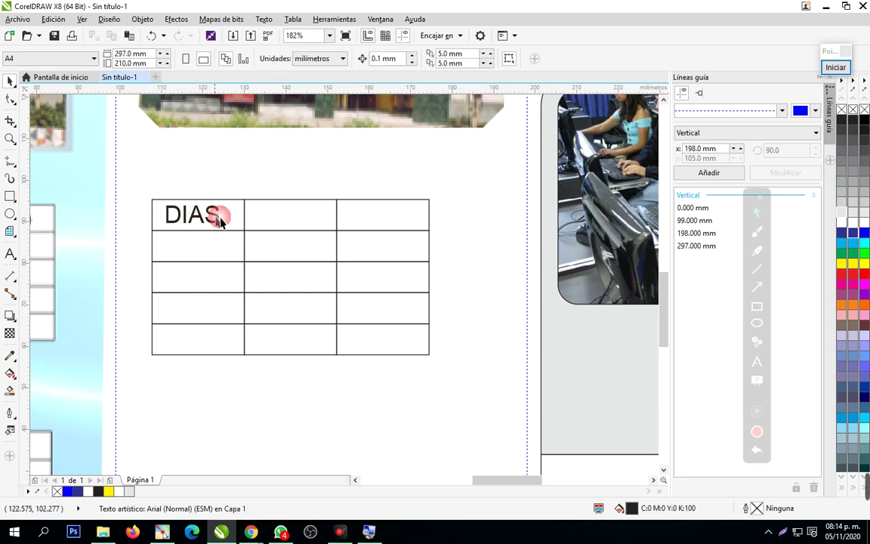
pyautogui.click(214, 217)
pyautogui.moveTo(217, 217); pyautogui.dragTo(302, 228)
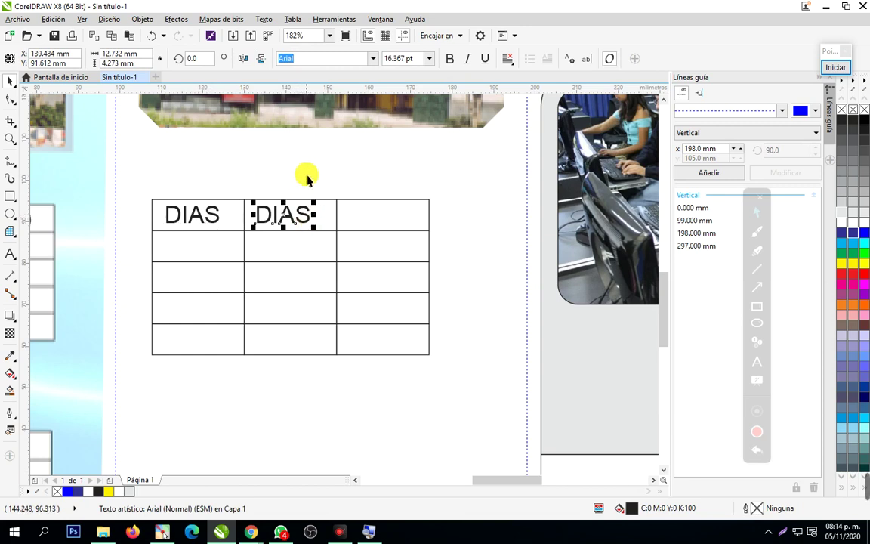
pyautogui.doubleClick(287, 217)
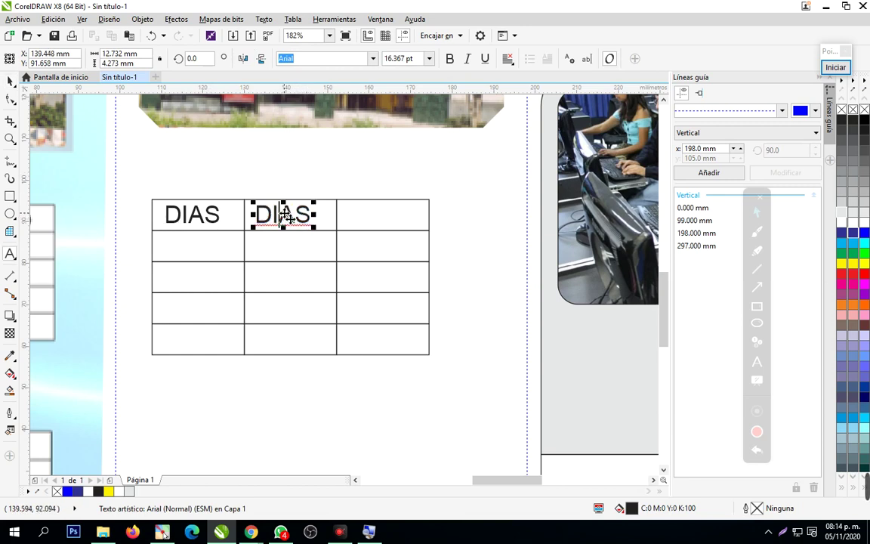
pyautogui.doubleClick(289, 218)
pyautogui.write('HORAS')
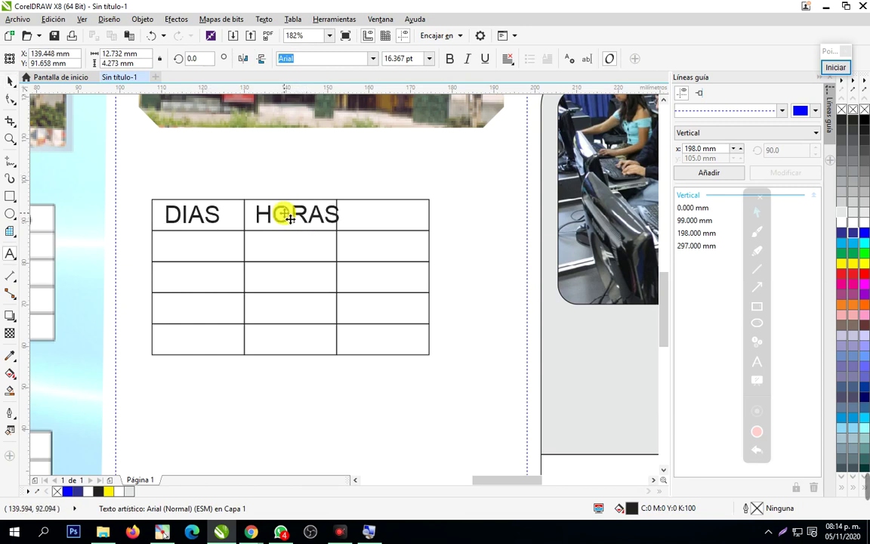
pyautogui.click(10, 81)
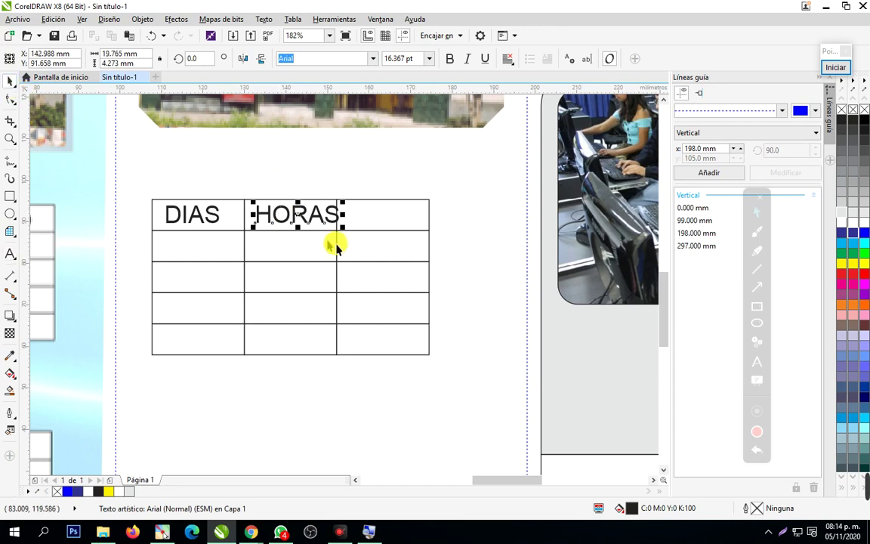
# Copy the HORAS heading into the third header cell and change the copy's text to INICIO
pyautogui.moveTo(302, 215); pyautogui.dragTo(387, 224)
pyautogui.rightClick(386, 224)
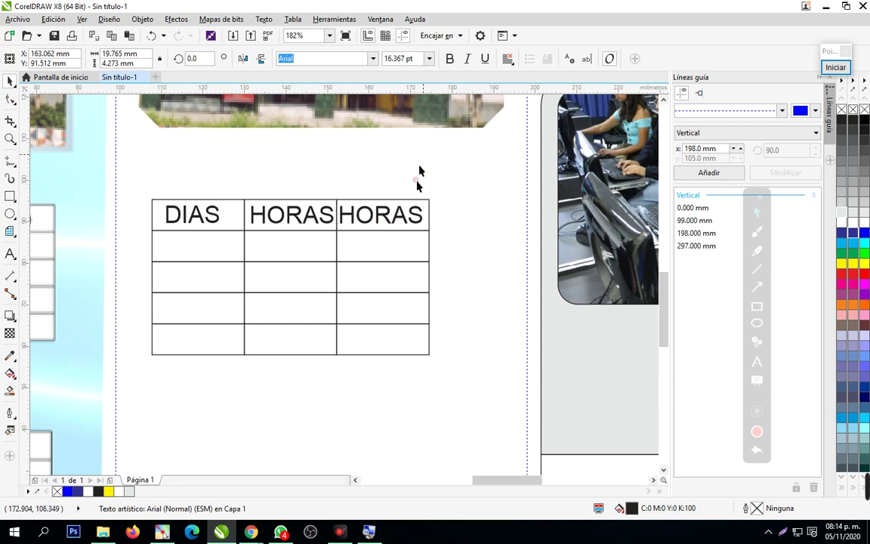
pyautogui.click(383, 215)
pyautogui.doubleClick(387, 215)
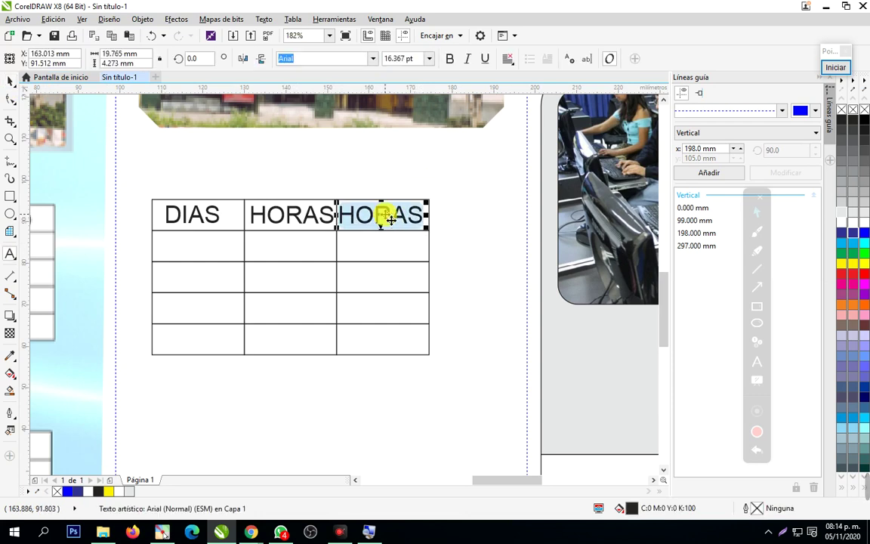
pyautogui.write('INI')
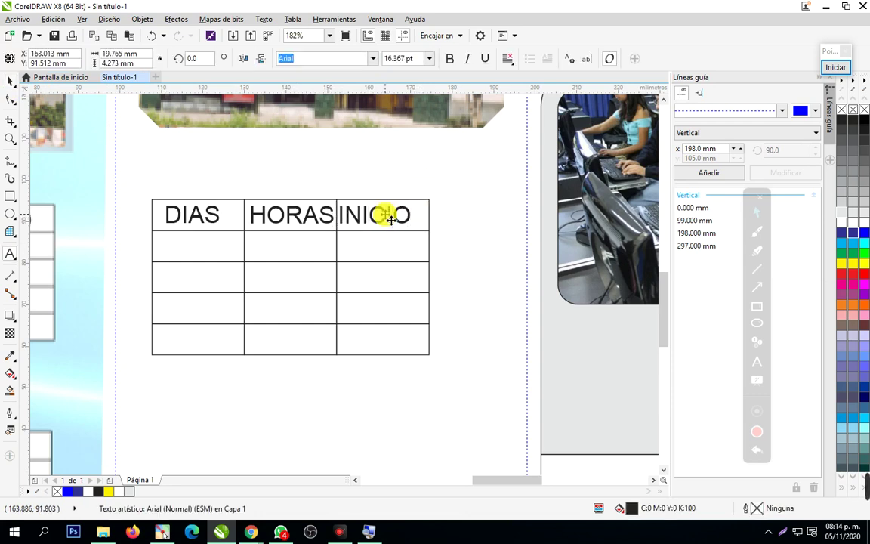
pyautogui.write('CIO')
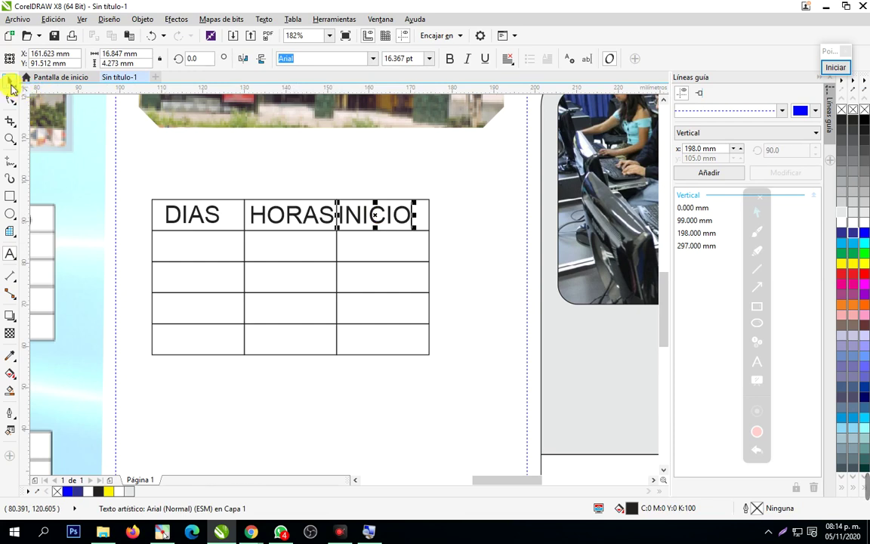
# Nudge the INICIO heading about 1.1 mm right, clear of the cell's left border, and deselect it
pyautogui.press('Right')
pyautogui.press('Right')
pyautogui.press('Right')
pyautogui.press('Right')
pyautogui.press('Right')
pyautogui.press('Right')
pyautogui.press('Right')
pyautogui.press('Right')
pyautogui.press('Right')
pyautogui.press('Right')
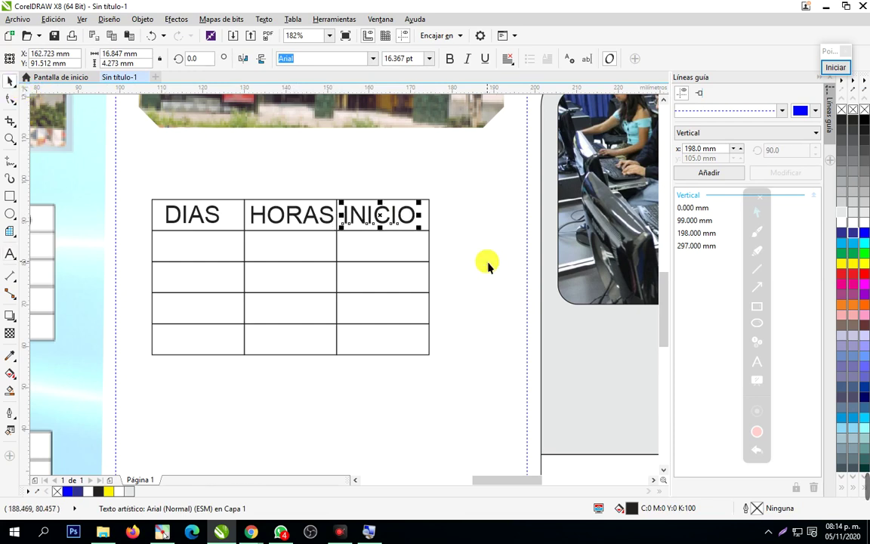
pyautogui.click(138, 155)
# Scale the DIAS, HORAS and INICIO headings down together proportionally to about 13.8 pt
pyautogui.click(10, 142)
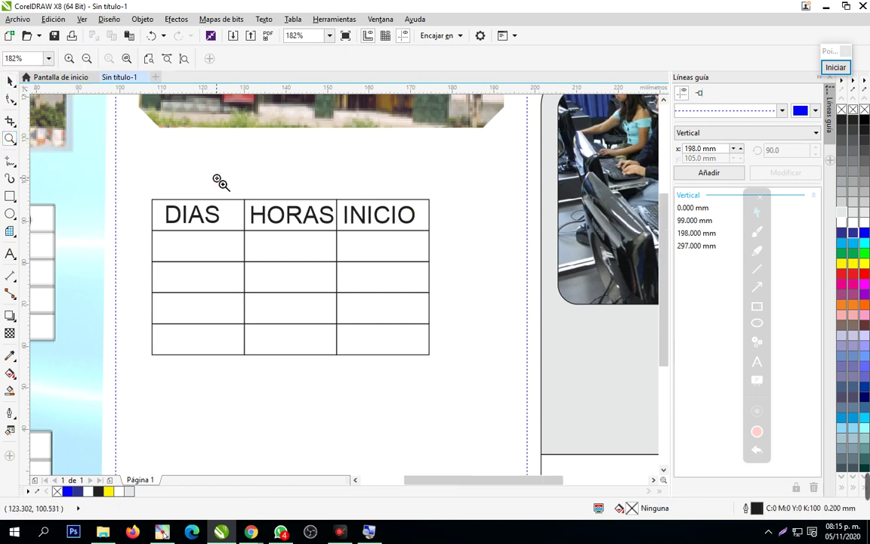
pyautogui.scroll(-2, 219, 180)
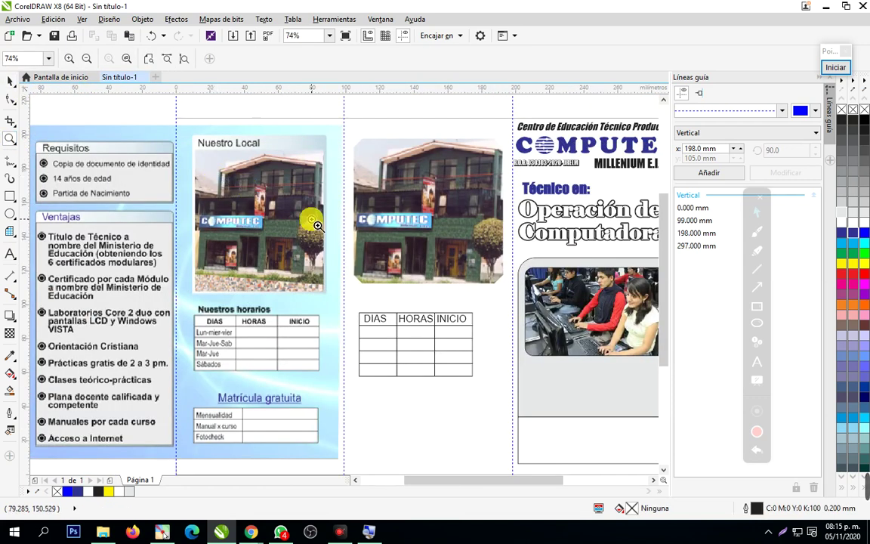
pyautogui.moveTo(338, 295); pyautogui.dragTo(508, 382)
pyautogui.click(13, 80)
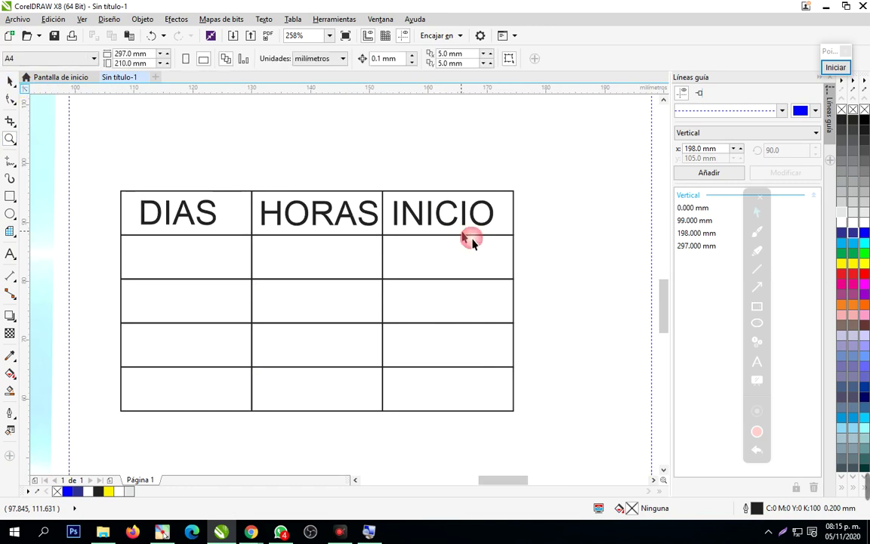
pyautogui.moveTo(582, 261); pyautogui.dragTo(89, 156)
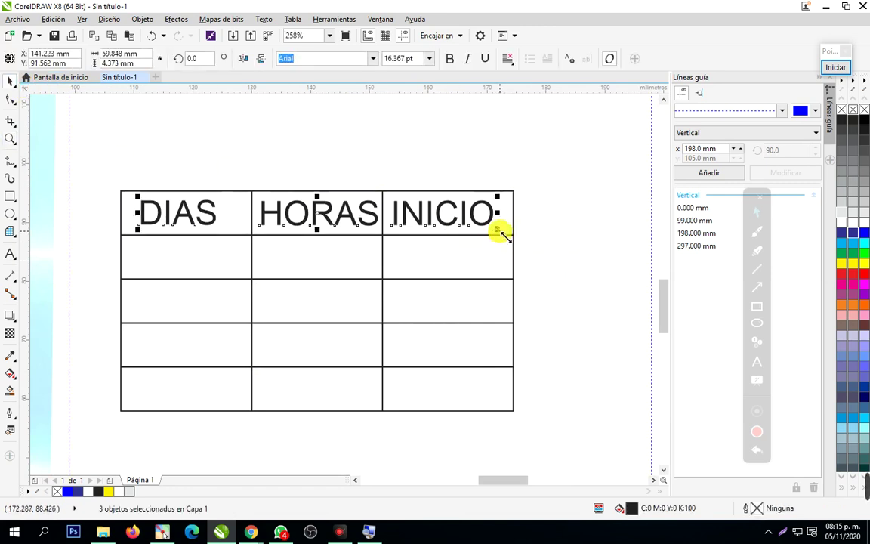
pyautogui.moveTo(505, 235); pyautogui.dragTo(431, 226)
pyautogui.click(479, 208)
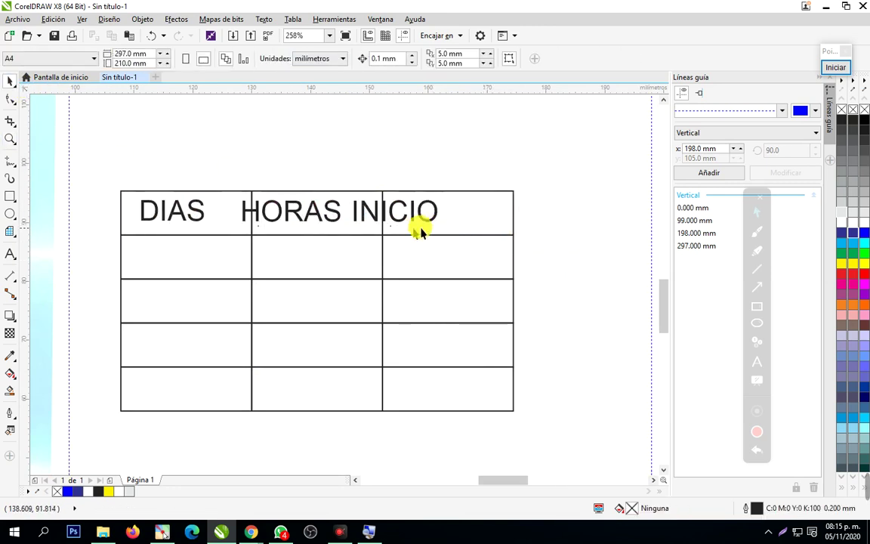
# Reposition the INICIO, HORAS and DIAS headings so each sits roughly centred in its own header cell
pyautogui.click(416, 222)
pyautogui.moveTo(427, 221); pyautogui.dragTo(444, 224)
pyautogui.click(316, 215)
pyautogui.moveTo(316, 215); pyautogui.dragTo(341, 219)
pyautogui.moveTo(204, 219); pyautogui.dragTo(215, 223)
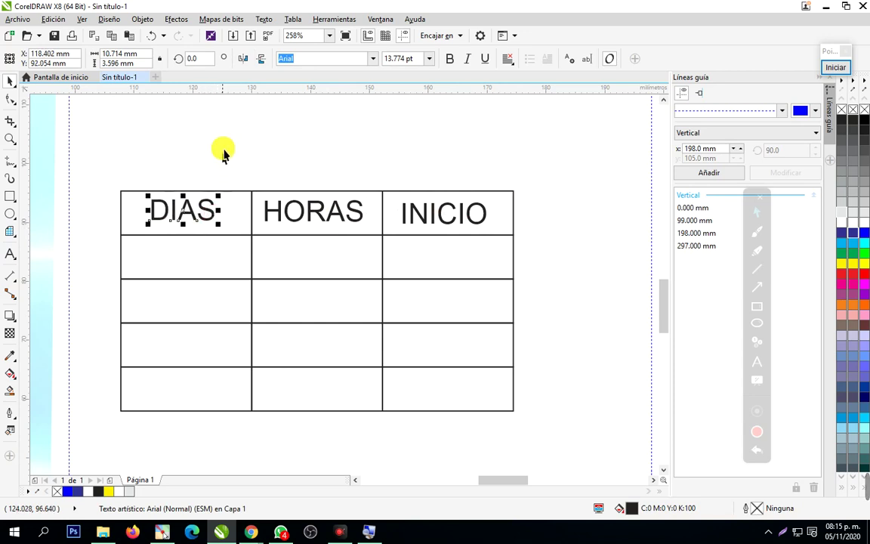
# Give the three headings a very thin black outline and align them along their bottom edges
pyautogui.moveTo(96, 163); pyautogui.dragTo(519, 265)
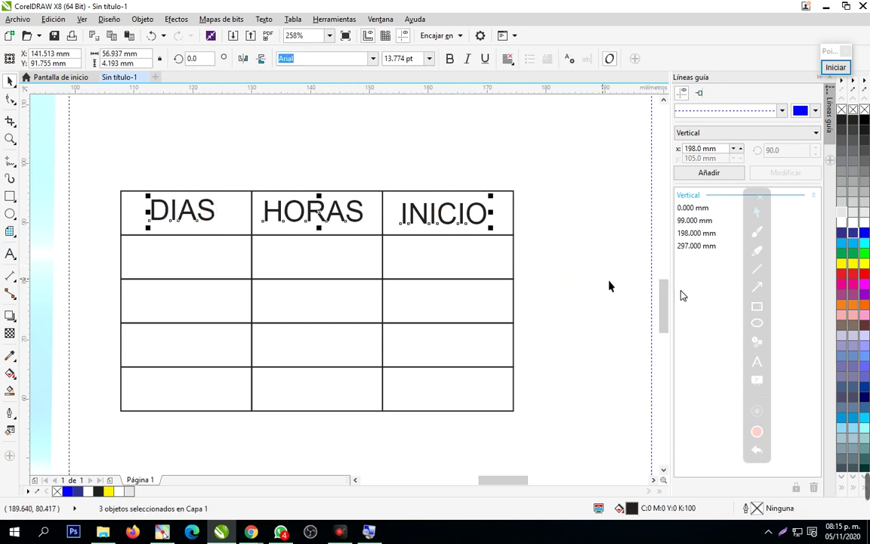
pyautogui.rightClick(843, 121)
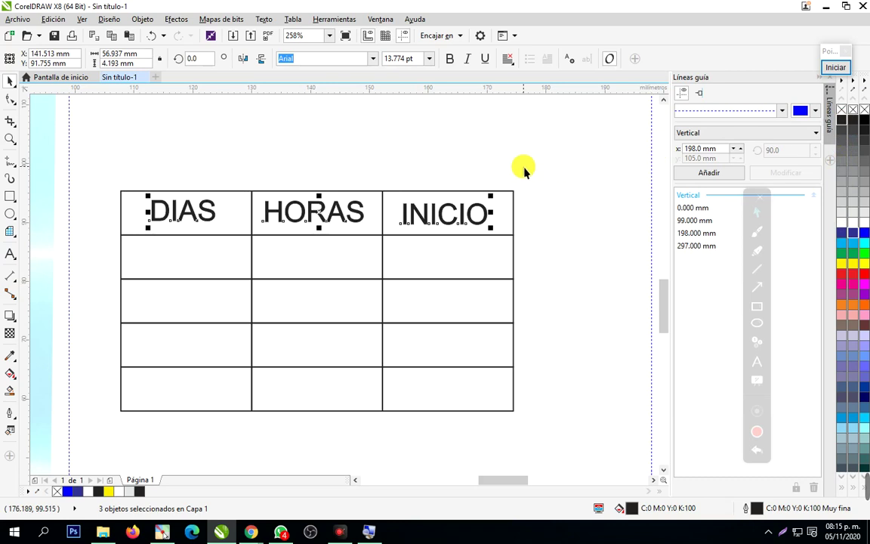
pyautogui.click(142, 19)
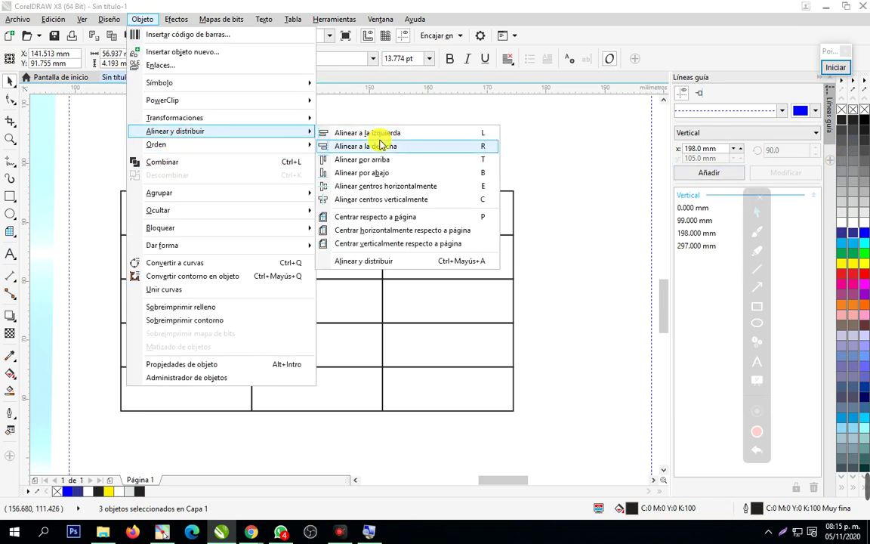
pyautogui.click(475, 253)
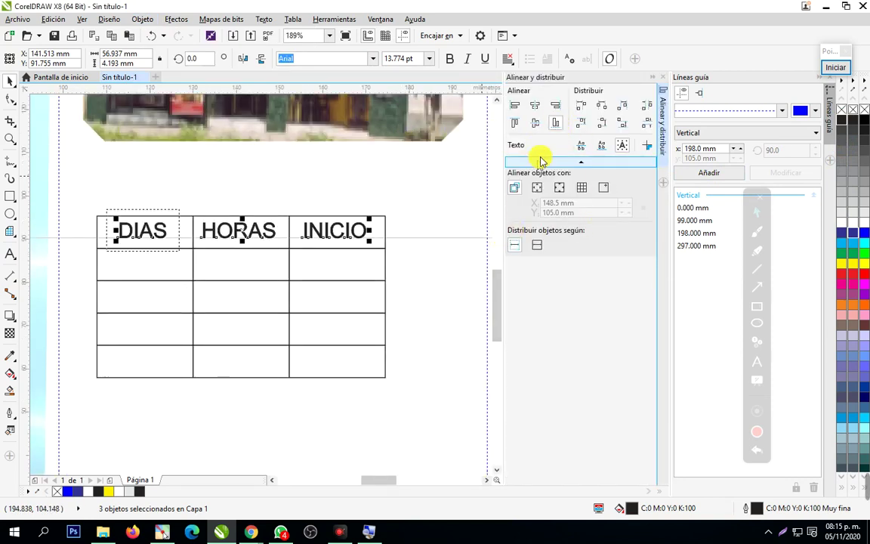
pyautogui.click(555, 125)
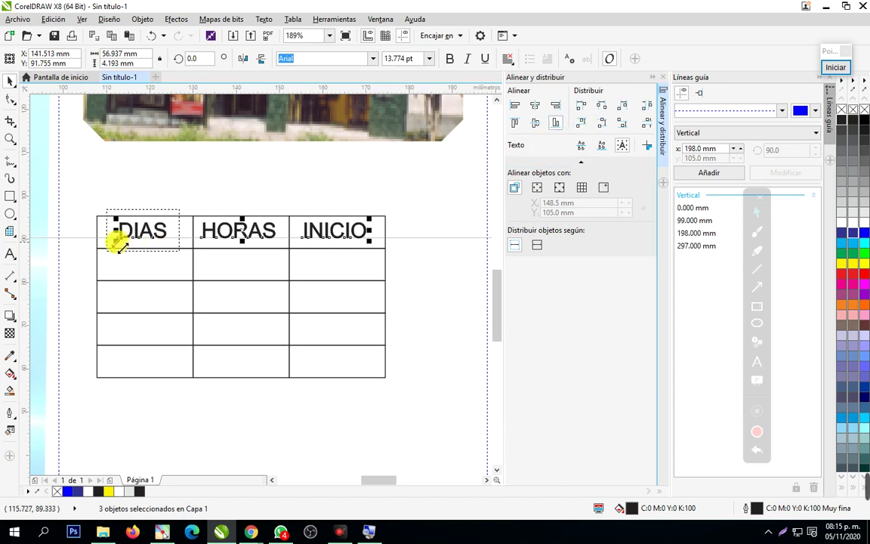
pyautogui.click(417, 206)
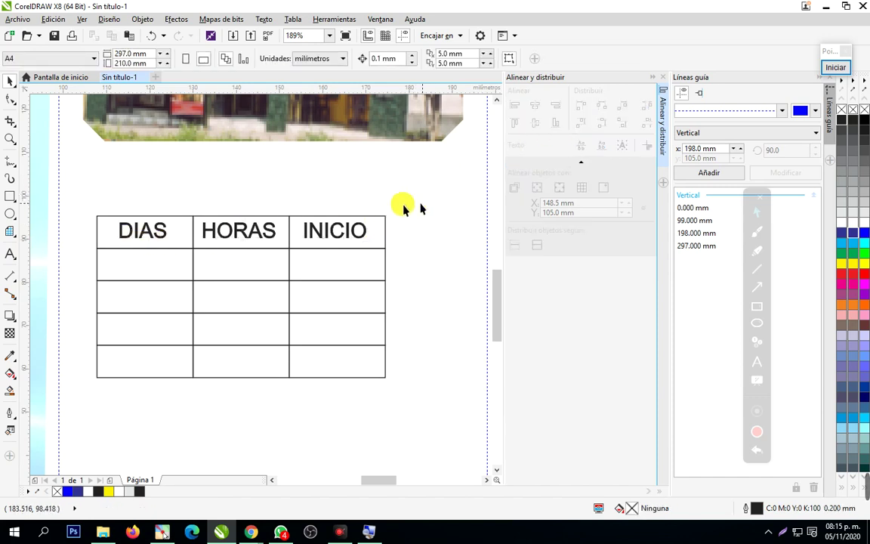
# Draw a rectangle about 28.5 by 6.8 mm over the Mensualidad cell of the reference image's lower table
pyautogui.click(11, 139)
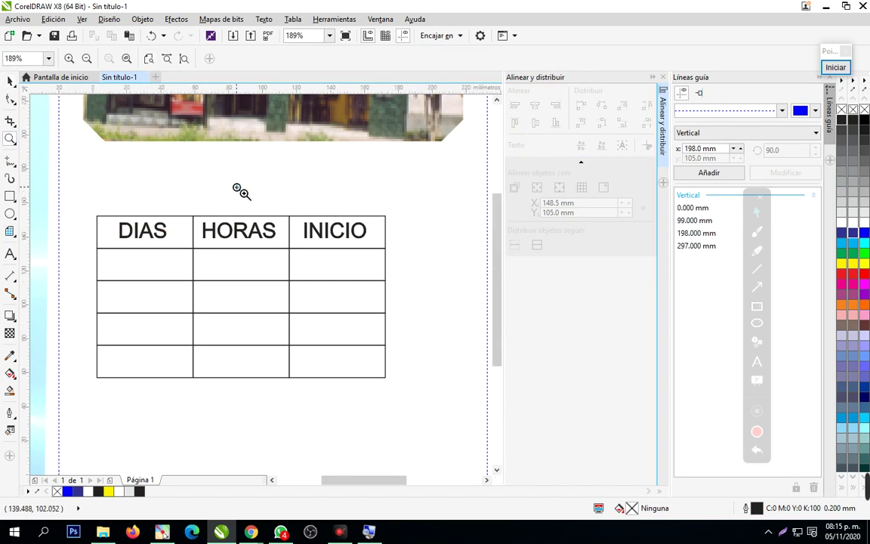
pyautogui.scroll(-3, 244, 188)
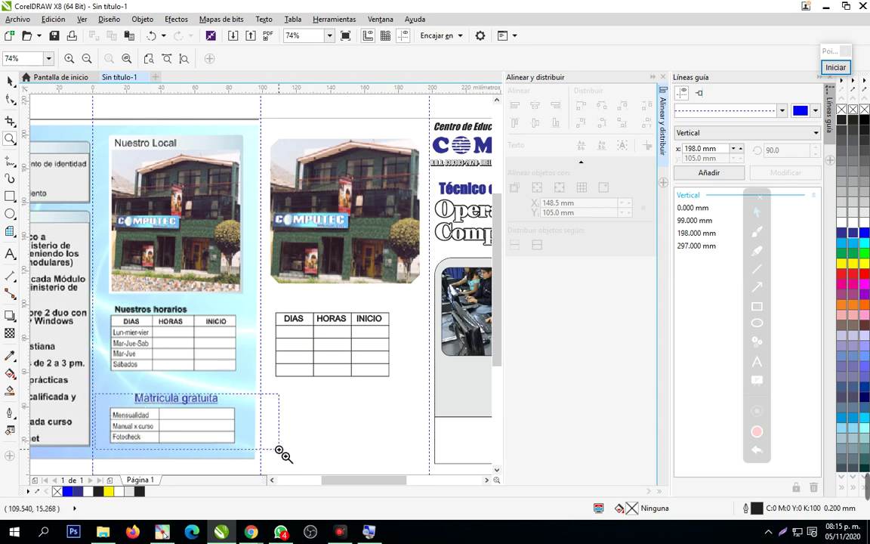
pyautogui.moveTo(281, 453); pyautogui.dragTo(281, 451)
pyautogui.click(10, 81)
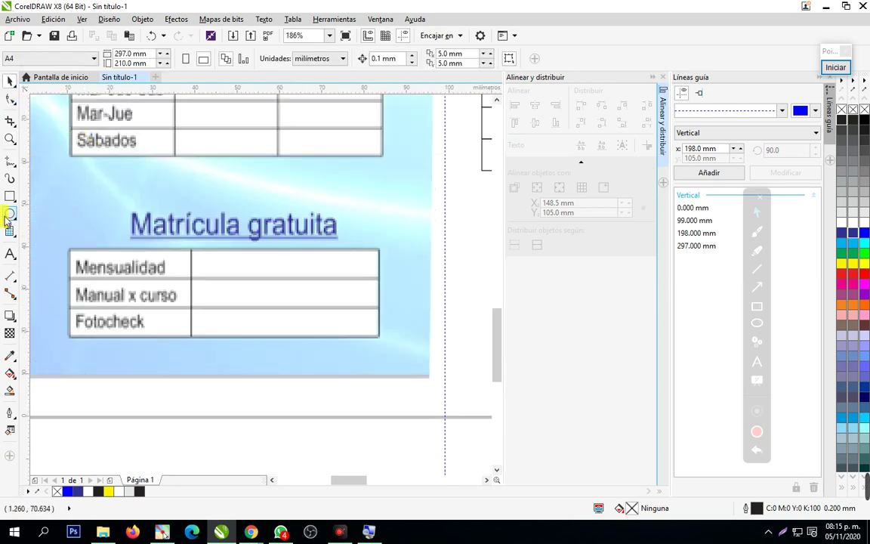
pyautogui.moveTo(73, 251); pyautogui.dragTo(194, 280)
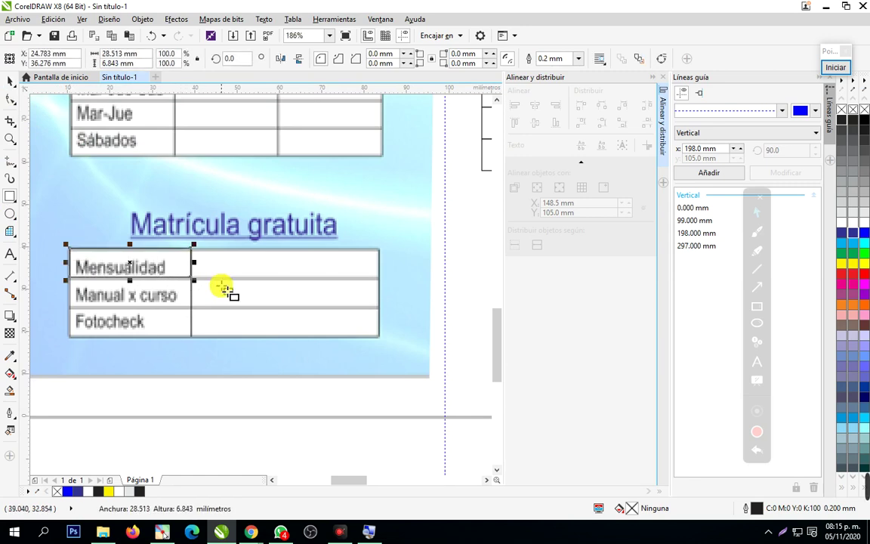
pyautogui.click(10, 81)
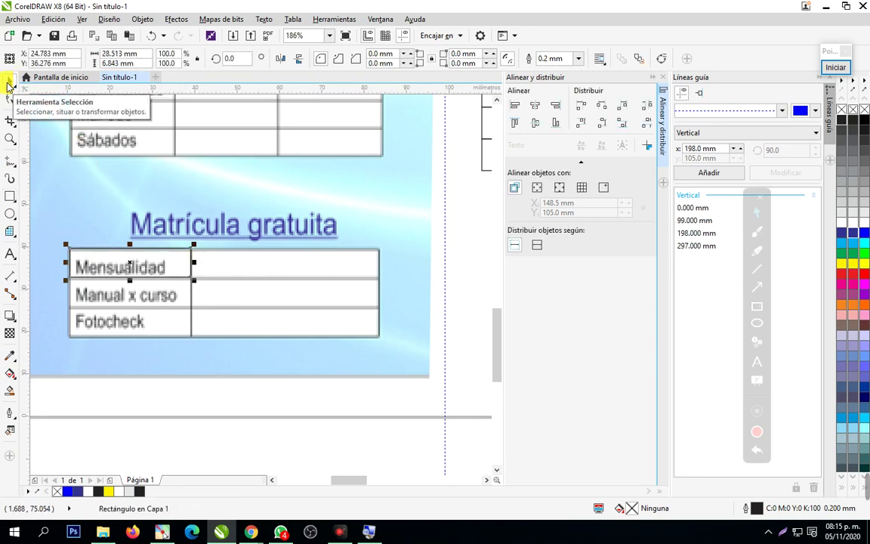
# Duplicate the rectangle into the adjacent empty cell and stretch the copy to about 44.6 mm wide
pyautogui.hotkey('ctrl', 'd')
pyautogui.click(156, 242)
pyautogui.moveTo(181, 254); pyautogui.dragTo(255, 269)
pyautogui.moveTo(311, 266); pyautogui.dragTo(378, 270)
# Move both rectangles together to the blank area below the reference image and align their top edges
pyautogui.keyDown('shift'); pyautogui.click(163, 265); pyautogui.keyUp('shift')
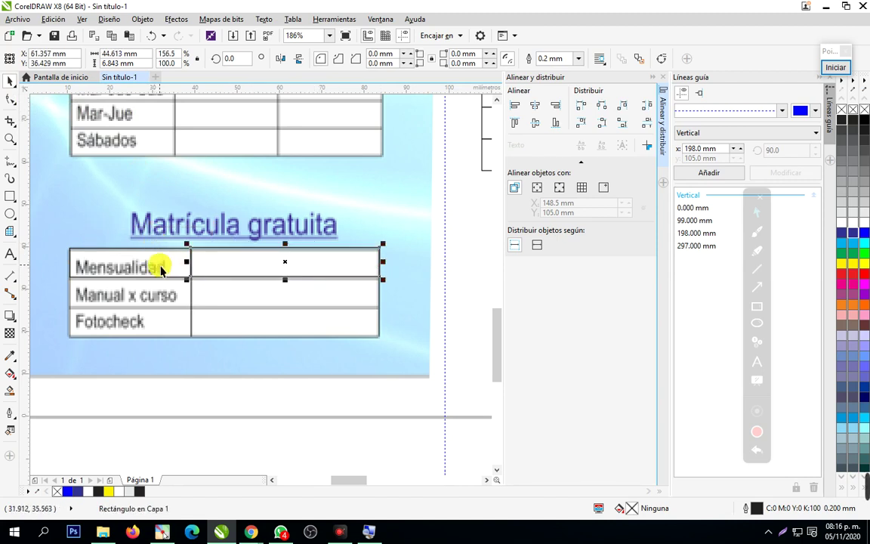
pyautogui.moveTo(178, 260); pyautogui.dragTo(208, 413)
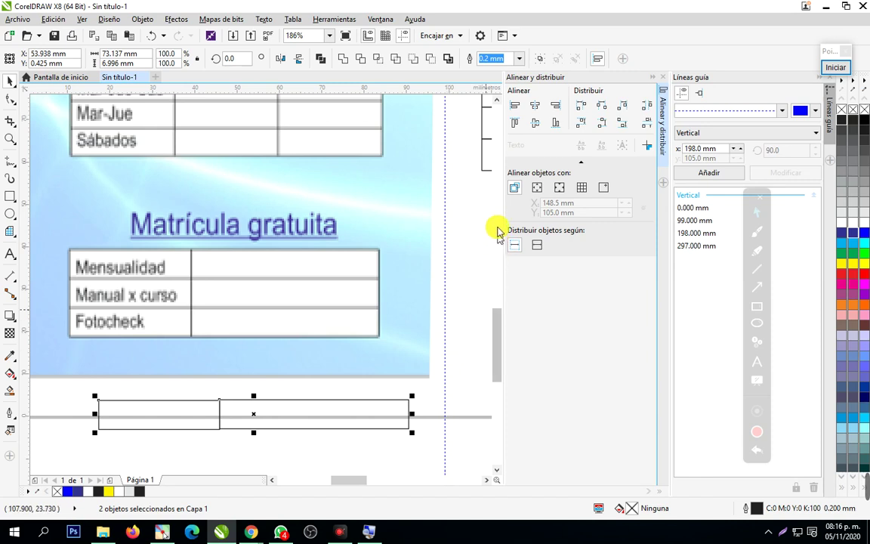
pyautogui.click(515, 125)
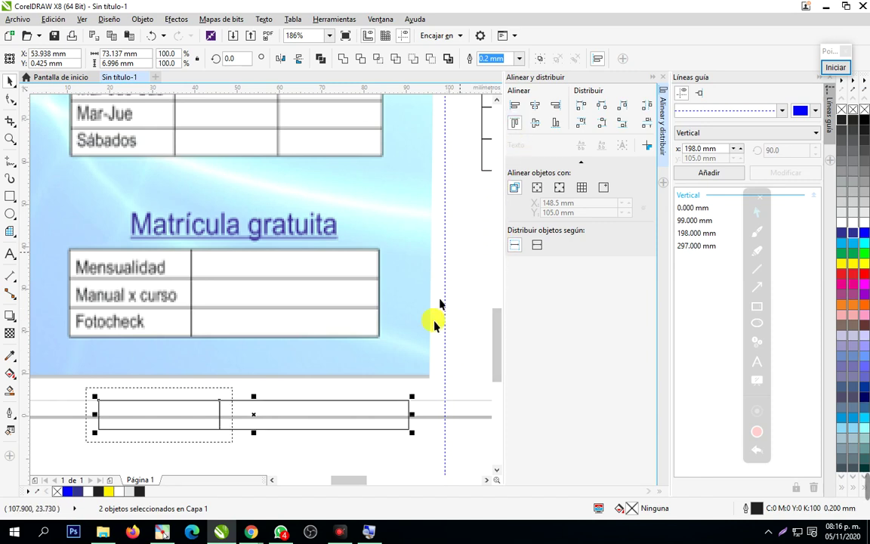
pyautogui.click(459, 350)
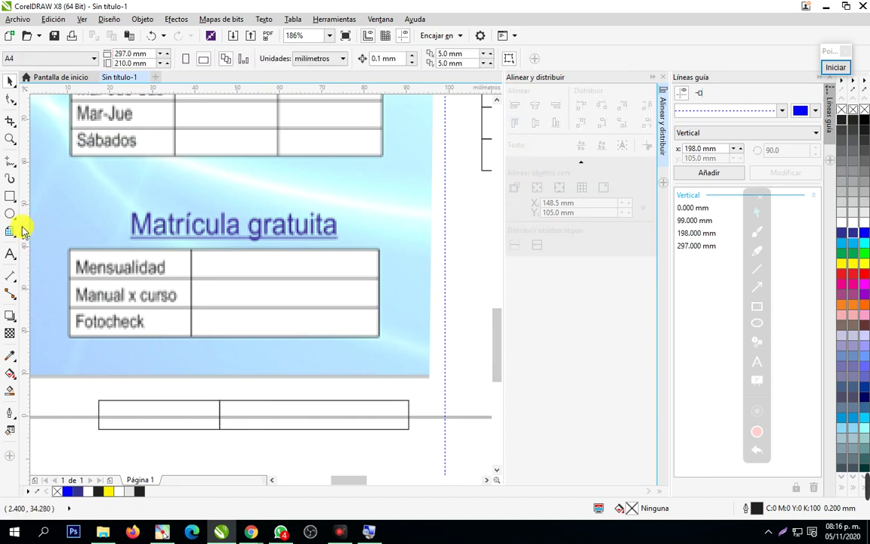
# Copy the two-cell row downward twice, edge to edge, to form a grid of three rows and two columns
pyautogui.click(9, 141)
pyautogui.moveTo(74, 395); pyautogui.dragTo(437, 465)
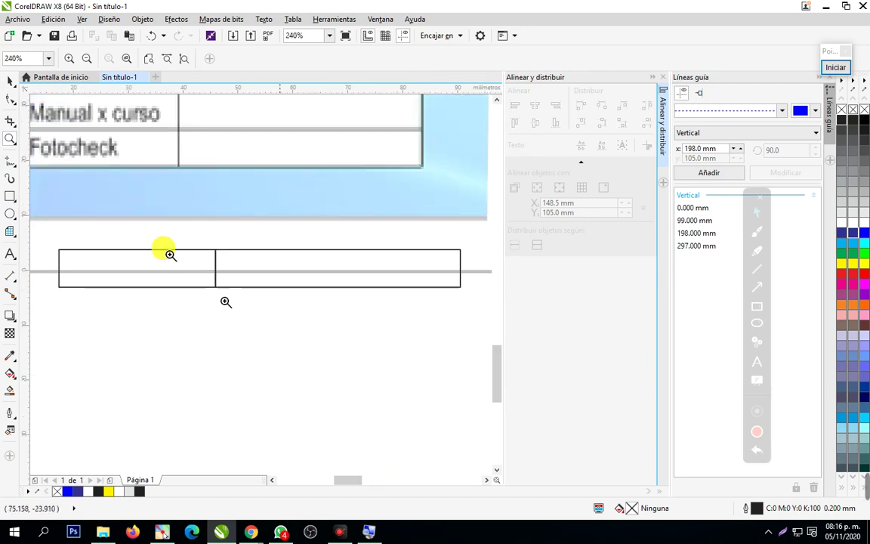
pyautogui.moveTo(134, 225); pyautogui.dragTo(269, 330)
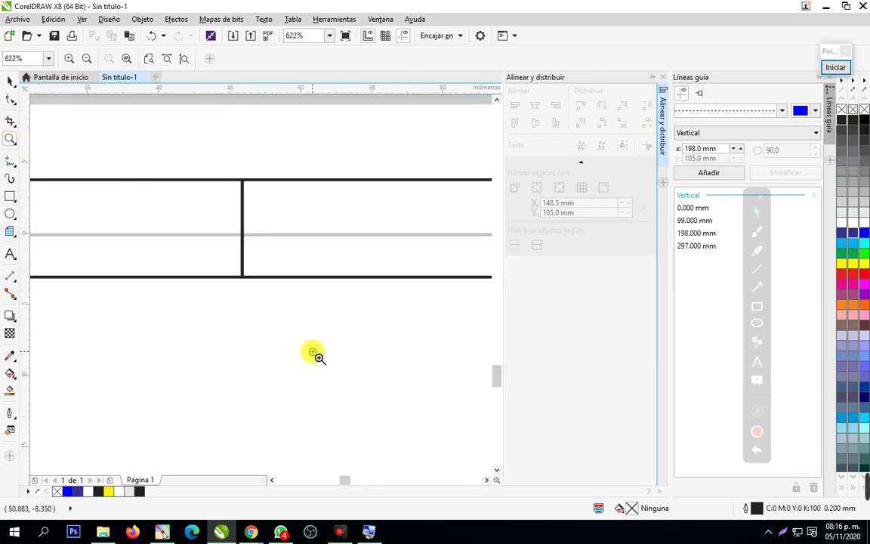
pyautogui.rightClick(311, 355)
pyautogui.click(8, 84)
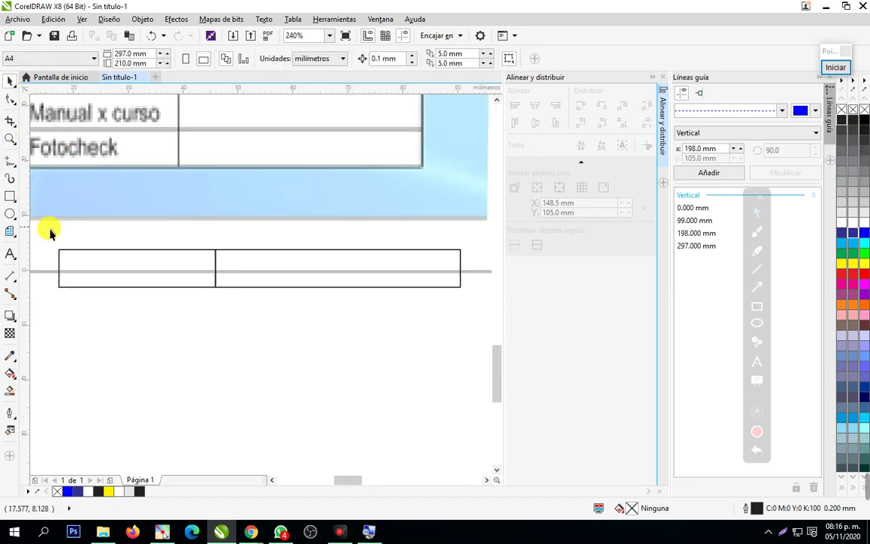
pyautogui.moveTo(49, 229)
pyautogui.mouseDown()
pyautogui.moveTo(434, 349)
pyautogui.moveTo(215, 235)
pyautogui.moveTo(43, 229)
pyautogui.mouseUp()
pyautogui.hotkey('ctrl', 'z')
pyautogui.click(364, 368)
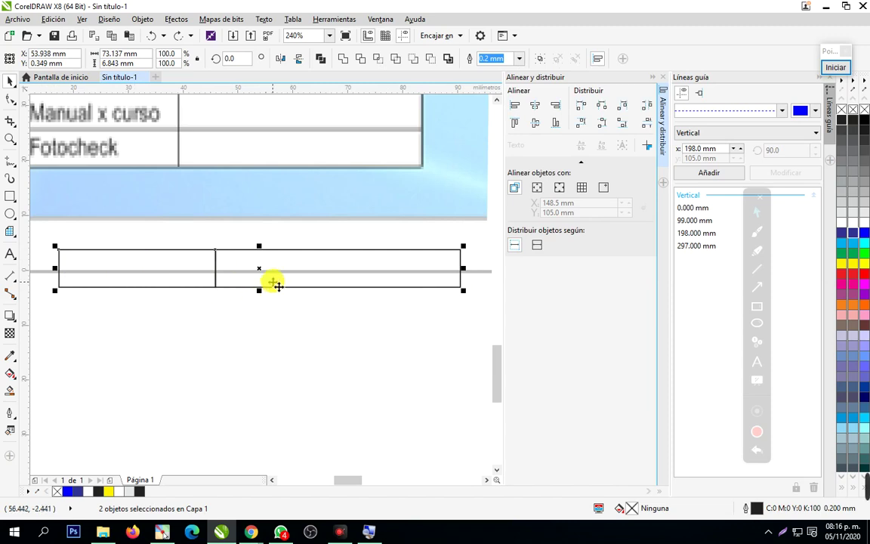
pyautogui.moveTo(263, 272); pyautogui.dragTo(259, 306)
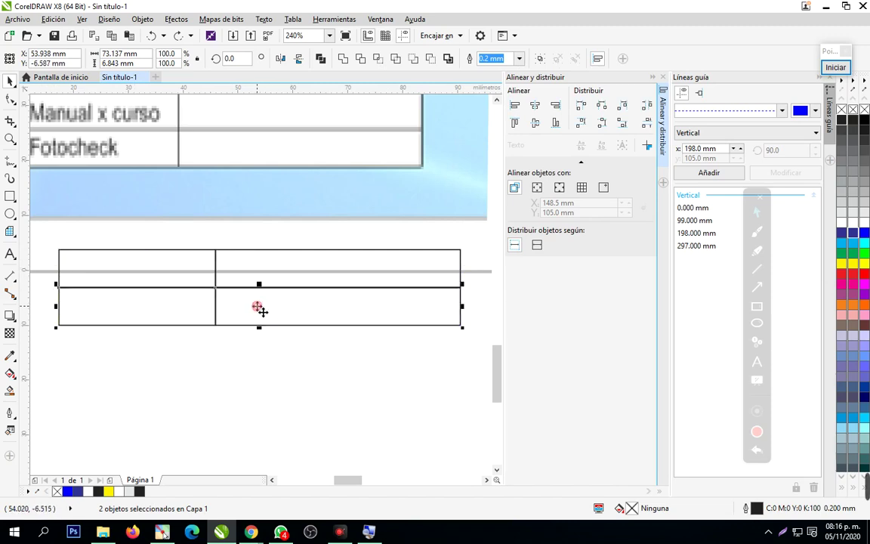
pyautogui.click(306, 412)
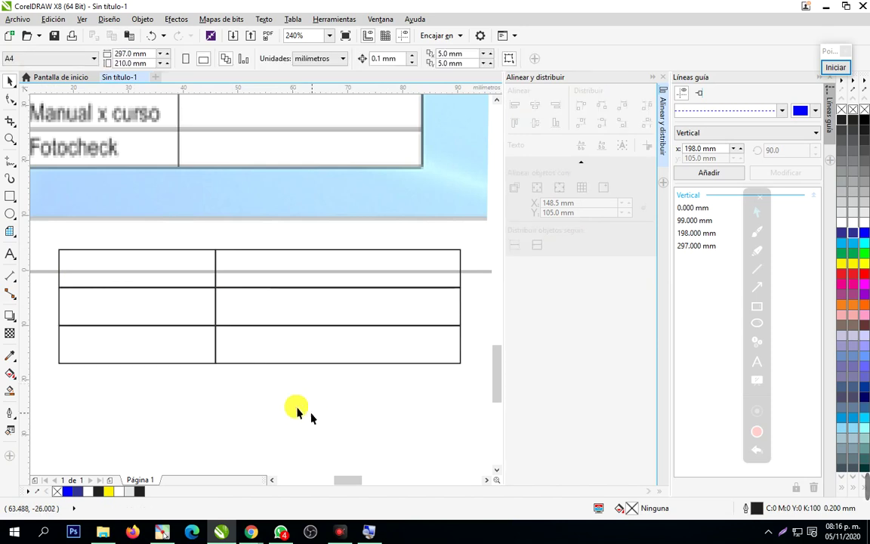
pyautogui.click(11, 139)
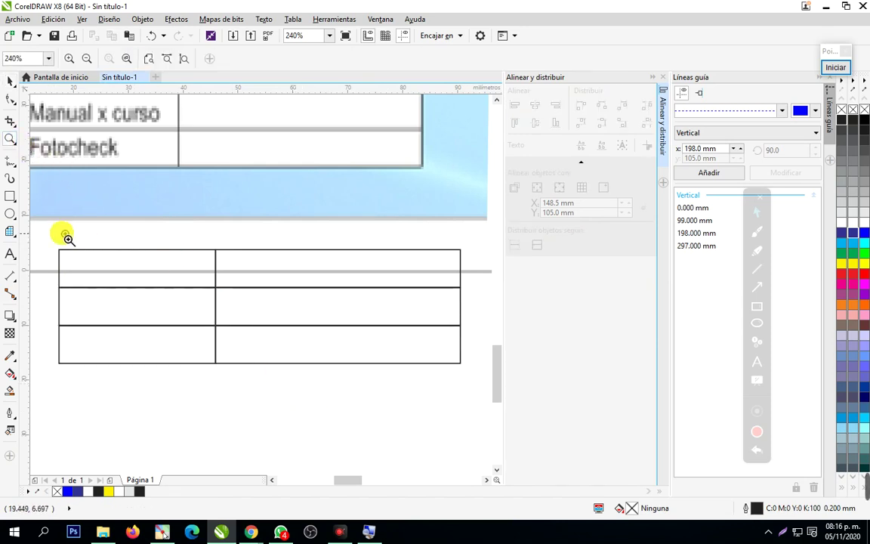
pyautogui.moveTo(40, 226); pyautogui.dragTo(455, 400)
pyautogui.rightClick(470, 412)
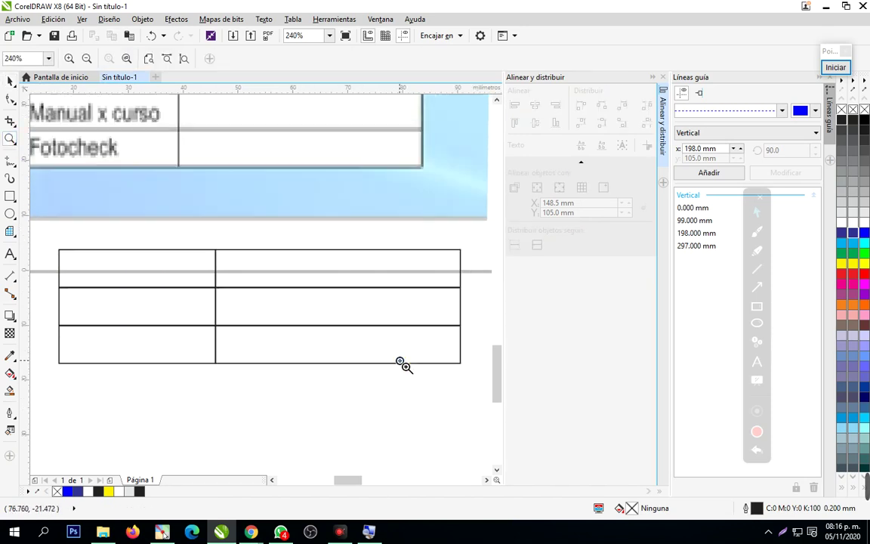
pyautogui.scroll(-1, 340, 324)
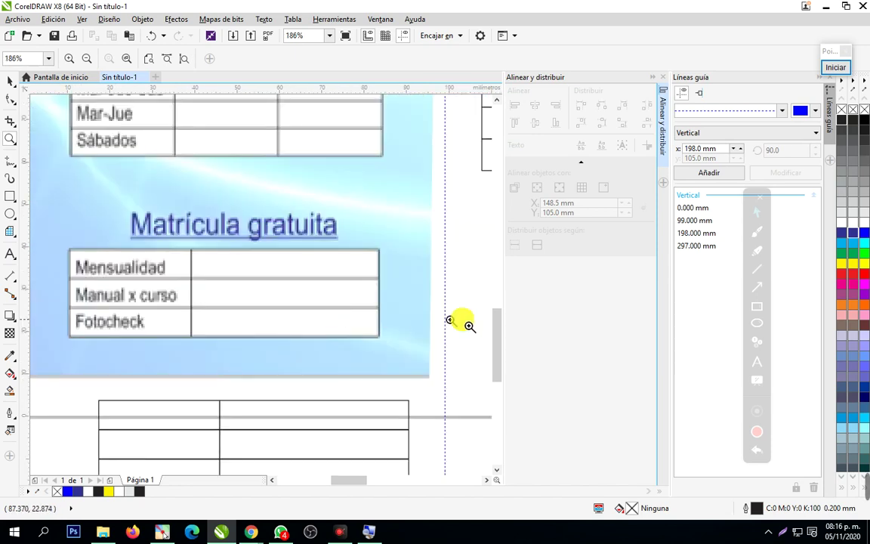
# Group the six rectangles of the two-column, three-row grid below the reference image
pyautogui.moveTo(494, 350); pyautogui.dragTo(501, 374)
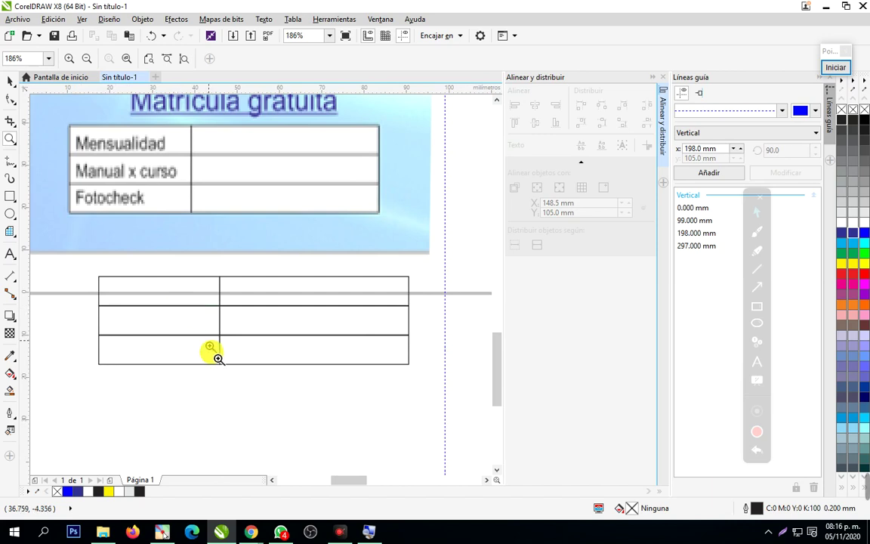
pyautogui.click(9, 81)
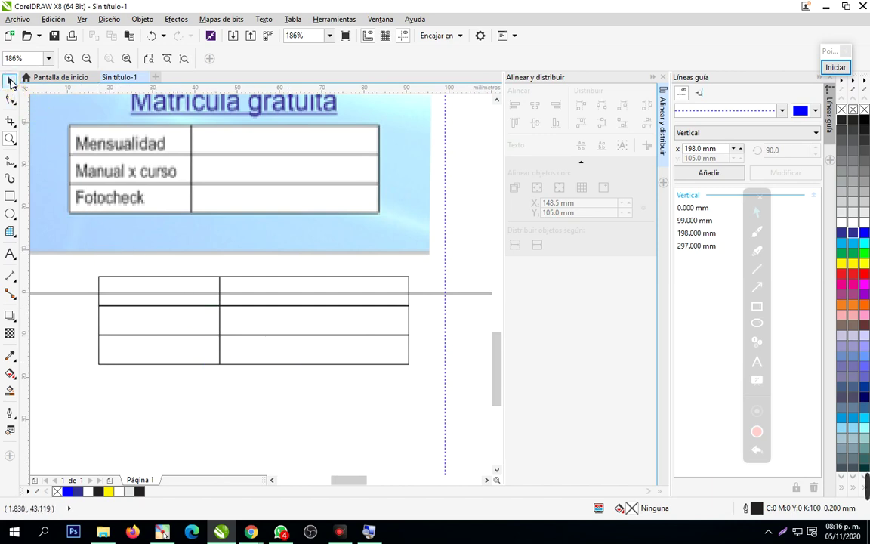
pyautogui.click(65, 266)
pyautogui.moveTo(418, 419); pyautogui.dragTo(419, 414)
pyautogui.hotkey('ctrl', 'z')
pyautogui.click(153, 279)
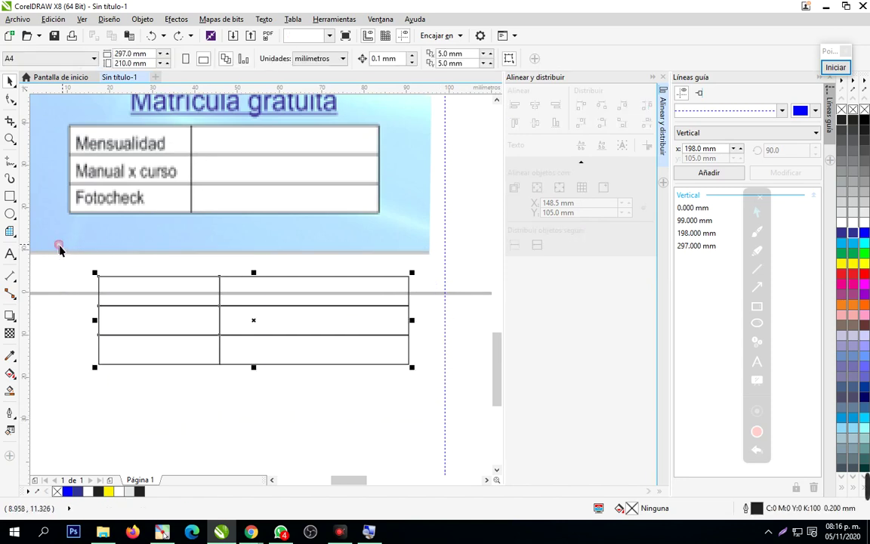
pyautogui.hotkey('ctrl', 'g')
# Move the grouped fees table into the brochure's middle panel, below the schedule table
pyautogui.moveTo(266, 324); pyautogui.dragTo(229, 355)
pyautogui.click(10, 138)
pyautogui.rightClick(233, 238)
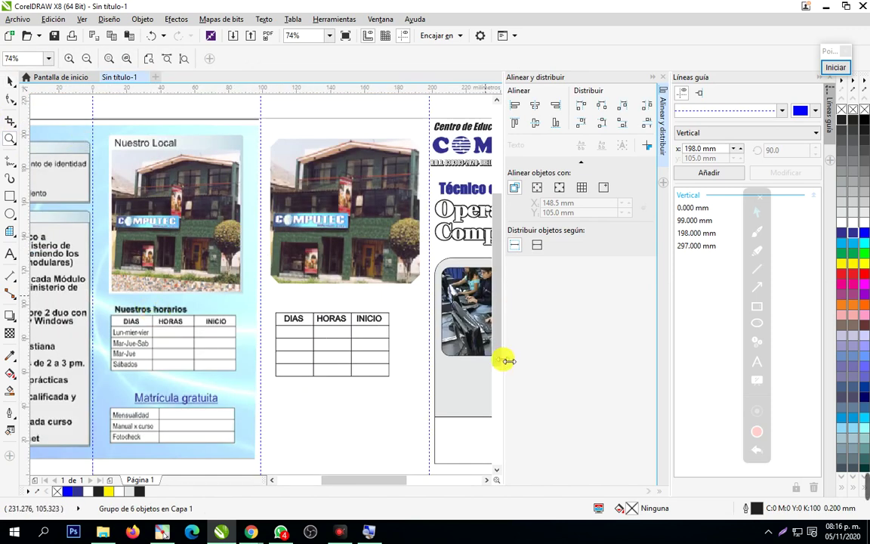
pyautogui.moveTo(503, 357); pyautogui.dragTo(498, 376)
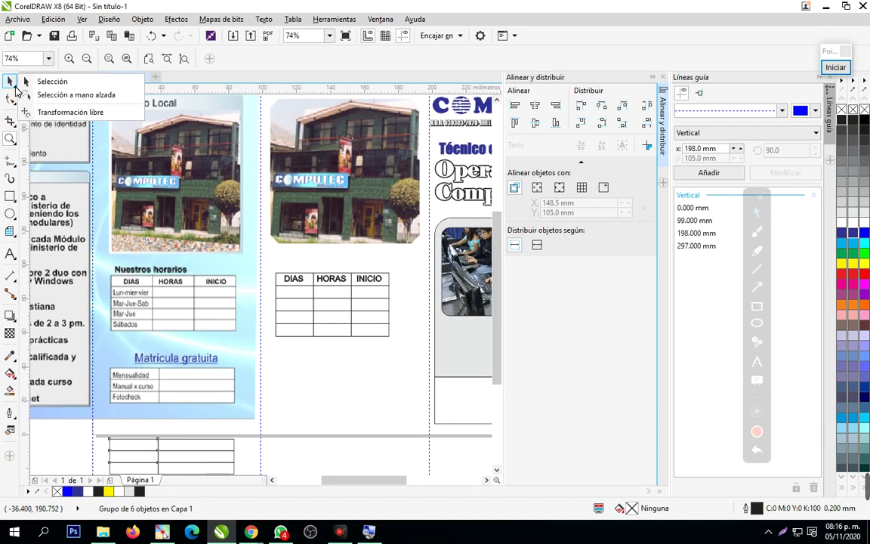
pyautogui.click(12, 81)
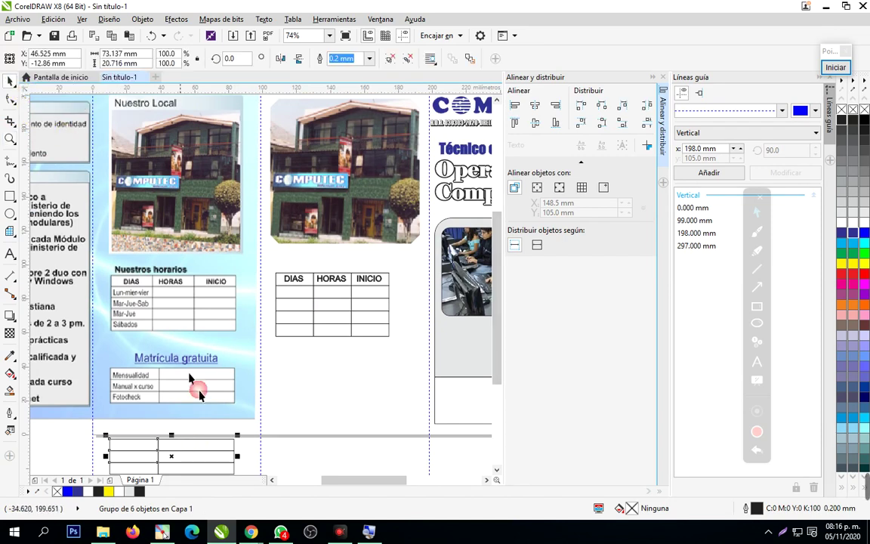
pyautogui.moveTo(210, 460); pyautogui.dragTo(376, 399)
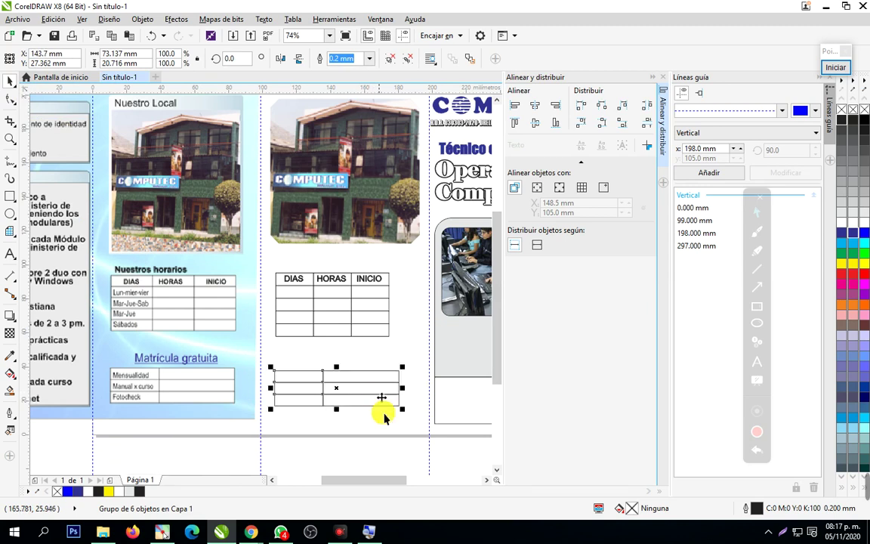
pyautogui.click(390, 454)
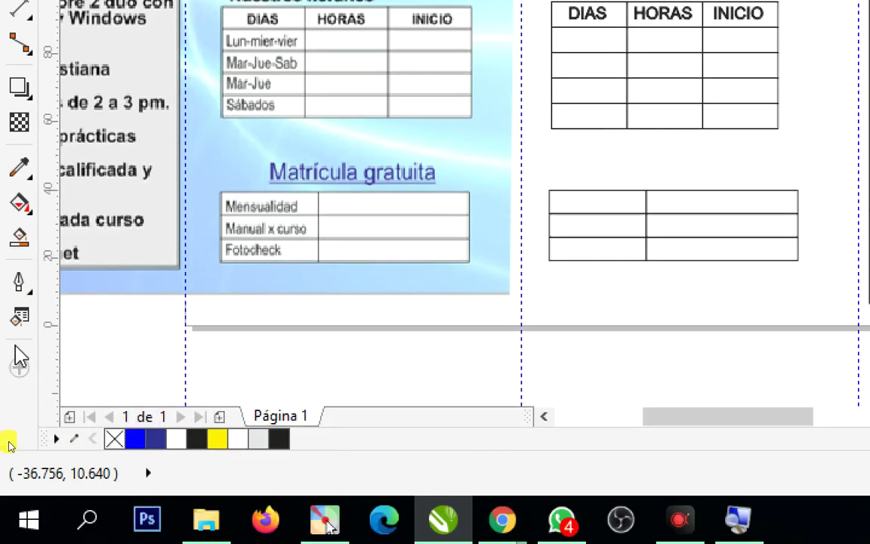
pyautogui.click(27, 295)
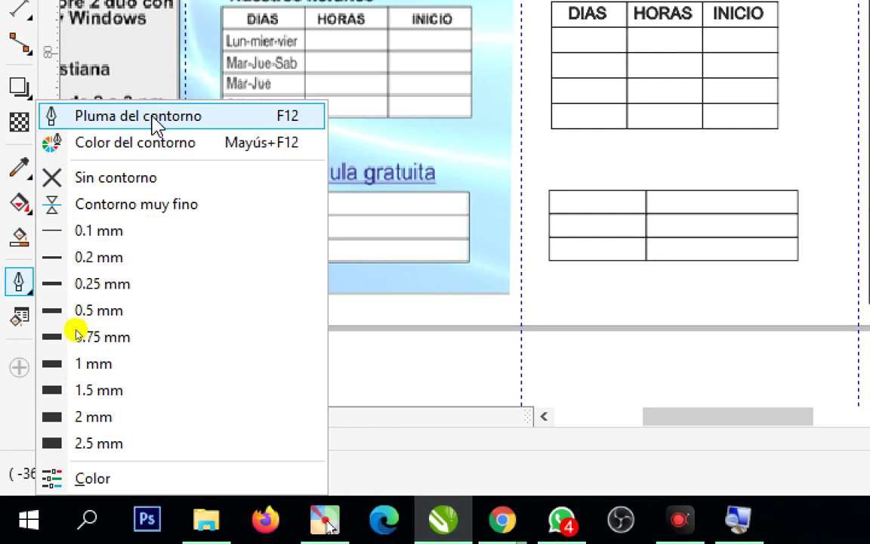
pyautogui.click(296, 121)
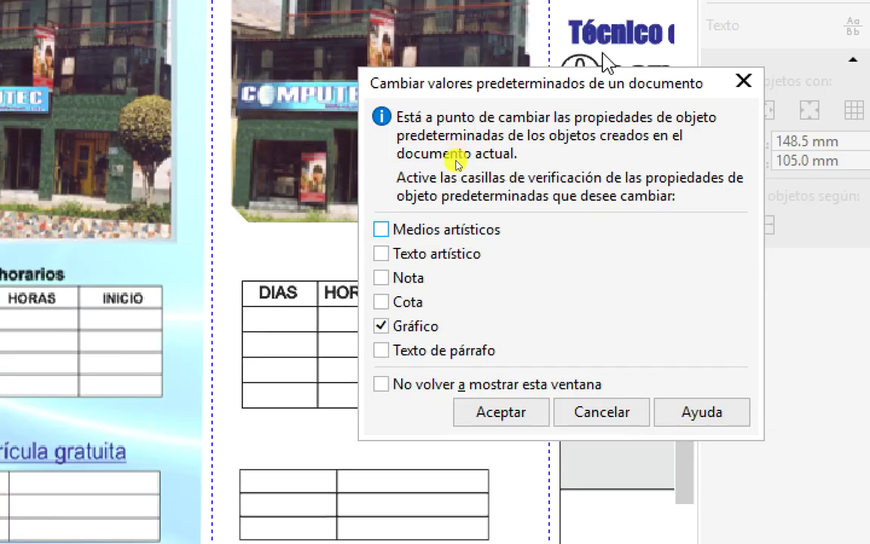
pyautogui.click(597, 420)
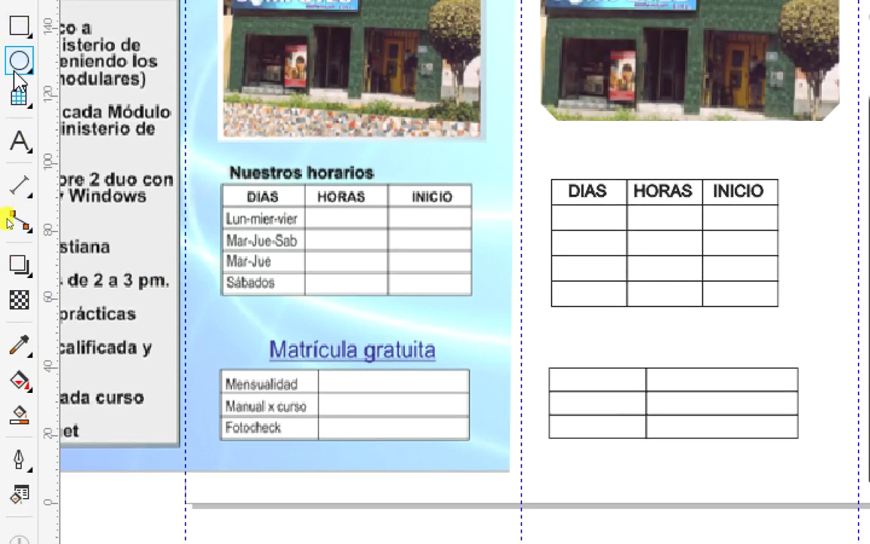
# Draw a rectangle about 50 by 43 mm below the reference image and review its outline pen settings without changing them
pyautogui.click(20, 27)
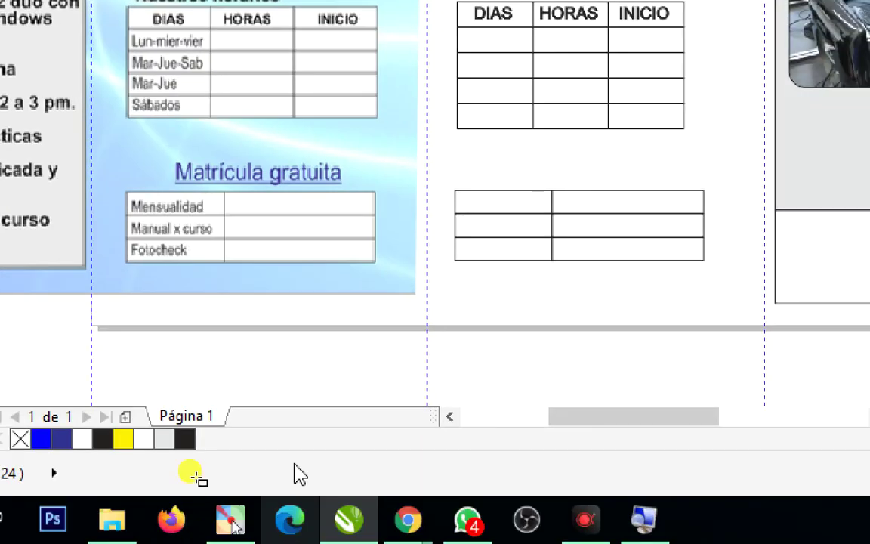
pyautogui.moveTo(301, 358); pyautogui.dragTo(411, 423)
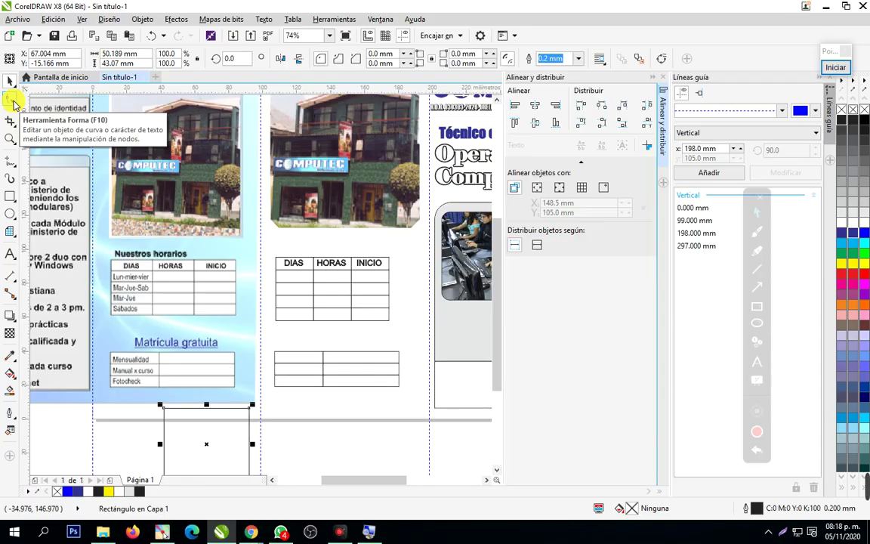
pyautogui.press('F12')
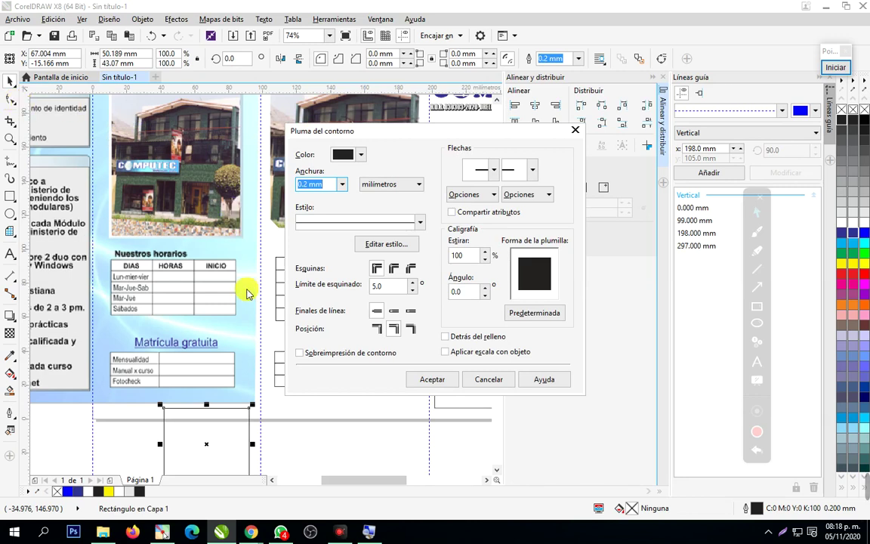
pyautogui.moveTo(299, 133); pyautogui.dragTo(256, 151)
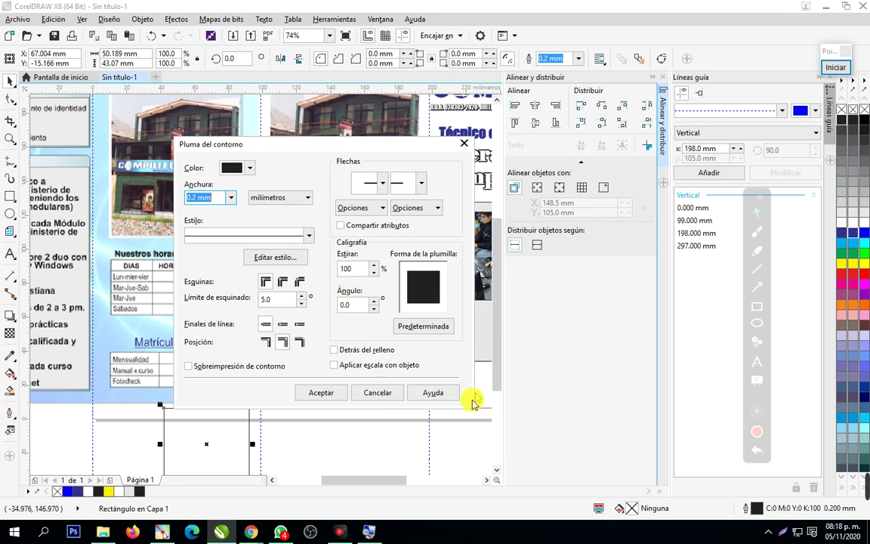
pyautogui.click(395, 389)
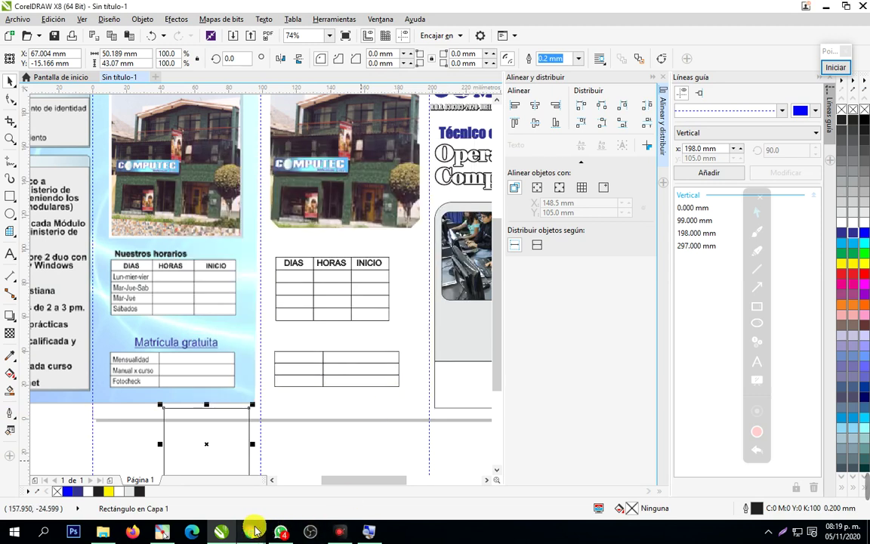
# Switch to the Google Meet call in Chrome and stop presenting the screen
pyautogui.moveTo(254, 527)
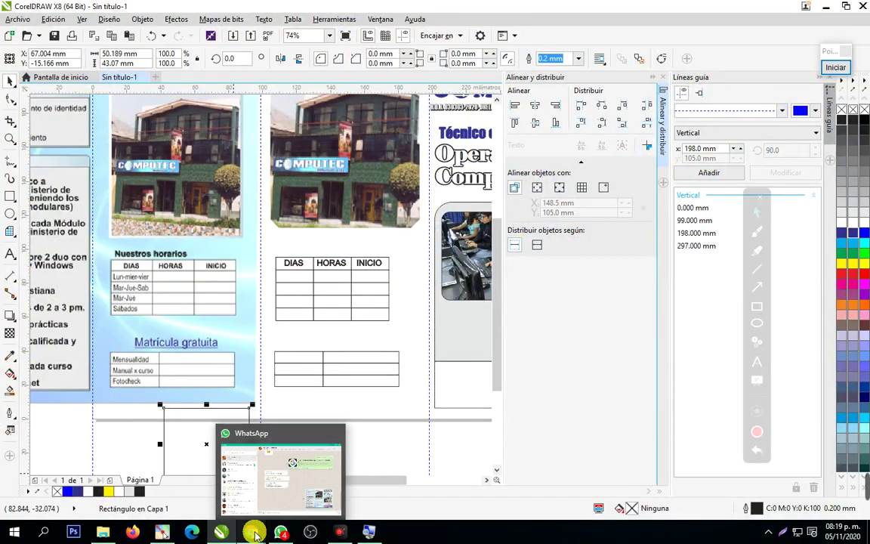
pyautogui.click(230, 506)
pyautogui.click(361, 11)
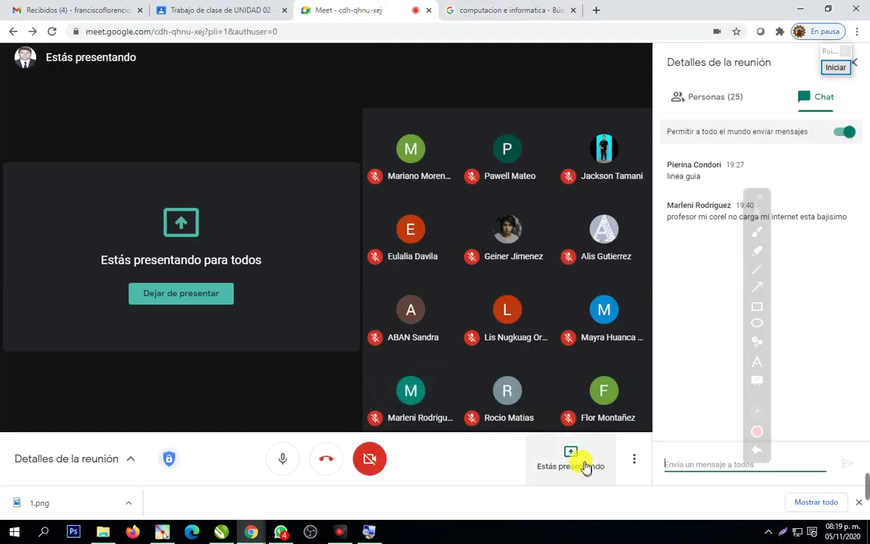
pyautogui.click(573, 458)
pyautogui.click(567, 410)
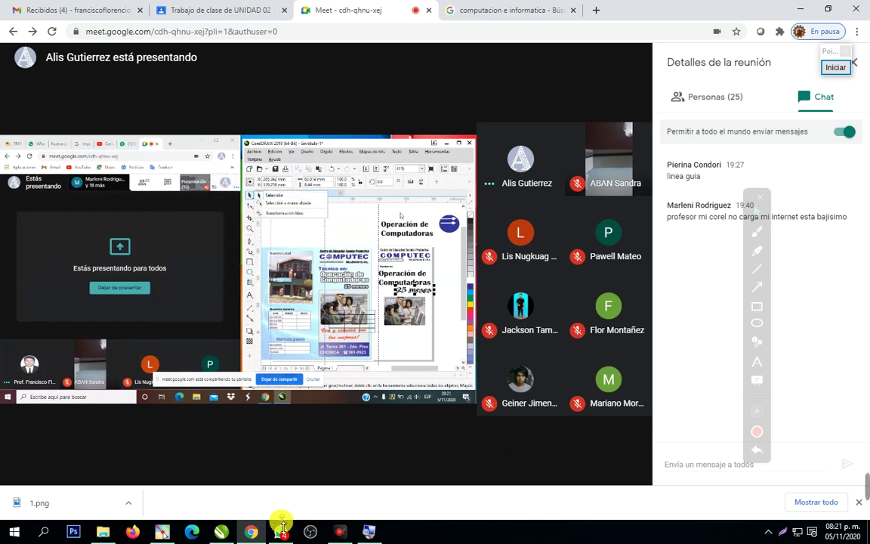
# Switch back to CorelDRAW, add a page-sized 297 by 210 mm rectangle and view its outline colour settings without changing them
pyautogui.click(226, 532)
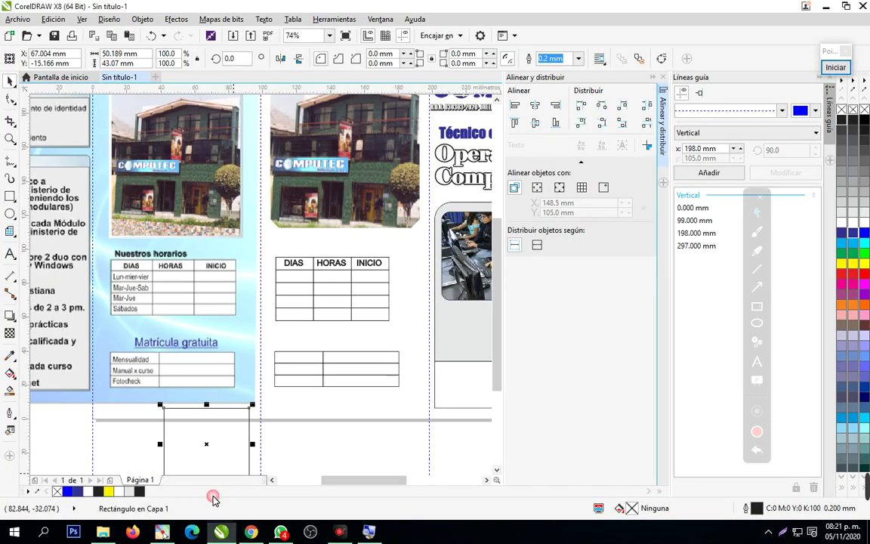
pyautogui.doubleClick(10, 195)
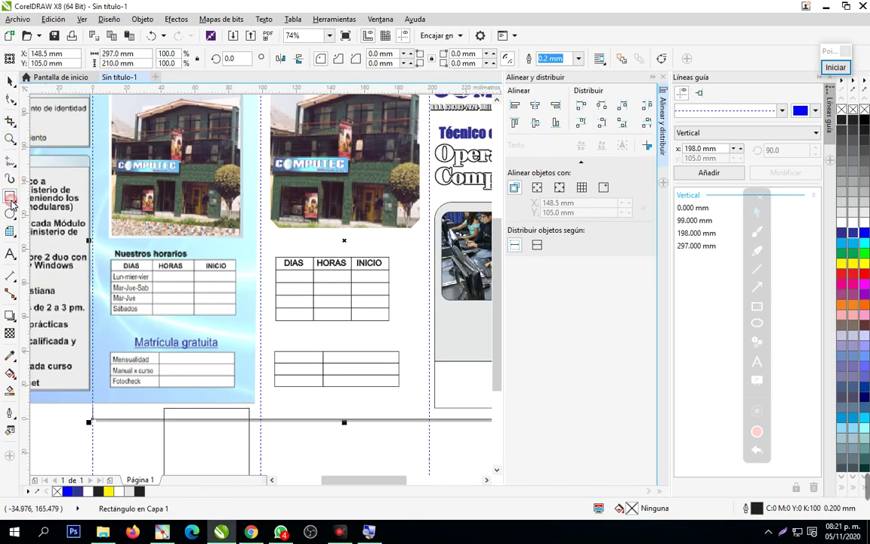
pyautogui.click(10, 414)
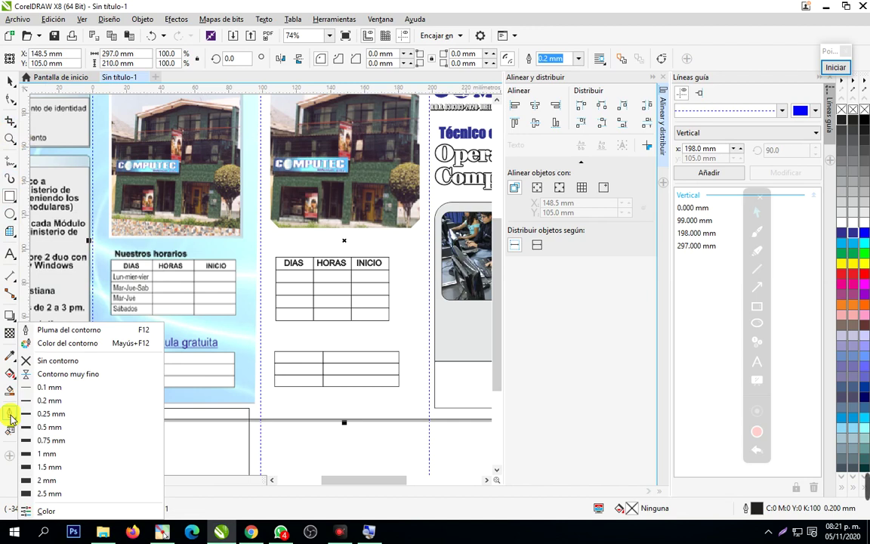
pyautogui.click(305, 439)
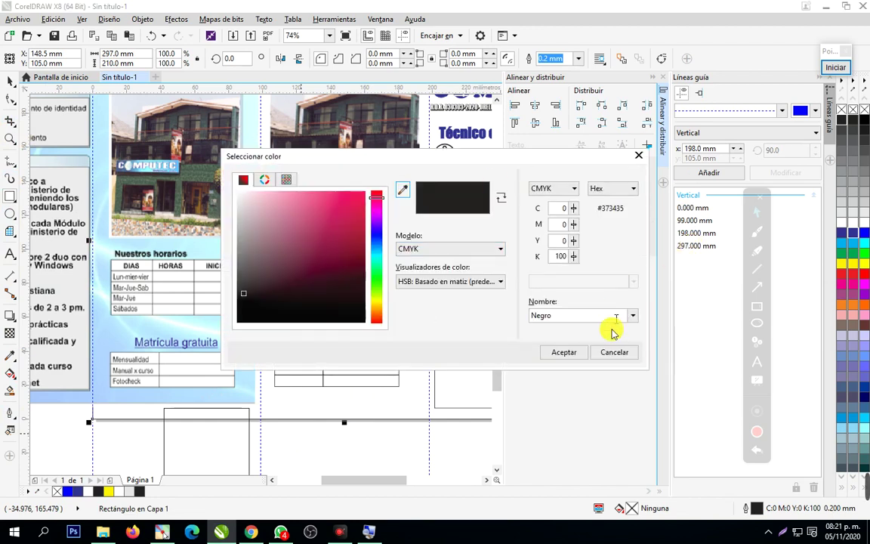
pyautogui.click(614, 352)
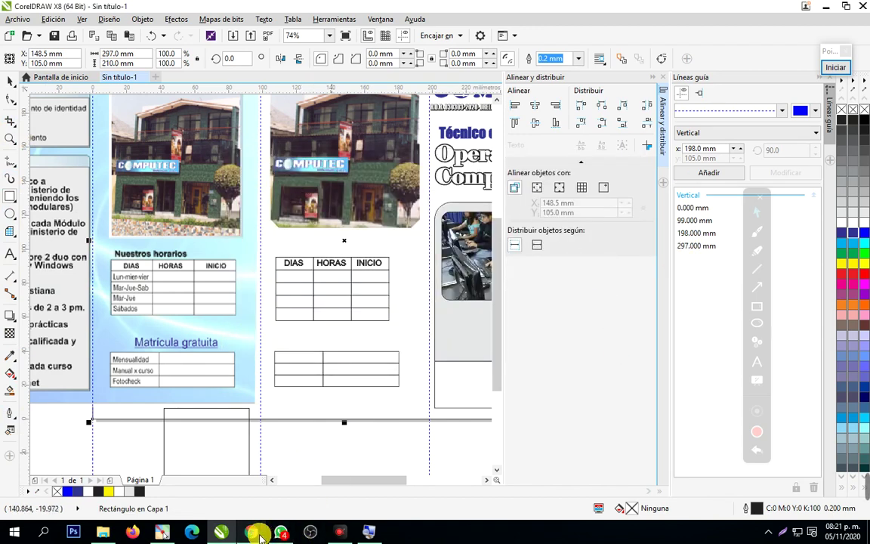
# Switch to the Google Meet call and try to mute the participant whose microphone is on
pyautogui.moveTo(231, 534)
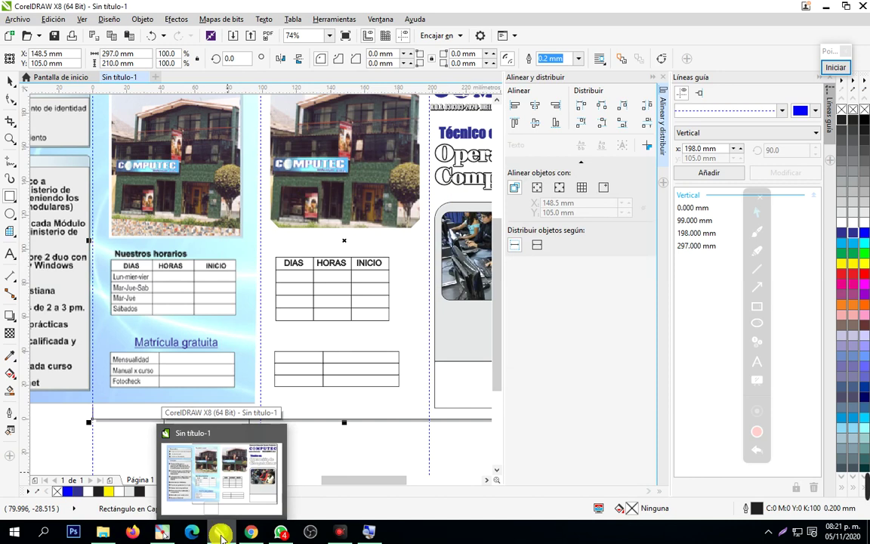
pyautogui.click(249, 507)
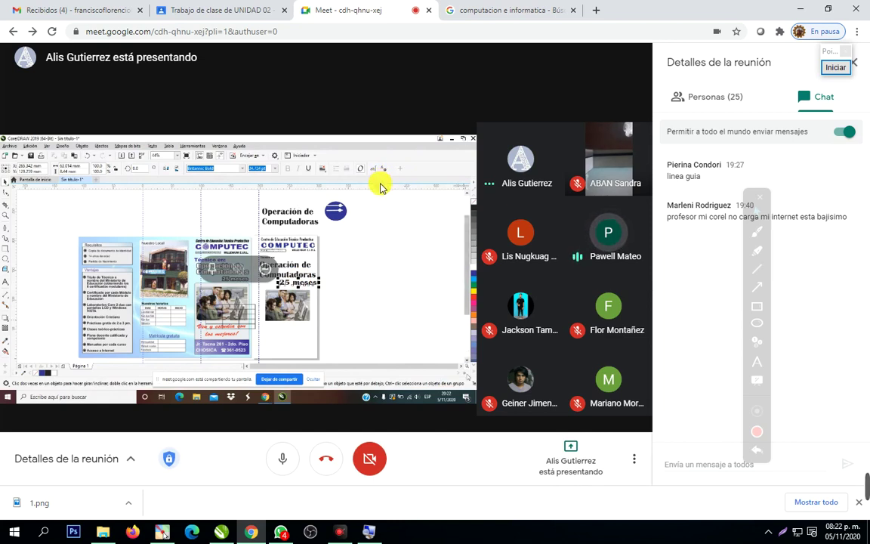
pyautogui.moveTo(610, 239)
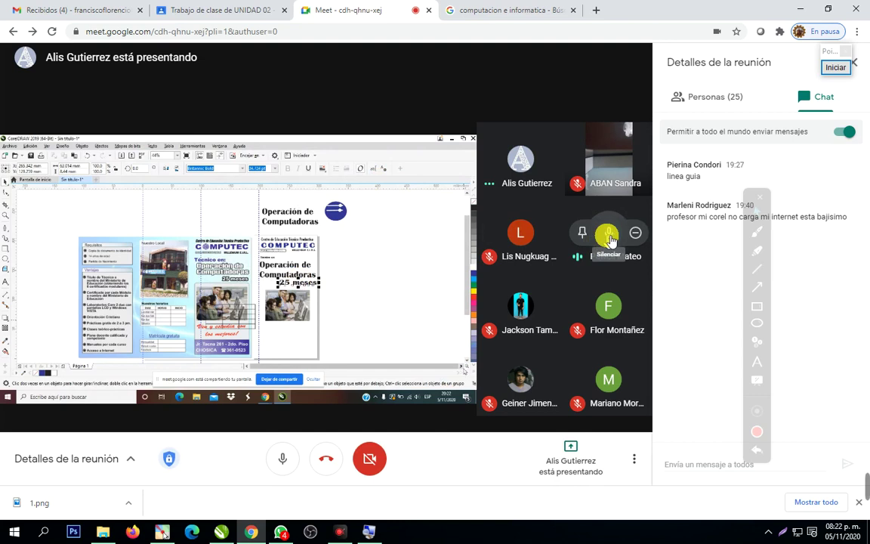
pyautogui.click(610, 239)
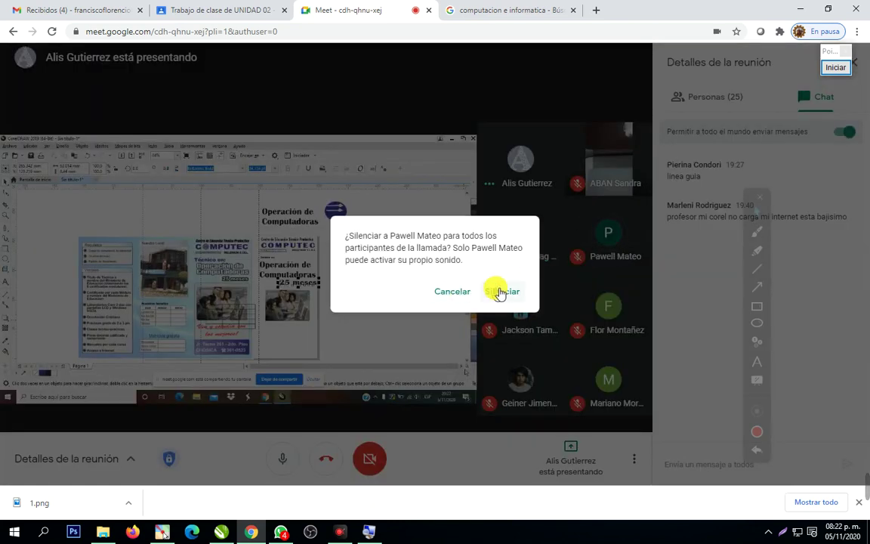
pyautogui.click(452, 295)
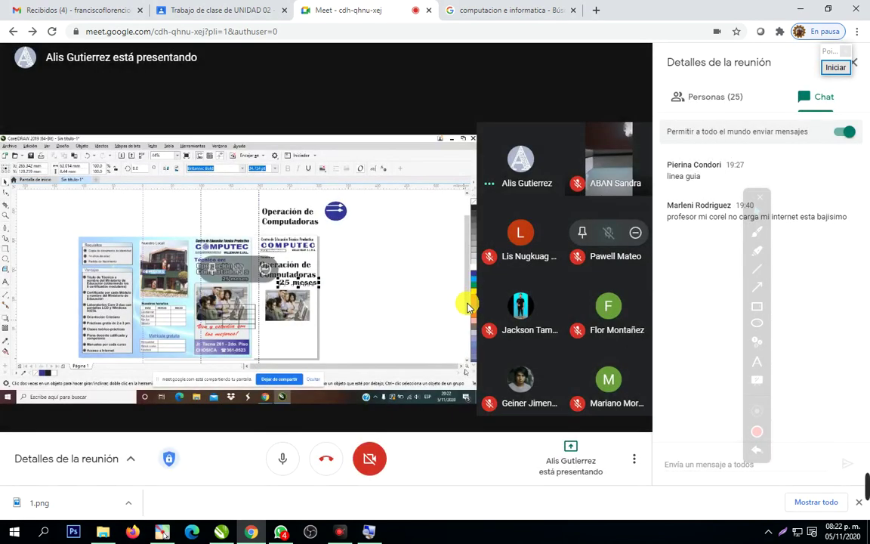
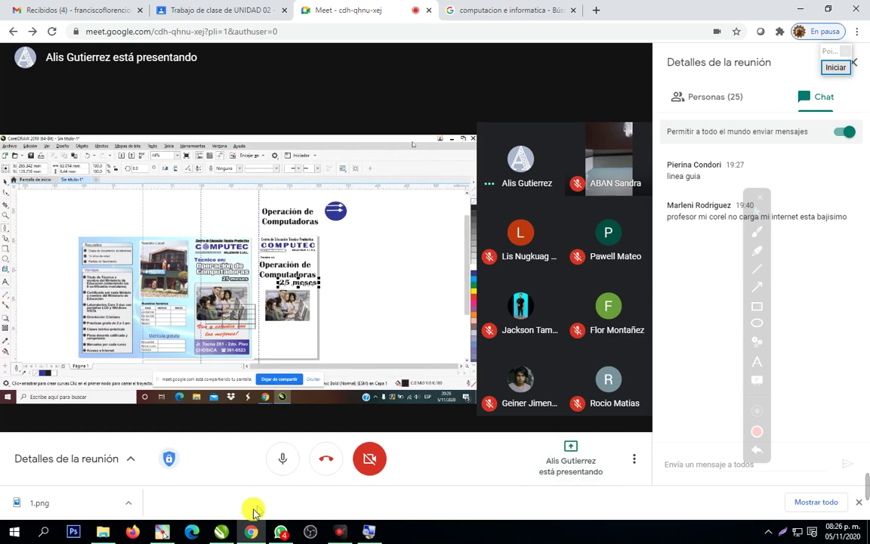
# Switch back to CorelDRAW and turn off the display of the toolbox
pyautogui.moveTo(221, 529)
pyautogui.click(210, 502)
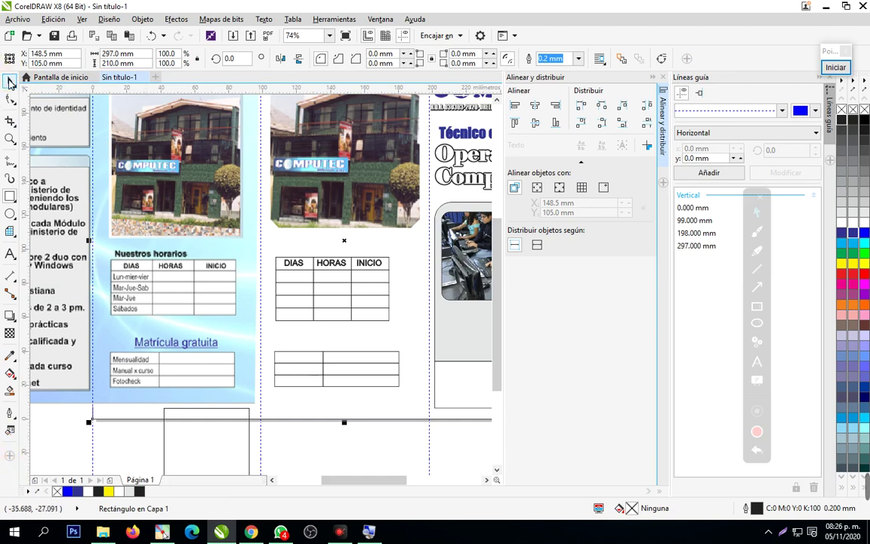
pyautogui.moveTo(27, 155); pyautogui.dragTo(43, 158)
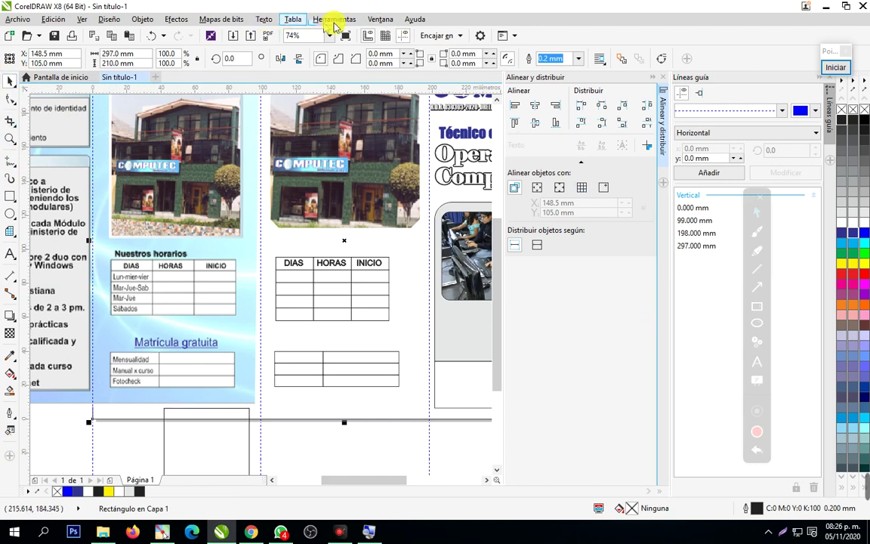
pyautogui.click(380, 18)
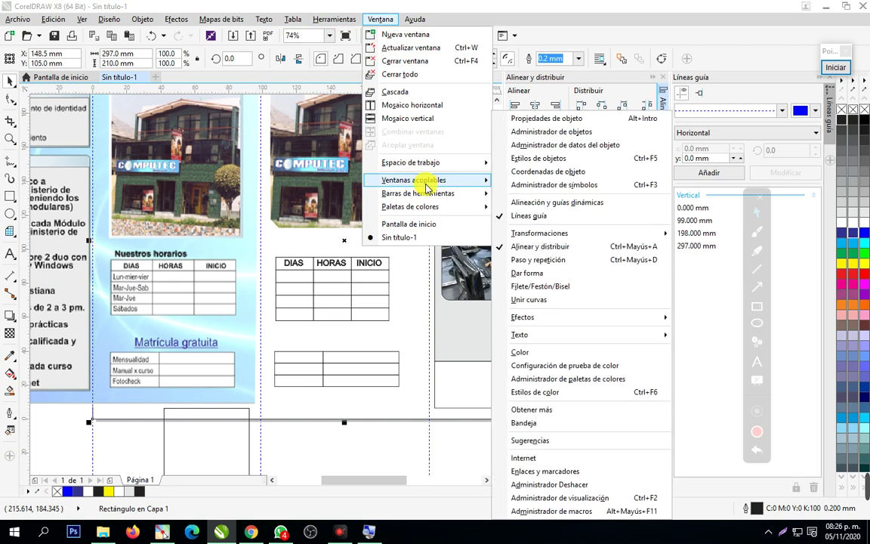
pyautogui.moveTo(432, 193)
pyautogui.moveTo(530, 200)
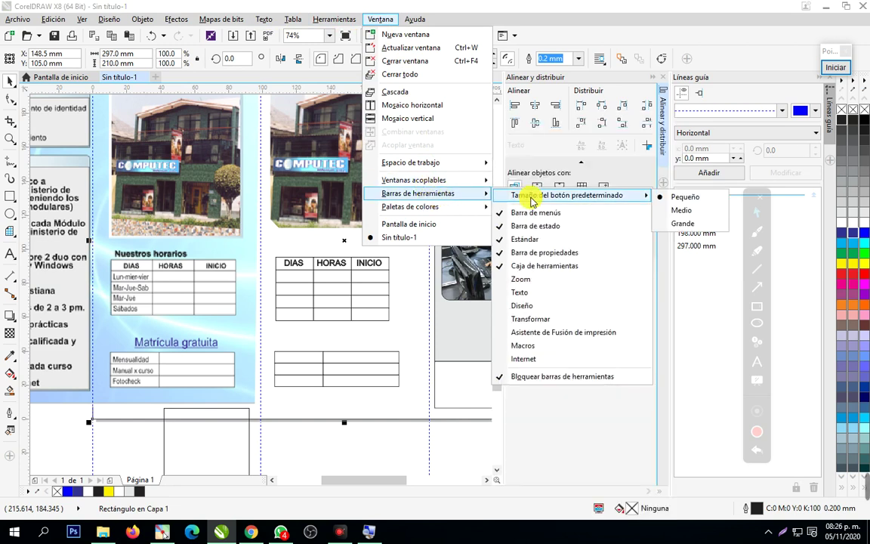
pyautogui.click(532, 265)
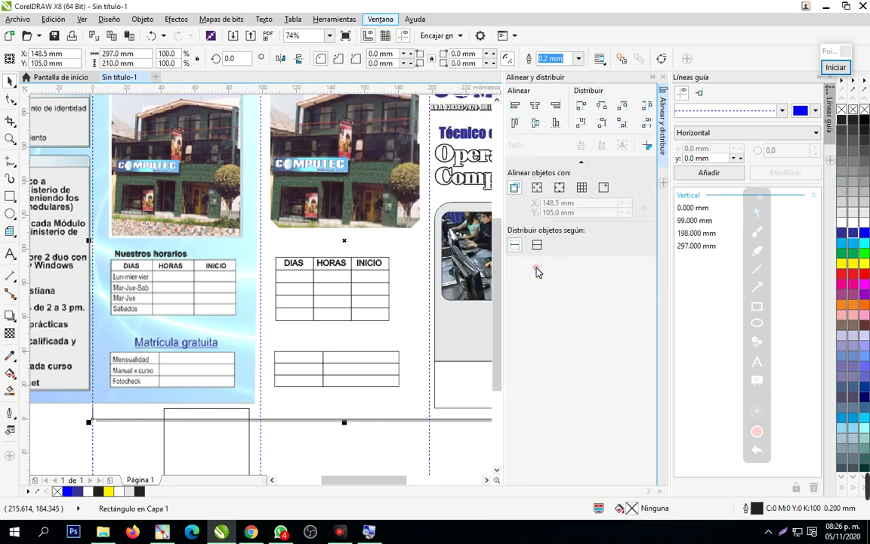
# Turn the display of the toolbox back on
pyautogui.click(375, 18)
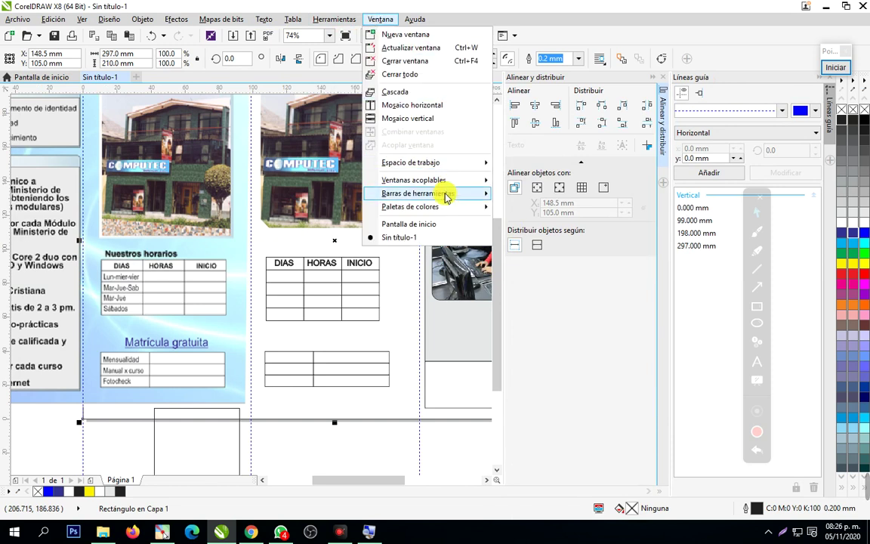
pyautogui.moveTo(450, 186)
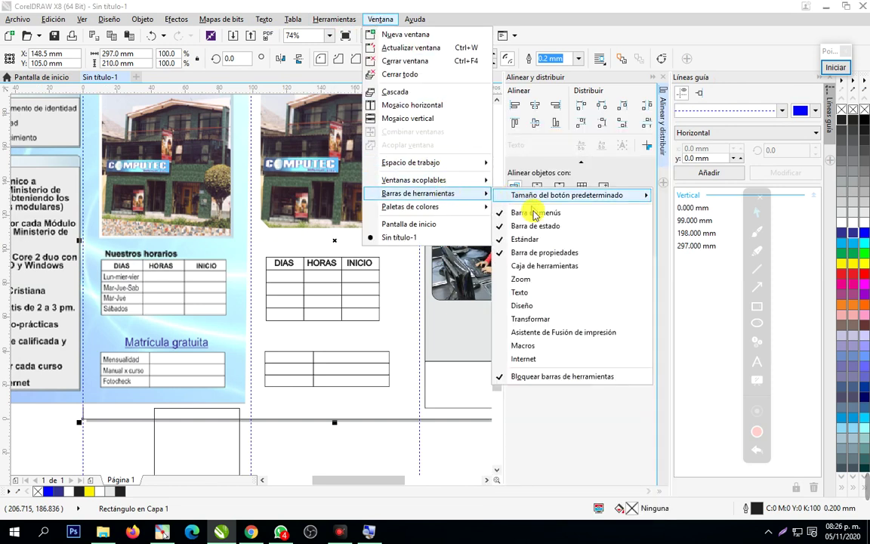
pyautogui.click(543, 272)
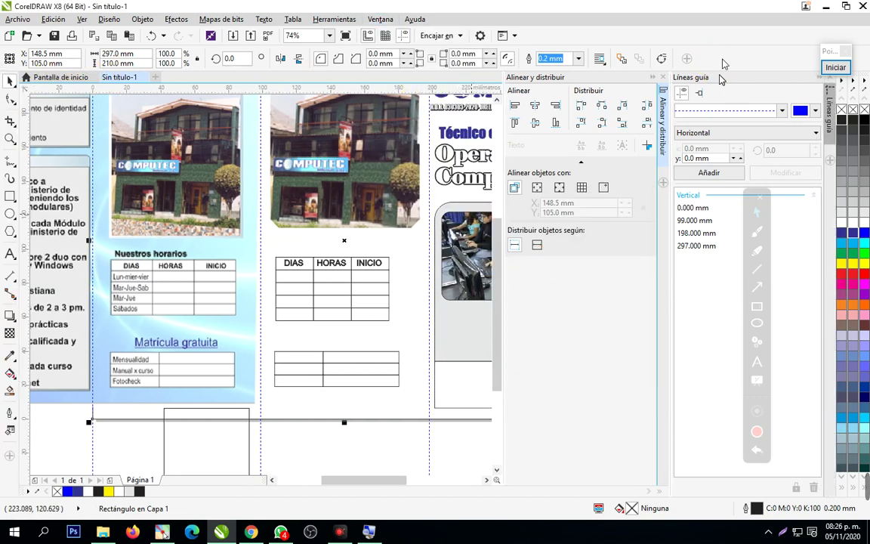
pyautogui.click(27, 491)
pyautogui.click(8, 482)
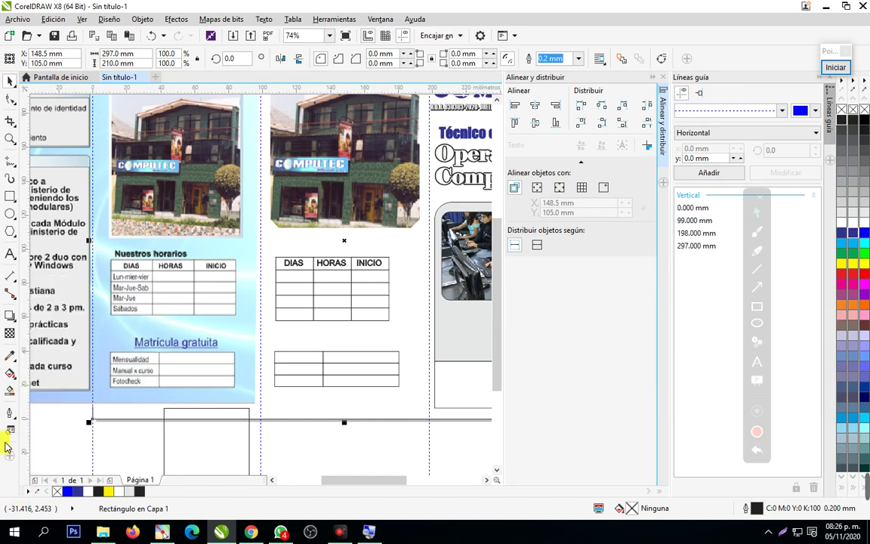
# Switch to the Google Meet call in Chrome, start presenting the entire screen and return to CorelDRAW
pyautogui.moveTo(250, 534)
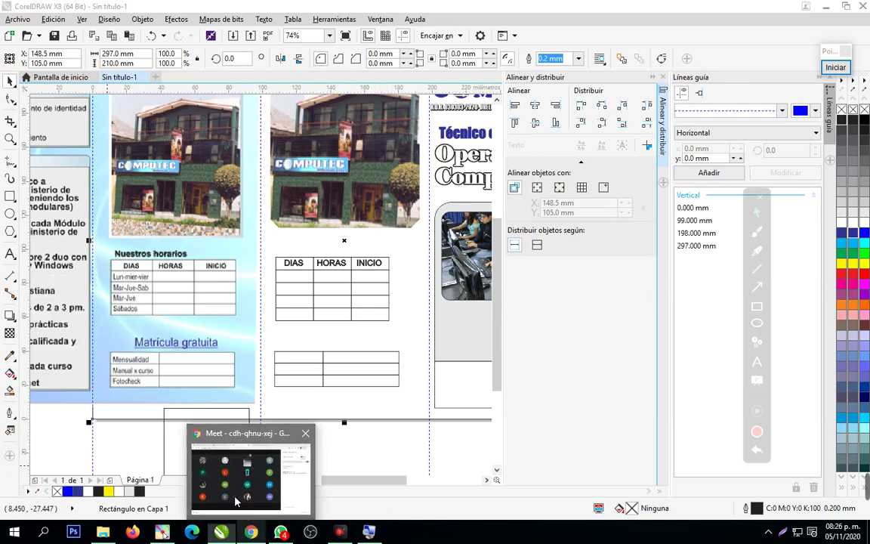
pyautogui.click(211, 446)
pyautogui.click(566, 453)
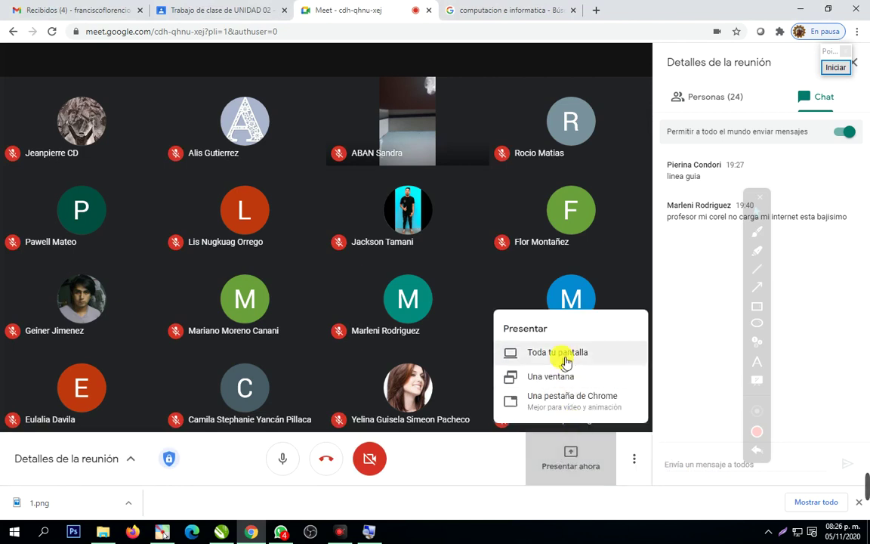
pyautogui.click(561, 357)
pyautogui.click(524, 278)
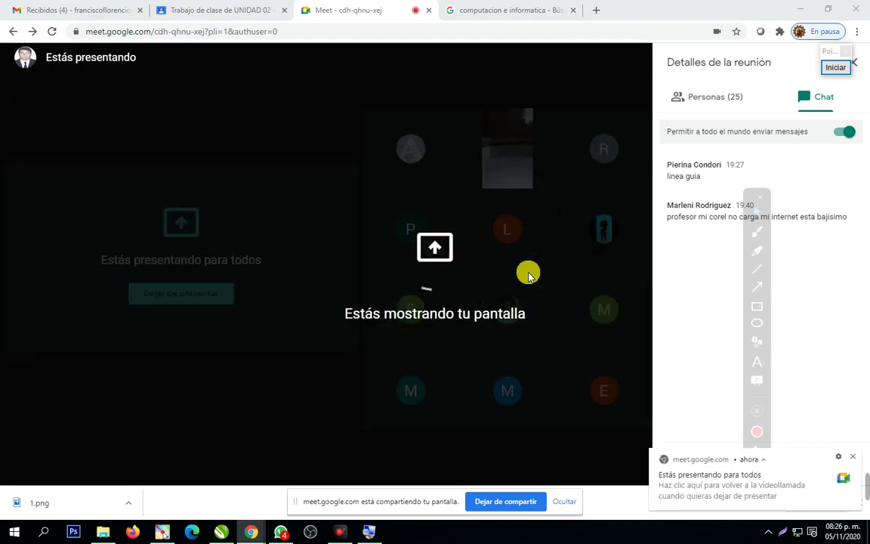
pyautogui.moveTo(229, 531)
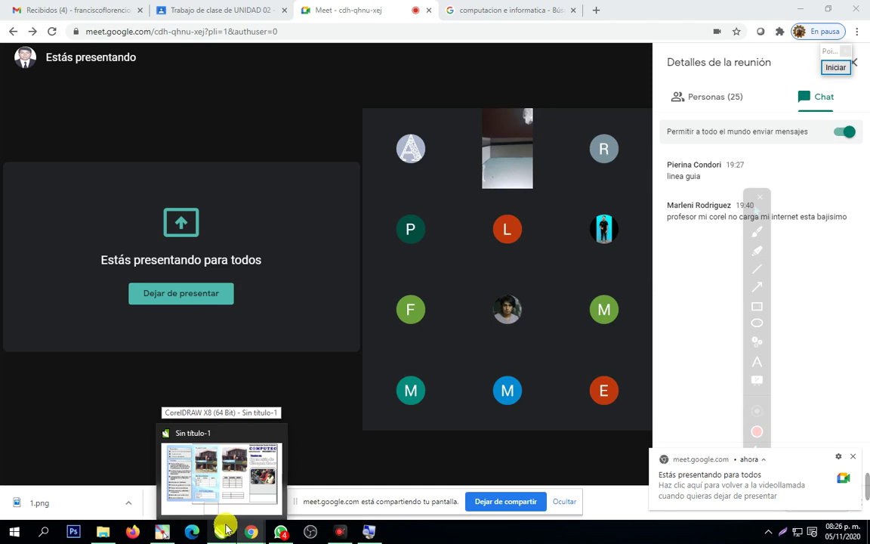
pyautogui.click(228, 498)
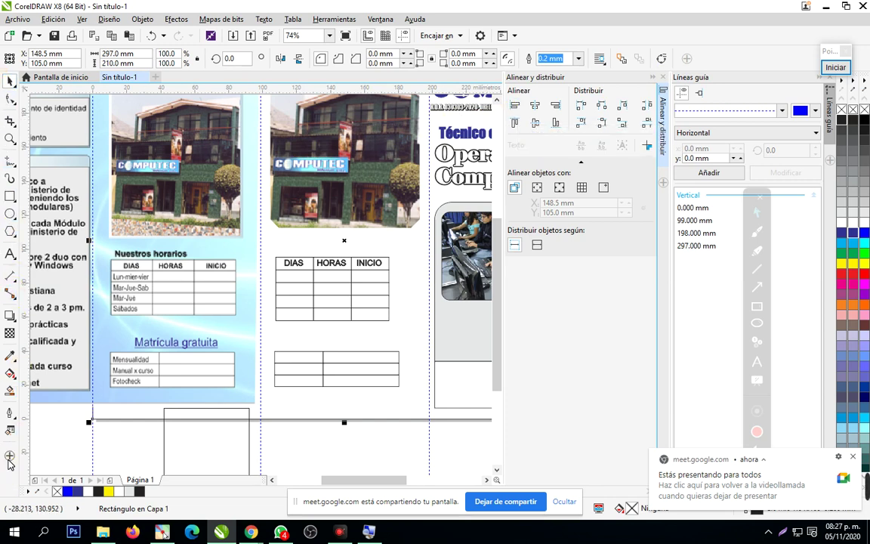
# Look through the toolbox customization list of tool flyouts and close it without changing anything
pyautogui.click(9, 457)
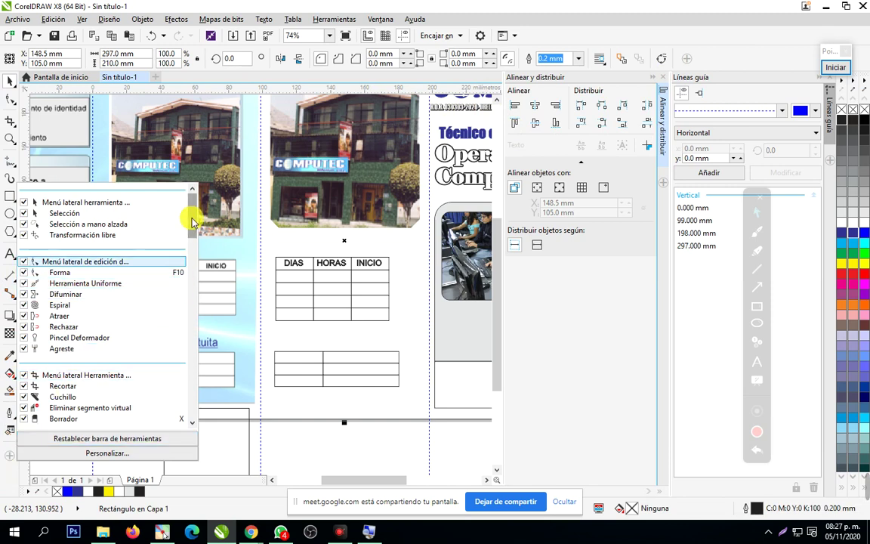
pyautogui.moveTo(193, 221)
pyautogui.mouseDown()
pyautogui.moveTo(193, 404)
pyautogui.moveTo(200, 220)
pyautogui.mouseUp()
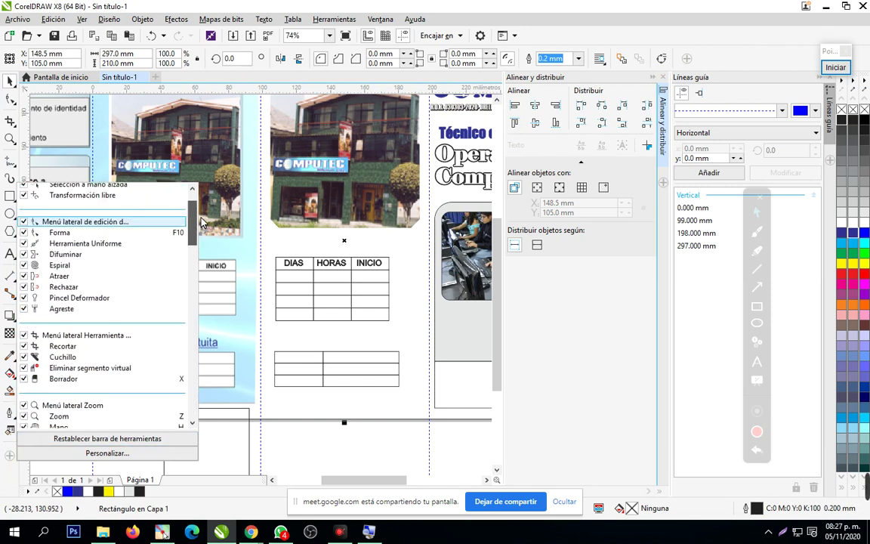
pyautogui.scroll(1, 201, 221)
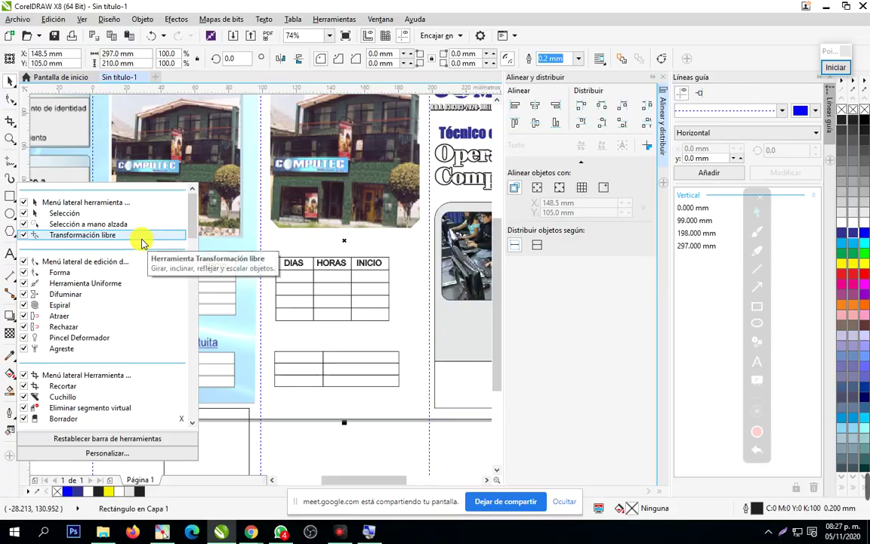
pyautogui.click(287, 447)
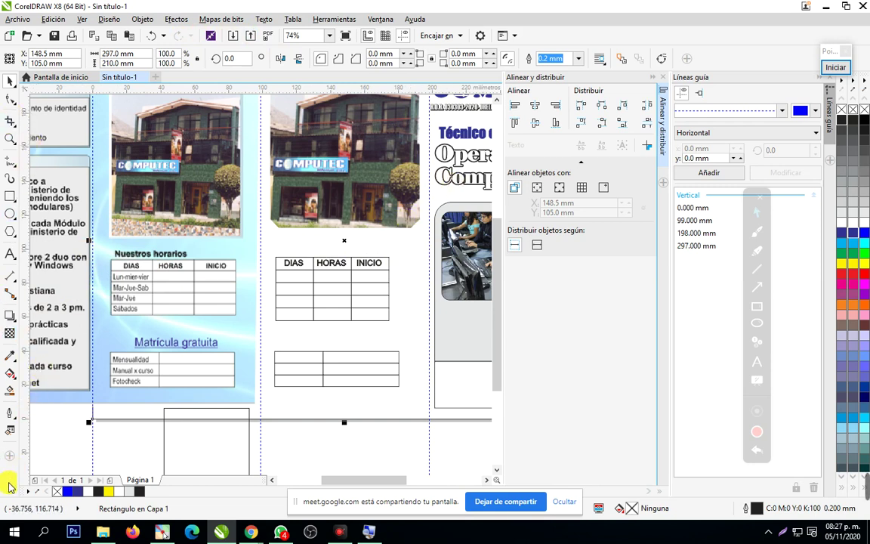
# Close the Alinear y distribuir docker to free up space for the reference brochure
pyautogui.click(666, 80)
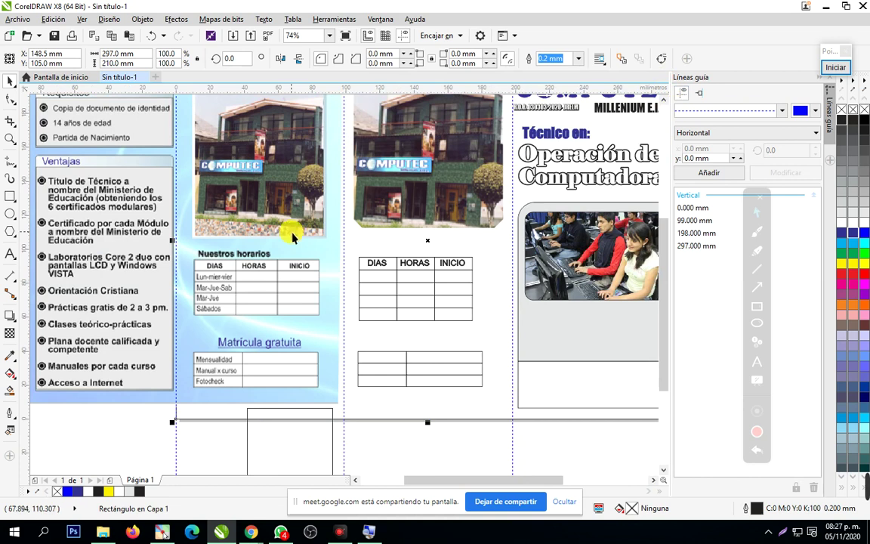
pyautogui.click(359, 481)
pyautogui.click(358, 481)
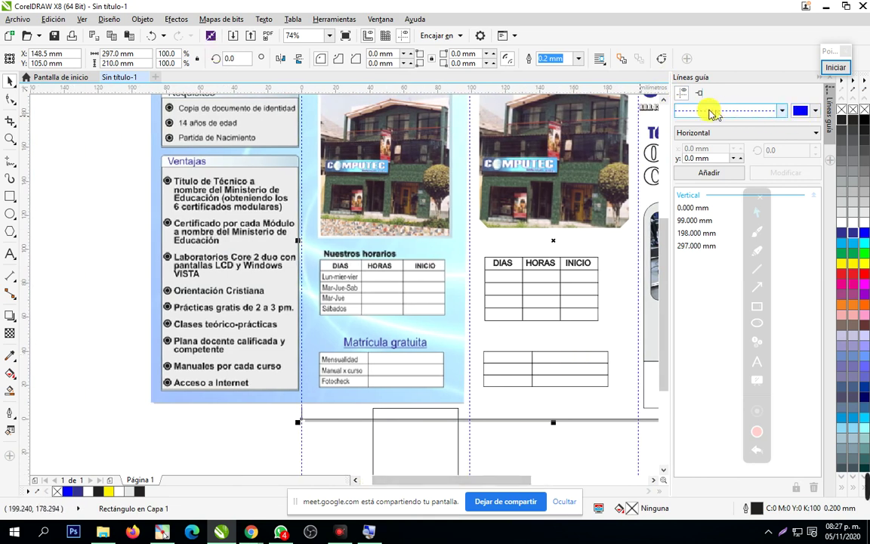
pyautogui.click(663, 99)
pyautogui.click(663, 99)
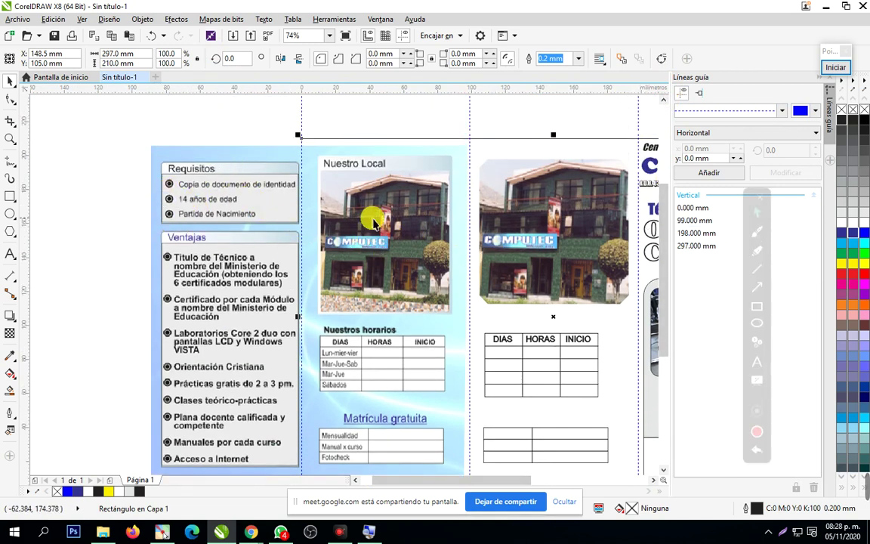
# Mark the Requisitos and Ventajas column of the reference with a red annotation rectangle, and clear the mark after enlarging the Requisitos box
pyautogui.click(756, 306)
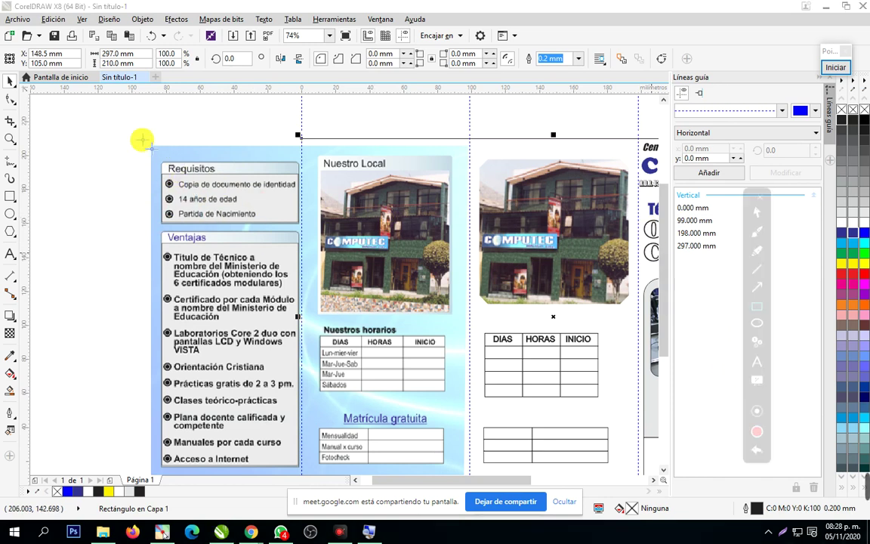
pyautogui.moveTo(141, 137); pyautogui.dragTo(307, 474)
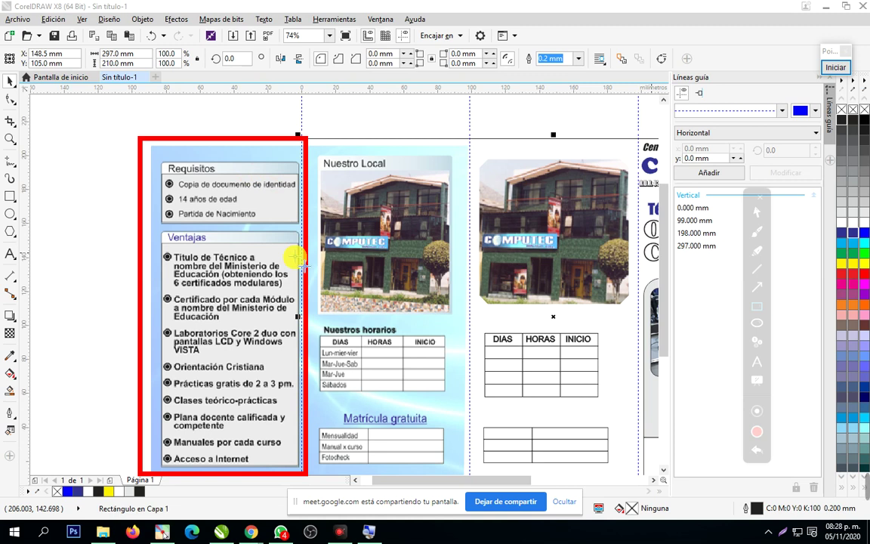
pyautogui.click(755, 287)
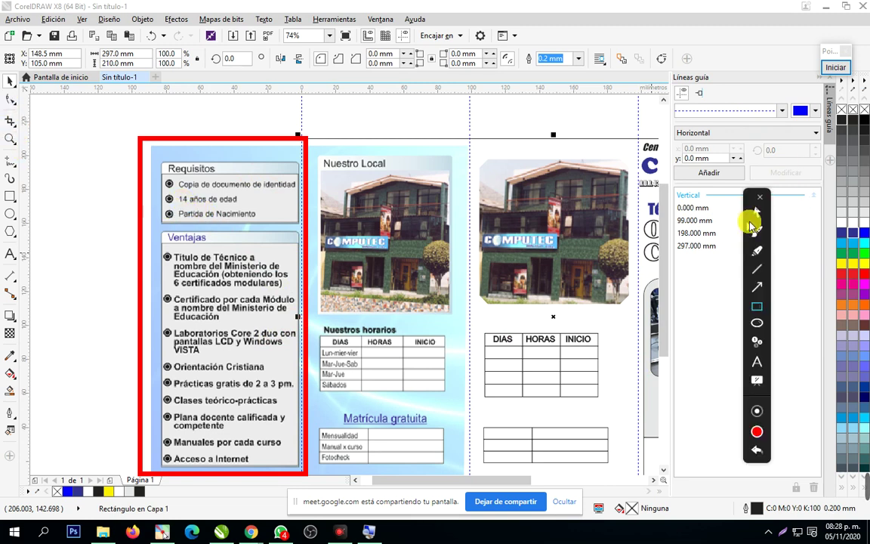
pyautogui.click(11, 138)
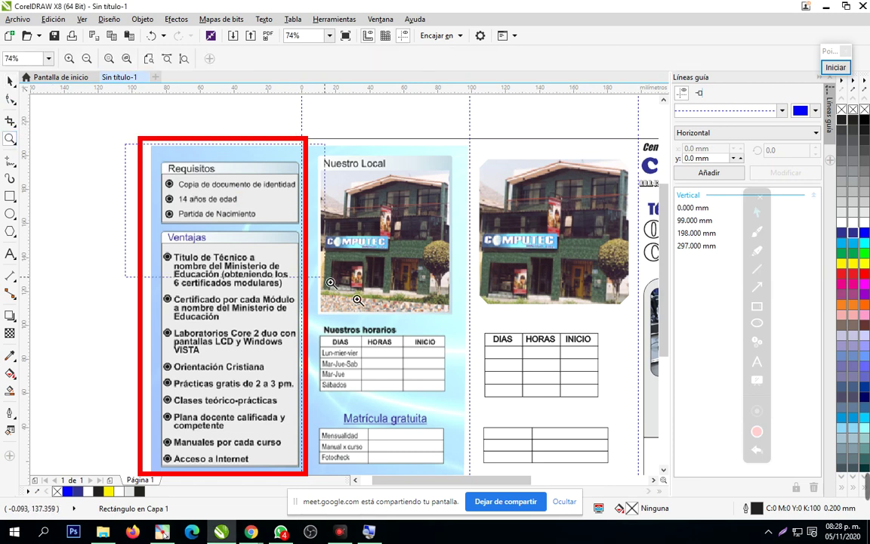
pyautogui.click(249, 215)
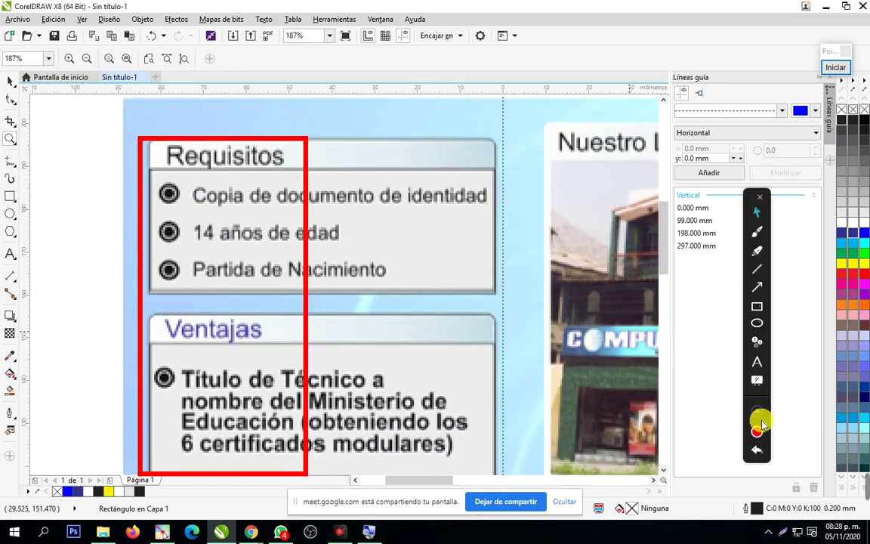
pyautogui.click(757, 450)
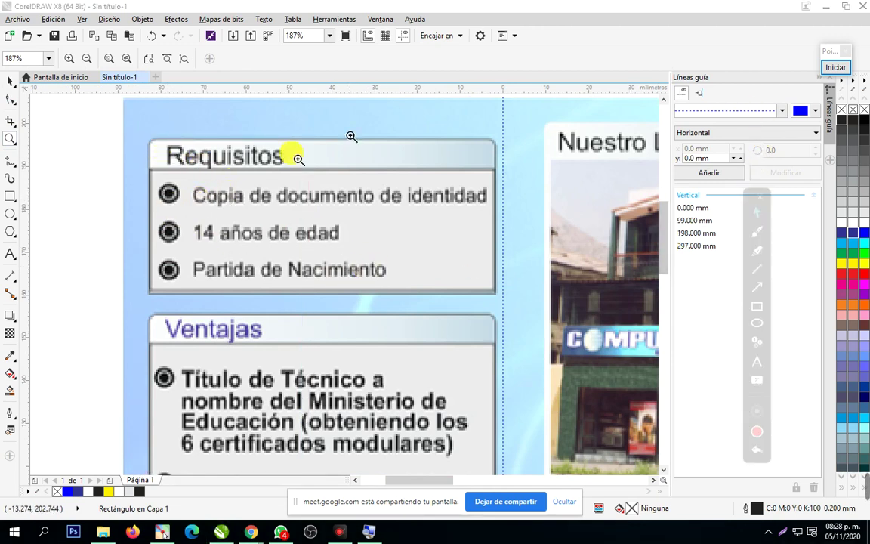
# Draw a circle about 6.3 mm in diameter in the blank area beside the Requisitos bullets
pyautogui.click(11, 80)
pyautogui.click(102, 185)
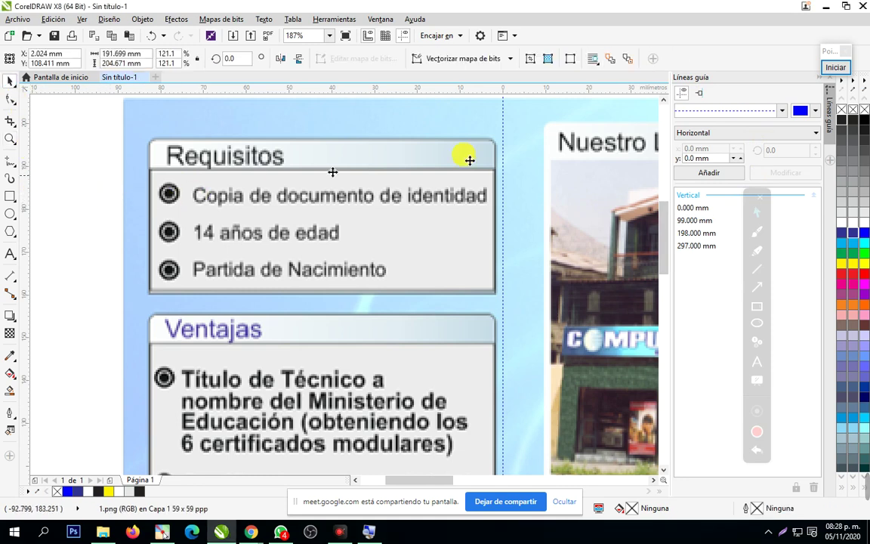
pyautogui.click(11, 138)
pyautogui.moveTo(84, 153); pyautogui.dragTo(301, 315)
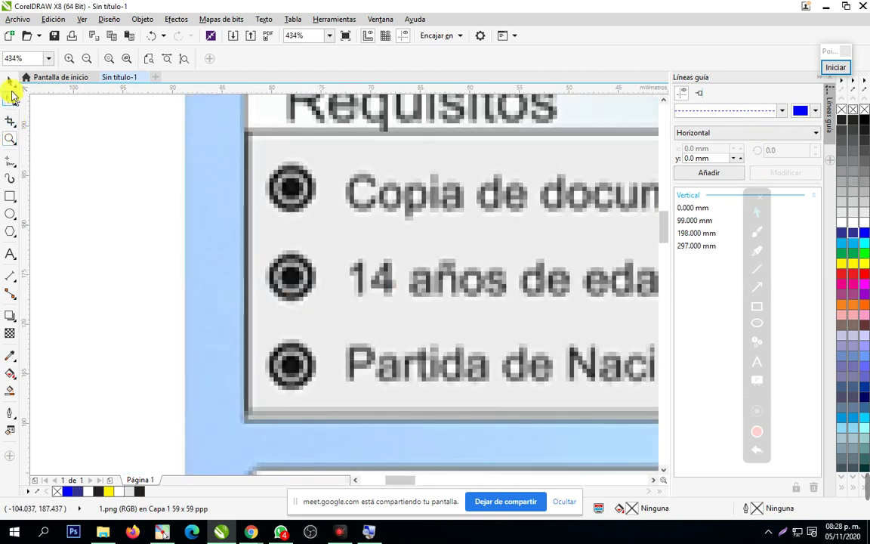
pyautogui.click(10, 86)
pyautogui.click(10, 214)
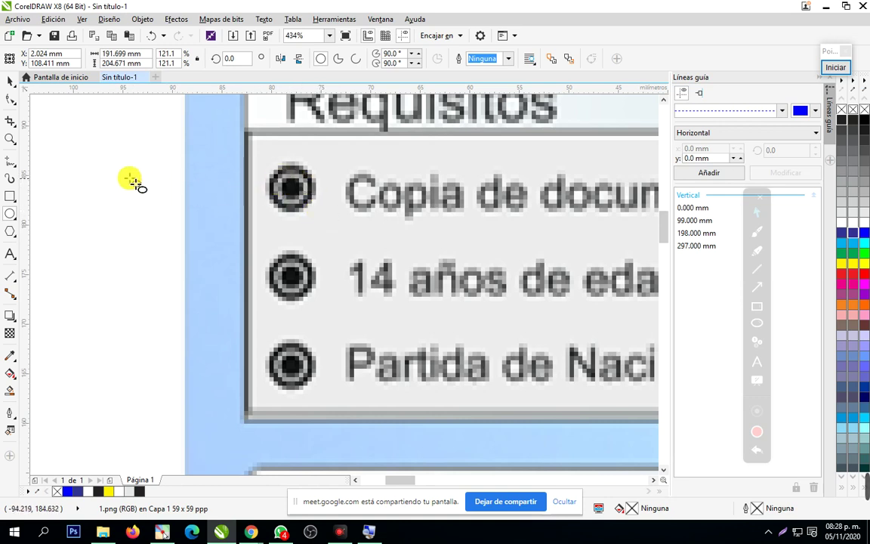
pyautogui.moveTo(91, 163); pyautogui.dragTo(155, 210)
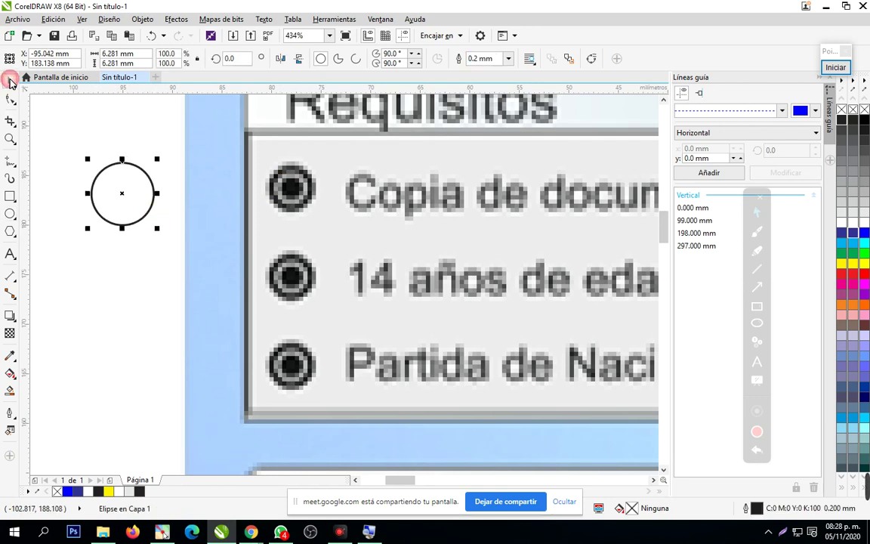
# Fill the new circle with black (K:100)
pyautogui.click(11, 81)
pyautogui.click(179, 250)
pyautogui.click(142, 215)
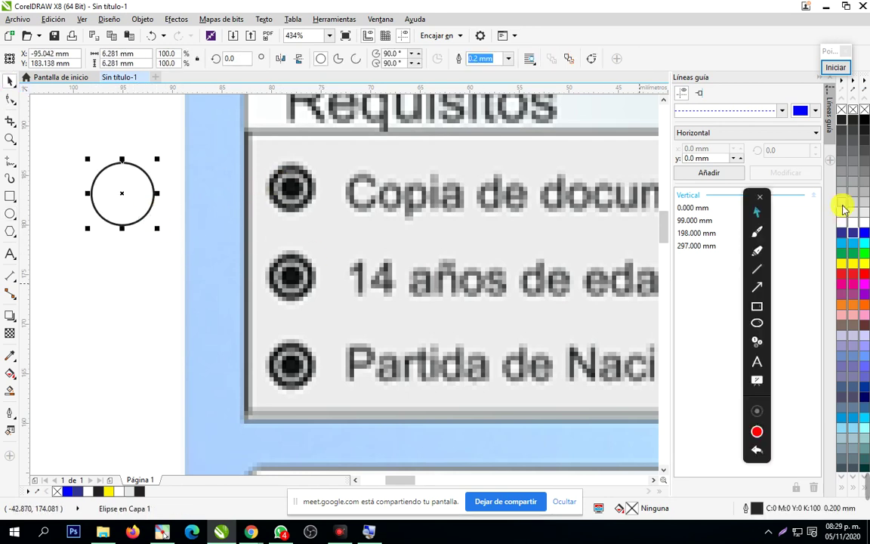
pyautogui.click(843, 118)
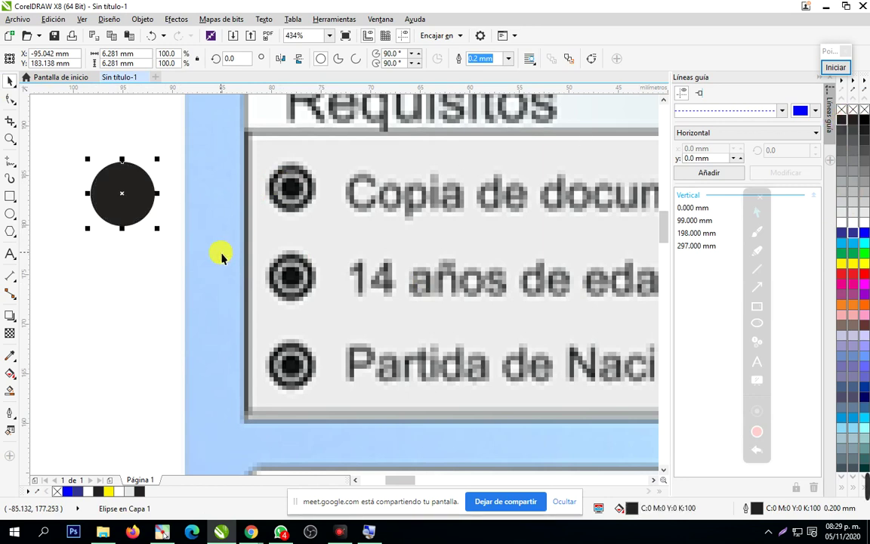
# Duplicate the black circle, make a smaller white circle inside it, and add another white copy about 3.1 mm in diameter
pyautogui.hotkey('ctrl', 'd')
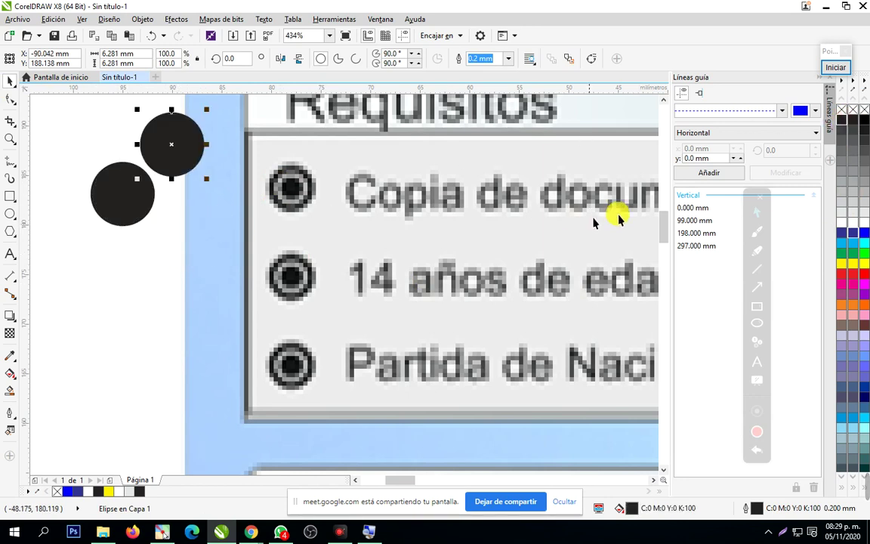
pyautogui.click(843, 224)
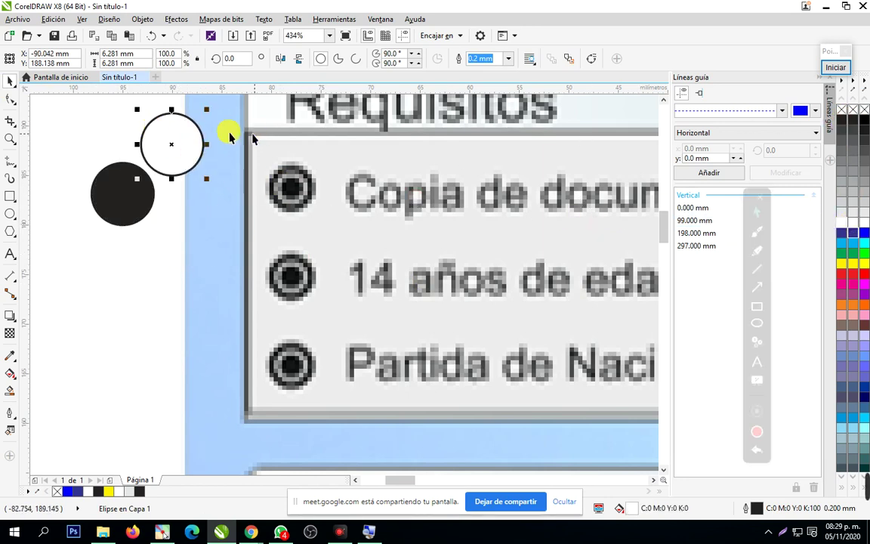
pyautogui.moveTo(142, 111); pyautogui.dragTo(131, 197)
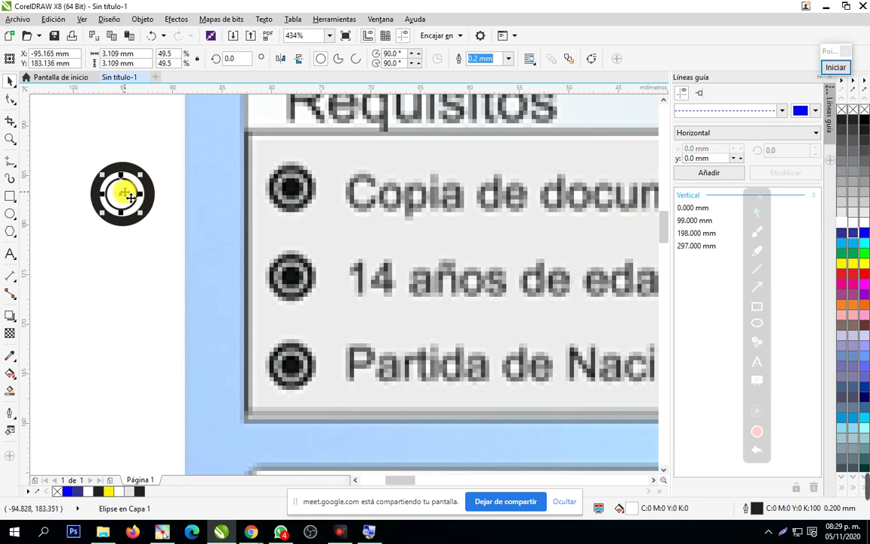
# Move the smallest circle down to just below the ring and fill it with black
pyautogui.press('Down')
pyautogui.press('Down')
pyautogui.press('Down')
pyautogui.press('Down')
pyautogui.press('Down')
pyautogui.press('Down')
pyautogui.press('Down')
pyautogui.press('Down')
pyautogui.press('Down')
pyautogui.press('Down')
pyautogui.press('Down')
pyautogui.press('Down')
pyautogui.press('Down')
pyautogui.press('Down')
pyautogui.press('Down')
pyautogui.press('Down')
pyautogui.press('Down')
pyautogui.press('Down')
pyautogui.press('Down')
pyautogui.press('Down')
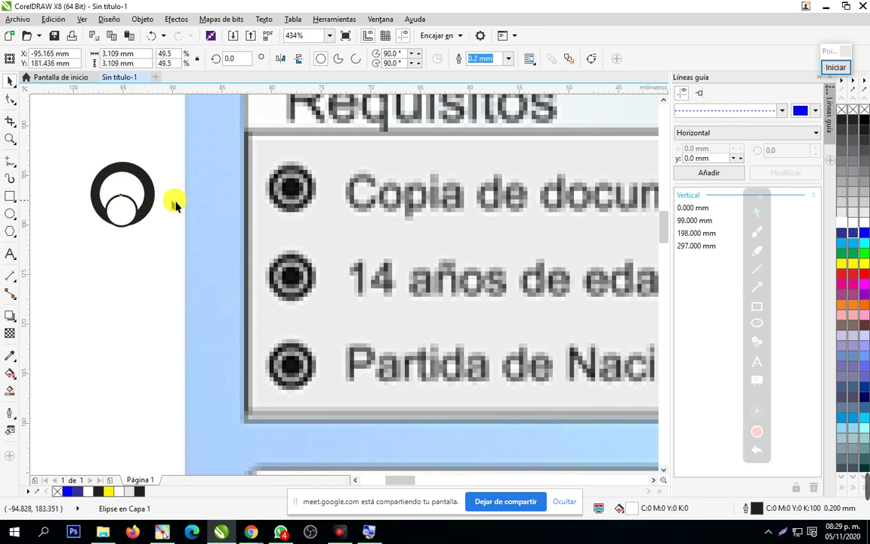
pyautogui.click(849, 122)
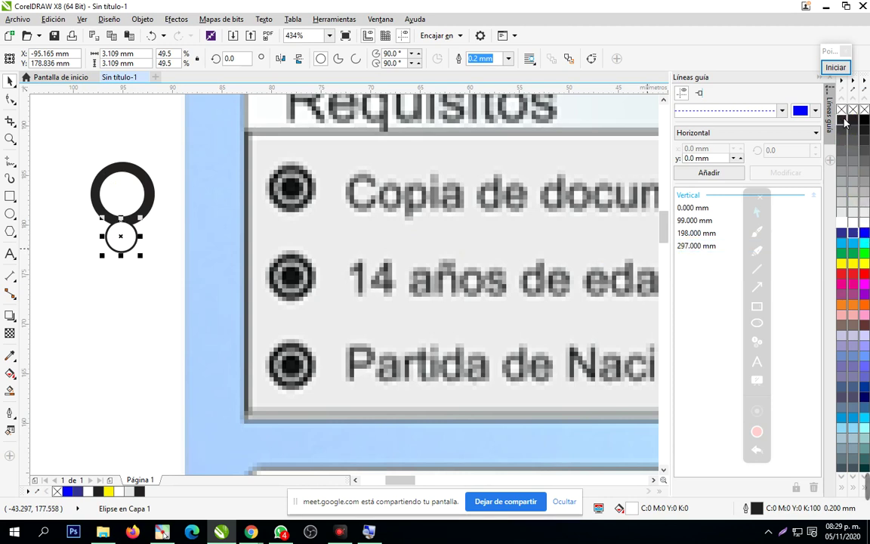
# Align the centers of the three circles horizontally and vertically so they form a concentric bullet
pyautogui.moveTo(64, 133); pyautogui.dragTo(212, 315)
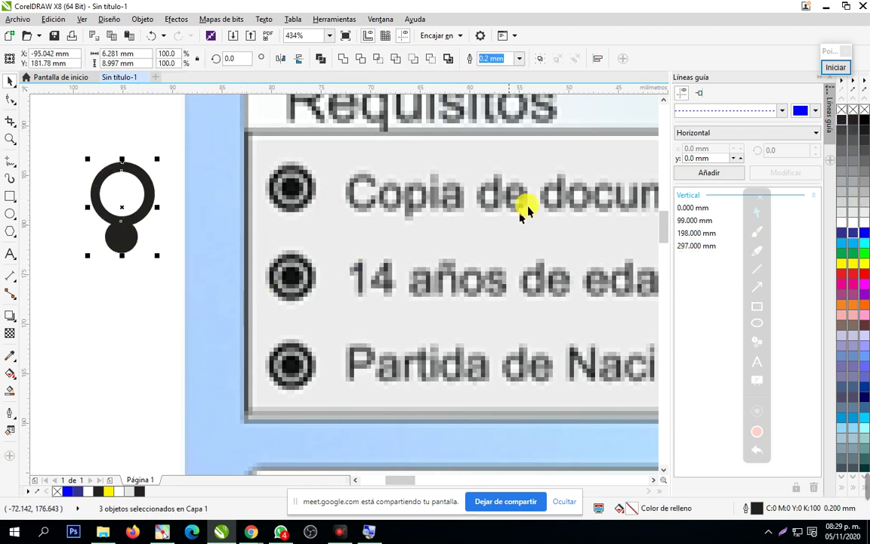
pyautogui.click(142, 19)
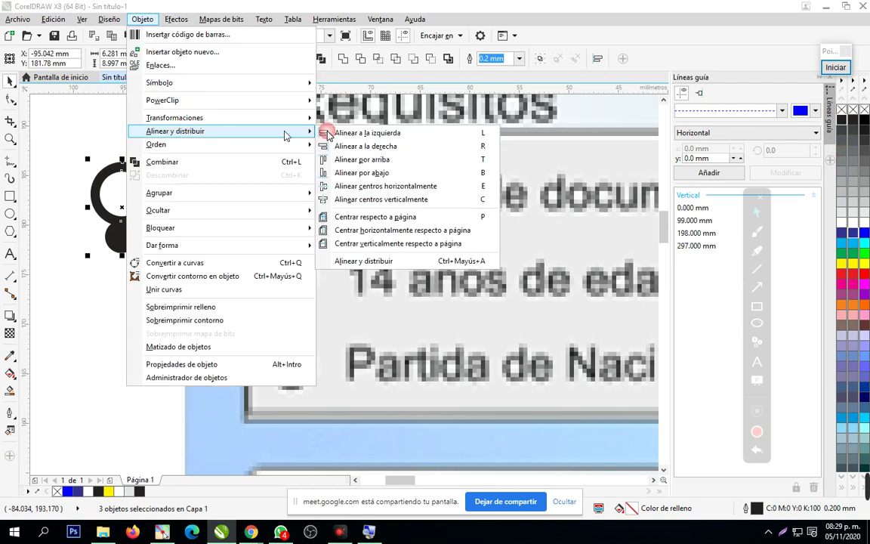
pyautogui.click(404, 260)
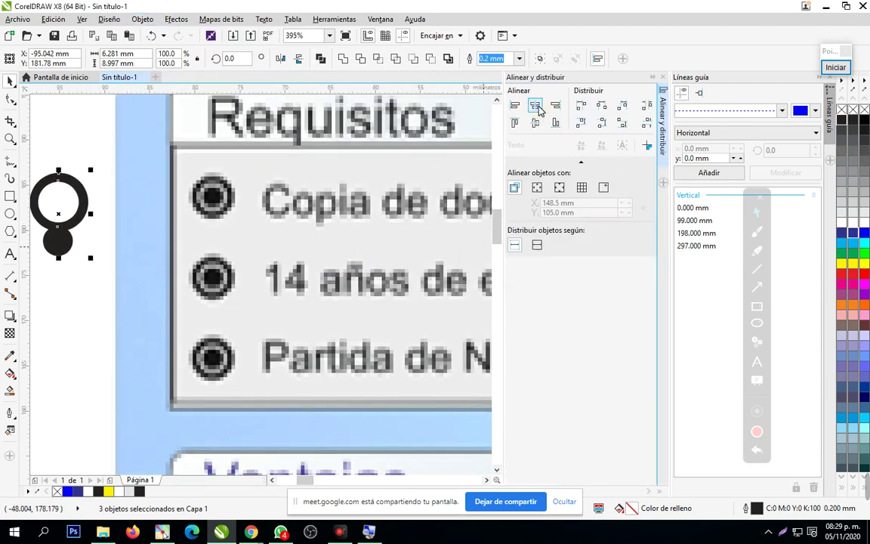
pyautogui.click(534, 123)
pyautogui.click(118, 294)
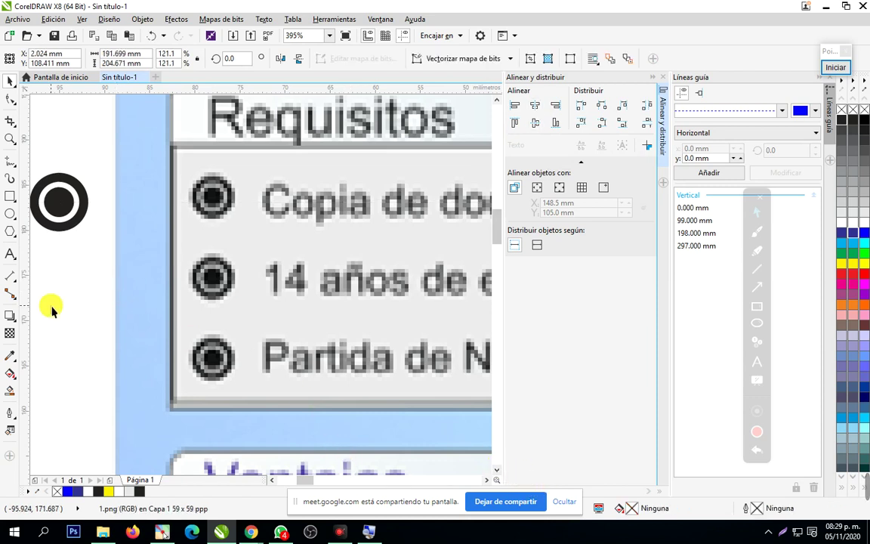
# Group the three concentric circles into a single bullet object
pyautogui.rightClick(114, 156)
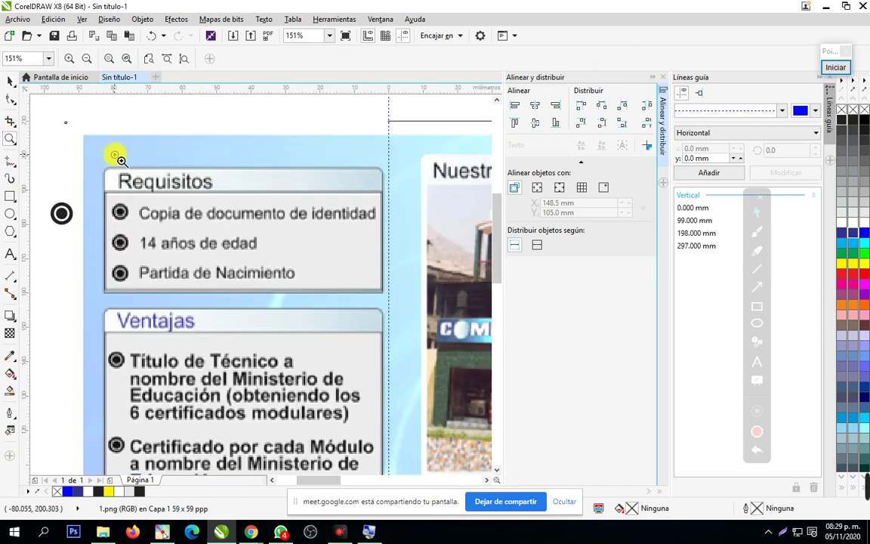
pyautogui.click(663, 78)
pyautogui.click(205, 160)
pyautogui.moveTo(53, 150); pyautogui.dragTo(271, 330)
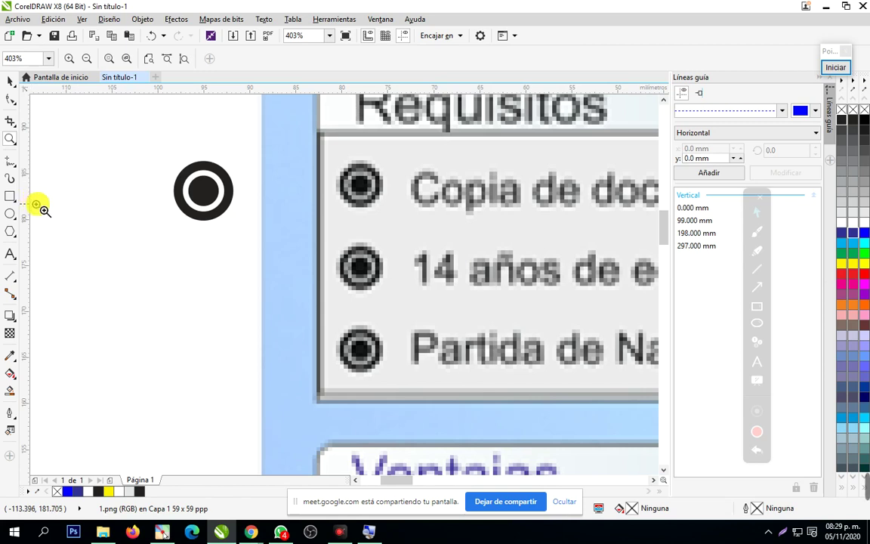
pyautogui.click(9, 80)
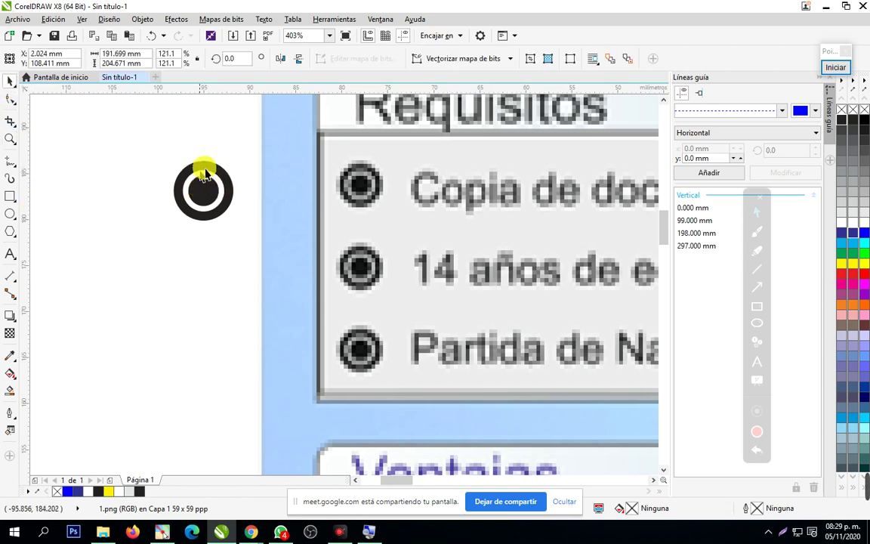
pyautogui.moveTo(146, 136); pyautogui.dragTo(280, 285)
pyautogui.hotkey('ctrl', 'g')
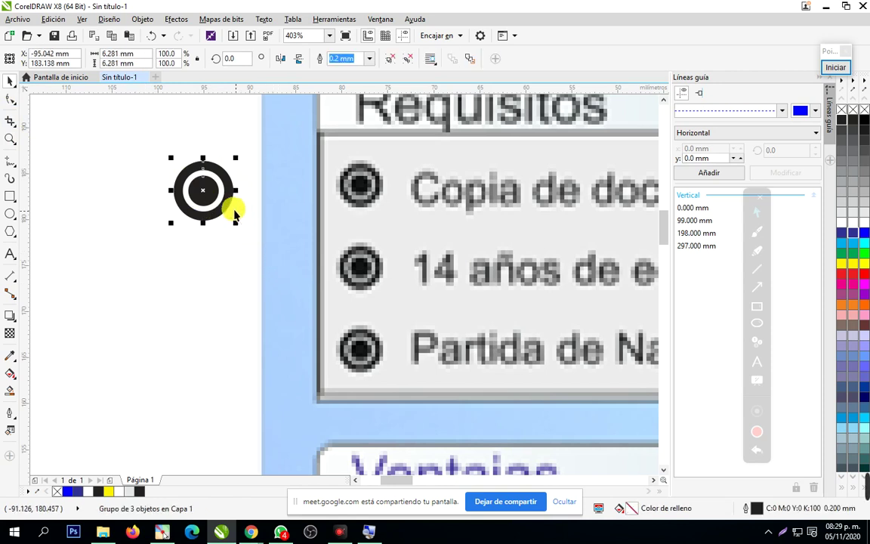
# Duplicate the grouped bullet twice, stacking the copies below the original at a spacing of about 8.3 mm
pyautogui.hotkey('ctrl', 'd')
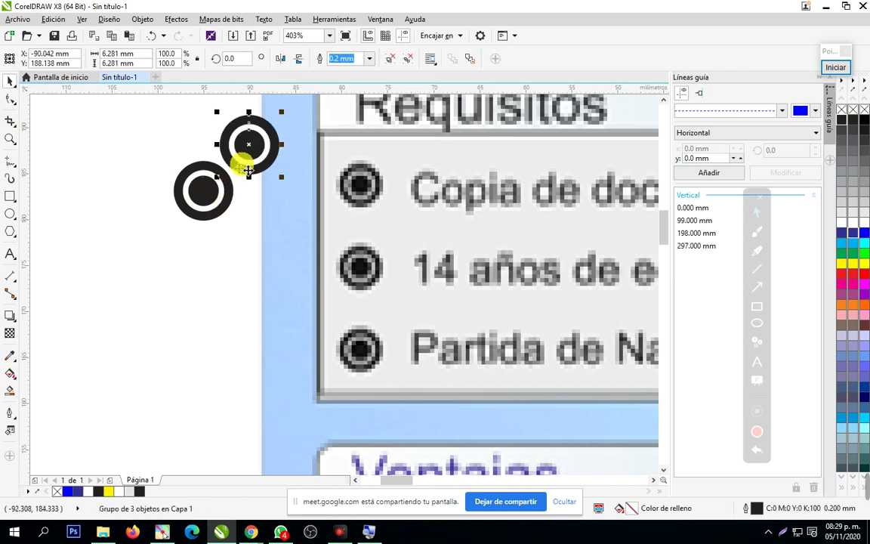
pyautogui.moveTo(252, 144); pyautogui.dragTo(206, 267)
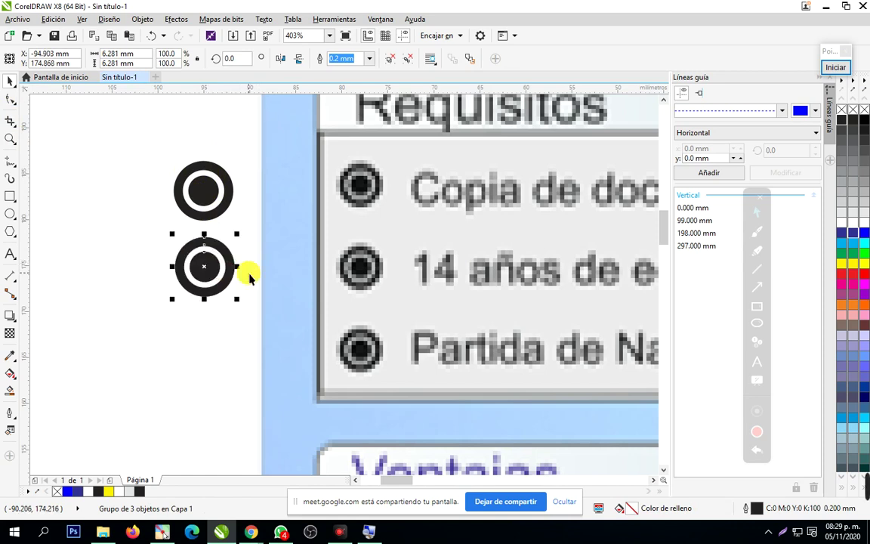
pyautogui.hotkey('ctrl', 'd')
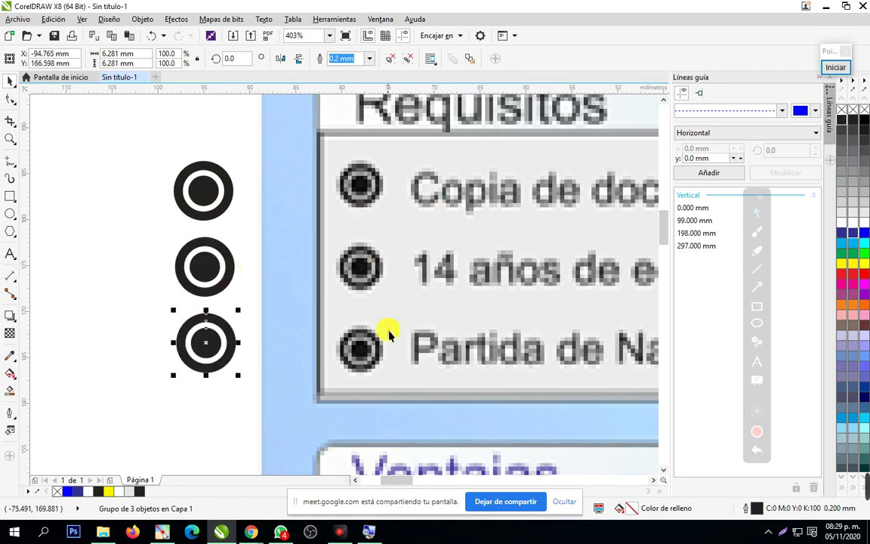
# Align the three stacked bullets along their left edges
pyautogui.moveTo(127, 136); pyautogui.dragTo(302, 405)
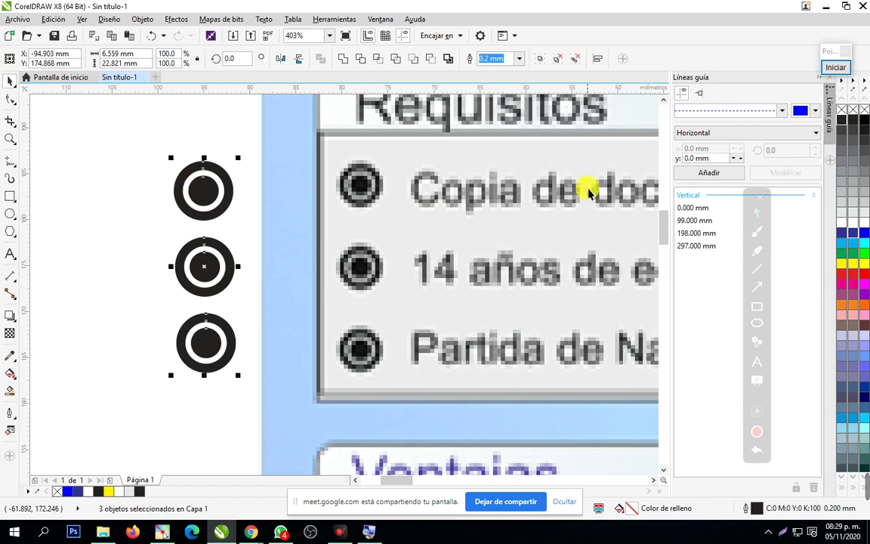
pyautogui.click(142, 19)
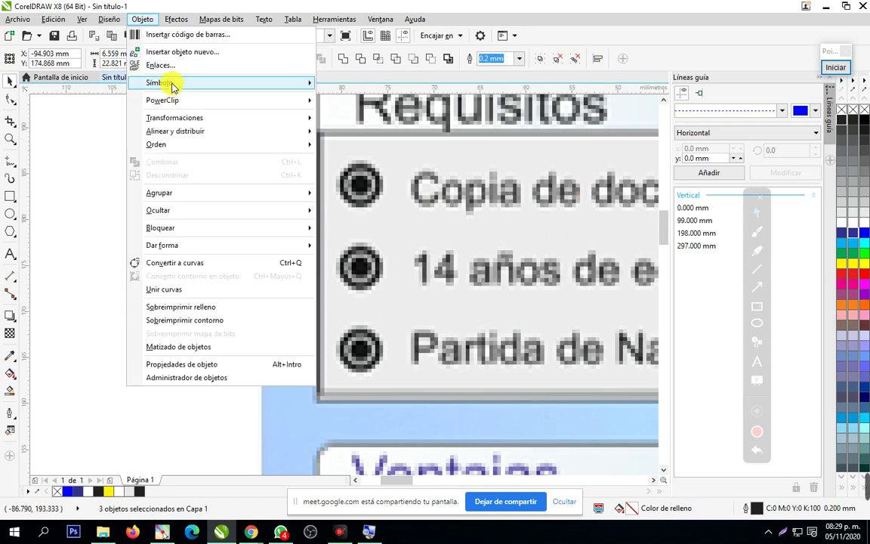
pyautogui.moveTo(184, 89)
pyautogui.moveTo(194, 129)
pyautogui.click(404, 258)
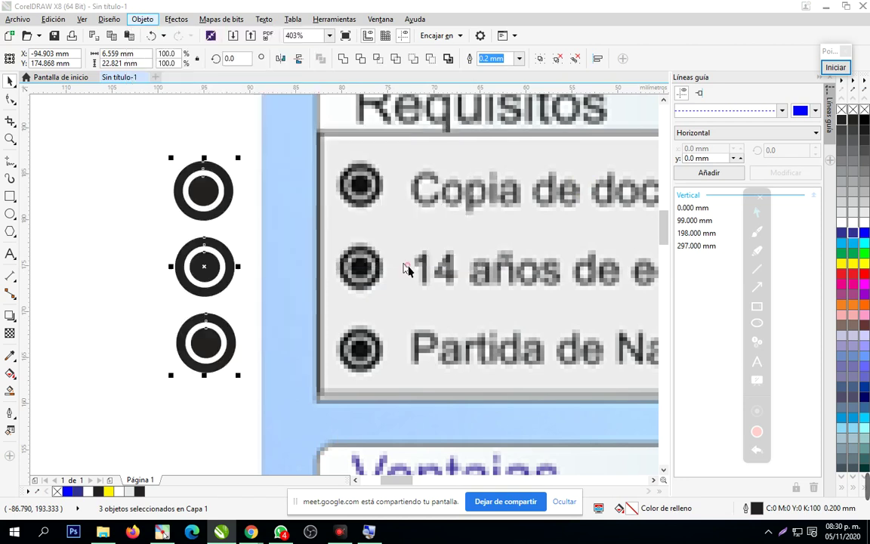
pyautogui.click(516, 107)
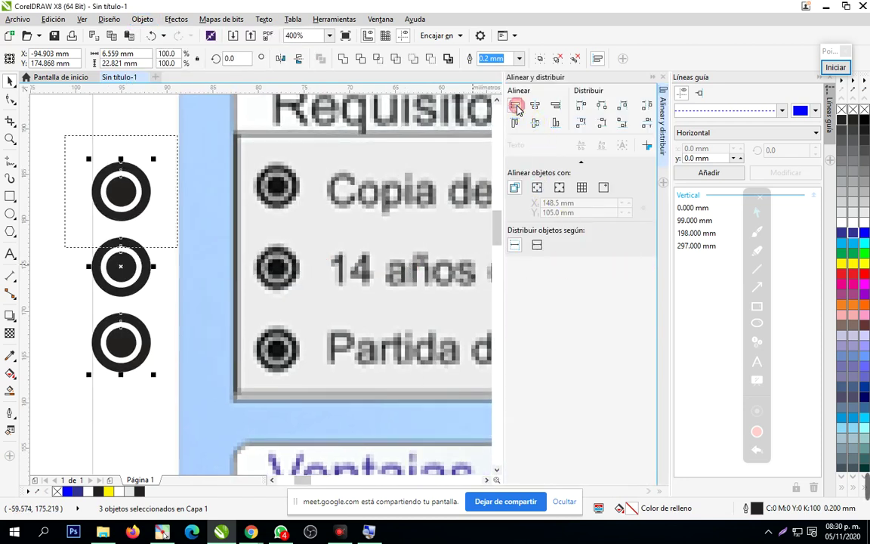
pyautogui.click(91, 125)
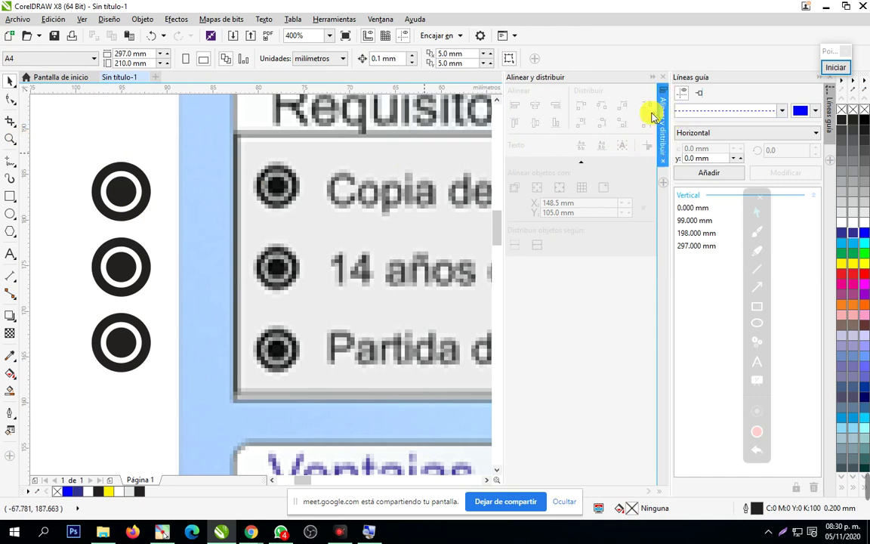
# Bring up the special character inserter and enter Winndings 2 as its font
pyautogui.click(136, 119)
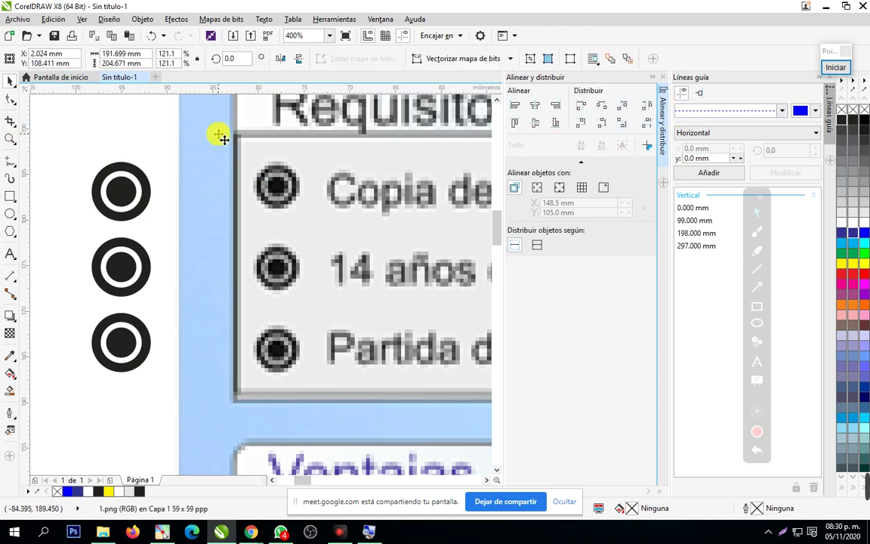
pyautogui.hotkey('ctrl', 'F11')
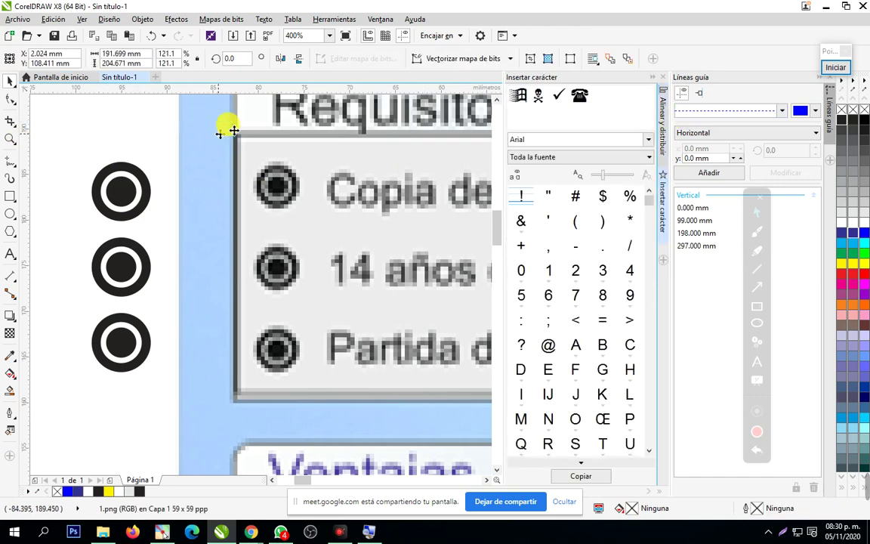
pyautogui.click(520, 139)
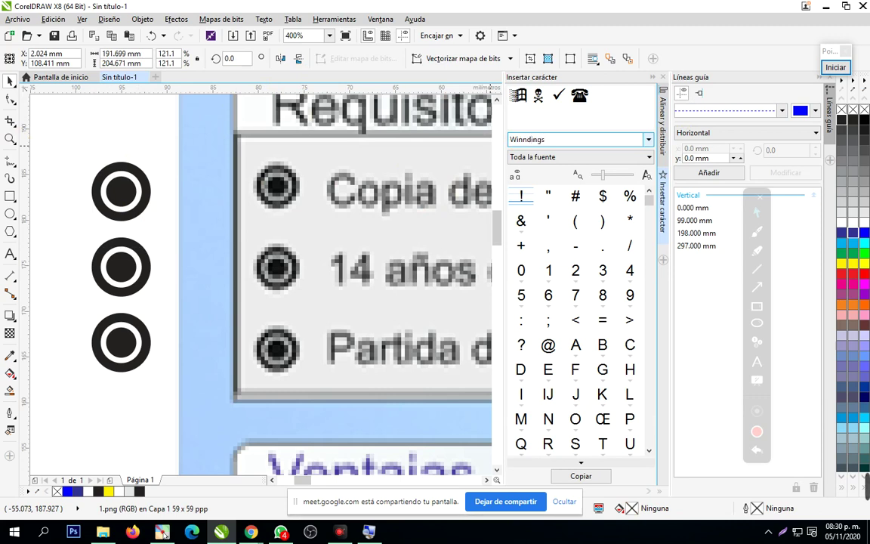
pyautogui.click(520, 141)
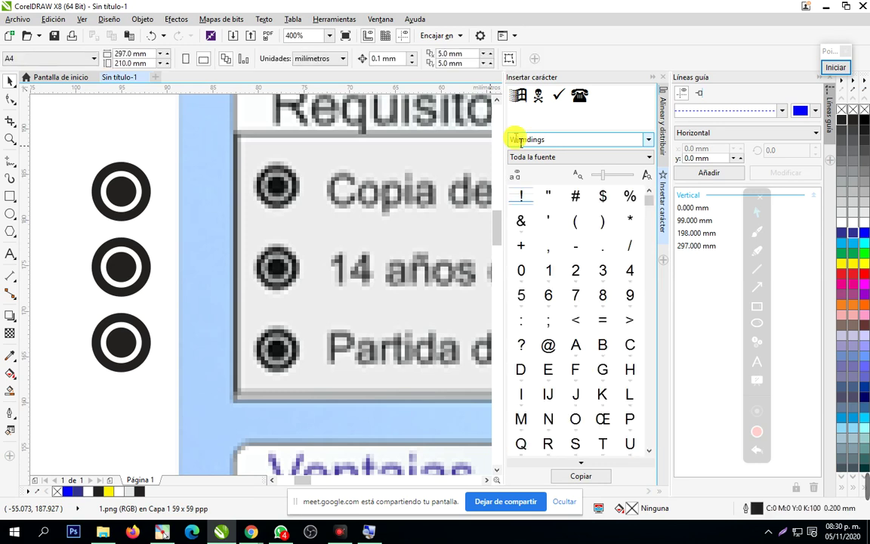
pyautogui.click(599, 140)
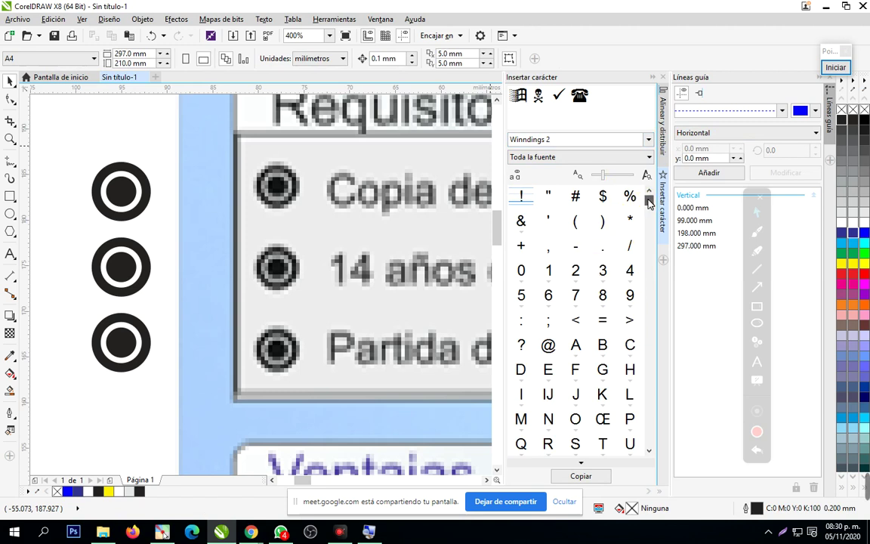
# Try the circle-in-a-square symbol as a bullet by placing it beside the Requisitos list, and delete it
pyautogui.moveTo(648, 201); pyautogui.dragTo(615, 255)
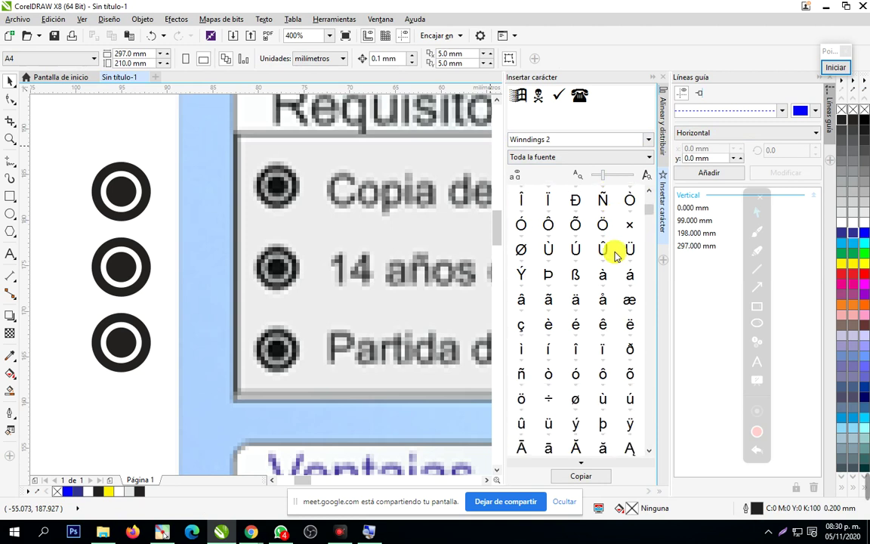
pyautogui.scroll(-10, 616, 255)
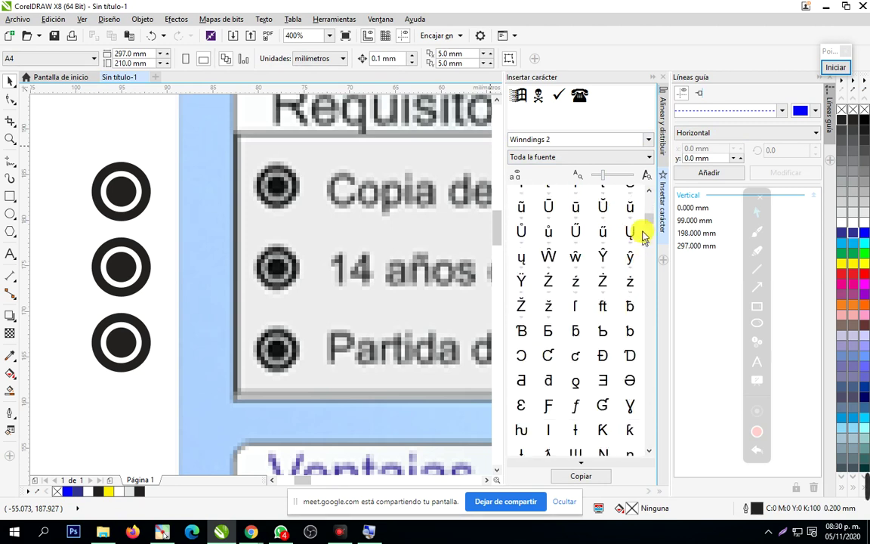
pyautogui.moveTo(649, 219)
pyautogui.mouseDown()
pyautogui.moveTo(650, 227)
pyautogui.moveTo(652, 207)
pyautogui.moveTo(649, 447)
pyautogui.moveTo(659, 366)
pyautogui.mouseUp()
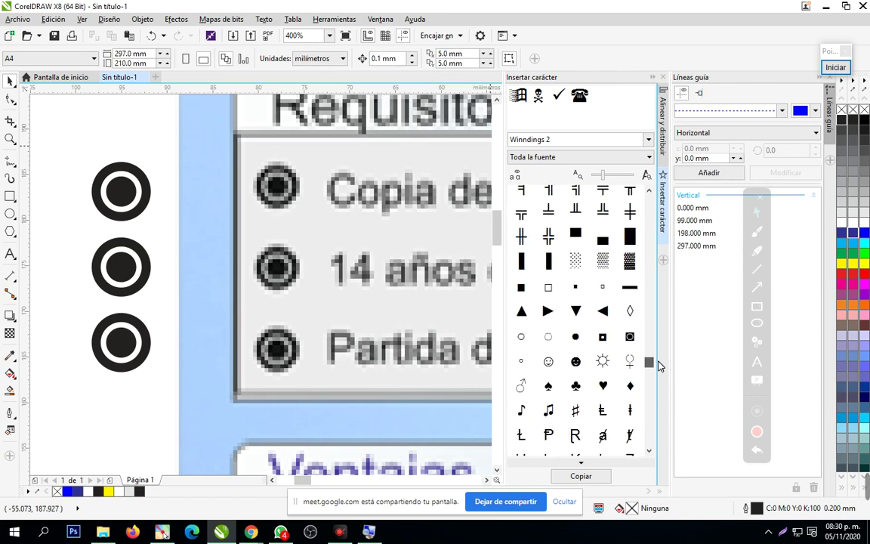
pyautogui.scroll(-2, 646, 353)
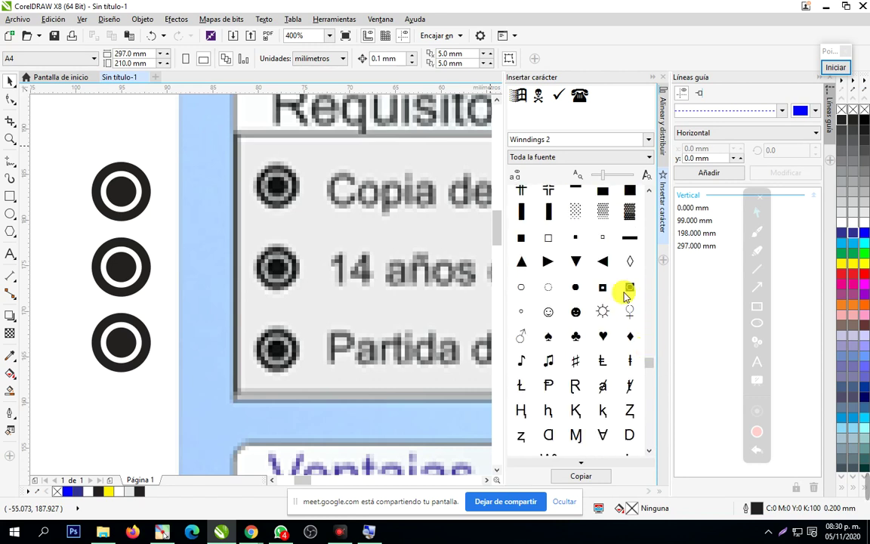
pyautogui.moveTo(194, 335); pyautogui.dragTo(214, 305)
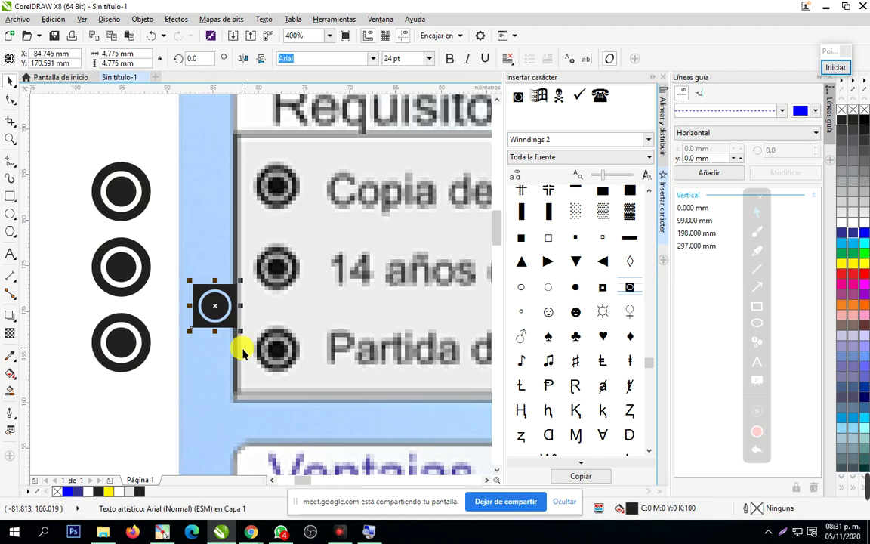
pyautogui.press('Delete')
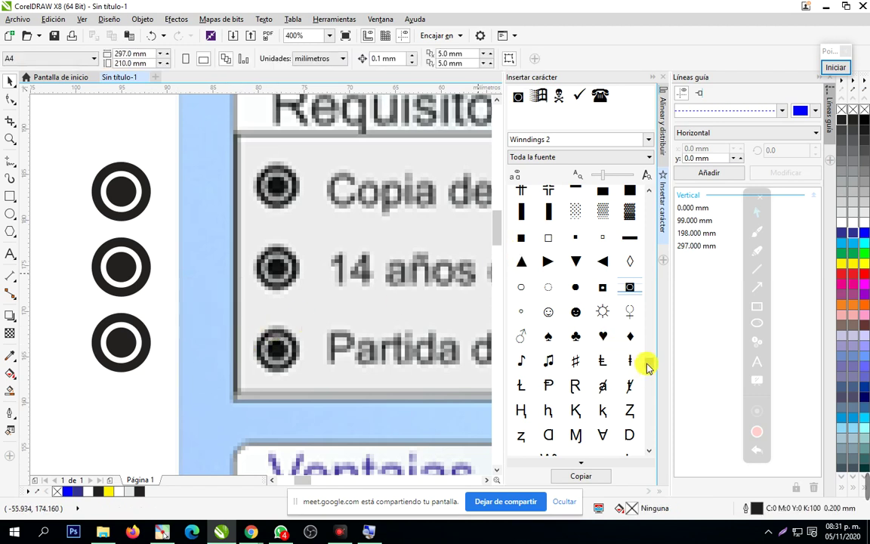
# Look through the rest of the character set for a matching bullet symbol, close the character inserter and review the brochure
pyautogui.moveTo(649, 363); pyautogui.dragTo(677, 209)
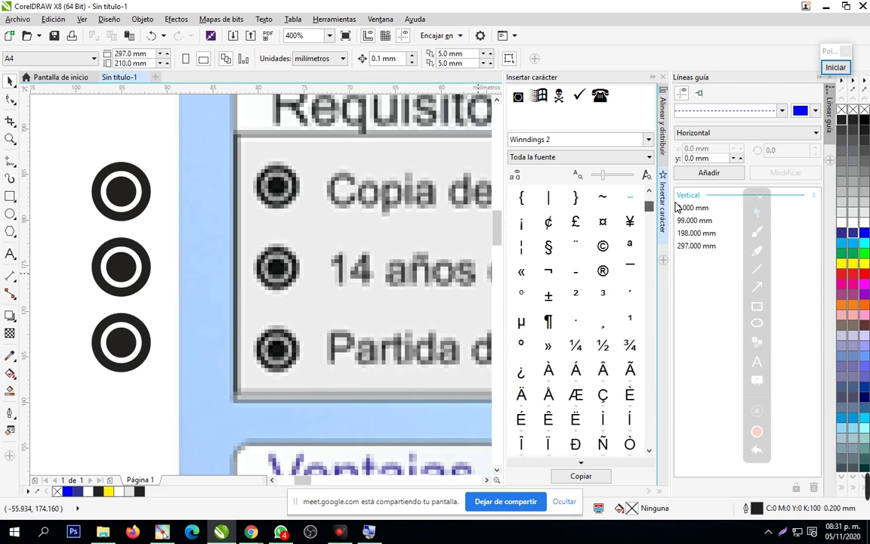
pyautogui.click(679, 207)
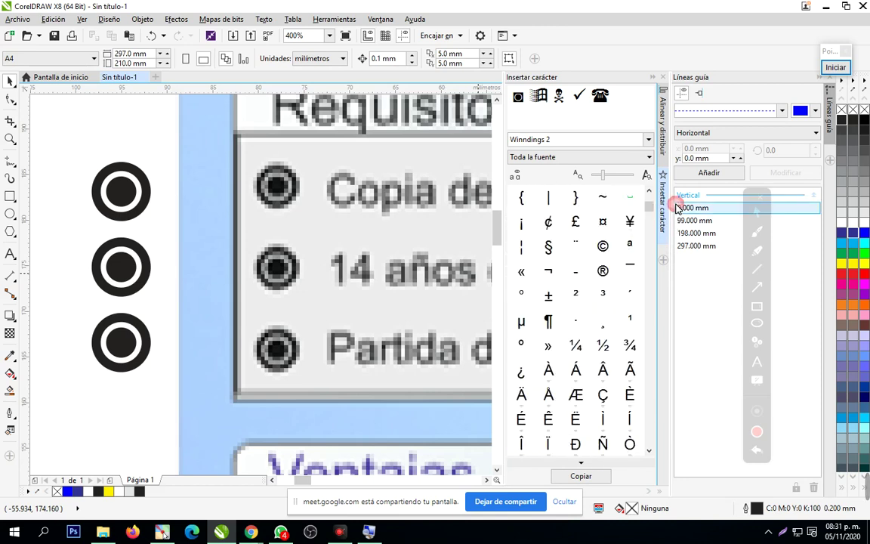
pyautogui.scroll(5, 633, 328)
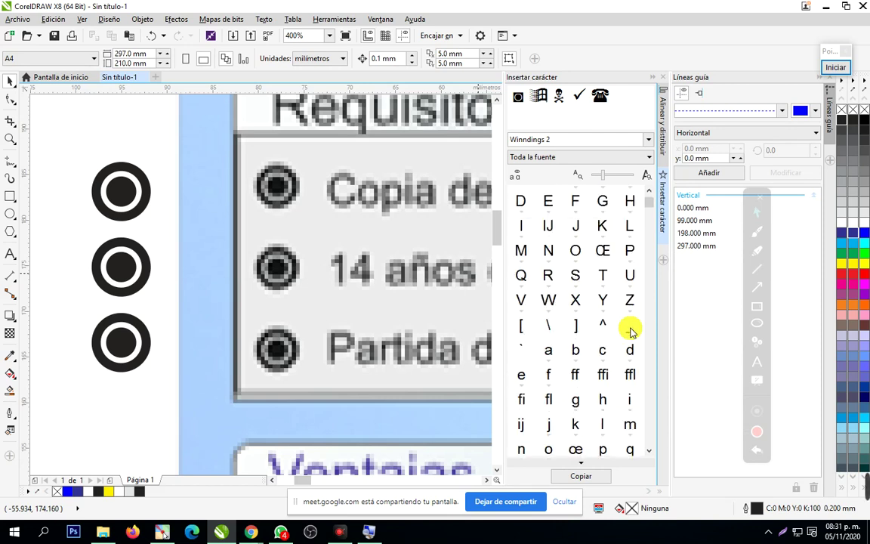
pyautogui.scroll(2, 631, 330)
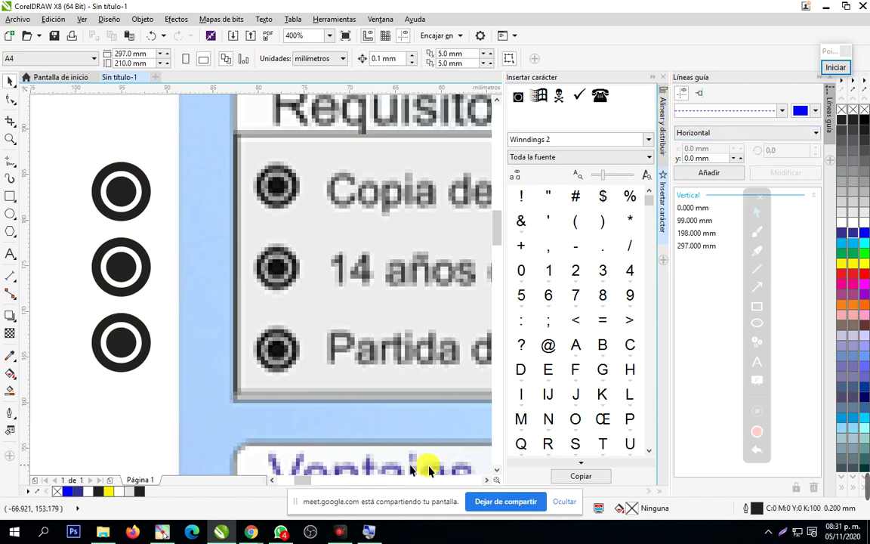
pyautogui.click(10, 139)
pyautogui.rightClick(344, 240)
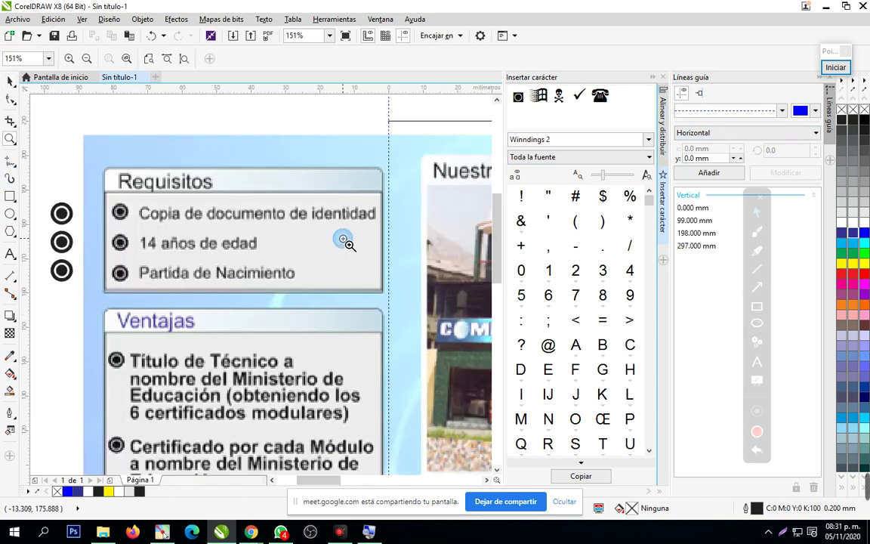
pyautogui.click(662, 77)
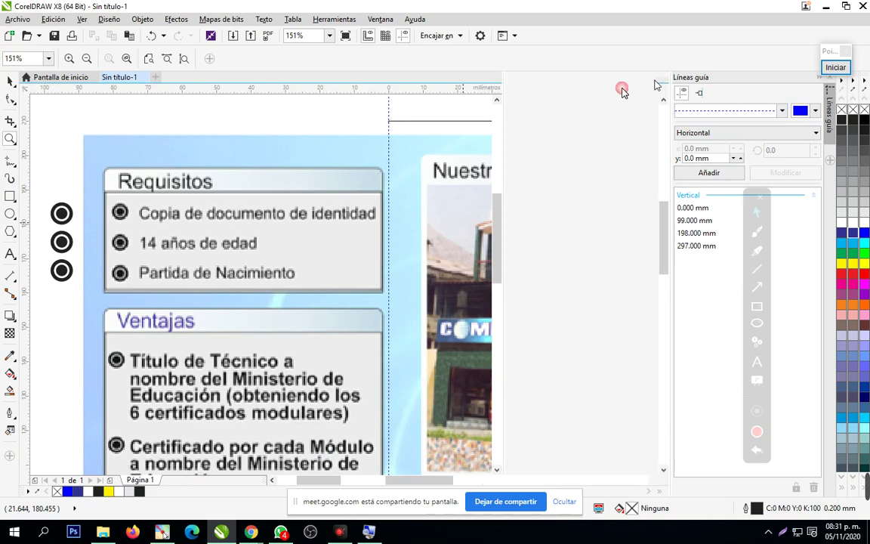
pyautogui.scroll(1, 173, 194)
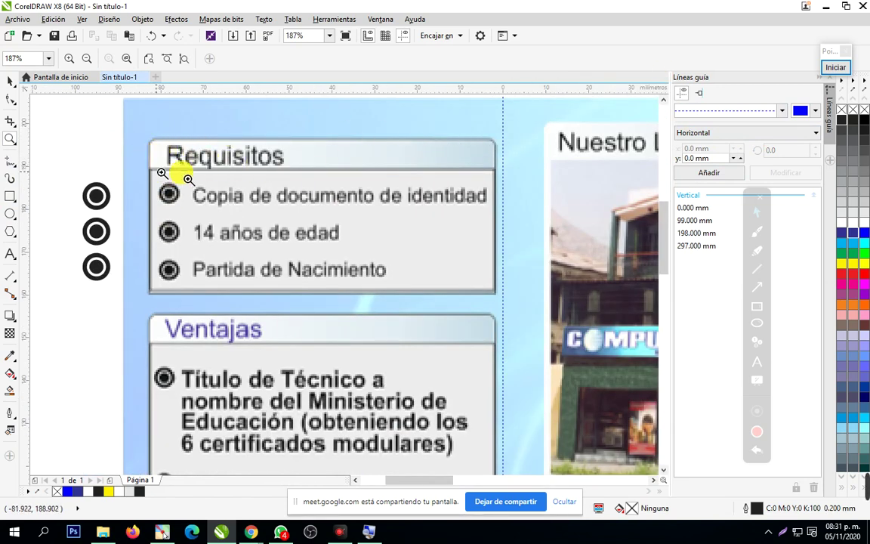
pyautogui.scroll(-4, 352, 370)
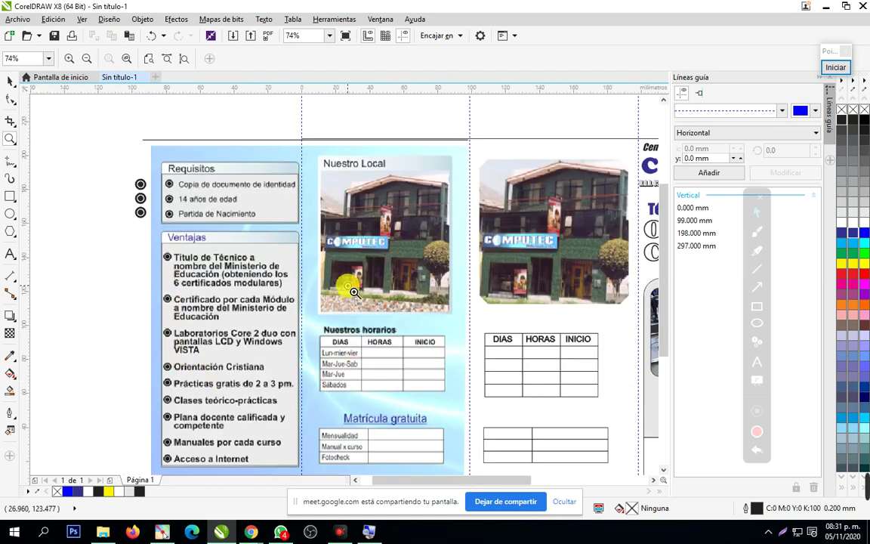
# Move the reference image onto the page over the left and middle panels to compare it with the brochure
pyautogui.scroll(-1, 313, 257)
pyautogui.scroll(-1, 423, 381)
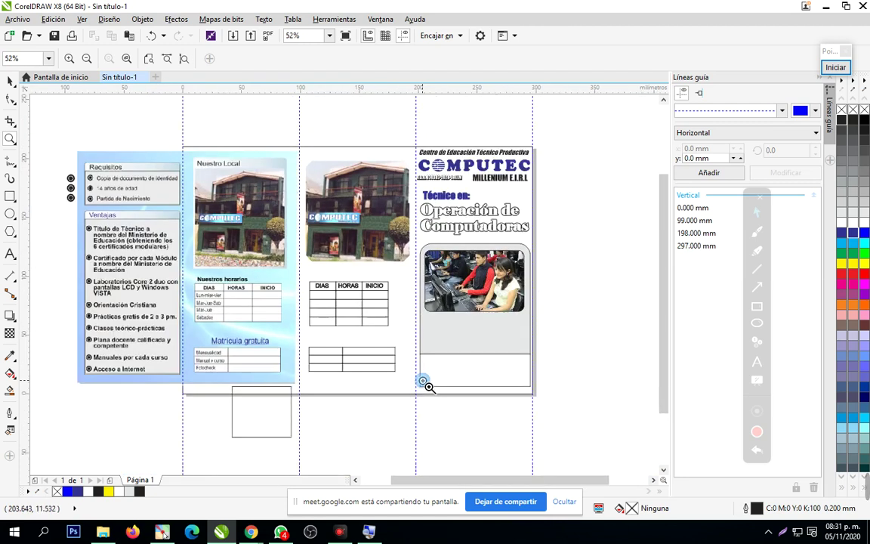
pyautogui.click(10, 82)
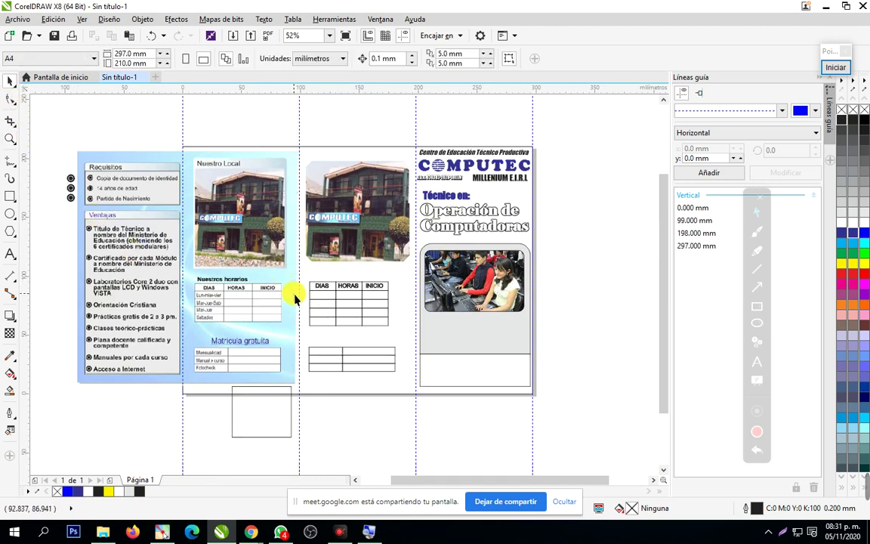
pyautogui.moveTo(258, 252); pyautogui.dragTo(332, 242)
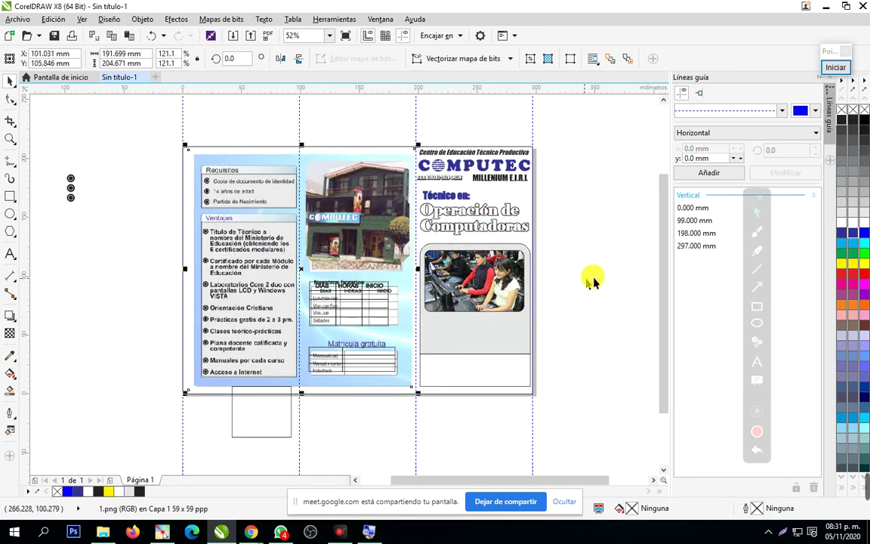
pyautogui.click(263, 404)
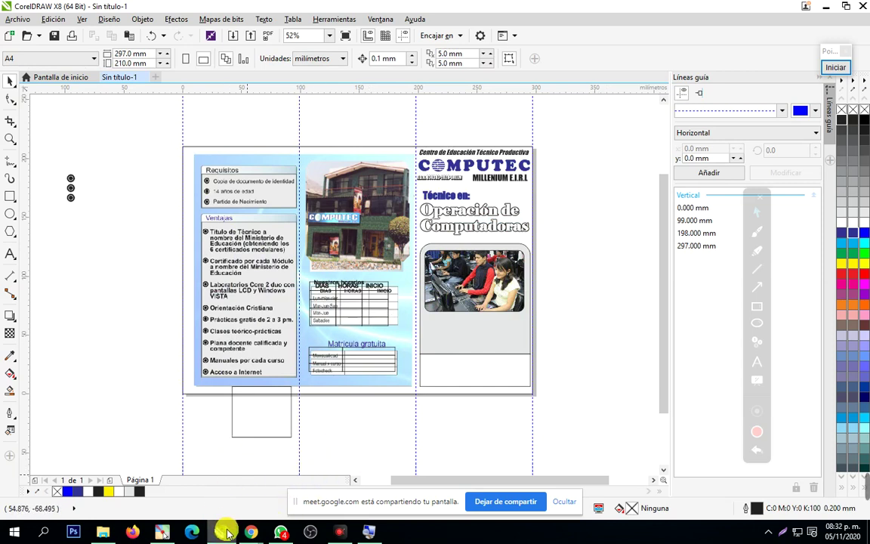
pyautogui.click(10, 140)
pyautogui.moveTo(141, 106); pyautogui.dragTo(582, 437)
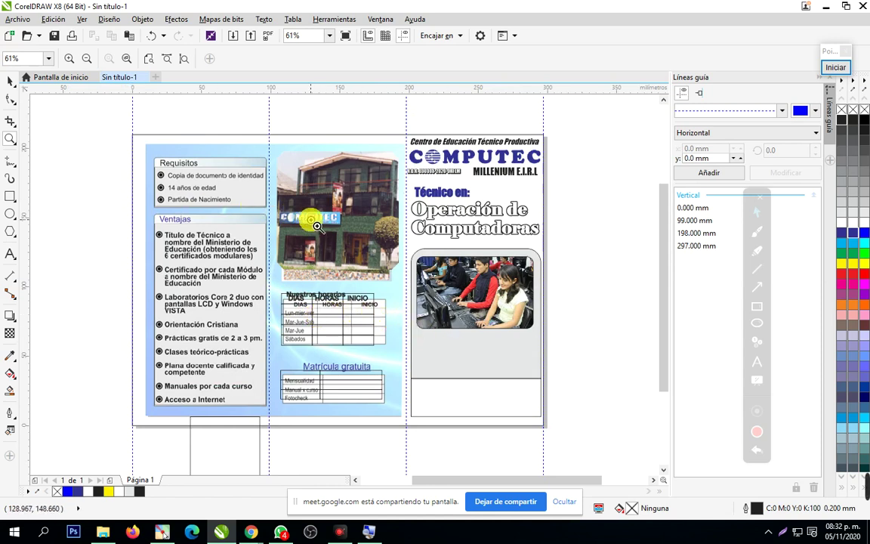
pyautogui.click(10, 82)
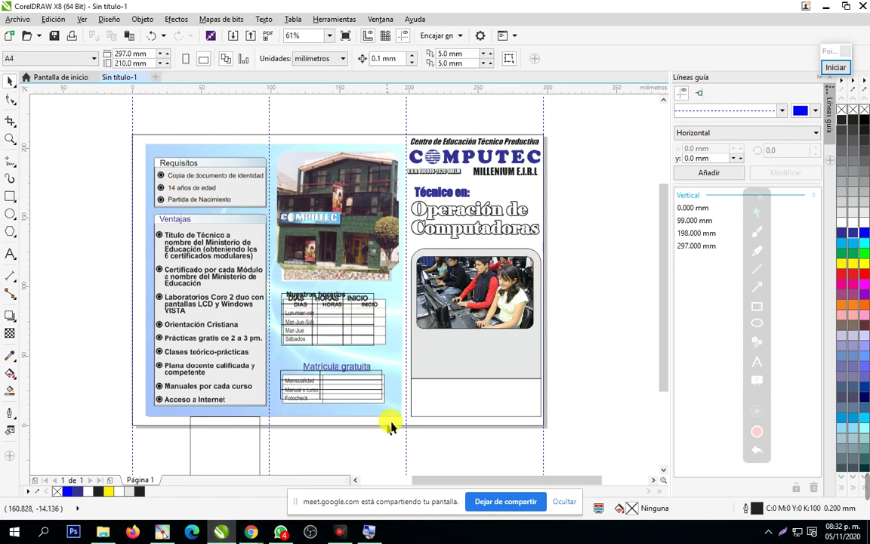
# Switch to Chrome and run an image search for "fondos celestes degradados"
pyautogui.moveTo(251, 531)
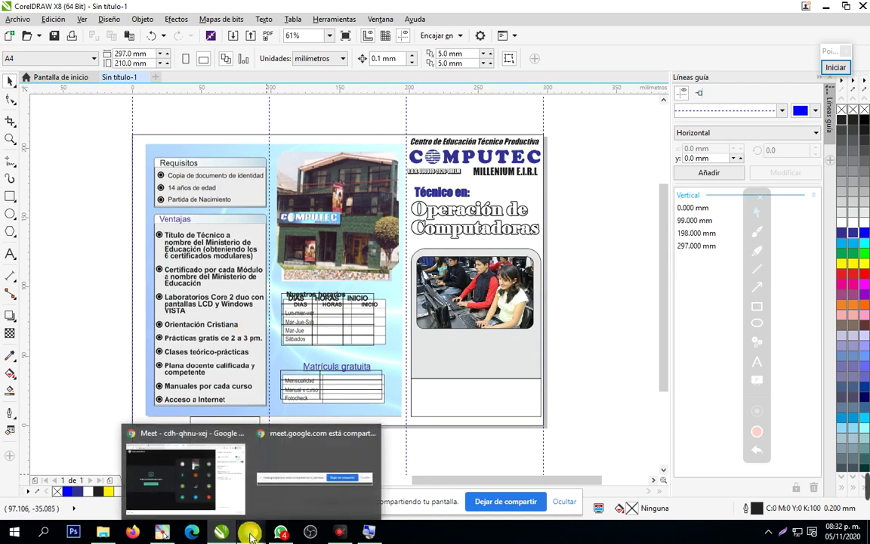
pyautogui.click(224, 487)
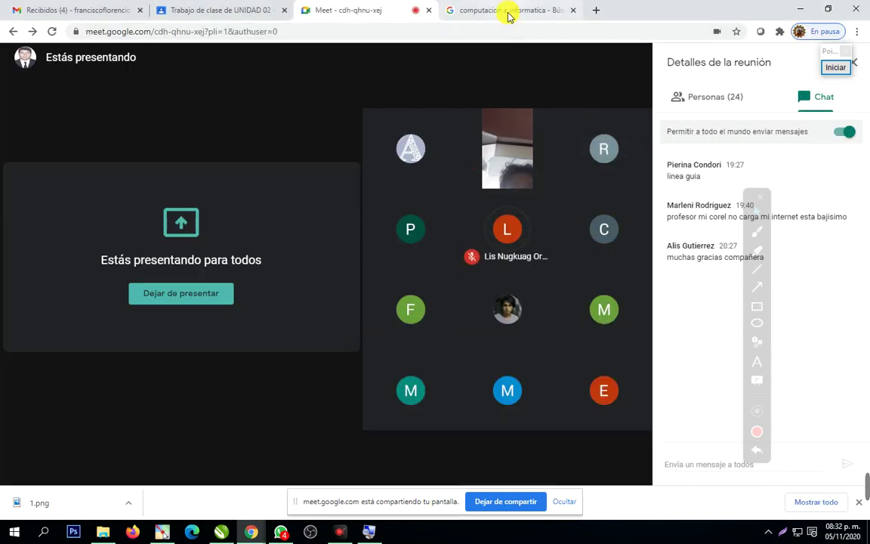
pyautogui.click(509, 12)
pyautogui.moveTo(286, 58); pyautogui.dragTo(4, 53)
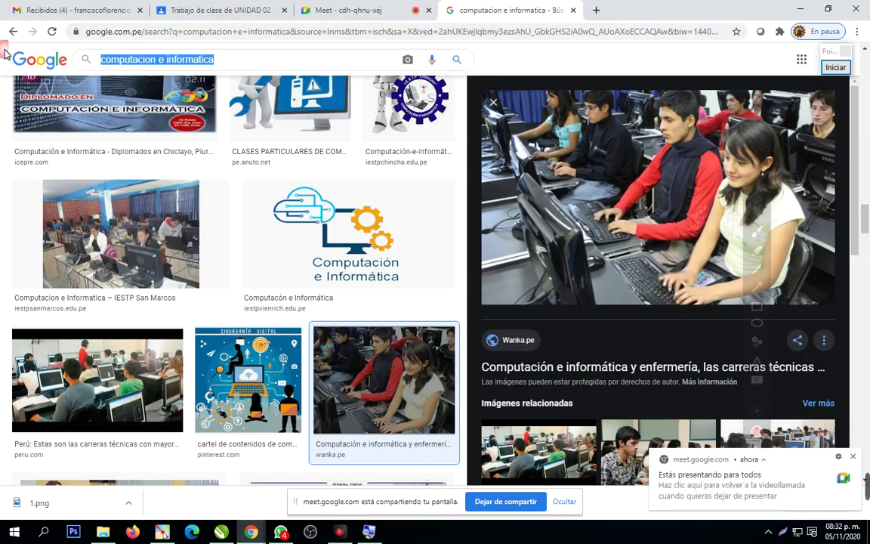
pyautogui.write('fondos ')
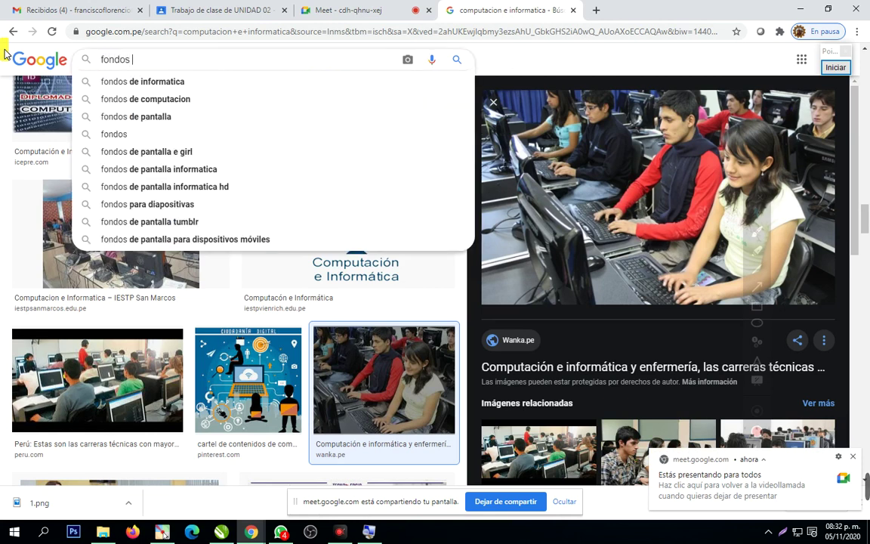
pyautogui.write('celestes degradados')
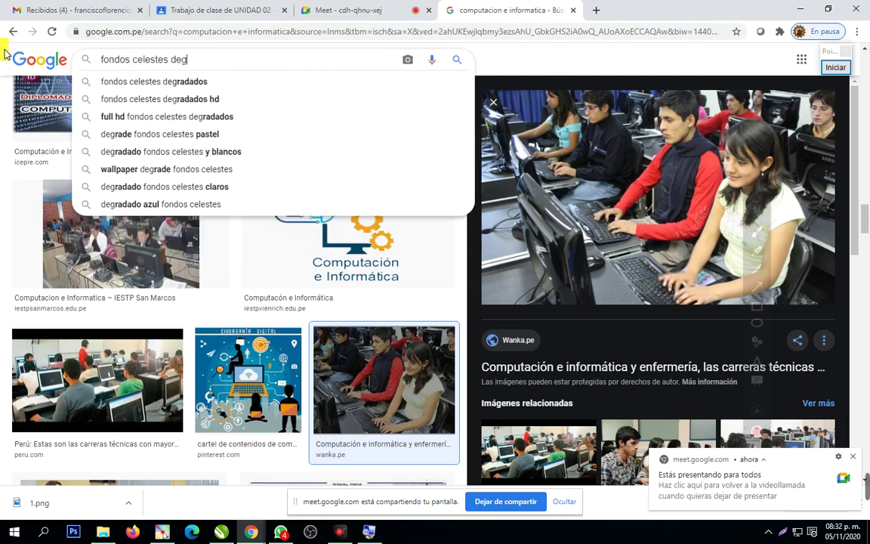
pyautogui.press('Return')
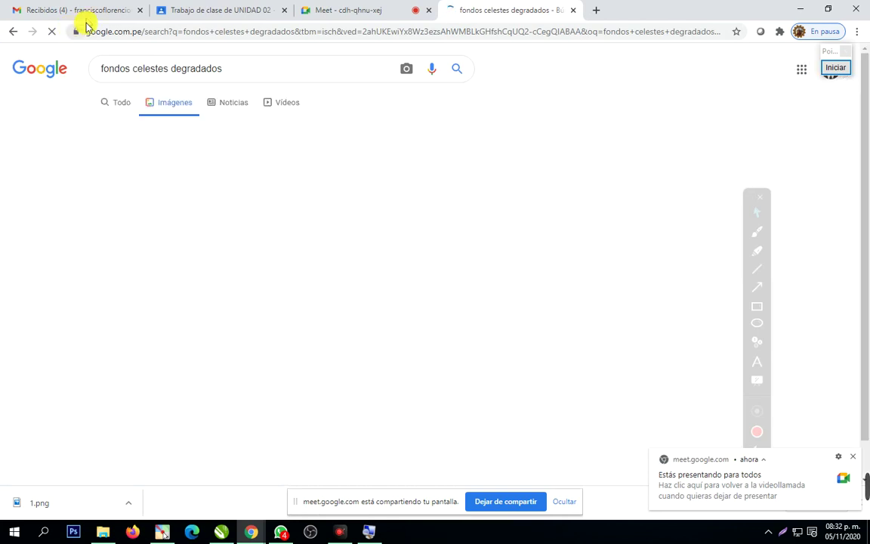
# Browse the background results and copy the blue and white wavy gradient image from Pngtree
pyautogui.scroll(-4, 396, 313)
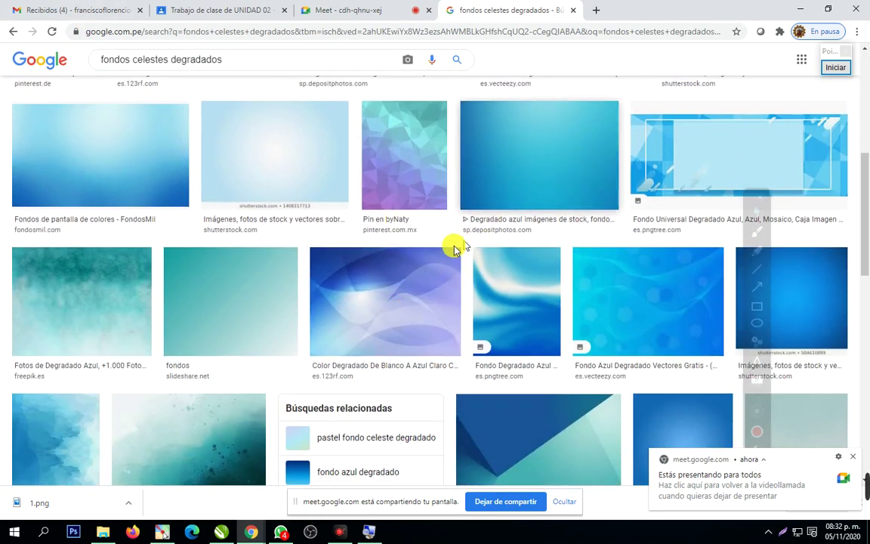
pyautogui.scroll(1, 452, 249)
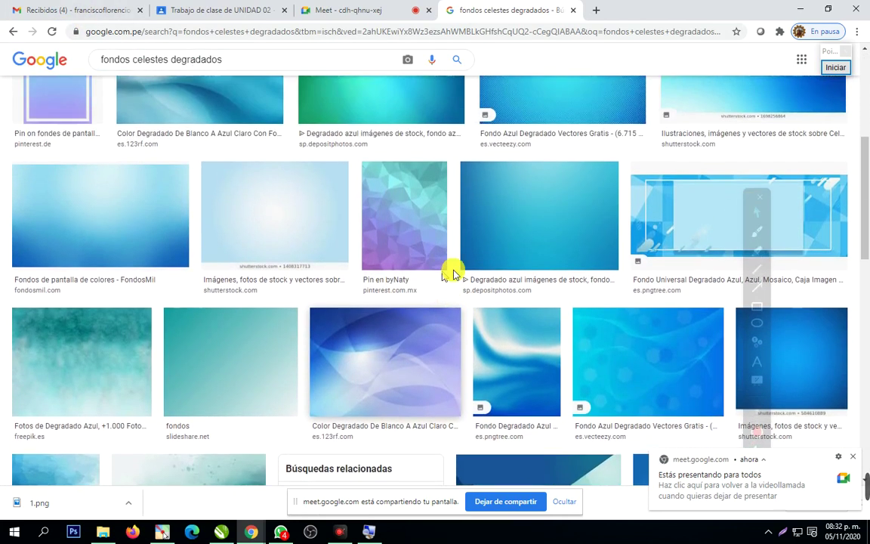
pyautogui.click(542, 243)
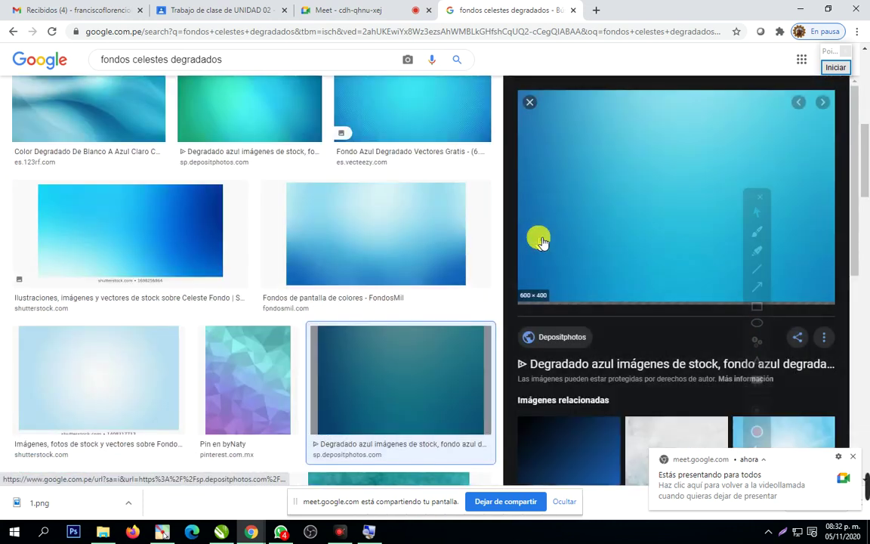
pyautogui.scroll(-5, 416, 383)
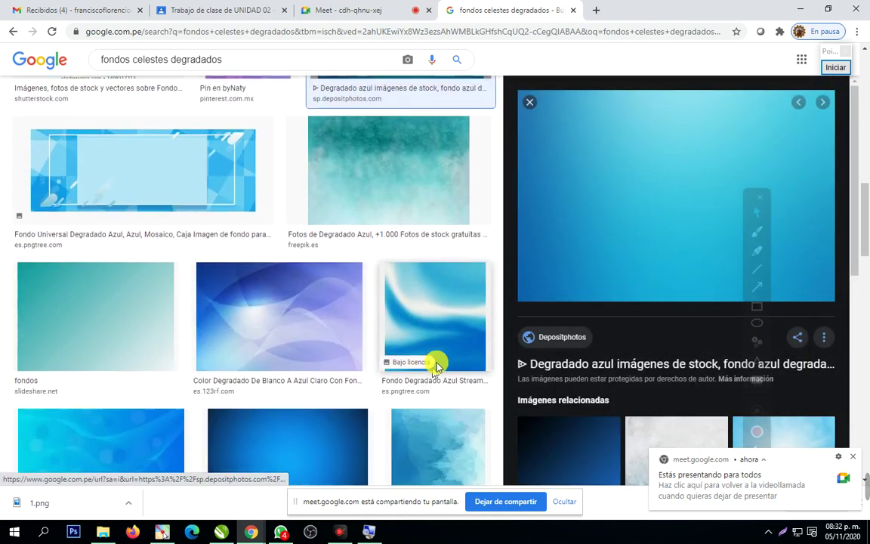
pyautogui.click(433, 296)
pyautogui.rightClick(642, 166)
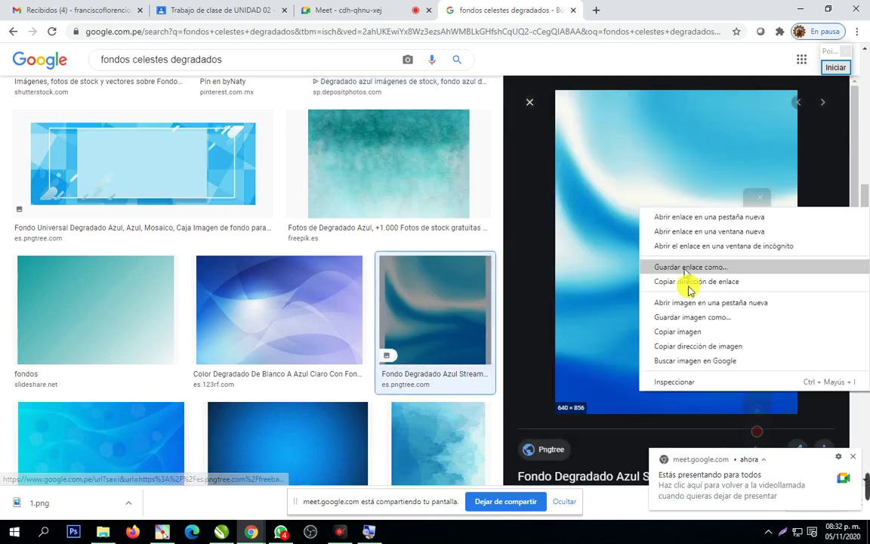
pyautogui.click(683, 332)
# Return to CorelDRAW, move the reference image back to the left of the brochure panels, and paste the copied background
pyautogui.click(280, 532)
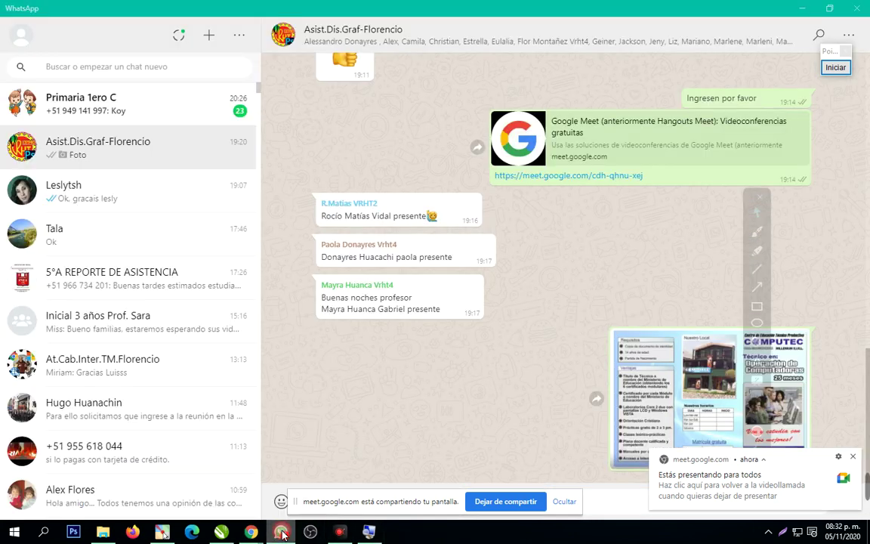
pyautogui.moveTo(255, 533)
pyautogui.click(220, 531)
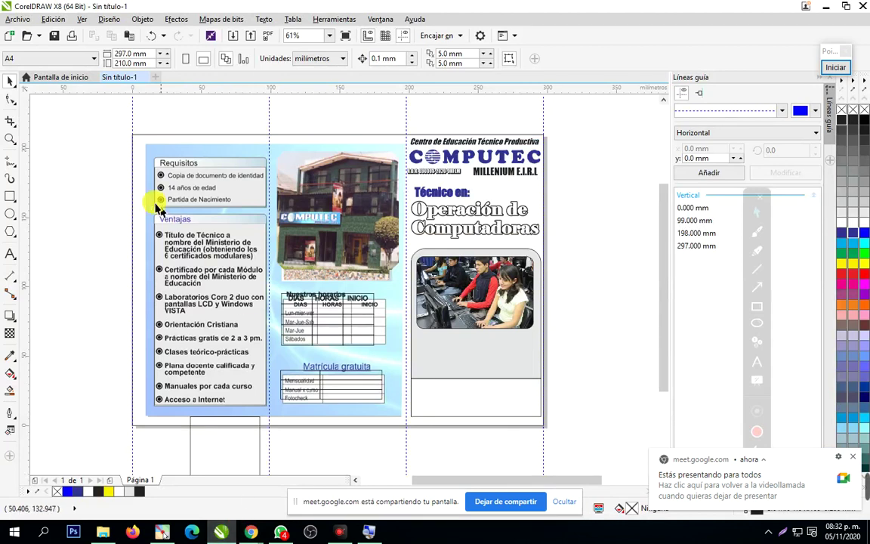
pyautogui.click(245, 168)
pyautogui.moveTo(249, 144); pyautogui.dragTo(73, 175)
pyautogui.click(274, 111)
pyautogui.hotkey('ctrl', 'v')
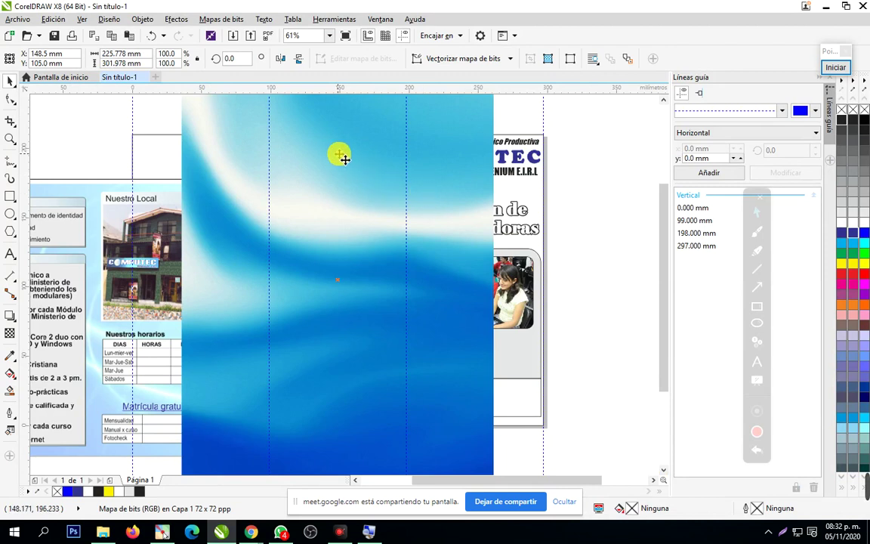
# Shorten the pasted background image to about 204 mm high and position it over the middle and right panels
pyautogui.click(343, 167)
pyautogui.moveTo(350, 174); pyautogui.dragTo(351, 254)
pyautogui.moveTo(363, 320); pyautogui.dragTo(414, 192)
# Send the background image behind the brochure's other objects and resize it to fit the page's height and right edge
pyautogui.rightClick(368, 172)
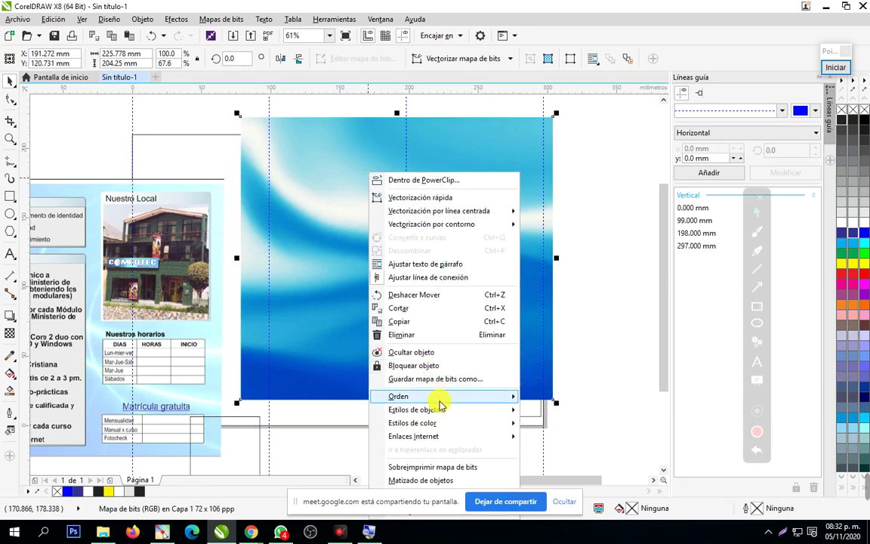
pyautogui.moveTo(438, 396)
pyautogui.click(596, 405)
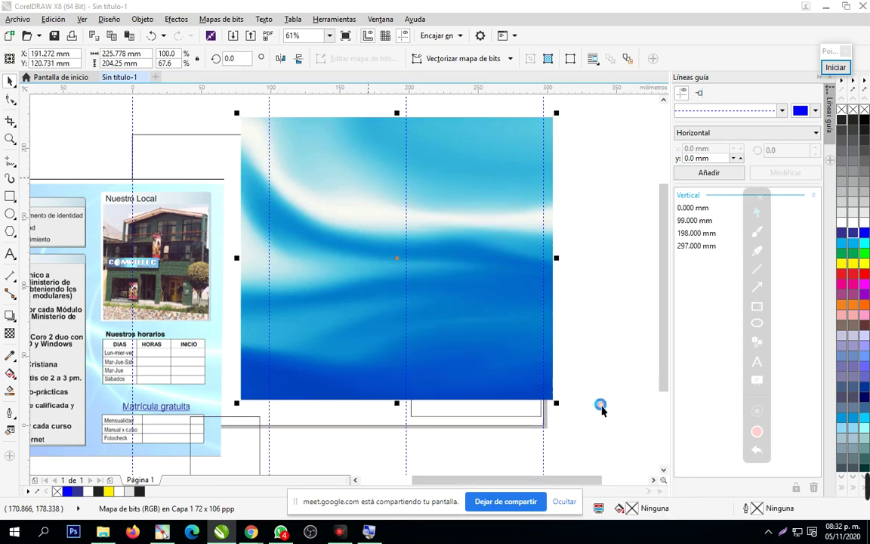
pyautogui.moveTo(397, 408); pyautogui.dragTo(397, 427)
pyautogui.moveTo(561, 271); pyautogui.dragTo(544, 272)
pyautogui.moveTo(389, 116); pyautogui.dragTo(394, 135)
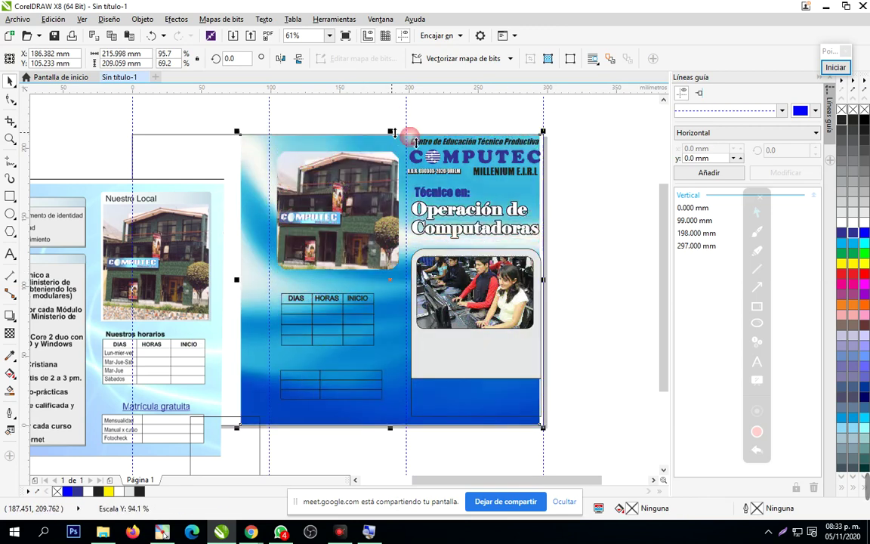
pyautogui.click(563, 194)
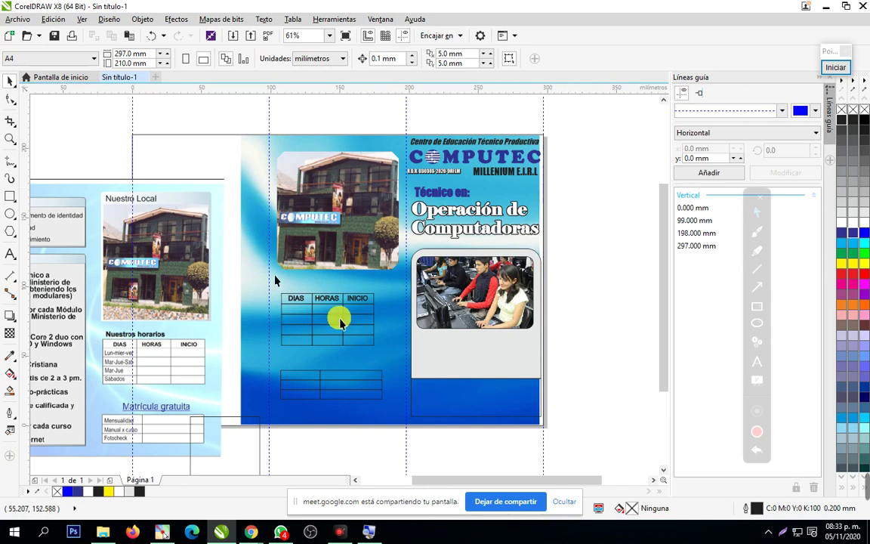
pyautogui.click(355, 480)
pyautogui.click(355, 480)
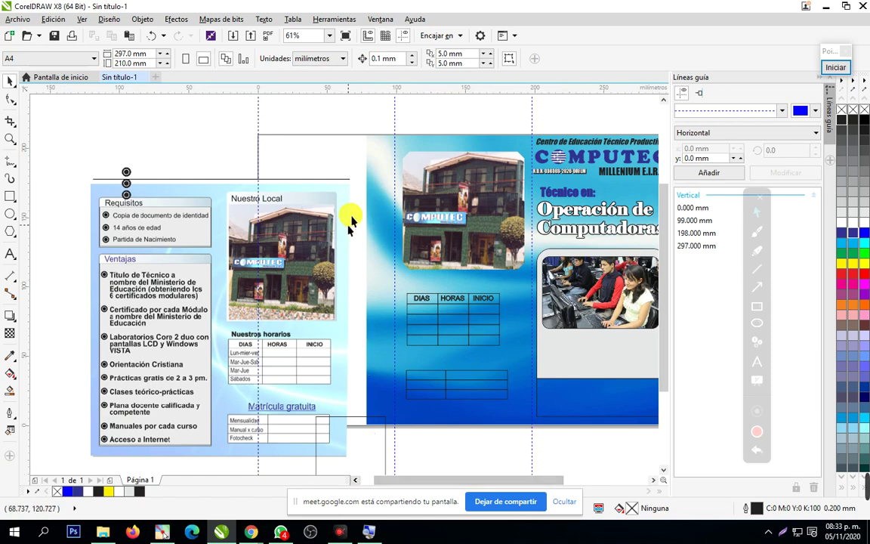
pyautogui.click(325, 195)
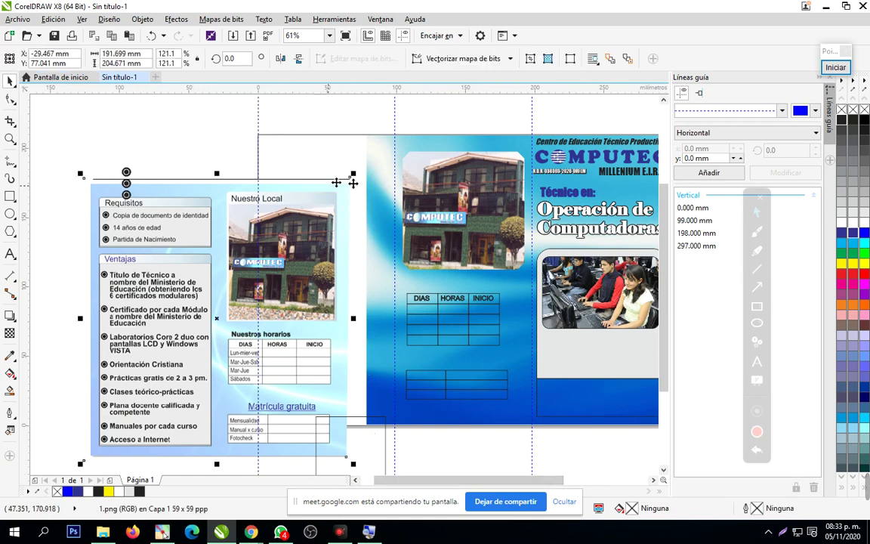
pyautogui.click(518, 350)
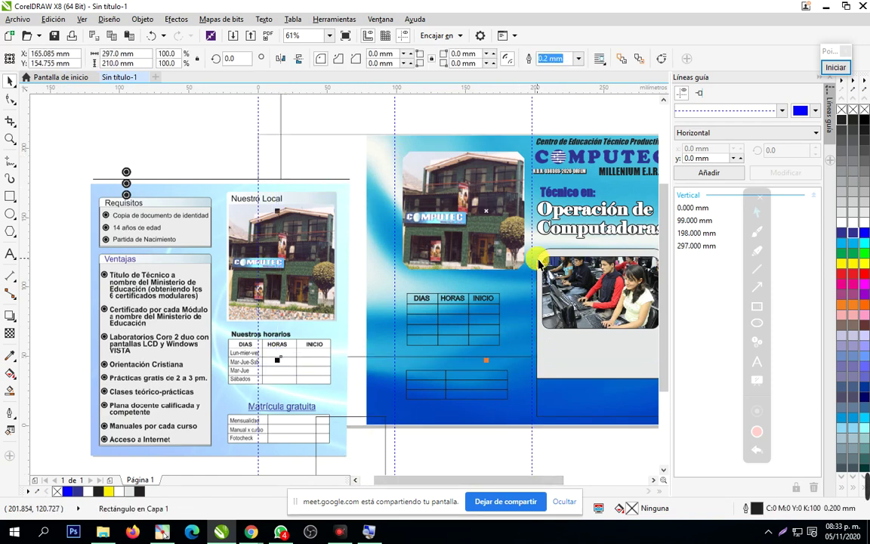
pyautogui.click(211, 141)
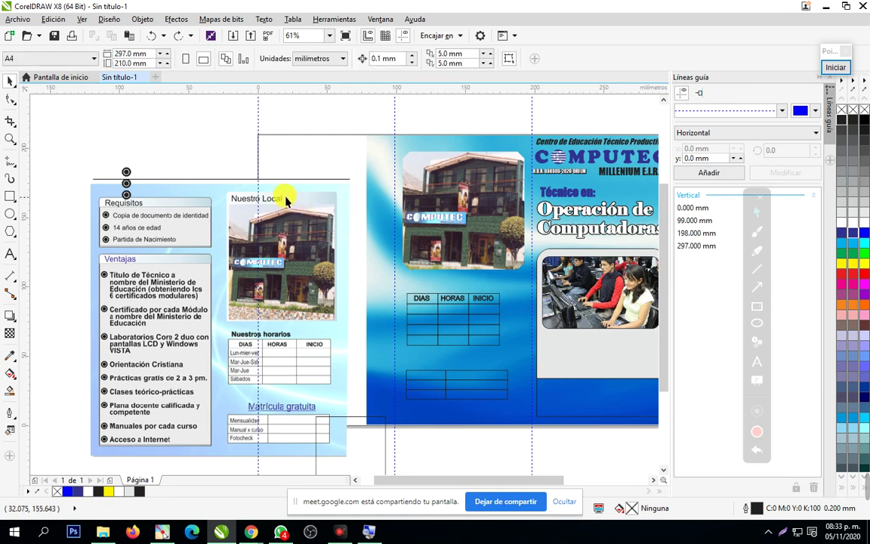
# Move the reference image up and to the left so that it sits clear of the page
pyautogui.click(222, 198)
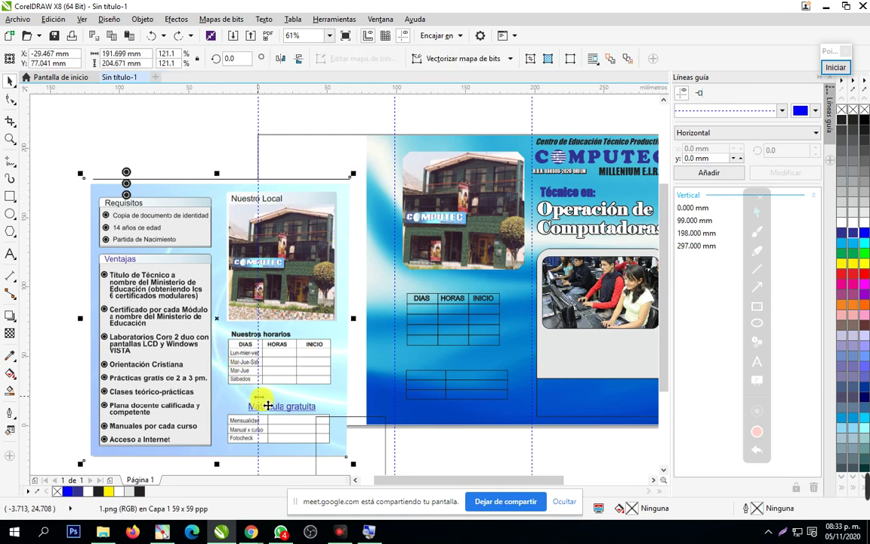
pyautogui.click(10, 138)
pyautogui.moveTo(173, 280); pyautogui.dragTo(343, 456)
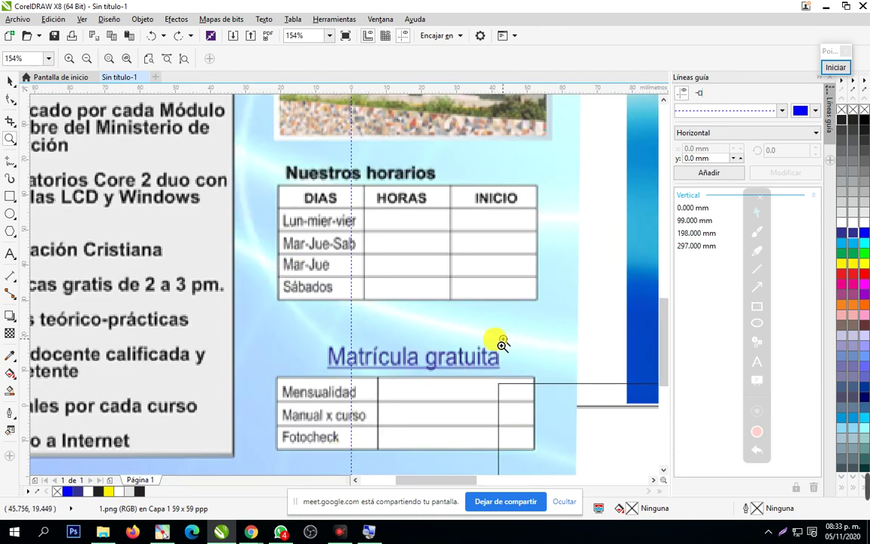
pyautogui.rightClick(273, 209)
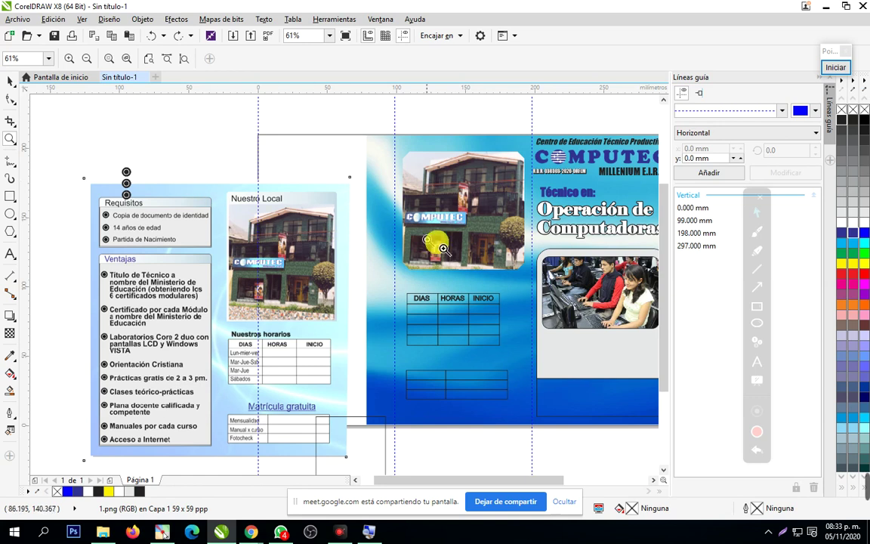
pyautogui.click(9, 81)
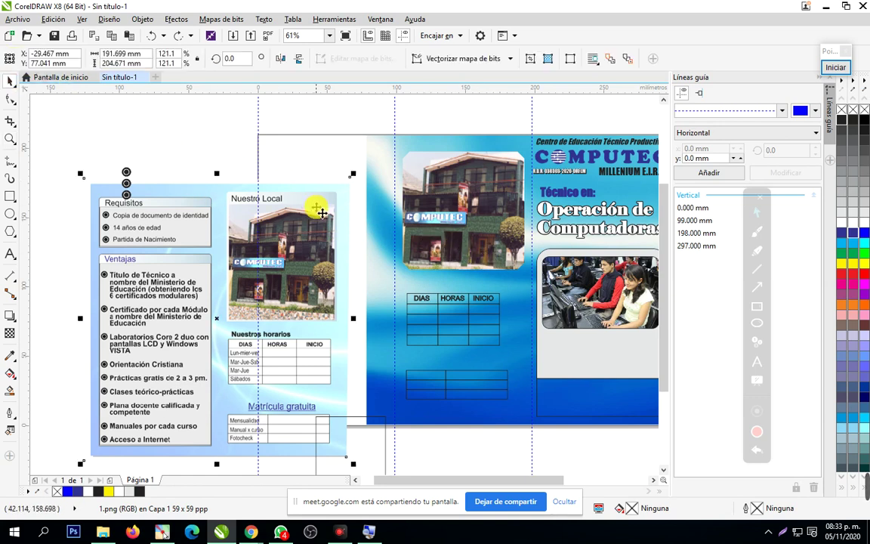
pyautogui.click(200, 141)
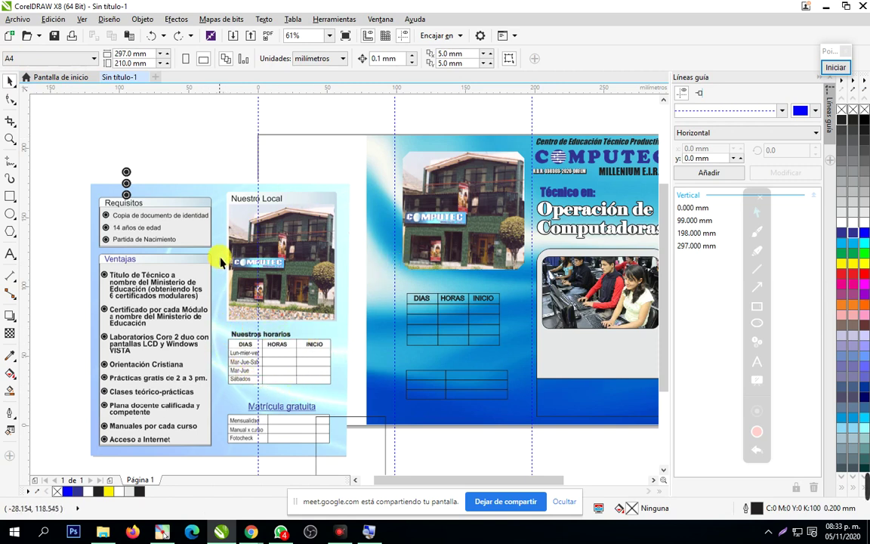
pyautogui.click(378, 192)
pyautogui.moveTo(217, 199); pyautogui.dragTo(119, 148)
# Move the 297 × 210 mm page-frame rectangle about 64 mm left and 5 mm up
pyautogui.click(379, 254)
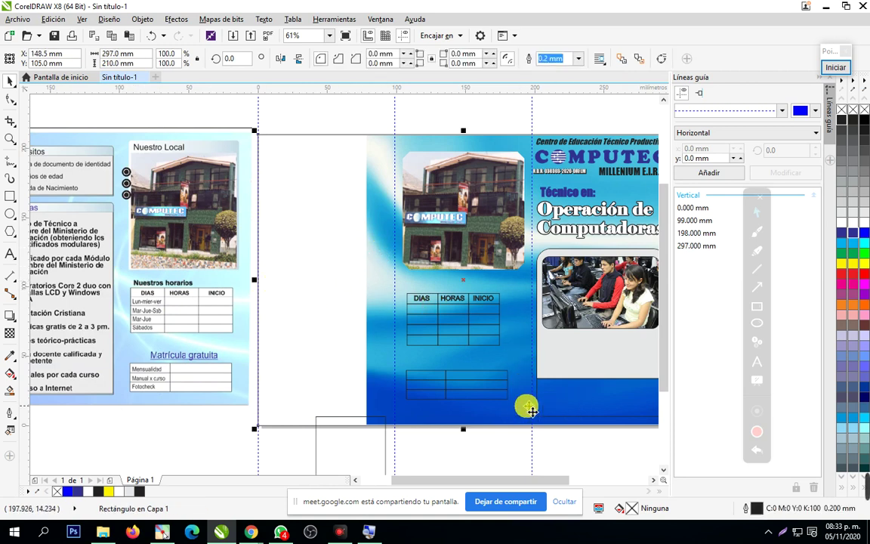
pyautogui.moveTo(524, 404); pyautogui.dragTo(432, 404)
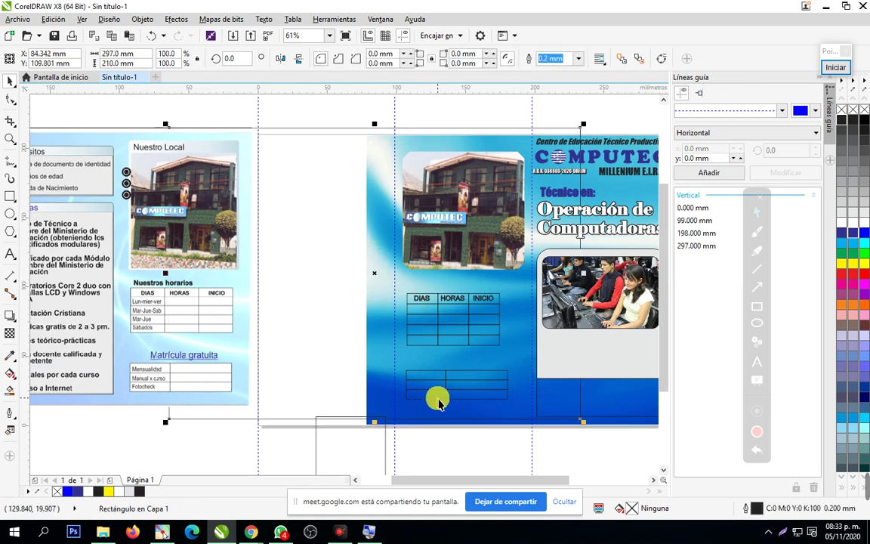
# Stretch the background image's left side to the page's left edge, making it about 292 mm wide, and deselect it
pyautogui.click(372, 278)
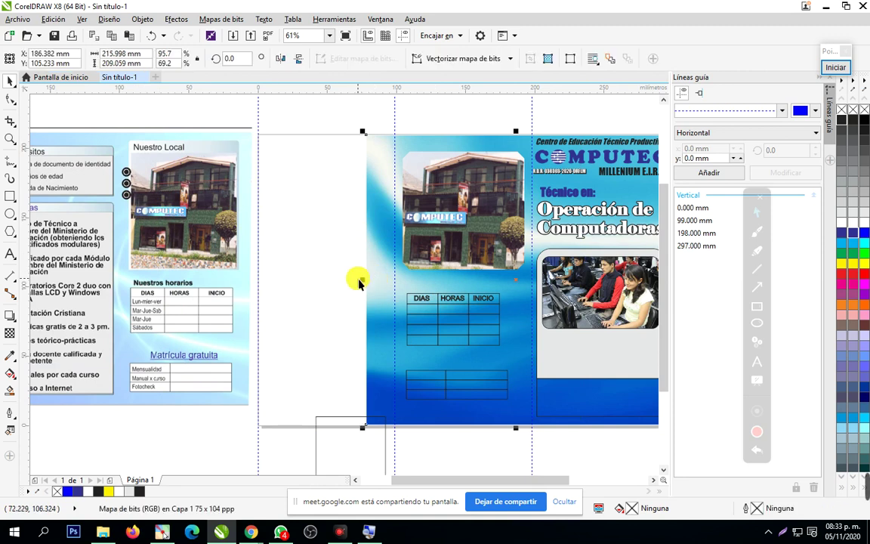
pyautogui.moveTo(364, 281); pyautogui.dragTo(258, 286)
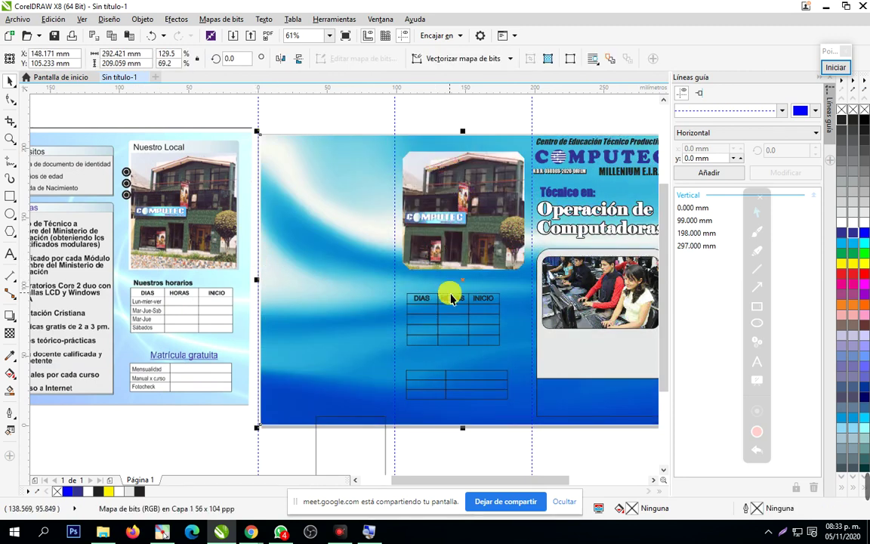
pyautogui.click(10, 138)
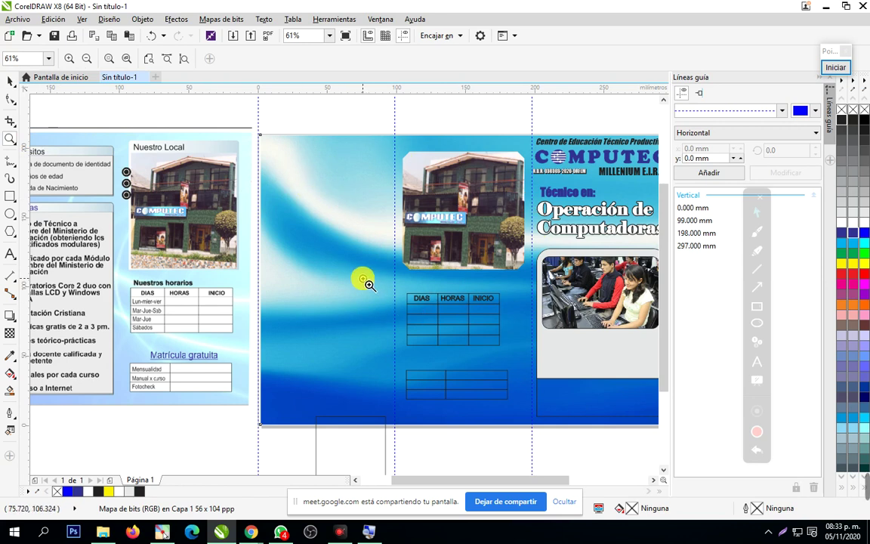
pyautogui.scroll(-1, 366, 283)
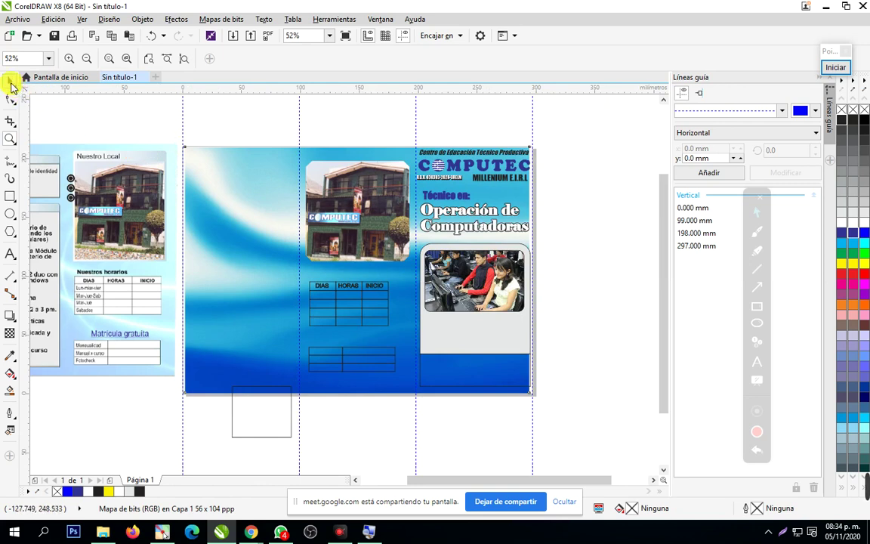
pyautogui.click(11, 84)
pyautogui.click(293, 119)
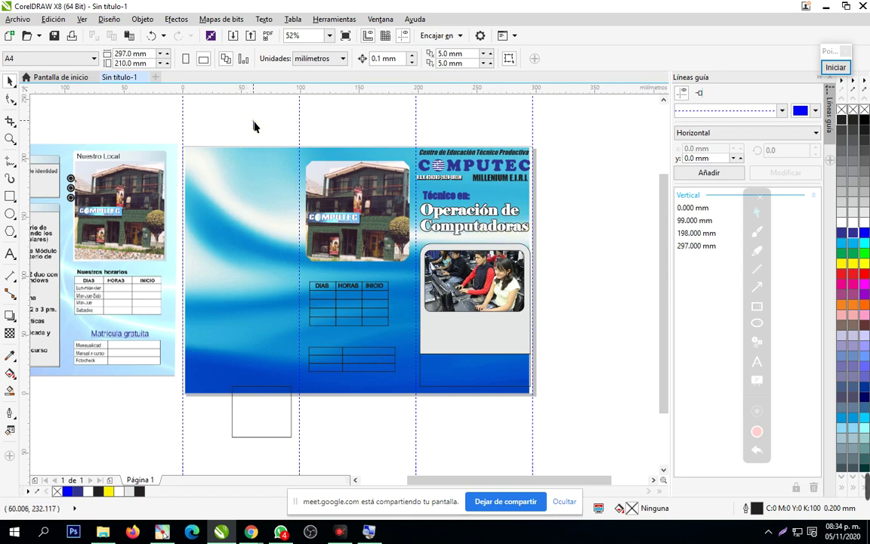
pyautogui.click(590, 211)
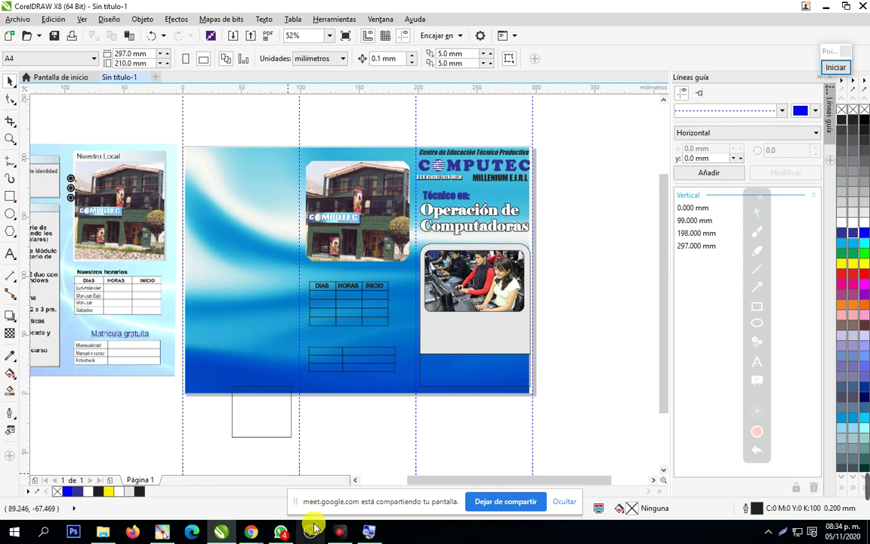
# Switch to the class's Google Classroom page in Chrome and view the 1.png attachment of the brochure design material
pyautogui.moveTo(250, 529)
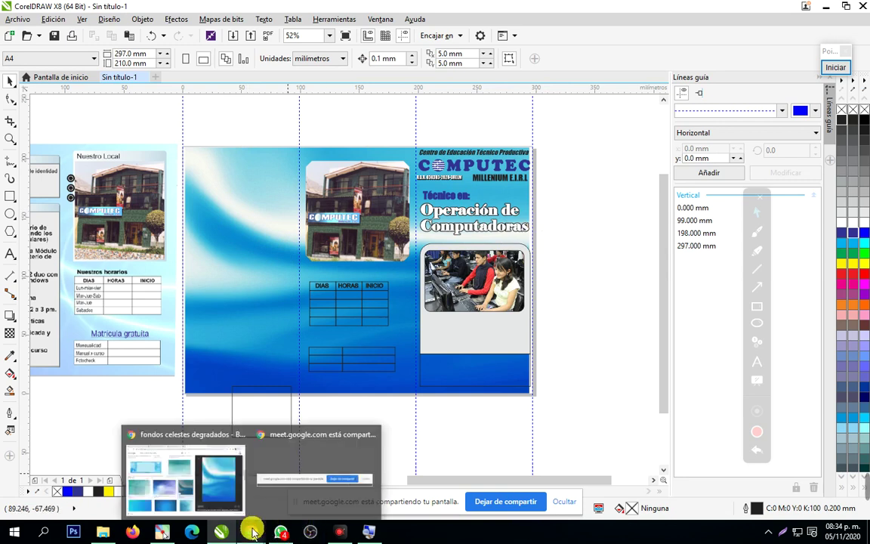
pyautogui.click(186, 438)
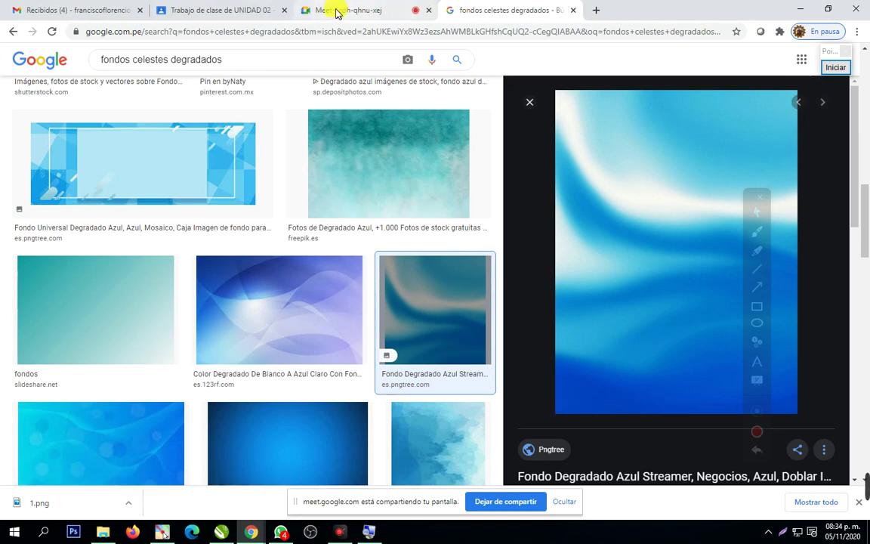
pyautogui.click(235, 14)
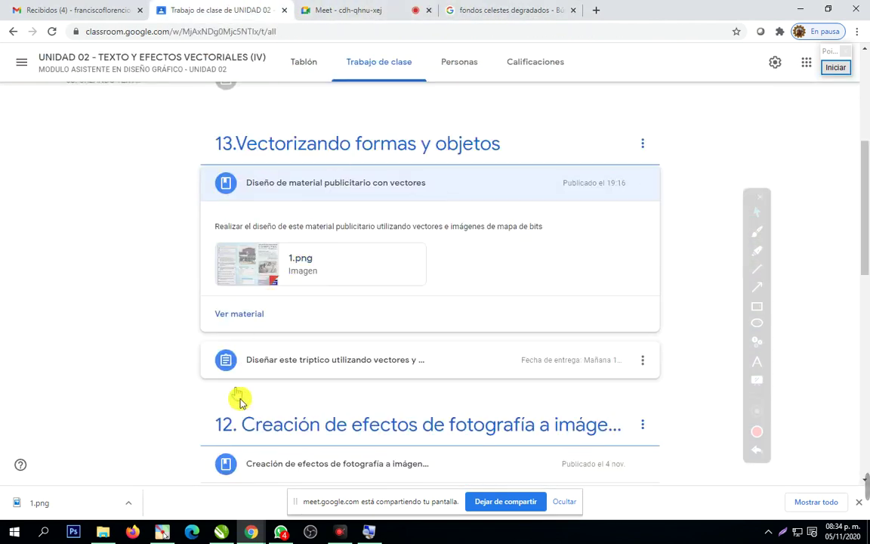
pyautogui.click(232, 269)
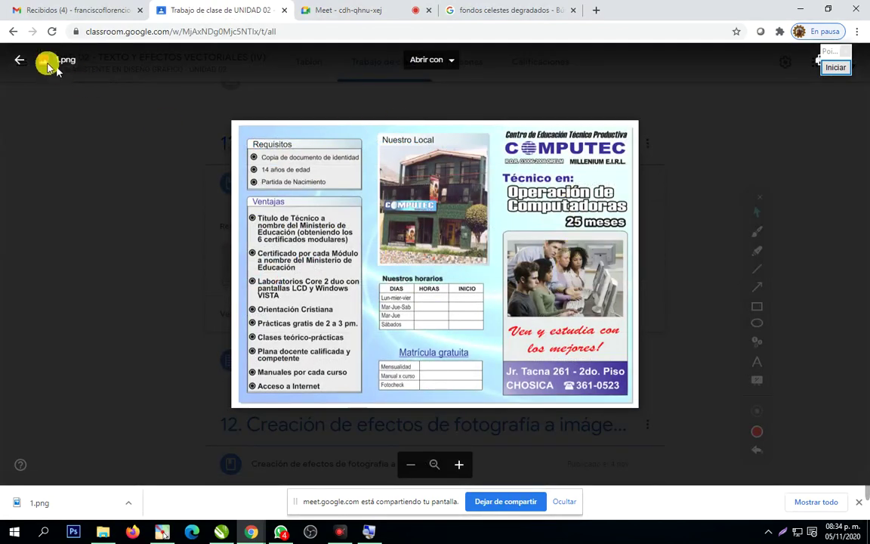
pyautogui.click(20, 60)
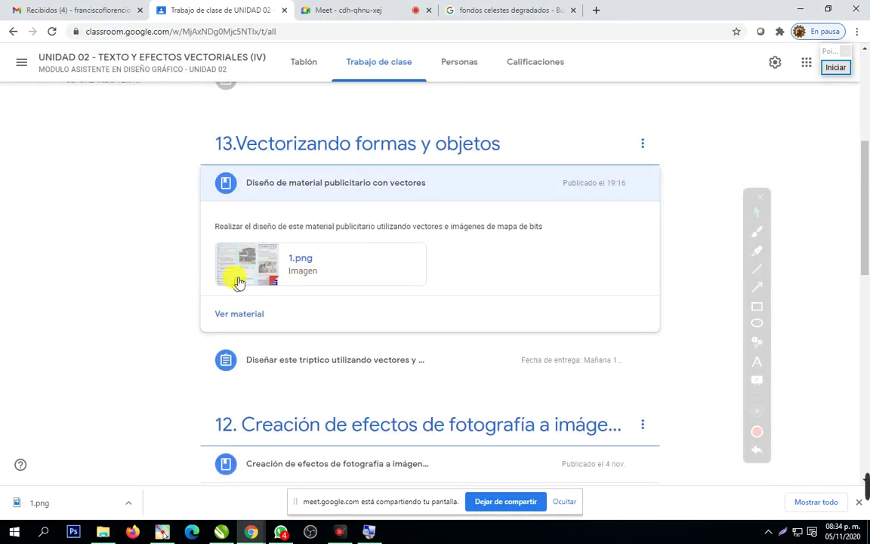
pyautogui.click(220, 256)
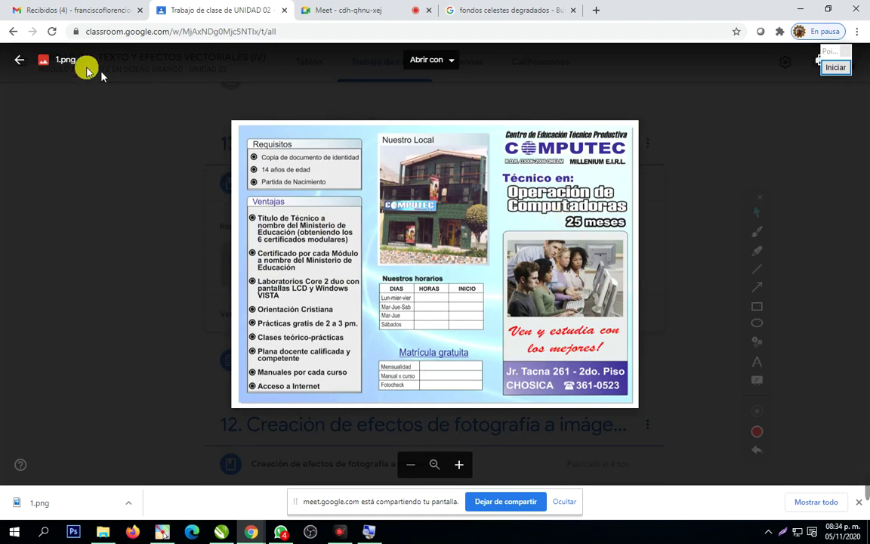
pyautogui.click(20, 59)
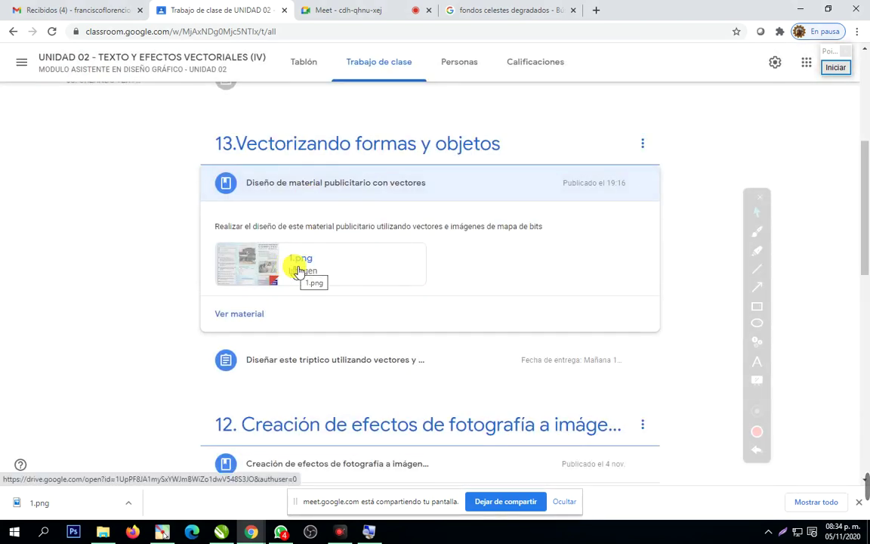
# Expand the assignment "Diseñar este tríptico utilizando vectores y ..." and view its 2.png attachment
pyautogui.click(274, 361)
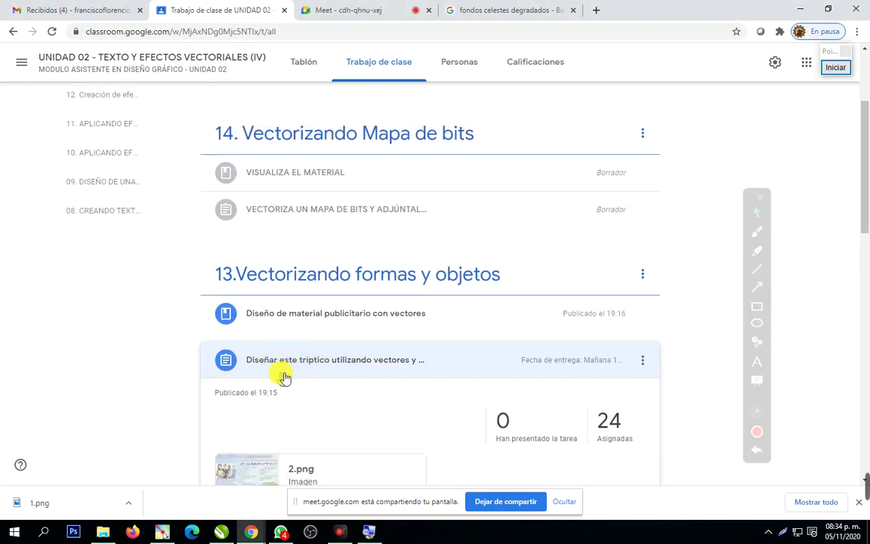
pyautogui.click(252, 417)
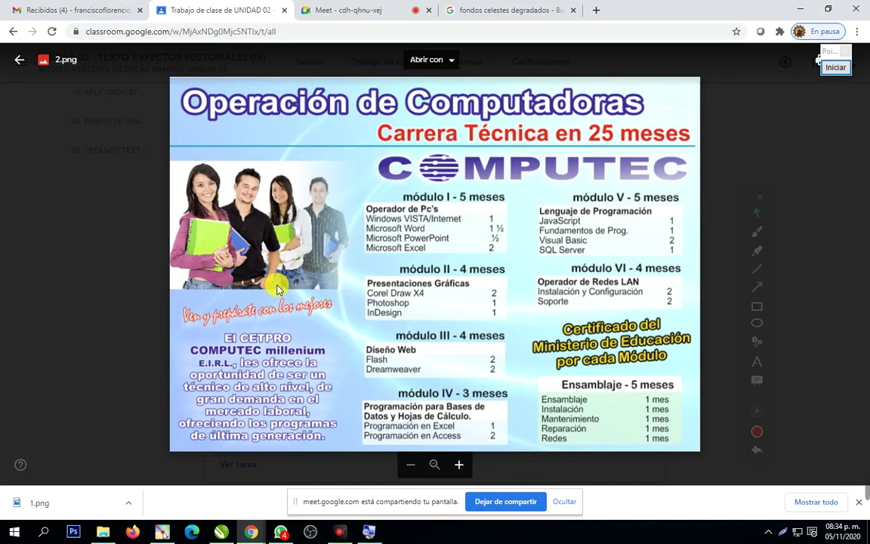
pyautogui.click(19, 59)
# Expand "Diseño de material publicitario con vectores" again, review 1.png and the material's page, and return to the classwork list
pyautogui.click(267, 191)
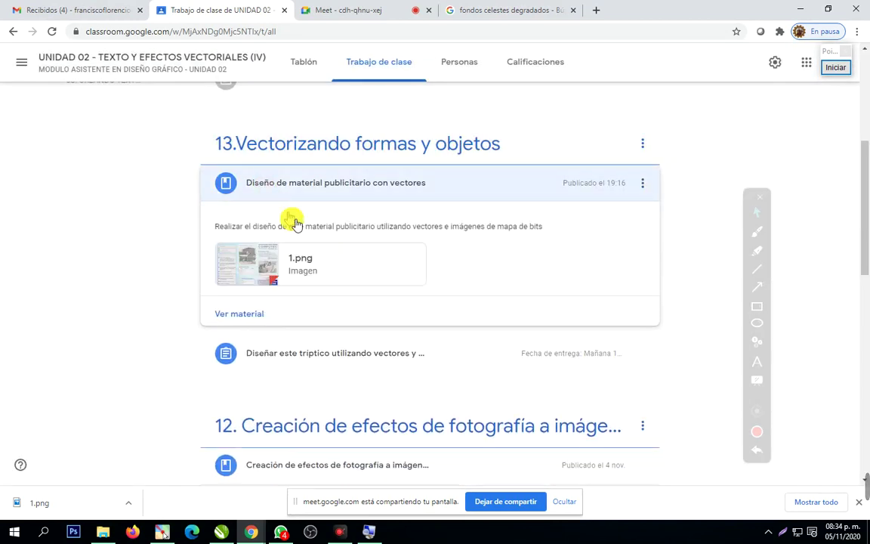
pyautogui.click(260, 266)
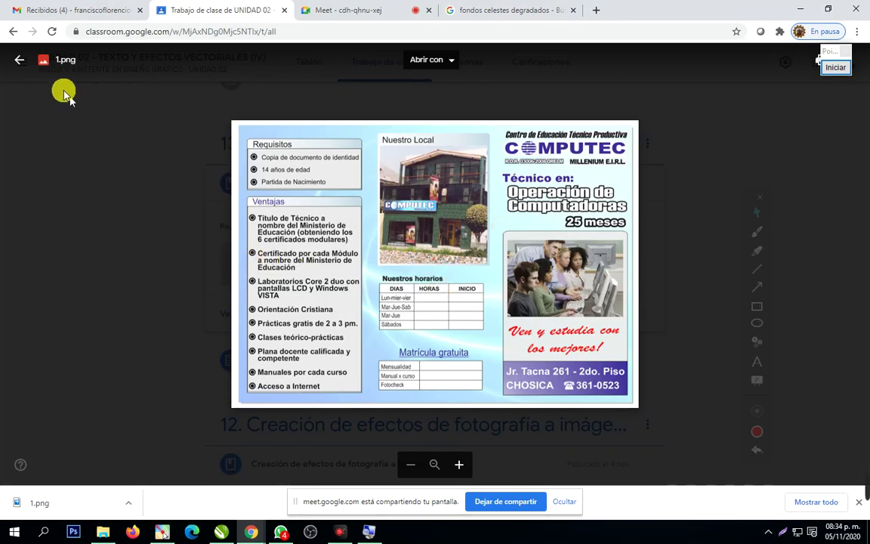
pyautogui.click(20, 59)
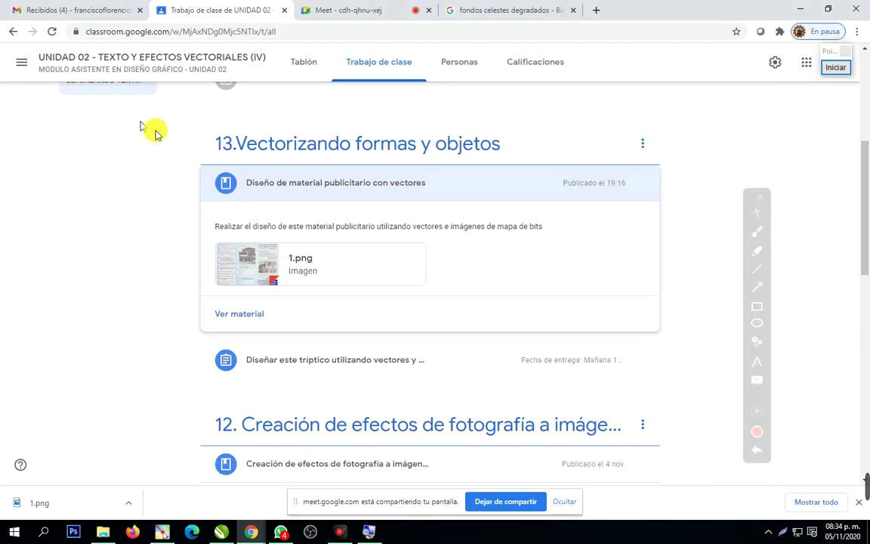
pyautogui.click(242, 314)
pyautogui.click(12, 32)
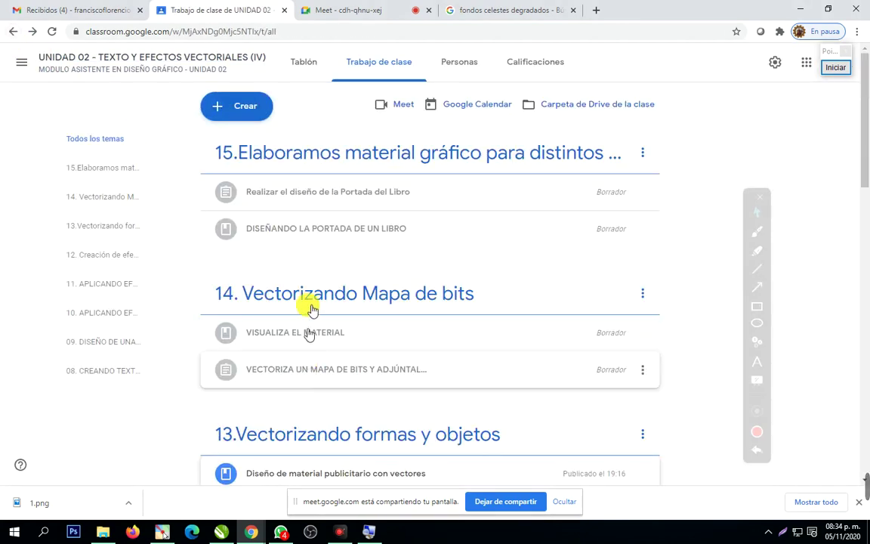
# Under topic 13, reopen the tríptico assignment and examine the brochure's reverse-side design in 2.png
pyautogui.scroll(-1, 311, 374)
pyautogui.scroll(-2, 311, 376)
pyautogui.click(311, 371)
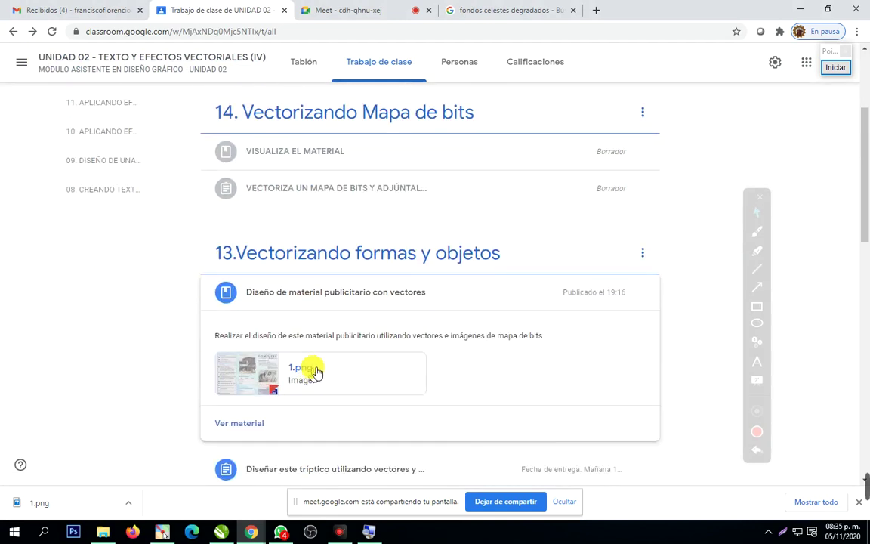
pyautogui.scroll(-2, 276, 408)
pyautogui.click(299, 352)
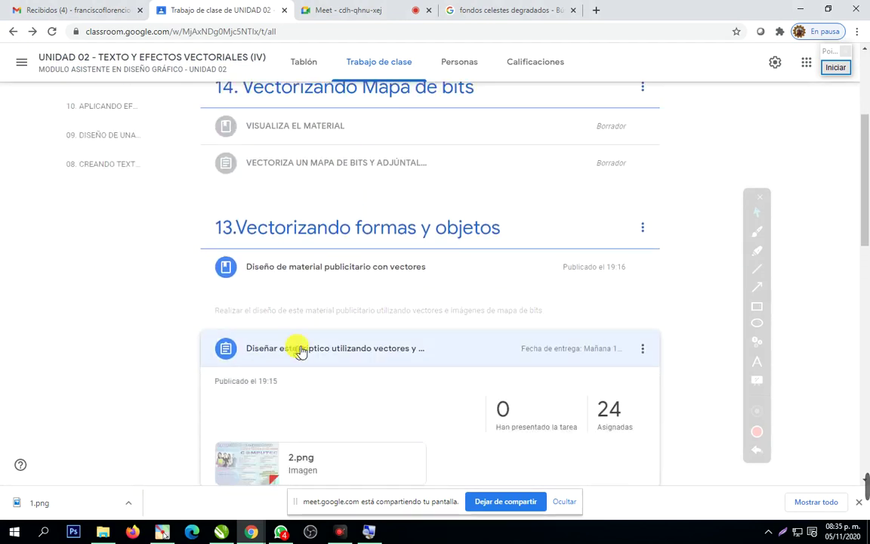
pyautogui.click(236, 449)
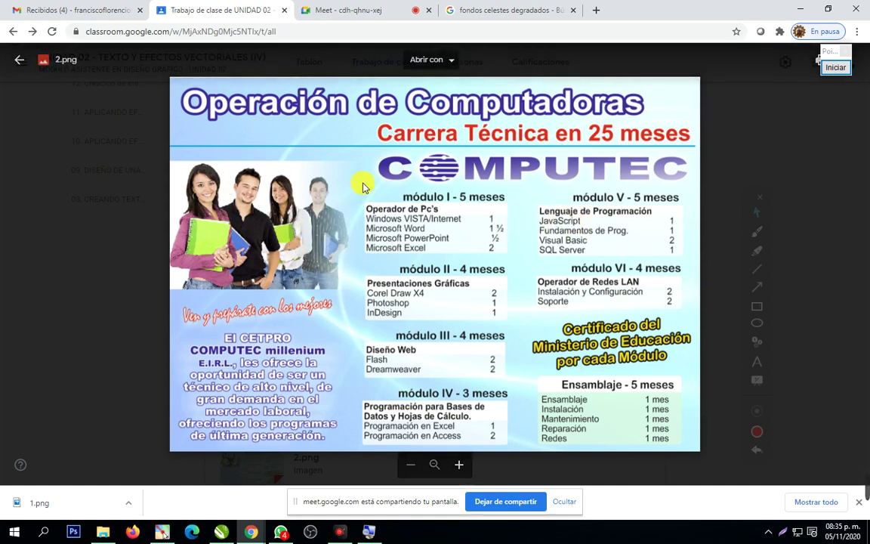
pyautogui.click(20, 66)
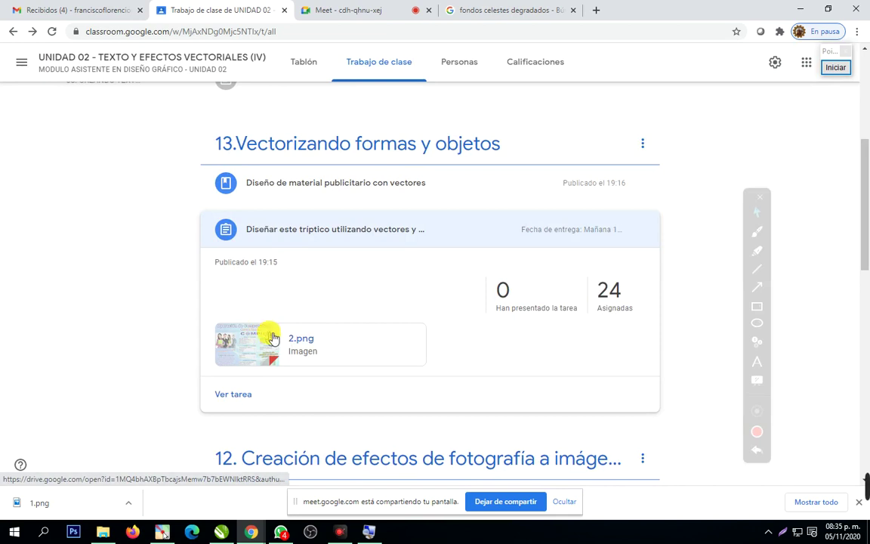
# Stop sharing the screen and return to the Google Meet call after rechecking the assignment's 2.png attachment
pyautogui.click(524, 501)
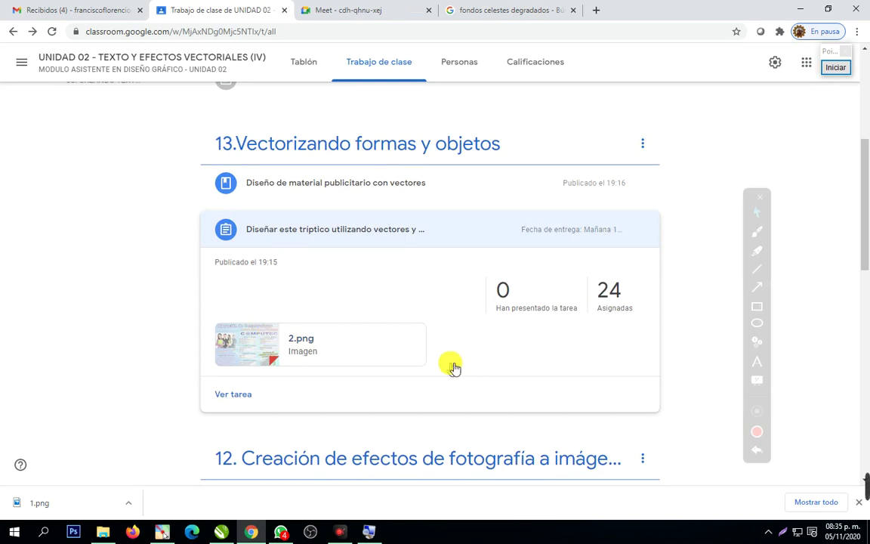
pyautogui.click(257, 349)
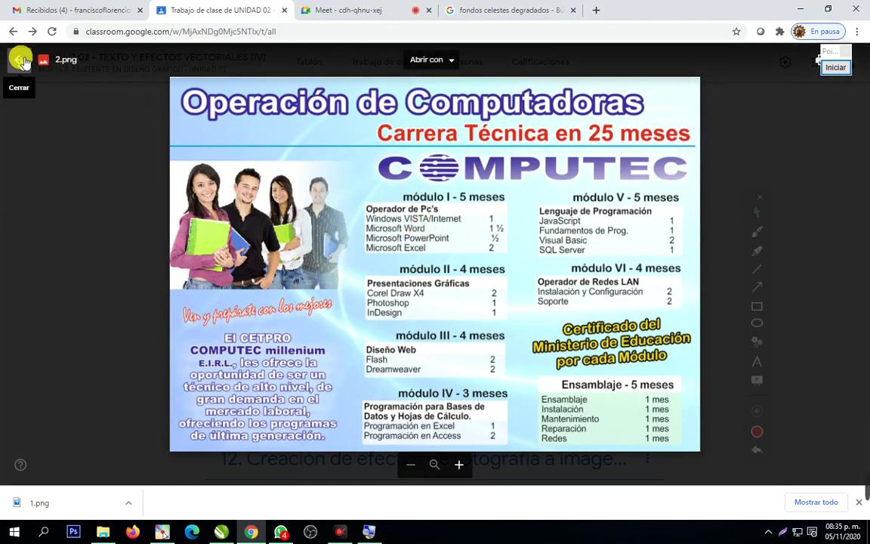
pyautogui.click(20, 61)
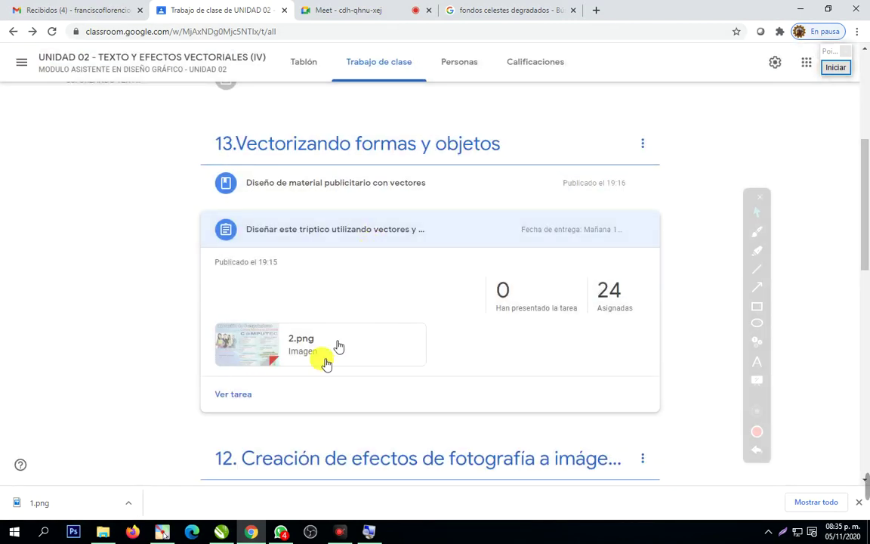
pyautogui.click(341, 18)
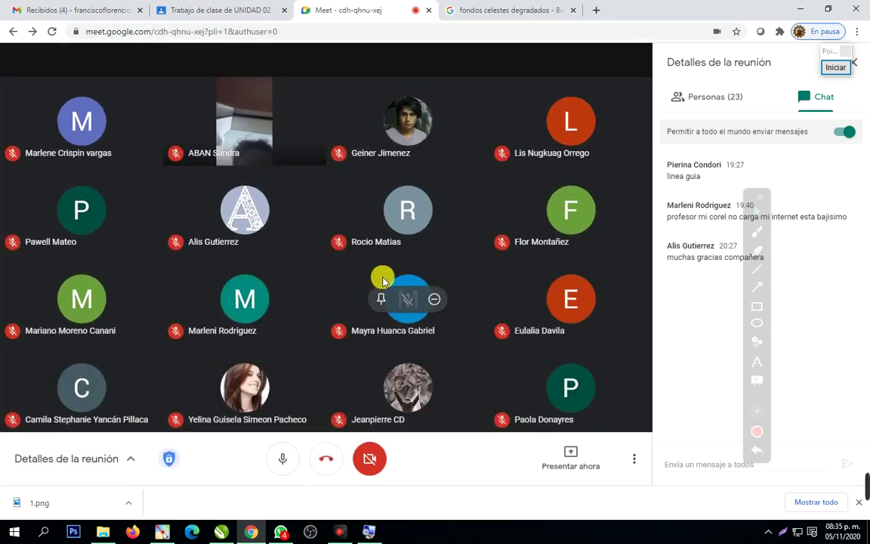
# Switch to File Explorer and open the VRHT folder inside MODULO IV on drive E
pyautogui.moveTo(106, 534)
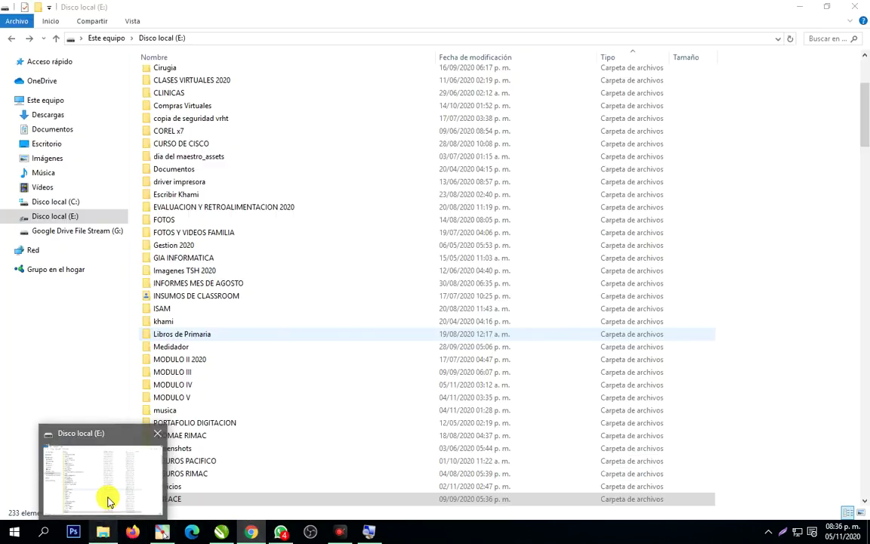
pyautogui.click(108, 501)
pyautogui.click(95, 219)
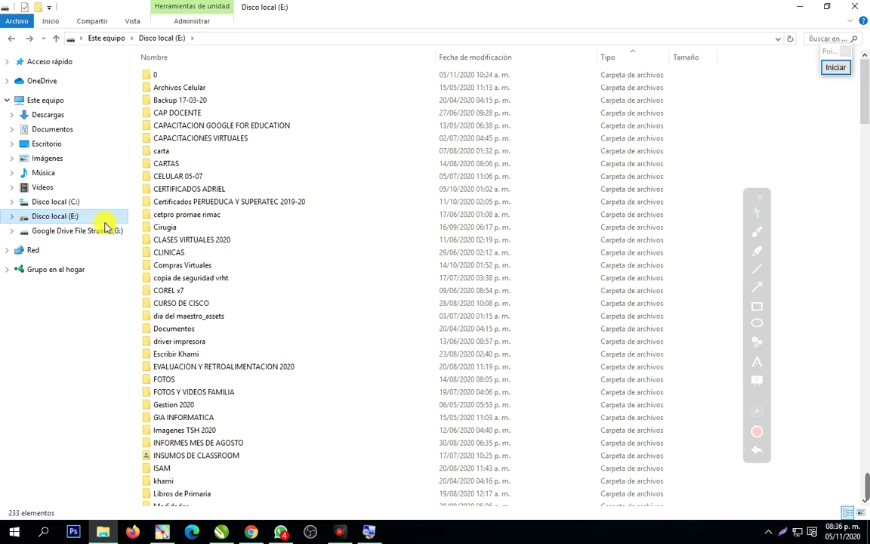
pyautogui.click(168, 203)
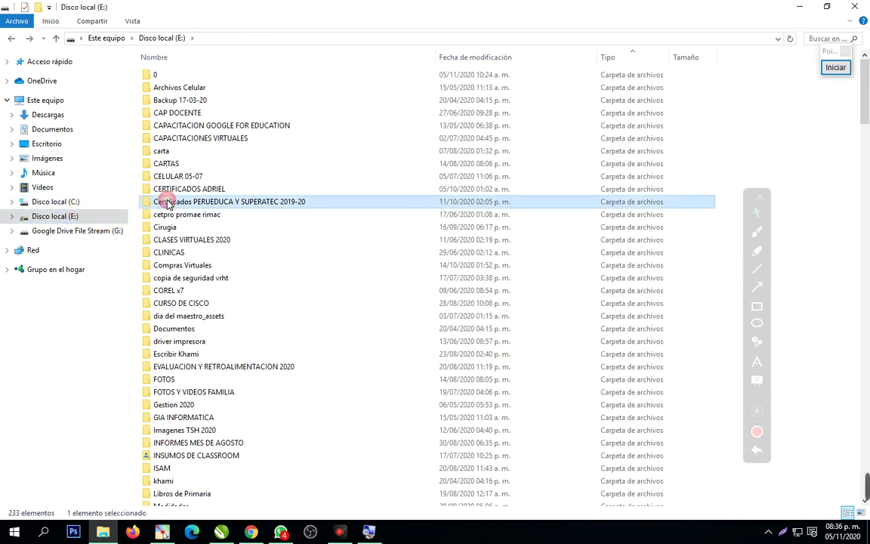
pyautogui.press('m')
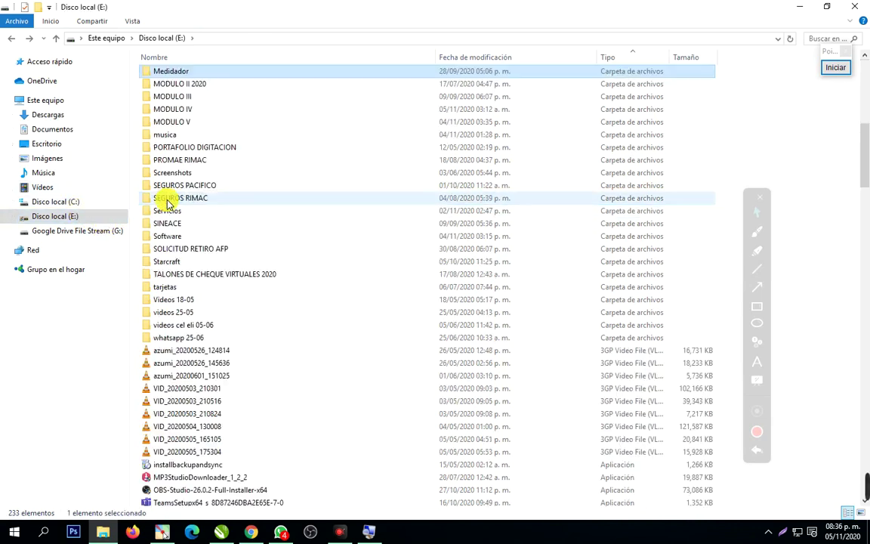
pyautogui.doubleClick(198, 113)
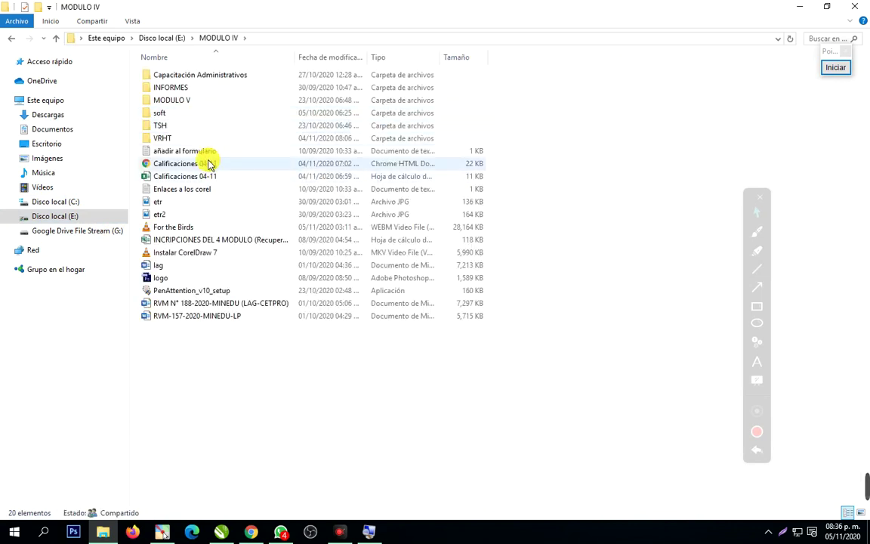
pyautogui.doubleClick(189, 141)
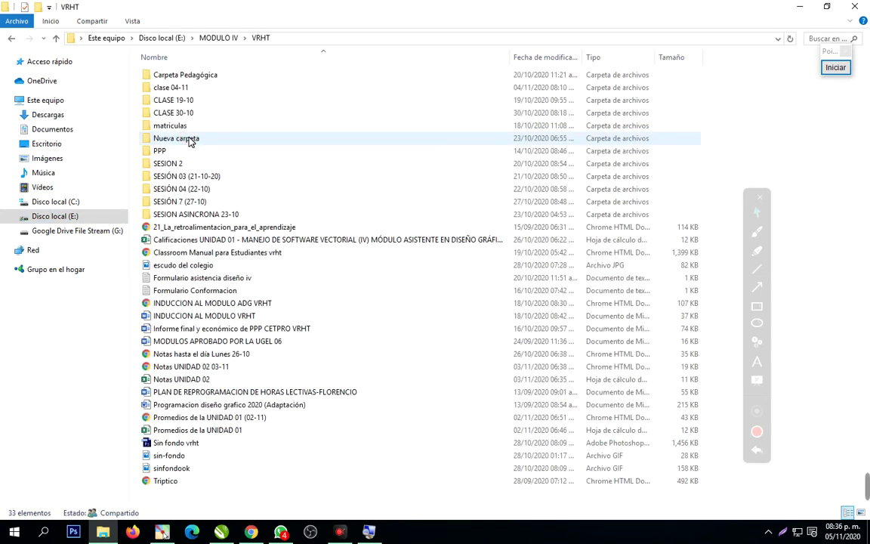
# Open the text file "Formulario asistencia diseño iv" and copy the attendance form link from it
pyautogui.doubleClick(208, 278)
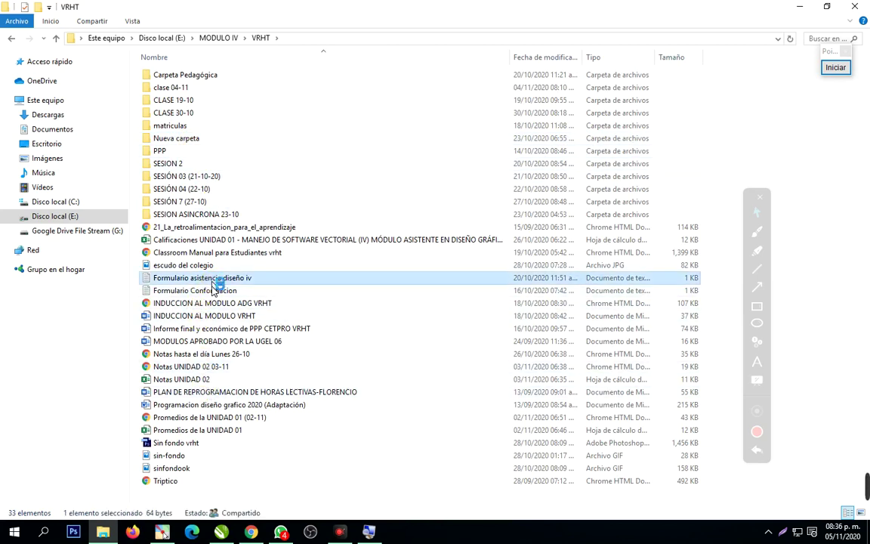
pyautogui.moveTo(507, 184); pyautogui.dragTo(280, 183)
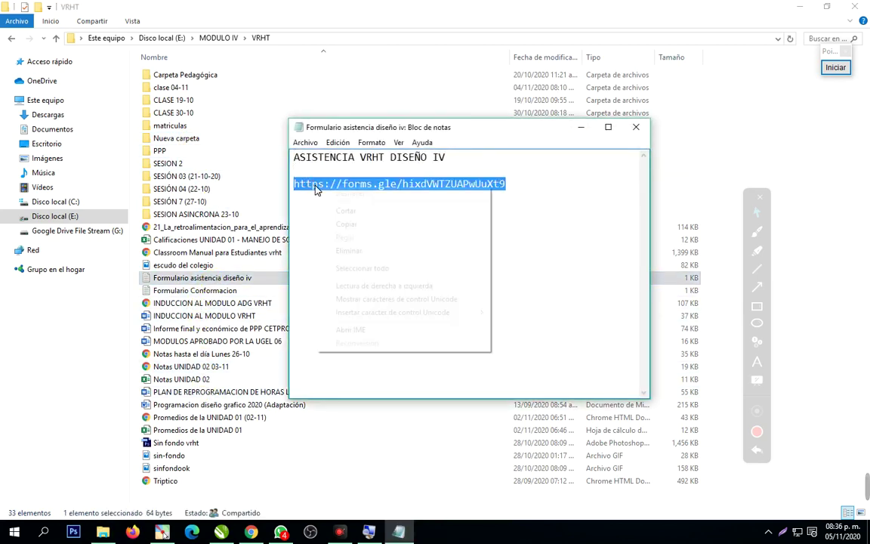
pyautogui.rightClick(283, 167)
pyautogui.click(328, 202)
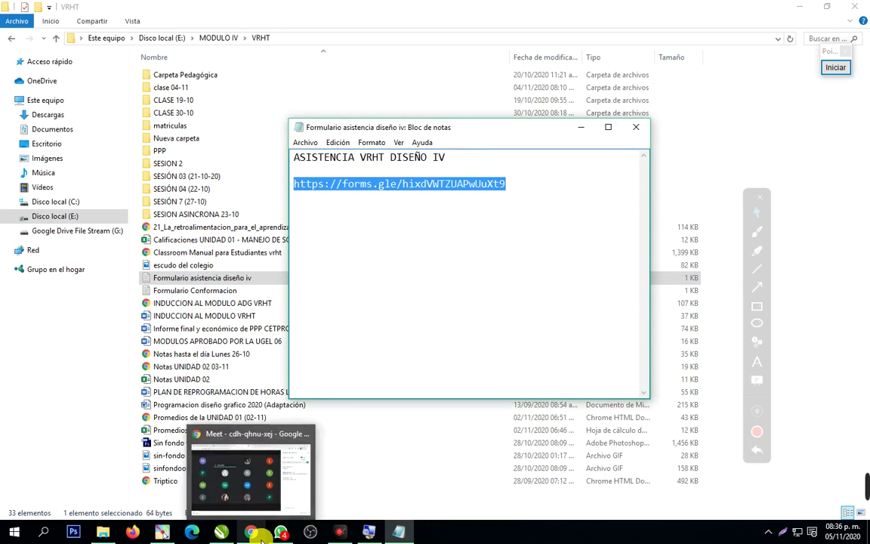
# Switch to the Google Meet call and send "ASISTENCIA DEL DÍA DE HOY" in the chat, followed by the copied attendance form link
pyautogui.click(241, 488)
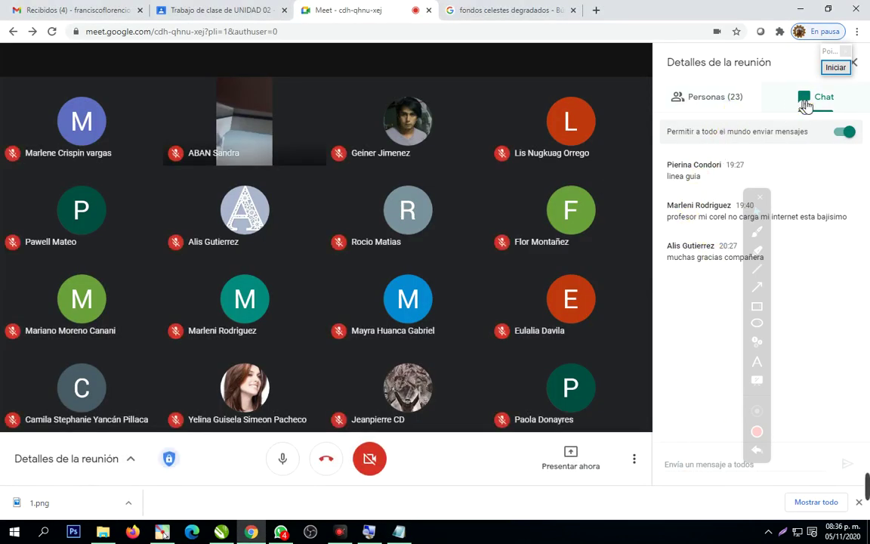
pyautogui.click(703, 464)
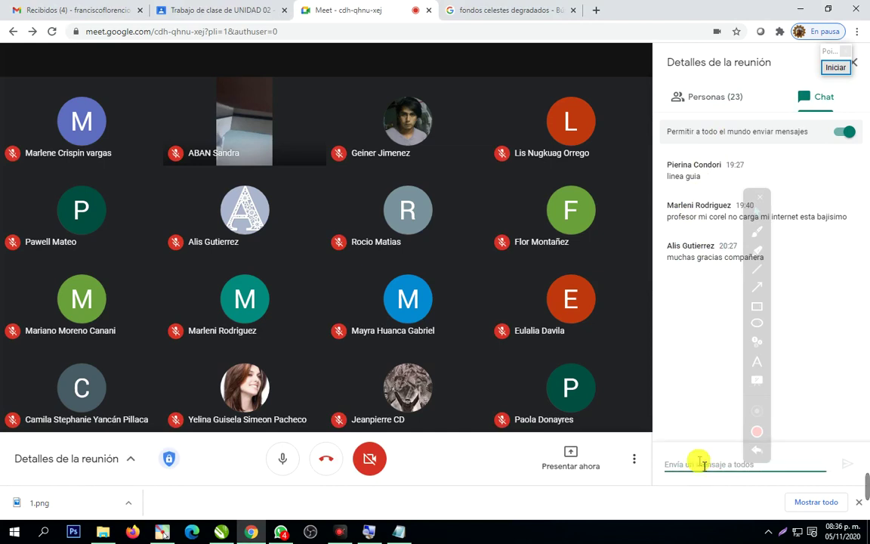
pyautogui.write('ADS')
pyautogui.press('BackSpace')
pyautogui.press('BackSpace')
pyautogui.write('SI')
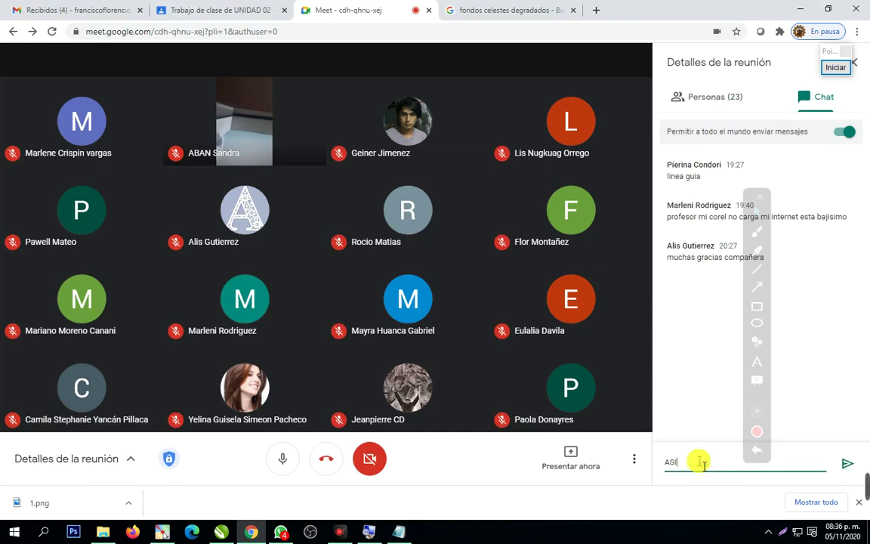
pyautogui.write('STENCIA DEL DÍA DE HOY')
pyautogui.press('Return')
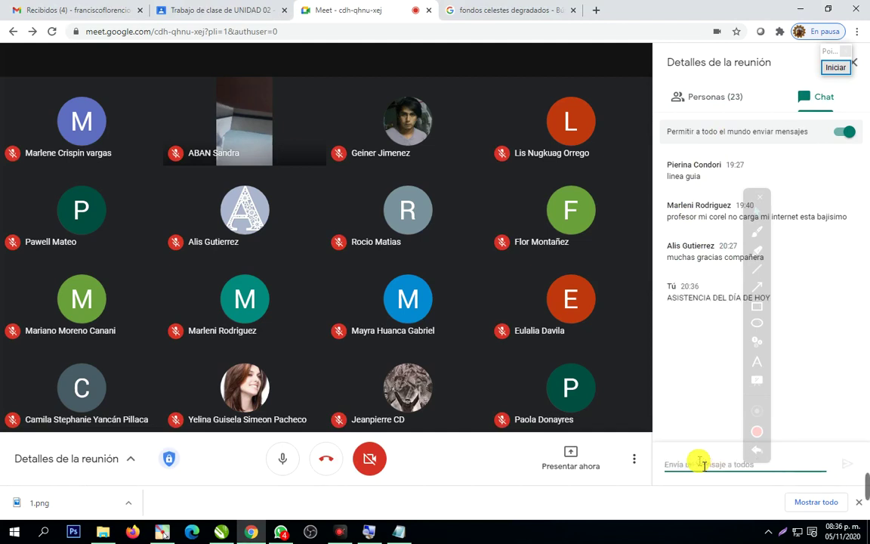
pyautogui.hotkey('ctrl', 'v')
pyautogui.press('Return')
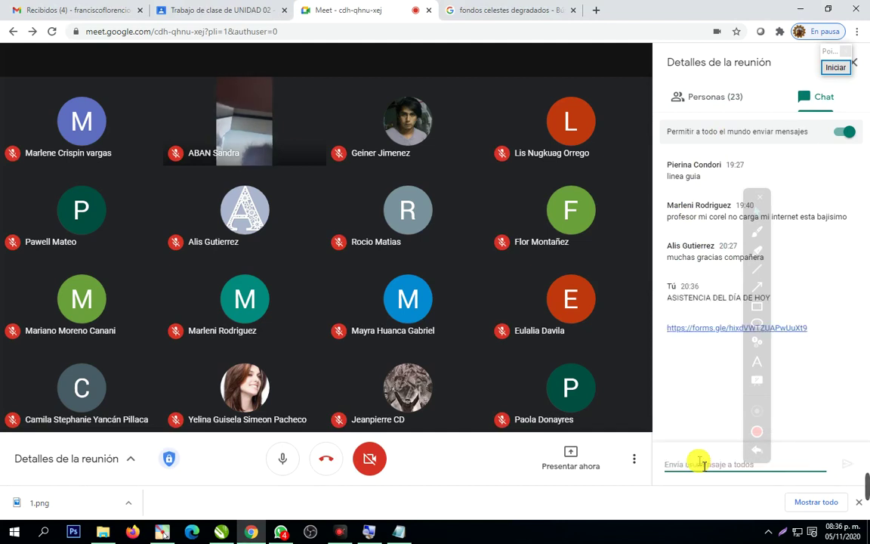